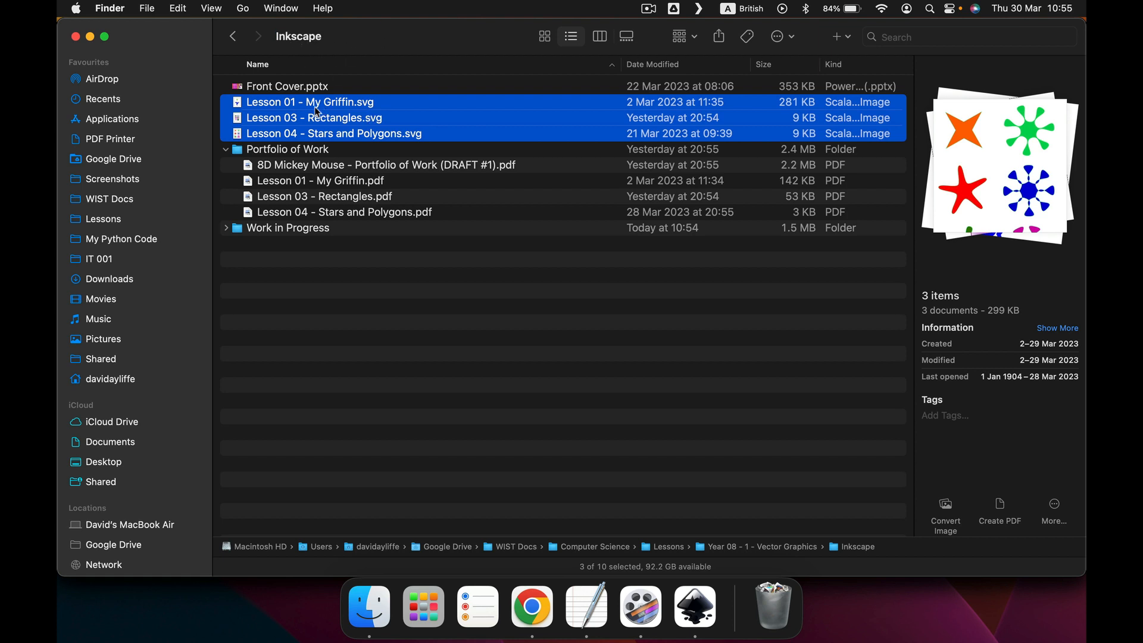
Preview Front Cover.pptx and the Lesson 01, Lesson 03 and Lesson 04 SVG files in the Inkscape folder.
{"action": "left_click", "coordinate": [292, 88]}
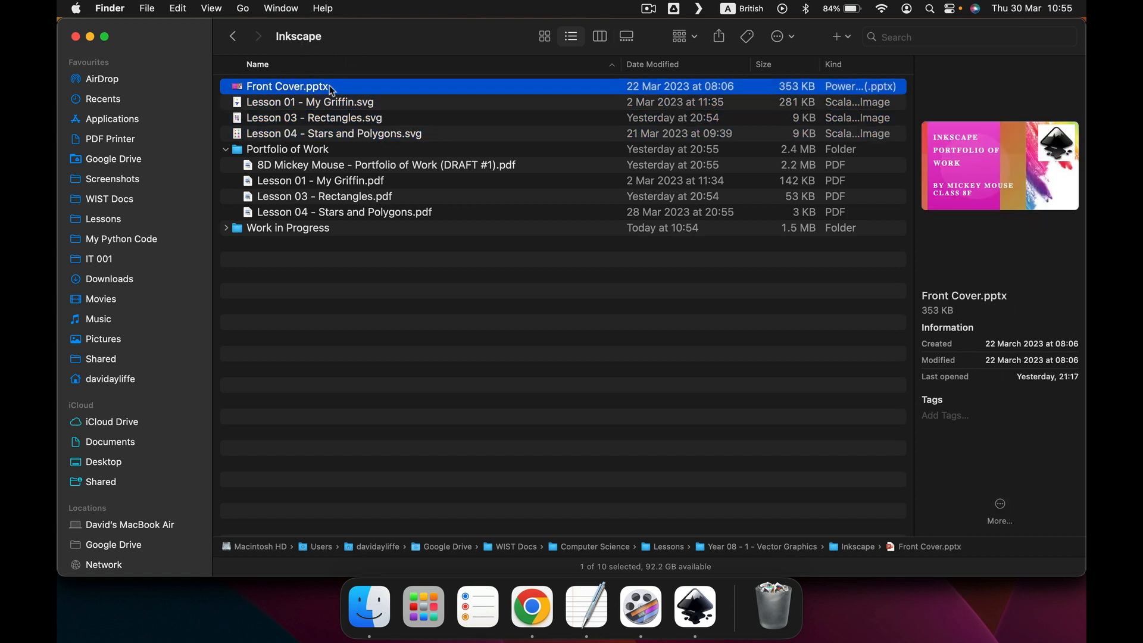
{"action": "left_click", "coordinate": [301, 105]}
{"action": "left_click", "coordinate": [298, 118]}
{"action": "left_click", "coordinate": [354, 136]}
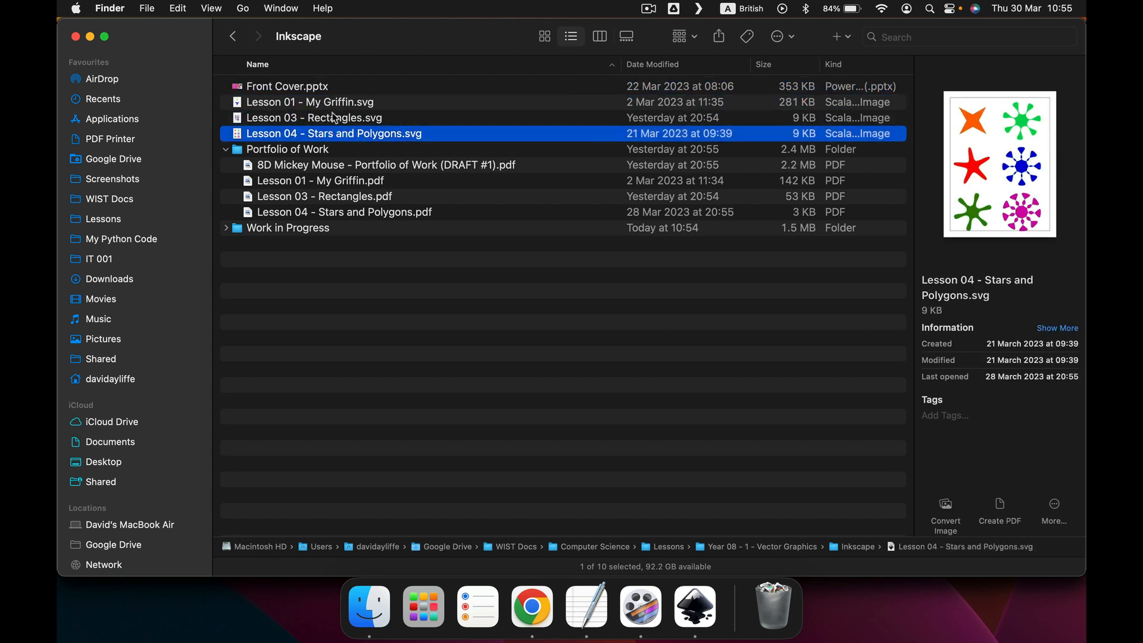
{"action": "left_click", "coordinate": [335, 104]}
{"action": "left_click", "coordinate": [337, 133]}
{"action": "key", "text": "Up"}
{"action": "key", "text": "Up"}
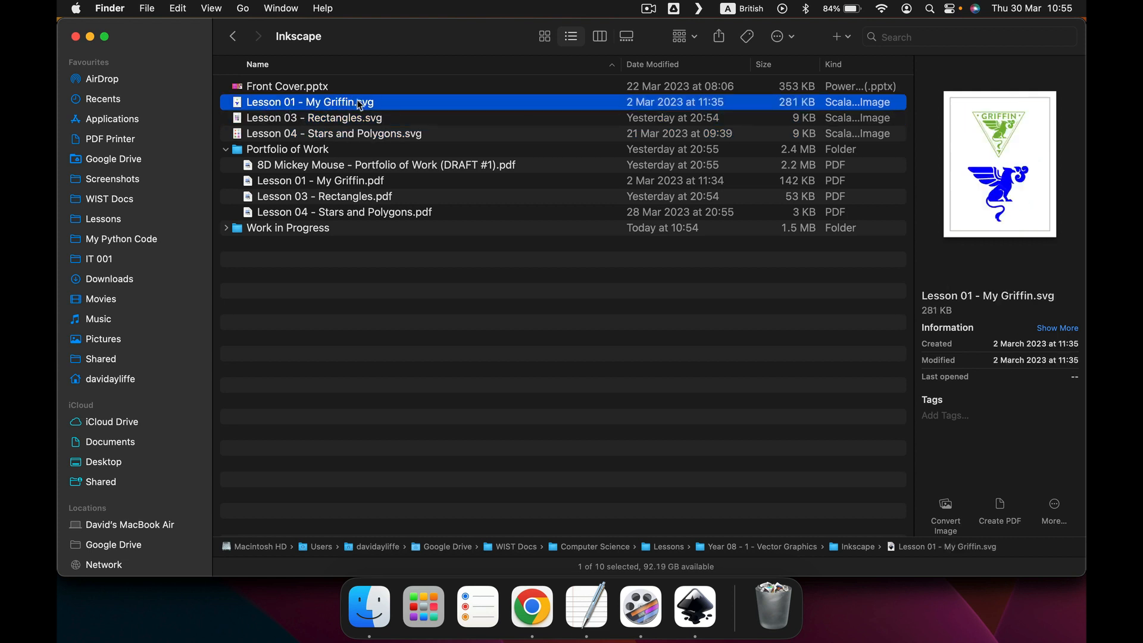
{"action": "left_click", "coordinate": [317, 123]}
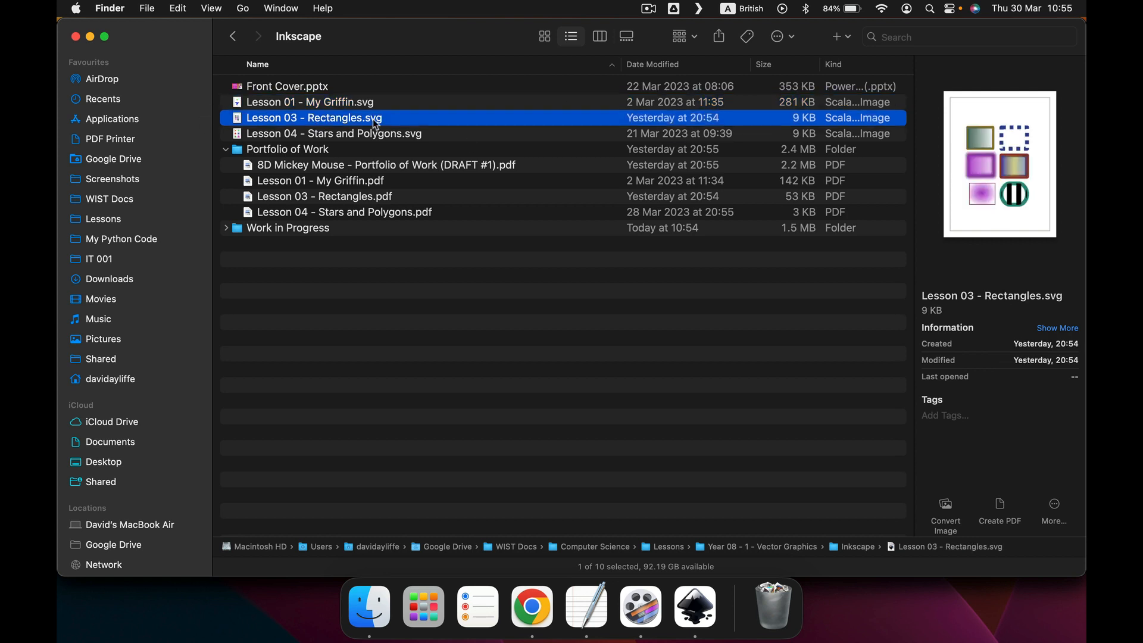
{"action": "left_click", "coordinate": [316, 140]}
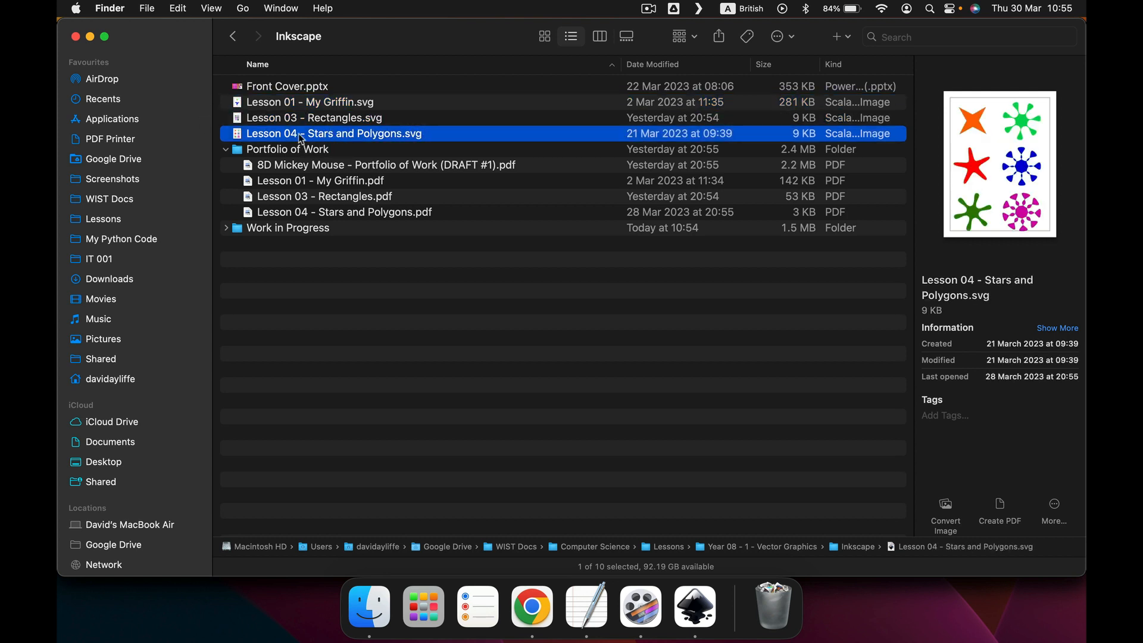
Go through the PDFs in the Portfolio of Work folder and select the three lesson PDFs together.
{"action": "left_click", "coordinate": [274, 151]}
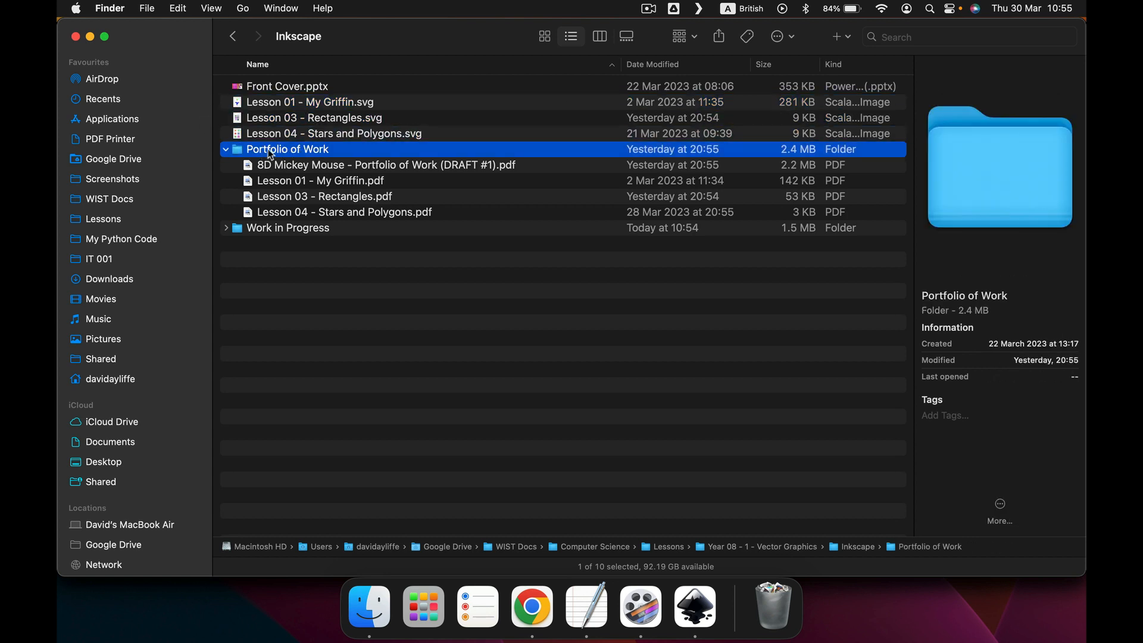
{"action": "key", "text": "Down"}
{"action": "key", "text": "Down"}
{"action": "key", "text": "Down"}
{"action": "key", "text": "Down"}
{"action": "left_click", "coordinate": [354, 183]}
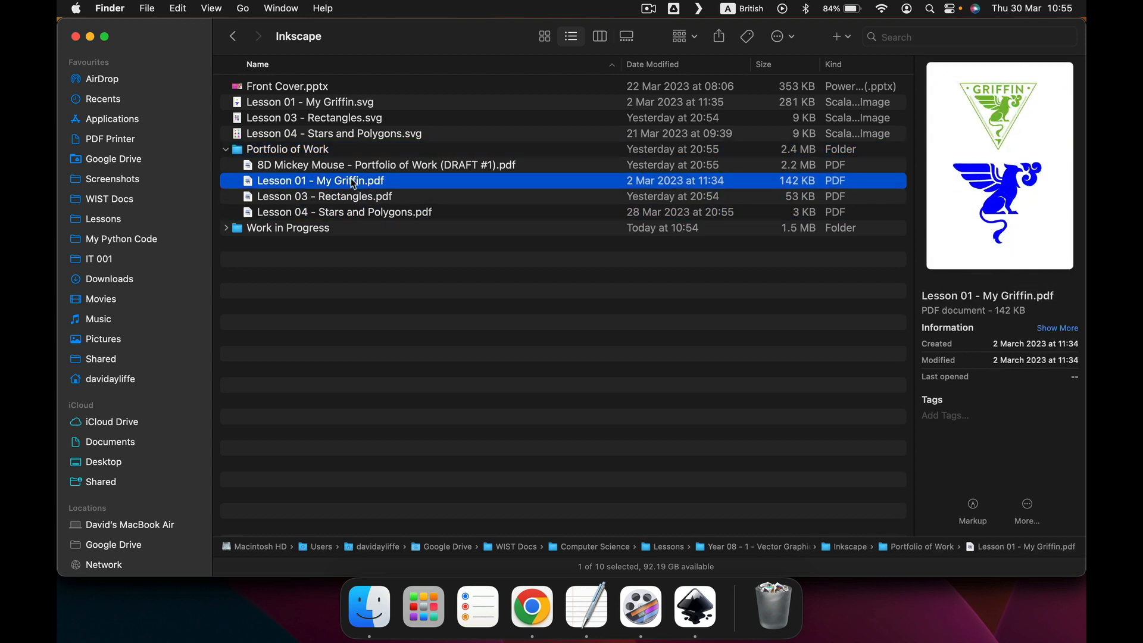
{"action": "key", "text": "shift+Down"}
{"action": "key", "text": "shift+Down"}
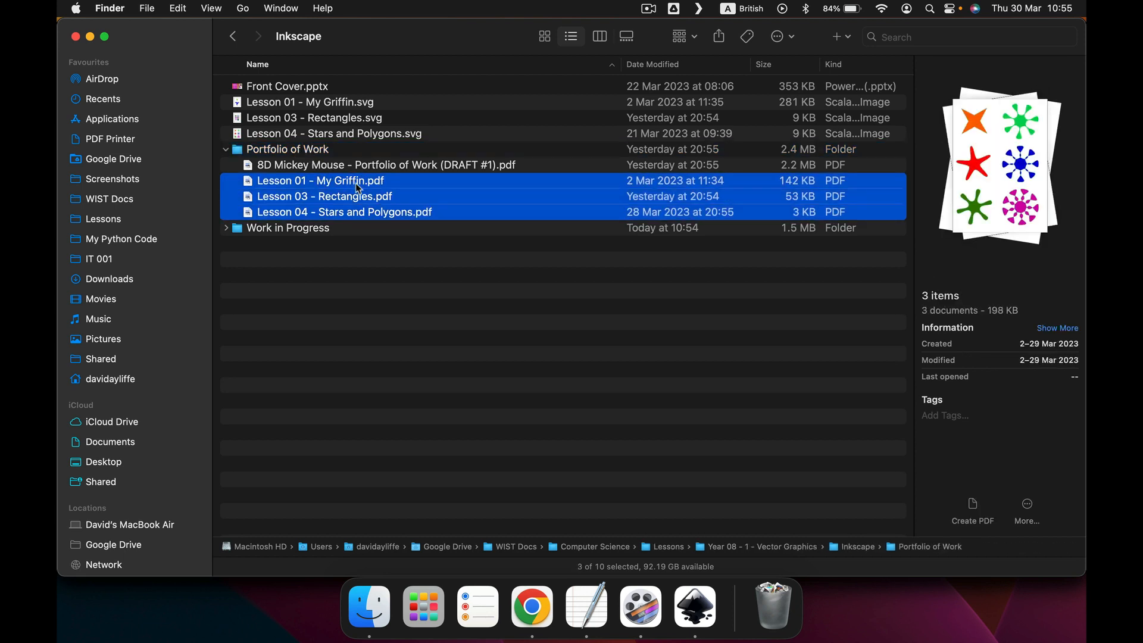
Compare the lesson files by selecting the three lesson SVGs together, followed by the three matching PDFs.
{"action": "left_click", "coordinate": [337, 108]}
{"action": "key", "text": "shift+Down"}
{"action": "key", "text": "shift+Down"}
{"action": "left_click", "coordinate": [345, 183]}
{"action": "key", "text": "shift+Down"}
{"action": "key", "text": "shift+Down"}
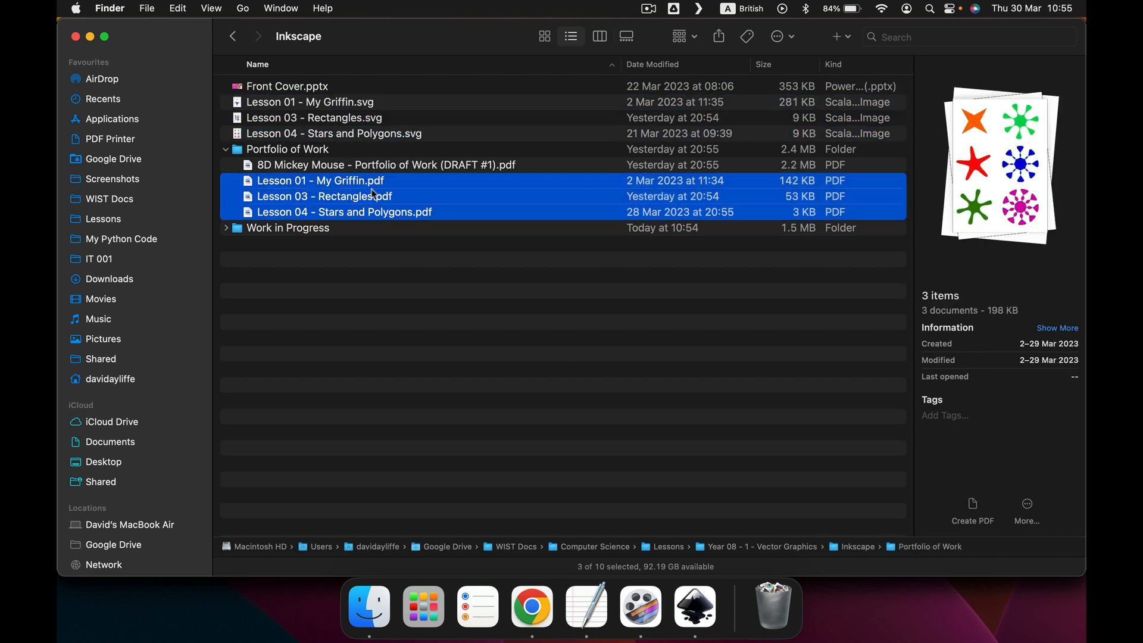
Preview Lesson 01 - My Griffin as SVG and PDF, the other lesson PDFs and the DRAFT #1 portfolio PDF.
{"action": "left_click", "coordinate": [306, 106]}
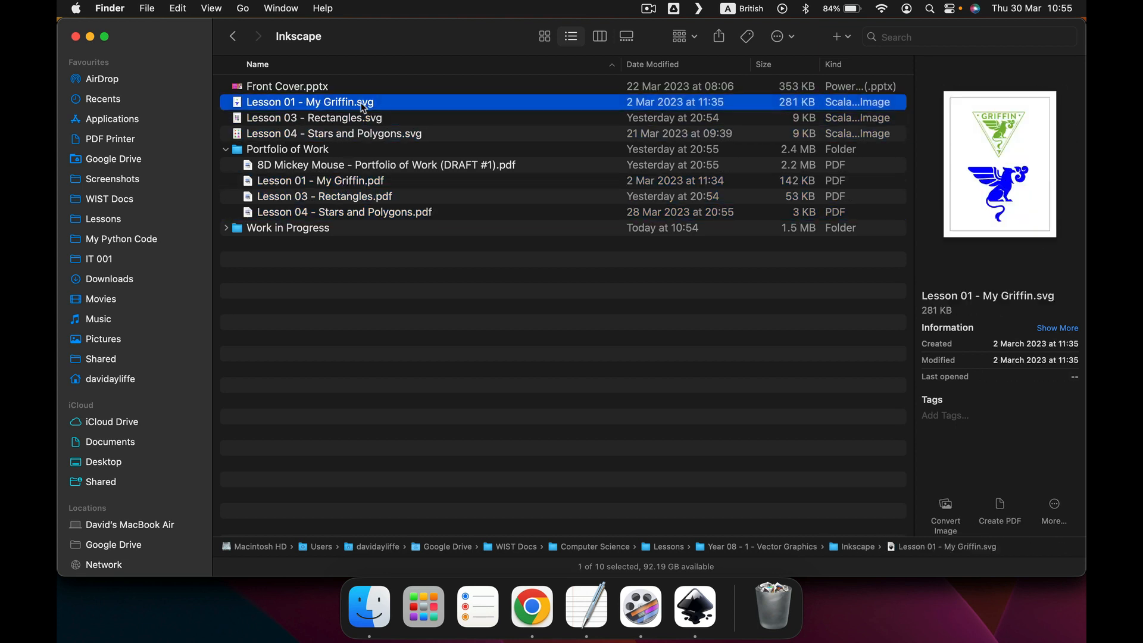
{"action": "left_click", "coordinate": [333, 180]}
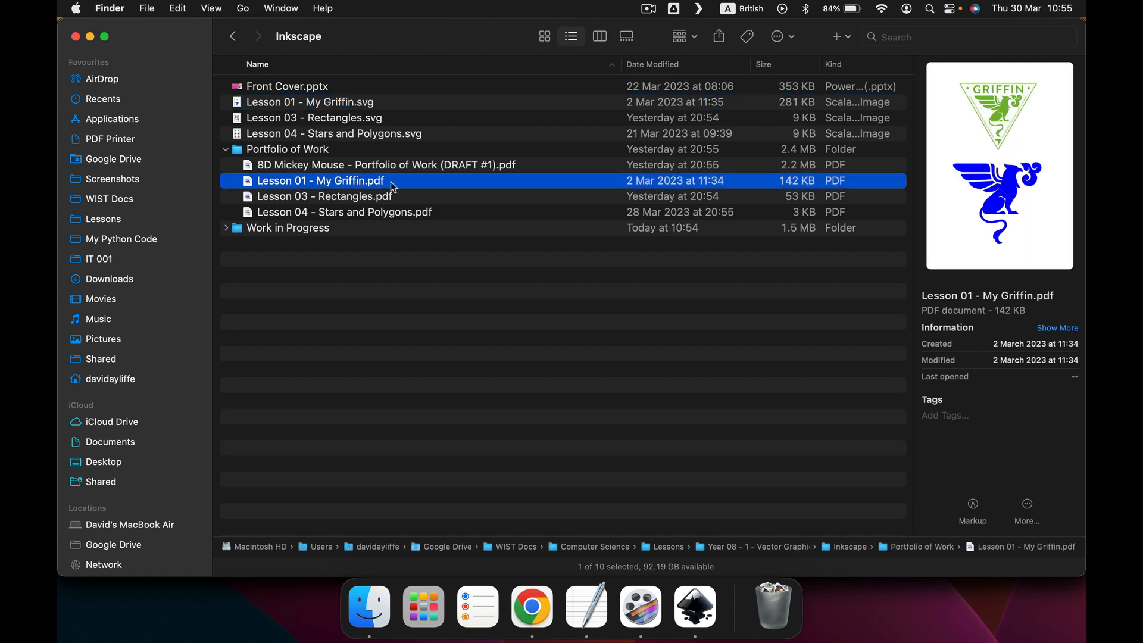
{"action": "left_click", "coordinate": [345, 198]}
{"action": "key", "text": "Down"}
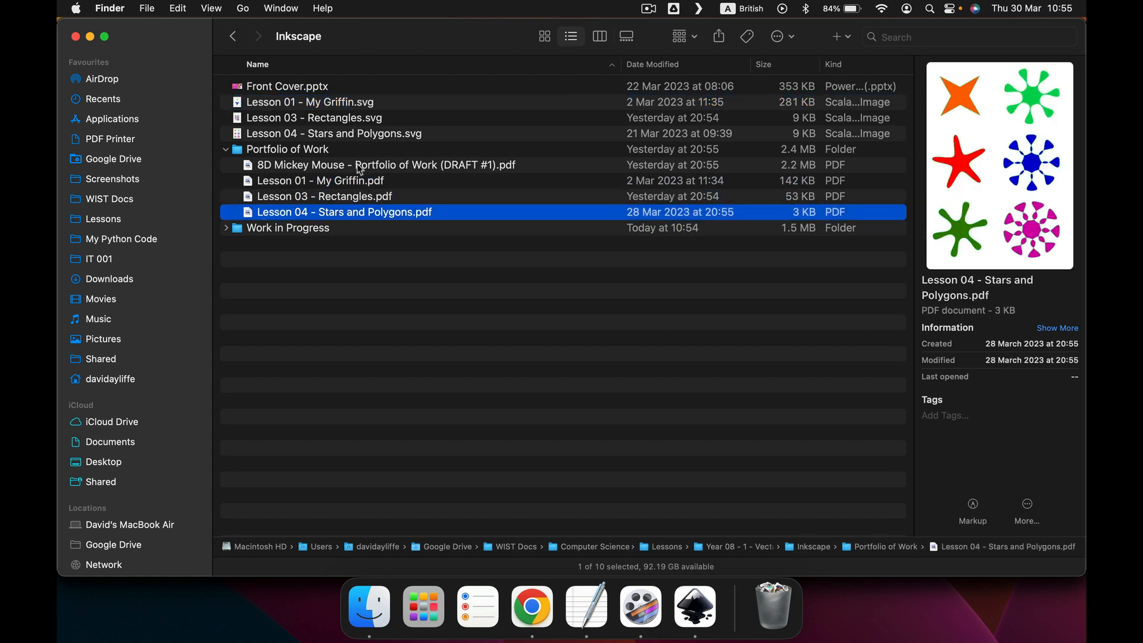
{"action": "left_click", "coordinate": [360, 169]}
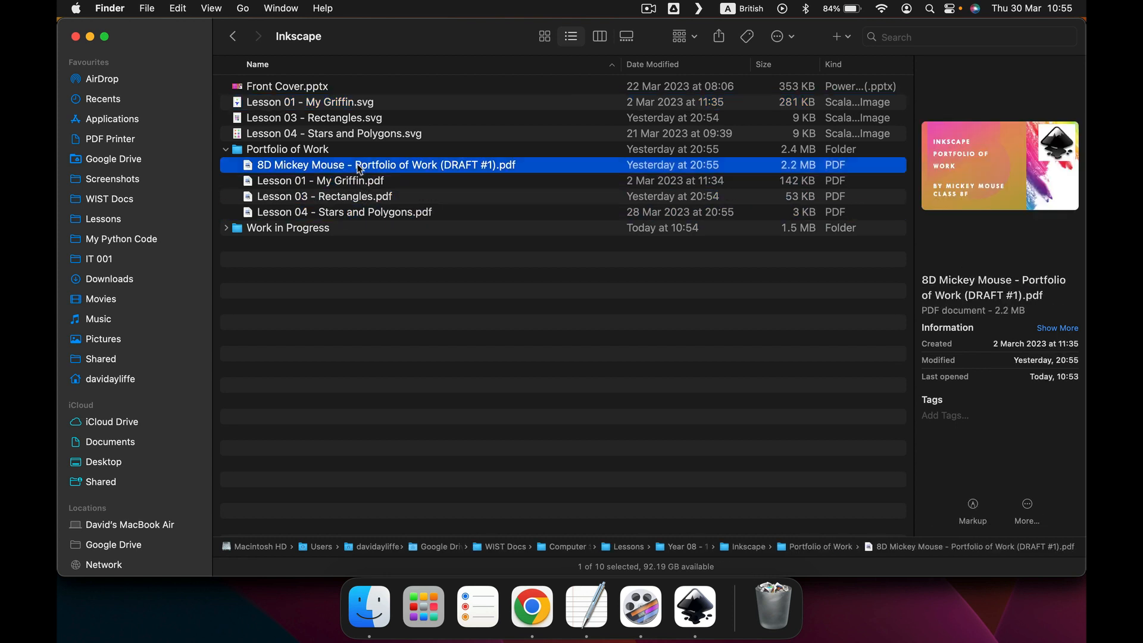
Open the DRAFT #1 portfolio PDF in Preview and page through it to the back cover on page 5.
{"action": "double_click", "coordinate": [396, 170]}
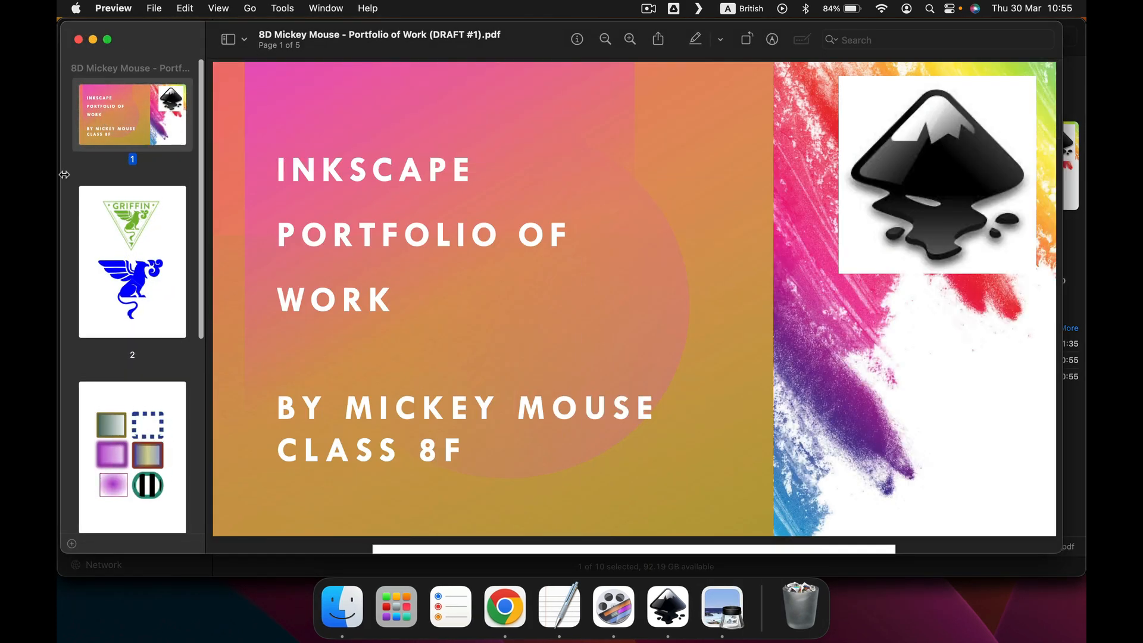
{"action": "left_click", "coordinate": [88, 203]}
{"action": "key", "text": "Down"}
{"action": "scroll", "coordinate": [147, 425], "scroll_direction": "down", "scroll_amount": 5}
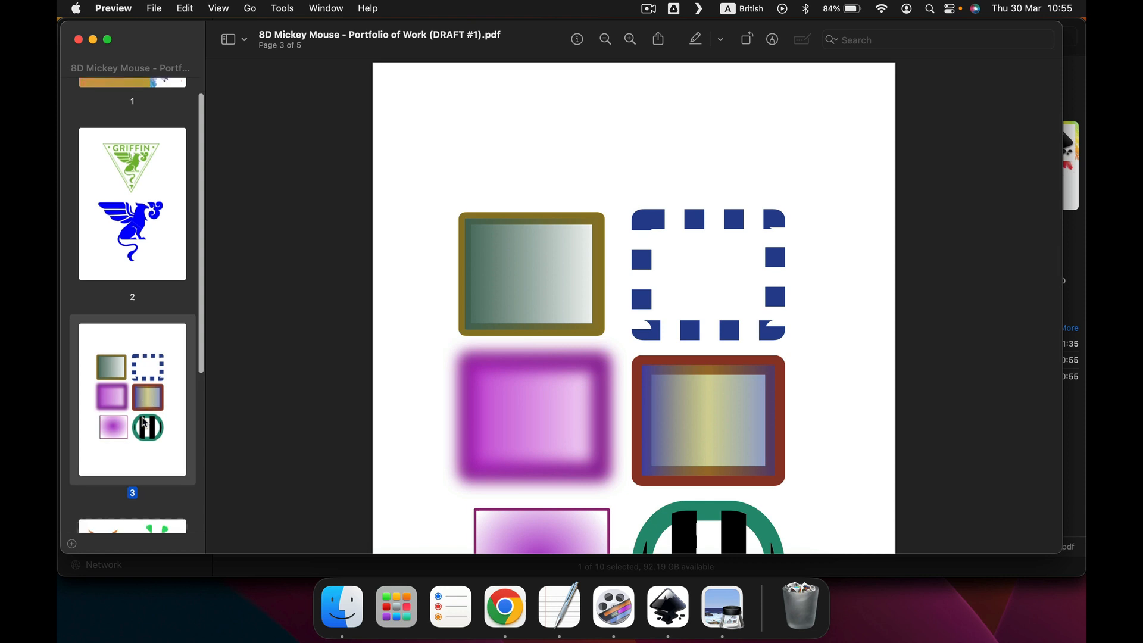
{"action": "left_click", "coordinate": [121, 347]}
{"action": "left_click", "coordinate": [124, 474]}
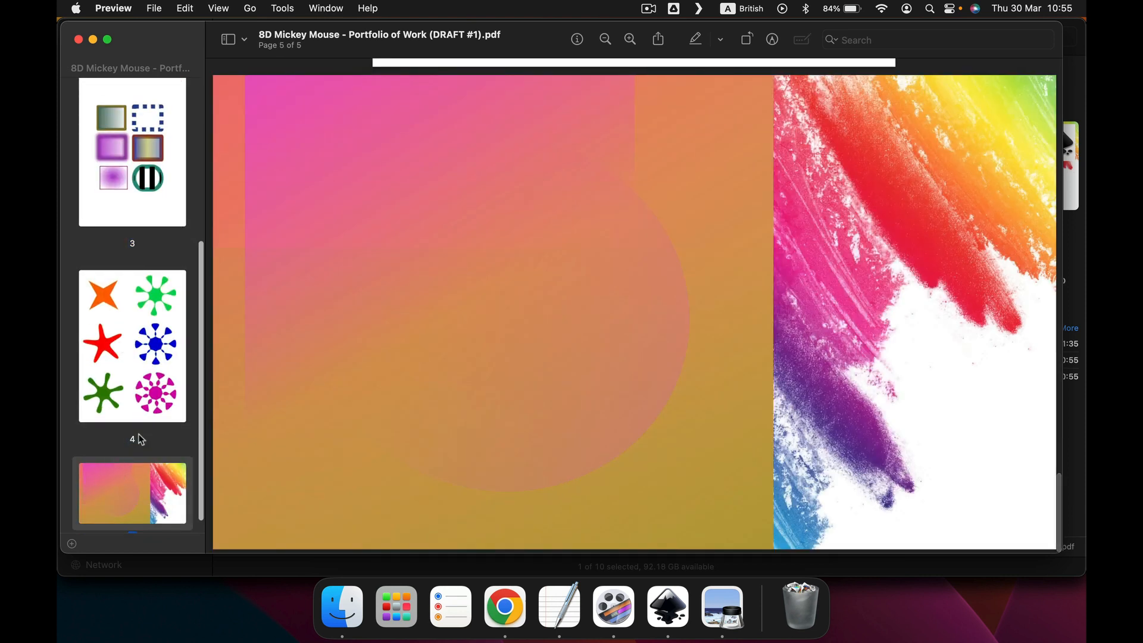
{"action": "key", "text": "super+minus"}
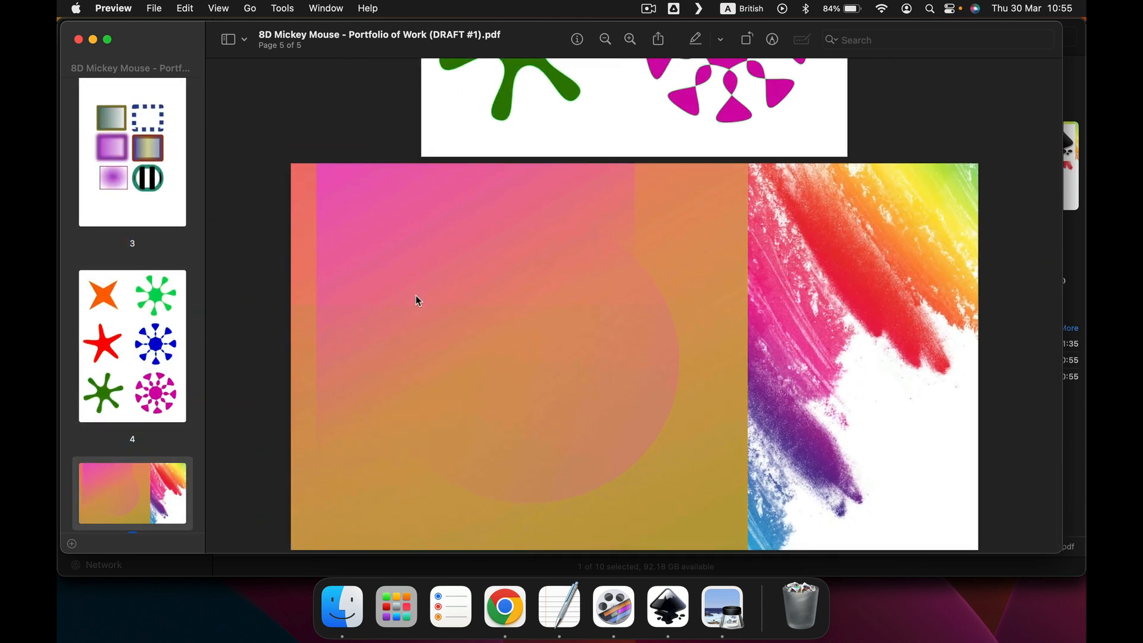
Review the portfolio PDF page by page from front cover to back cover, and quit Preview.
{"action": "scroll", "coordinate": [419, 301], "scroll_direction": "up", "scroll_amount": 15}
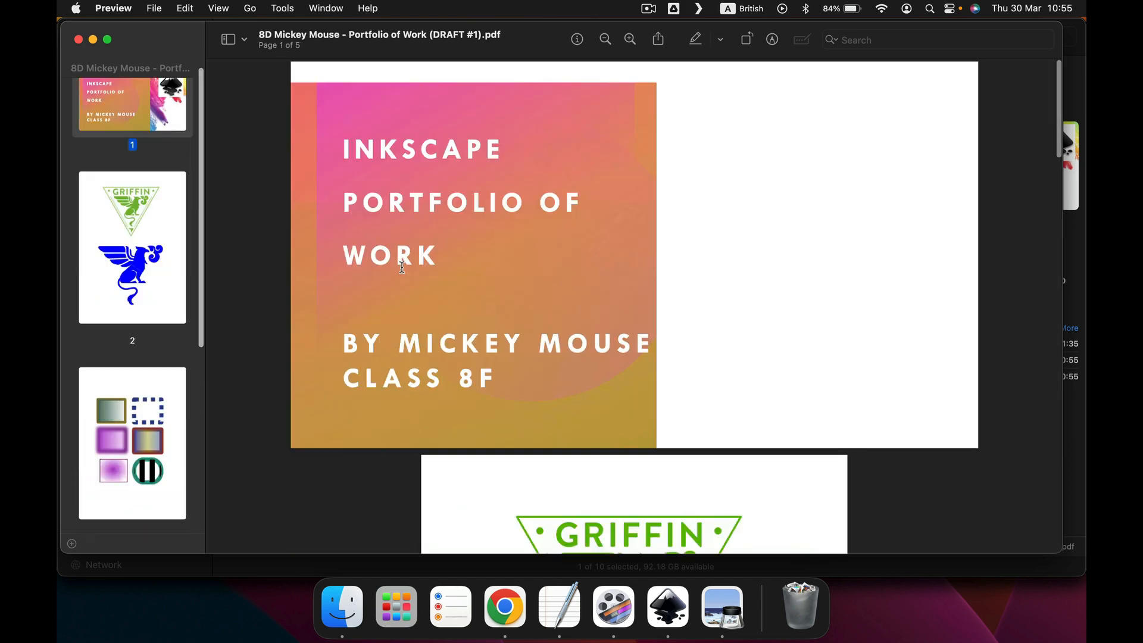
{"action": "left_click", "coordinate": [167, 248]}
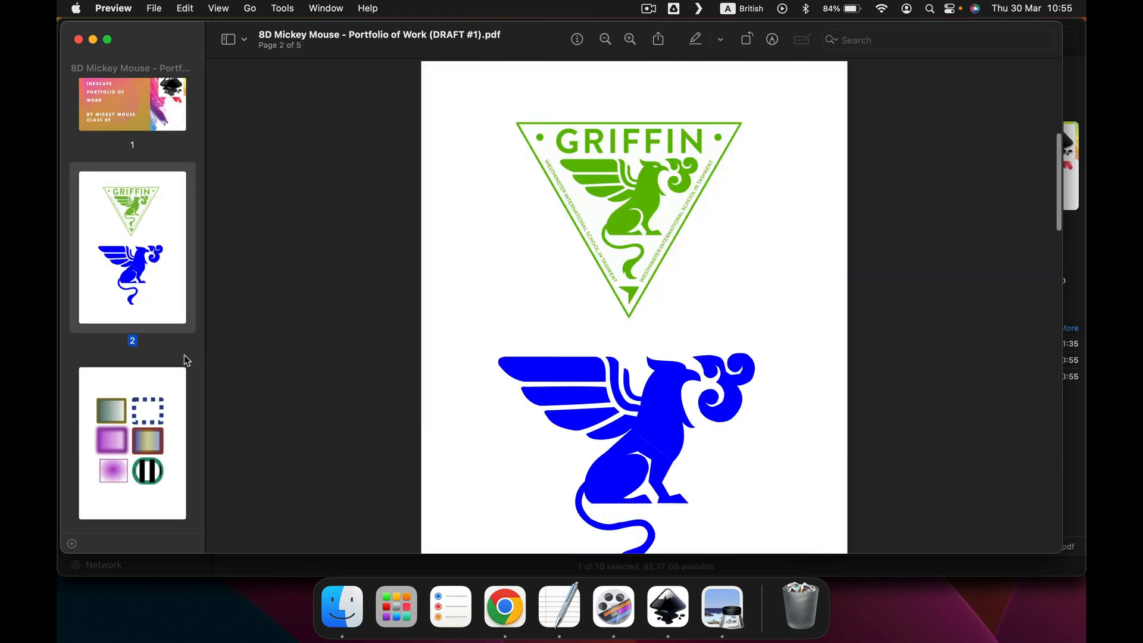
{"action": "left_click", "coordinate": [147, 398]}
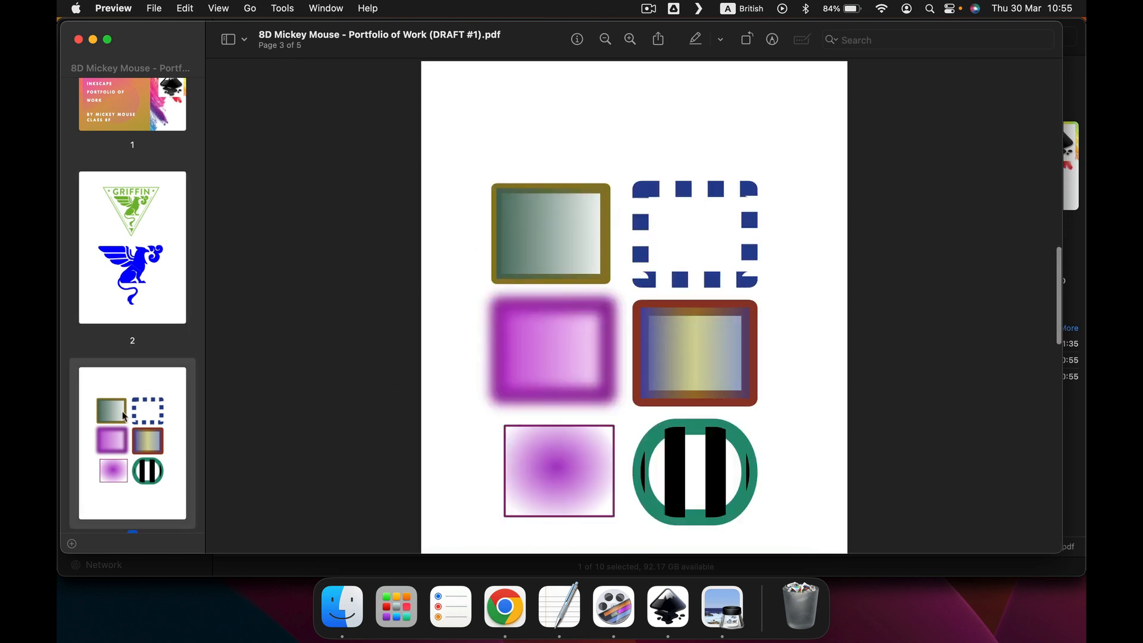
{"action": "scroll", "coordinate": [124, 417], "scroll_direction": "down", "scroll_amount": 4}
{"action": "left_click", "coordinate": [125, 417]}
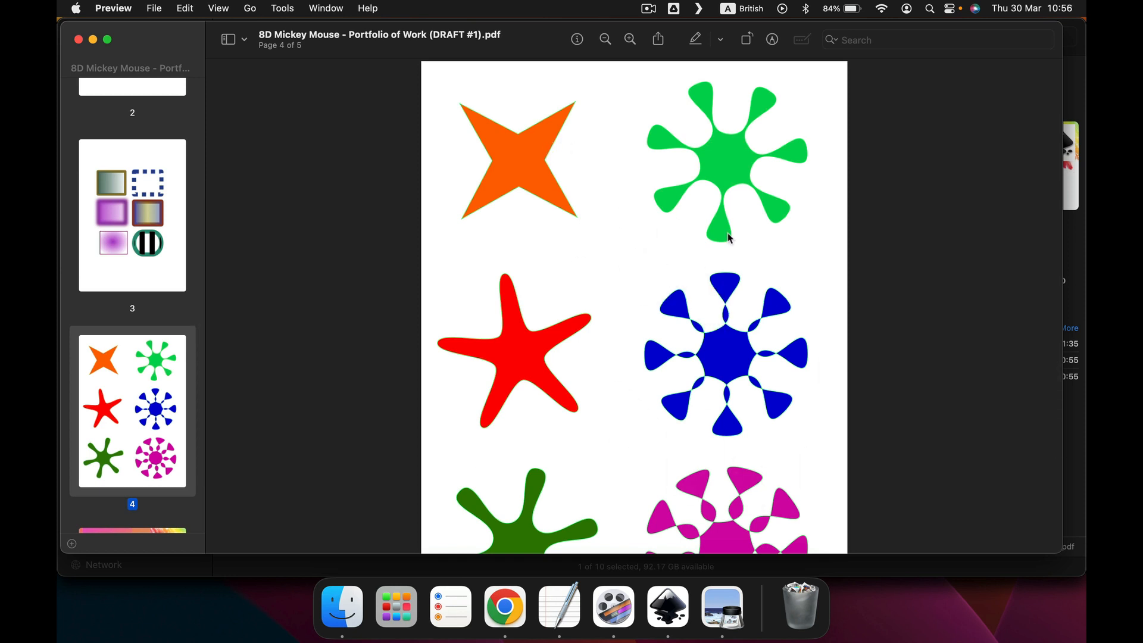
{"action": "scroll", "coordinate": [170, 316], "scroll_direction": "down", "scroll_amount": 3}
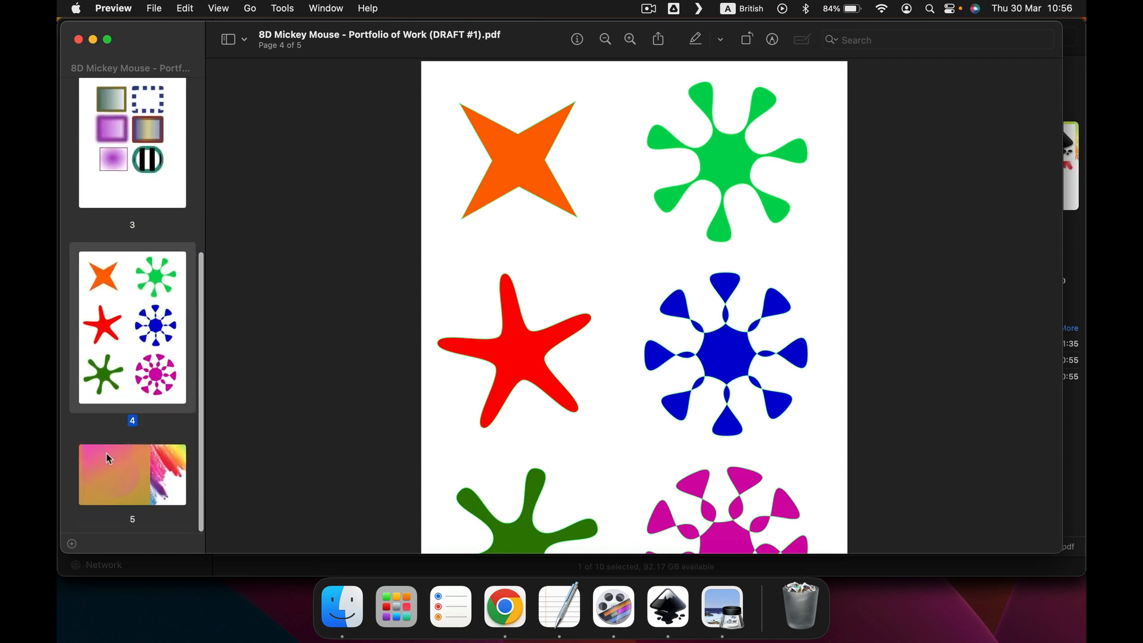
{"action": "left_click", "coordinate": [111, 453]}
{"action": "key", "text": "super+q"}
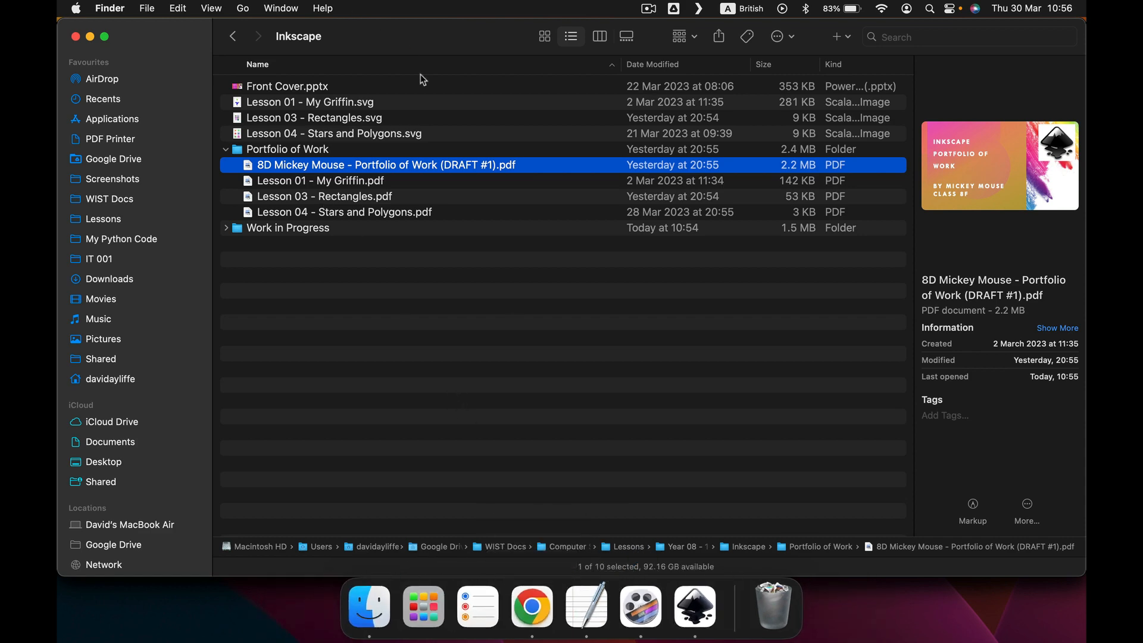
Switch to Chrome and open the details of the Inkscape Portfolio of Work (Checkpoint #1) assignment.
{"action": "left_click", "coordinate": [532, 602]}
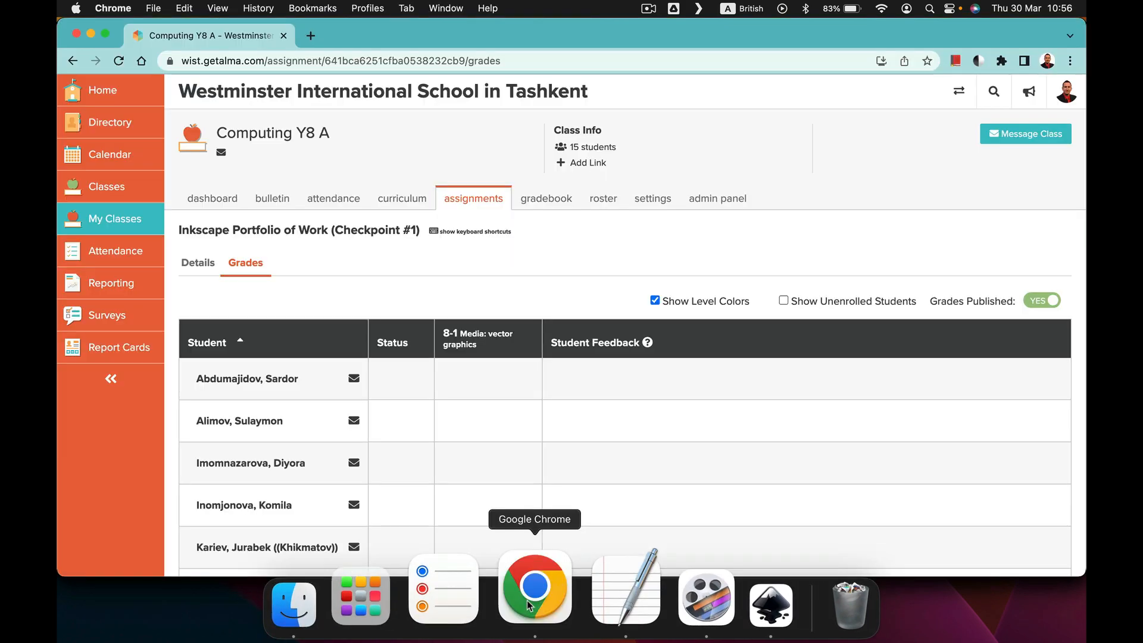
{"action": "scroll", "coordinate": [358, 202], "scroll_direction": "down", "scroll_amount": 3}
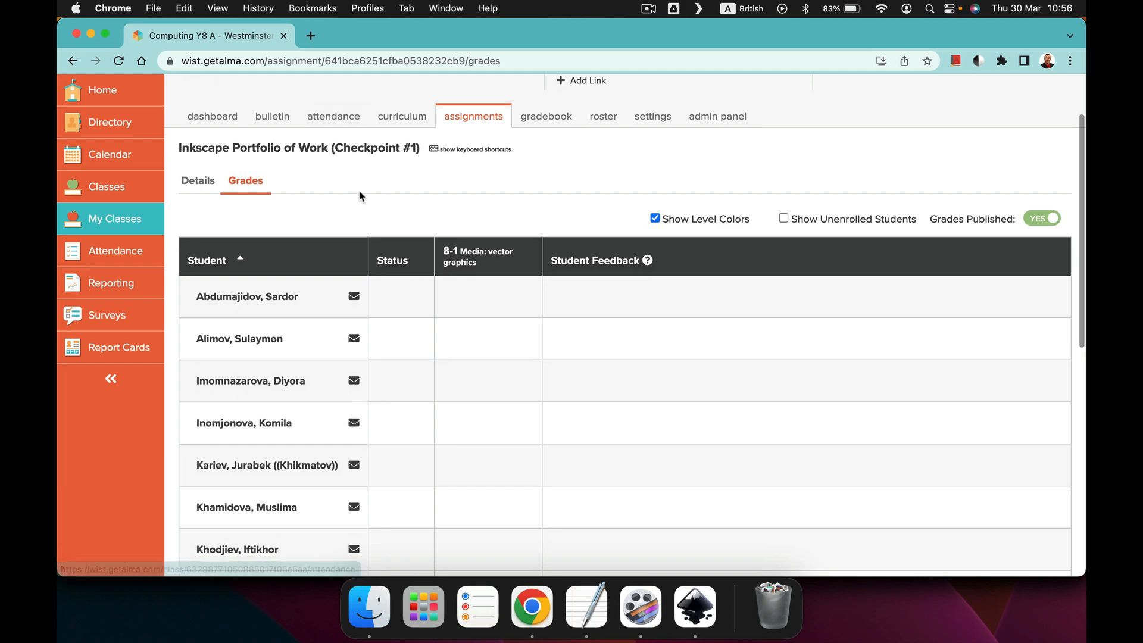
{"action": "left_click", "coordinate": [190, 185]}
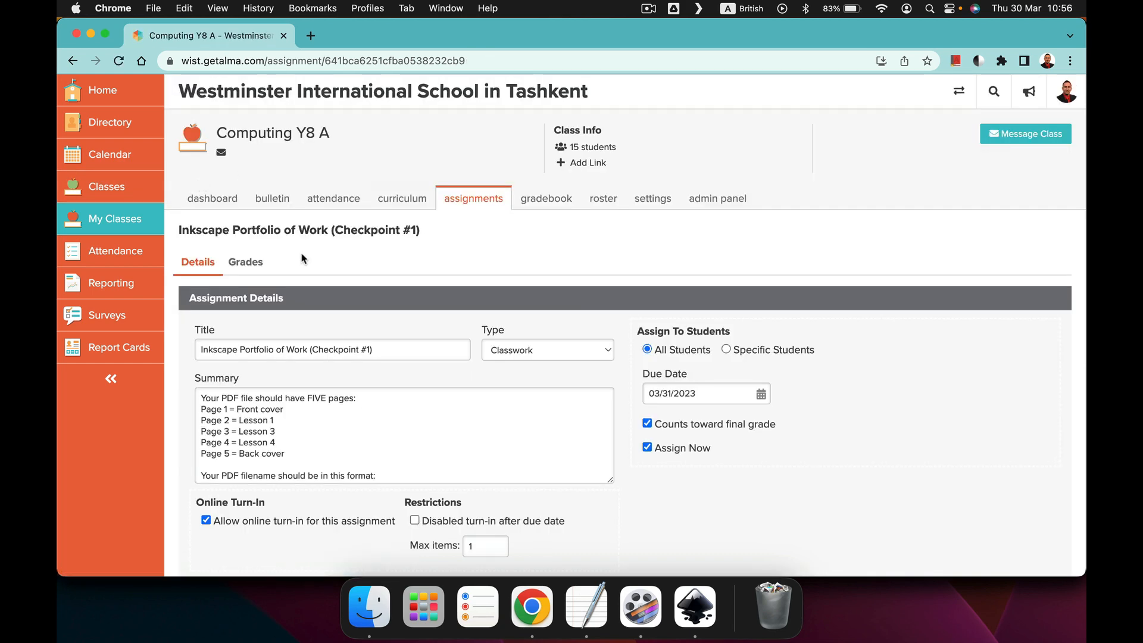
Examine the assignment's title heading, Inkscape Portfolio of Work (Checkpoint #1), highlighting it at an enlarged view.
{"action": "scroll", "coordinate": [264, 249], "scroll_direction": "up", "scroll_amount": 5}
{"action": "scroll", "coordinate": [264, 249], "scroll_direction": "left", "scroll_amount": 1}
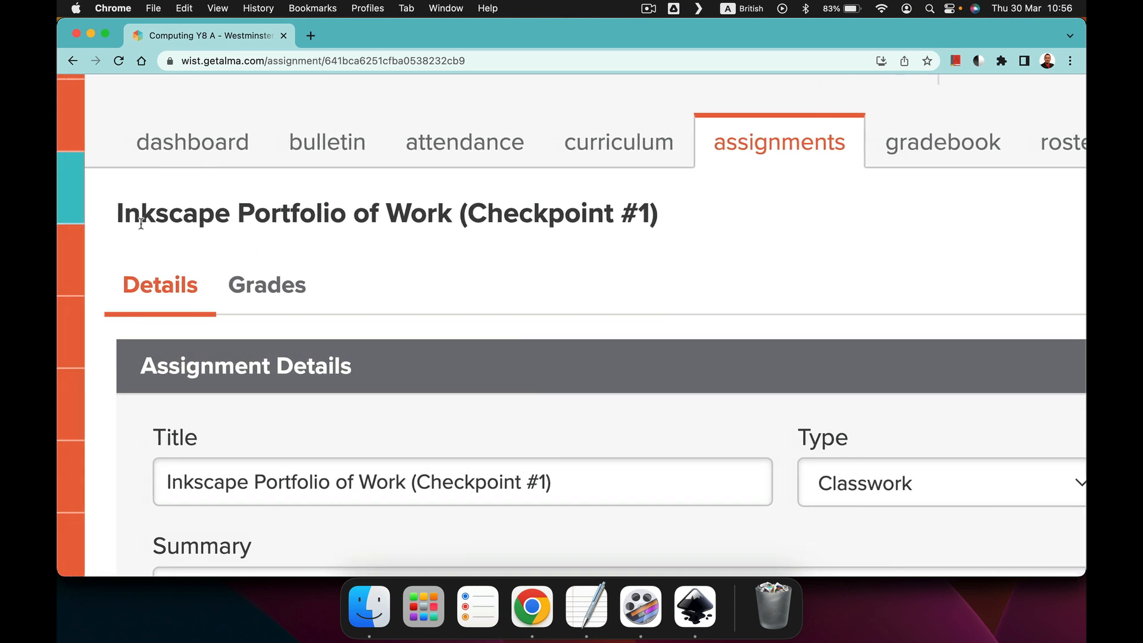
{"action": "scroll", "coordinate": [145, 218], "scroll_direction": "right", "scroll_amount": 1}
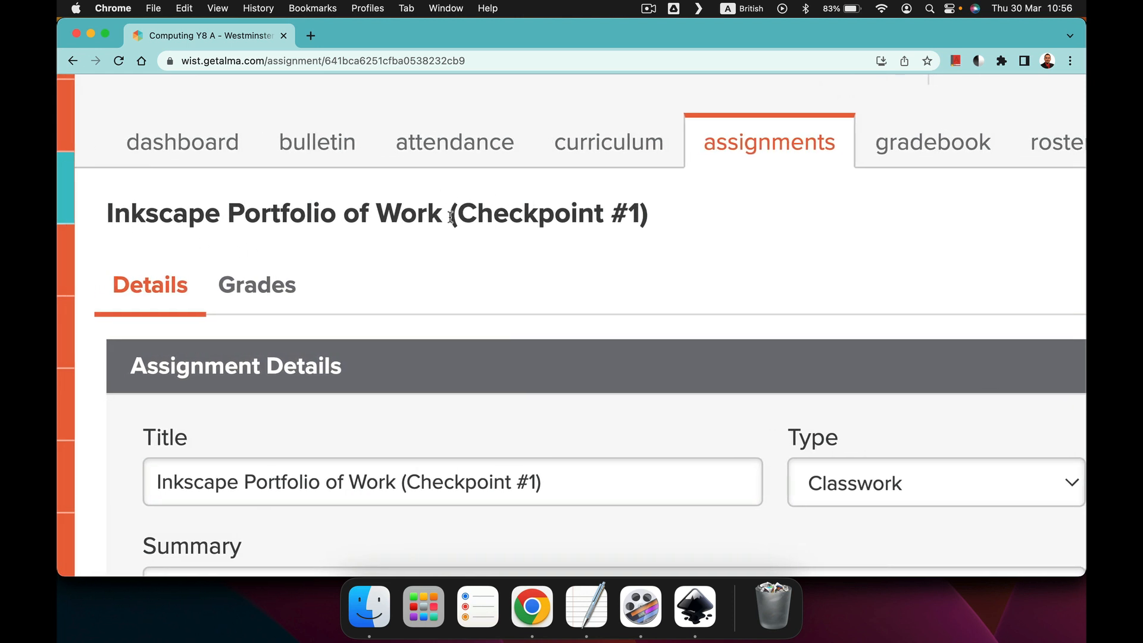
{"action": "left_click_drag", "start_coordinate": [103, 220], "coordinate": [702, 209]}
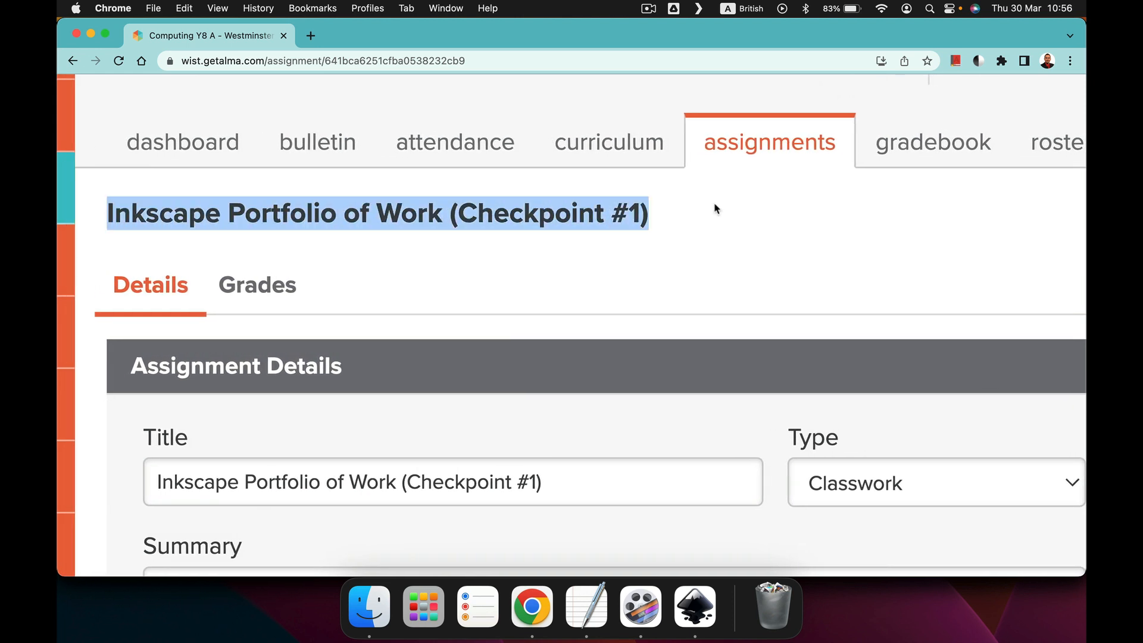
{"action": "left_click", "coordinate": [715, 209]}
{"action": "scroll", "coordinate": [698, 247], "scroll_direction": "down", "scroll_amount": 3}
{"action": "scroll", "coordinate": [375, 243], "scroll_direction": "up", "scroll_amount": 3}
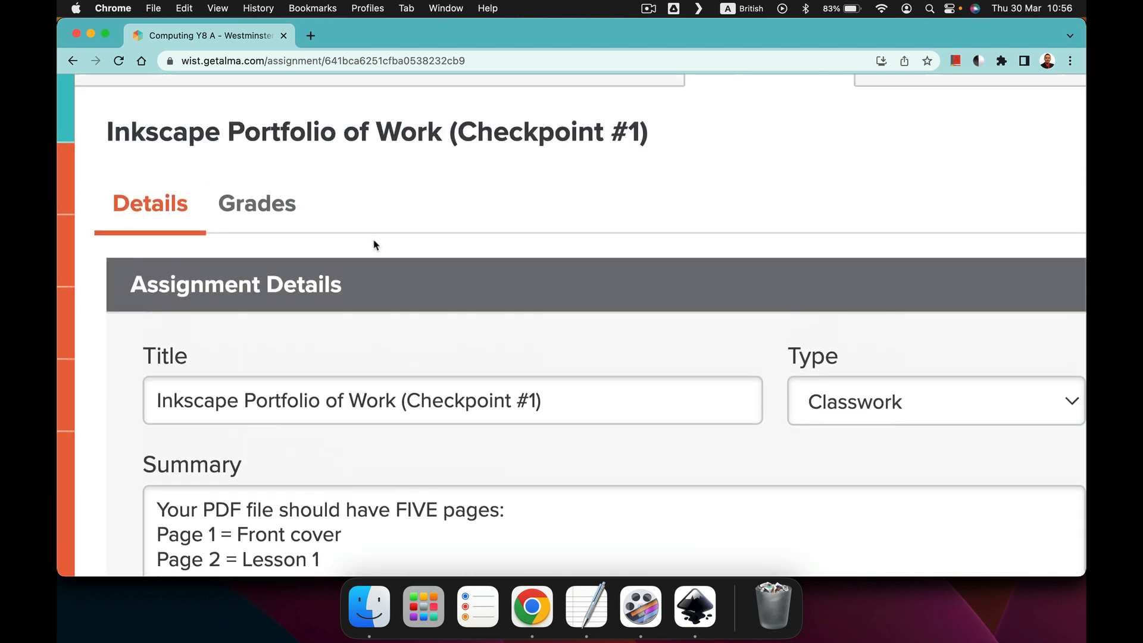
{"action": "scroll", "coordinate": [93, 146], "scroll_direction": "up", "scroll_amount": 1}
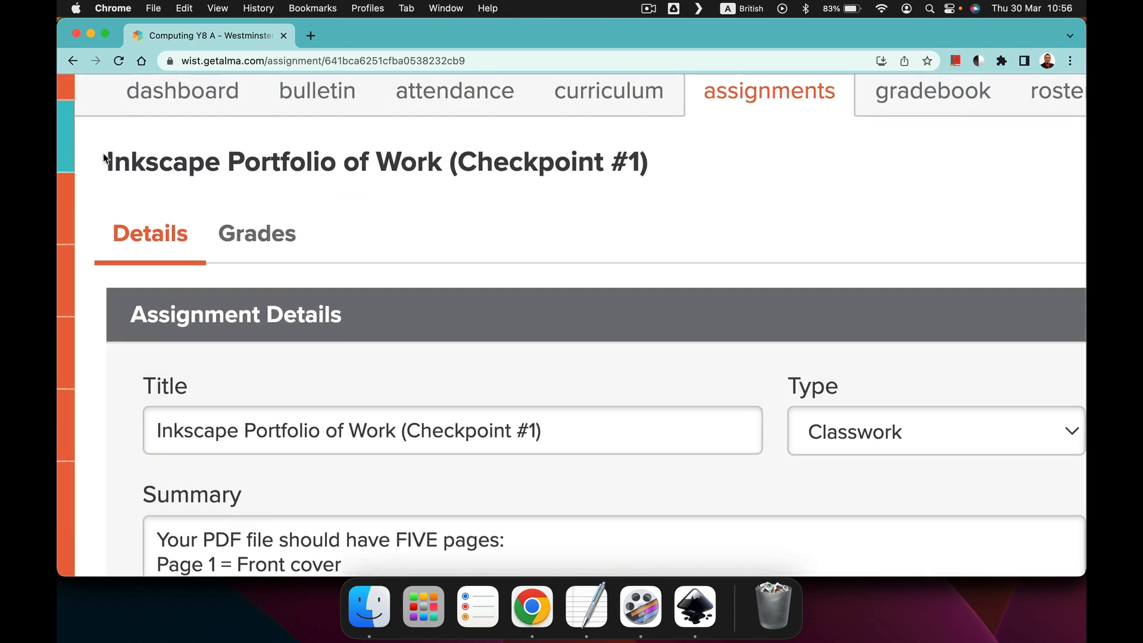
{"action": "left_click_drag", "start_coordinate": [103, 161], "coordinate": [728, 174]}
Read the assignment summary for the required PDF pages and the PDF filename format.
{"action": "scroll", "coordinate": [430, 234], "scroll_direction": "down", "scroll_amount": 4}
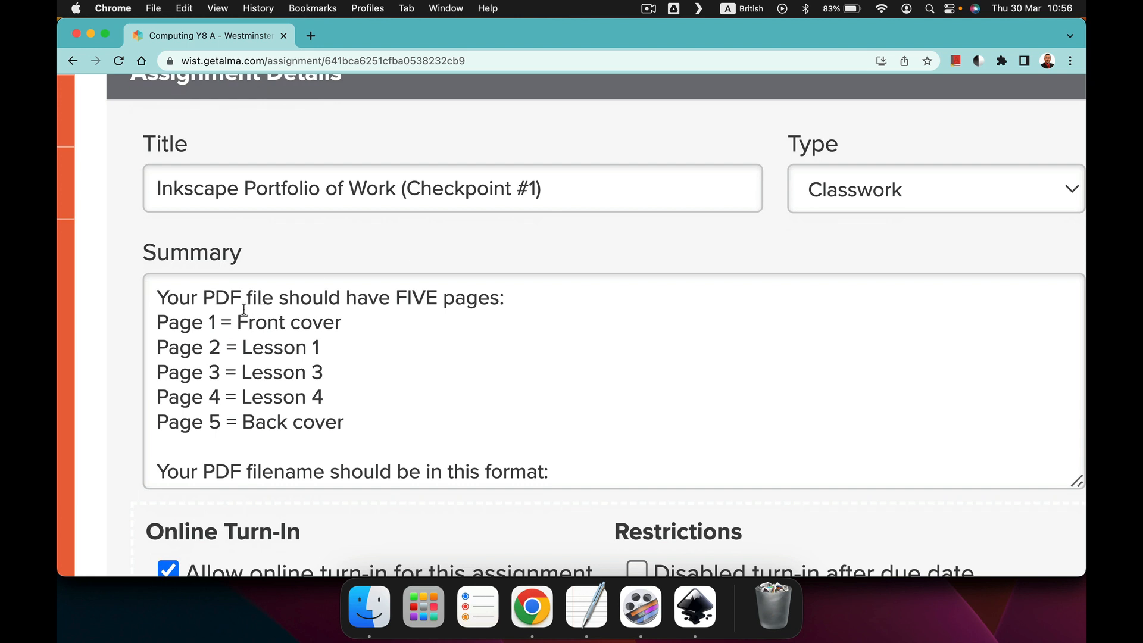
{"action": "left_click_drag", "start_coordinate": [195, 305], "coordinate": [561, 284]}
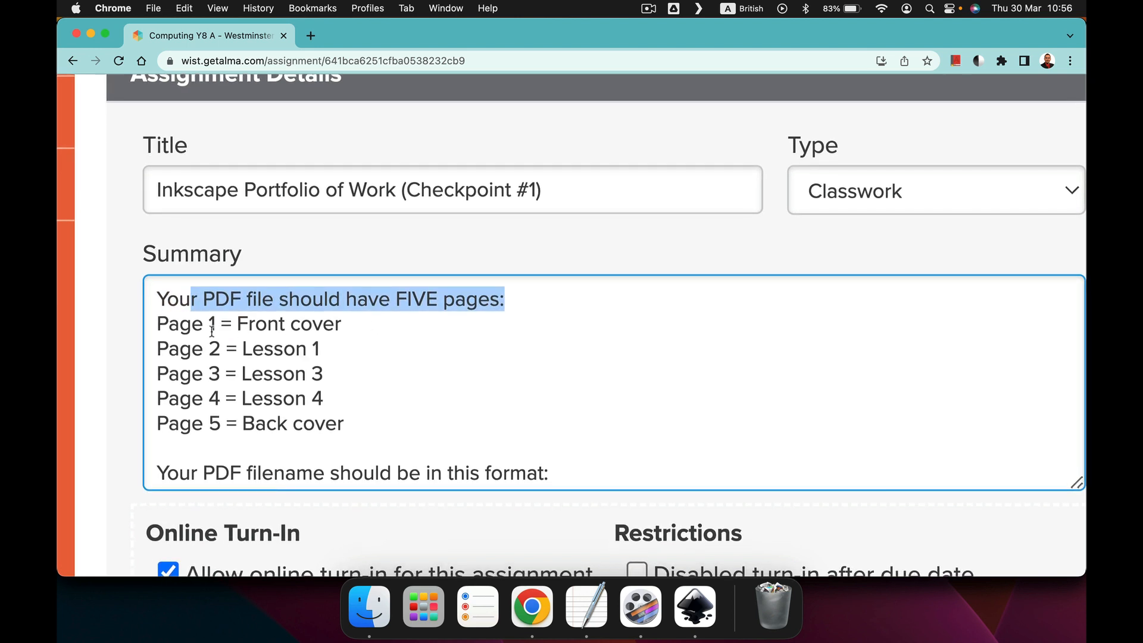
{"action": "scroll", "coordinate": [320, 375], "scroll_direction": "down", "scroll_amount": 1}
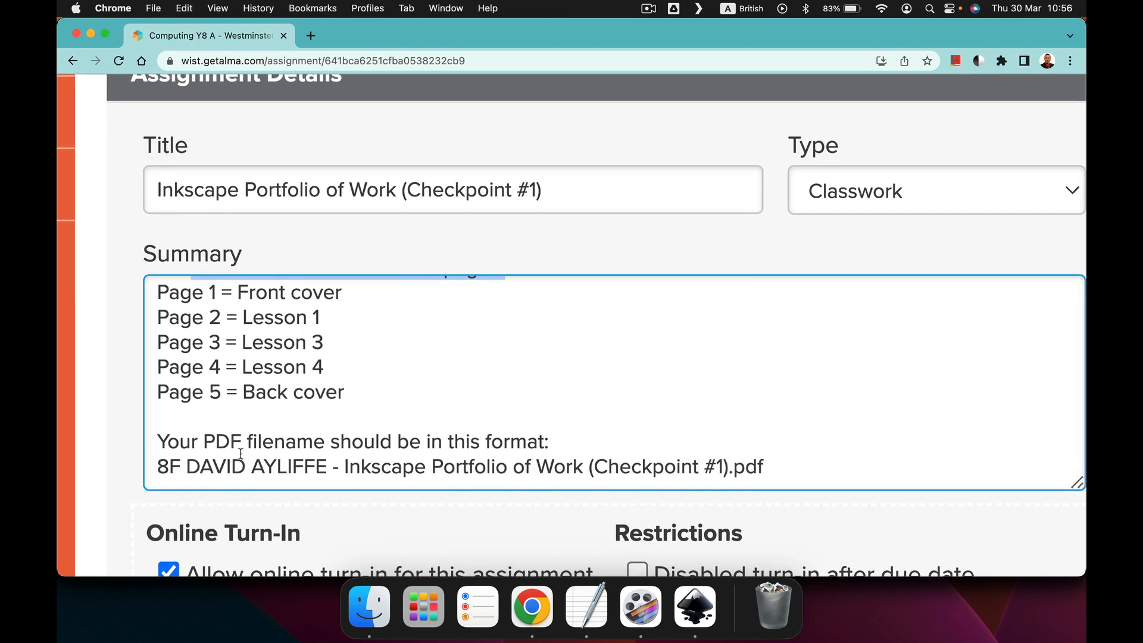
{"action": "left_click", "coordinate": [177, 451]}
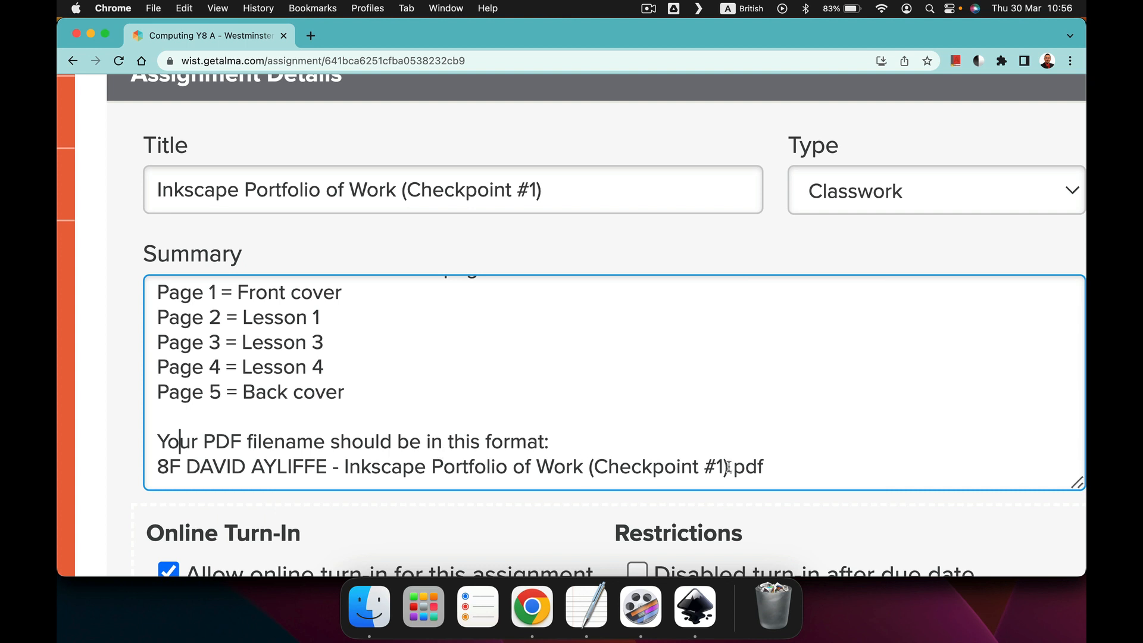
Rename the draft portfolio PDF in Finder using the filename copied from the assignment summary, ending in "Inkscape Portfolio of Work (Checkpoint #1)".
{"action": "left_click_drag", "start_coordinate": [728, 467], "coordinate": [153, 472]}
{"action": "key", "text": "super+c"}
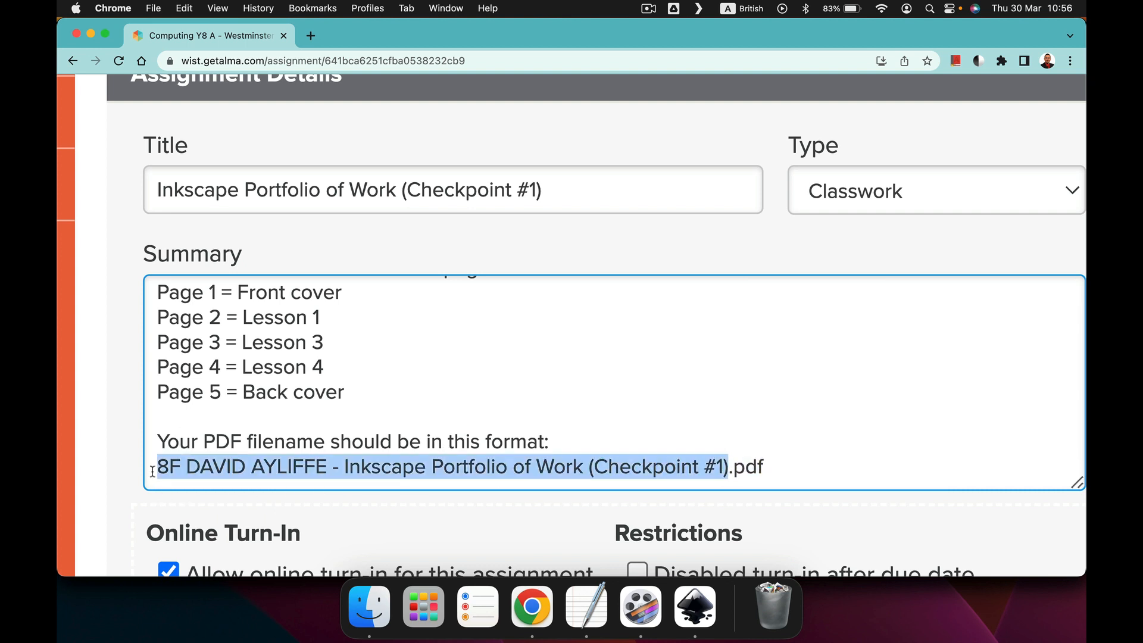
{"action": "left_click", "coordinate": [370, 607]}
{"action": "left_click", "coordinate": [358, 164]}
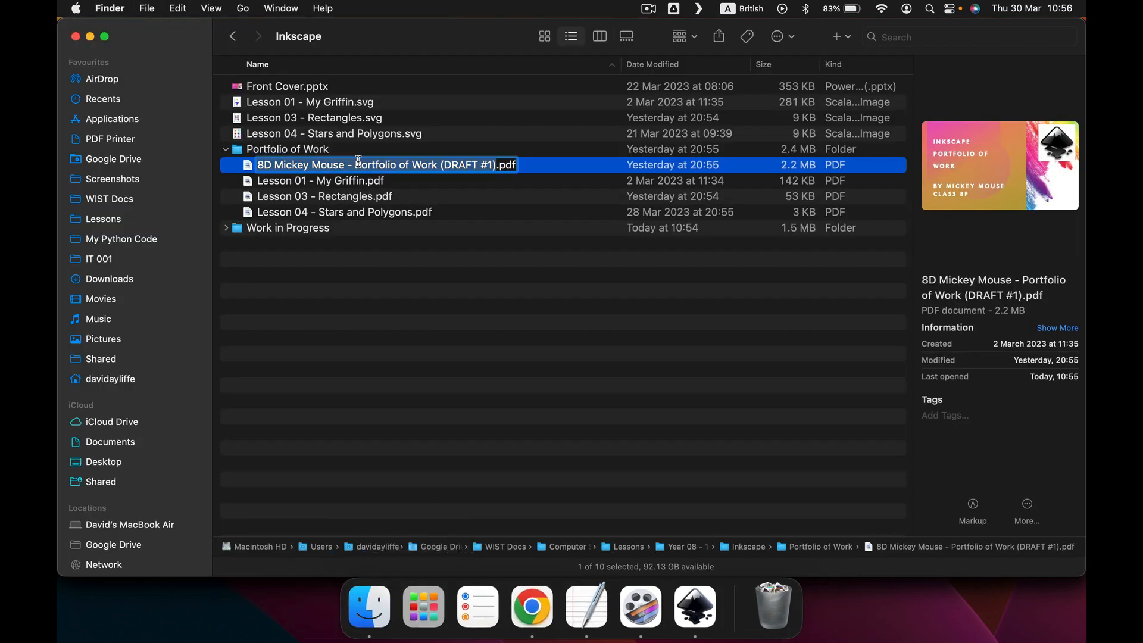
{"action": "key", "text": "super+v"}
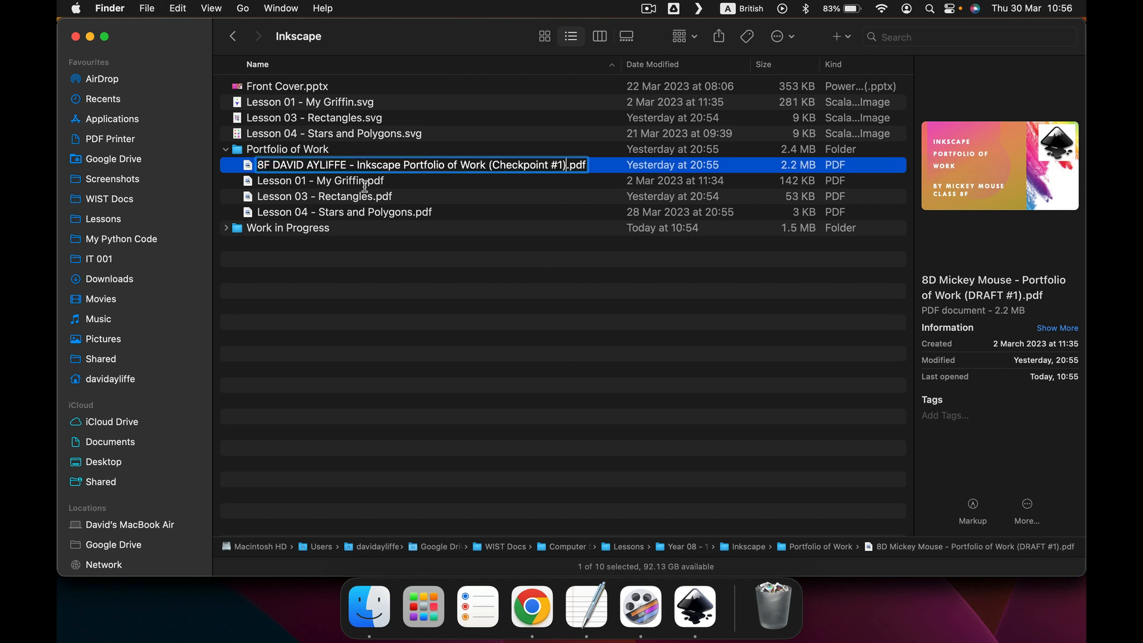
{"action": "key", "text": "Return"}
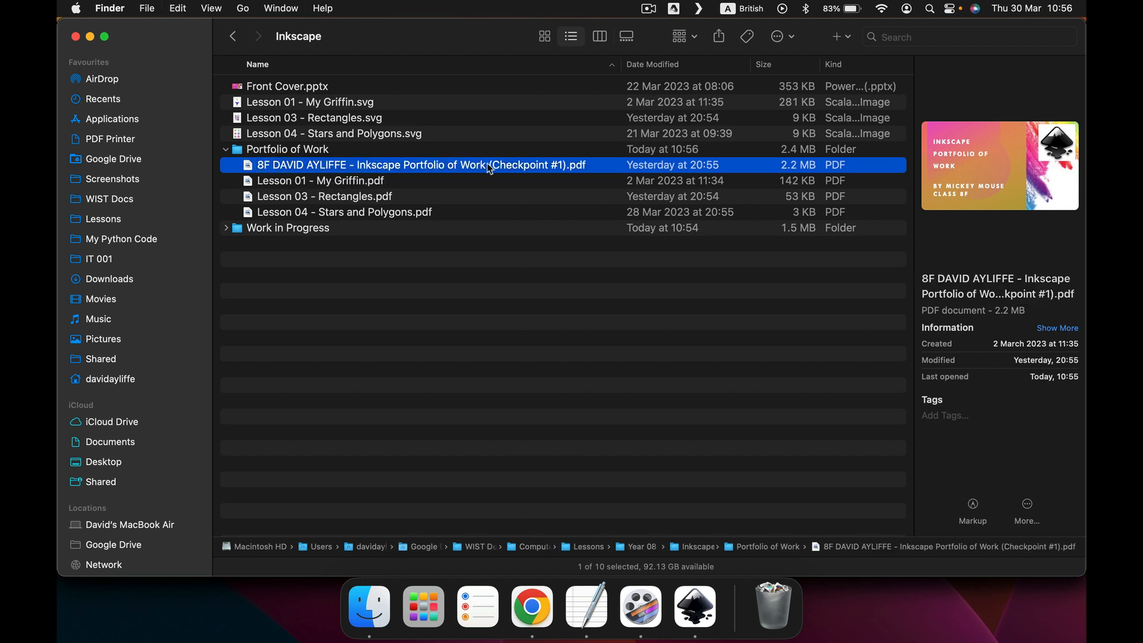
Examine the class, student name and title parts of the renamed PDF's filename without changing it.
{"action": "left_click", "coordinate": [266, 171]}
{"action": "left_click", "coordinate": [265, 169]}
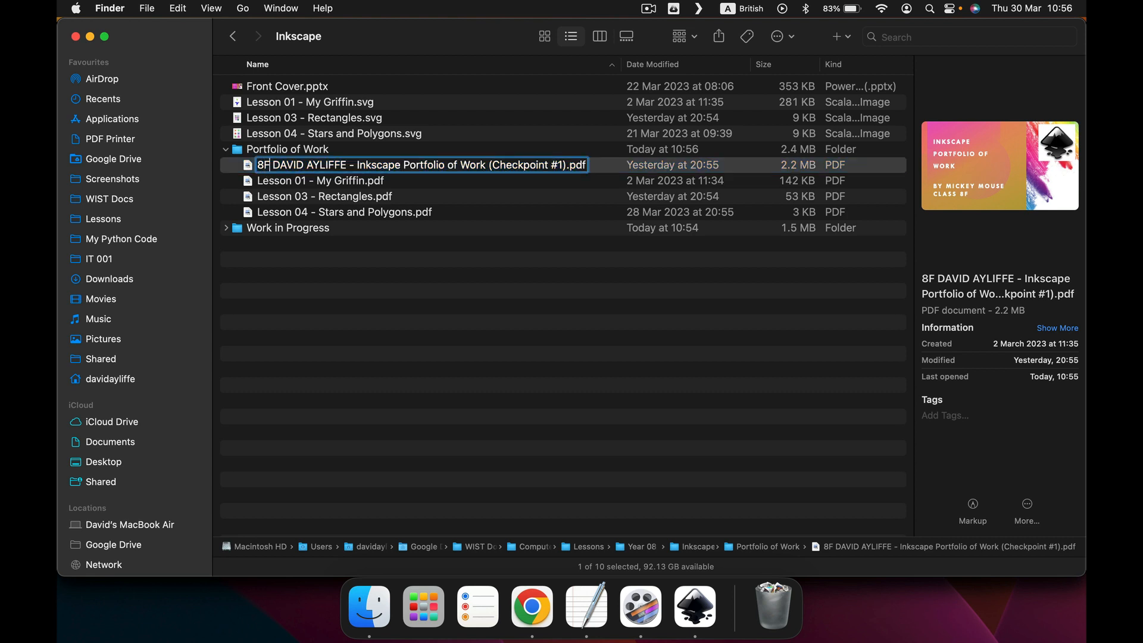
{"action": "left_click_drag", "start_coordinate": [272, 165], "coordinate": [347, 165]}
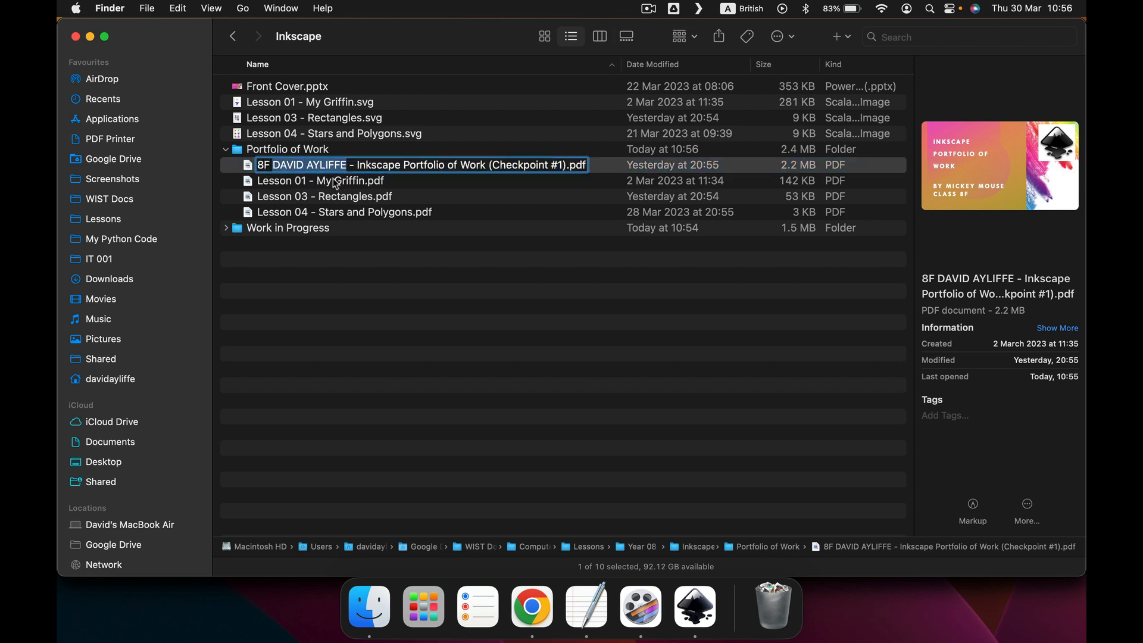
{"action": "left_click", "coordinate": [361, 165]}
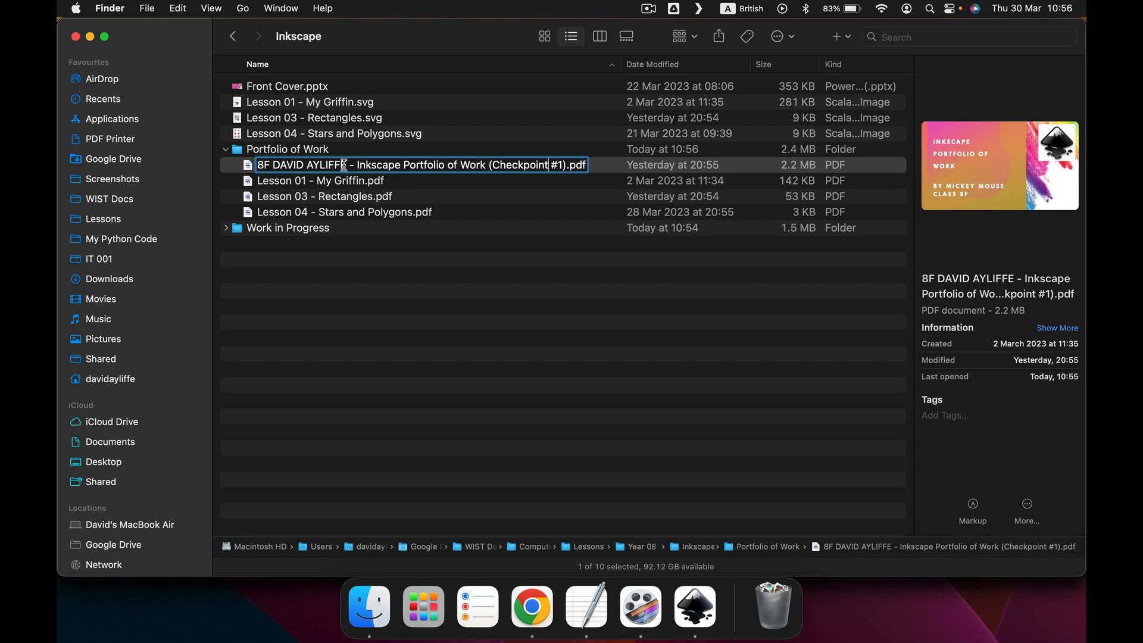
{"action": "left_click", "coordinate": [473, 200]}
Open the renamed Checkpoint #1 portfolio PDF in Preview, view its page 3, and quit Preview.
{"action": "double_click", "coordinate": [452, 163]}
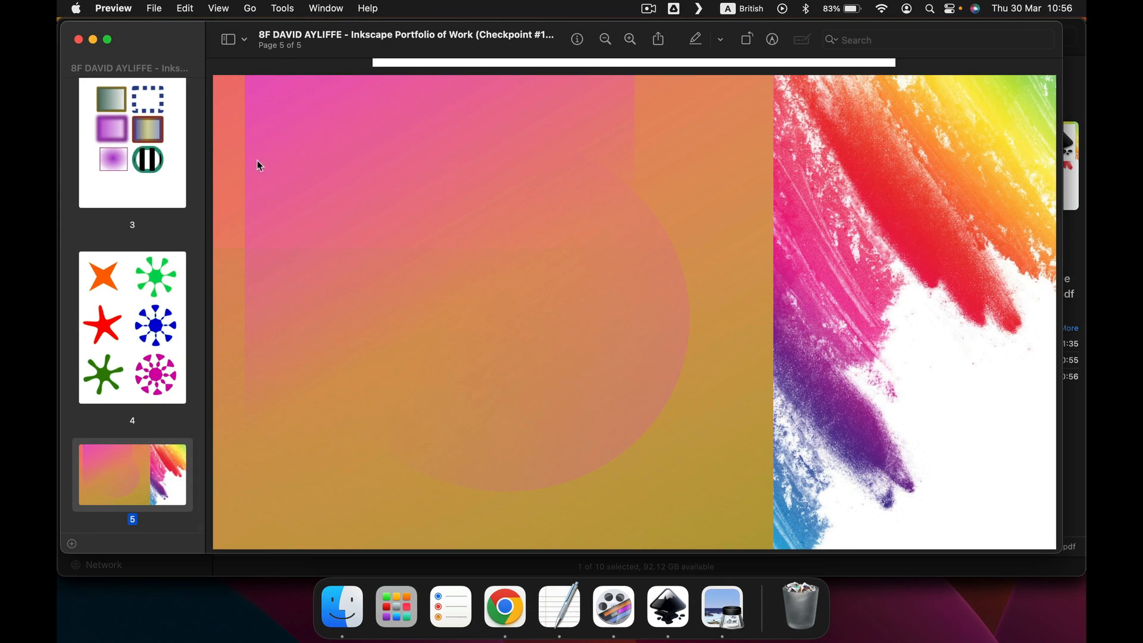
{"action": "left_click", "coordinate": [110, 165]}
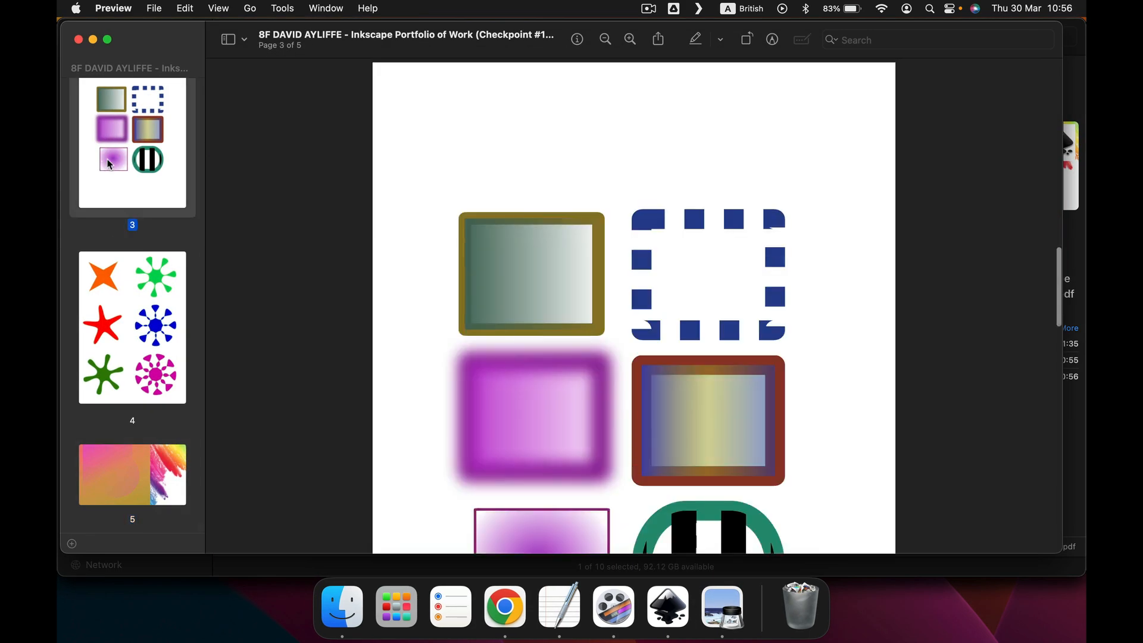
{"action": "key", "text": "super+q"}
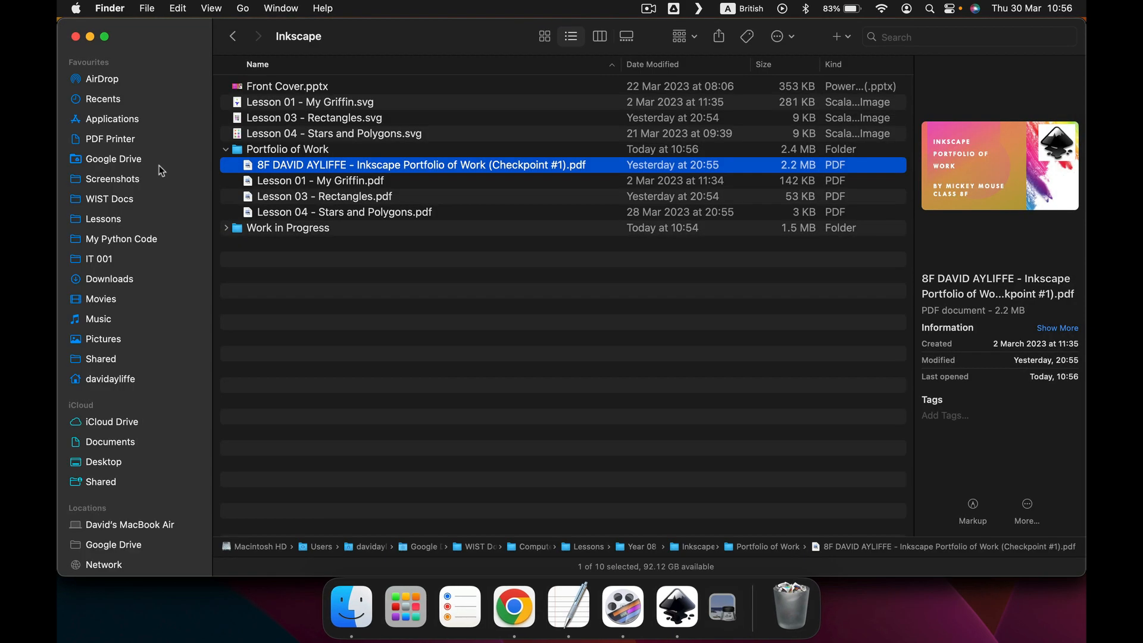
{"action": "left_click", "coordinate": [520, 592]}
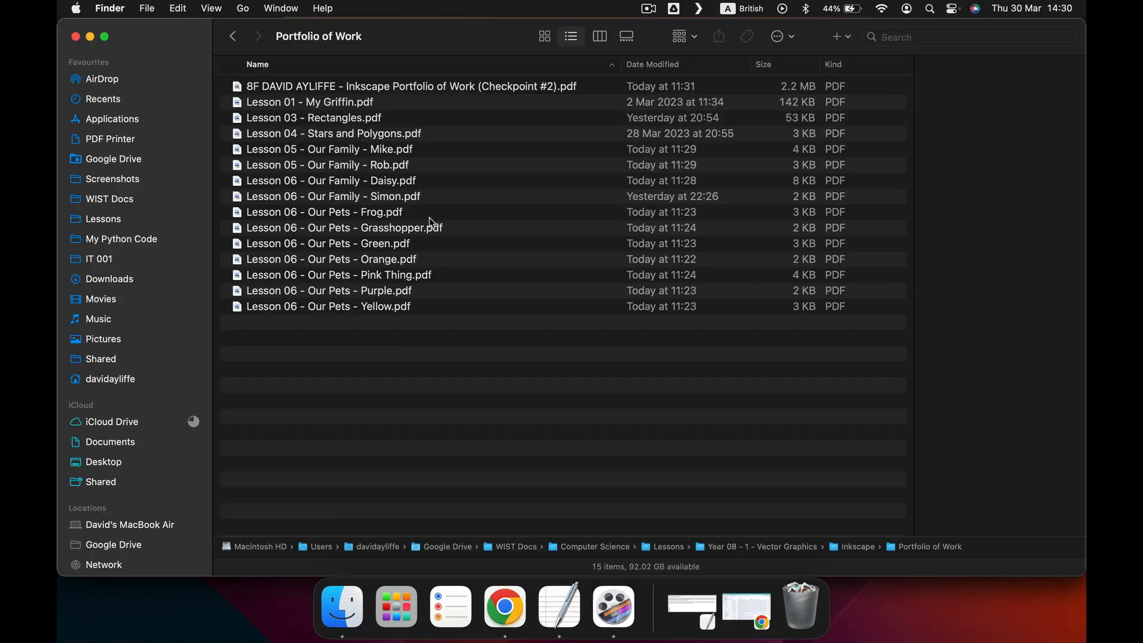
Open Lesson 05 - Our Family - Mike.pdf from the Portfolio of Work folder, view the whole character, and quit Preview.
{"action": "left_click", "coordinate": [441, 151]}
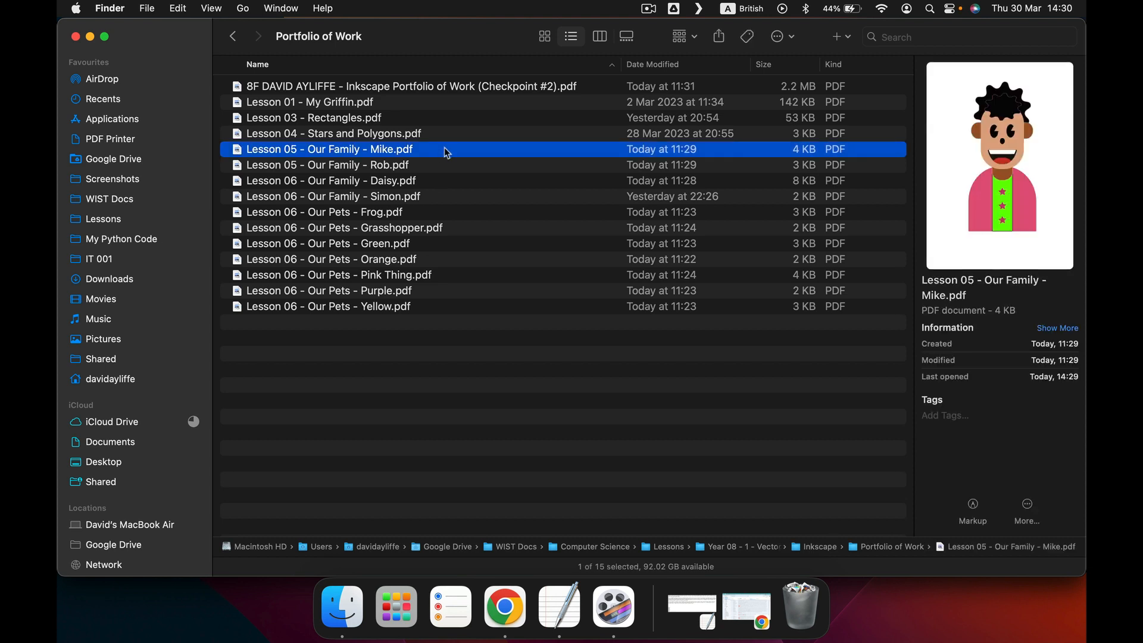
{"action": "double_click", "coordinate": [447, 153]}
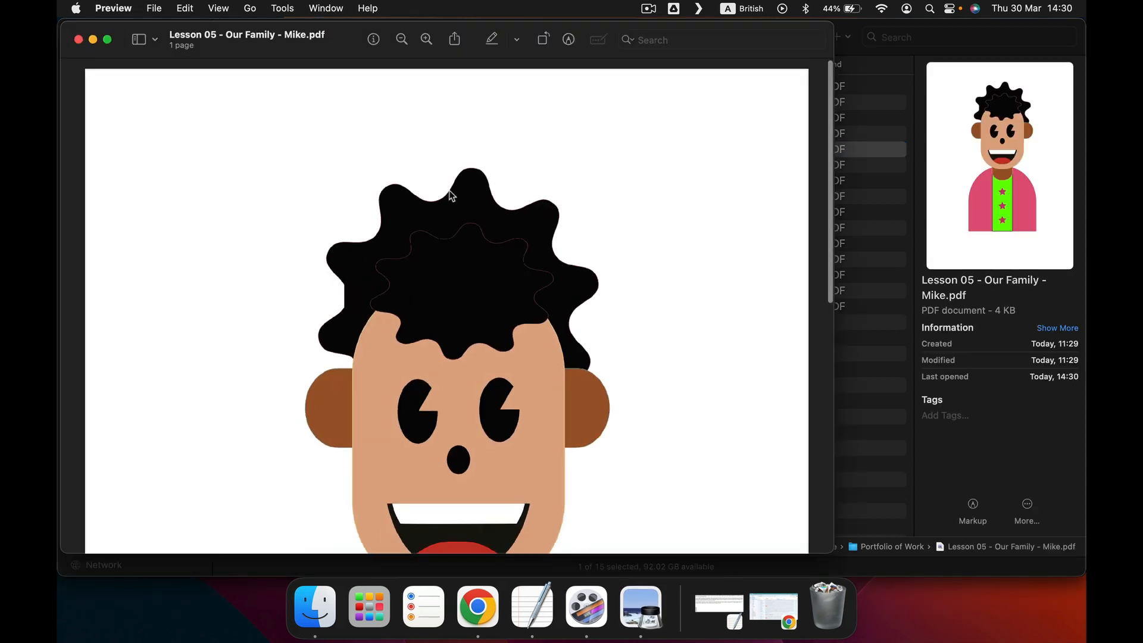
{"action": "scroll", "coordinate": [600, 191], "scroll_direction": "down", "scroll_amount": 3}
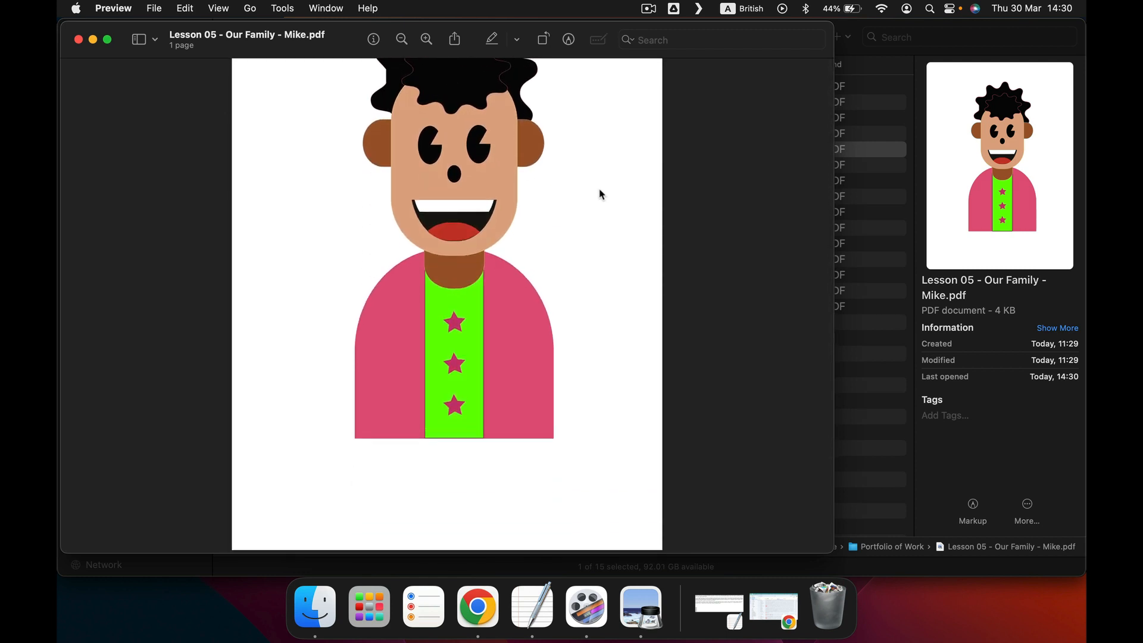
{"action": "scroll", "coordinate": [602, 194], "scroll_direction": "up", "scroll_amount": 2}
{"action": "scroll", "coordinate": [603, 194], "scroll_direction": "up", "scroll_amount": 2}
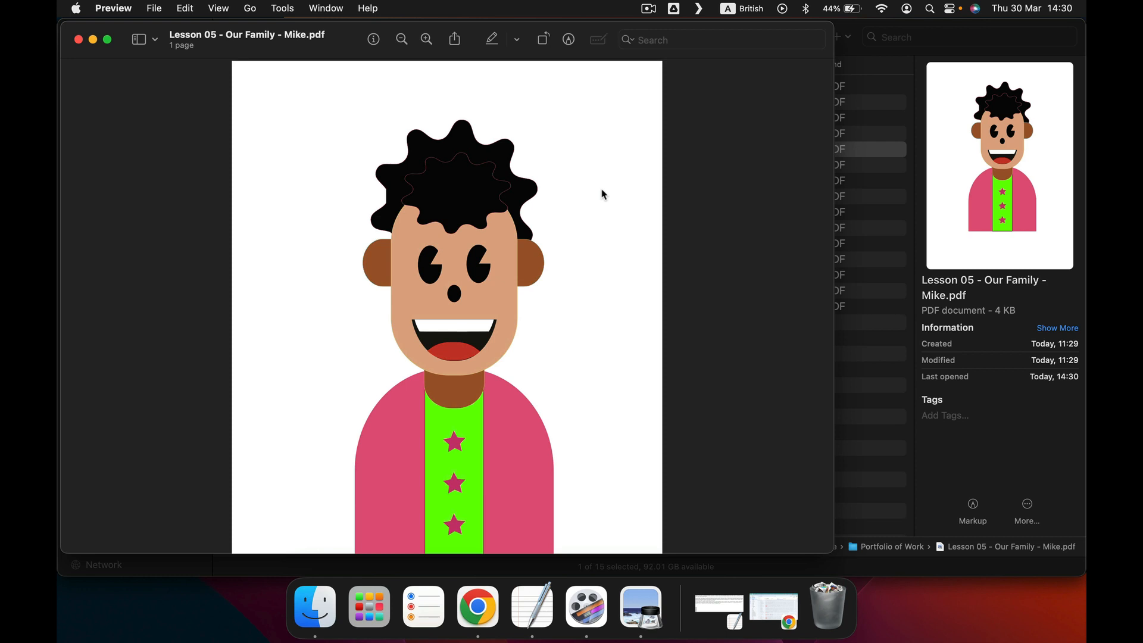
{"action": "scroll", "coordinate": [603, 194], "scroll_direction": "down", "scroll_amount": 3}
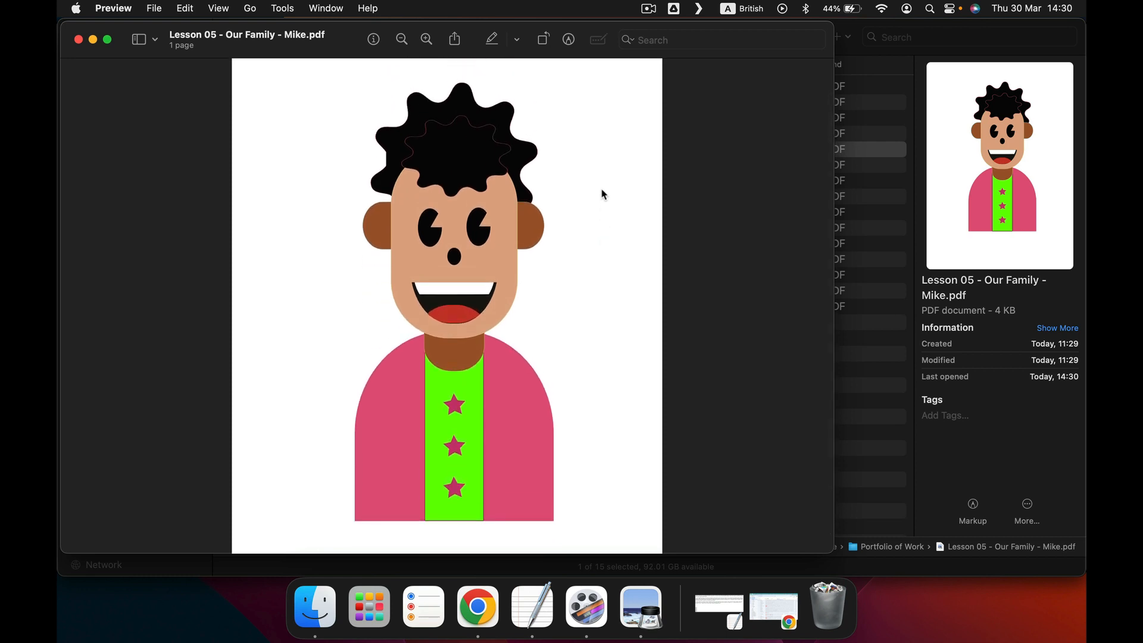
{"action": "scroll", "coordinate": [603, 194], "scroll_direction": "down", "scroll_amount": 2}
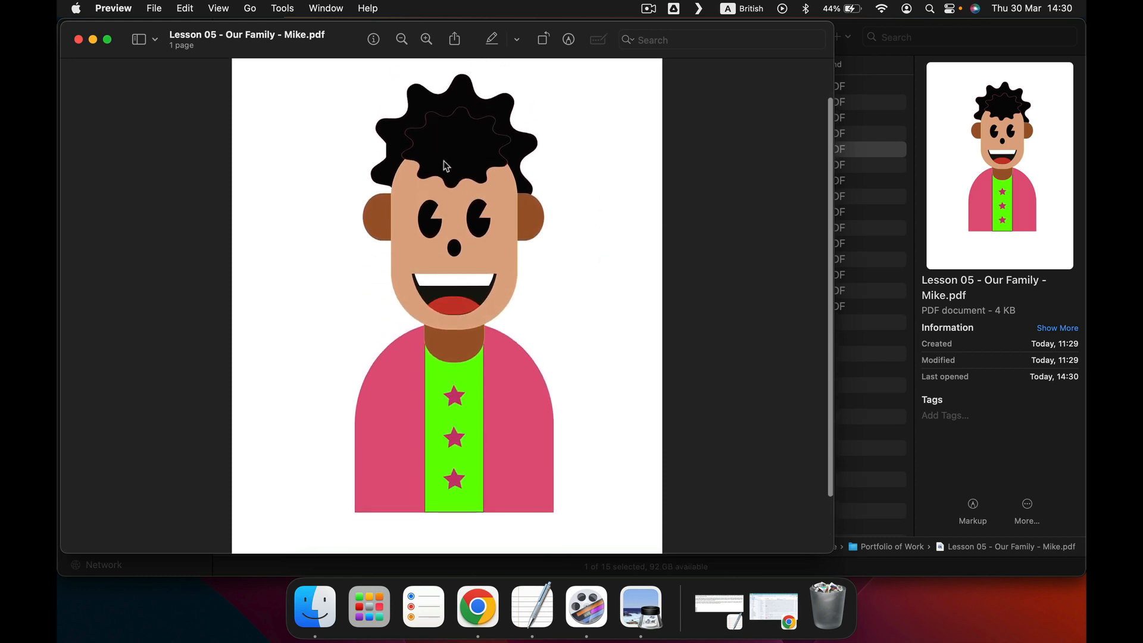
{"action": "key", "text": "super+q"}
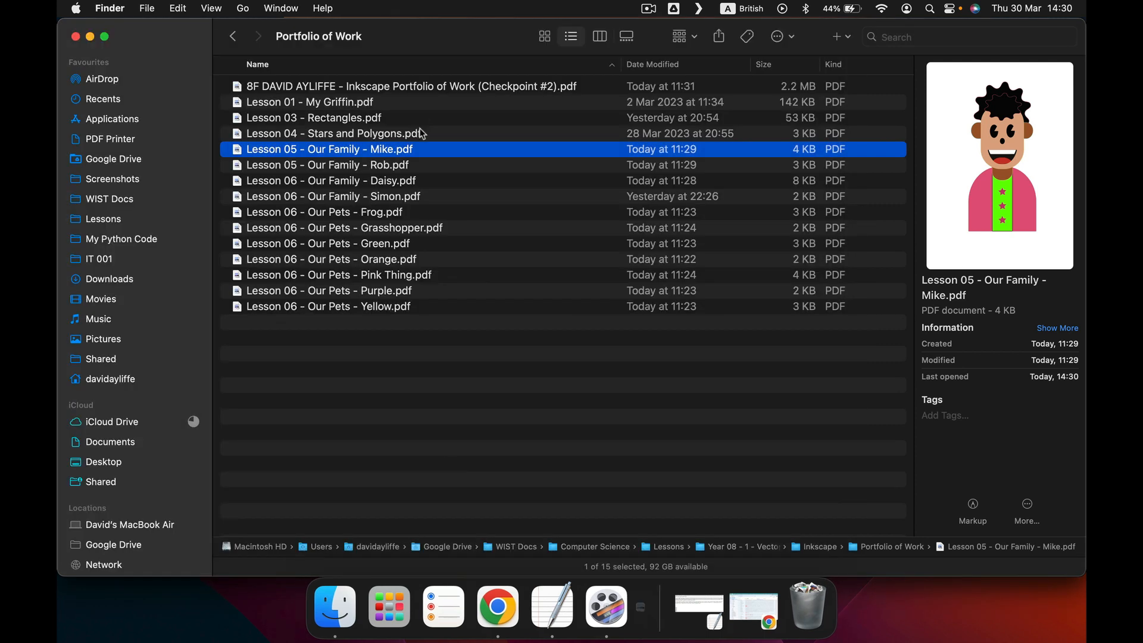
Open Lesson 05 - Our Family - Rob.pdf, view the whole character, and quit Preview.
{"action": "double_click", "coordinate": [360, 170]}
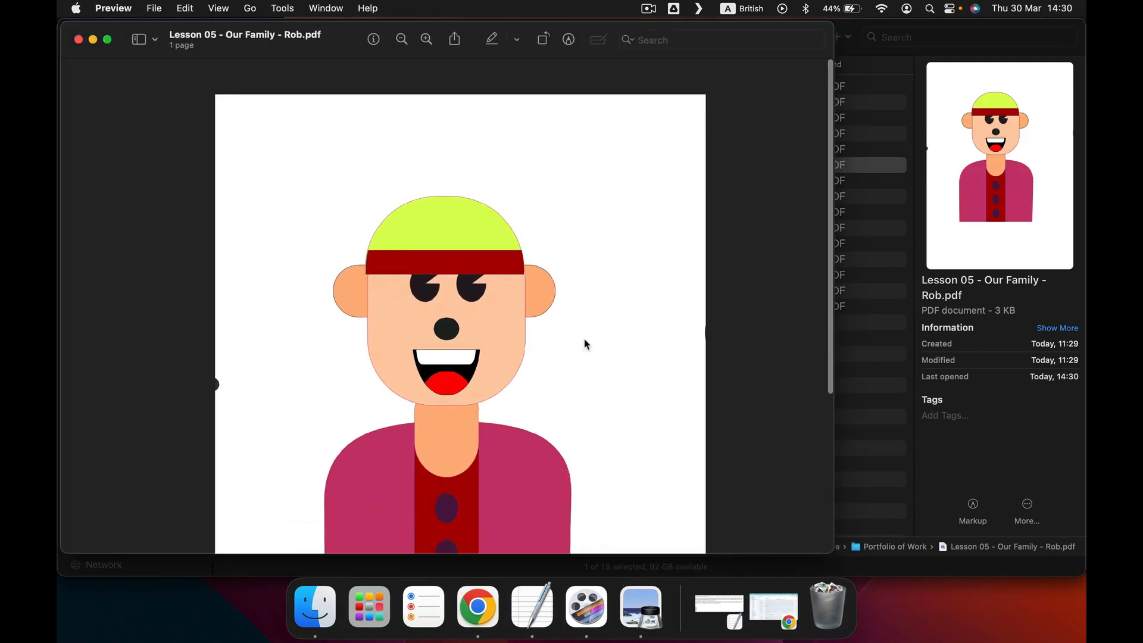
{"action": "scroll", "coordinate": [587, 344], "scroll_direction": "down", "scroll_amount": 5}
{"action": "scroll", "coordinate": [586, 344], "scroll_direction": "up", "scroll_amount": 5}
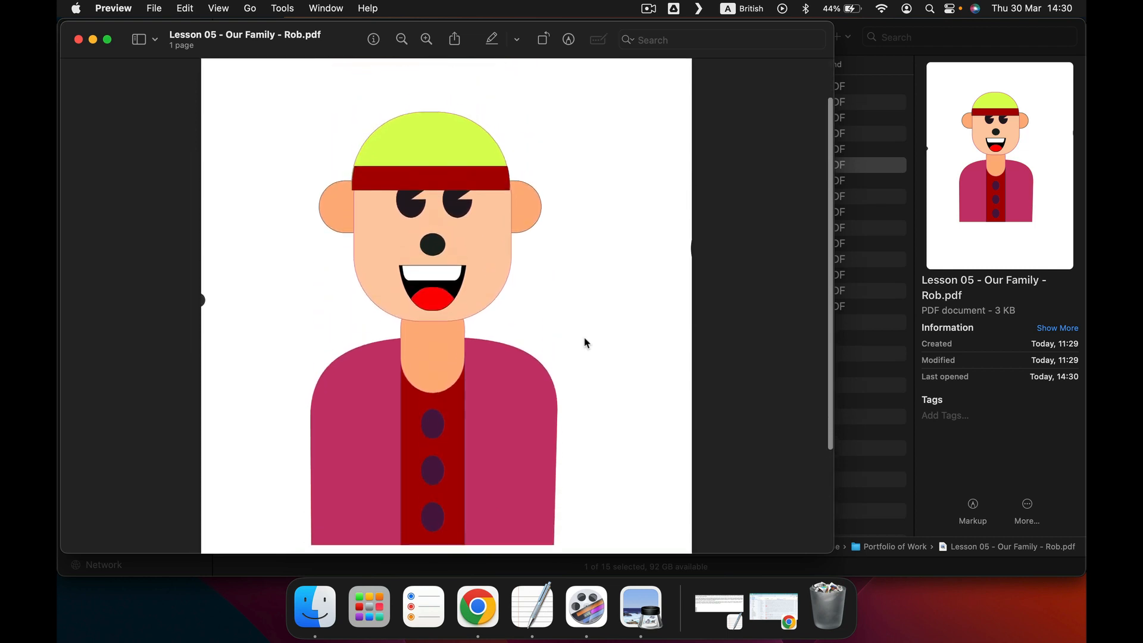
{"action": "key", "text": "super+q"}
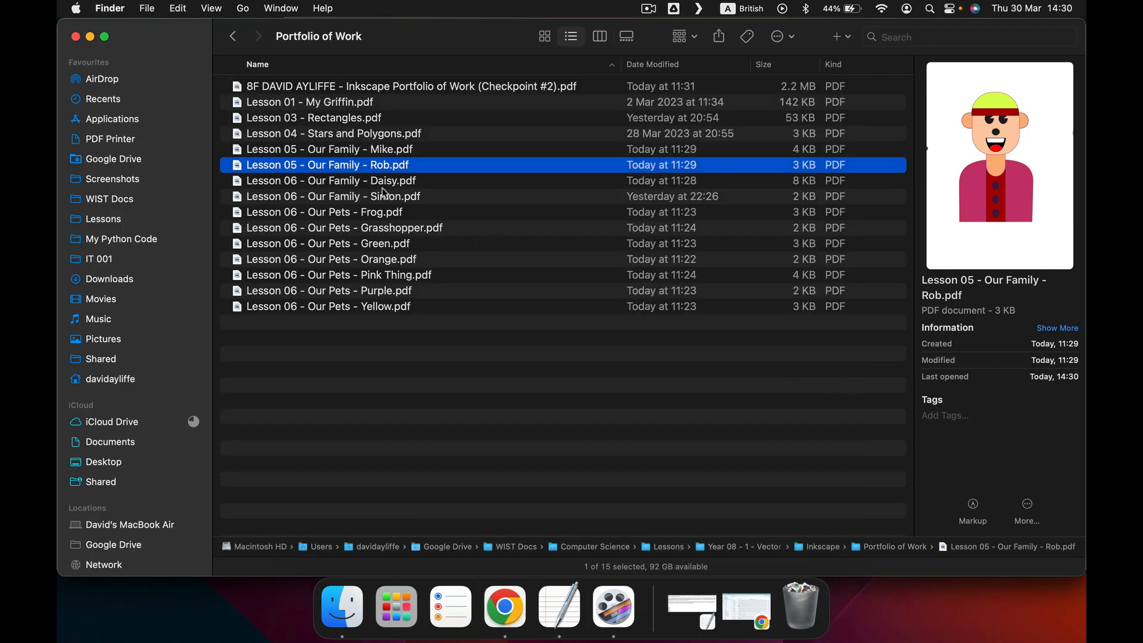
Open Lesson 06 - Our Family - Simon.pdf, view the character from hair to torso, and quit Preview.
{"action": "double_click", "coordinate": [375, 196]}
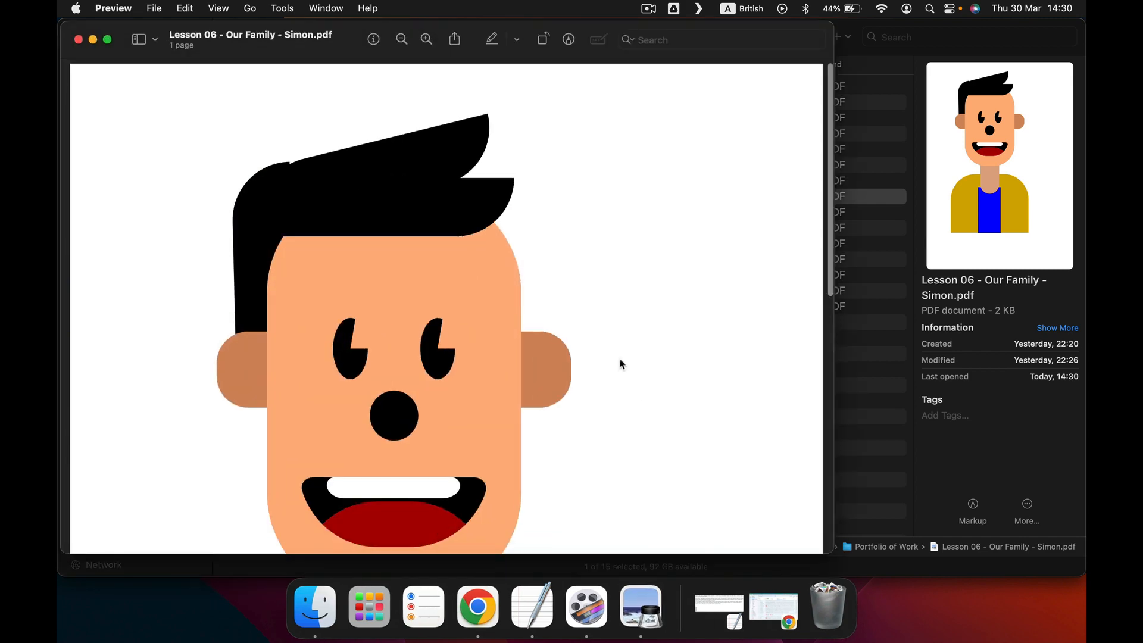
{"action": "scroll", "coordinate": [669, 389], "scroll_direction": "down", "scroll_amount": 5}
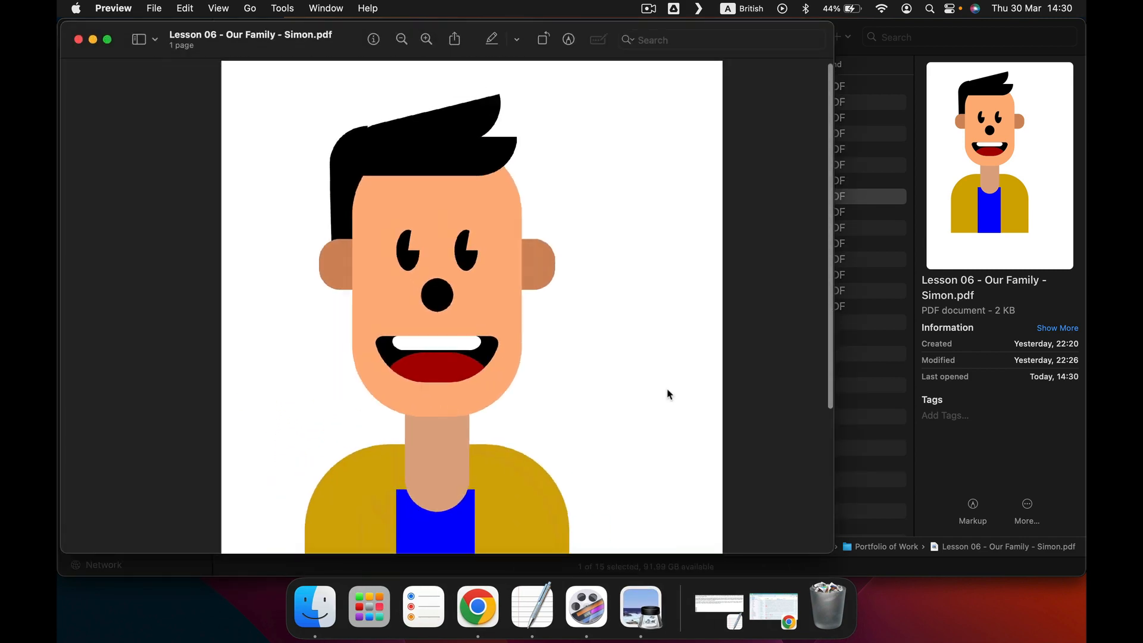
{"action": "scroll", "coordinate": [666, 390], "scroll_direction": "down", "scroll_amount": 3}
{"action": "scroll", "coordinate": [667, 390], "scroll_direction": "up", "scroll_amount": 4}
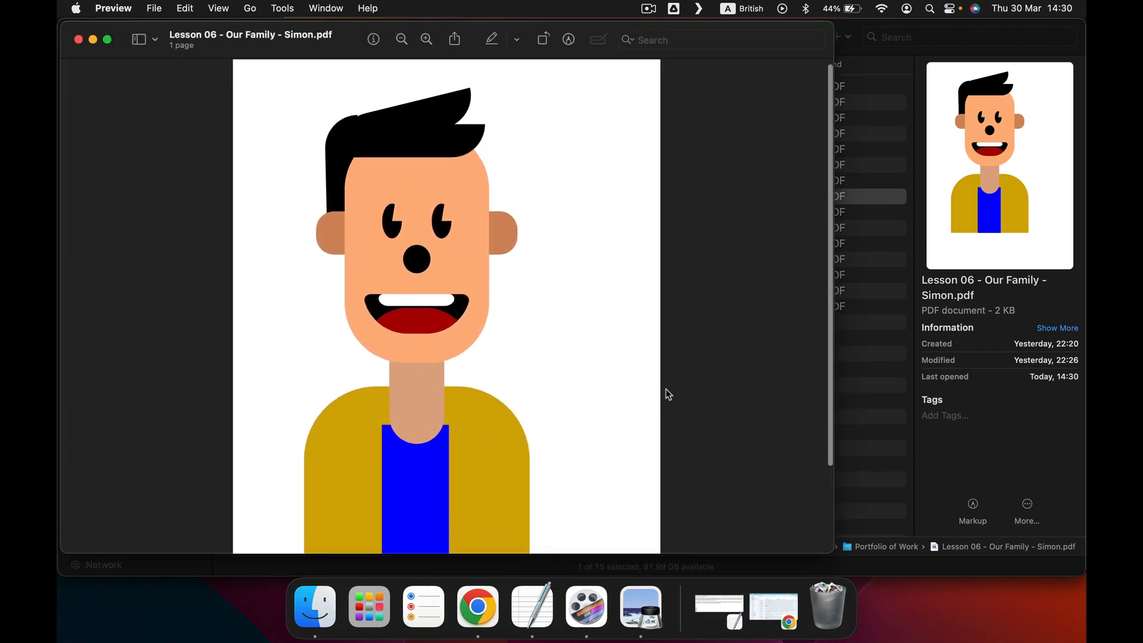
{"action": "key", "text": "cmd+q"}
Open Lesson 06 - Our Family - Daisy.pdf, view the character and its name caption, and quit Preview.
{"action": "double_click", "coordinate": [366, 181]}
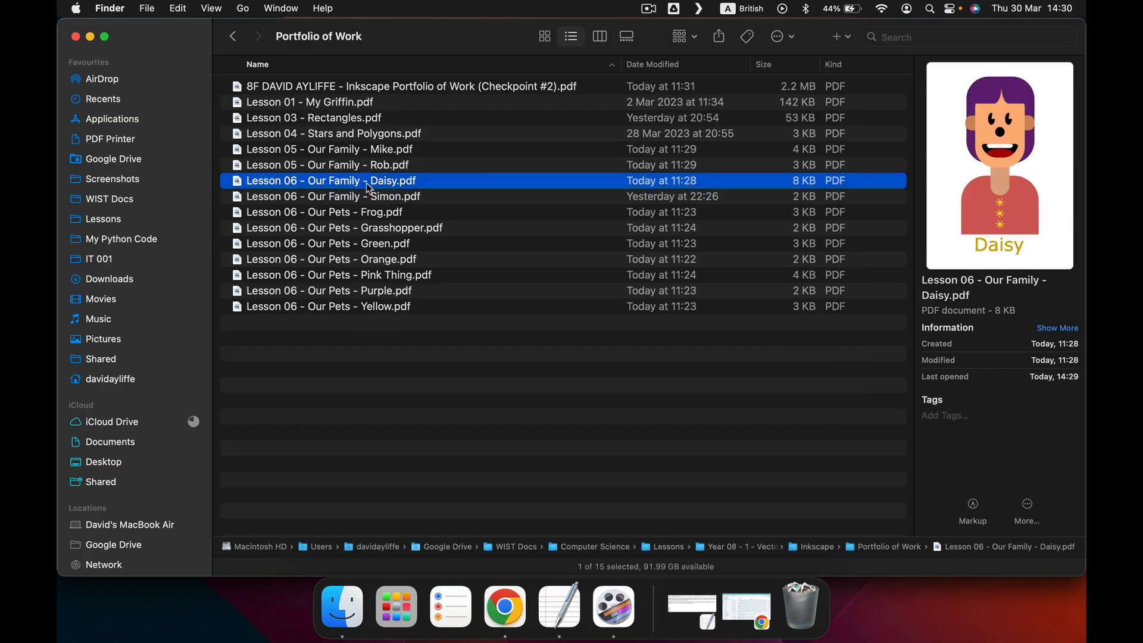
{"action": "scroll", "coordinate": [648, 316], "scroll_direction": "down", "scroll_amount": 5}
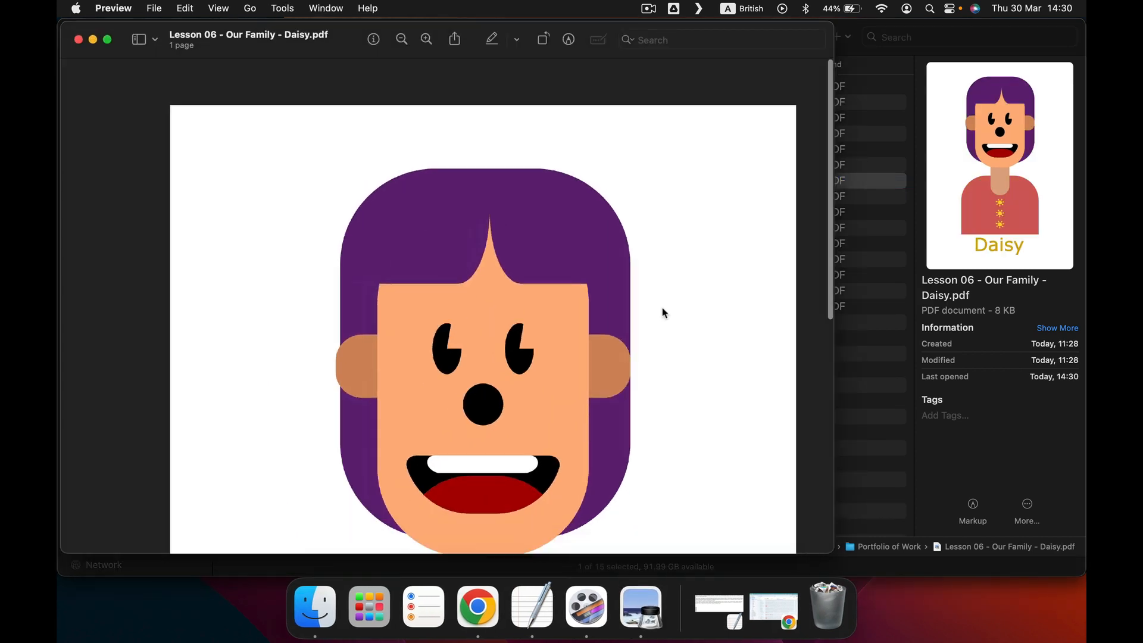
{"action": "scroll", "coordinate": [641, 256], "scroll_direction": "down", "scroll_amount": 3}
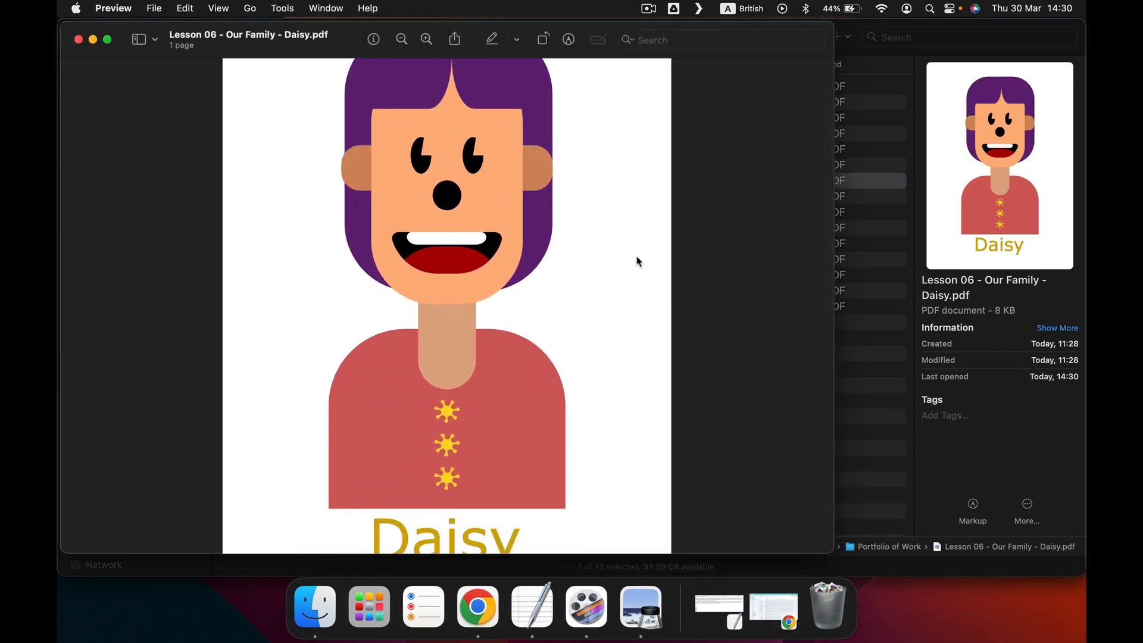
{"action": "scroll", "coordinate": [639, 261], "scroll_direction": "up", "scroll_amount": 3}
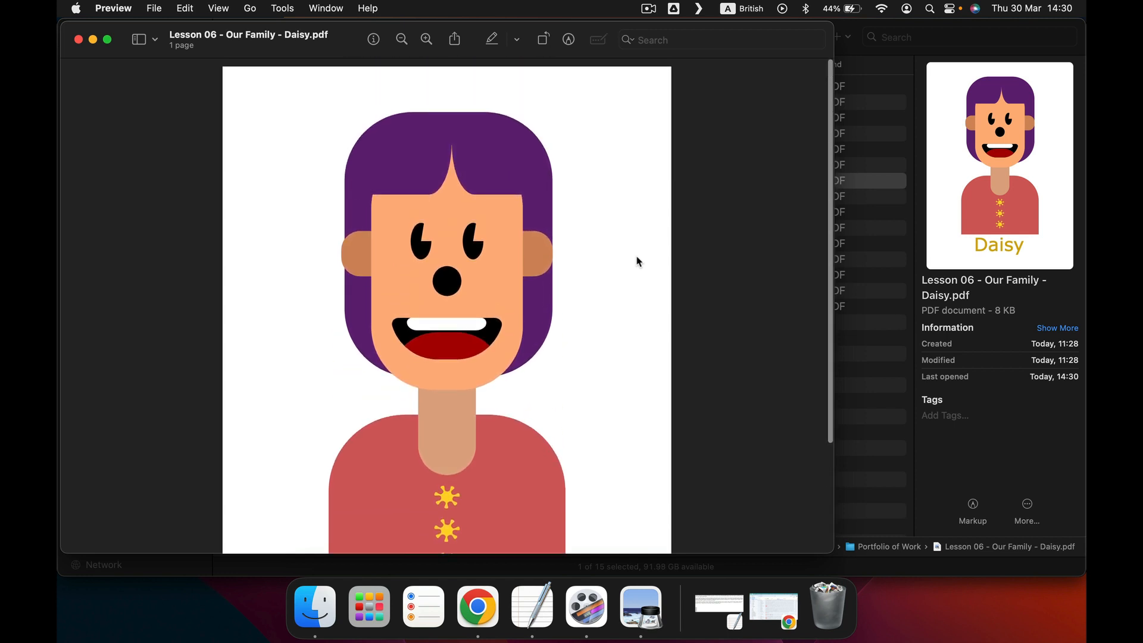
{"action": "scroll", "coordinate": [638, 263], "scroll_direction": "down", "scroll_amount": 3}
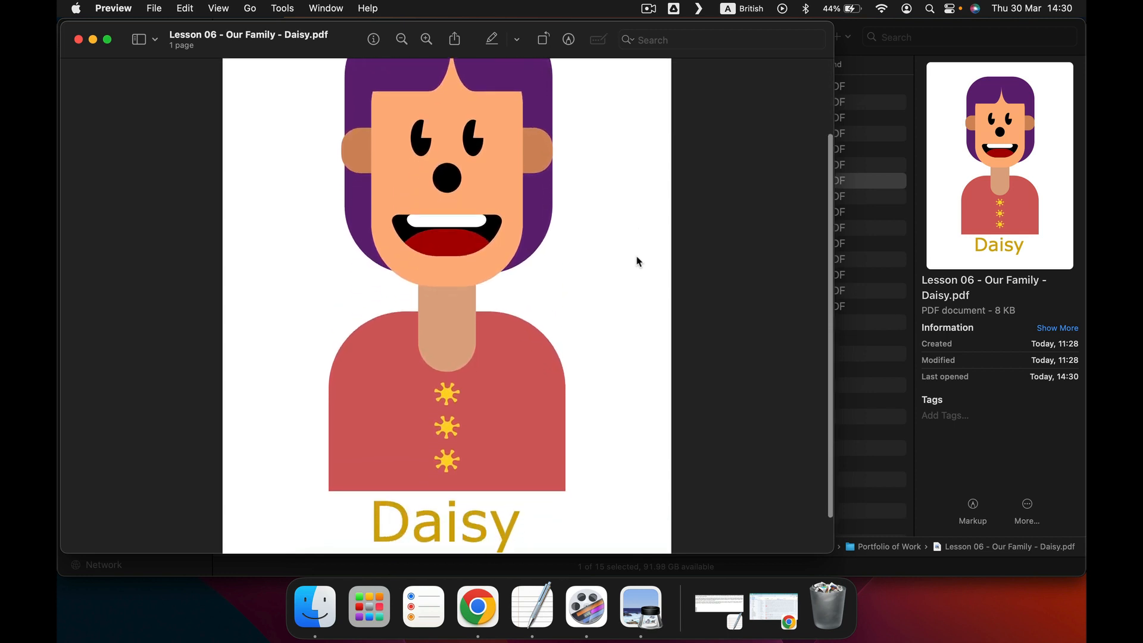
{"action": "scroll", "coordinate": [638, 262], "scroll_direction": "down", "scroll_amount": 1}
{"action": "scroll", "coordinate": [638, 260], "scroll_direction": "up", "scroll_amount": 2}
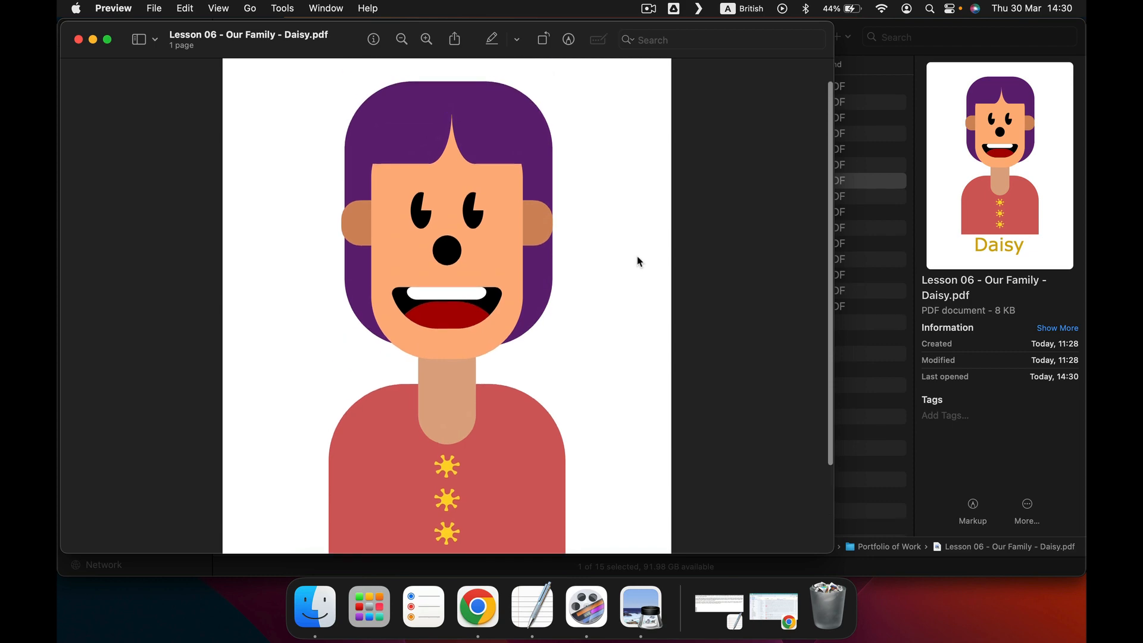
{"action": "key", "text": "super+q"}
{"action": "left_click", "coordinate": [648, 8]}
{"action": "left_click", "coordinate": [663, 45]}
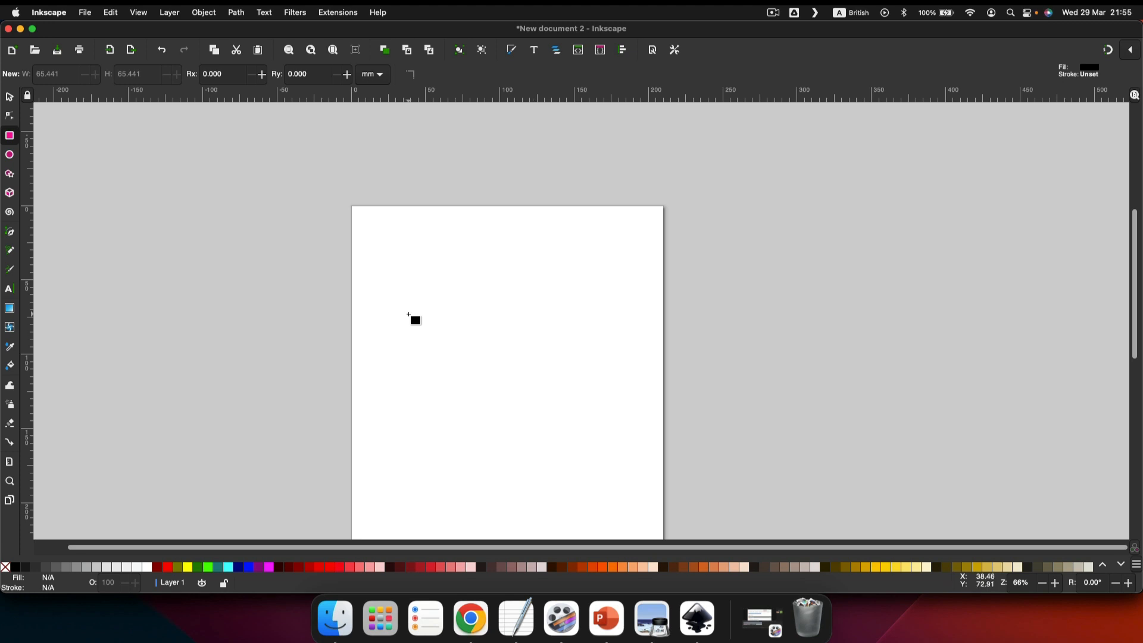
Draw a black rectangle about 71 mm wide and 115 mm high on the upper part of the blank Inkscape page.
{"action": "scroll", "coordinate": [409, 314], "scroll_direction": "left", "scroll_amount": 2}
{"action": "scroll", "coordinate": [408, 314], "scroll_direction": "down", "scroll_amount": 1}
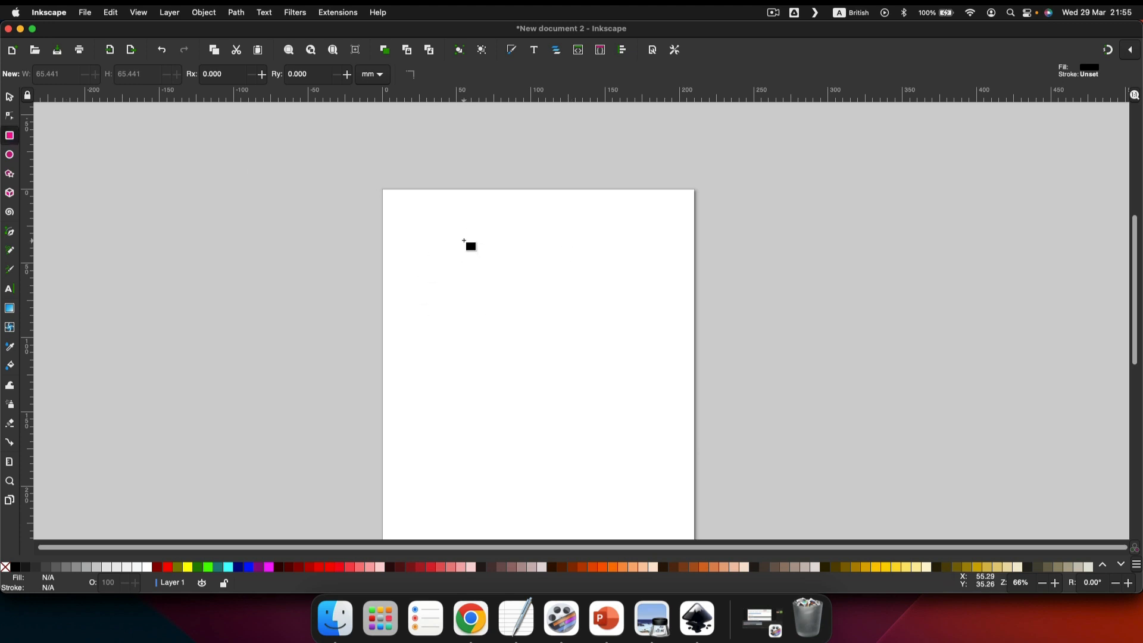
{"action": "left_click_drag", "start_coordinate": [464, 240], "coordinate": [570, 411]}
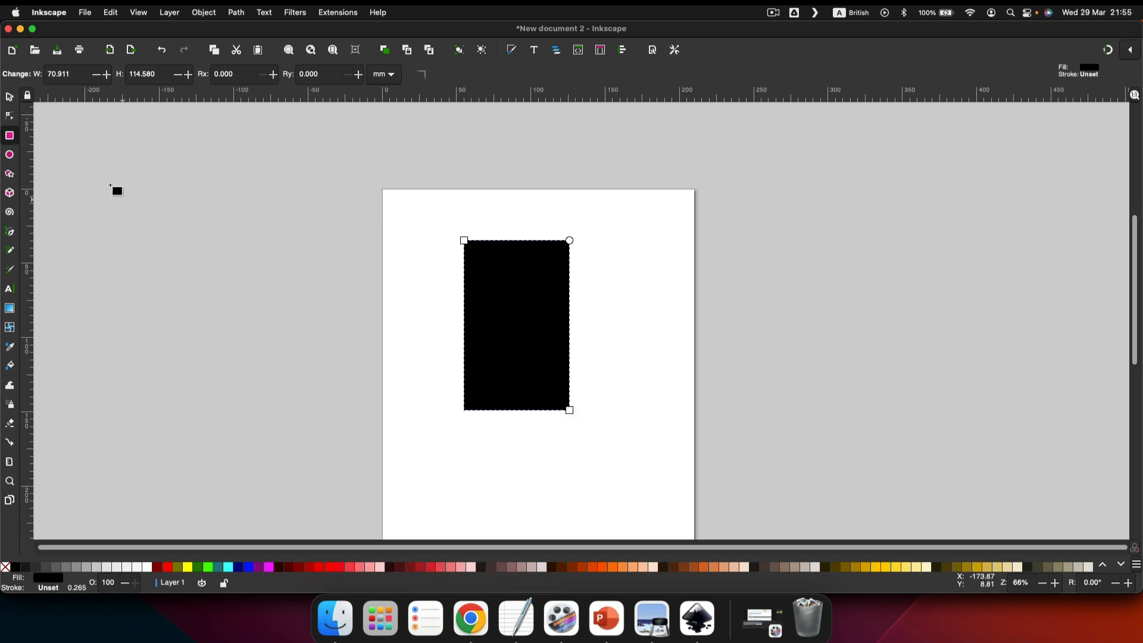
Round the corners of the black rectangle evenly into a tall pill-like face shape with the Node tool.
{"action": "left_click", "coordinate": [8, 96]}
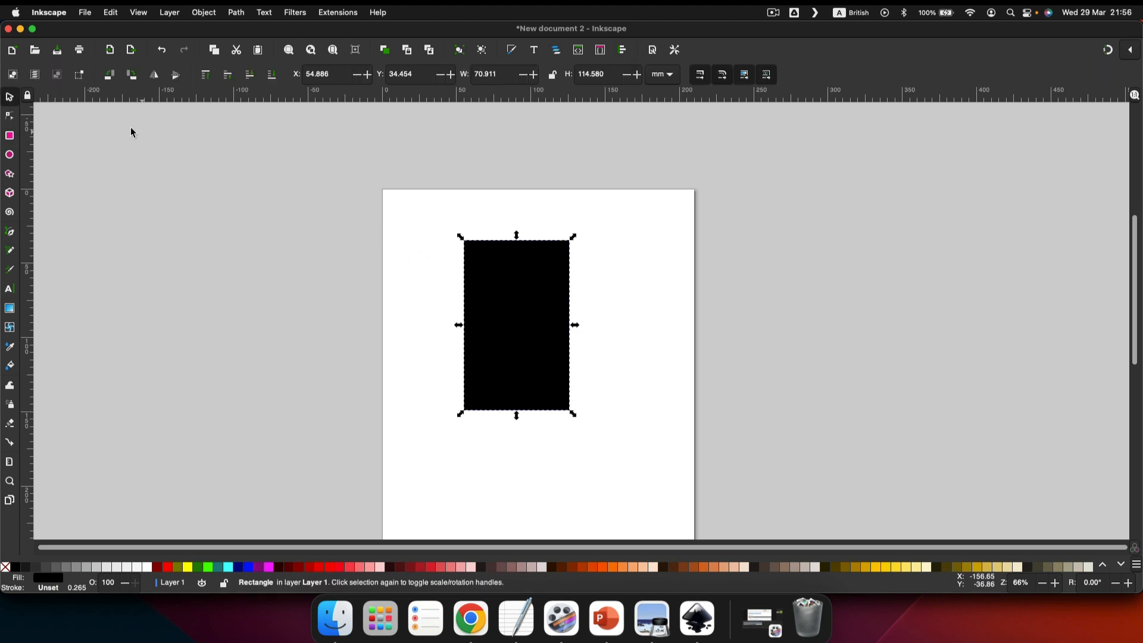
{"action": "left_click", "coordinate": [10, 116]}
{"action": "scroll", "coordinate": [569, 258], "scroll_direction": "up", "scroll_amount": 3}
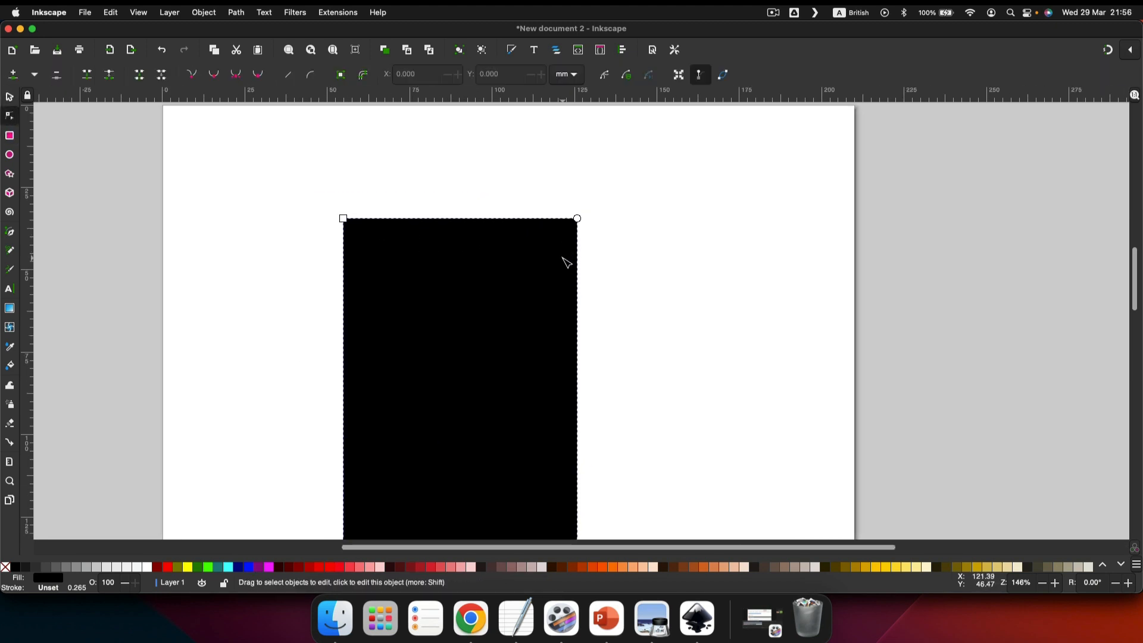
{"action": "left_click_drag", "start_coordinate": [577, 218], "coordinate": [582, 317]}
{"action": "left_click_drag", "start_coordinate": [581, 316], "coordinate": [582, 310]}
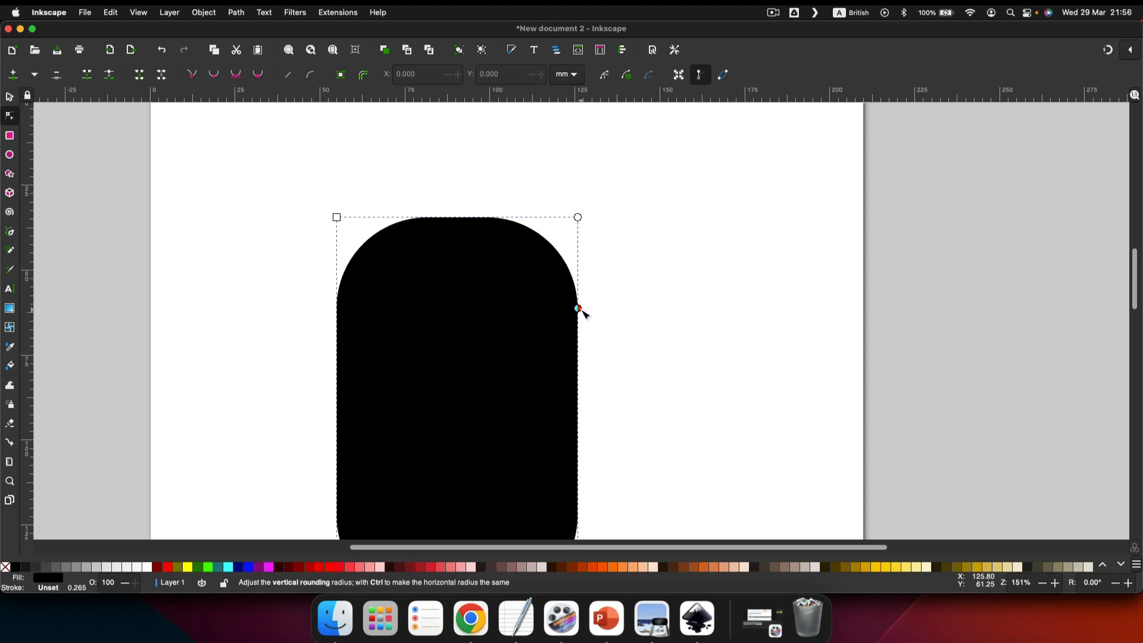
Fill the rounded rectangle with the skin tone #FFB380.
{"action": "left_click", "coordinate": [715, 566]}
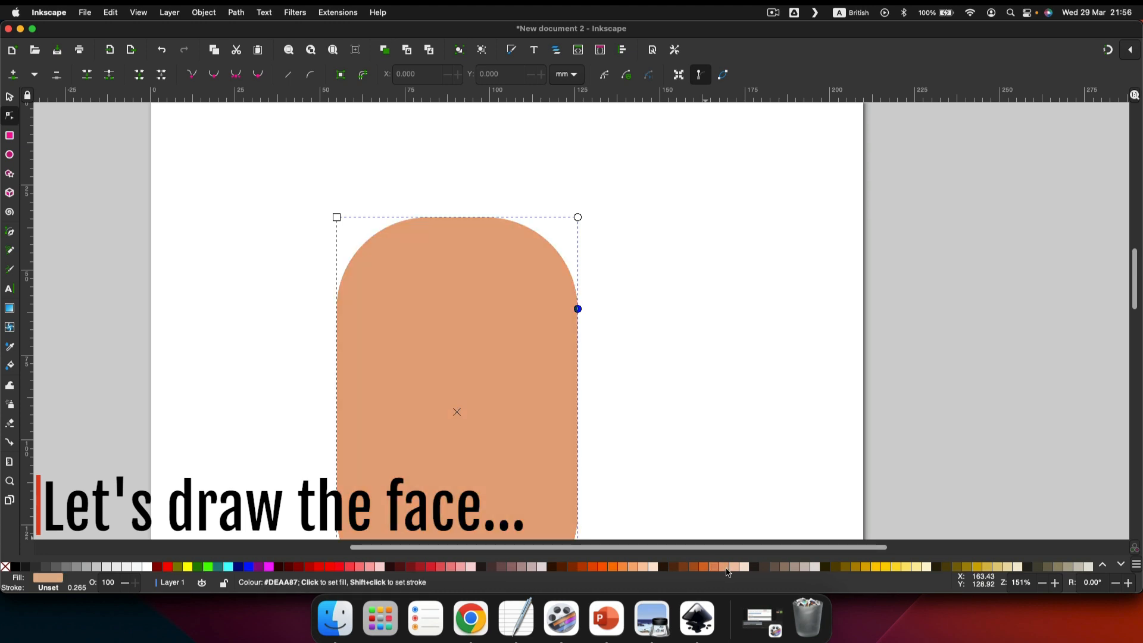
{"action": "left_click", "coordinate": [727, 568]}
{"action": "left_click", "coordinate": [633, 569]}
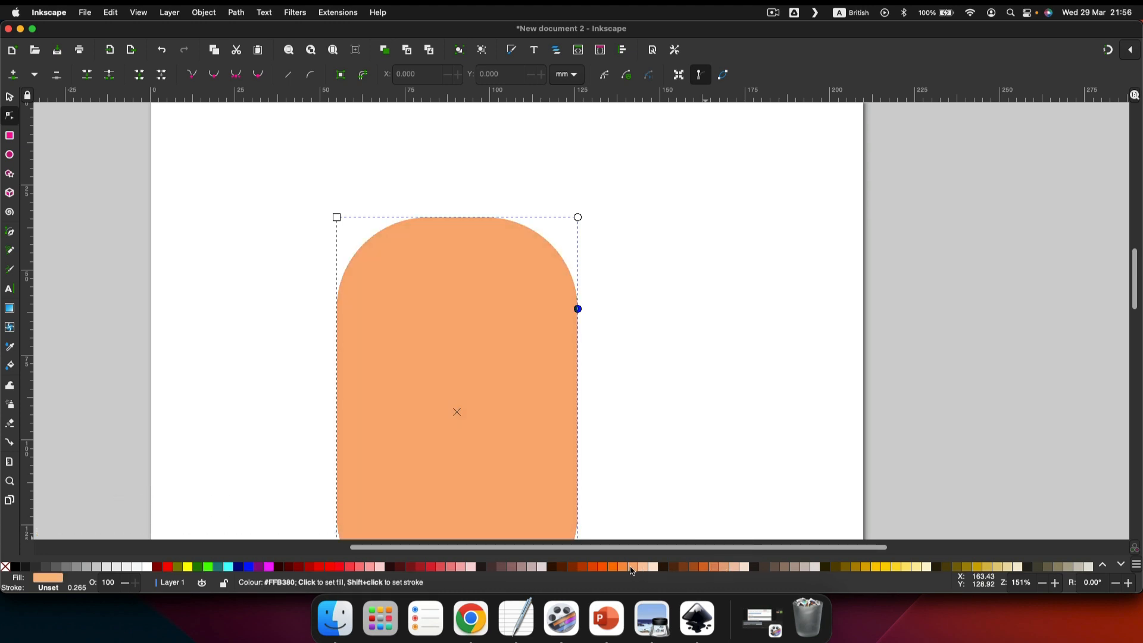
Increase the face shape's corner rounding slightly and deselect it.
{"action": "scroll", "coordinate": [653, 433], "scroll_direction": "down", "scroll_amount": 2}
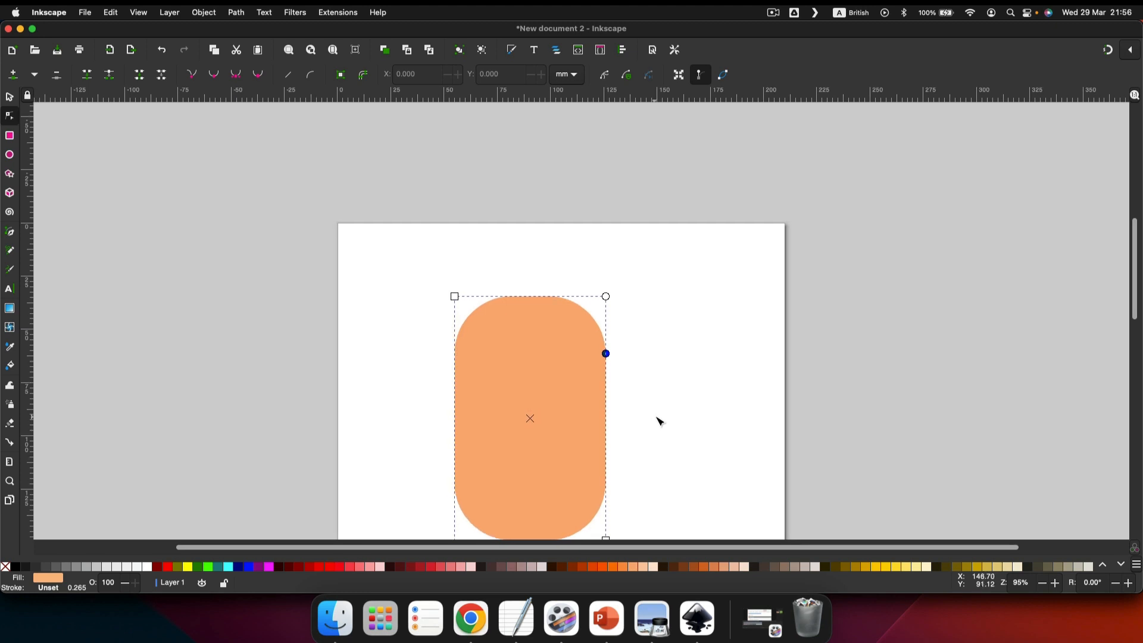
{"action": "scroll", "coordinate": [654, 415], "scroll_direction": "down", "scroll_amount": 1}
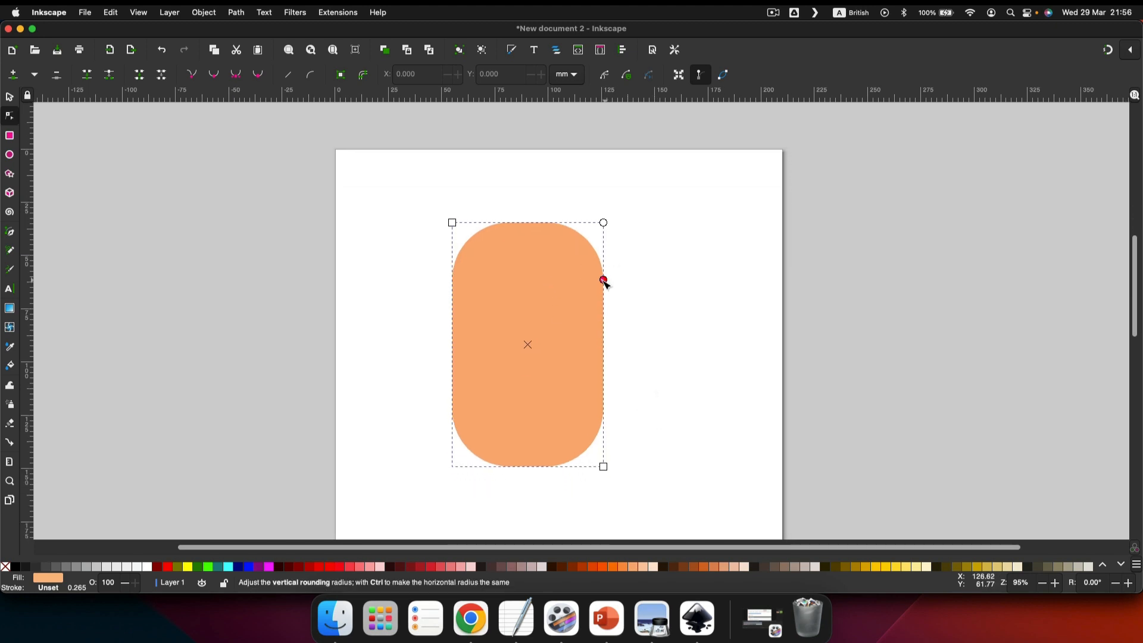
{"action": "scroll", "coordinate": [603, 281], "scroll_direction": "up", "scroll_amount": 1}
{"action": "left_click_drag", "start_coordinate": [607, 287], "coordinate": [608, 292]}
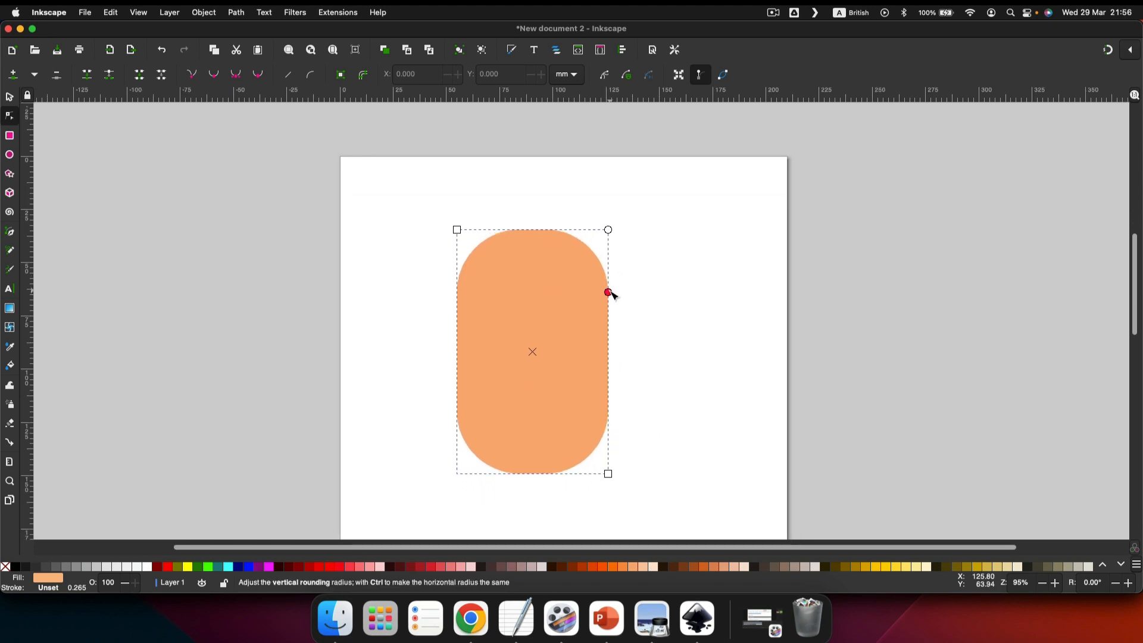
{"action": "left_click", "coordinate": [702, 322]}
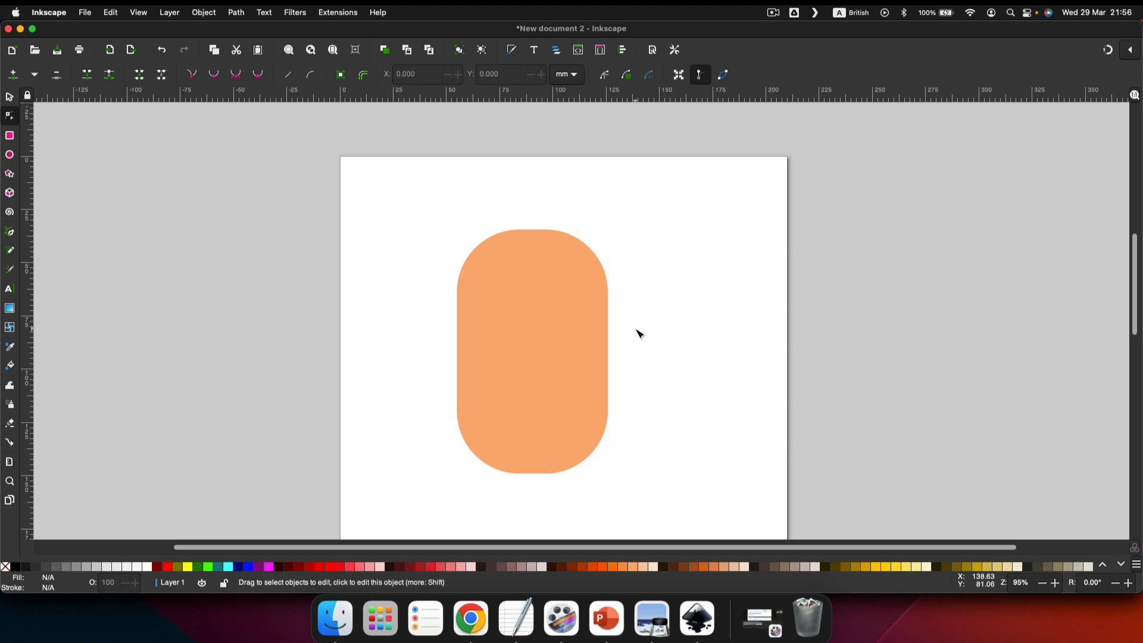
Duplicate the face shape, place one copy to the left of the original, and delete the surplus copy on its right.
{"action": "left_click", "coordinate": [555, 331]}
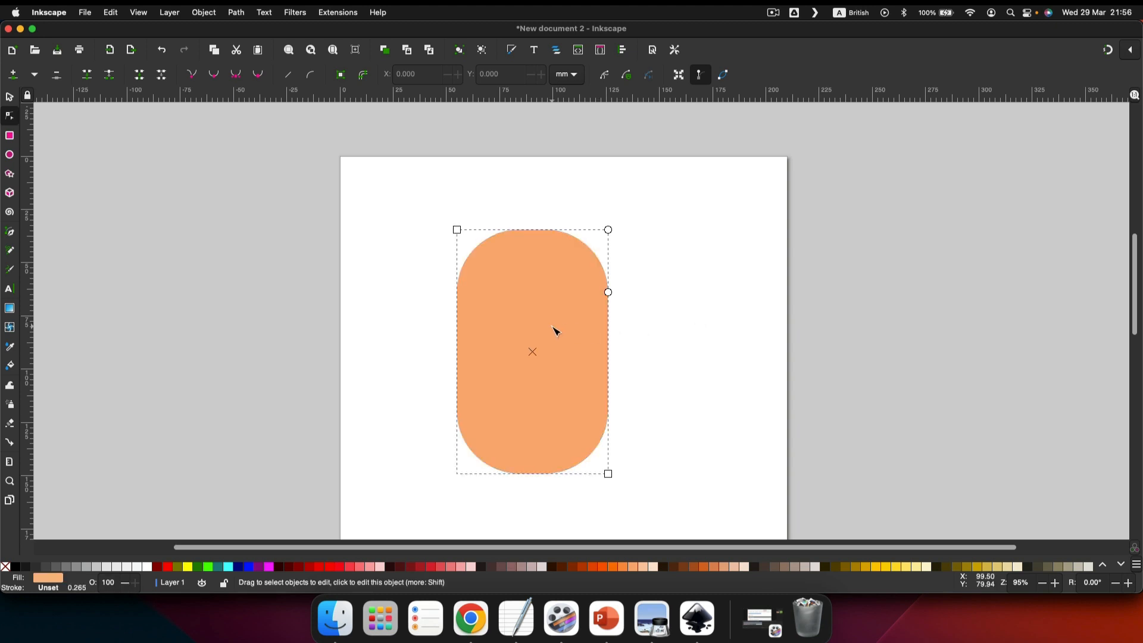
{"action": "key", "text": "super+d"}
{"action": "left_click", "coordinate": [9, 97]}
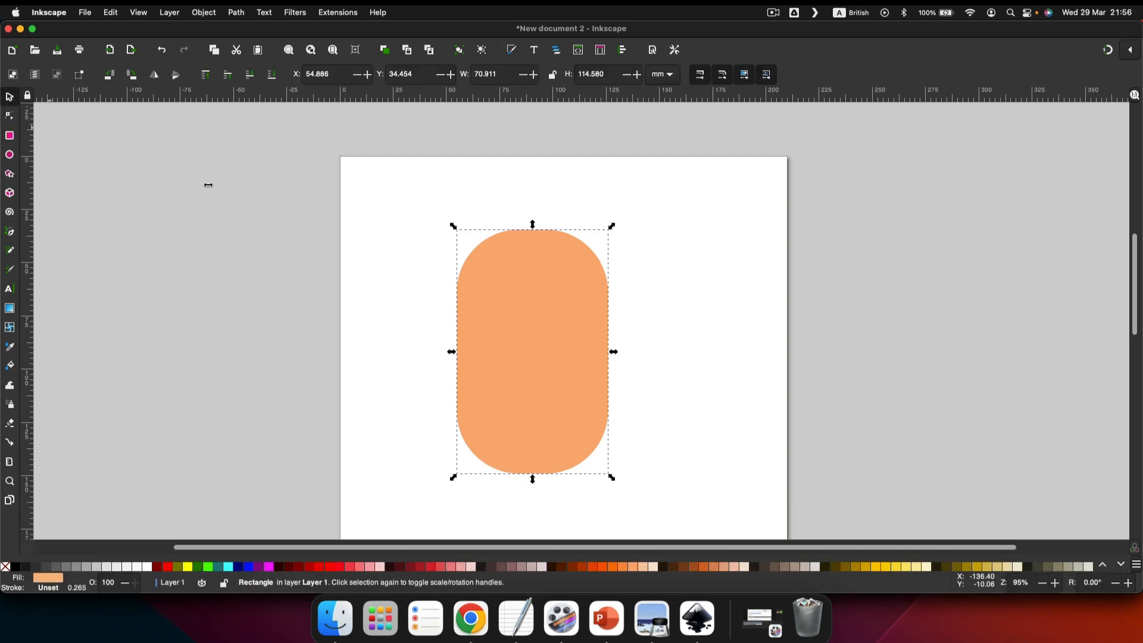
{"action": "left_click_drag", "start_coordinate": [582, 340], "coordinate": [783, 323]}
{"action": "left_click_drag", "start_coordinate": [515, 340], "coordinate": [282, 325]}
{"action": "left_click", "coordinate": [724, 346]}
{"action": "key", "text": "BackSpace"}
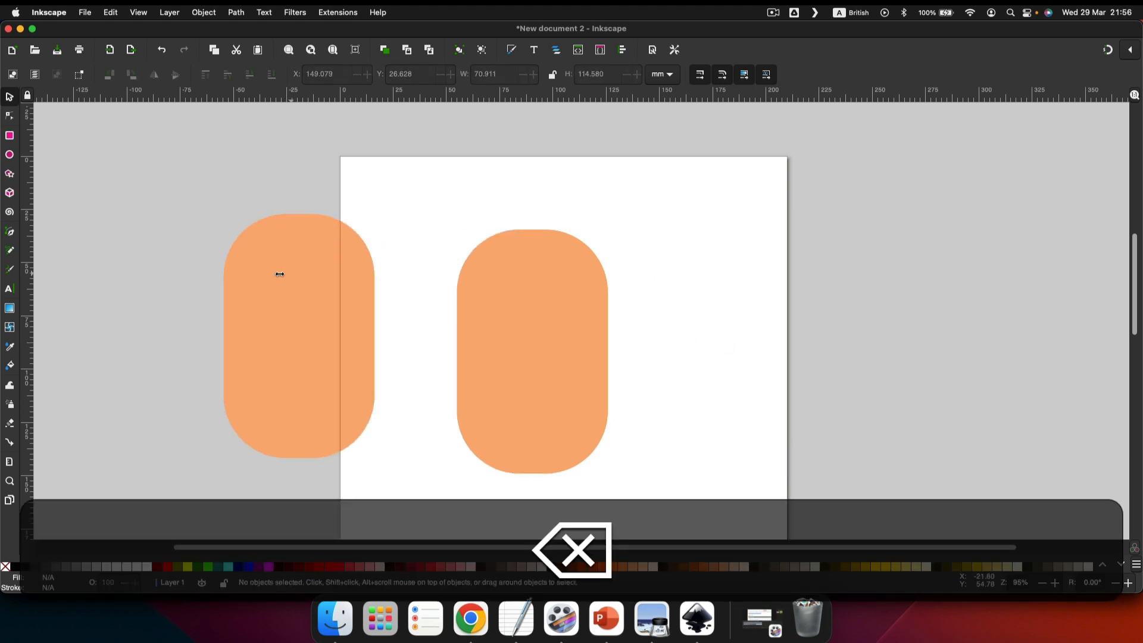
Rotate the left copy 90° counter-clockwise, lock its width-to-height ratio, and scale it down to about 34 × 21 mm.
{"action": "left_click", "coordinate": [280, 275]}
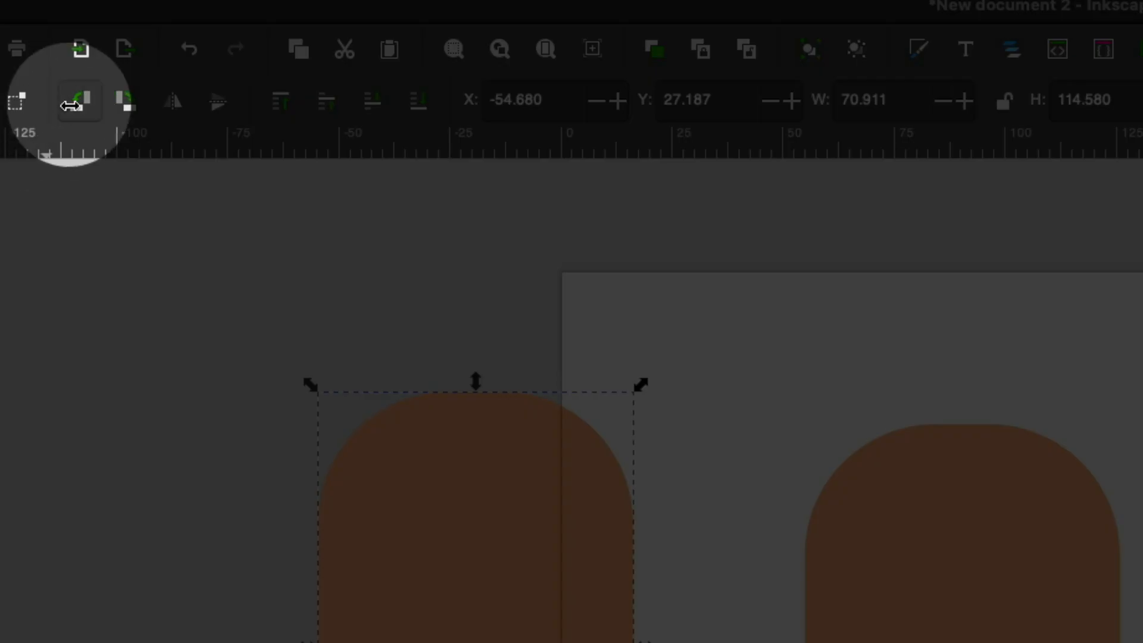
{"action": "left_click", "coordinate": [91, 90]}
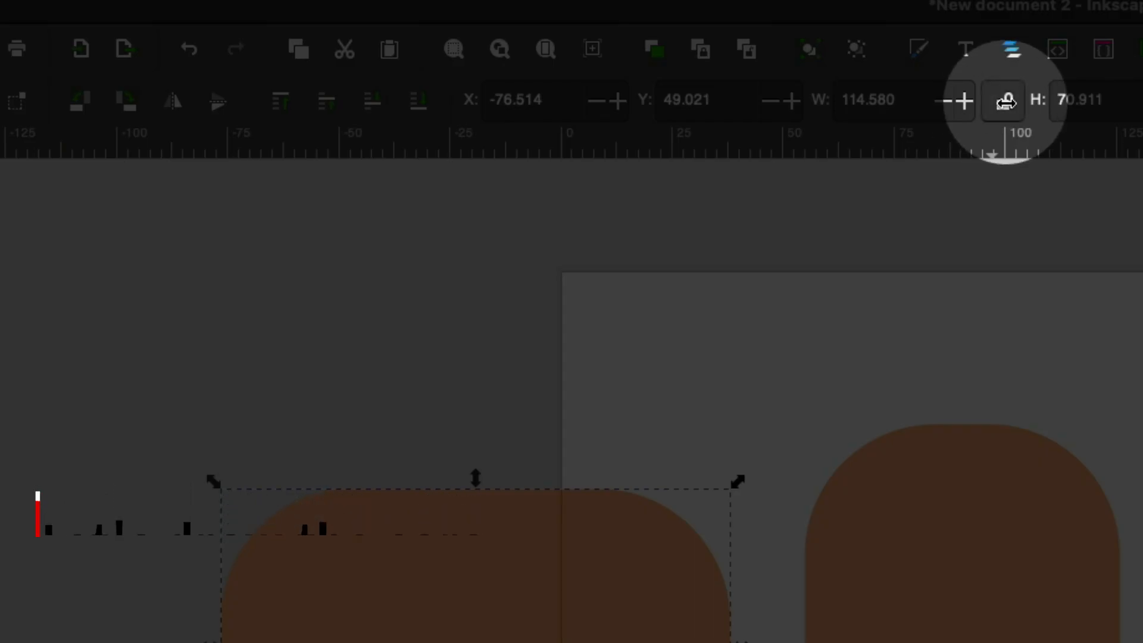
{"action": "left_click", "coordinate": [1006, 101]}
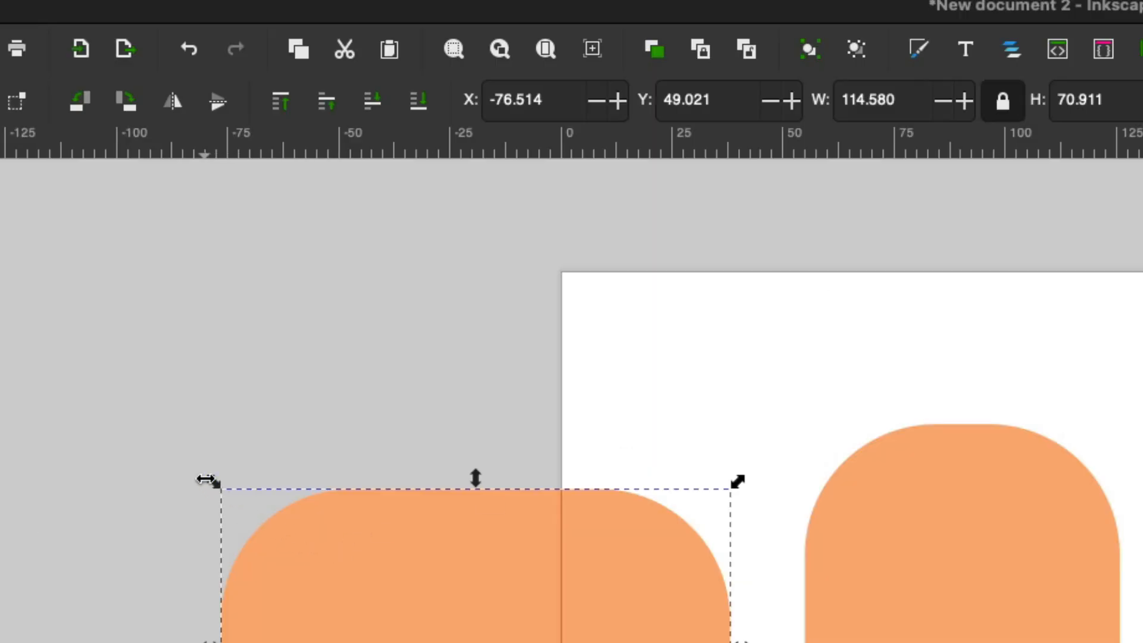
{"action": "left_click_drag", "start_coordinate": [209, 478], "coordinate": [561, 639]}
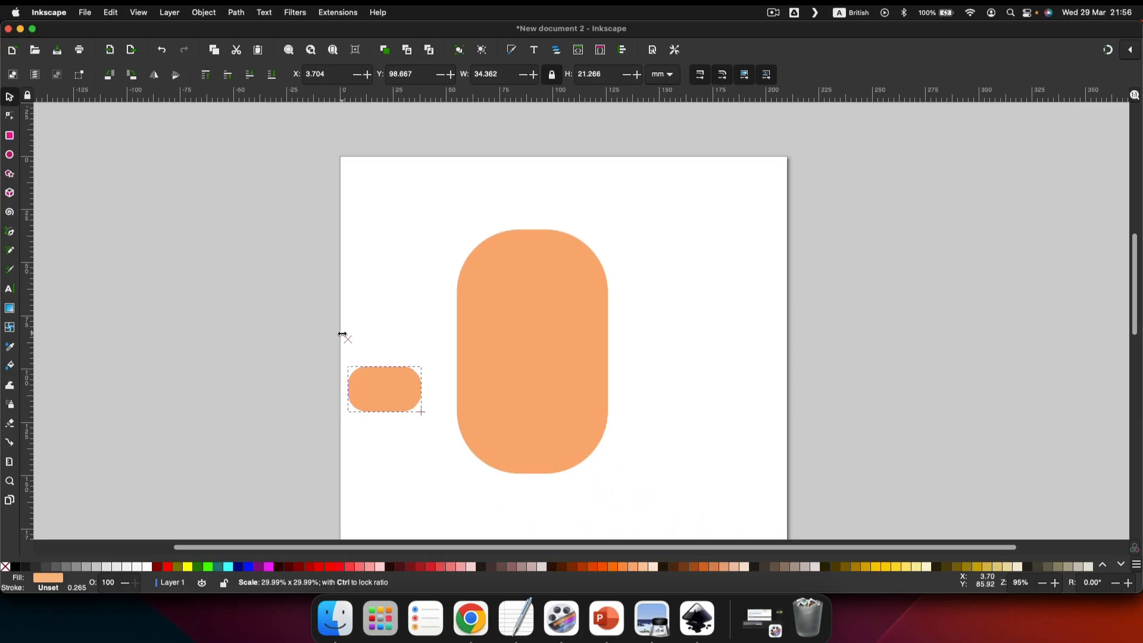
{"action": "left_click_drag", "start_coordinate": [343, 334], "coordinate": [343, 333]}
Place the small rounded shape over the face's left edge as an ear and fill it with #D38D5F.
{"action": "left_click_drag", "start_coordinate": [384, 392], "coordinate": [451, 334]}
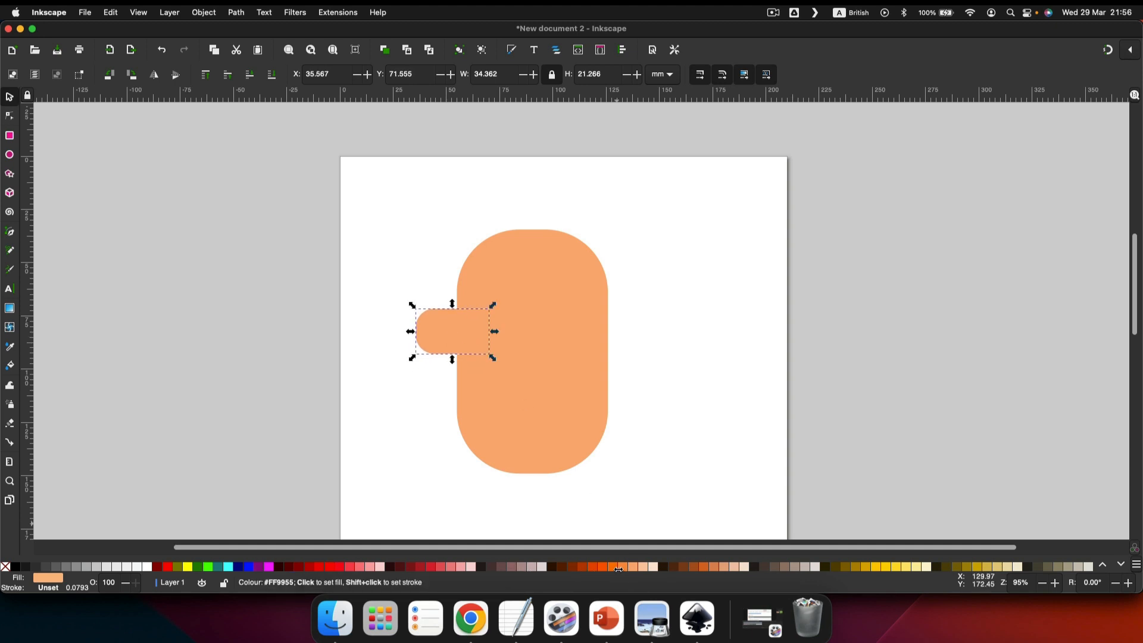
{"action": "left_click", "coordinate": [616, 567]}
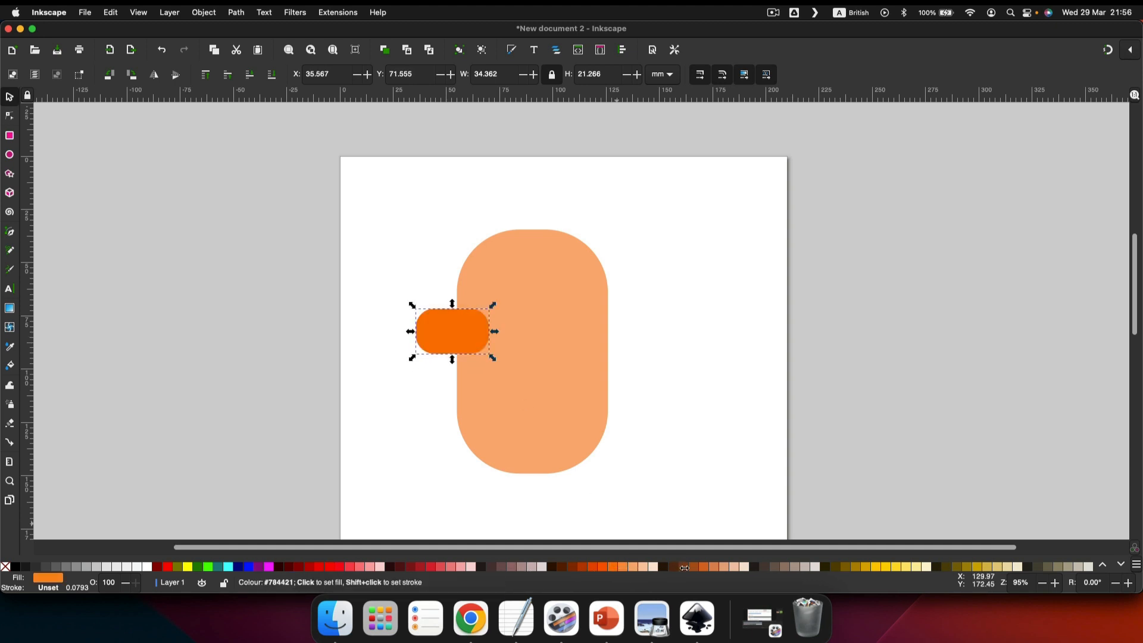
{"action": "left_click", "coordinate": [706, 568]}
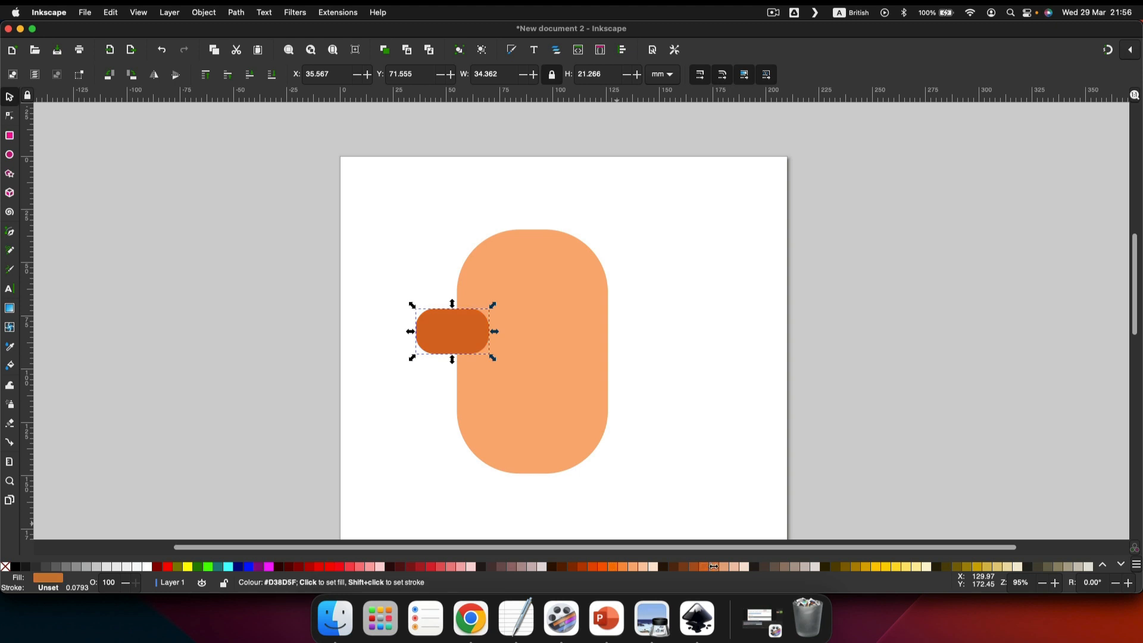
{"action": "left_click", "coordinate": [714, 566]}
{"action": "left_click", "coordinate": [722, 567]}
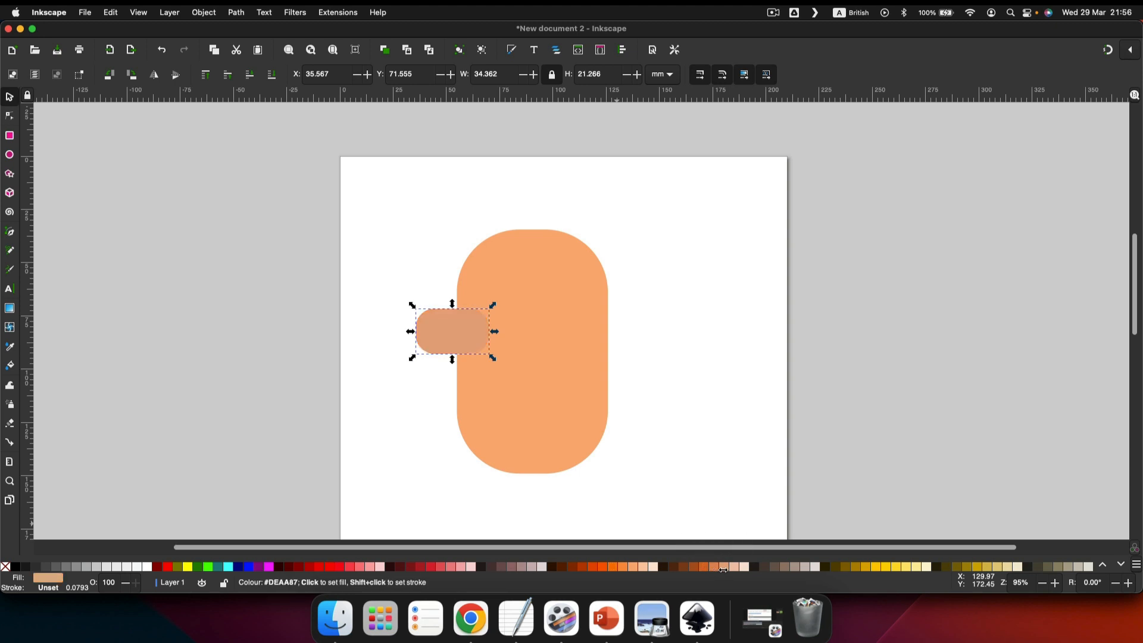
{"action": "left_click", "coordinate": [708, 568]}
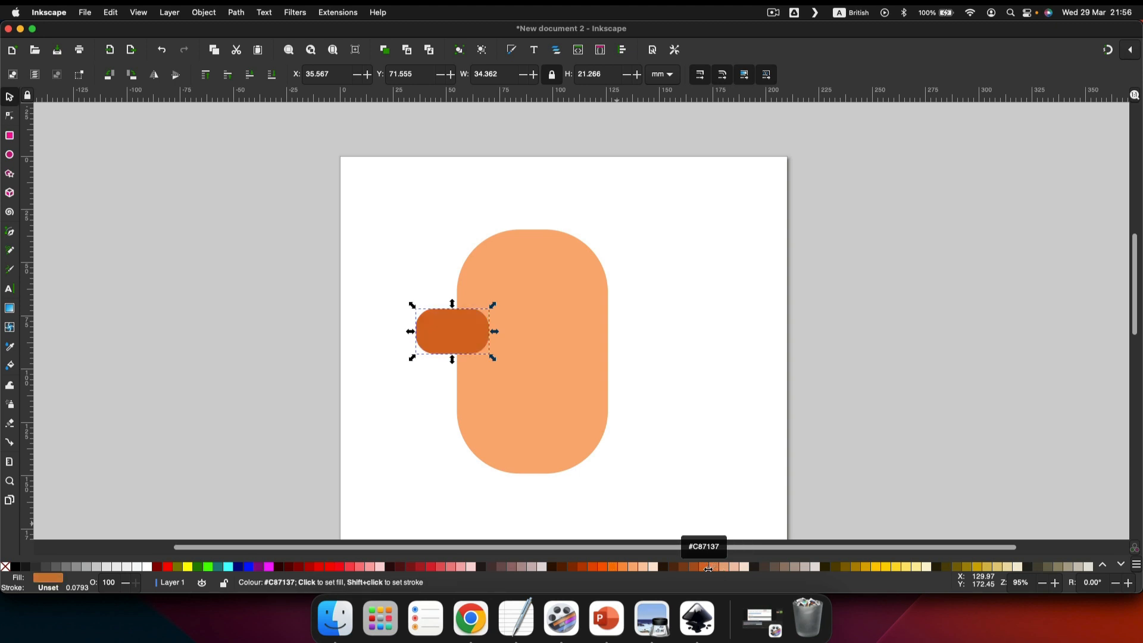
{"action": "left_click", "coordinate": [714, 568]}
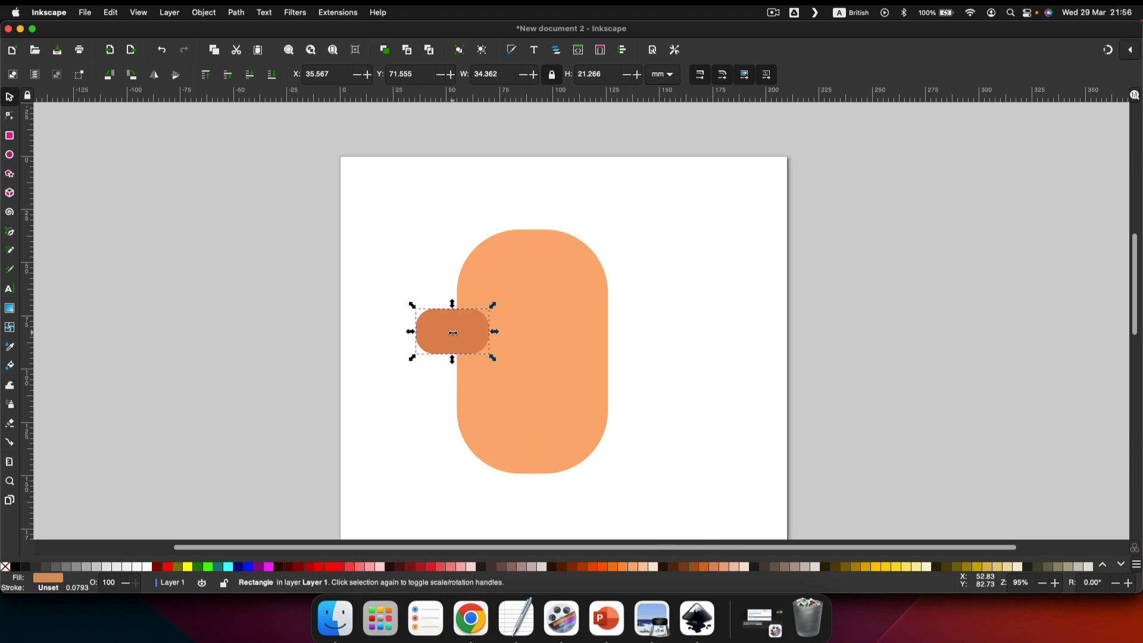
{"action": "left_click_drag", "start_coordinate": [457, 337], "coordinate": [469, 344]}
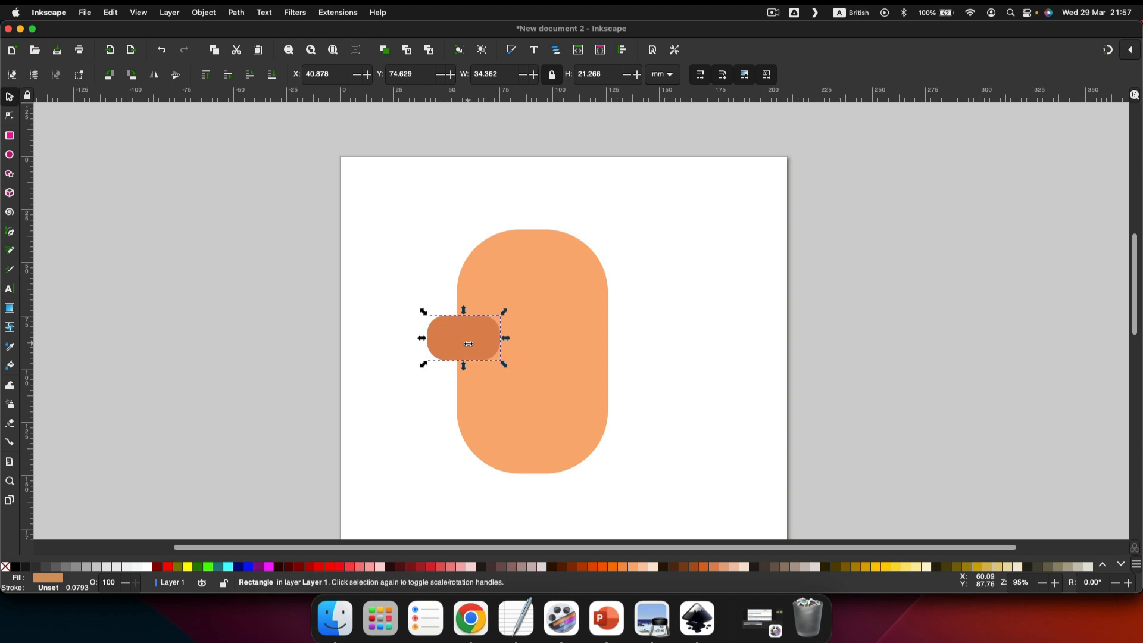
Duplicate the ear and move the copy horizontally onto the face's right edge at the same height.
{"action": "key", "text": "super+d"}
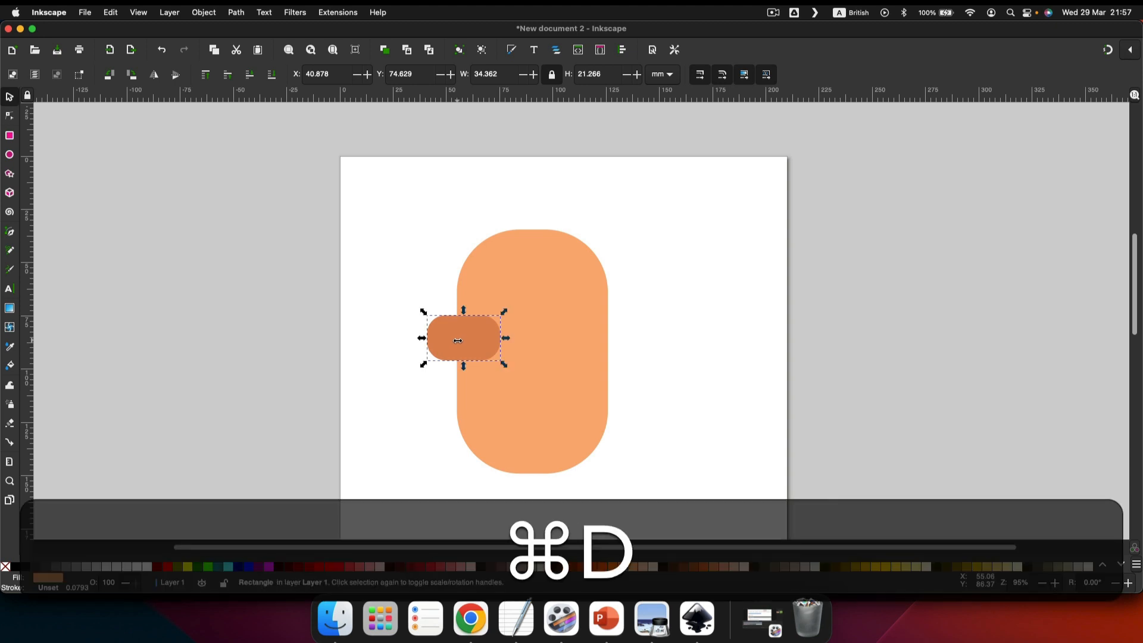
{"action": "scroll", "coordinate": [451, 340], "scroll_direction": "up", "scroll_amount": 1}
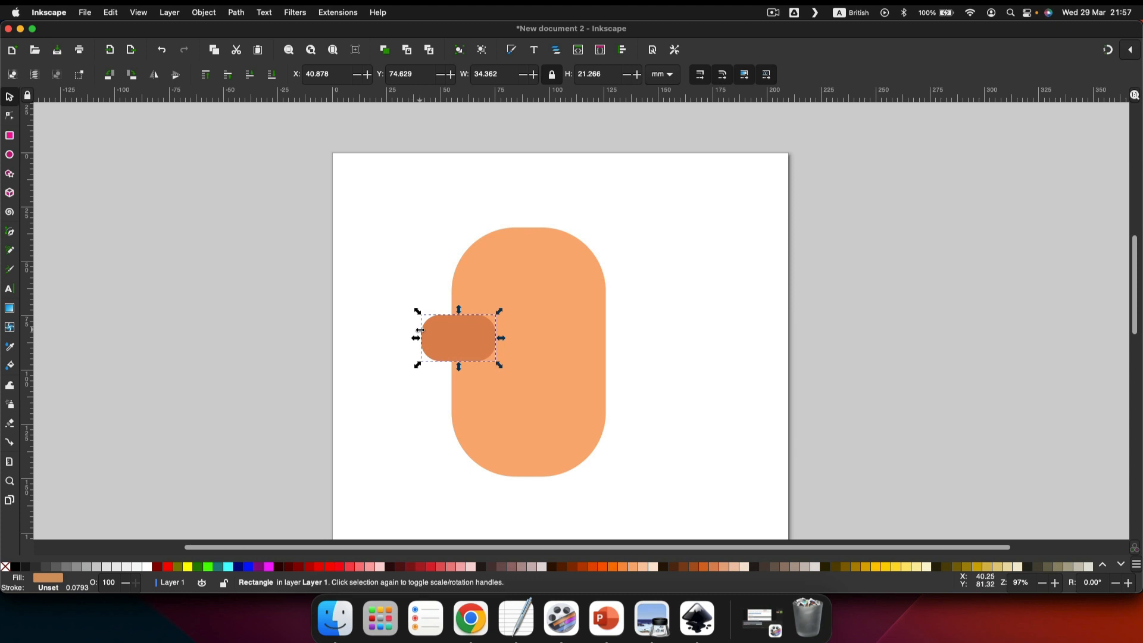
{"action": "left_click_drag", "start_coordinate": [446, 336], "coordinate": [582, 317]}
Lower the left and right ears to the bottom of the stack so they sit behind the face.
{"action": "left_click", "coordinate": [455, 327]}
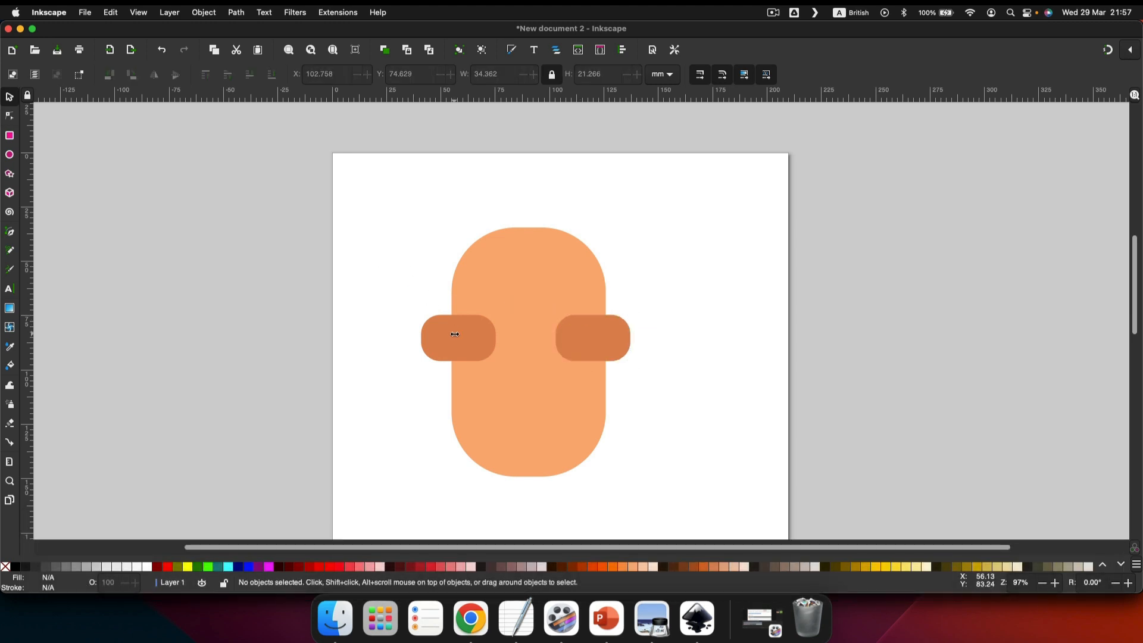
{"action": "left_click", "coordinate": [273, 76]}
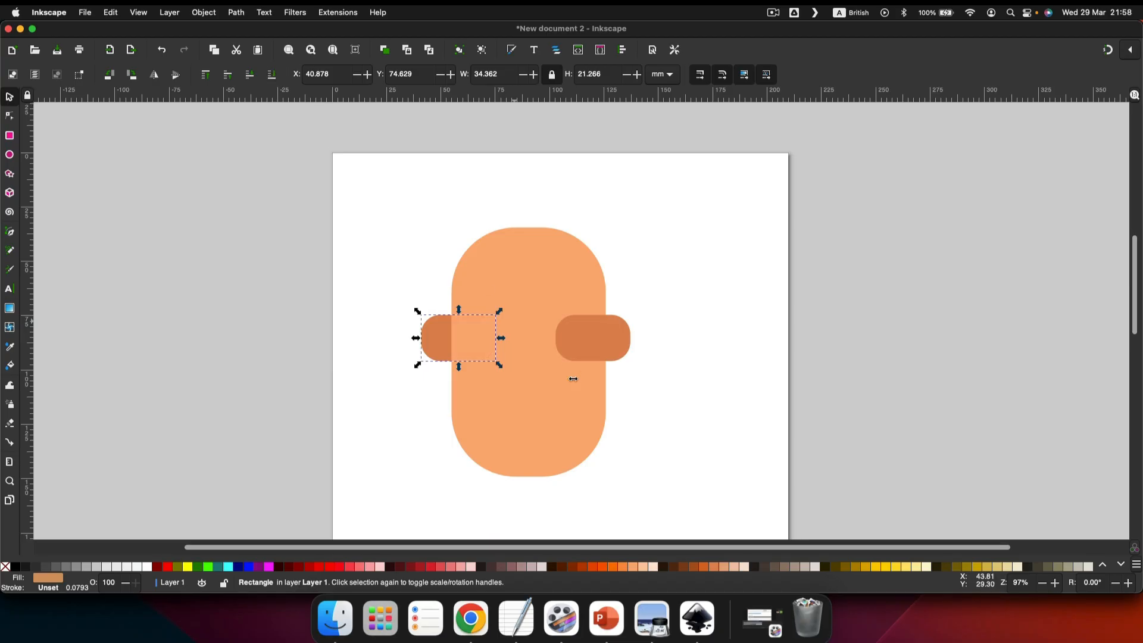
{"action": "left_click", "coordinate": [586, 334]}
{"action": "left_click", "coordinate": [271, 75]}
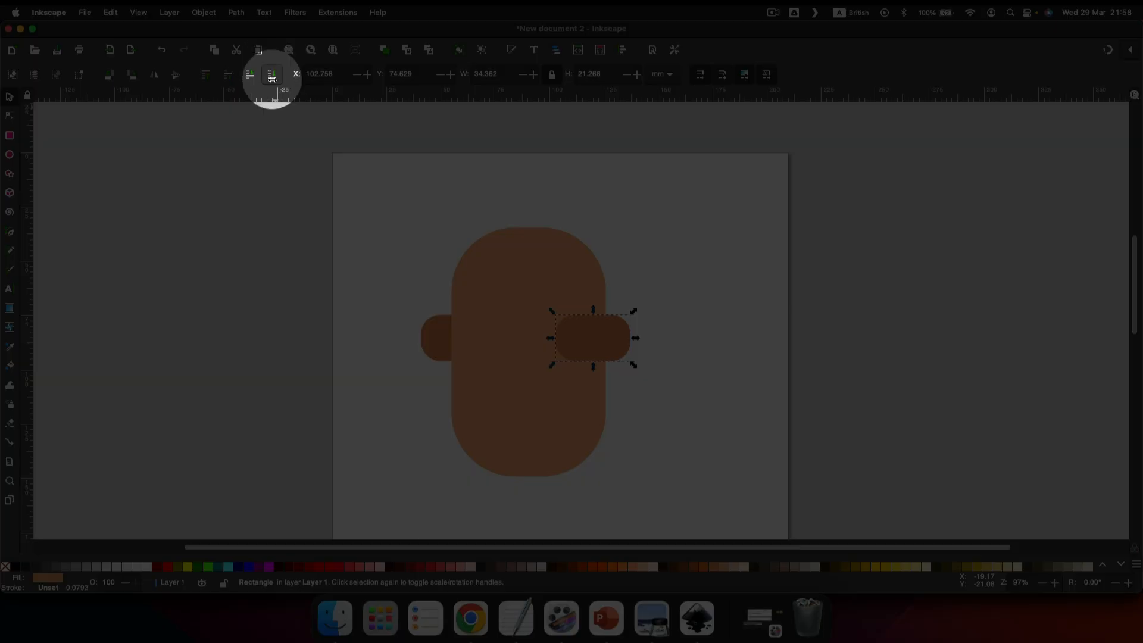
{"action": "left_click", "coordinate": [397, 268]}
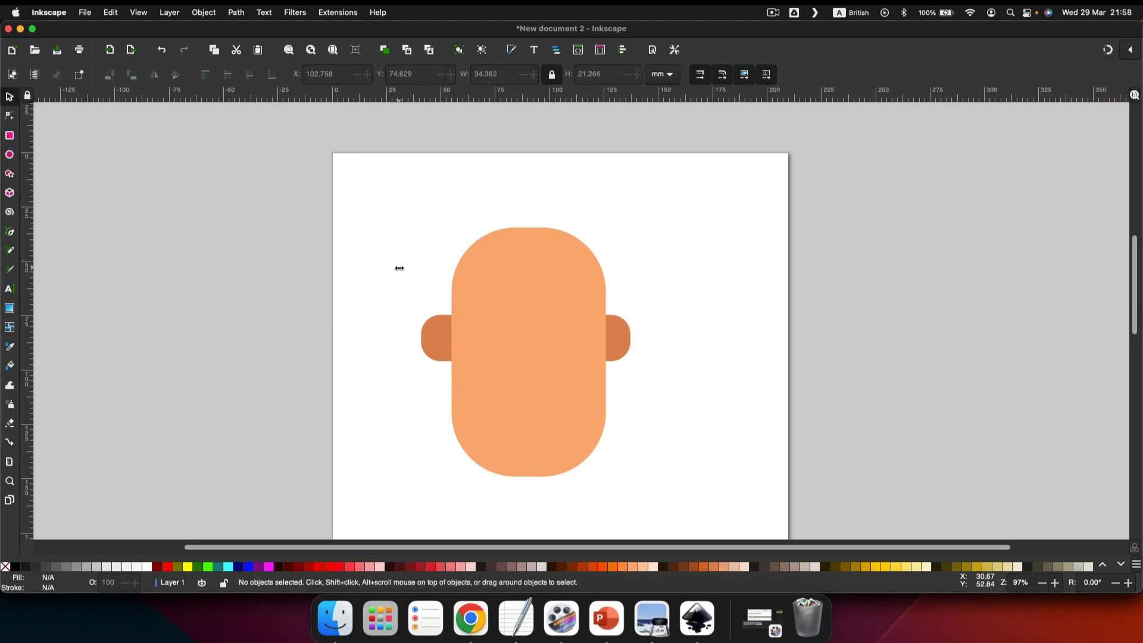
Nudge the right ear outward to X 105.404 mm so it sticks out as far as the left ear.
{"action": "left_click", "coordinate": [622, 351]}
{"action": "key", "text": "Right"}
{"action": "key", "text": "Right"}
{"action": "key", "text": "Right"}
{"action": "key", "text": "Right"}
{"action": "key", "text": "Right"}
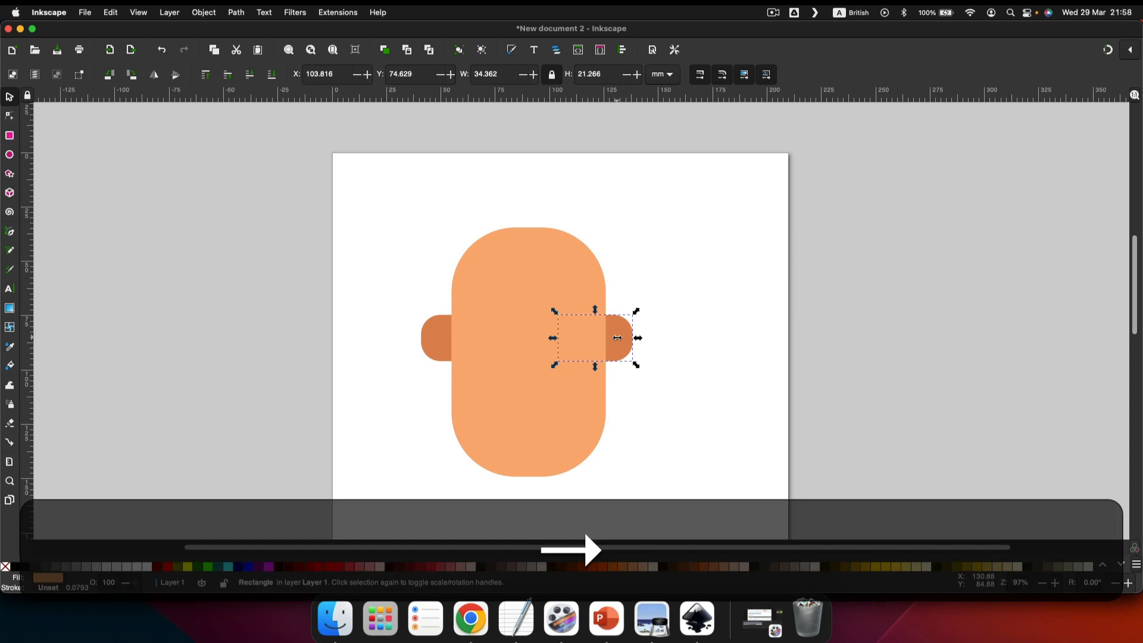
{"action": "left_click", "coordinate": [683, 262]}
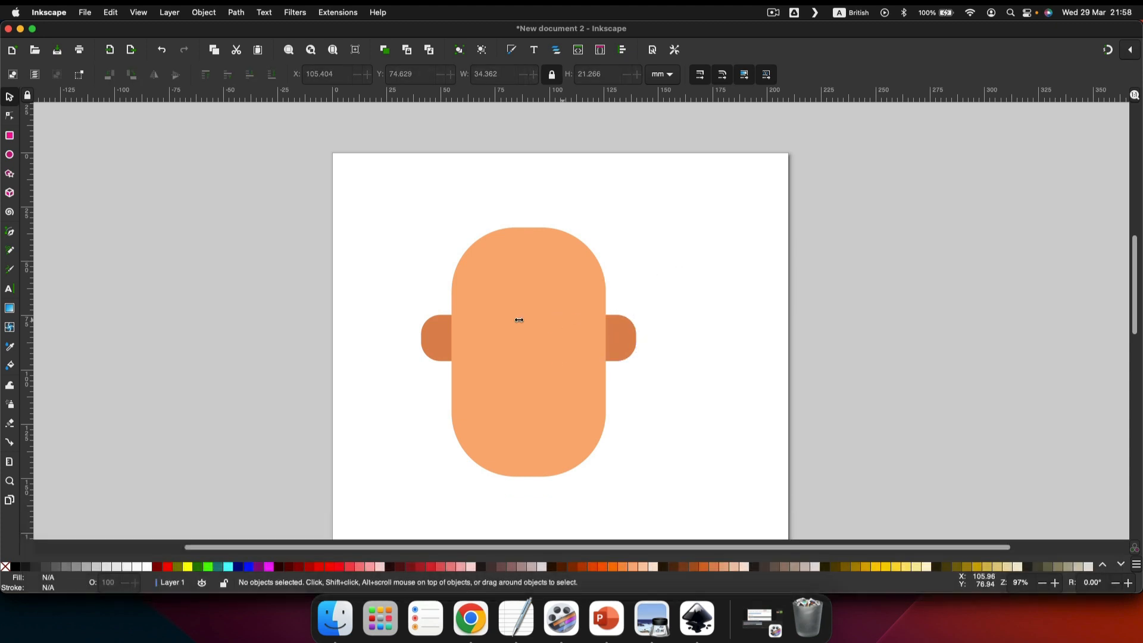
Draw a black upright elliptical slice about 8 mm wide and 14 mm high on the empty canvas left of the page.
{"action": "left_click", "coordinate": [9, 143]}
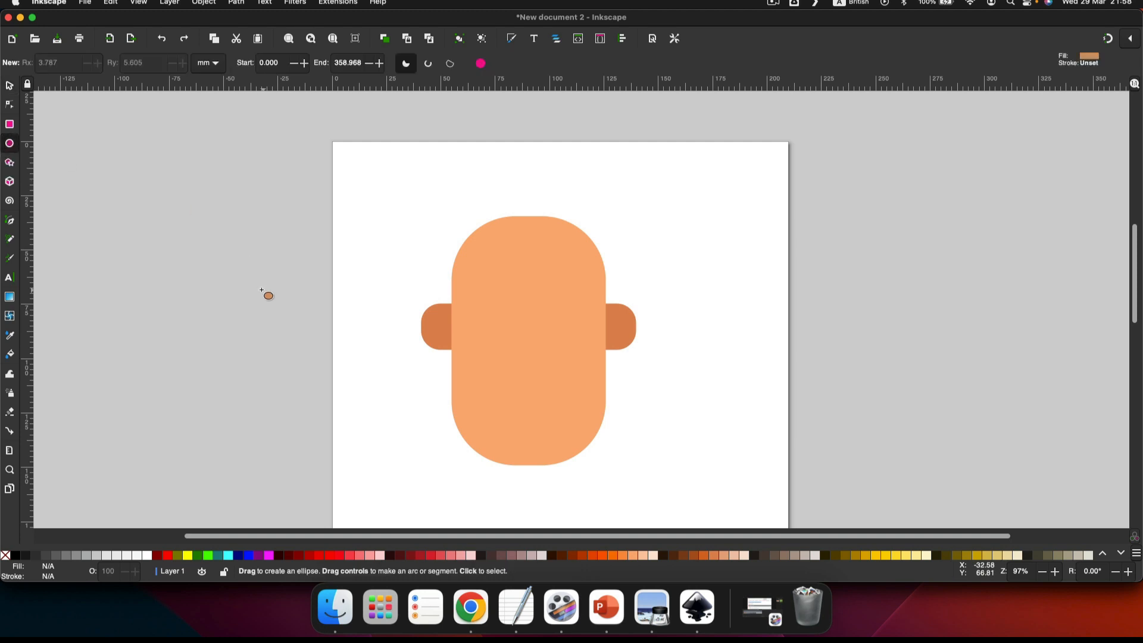
{"action": "left_click", "coordinate": [16, 556]}
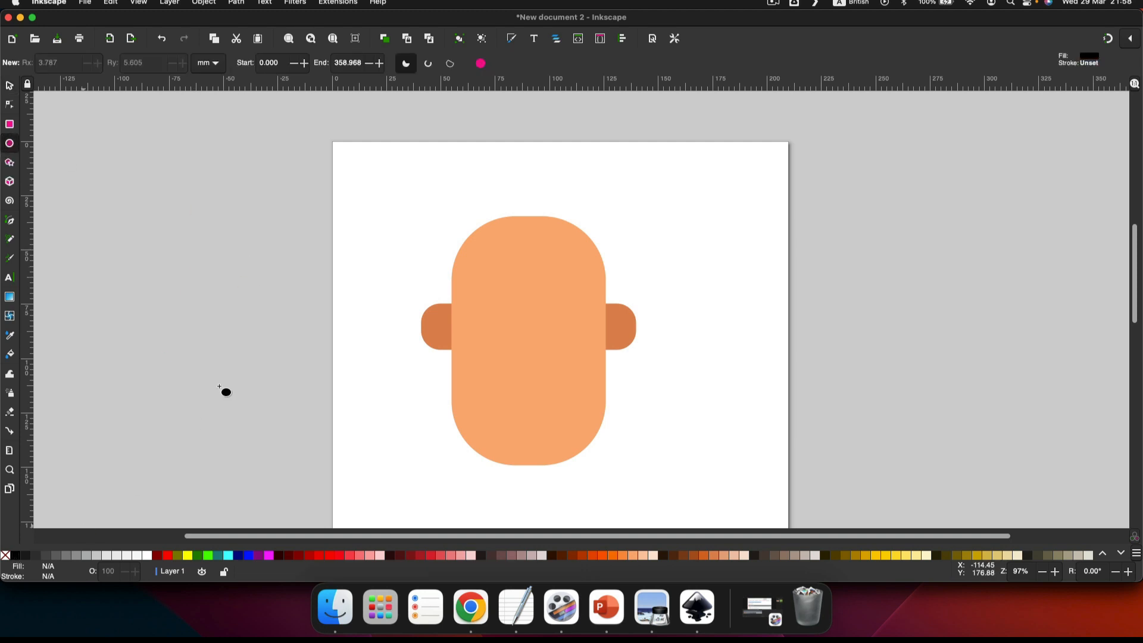
{"action": "left_click_drag", "start_coordinate": [230, 293], "coordinate": [211, 185]}
{"action": "scroll", "coordinate": [251, 310], "scroll_direction": "up", "scroll_amount": 6}
{"action": "left_click_drag", "start_coordinate": [114, 289], "coordinate": [128, 290]}
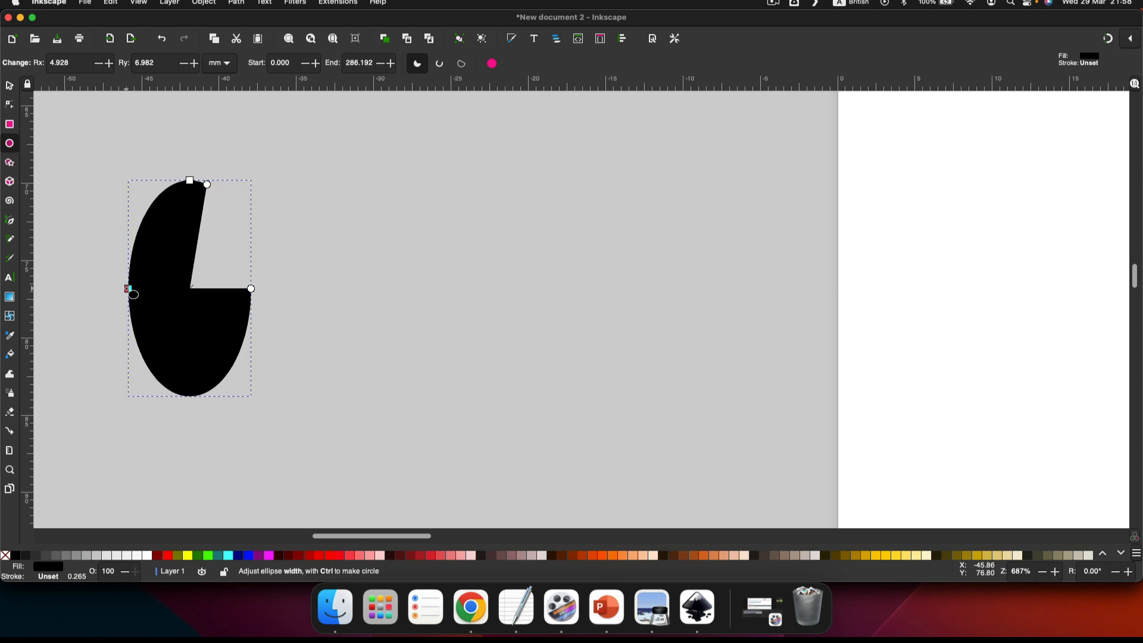
{"action": "left_click", "coordinate": [10, 85]}
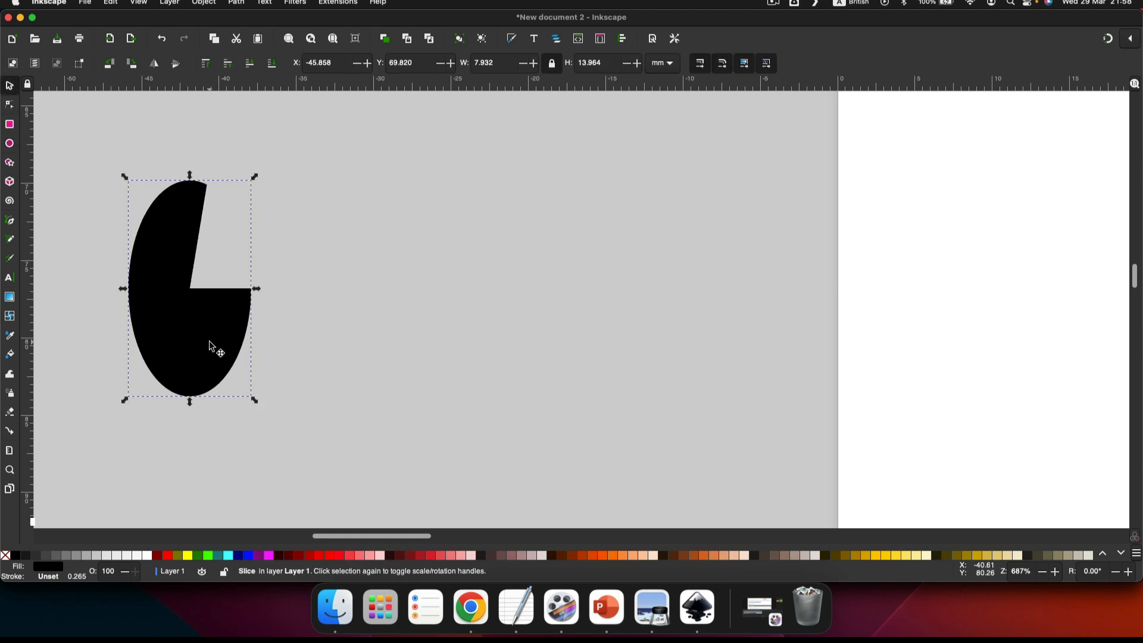
Duplicate the black eye slice and move the copy horizontally about 20 mm to its right, keeping the same height.
{"action": "scroll", "coordinate": [209, 346], "scroll_direction": "down", "scroll_amount": 2}
{"action": "scroll", "coordinate": [209, 346], "scroll_direction": "down", "scroll_amount": 1}
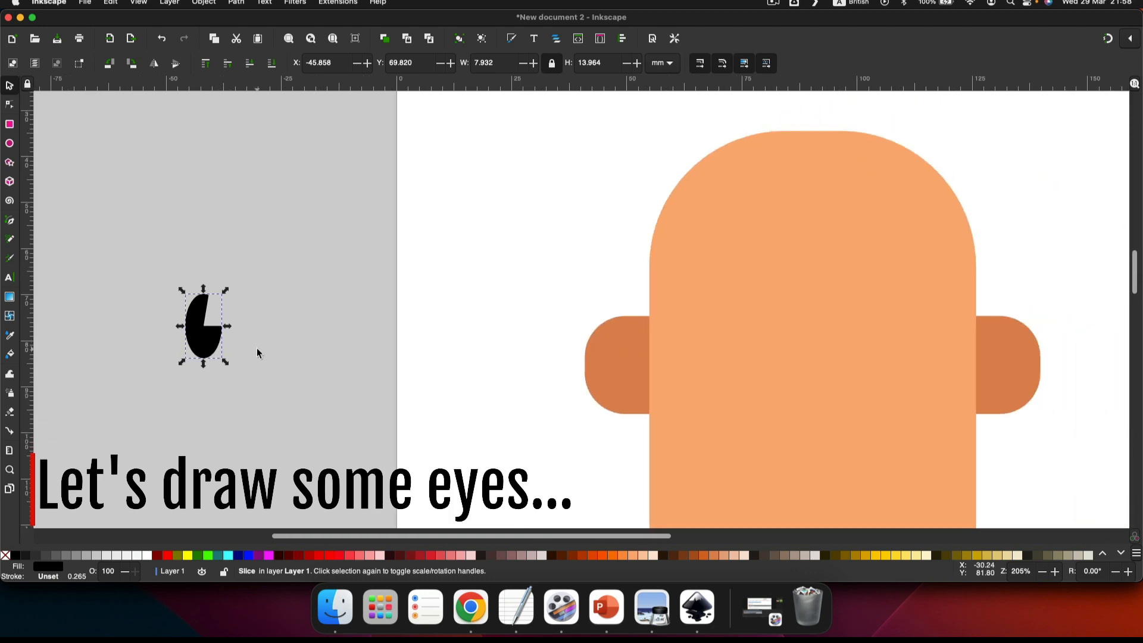
{"action": "key", "text": "super+d"}
{"action": "left_click_drag", "start_coordinate": [211, 340], "coordinate": [275, 339]}
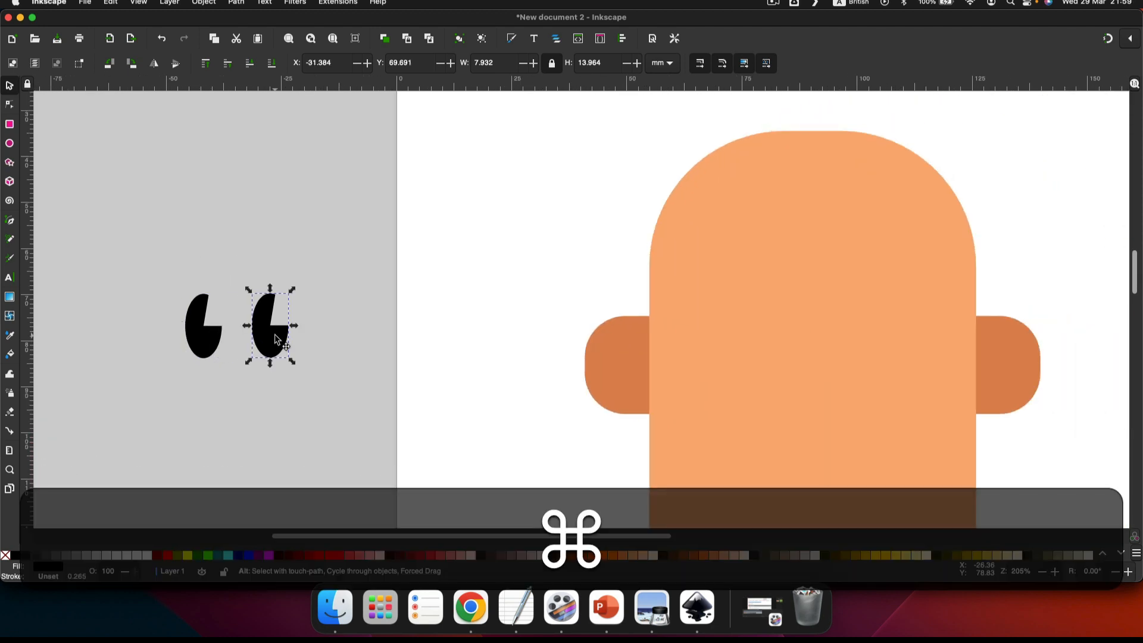
{"action": "key", "text": "super+z"}
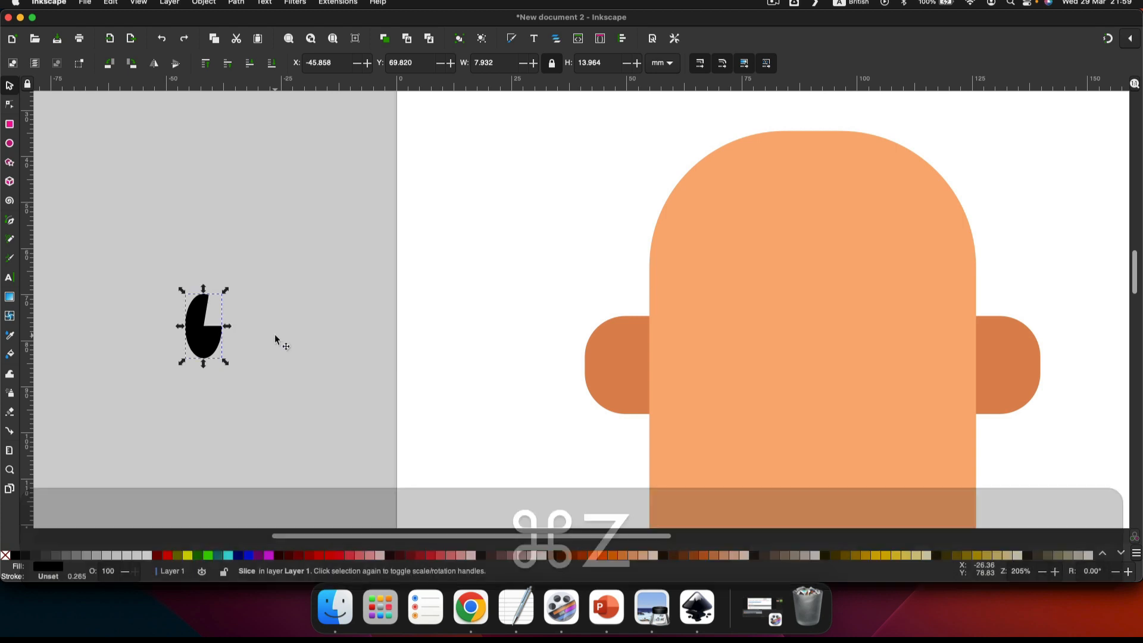
{"action": "key", "text": "ctrl"}
{"action": "mouse_move", "coordinate": [216, 337]}
{"action": "left_mouse_down"}
{"action": "mouse_move", "coordinate": [294, 337]}
{"action": "mouse_move", "coordinate": [292, 258]}
{"action": "mouse_move", "coordinate": [296, 323]}
{"action": "left_mouse_up"}
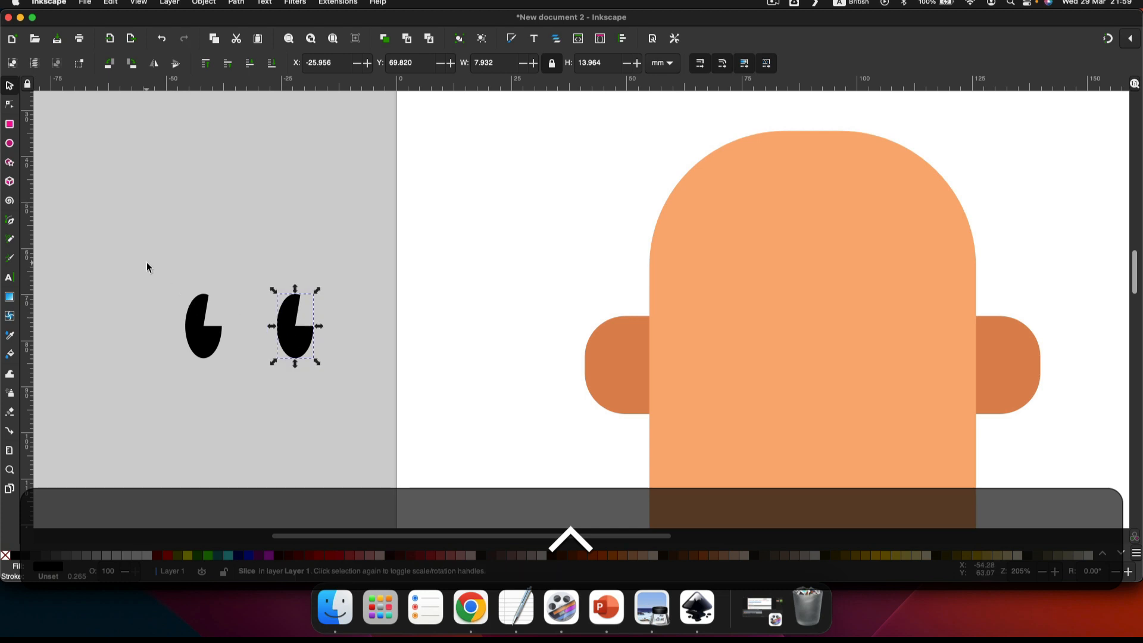
Move both eye slices together onto the upper half of the face and enlarge the pair to about 34 by 17 mm.
{"action": "left_click_drag", "start_coordinate": [146, 262], "coordinate": [384, 396]}
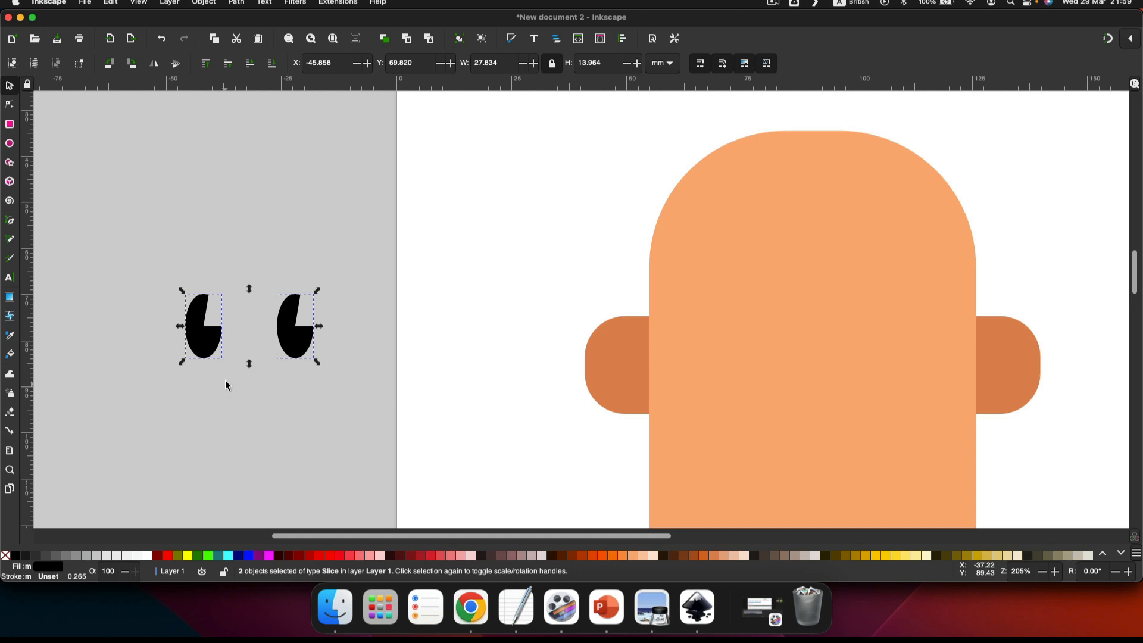
{"action": "left_click_drag", "start_coordinate": [212, 340], "coordinate": [772, 344]}
{"action": "left_click_drag", "start_coordinate": [880, 367], "coordinate": [907, 392]}
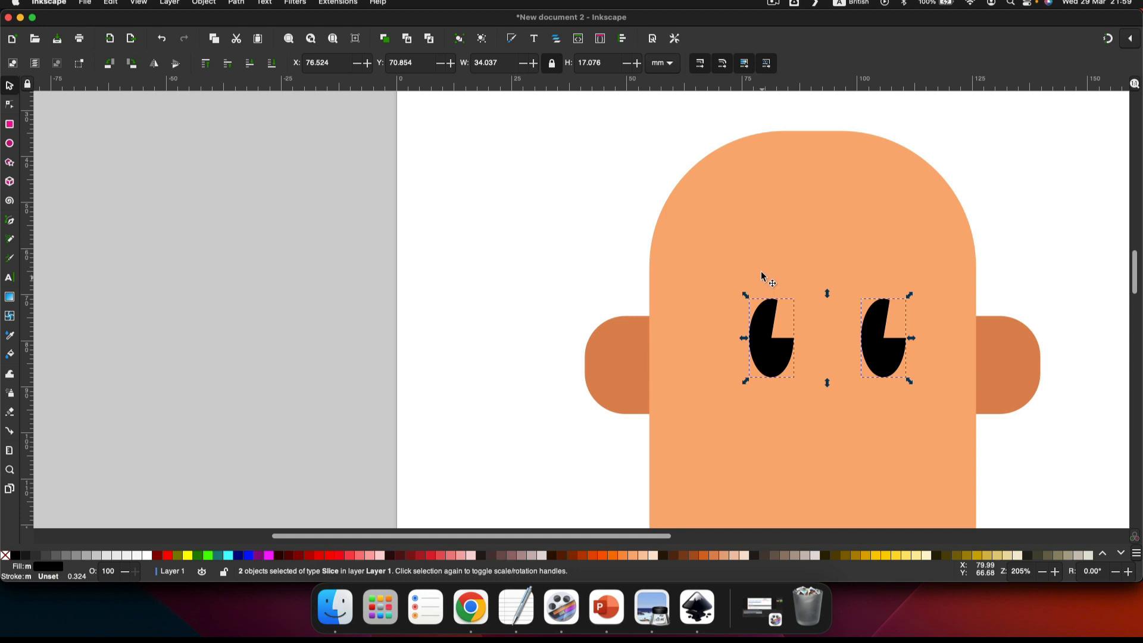
{"action": "left_click", "coordinate": [761, 235]}
{"action": "scroll", "coordinate": [758, 232], "scroll_direction": "right", "scroll_amount": 5}
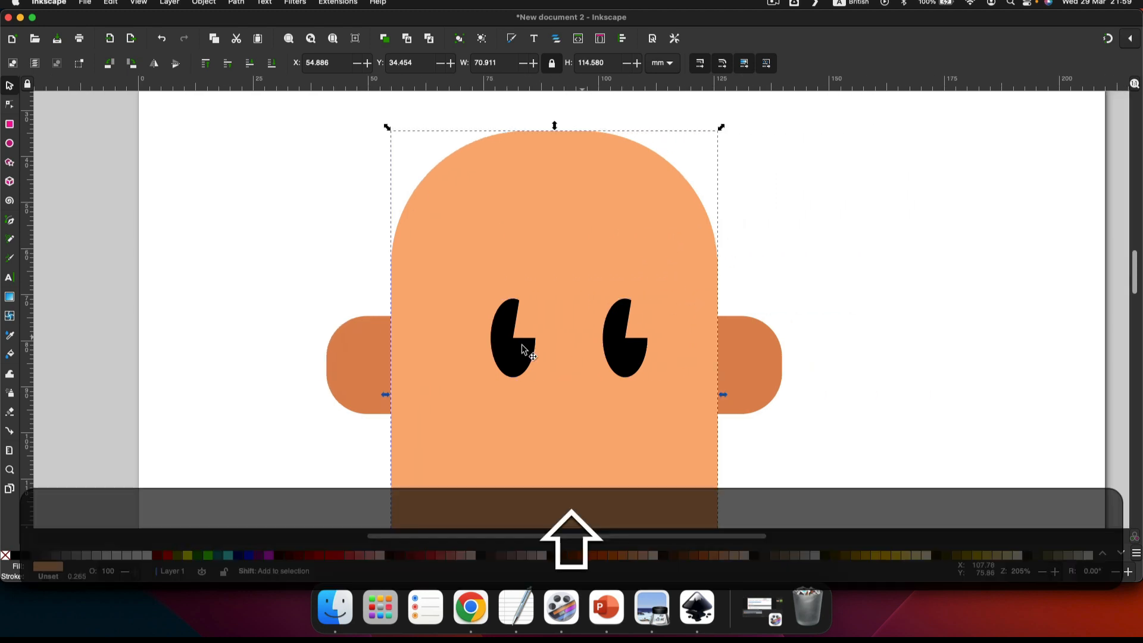
{"action": "left_click", "coordinate": [512, 340], "text": "shift"}
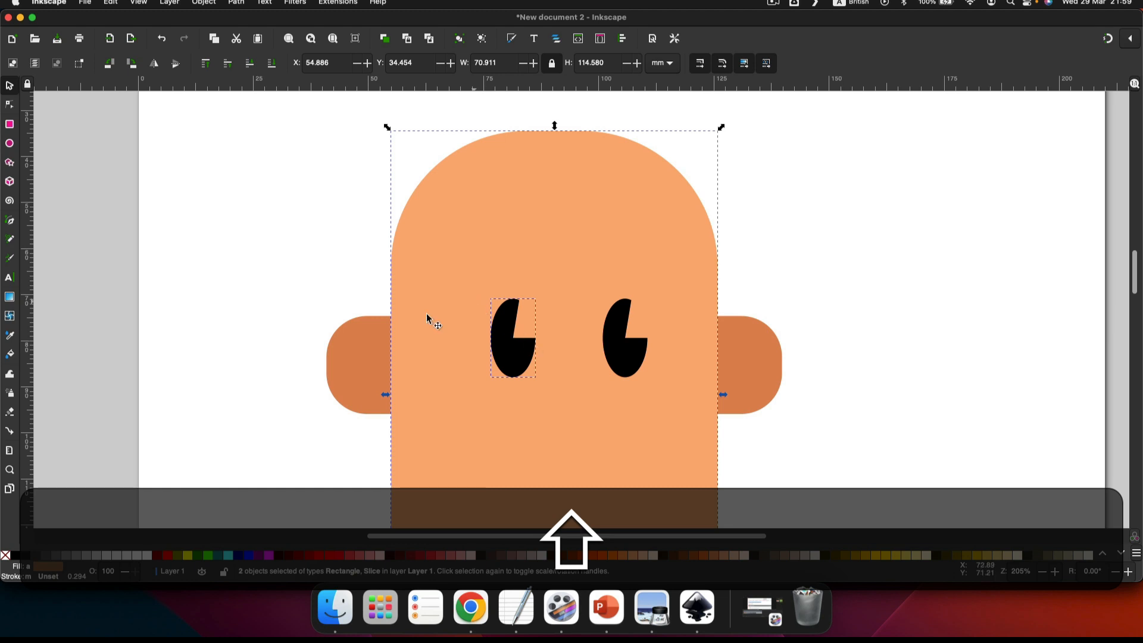
Group the left and right eye slices into one object.
{"action": "left_click", "coordinate": [506, 340]}
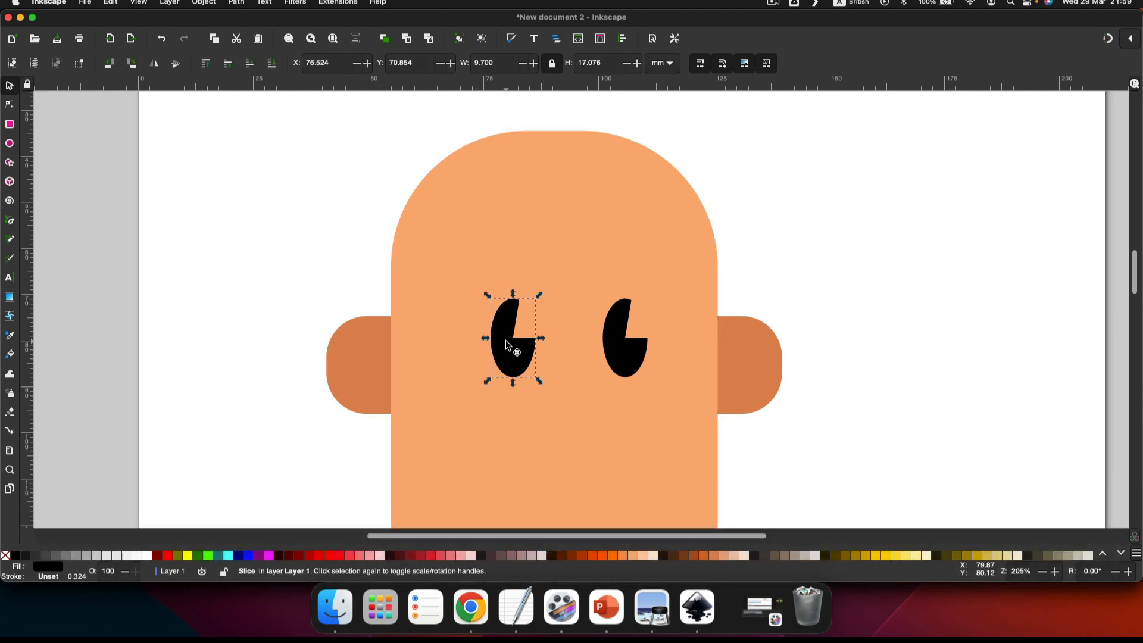
{"action": "left_click", "coordinate": [622, 351], "text": "shift"}
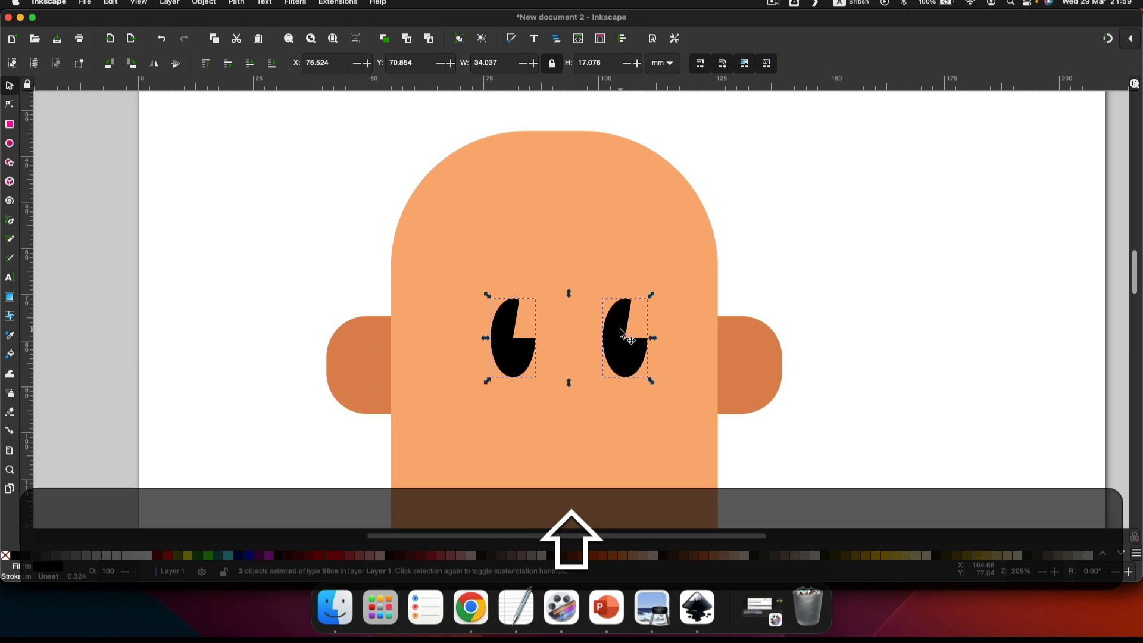
{"action": "right_click", "coordinate": [621, 332]}
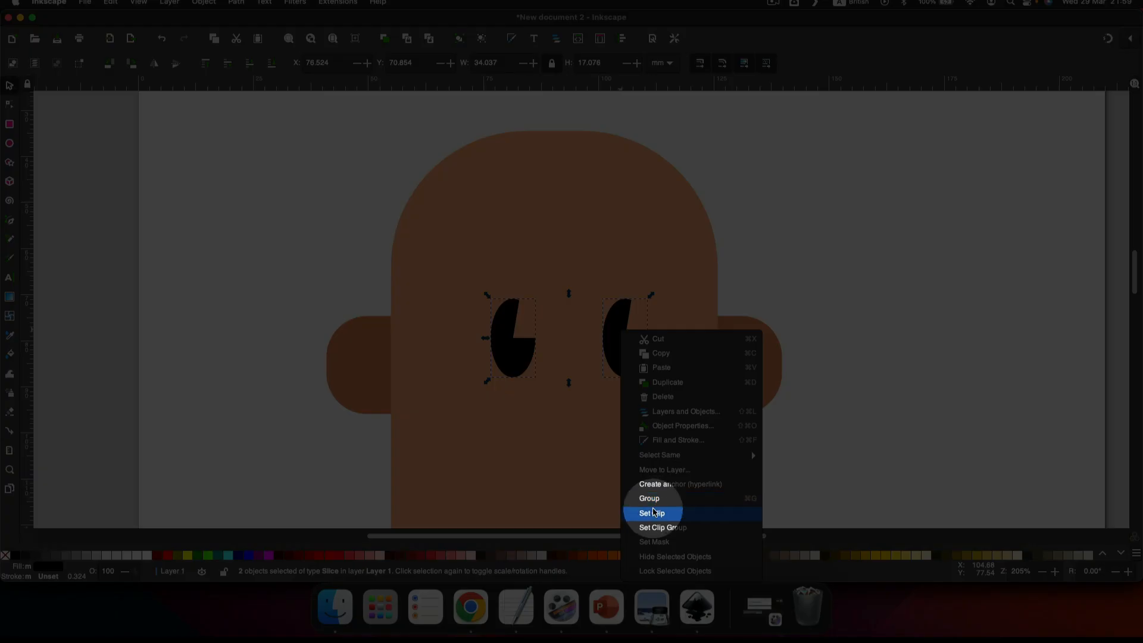
{"action": "left_click", "coordinate": [649, 499]}
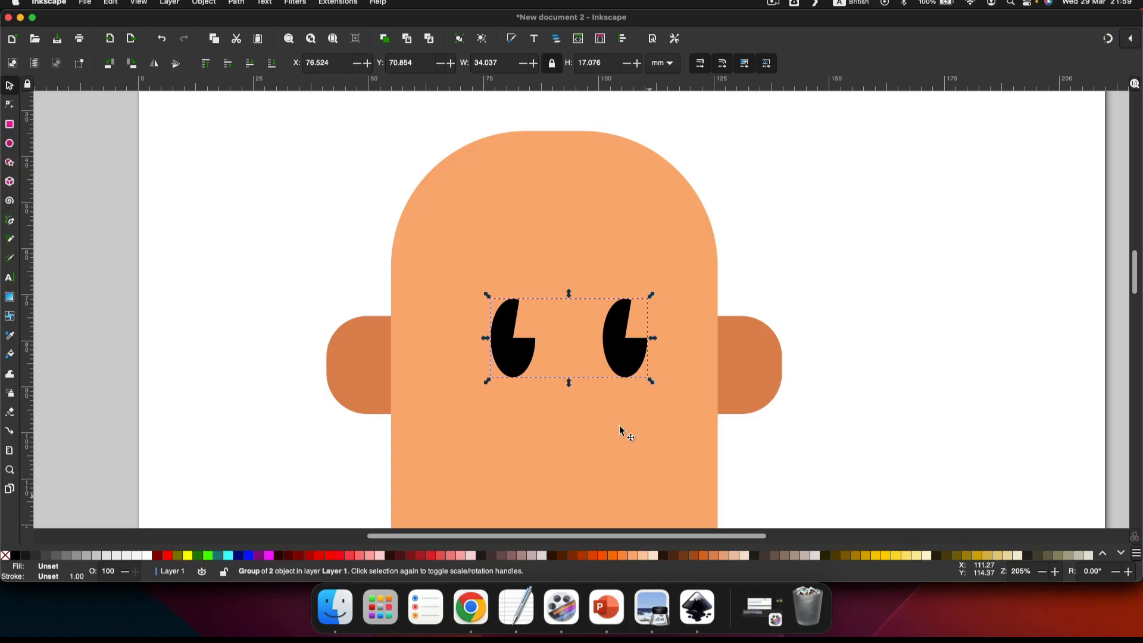
Centre the eye group on the face's vertical axis, aligned relative to the first selected object.
{"action": "left_click", "coordinate": [481, 228]}
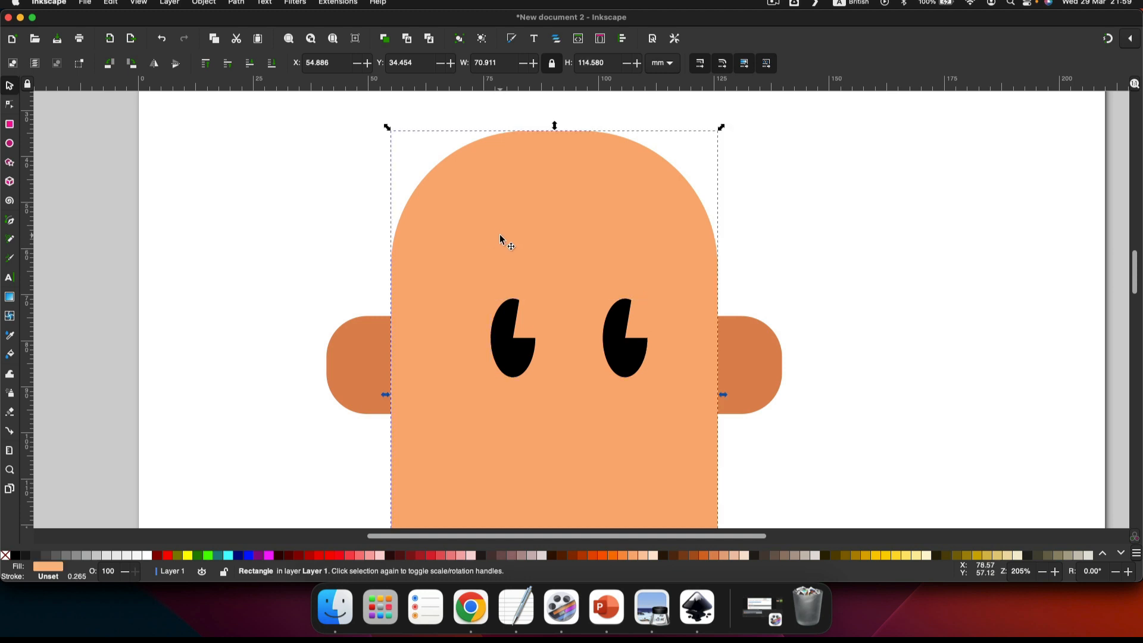
{"action": "left_click", "coordinate": [516, 333], "text": "shift"}
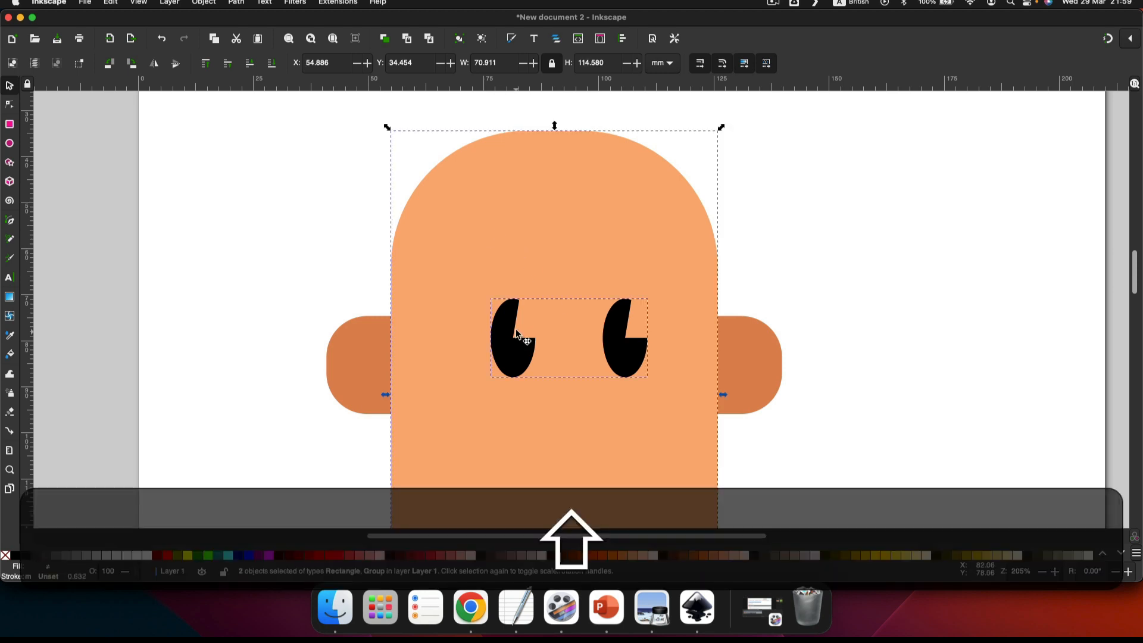
{"action": "left_click", "coordinate": [622, 39]}
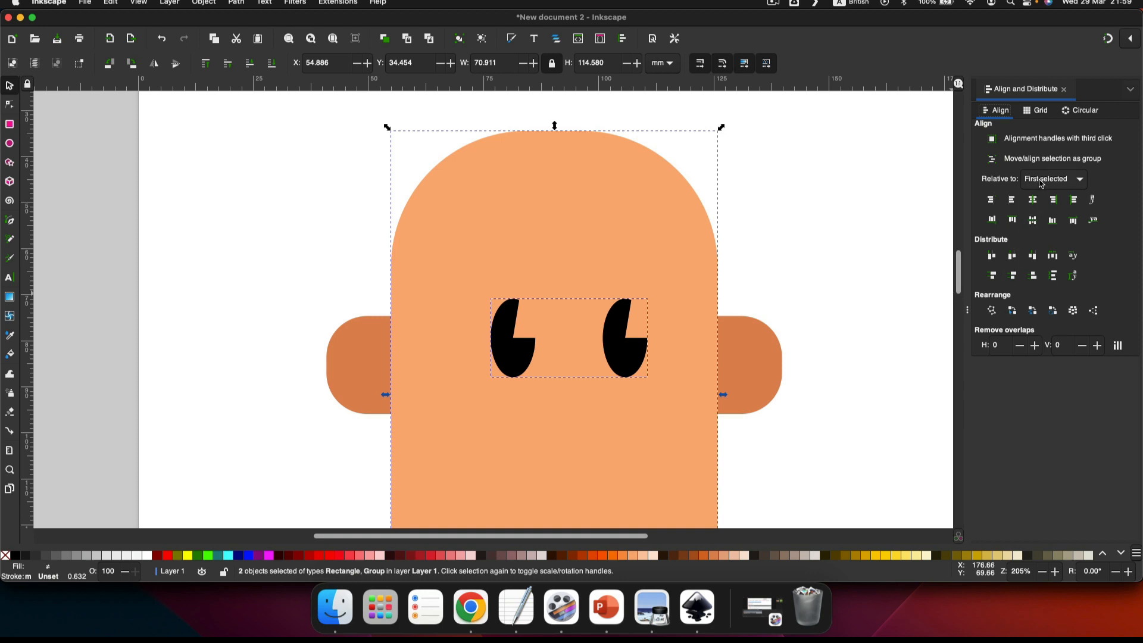
{"action": "left_click", "coordinate": [1033, 201]}
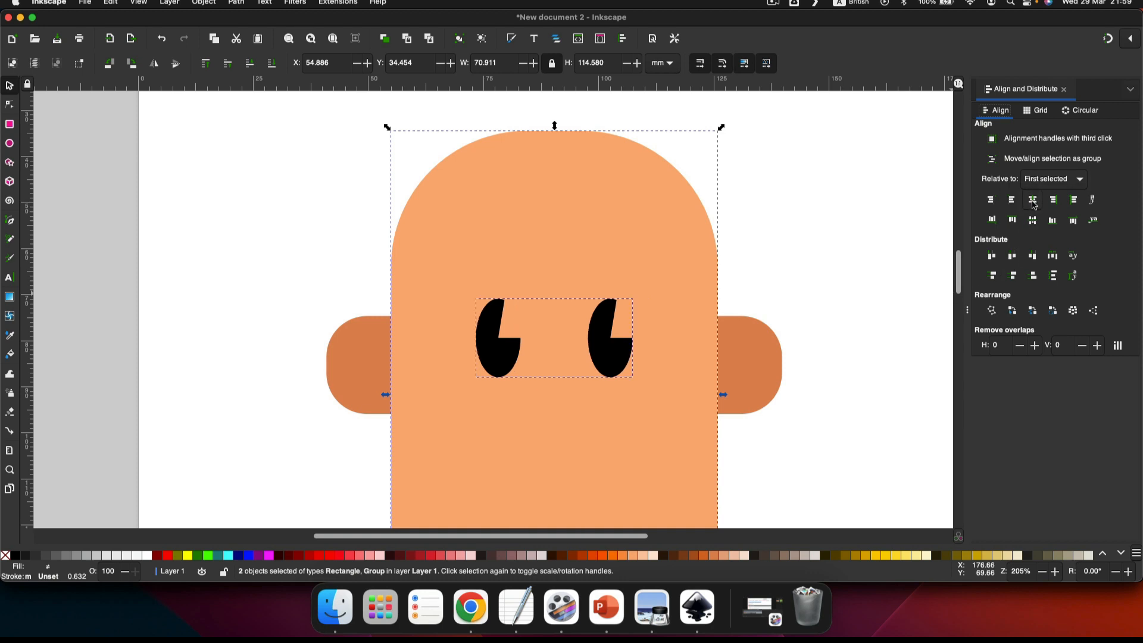
{"action": "left_click", "coordinate": [1065, 90]}
{"action": "key", "text": "Escape"}
Draw a black circle about 13.5 mm wide and 14 mm high for the nose on the empty canvas left of the page.
{"action": "scroll", "coordinate": [899, 185], "scroll_direction": "down", "scroll_amount": 2, "text": "ctrl"}
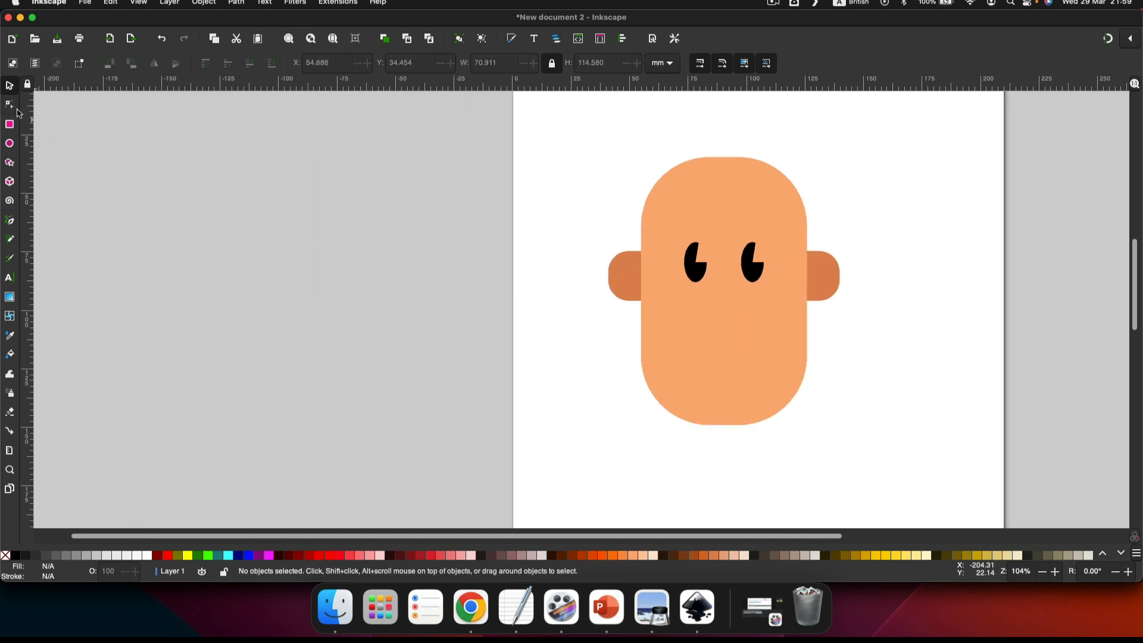
{"action": "left_click", "coordinate": [13, 145]}
{"action": "mouse_move", "coordinate": [241, 232]}
{"action": "left_mouse_down"}
{"action": "mouse_move", "coordinate": [286, 266]}
{"action": "mouse_move", "coordinate": [286, 280]}
{"action": "left_mouse_up"}
{"action": "scroll", "coordinate": [263, 233], "scroll_direction": "up", "scroll_amount": 1, "text": "ctrl"}
{"action": "scroll", "coordinate": [261, 234], "scroll_direction": "up", "scroll_amount": 3, "text": "ctrl"}
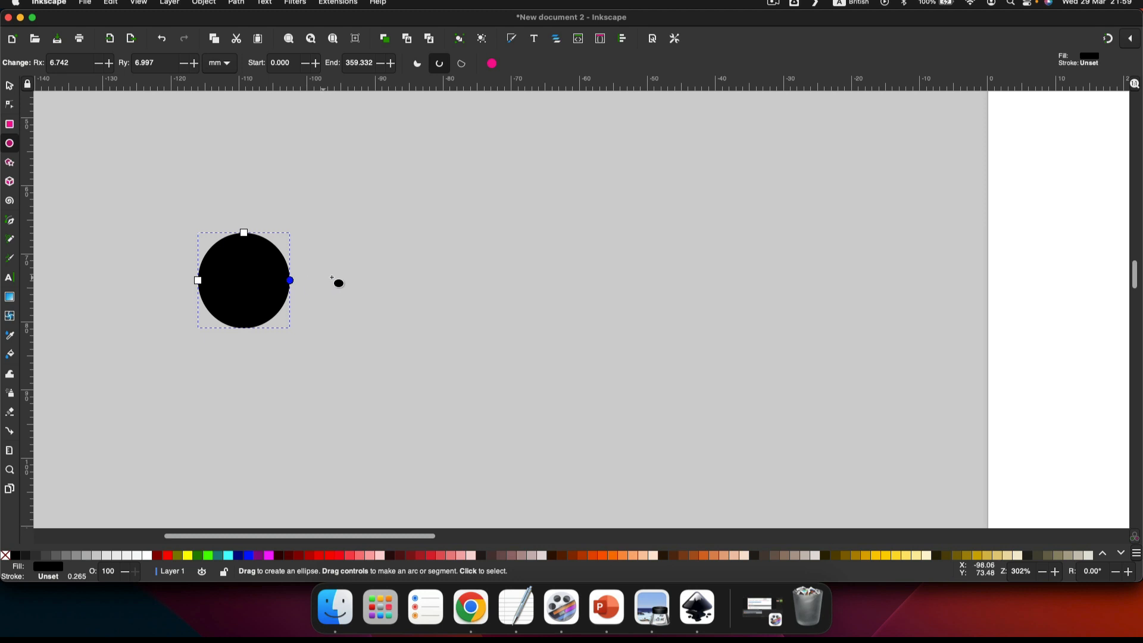
Move the black nose circle onto the face, between and just below the eyes.
{"action": "left_click", "coordinate": [11, 87]}
{"action": "scroll", "coordinate": [110, 137], "scroll_direction": "down", "scroll_amount": 3, "text": "ctrl"}
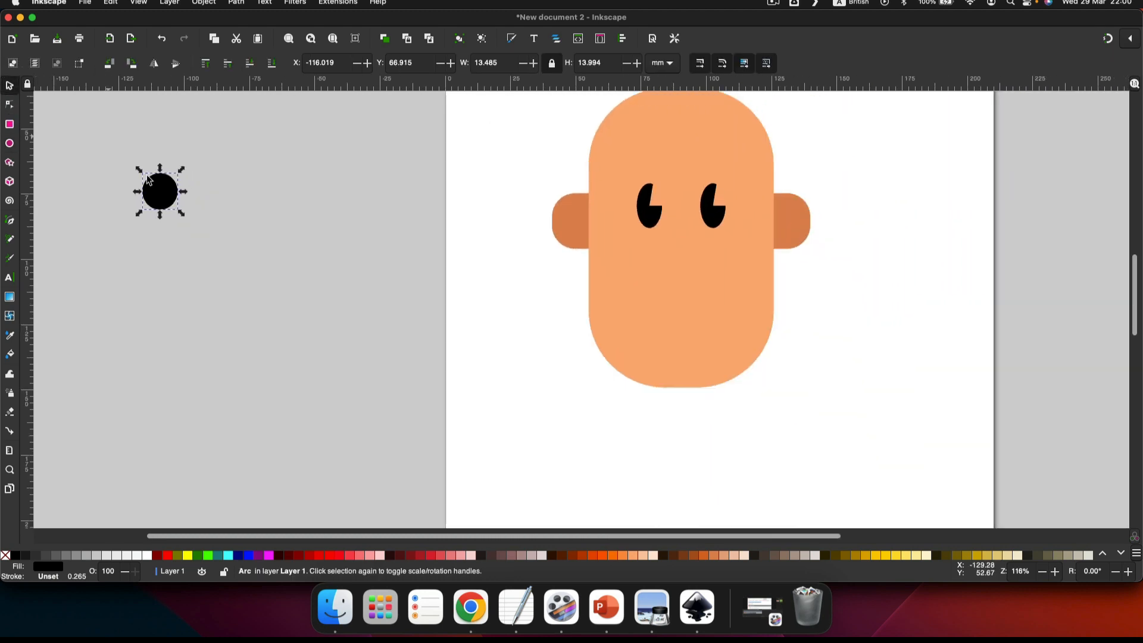
{"action": "left_click_drag", "start_coordinate": [160, 192], "coordinate": [685, 255]}
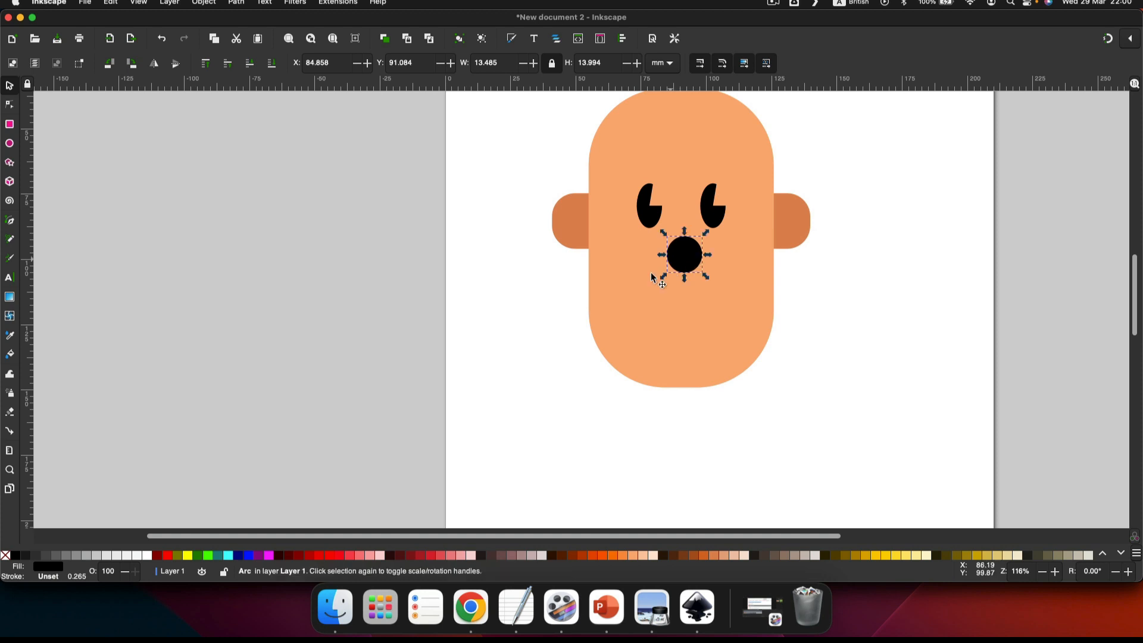
Centre the nose circle on the face's vertical axis, aligned relative to the first selected object.
{"action": "left_click", "coordinate": [624, 277]}
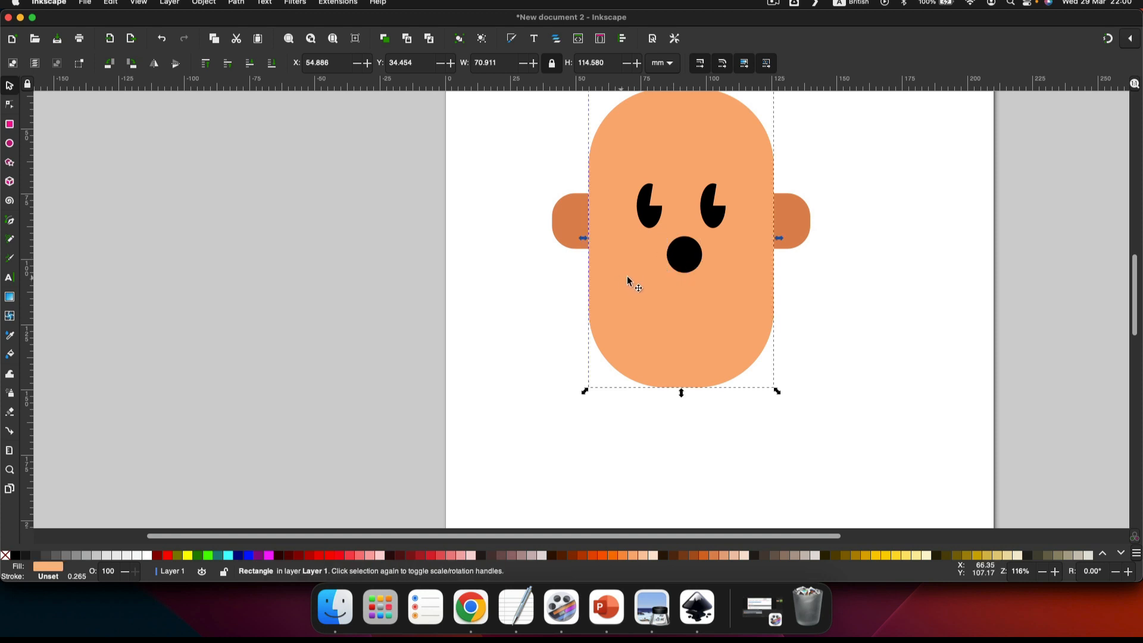
{"action": "key", "text": "shift"}
{"action": "left_click", "coordinate": [683, 262], "text": "shift"}
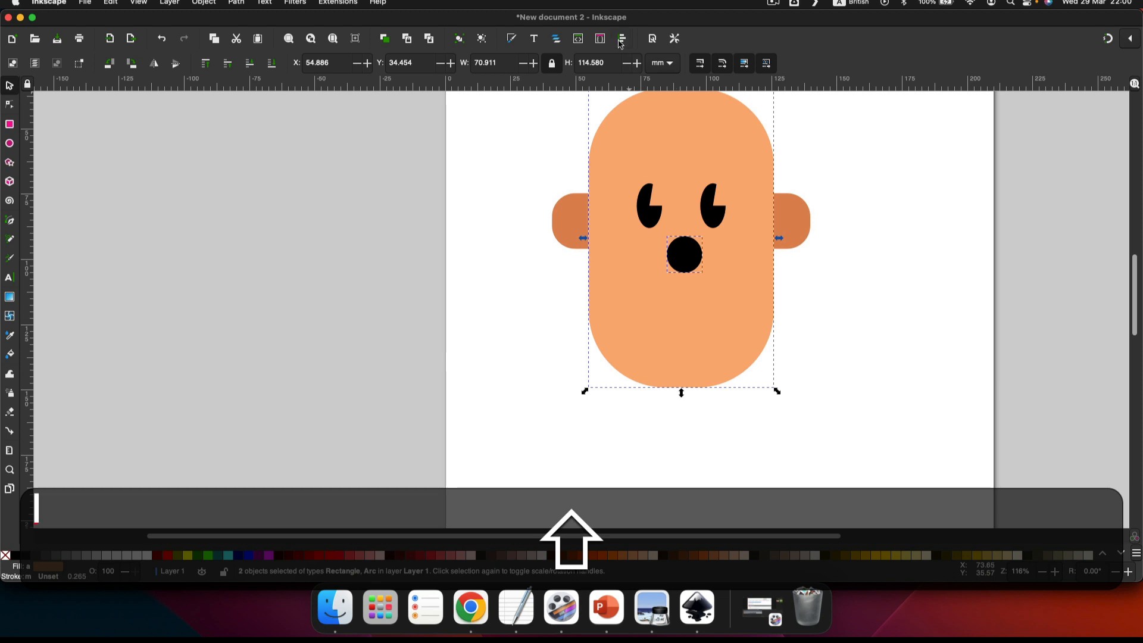
{"action": "left_click", "coordinate": [623, 38]}
{"action": "left_click", "coordinate": [1032, 201]}
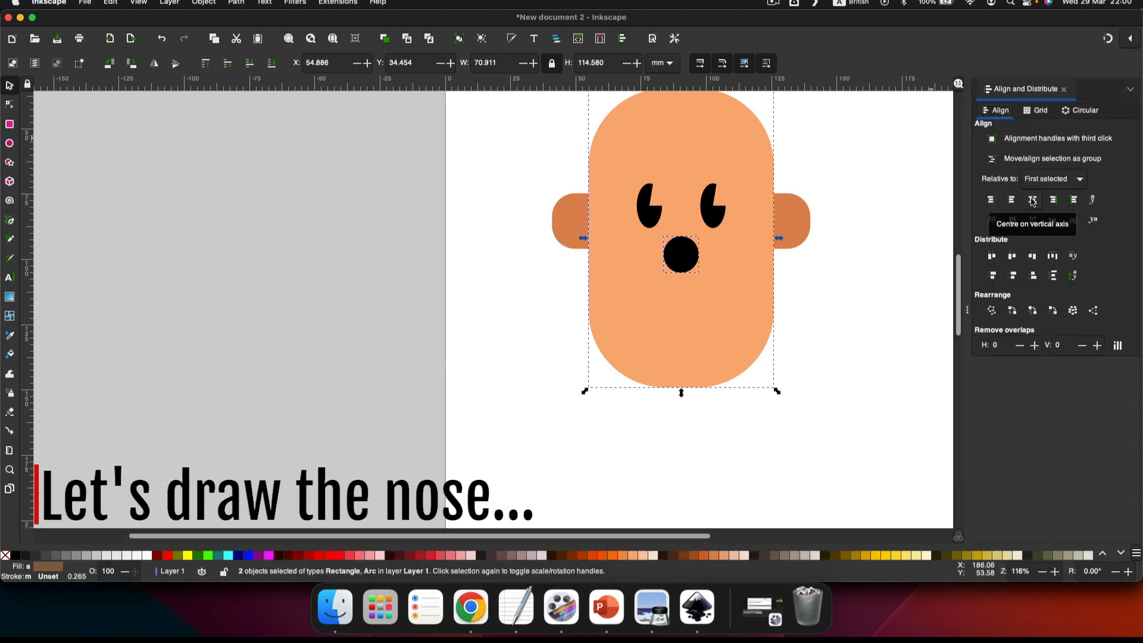
{"action": "left_click", "coordinate": [537, 288]}
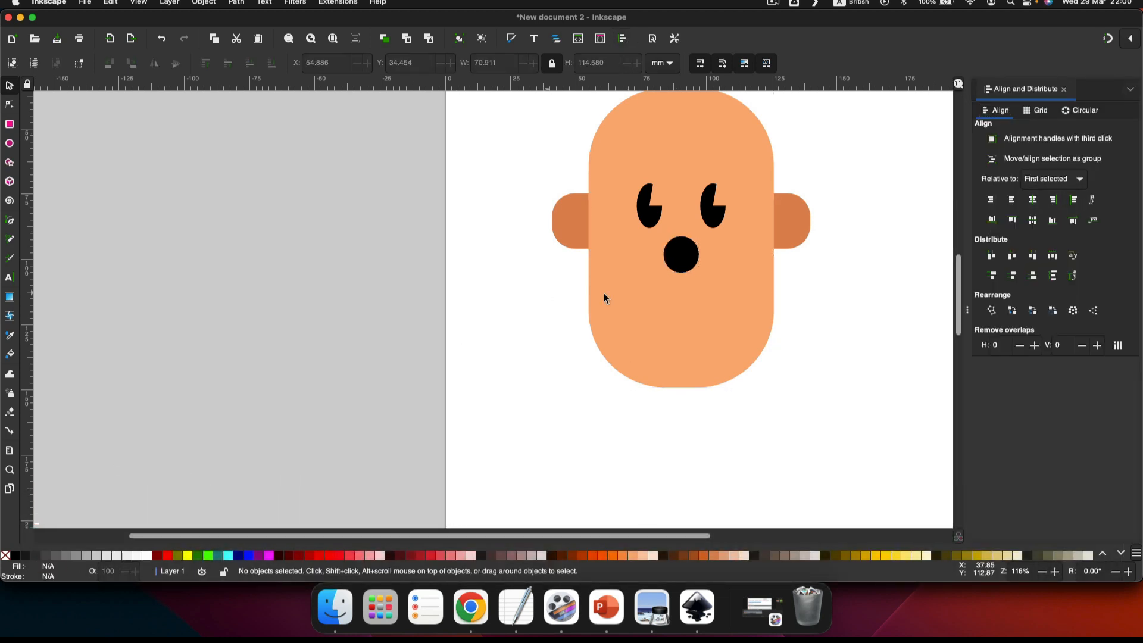
{"action": "scroll", "coordinate": [652, 293], "scroll_direction": "down", "scroll_amount": 2, "text": "ctrl"}
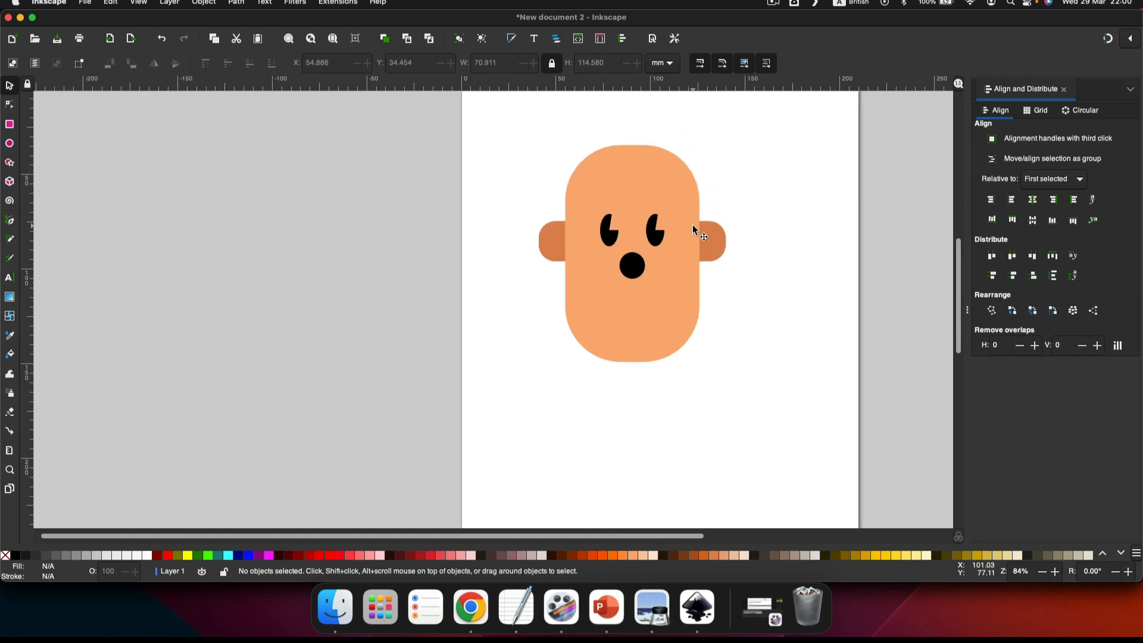
{"action": "scroll", "coordinate": [694, 230], "scroll_direction": "up", "scroll_amount": 3, "text": "ctrl"}
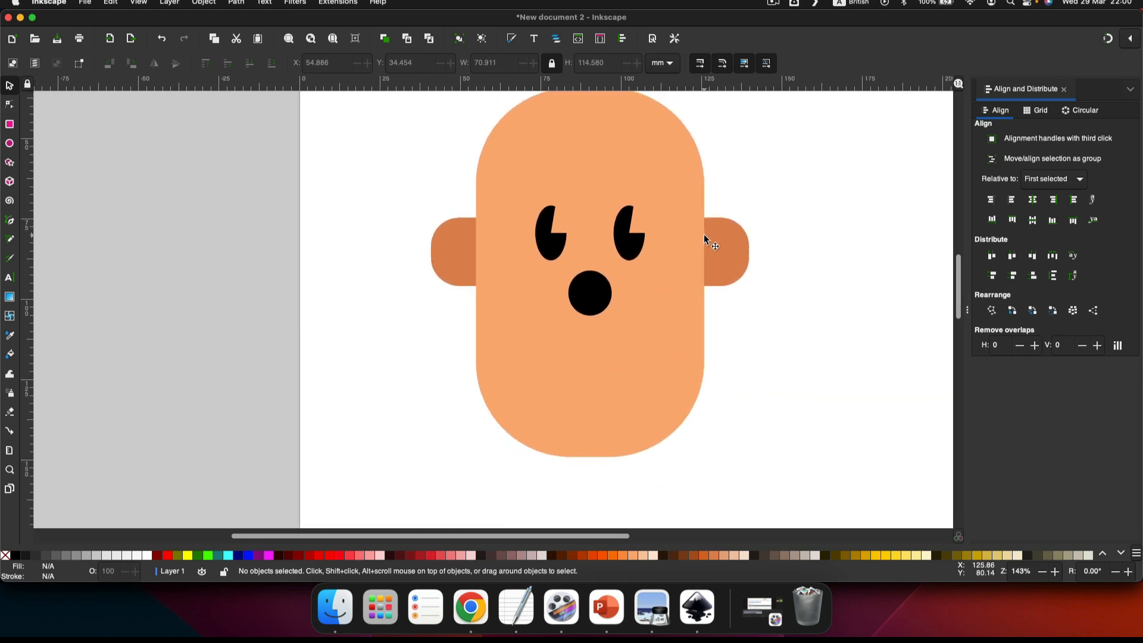
{"action": "left_click", "coordinate": [1063, 90]}
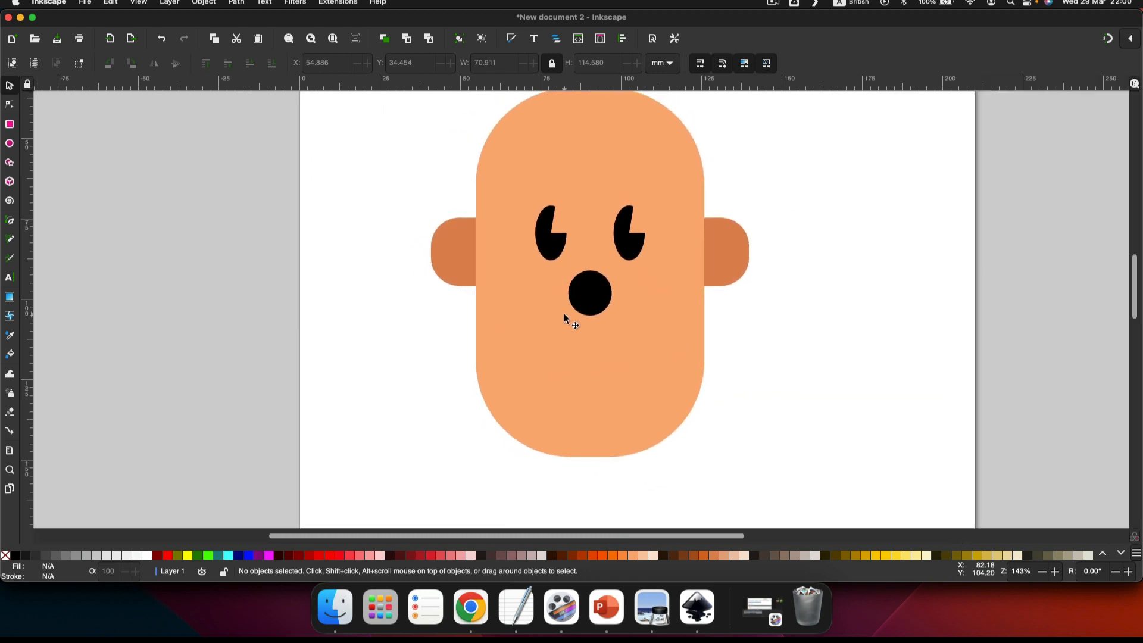
Duplicate the face's rounded rectangle and fill the copy with black.
{"action": "scroll", "coordinate": [563, 318], "scroll_direction": "up", "scroll_amount": 1}
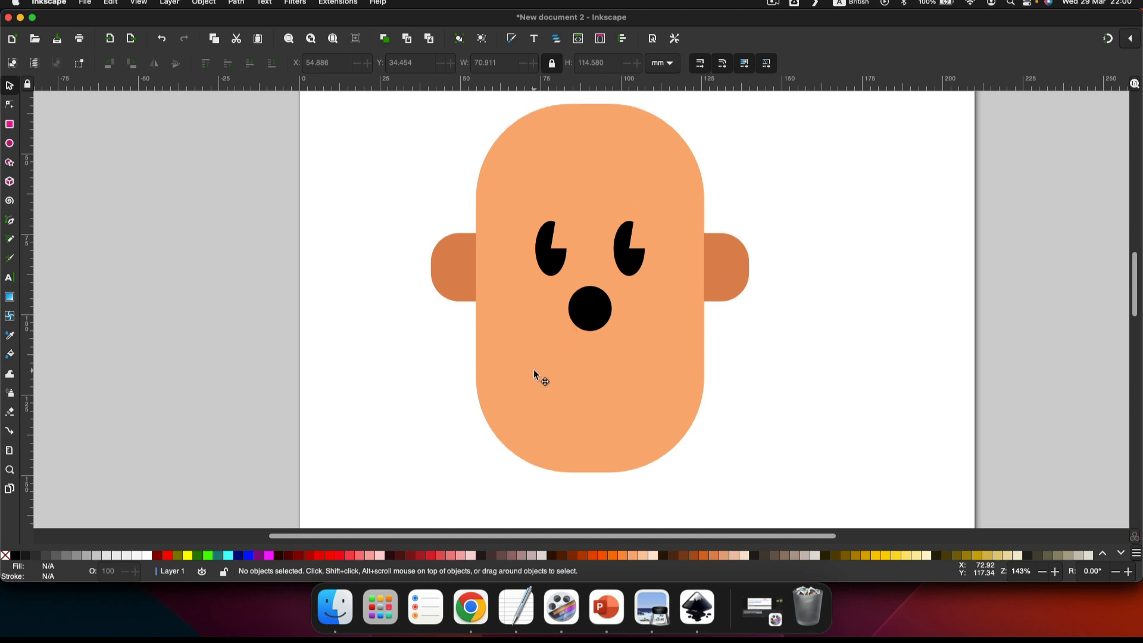
{"action": "left_click", "coordinate": [533, 371]}
{"action": "key", "text": "super"}
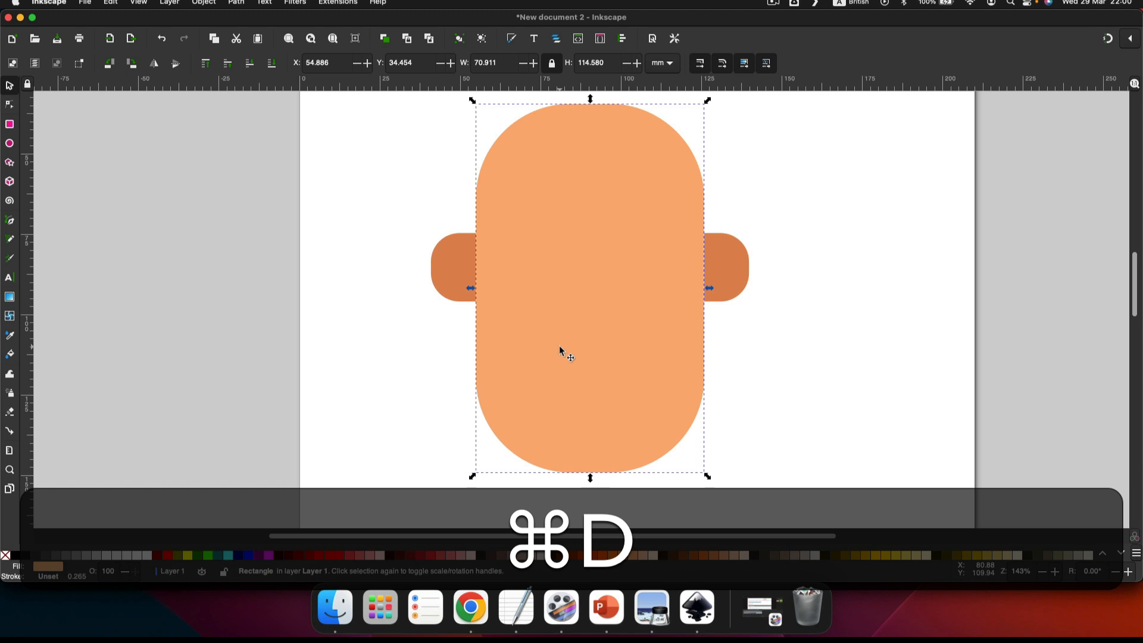
{"action": "left_click", "coordinate": [20, 555]}
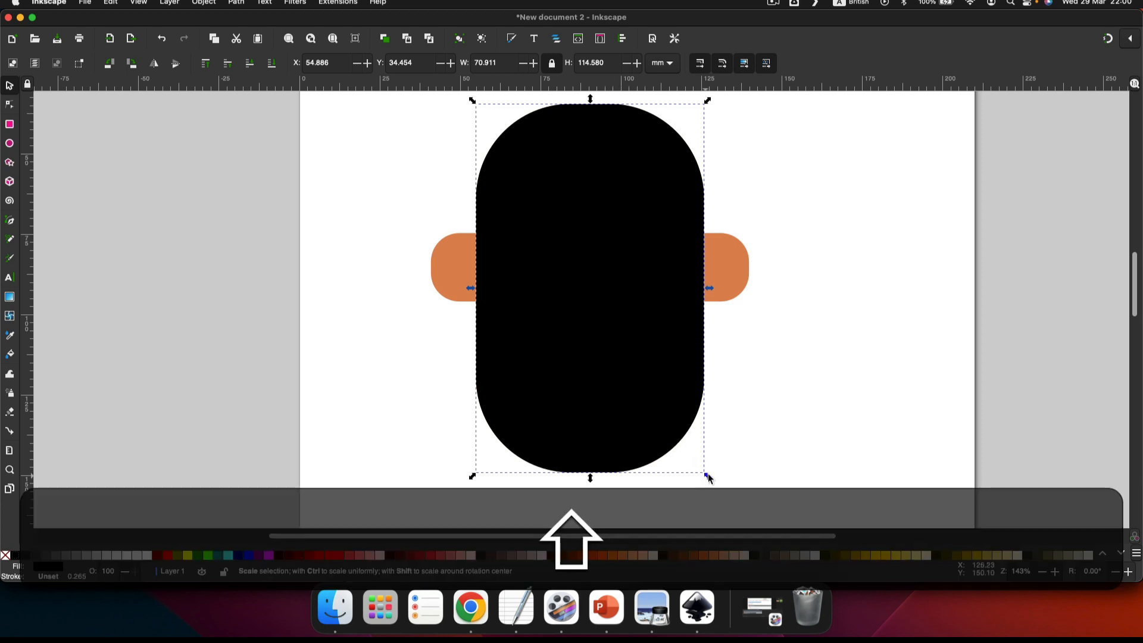
Shrink the black copy around its centre to about 53 by 86 mm so it sits inside the face.
{"action": "mouse_move", "coordinate": [709, 478]}
{"action": "left_mouse_down"}
{"action": "mouse_move", "coordinate": [664, 425]}
{"action": "mouse_move", "coordinate": [678, 450]}
{"action": "left_mouse_up"}
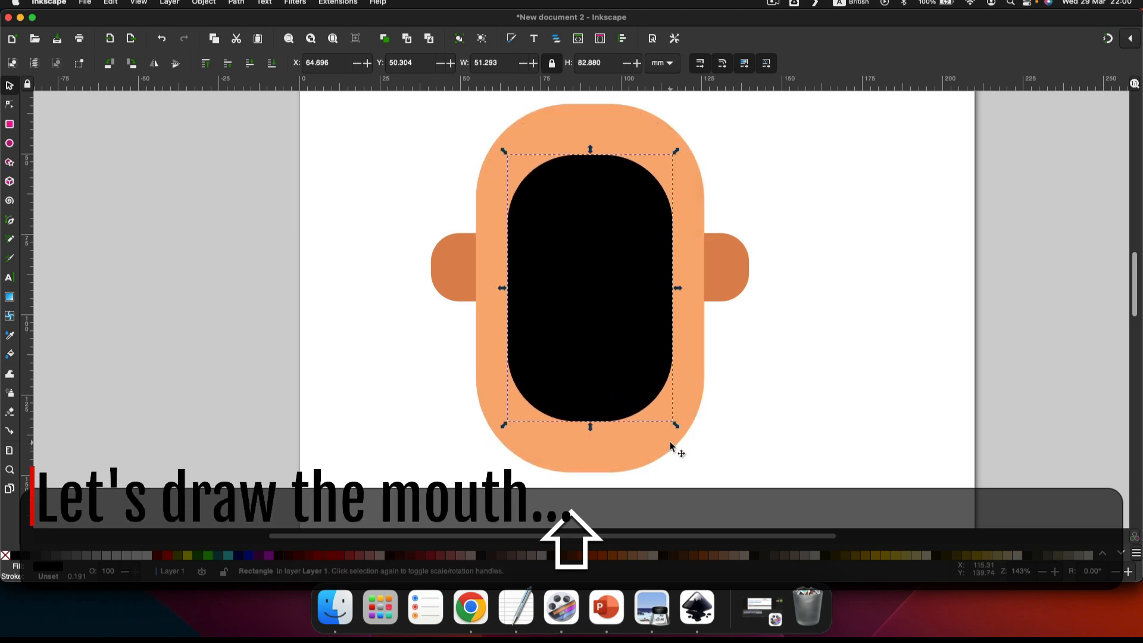
{"action": "key", "text": "super+z"}
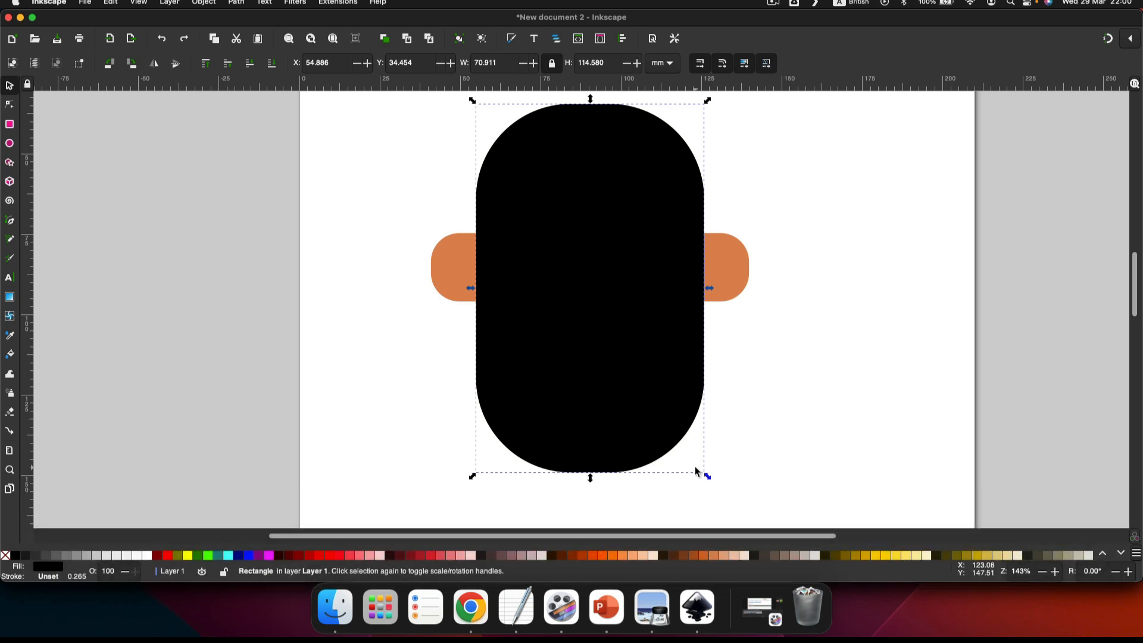
{"action": "key", "text": "shift"}
{"action": "left_click_drag", "start_coordinate": [709, 478], "coordinate": [681, 468]}
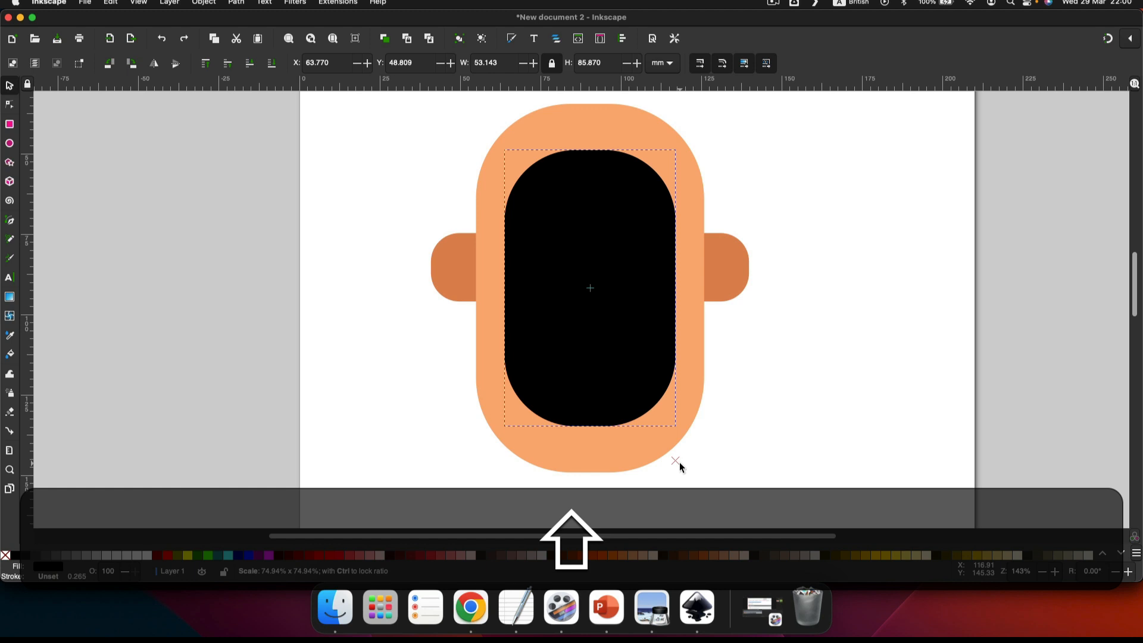
{"action": "left_click_drag", "start_coordinate": [680, 468], "coordinate": [681, 467]}
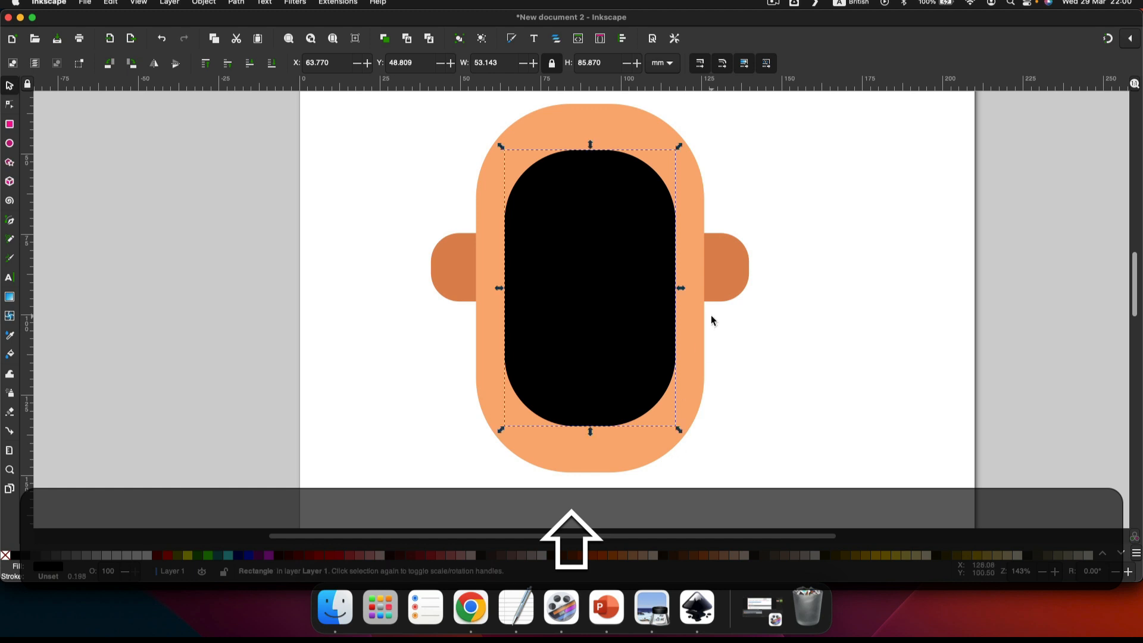
{"action": "left_click", "coordinate": [817, 360]}
Draw a rounded rectangle about 152 by 69 mm across the black shape, leaving only its lowest part uncovered.
{"action": "left_click", "coordinate": [9, 125]}
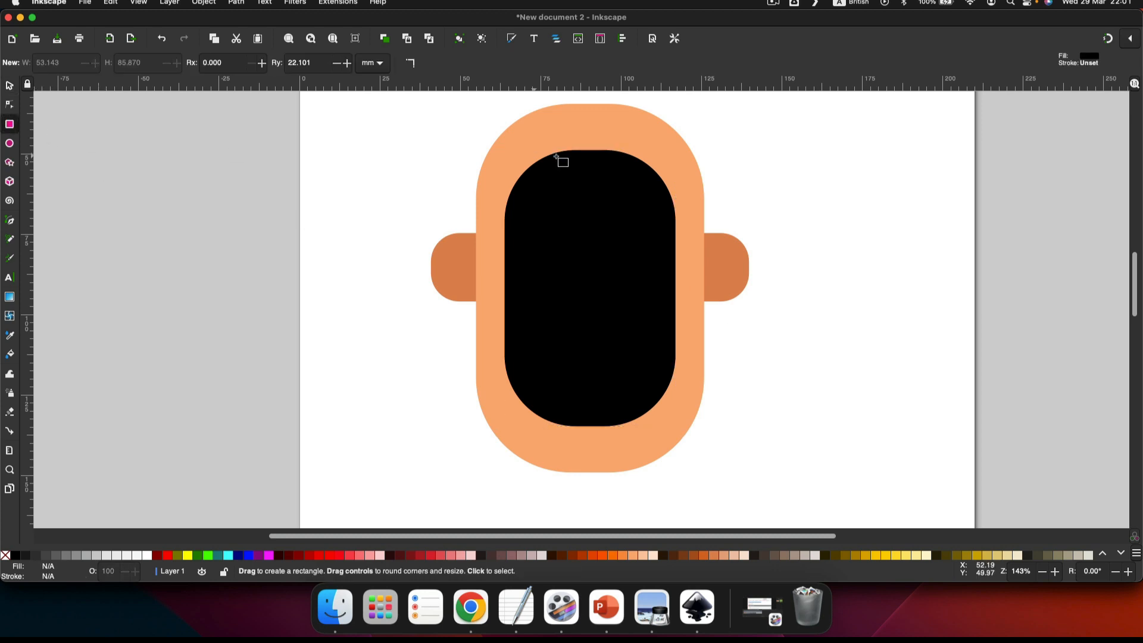
{"action": "left_click_drag", "start_coordinate": [352, 141], "coordinate": [841, 364]}
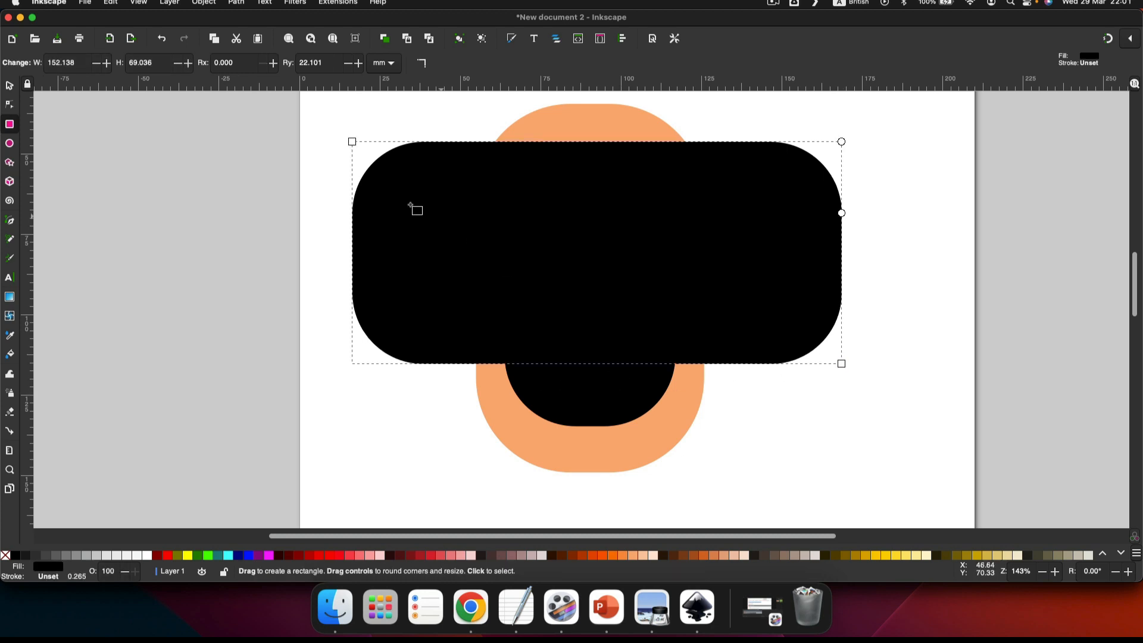
{"action": "left_click", "coordinate": [8, 86]}
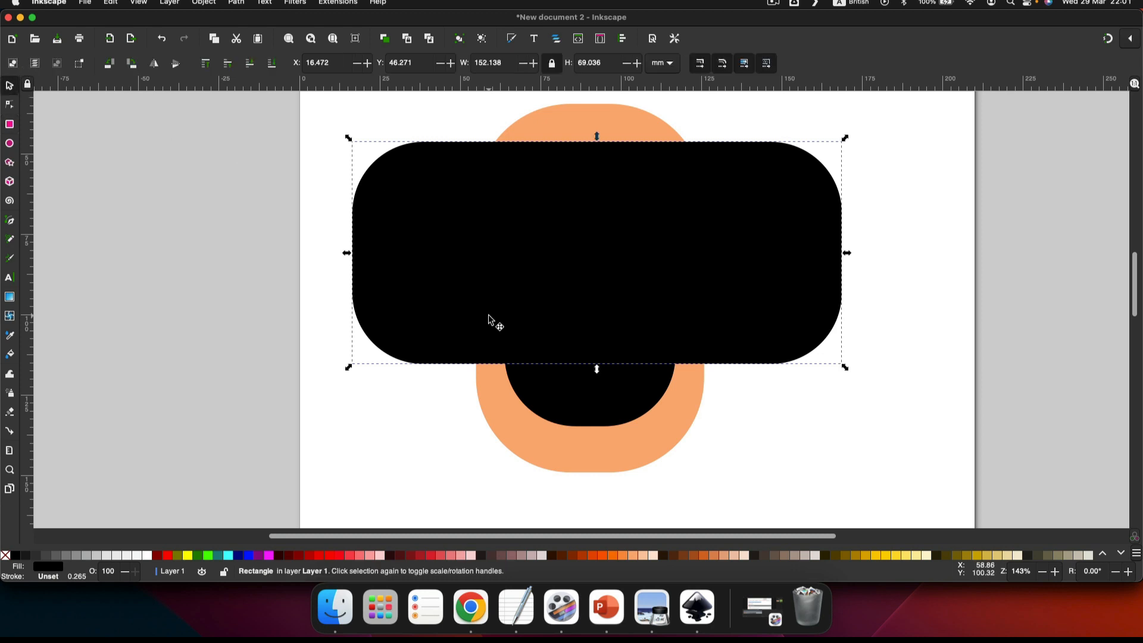
Subtract the wide rounded rectangle from the black shape with Difference to leave a half-round mouth.
{"action": "key", "text": "shift"}
{"action": "key", "text": "shift"}
{"action": "left_click", "coordinate": [566, 390], "text": "shift"}
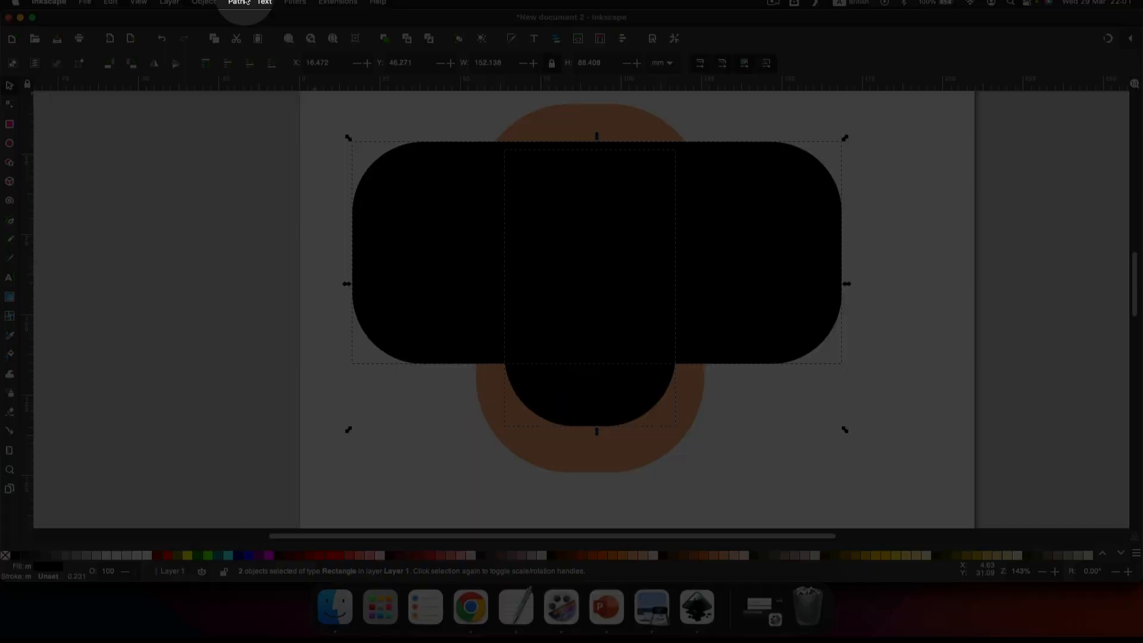
{"action": "left_click", "coordinate": [236, 3]}
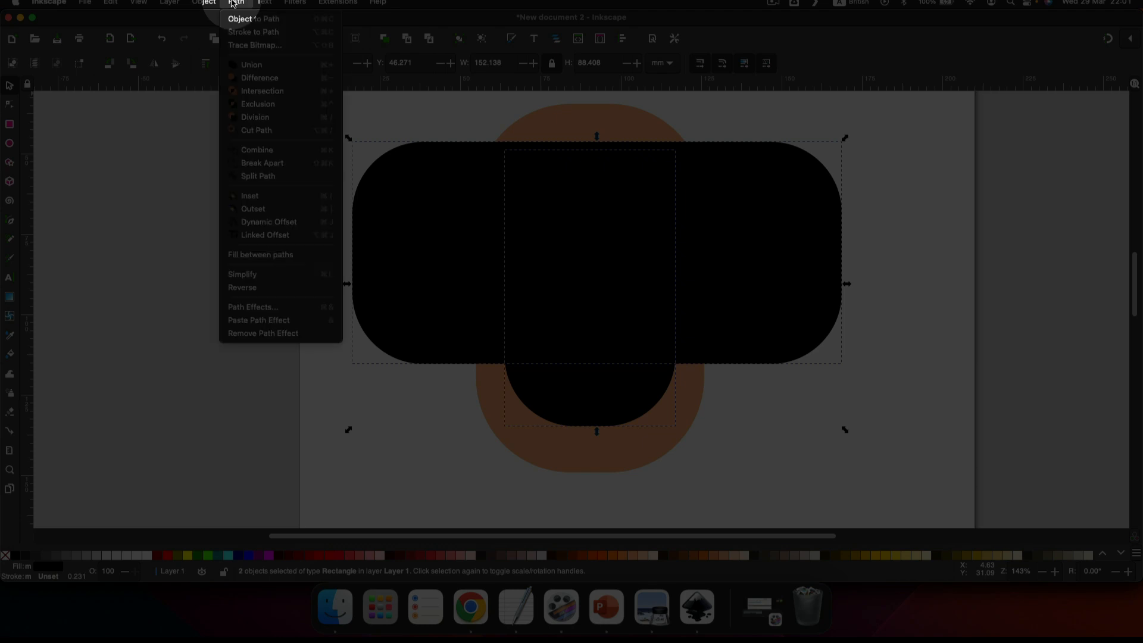
{"action": "left_click", "coordinate": [269, 79]}
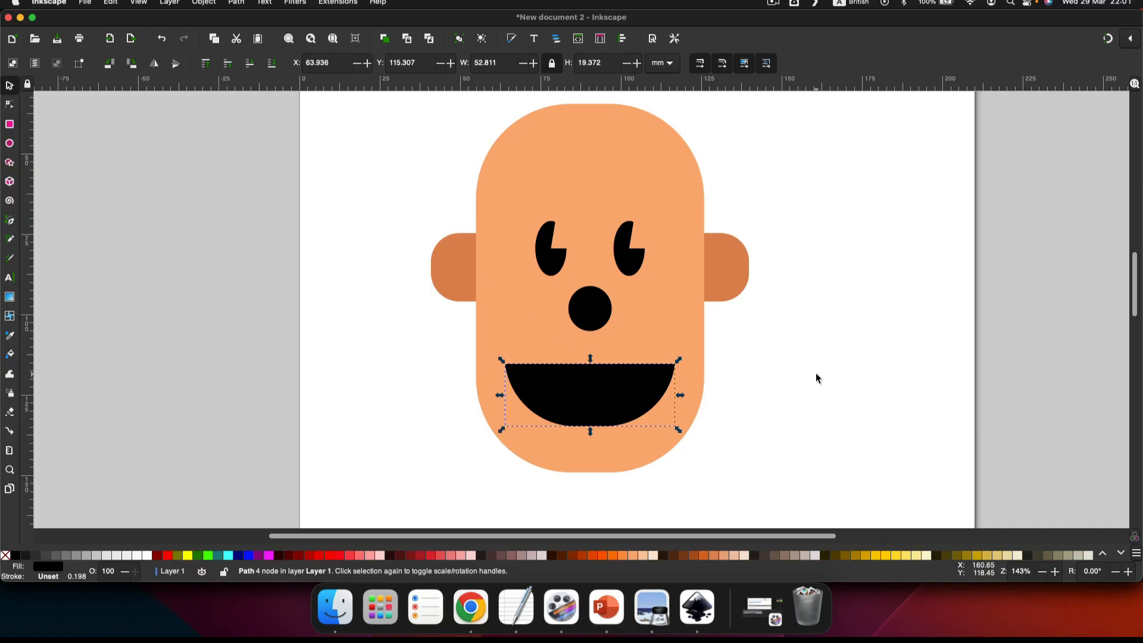
{"action": "key", "text": "Escape"}
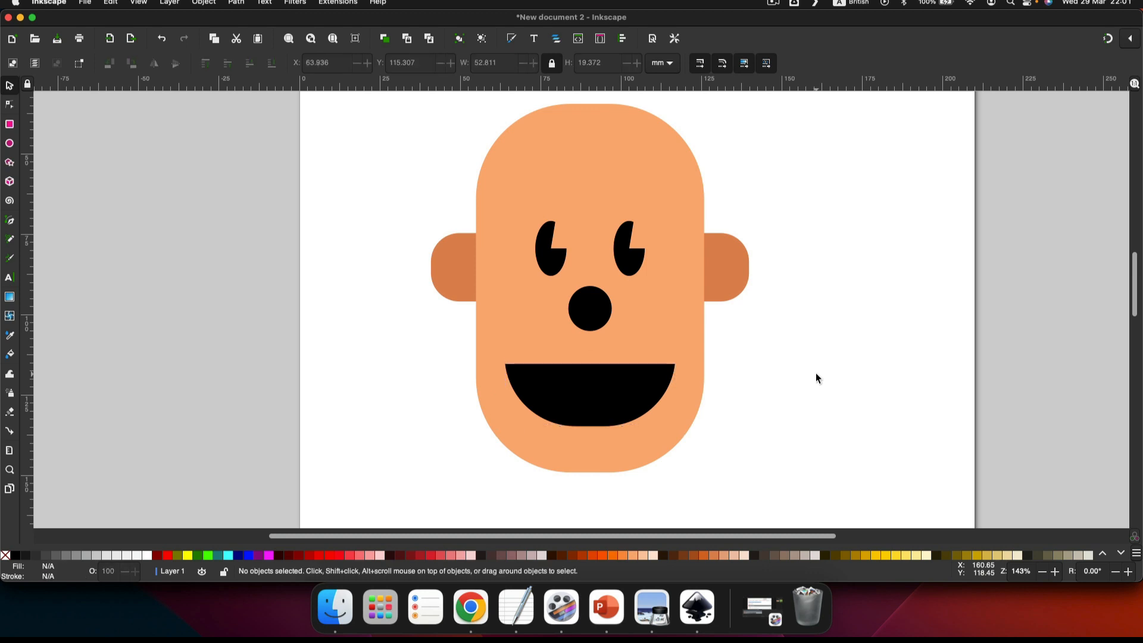
Duplicate the mouth twice, placing both copies off the page beside the face, and fill the second copy with dark red.
{"action": "left_click", "coordinate": [587, 391]}
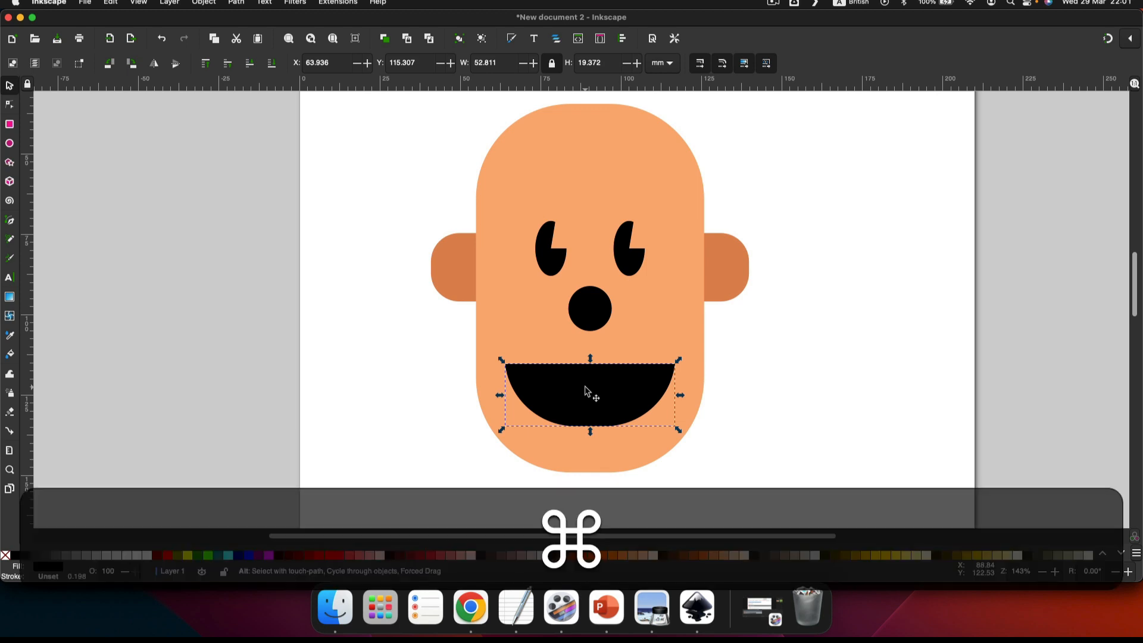
{"action": "key", "text": "super+d"}
{"action": "left_click_drag", "start_coordinate": [589, 388], "coordinate": [146, 361]}
{"action": "key", "text": "super+d"}
{"action": "left_click", "coordinate": [302, 556]}
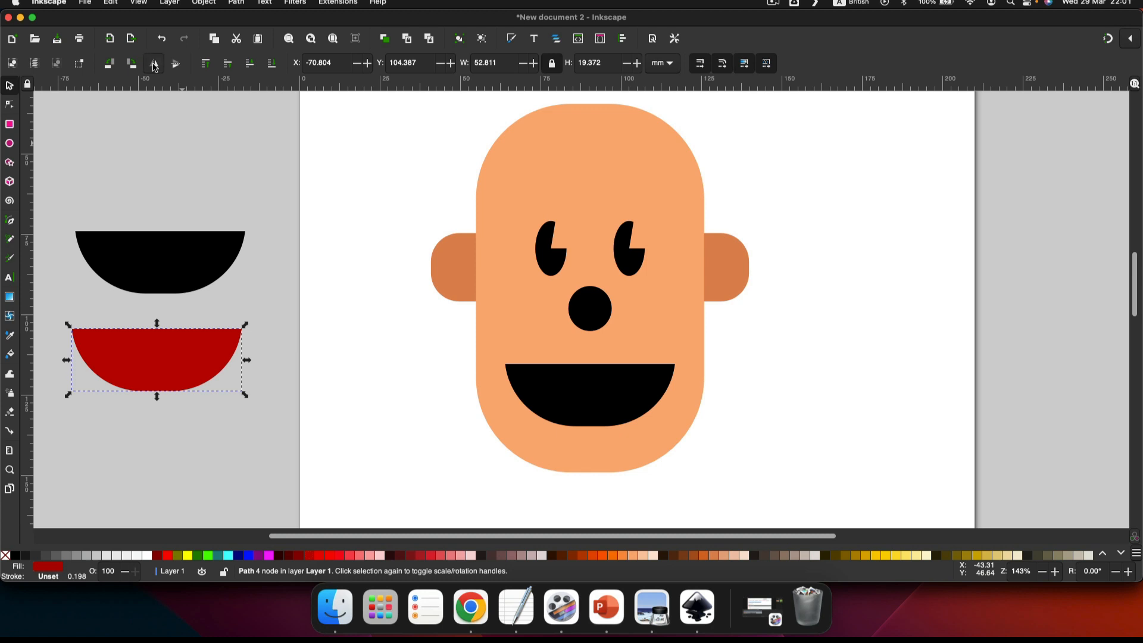
Flip the red copy vertically and lay it over the lower part of the black copy.
{"action": "left_click", "coordinate": [174, 64]}
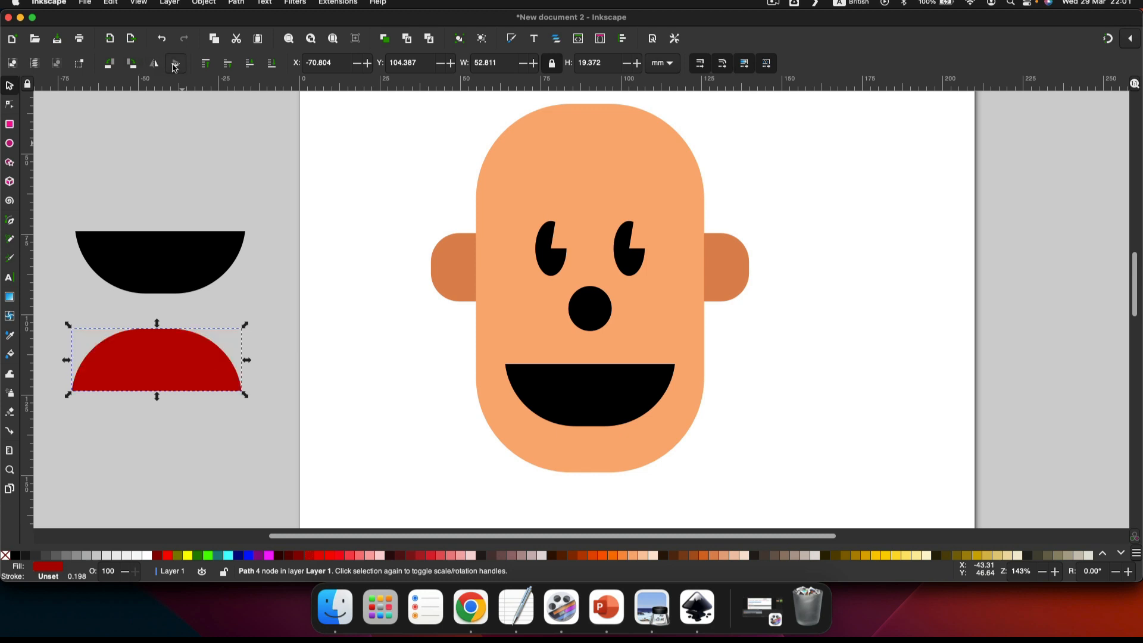
{"action": "left_click_drag", "start_coordinate": [131, 355], "coordinate": [133, 275]}
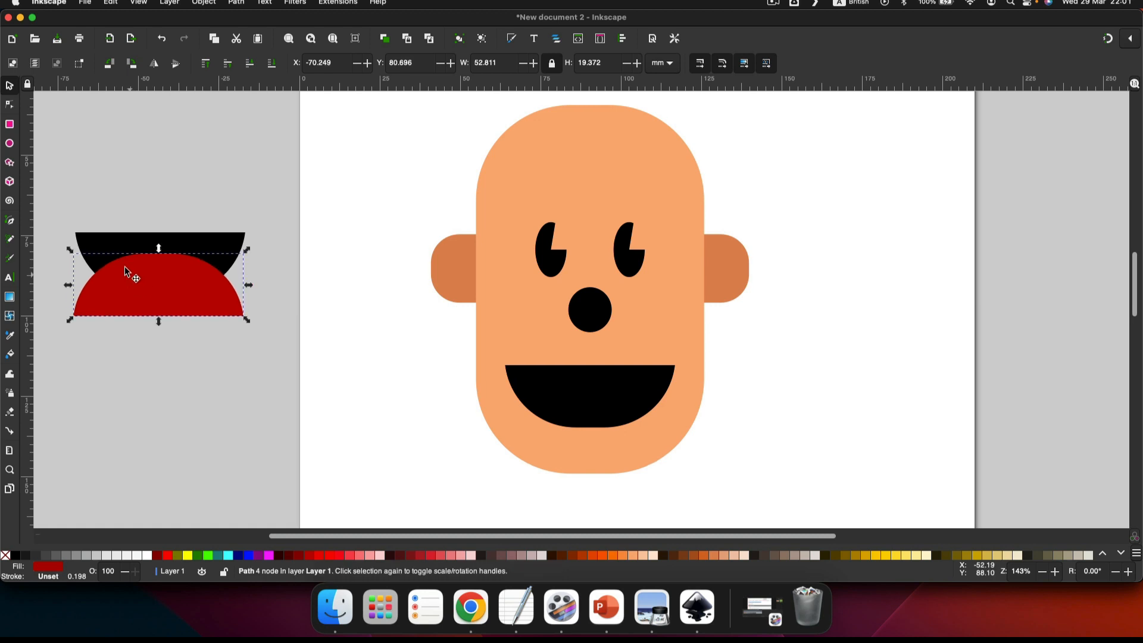
Centre the red copy on the black copy's vertical axis, aligned relative to the first selected object.
{"action": "left_click", "coordinate": [110, 244]}
{"action": "key", "text": "shift"}
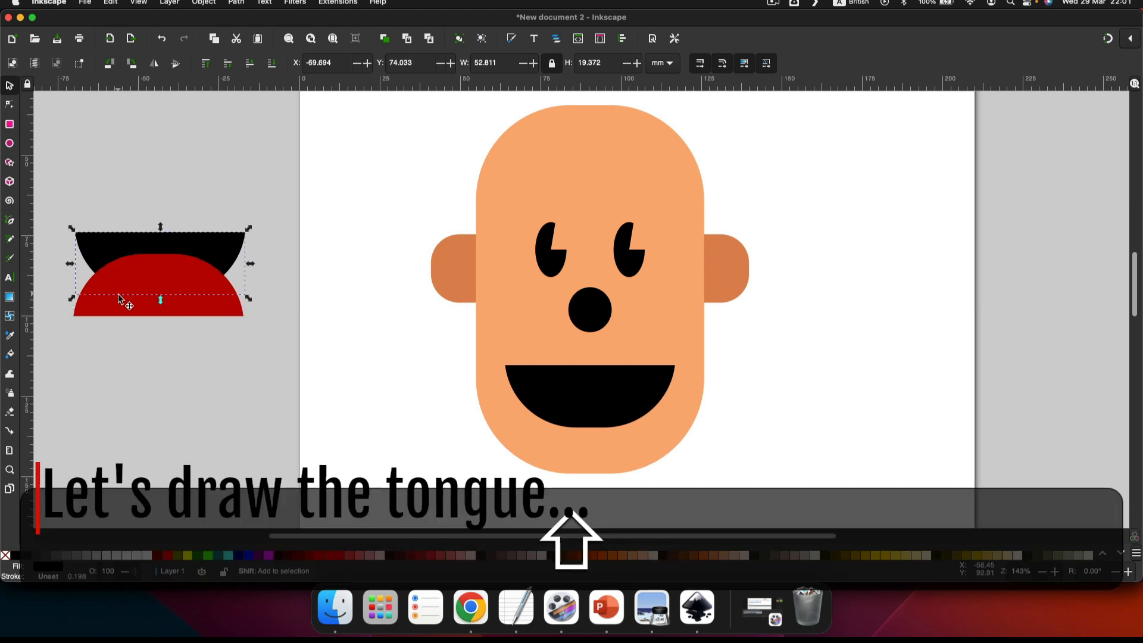
{"action": "left_click", "coordinate": [117, 309], "text": "shift"}
{"action": "left_click", "coordinate": [622, 38]}
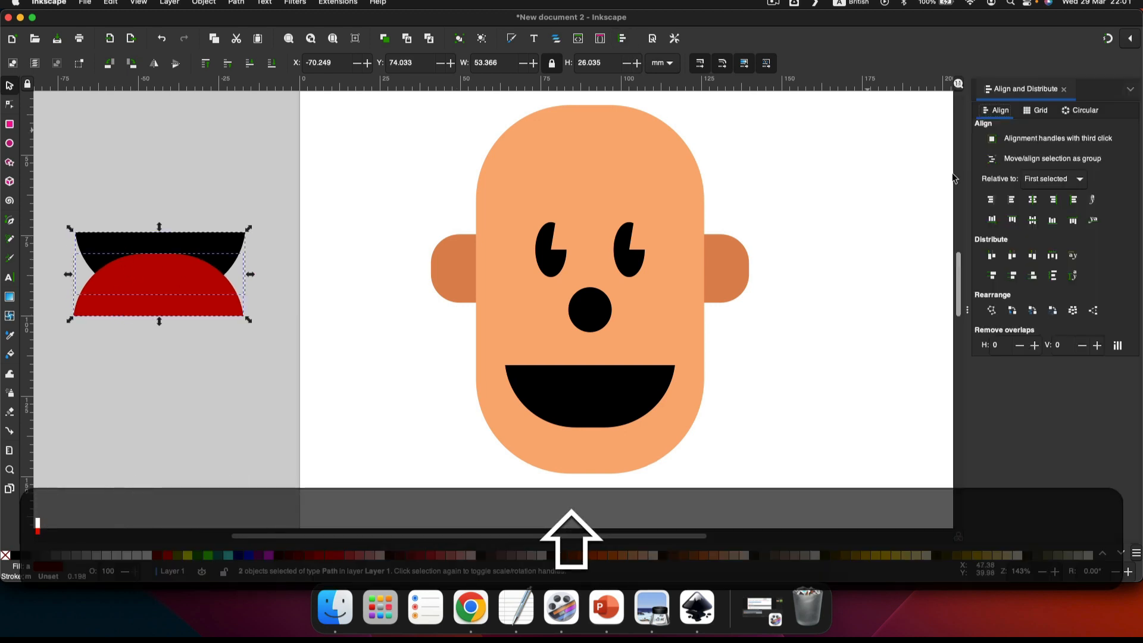
{"action": "left_click", "coordinate": [1034, 200]}
{"action": "left_click", "coordinate": [173, 370]}
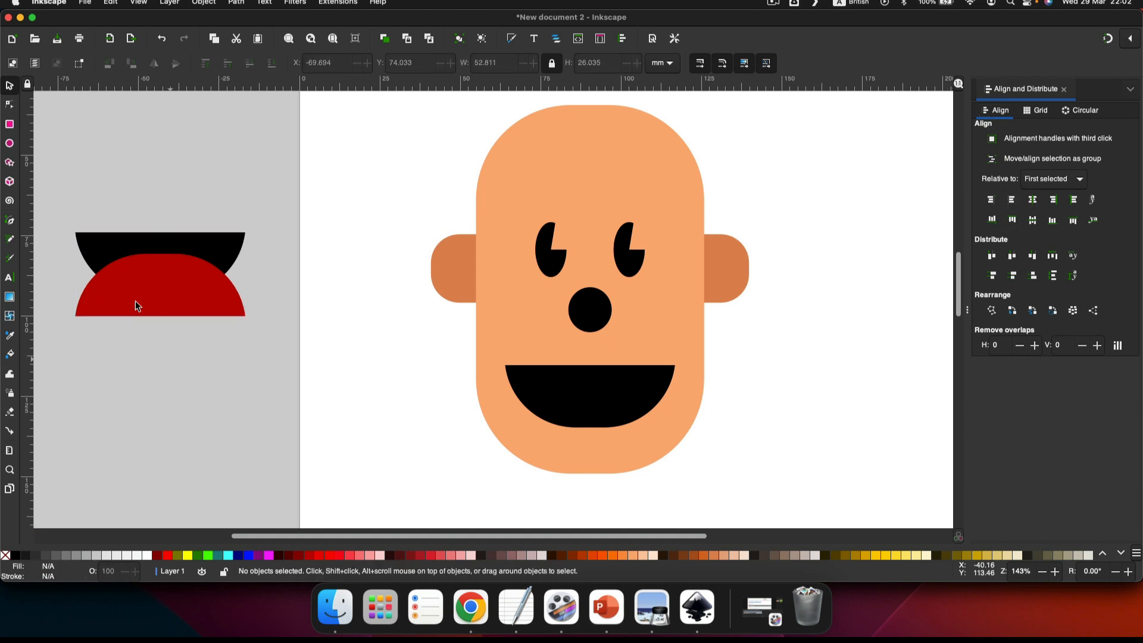
Intersect the black and red copies into a tongue shape and fill it with dark red.
{"action": "scroll", "coordinate": [83, 212], "scroll_direction": "up", "scroll_amount": 5}
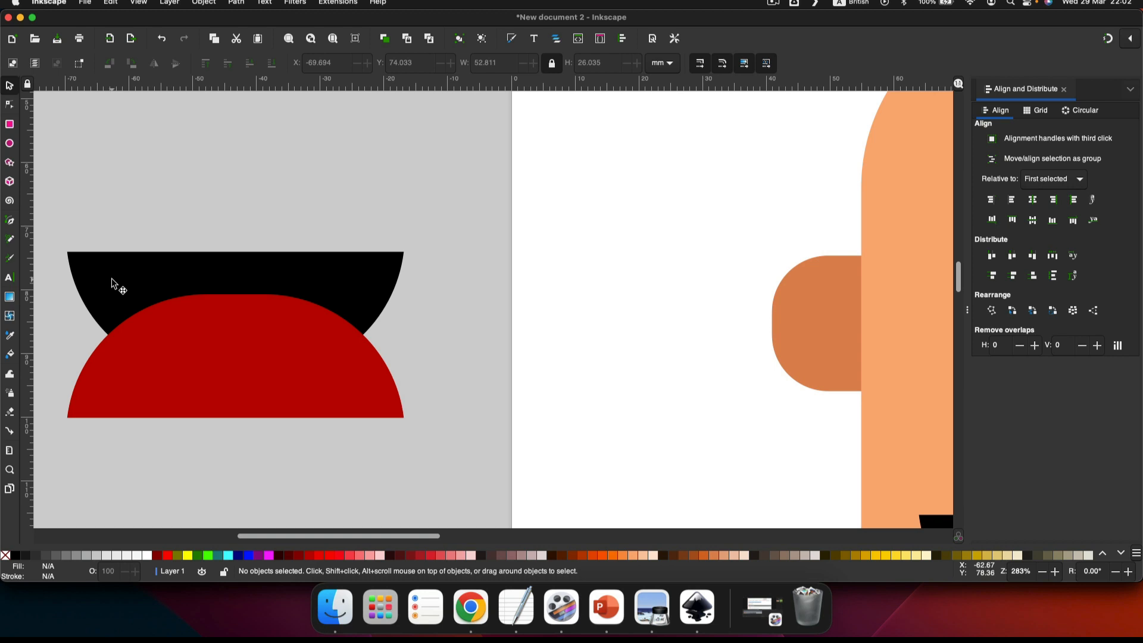
{"action": "left_click", "coordinate": [113, 283]}
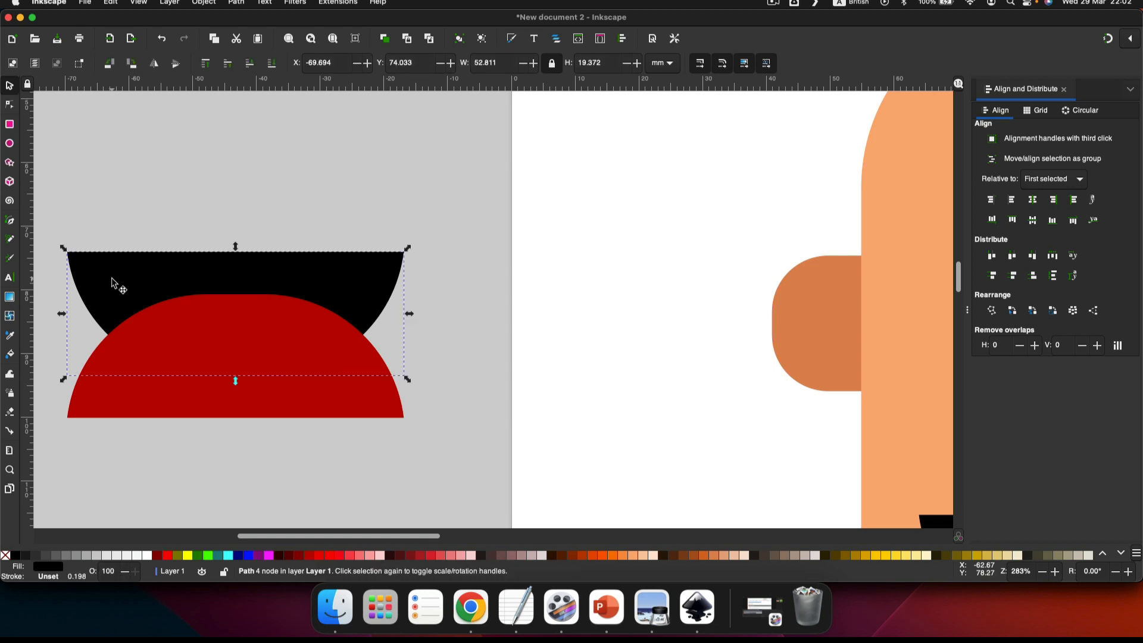
{"action": "key", "text": "shift"}
{"action": "left_click", "coordinate": [145, 397], "text": "shift"}
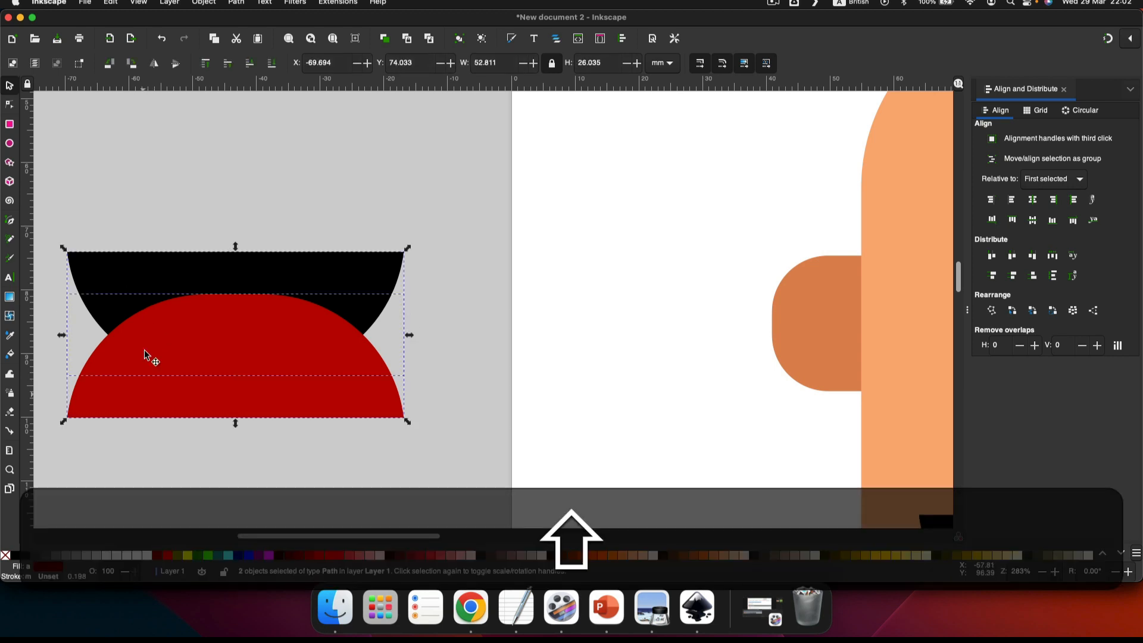
{"action": "left_click", "coordinate": [235, 5]}
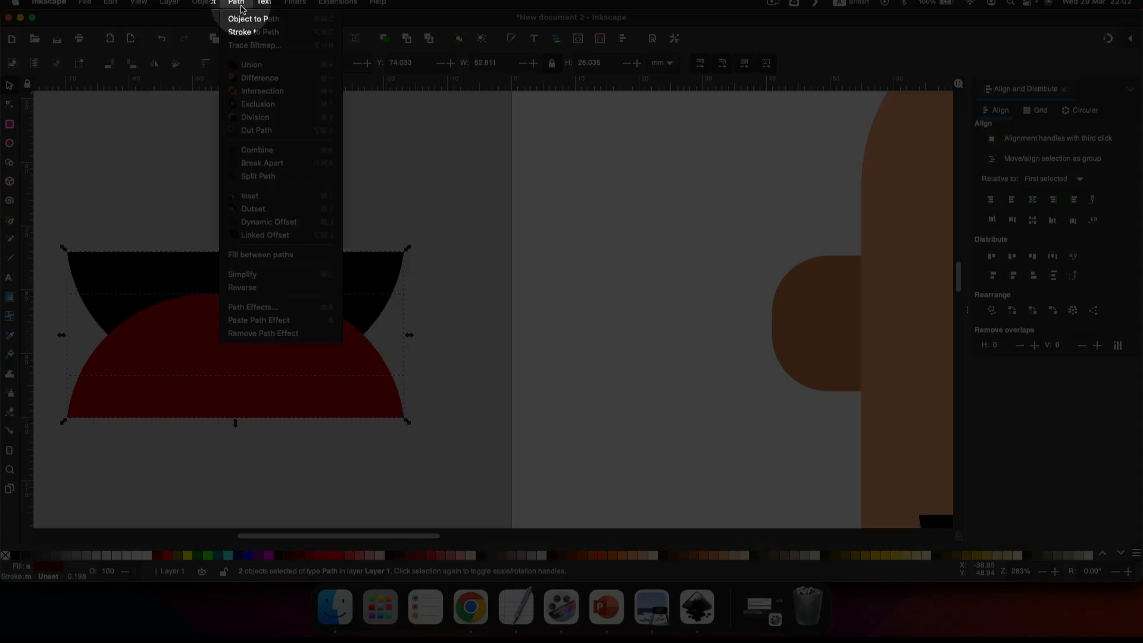
{"action": "left_click", "coordinate": [258, 94]}
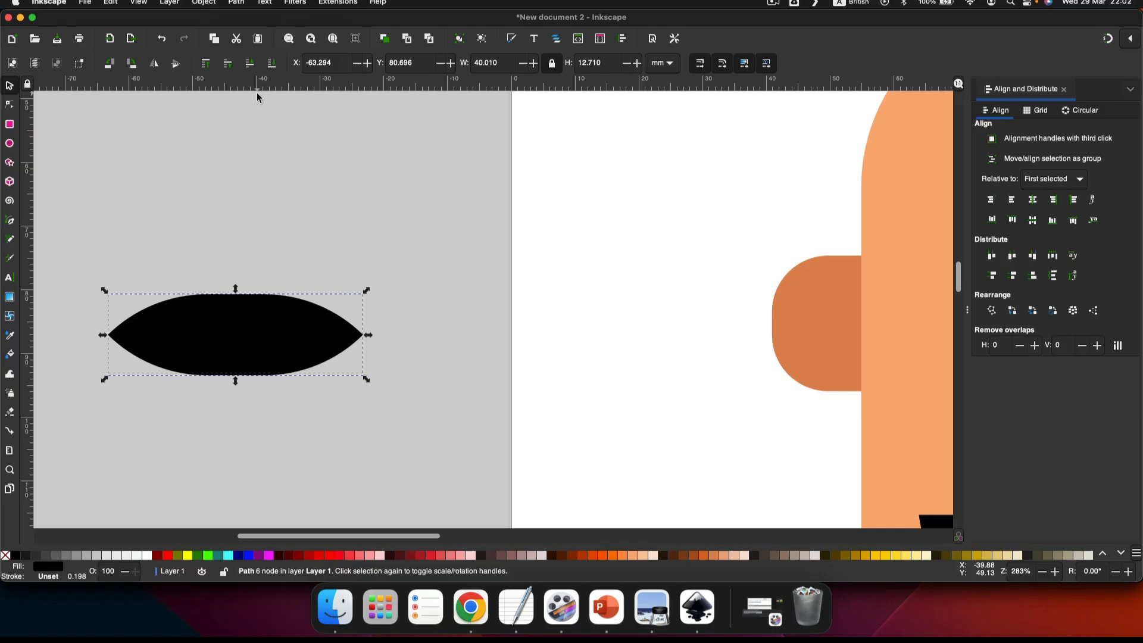
{"action": "left_click", "coordinate": [301, 555]}
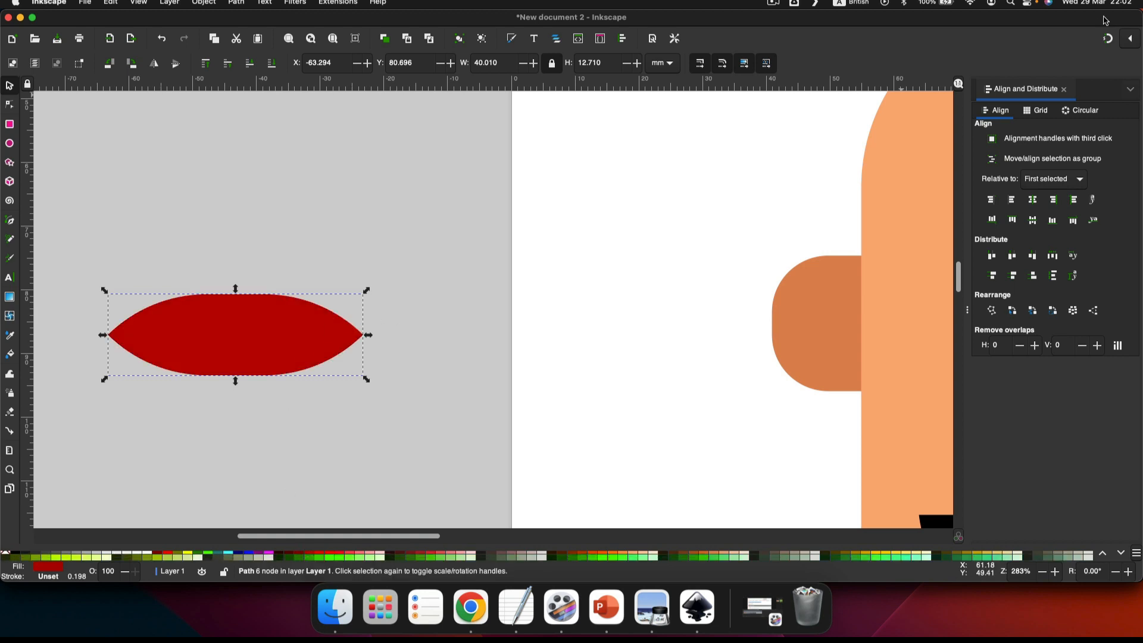
Close the alignment settings and move the red tongue onto the lower part of the mouth on the face.
{"action": "left_click", "coordinate": [1064, 89]}
{"action": "scroll", "coordinate": [685, 245], "scroll_direction": "right", "scroll_amount": 3}
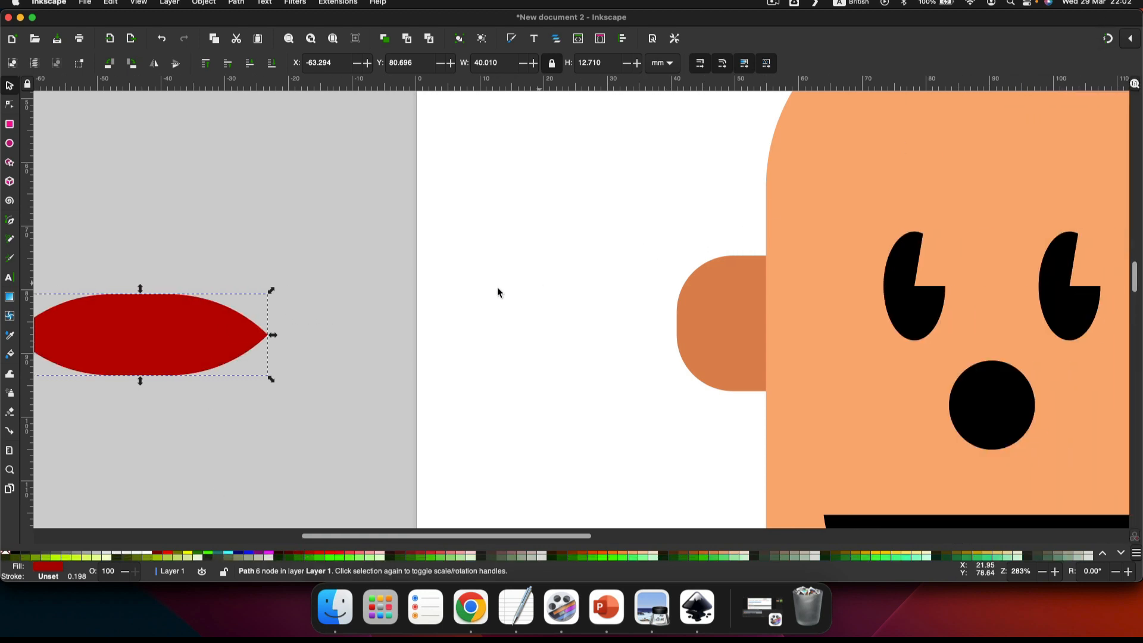
{"action": "scroll", "coordinate": [470, 292], "scroll_direction": "down", "scroll_amount": 2}
{"action": "left_click_drag", "start_coordinate": [314, 316], "coordinate": [716, 438]}
Fine-tune the tongue's position so its lower edge and corners match the curve of the mouth.
{"action": "scroll", "coordinate": [716, 437], "scroll_direction": "up", "scroll_amount": 4}
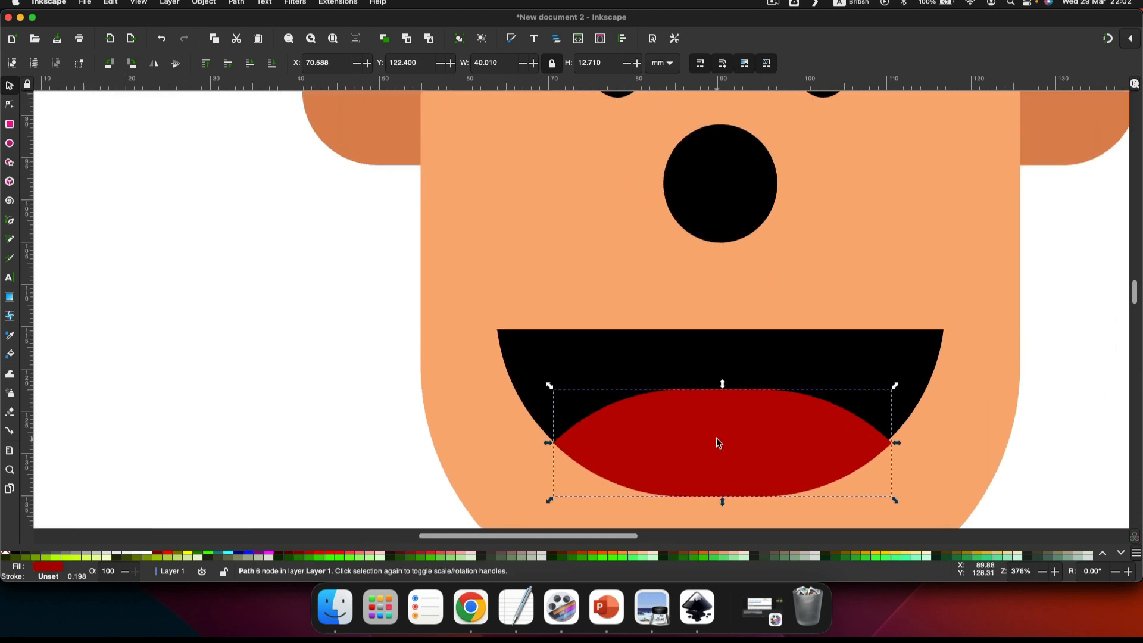
{"action": "scroll", "coordinate": [730, 440], "scroll_direction": "right", "scroll_amount": 1}
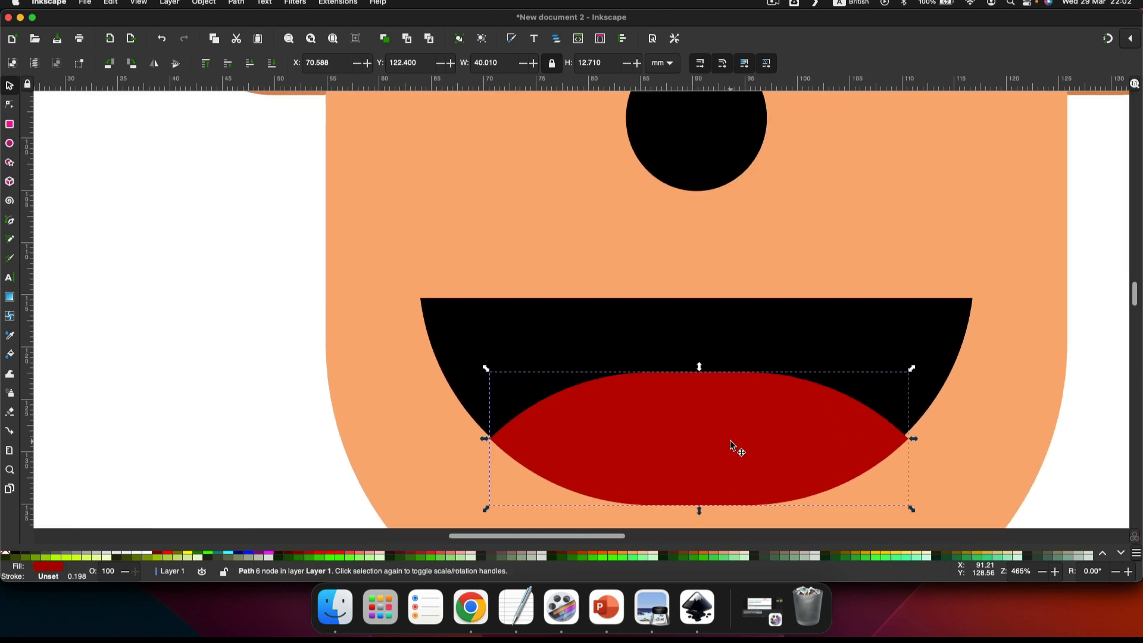
{"action": "scroll", "coordinate": [730, 441], "scroll_direction": "up", "scroll_amount": 3}
{"action": "scroll", "coordinate": [723, 435], "scroll_direction": "down", "scroll_amount": 2}
{"action": "scroll", "coordinate": [723, 435], "scroll_direction": "right", "scroll_amount": 2}
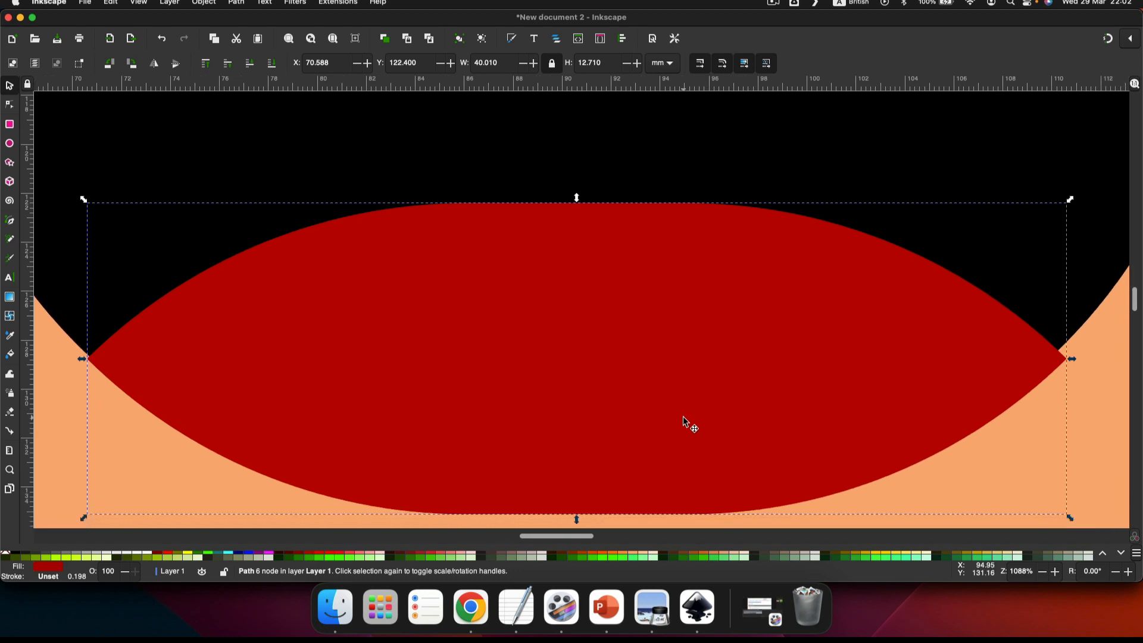
{"action": "key", "text": "Up"}
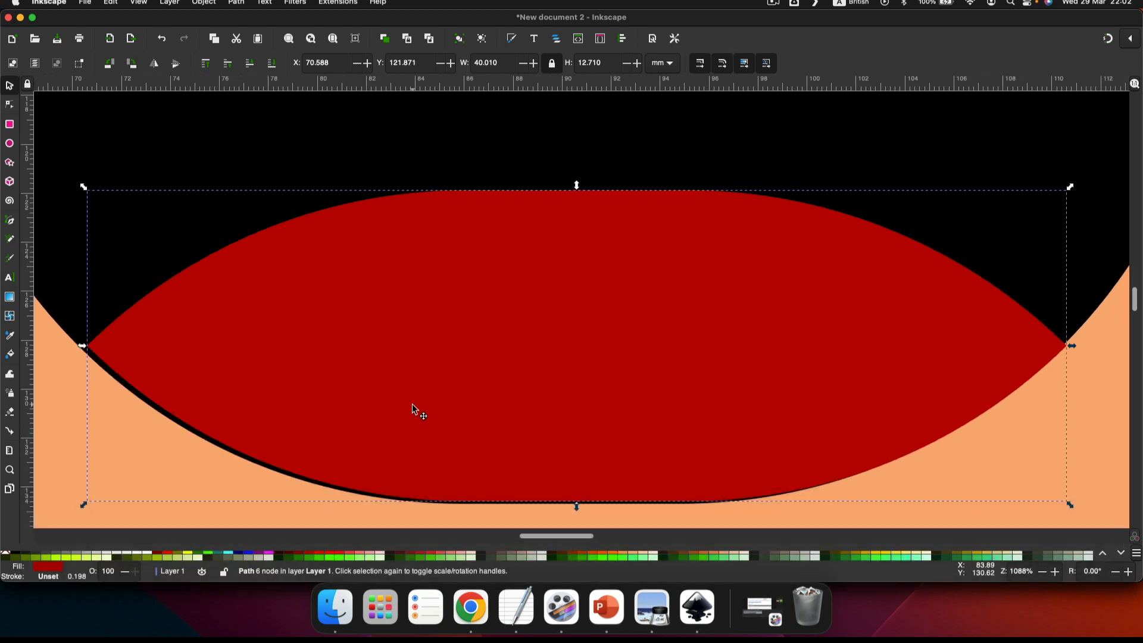
{"action": "left_click_drag", "start_coordinate": [413, 402], "coordinate": [407, 410]}
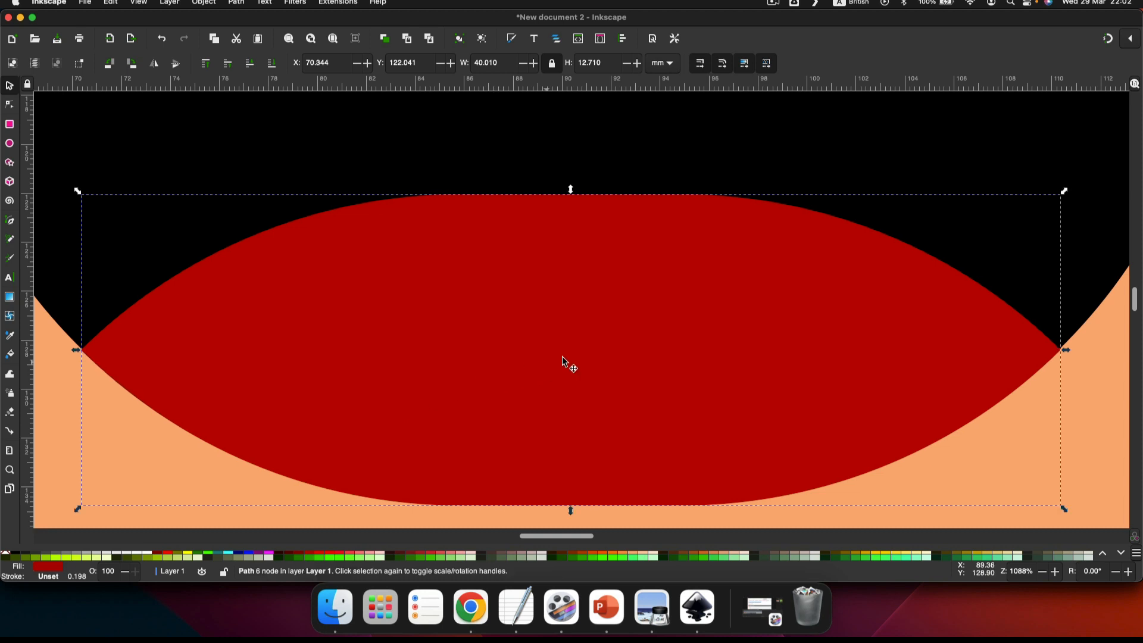
{"action": "scroll", "coordinate": [562, 356], "scroll_direction": "down", "scroll_amount": 5, "text": "ctrl"}
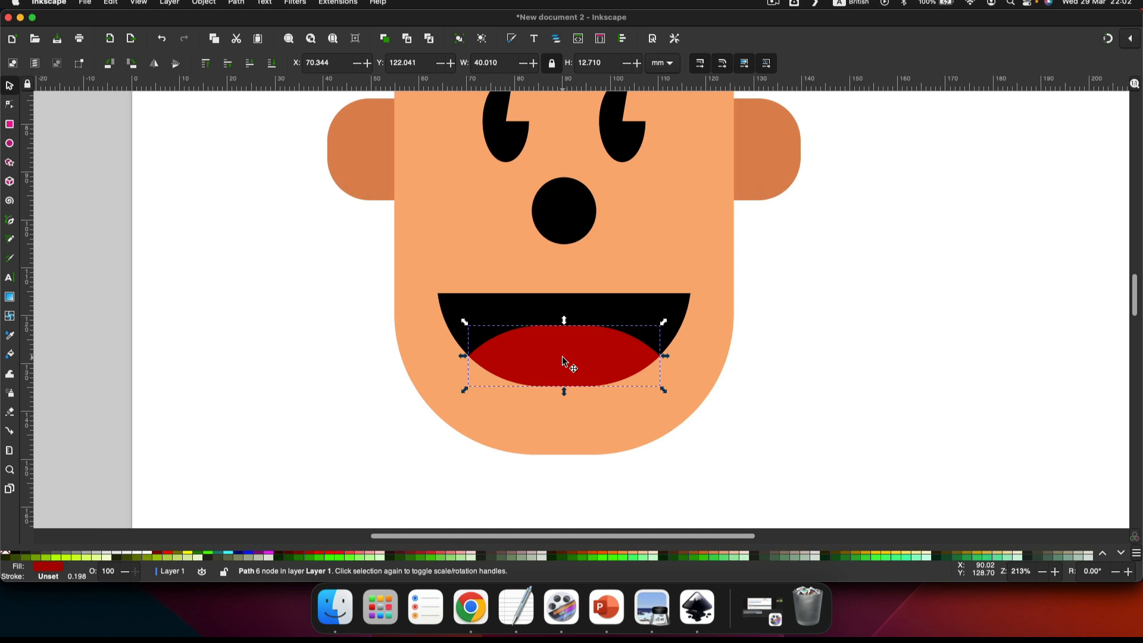
{"action": "scroll", "coordinate": [562, 356], "scroll_direction": "down", "scroll_amount": 1, "text": "ctrl"}
Add the Corners (Fillet/Chamfer) path effect to the black mouth.
{"action": "left_click", "coordinate": [498, 312]}
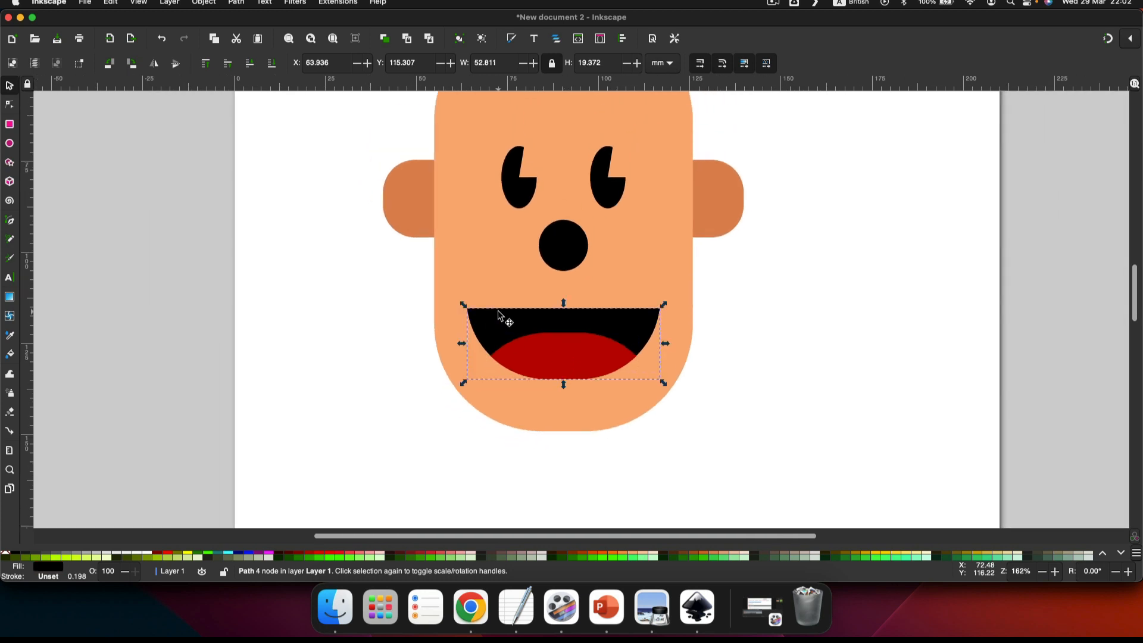
{"action": "scroll", "coordinate": [503, 315], "scroll_direction": "up", "scroll_amount": 4, "text": "ctrl"}
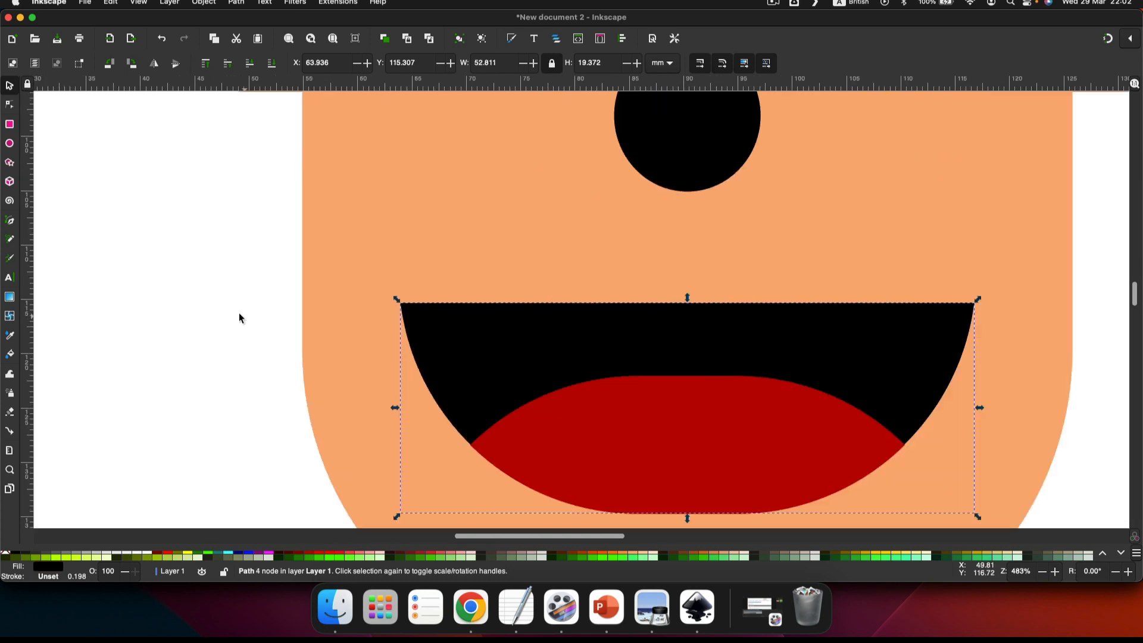
{"action": "left_click", "coordinate": [240, 315]}
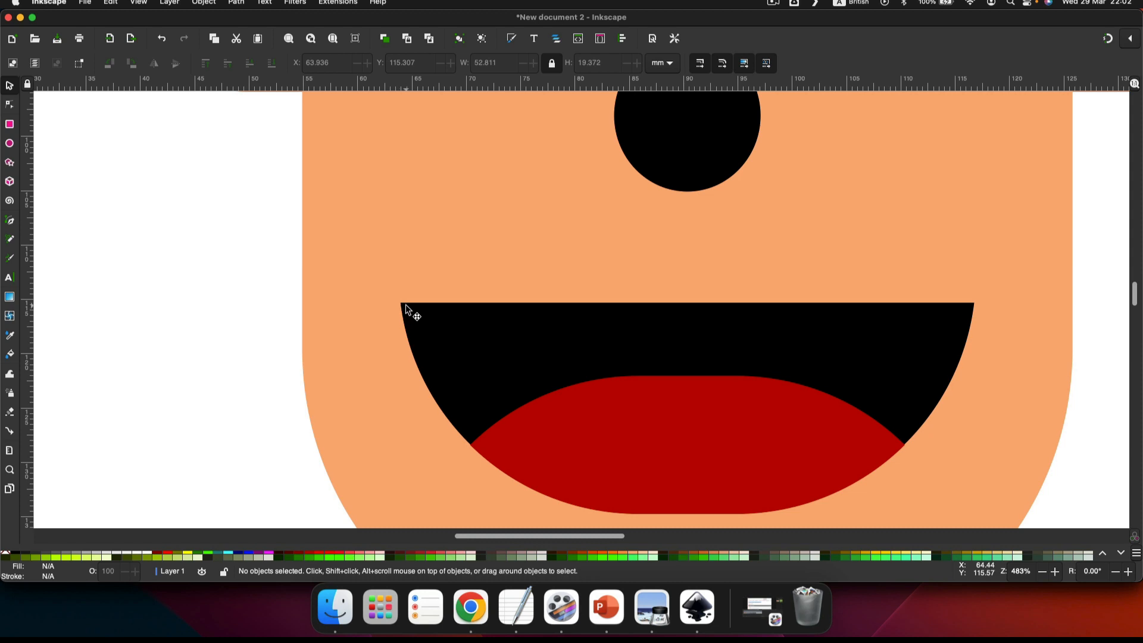
{"action": "left_click", "coordinate": [494, 322]}
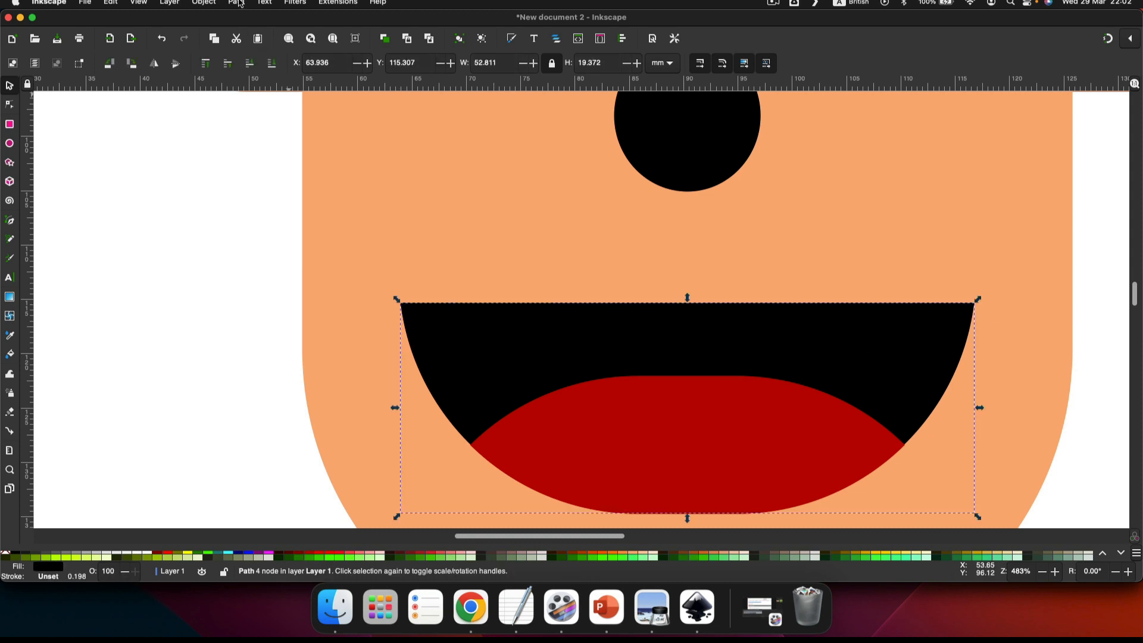
{"action": "left_click", "coordinate": [239, 2]}
{"action": "left_click", "coordinate": [256, 308]}
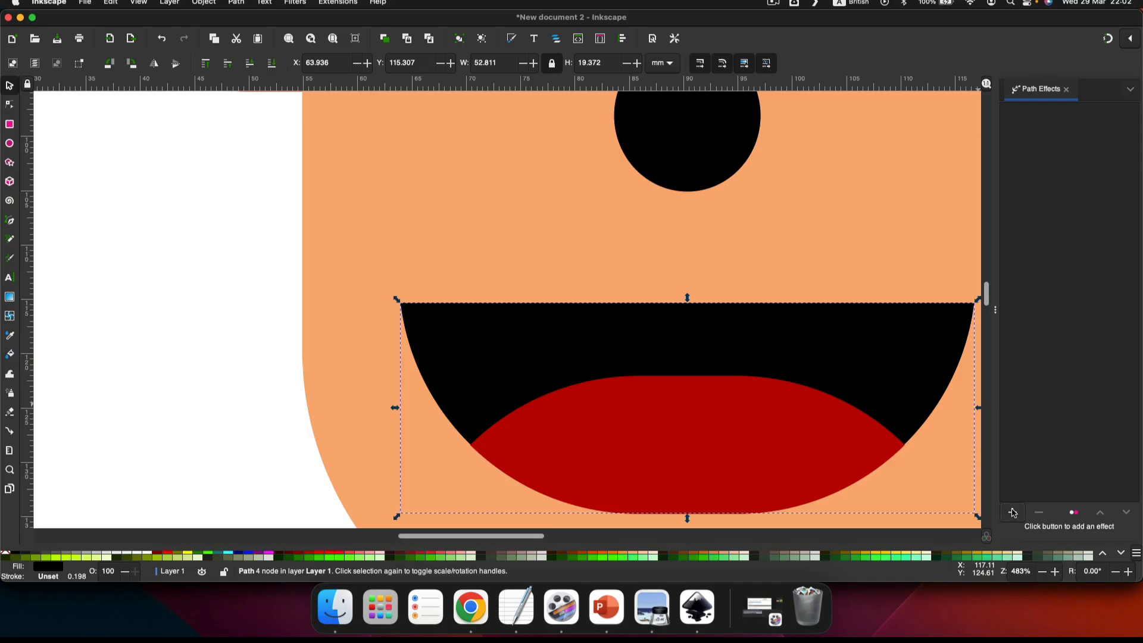
{"action": "left_click", "coordinate": [1013, 513]}
{"action": "left_click", "coordinate": [221, 274]}
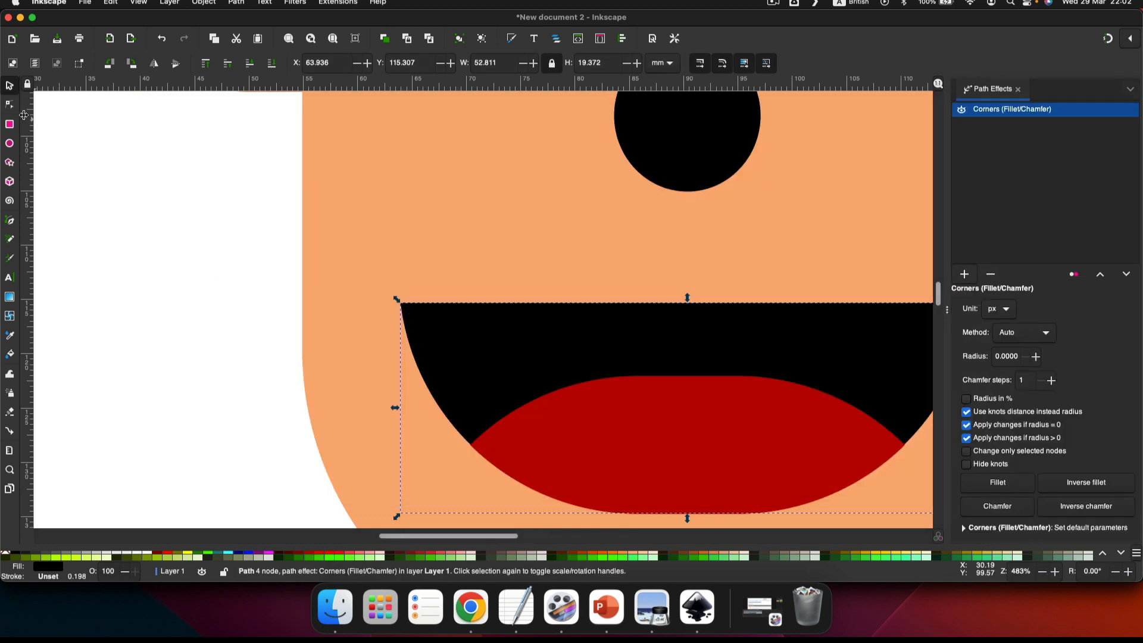
Round the mouth's upper-left corner by pulling its fillet knot inward along the straight top edge.
{"action": "left_click", "coordinate": [12, 108]}
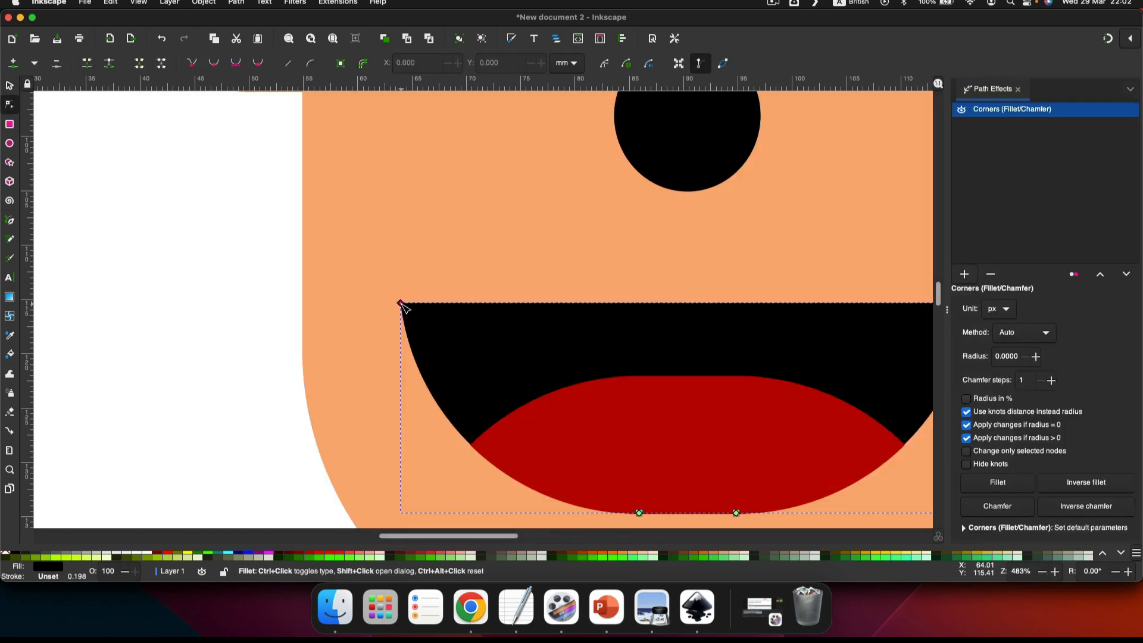
{"action": "left_click_drag", "start_coordinate": [402, 305], "coordinate": [446, 310]}
{"action": "scroll", "coordinate": [613, 294], "scroll_direction": "right", "scroll_amount": 8}
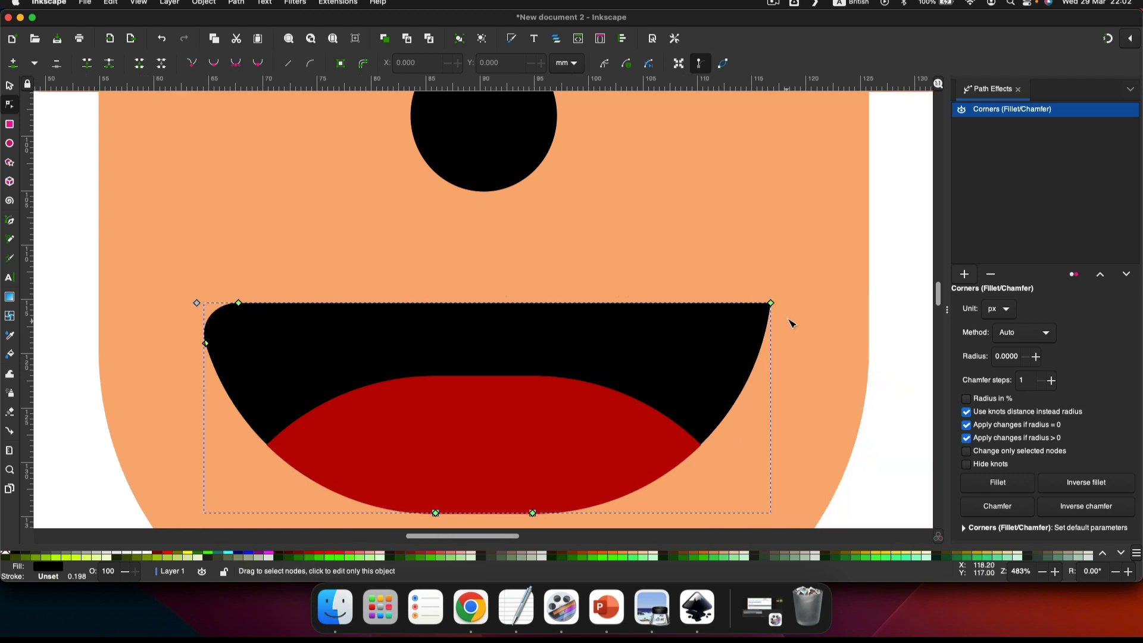
Round the mouth's upper-right corner by pulling its fillet knot inward along the straight edge and close the path effect settings.
{"action": "left_click_drag", "start_coordinate": [773, 306], "coordinate": [729, 310]}
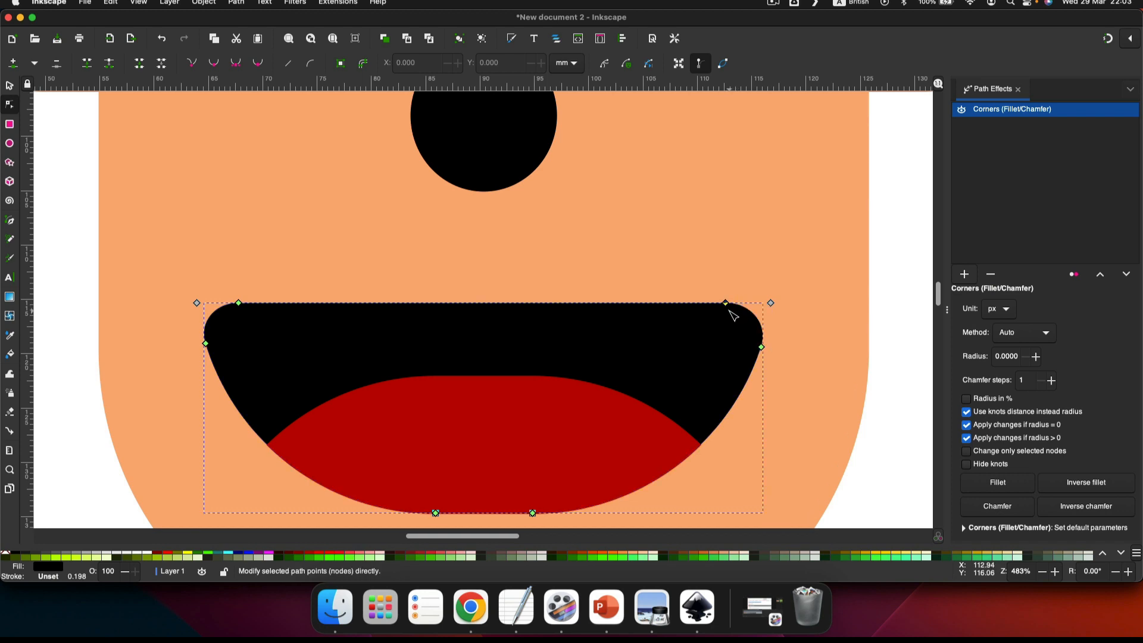
{"action": "left_click", "coordinate": [1019, 90]}
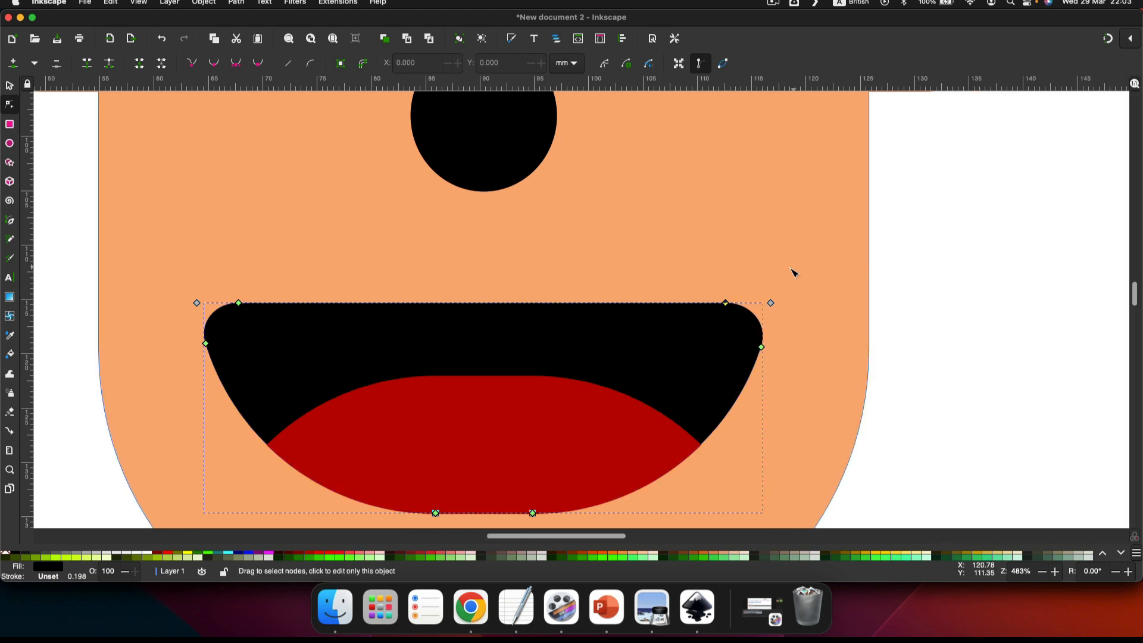
{"action": "left_click", "coordinate": [808, 301]}
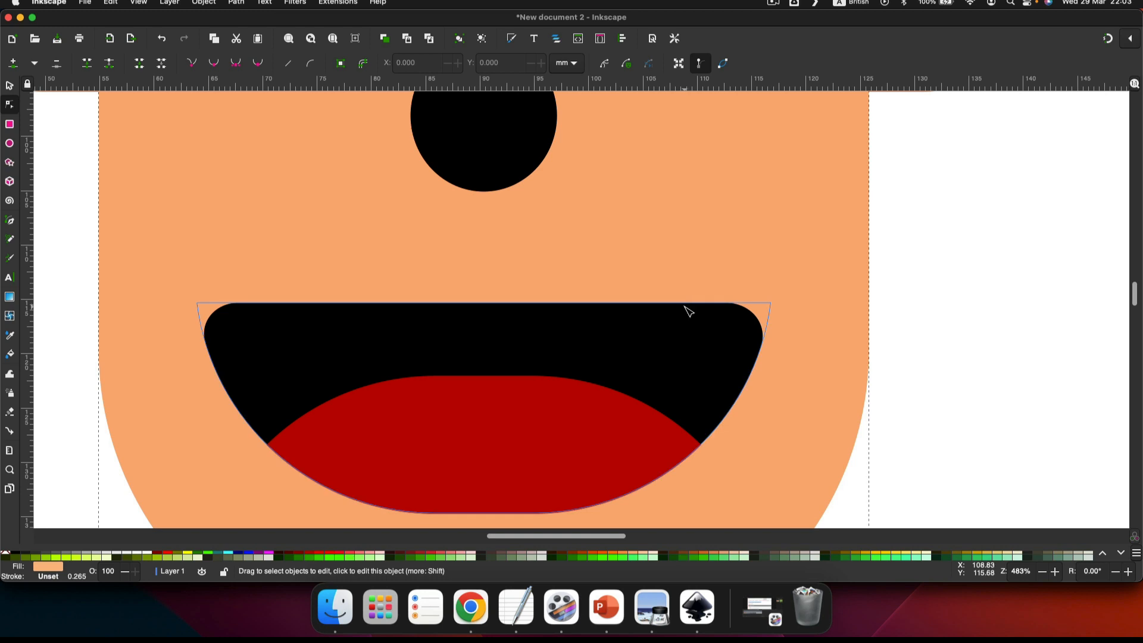
{"action": "scroll", "coordinate": [768, 307], "scroll_direction": "down", "scroll_amount": 3}
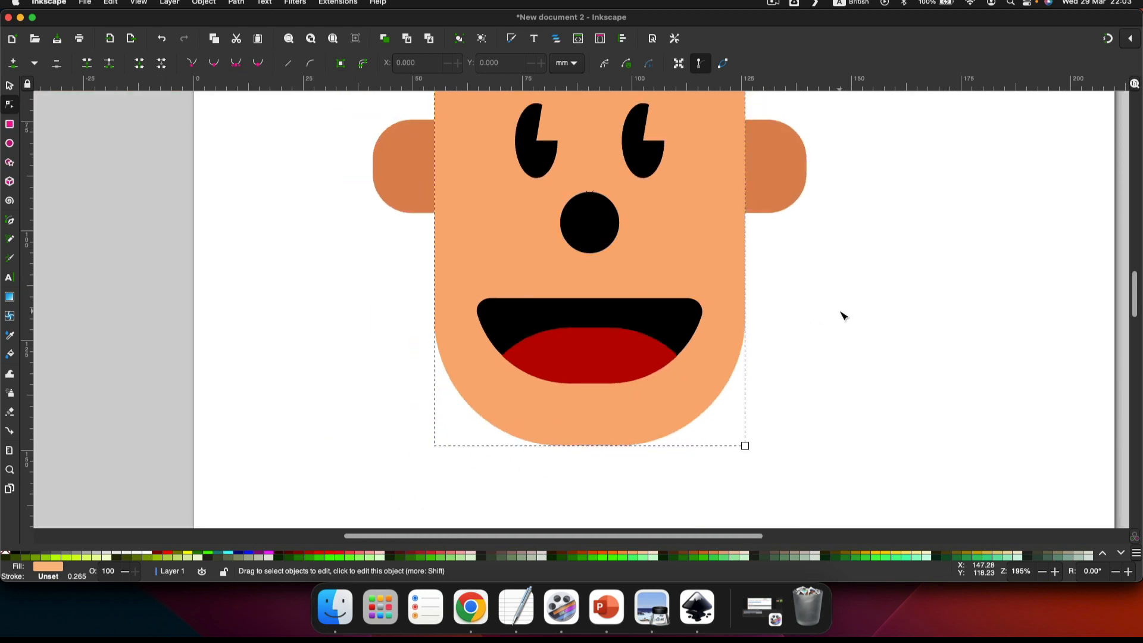
{"action": "scroll", "coordinate": [844, 315], "scroll_direction": "down", "scroll_amount": 1}
{"action": "scroll", "coordinate": [848, 312], "scroll_direction": "up", "scroll_amount": 2}
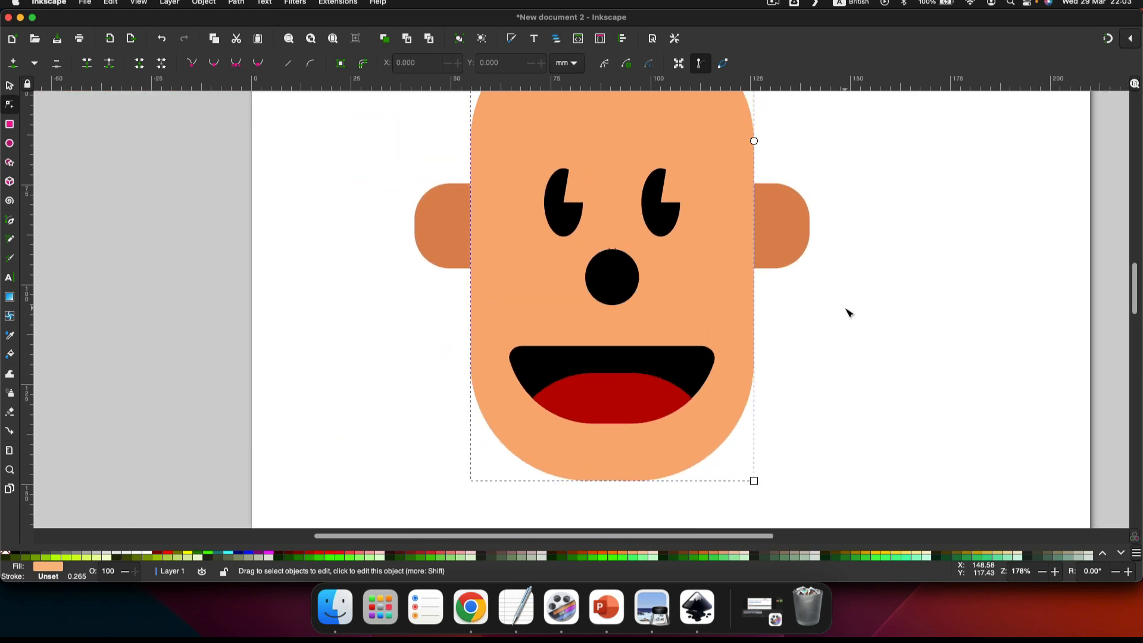
Duplicate the black mouth and move the copy off the page to the left of the face.
{"action": "left_click", "coordinate": [608, 380]}
{"action": "scroll", "coordinate": [631, 375], "scroll_direction": "up", "scroll_amount": 1}
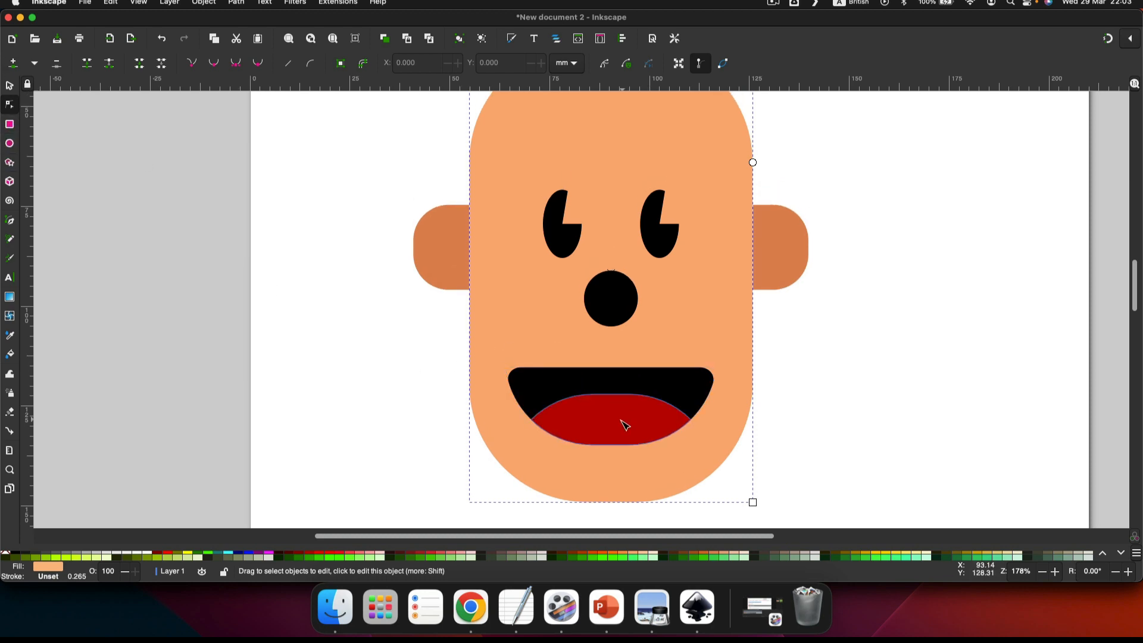
{"action": "left_click", "coordinate": [539, 383]}
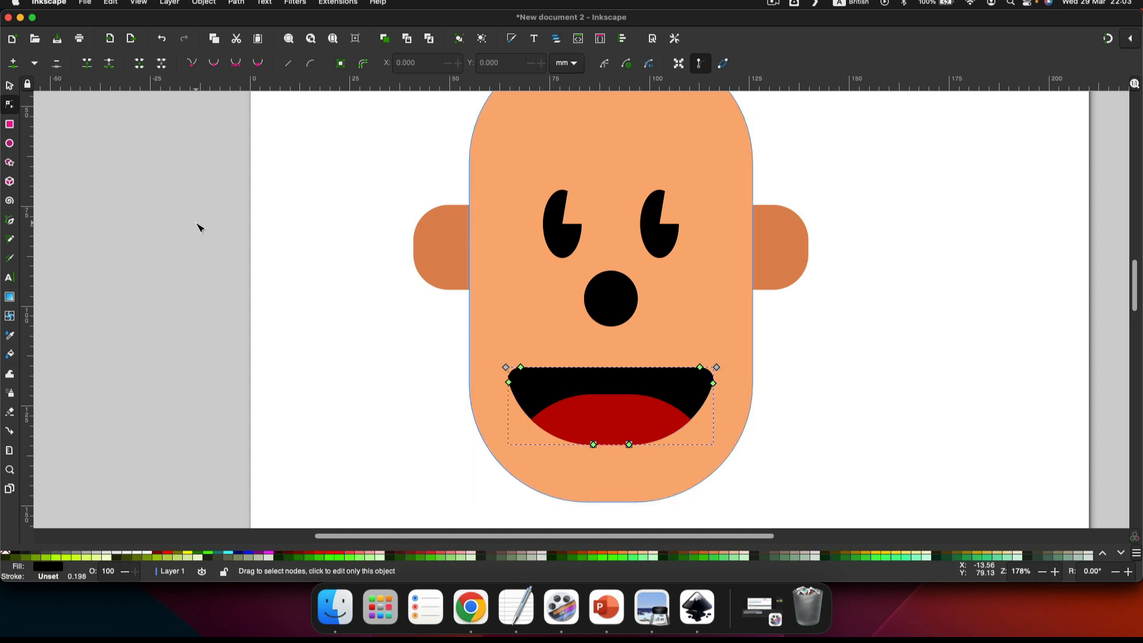
{"action": "left_click", "coordinate": [10, 87]}
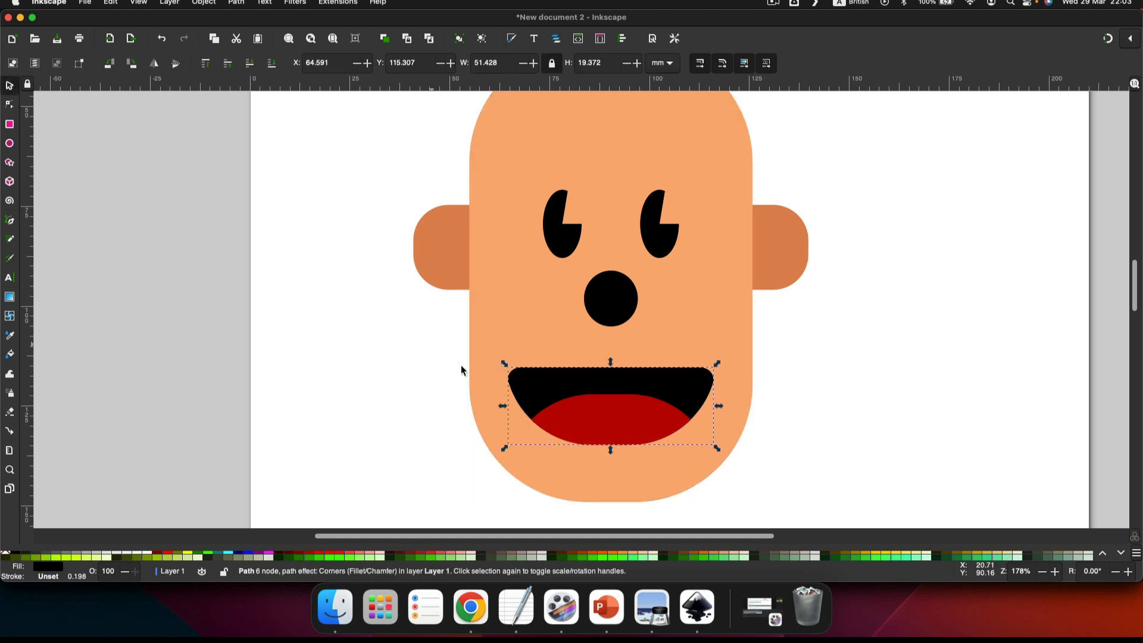
{"action": "key", "text": "super+d"}
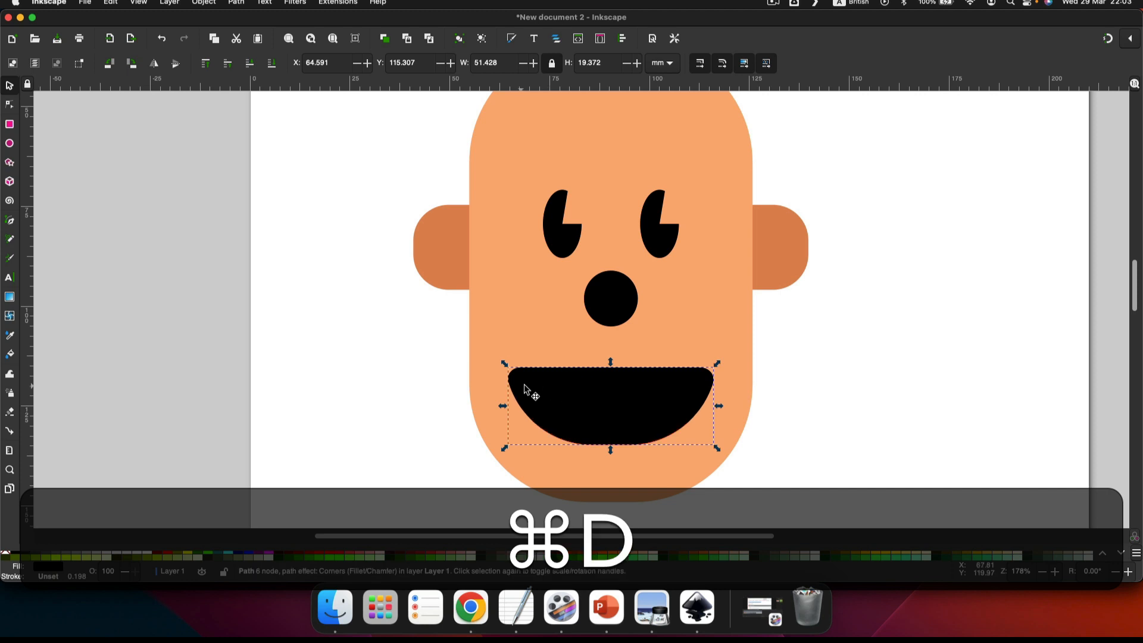
{"action": "left_click_drag", "start_coordinate": [524, 387], "coordinate": [63, 316]}
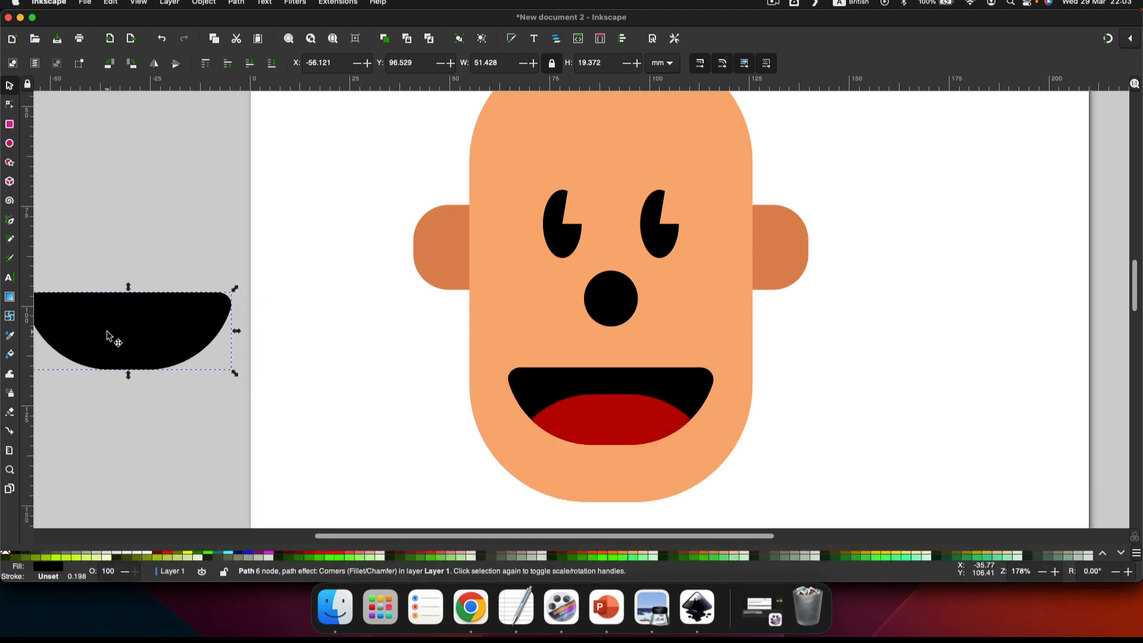
{"action": "scroll", "coordinate": [110, 332], "scroll_direction": "left", "scroll_amount": 5}
Make a second mouth copy directly below the one beside the page and fill it white.
{"action": "left_click_drag", "start_coordinate": [227, 319], "coordinate": [145, 429]}
{"action": "key", "text": "super+d"}
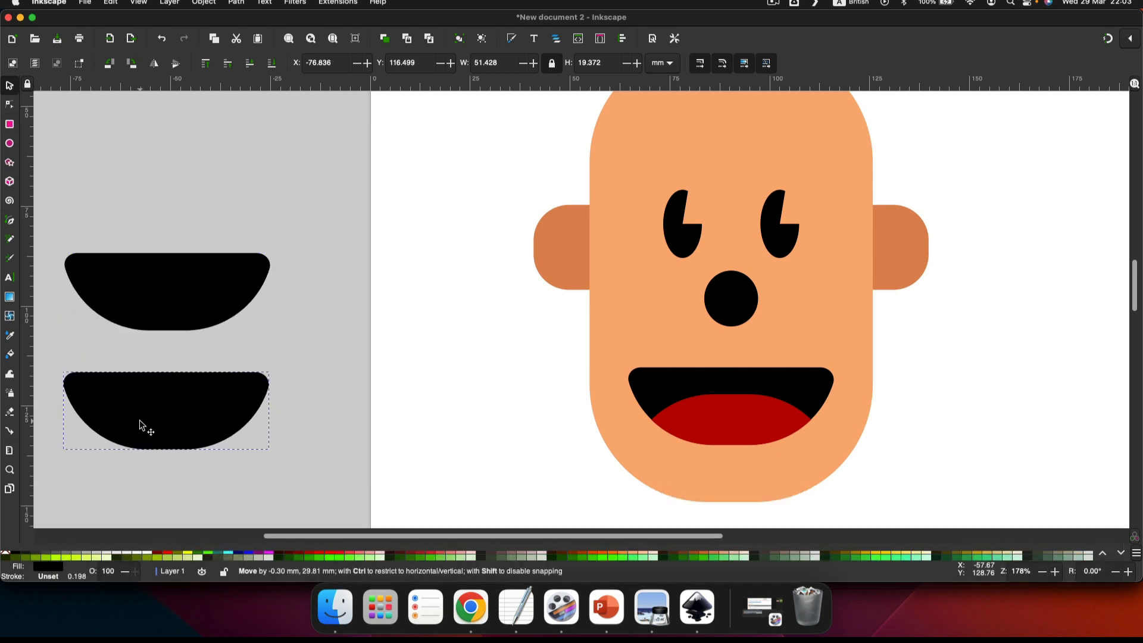
{"action": "scroll", "coordinate": [67, 540], "scroll_direction": "right", "scroll_amount": 3}
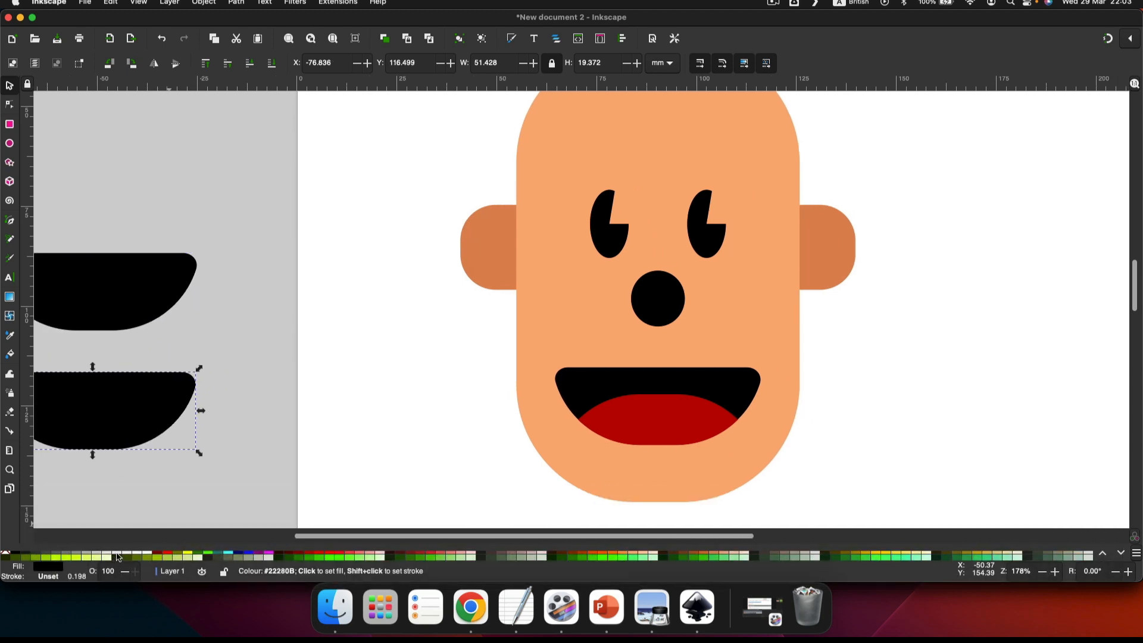
{"action": "left_click", "coordinate": [146, 555]}
{"action": "scroll", "coordinate": [164, 465], "scroll_direction": "left", "scroll_amount": 5}
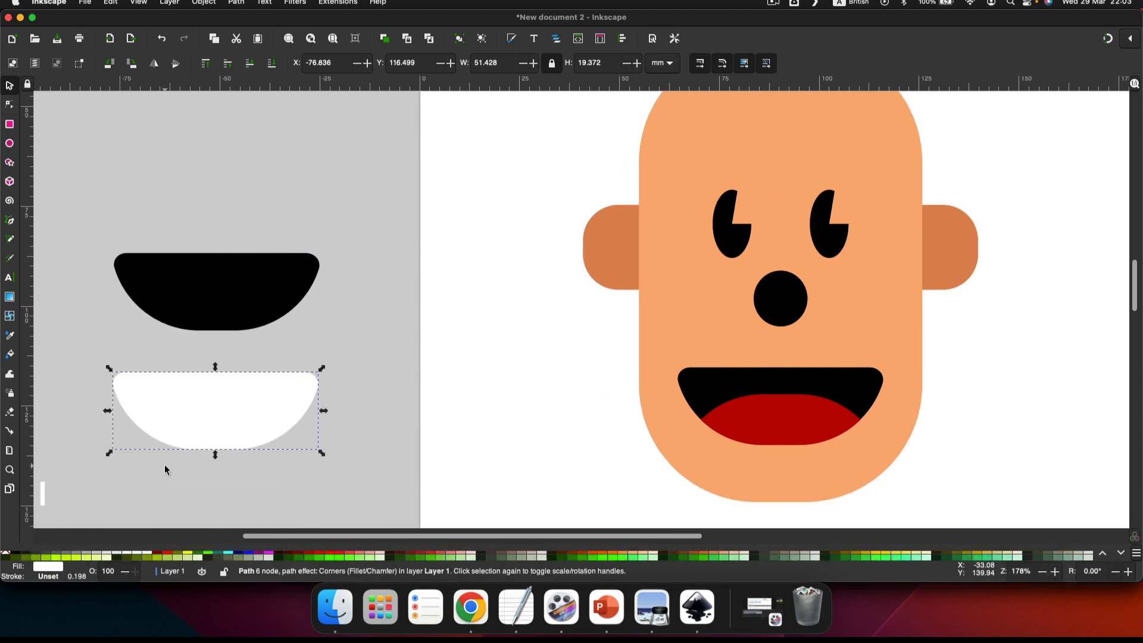
Place the white copy, flipped vertically, above the black one and enlarge it proportionally to about 64.4 × 24.1 mm.
{"action": "left_click", "coordinate": [174, 64]}
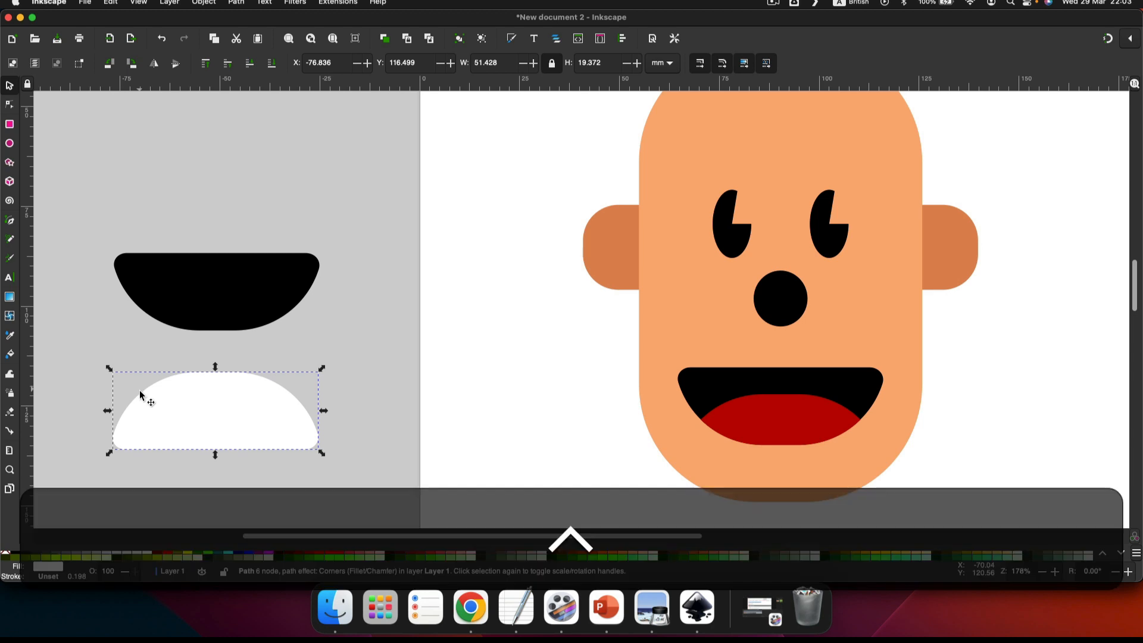
{"action": "left_click_drag", "start_coordinate": [164, 413], "coordinate": [163, 155]}
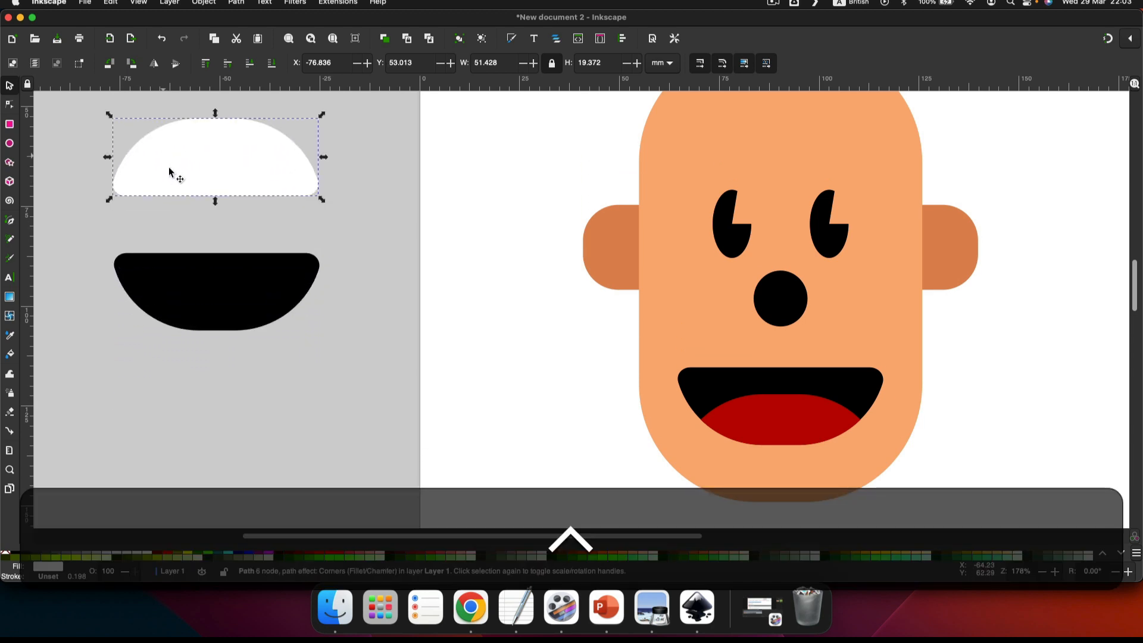
{"action": "left_click_drag", "start_coordinate": [323, 200], "coordinate": [362, 251]}
{"action": "left_click_drag", "start_coordinate": [327, 230], "coordinate": [288, 222]}
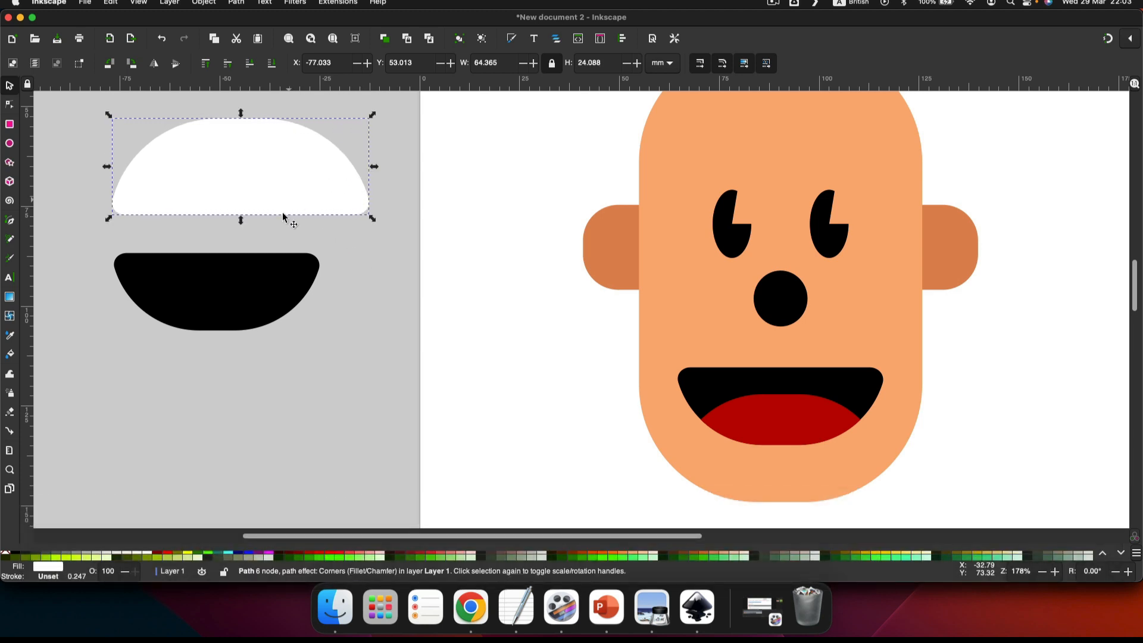
{"action": "right_click", "coordinate": [263, 185]}
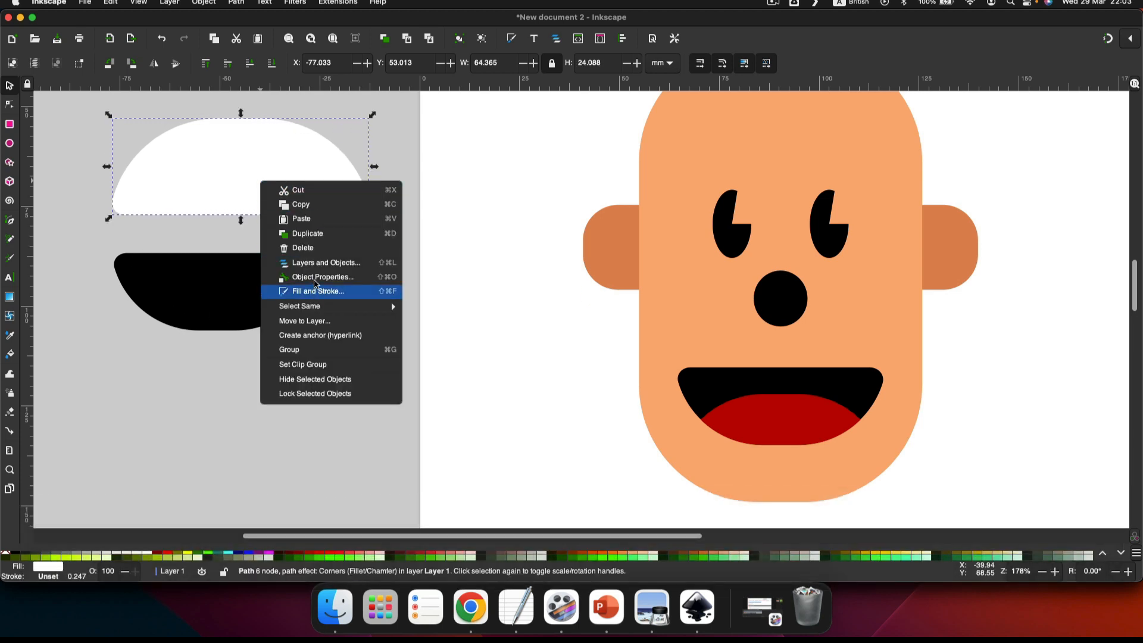
{"action": "left_click", "coordinate": [319, 263]}
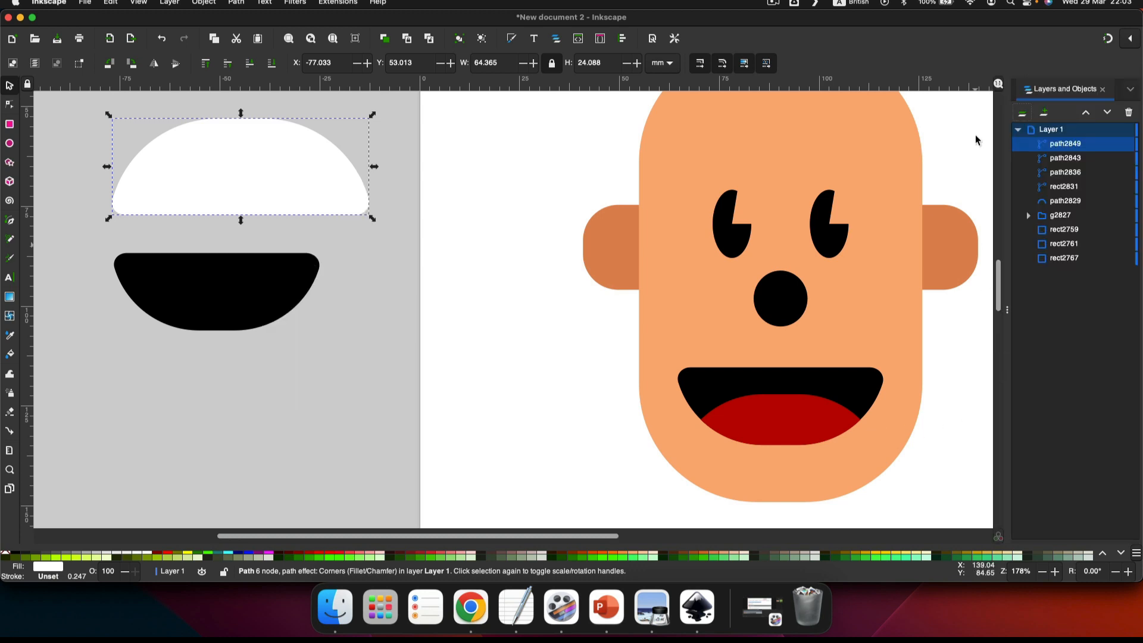
{"action": "left_click", "coordinate": [1101, 90]}
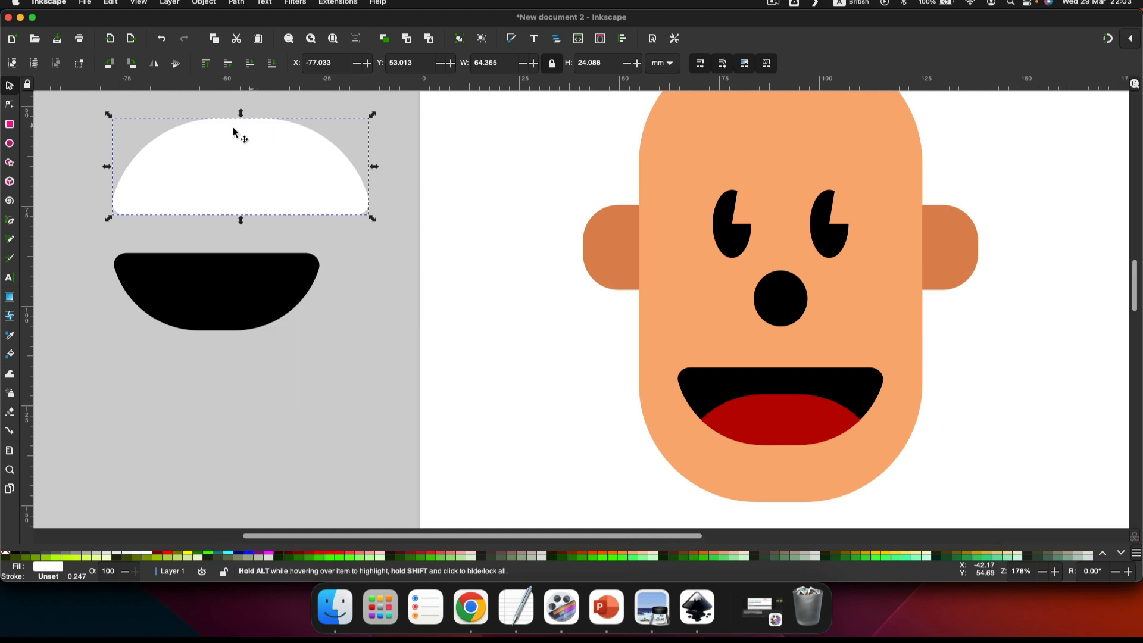
Lower the white shape's opacity to 53.8% and move it so its flat edge overlaps the upper part of the black copy.
{"action": "right_click", "coordinate": [208, 160]}
{"action": "left_click", "coordinate": [261, 271]}
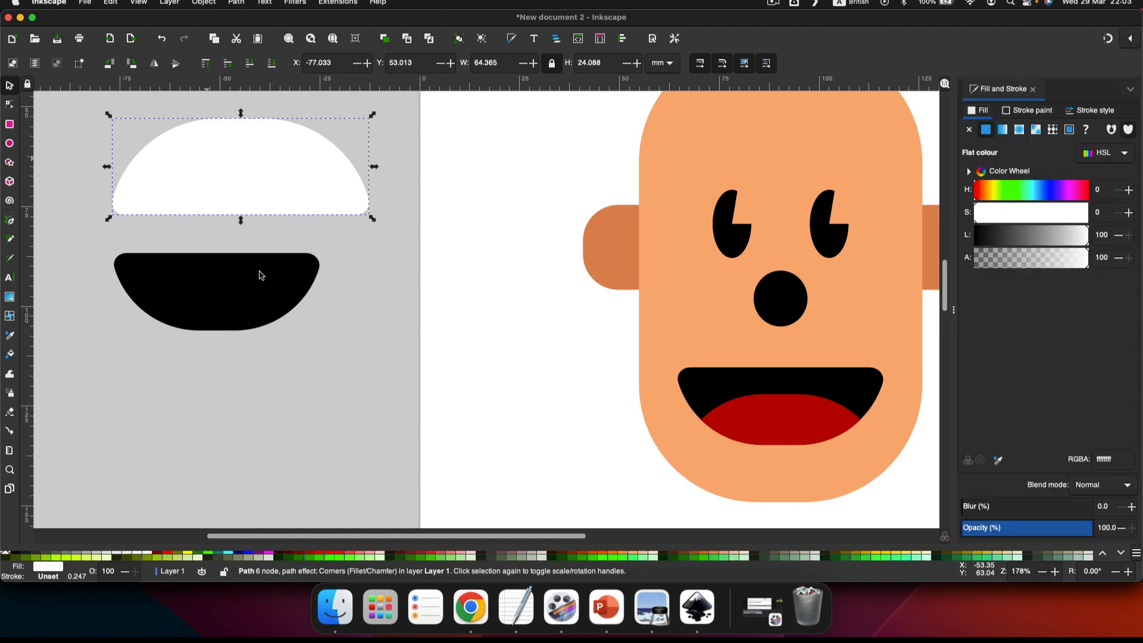
{"action": "left_click", "coordinate": [1033, 529]}
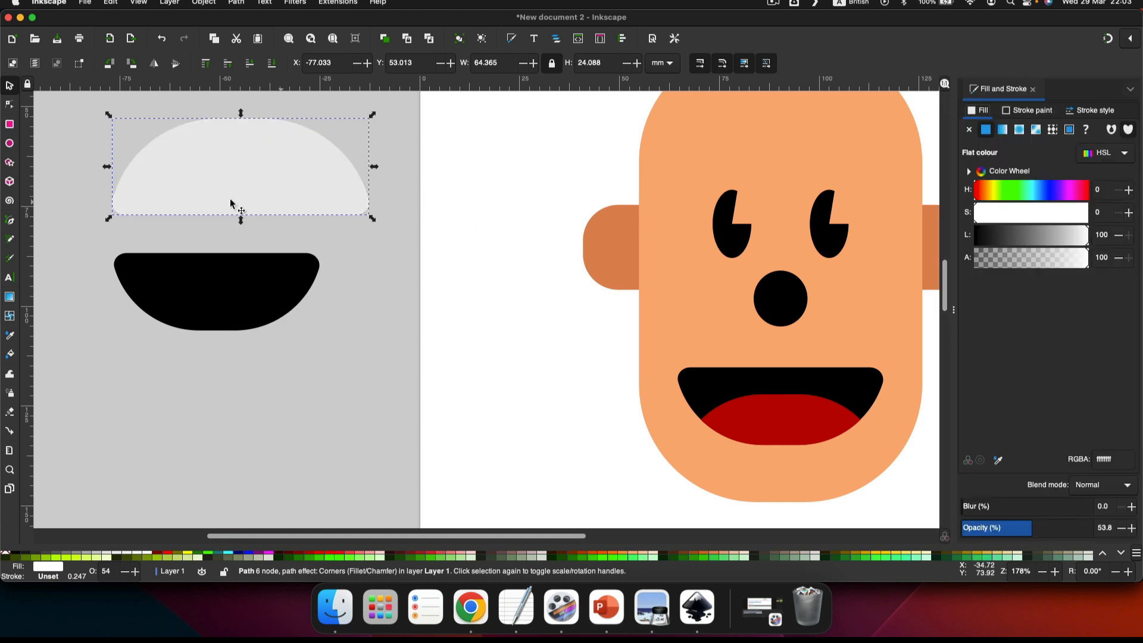
{"action": "left_click_drag", "start_coordinate": [222, 194], "coordinate": [190, 255]}
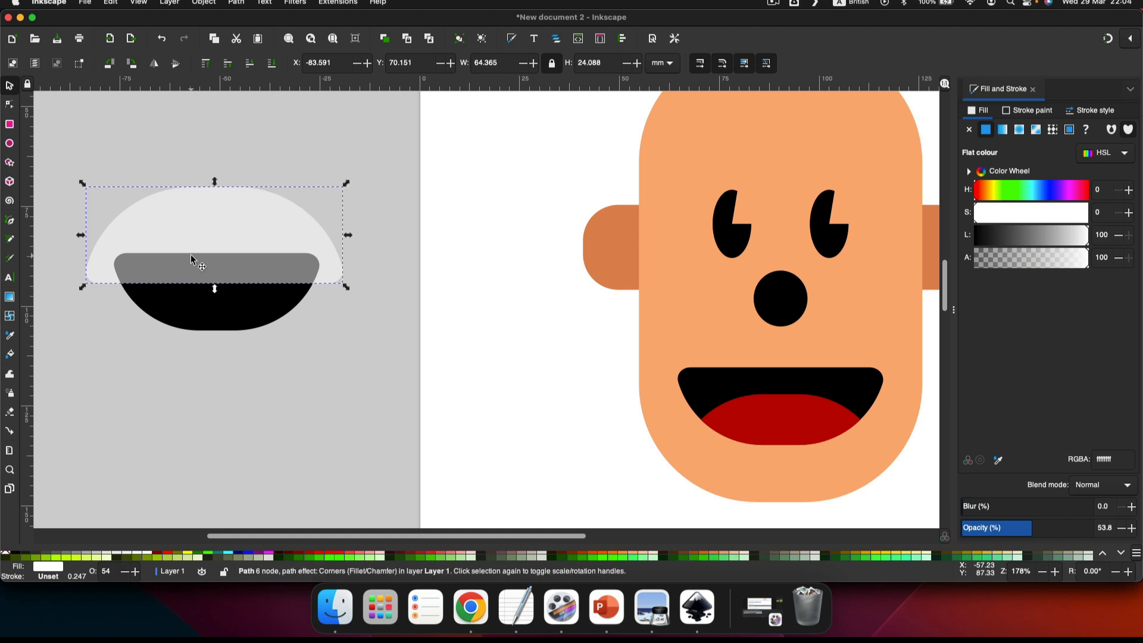
Intersect the black mouth copy with the semi-transparent white shape to leave only their overlapping strip.
{"action": "left_click", "coordinate": [192, 308]}
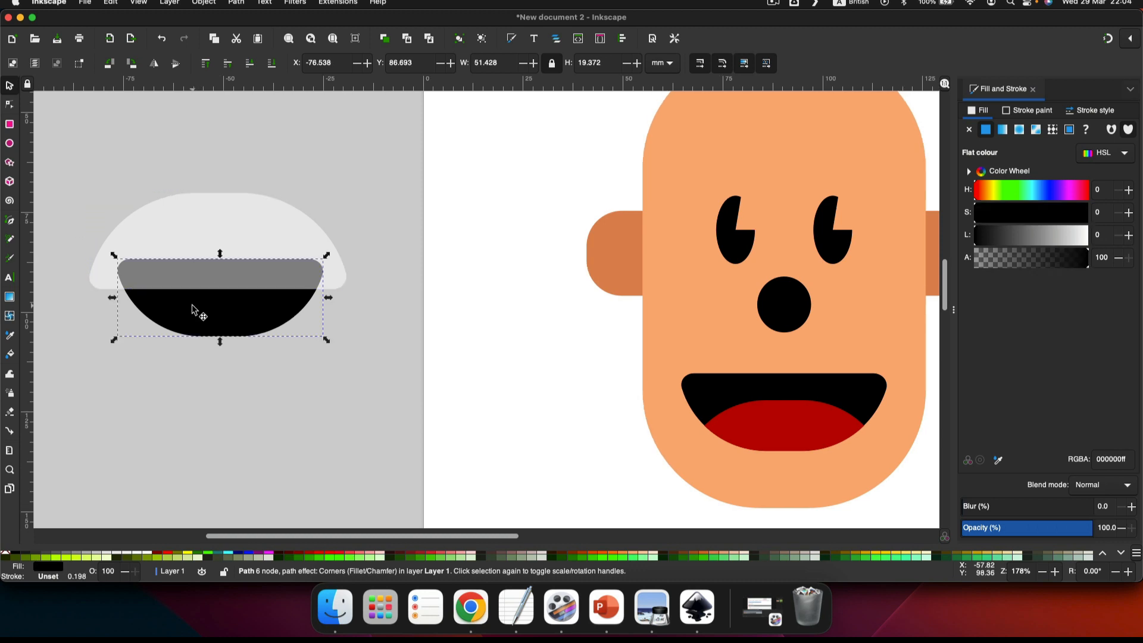
{"action": "left_click", "coordinate": [211, 231], "text": "shift"}
{"action": "left_click", "coordinate": [237, 2]}
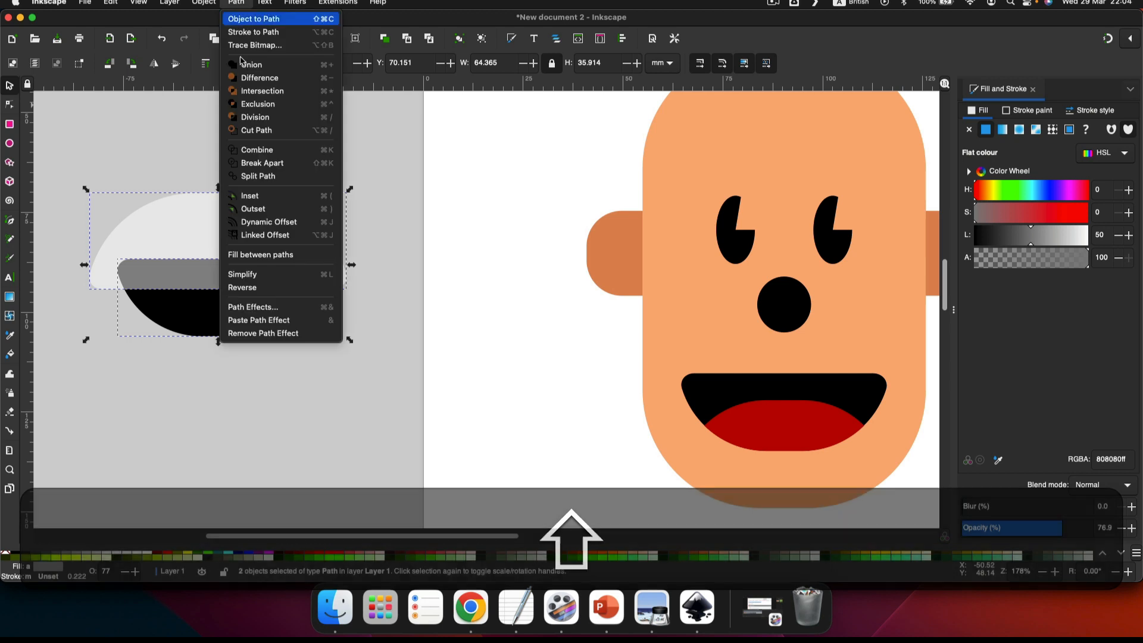
{"action": "left_click", "coordinate": [247, 101]}
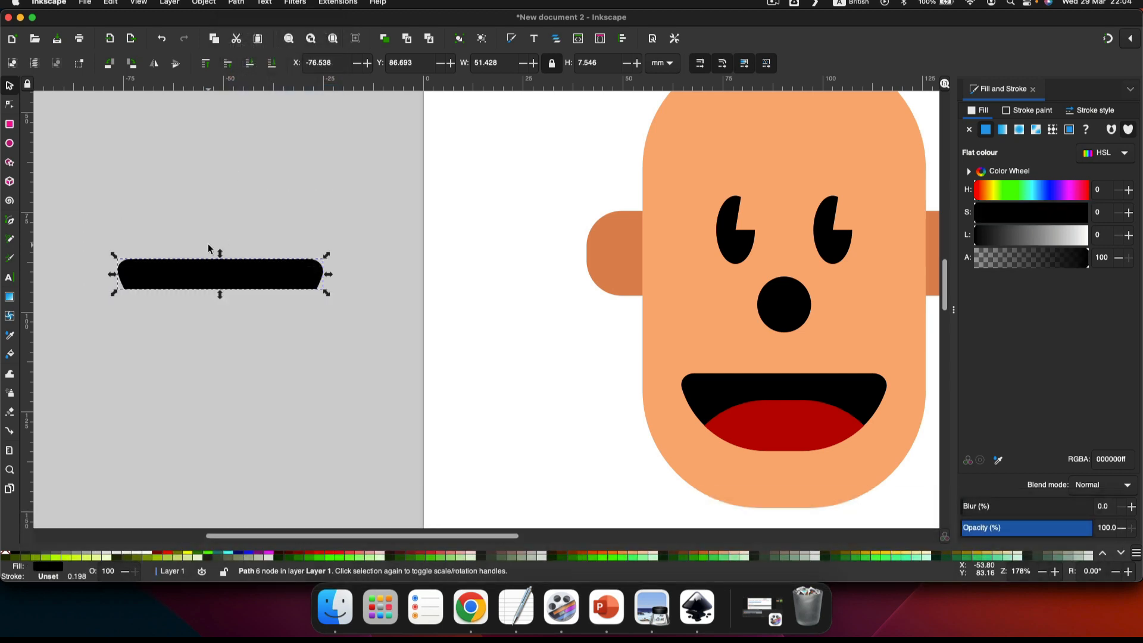
Fill the strip white and place it as teeth along the top edge of the mouth on the face.
{"action": "left_click", "coordinate": [148, 555]}
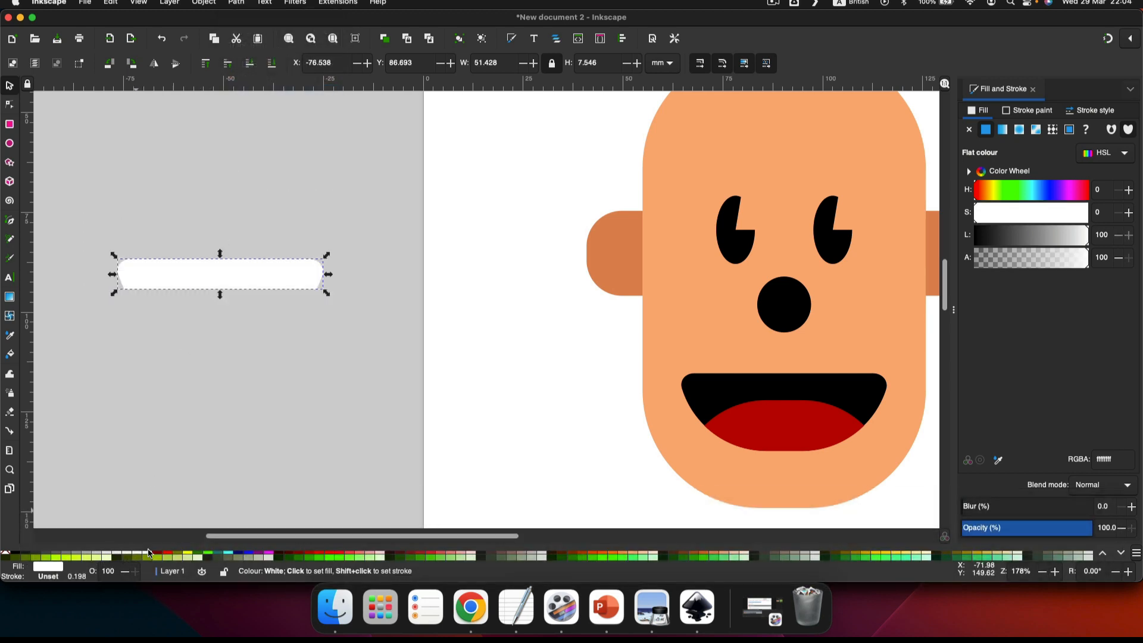
{"action": "left_click", "coordinate": [1034, 89]}
{"action": "mouse_move", "coordinate": [147, 265]}
{"action": "left_mouse_down"}
{"action": "mouse_move", "coordinate": [796, 399]}
{"action": "mouse_move", "coordinate": [719, 380]}
{"action": "left_mouse_up"}
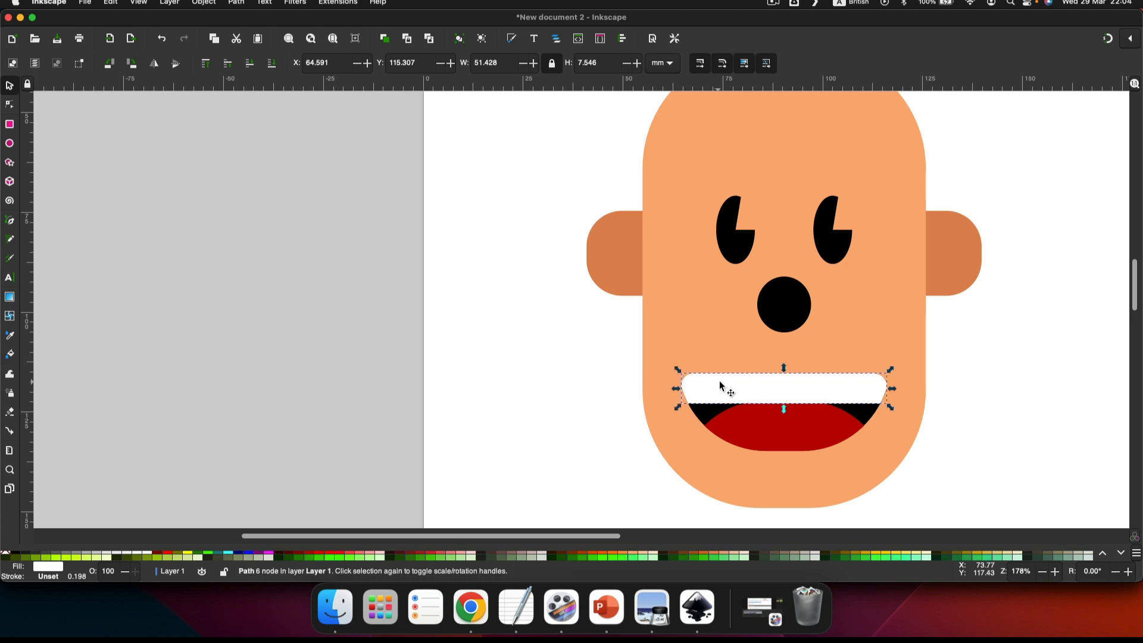
Move the white teeth strip up off the mouth to the area just below the nose.
{"action": "scroll", "coordinate": [761, 390], "scroll_direction": "up", "scroll_amount": 3}
{"action": "scroll", "coordinate": [767, 388], "scroll_direction": "right", "scroll_amount": 2}
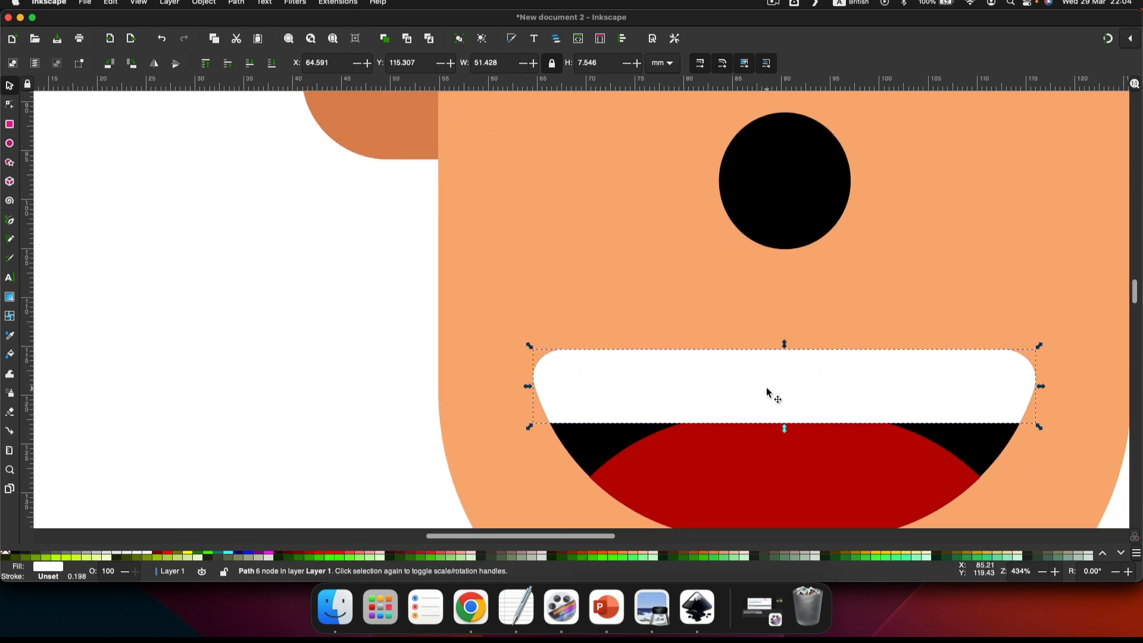
{"action": "scroll", "coordinate": [605, 399], "scroll_direction": "left", "scroll_amount": 1}
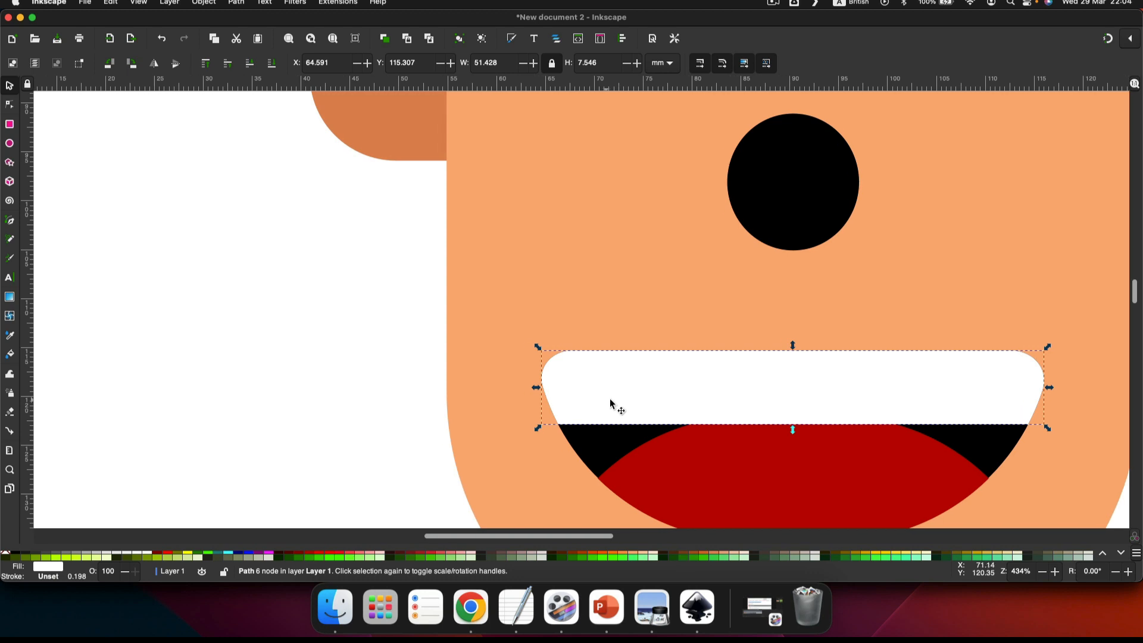
{"action": "left_click_drag", "start_coordinate": [625, 401], "coordinate": [615, 284]}
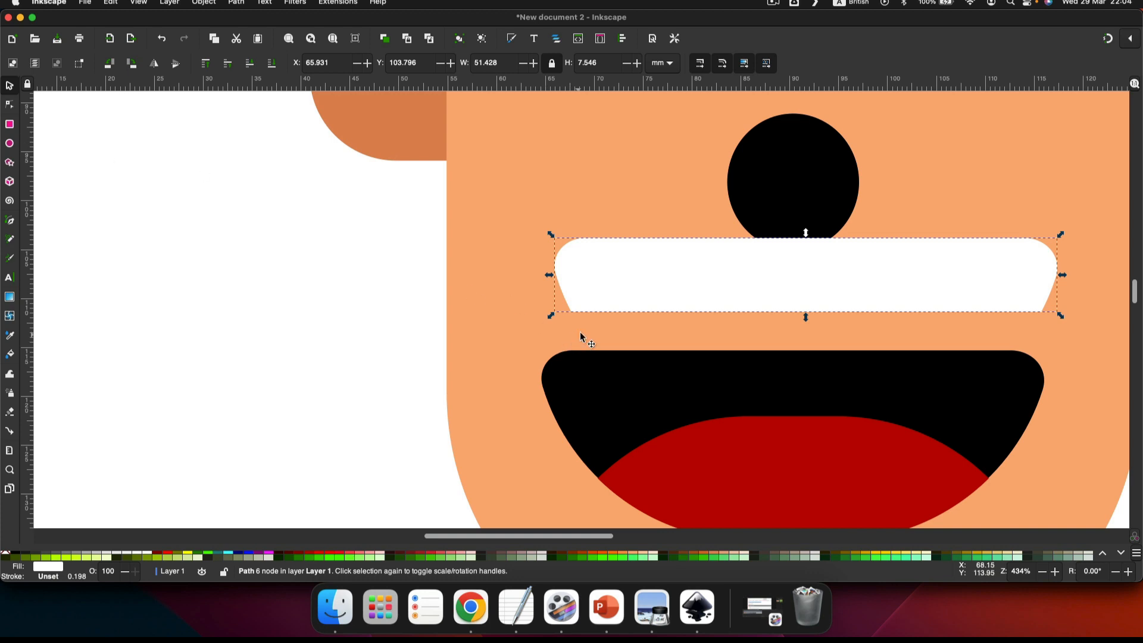
Add the Corners (Fillet/Chamfer) path effect to the white teeth strip.
{"action": "left_click", "coordinate": [572, 302]}
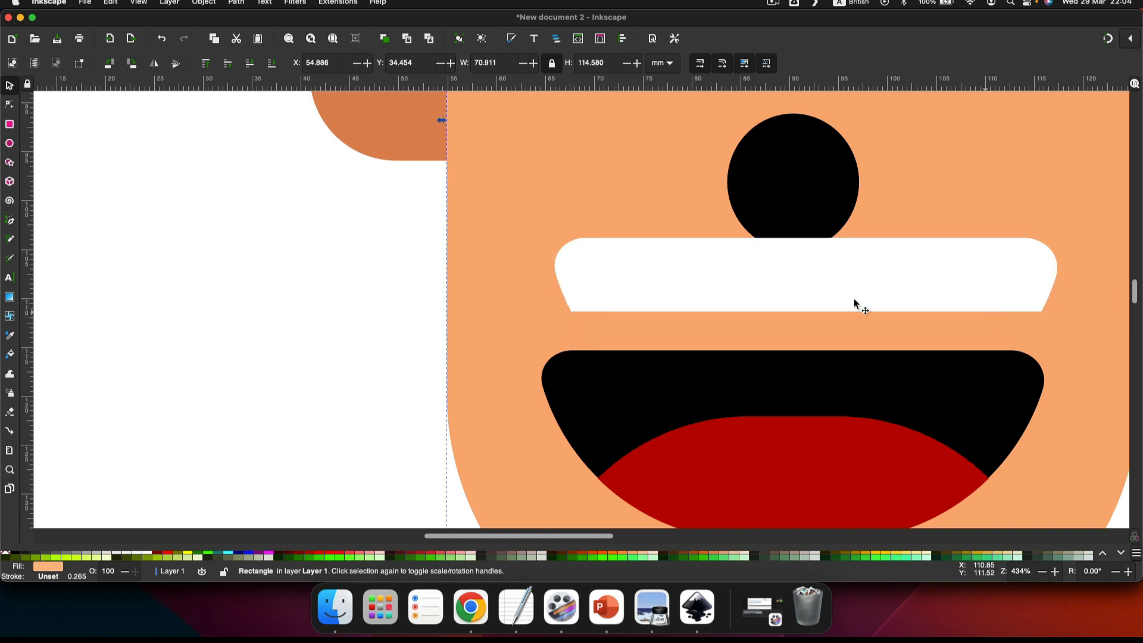
{"action": "left_click", "coordinate": [736, 290]}
{"action": "left_click", "coordinate": [238, 3]}
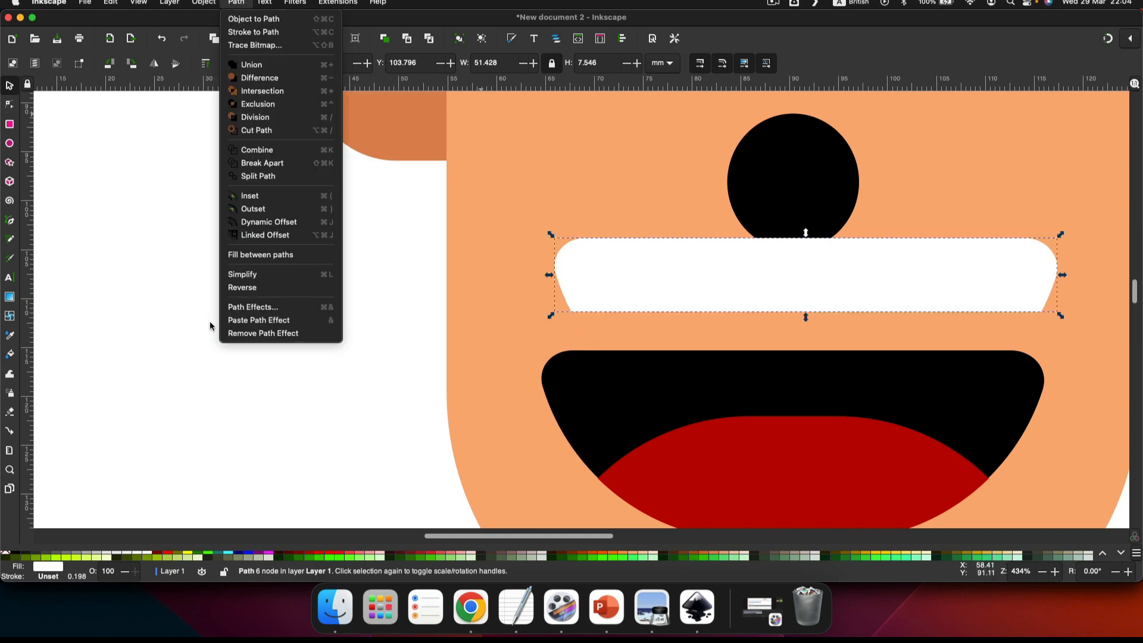
{"action": "left_click", "coordinate": [251, 311]}
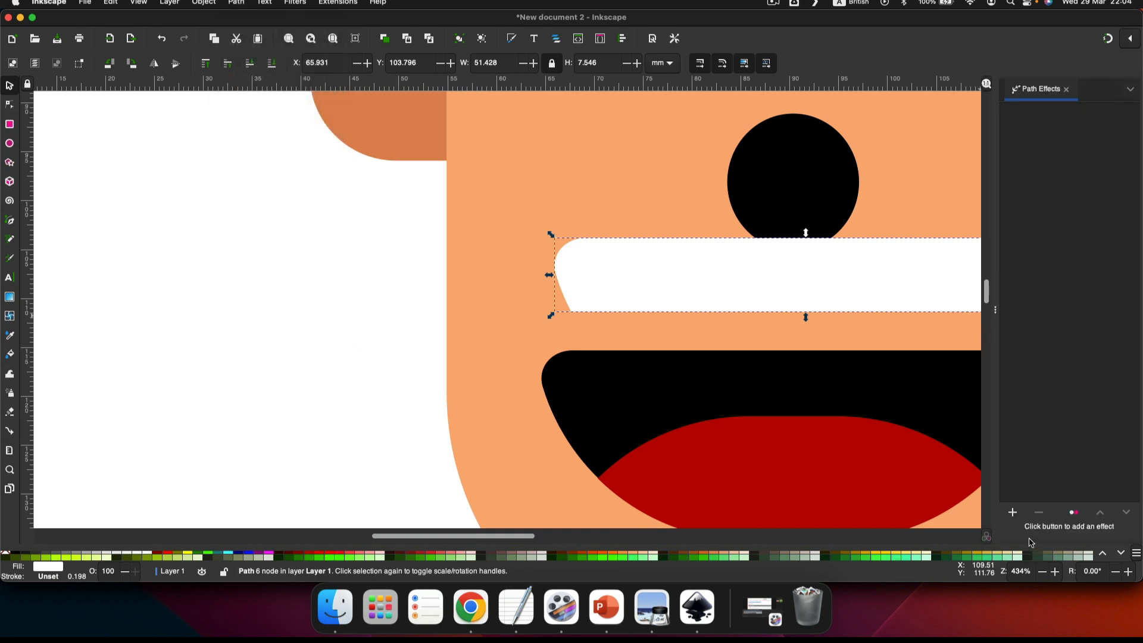
{"action": "left_click", "coordinate": [1013, 512]}
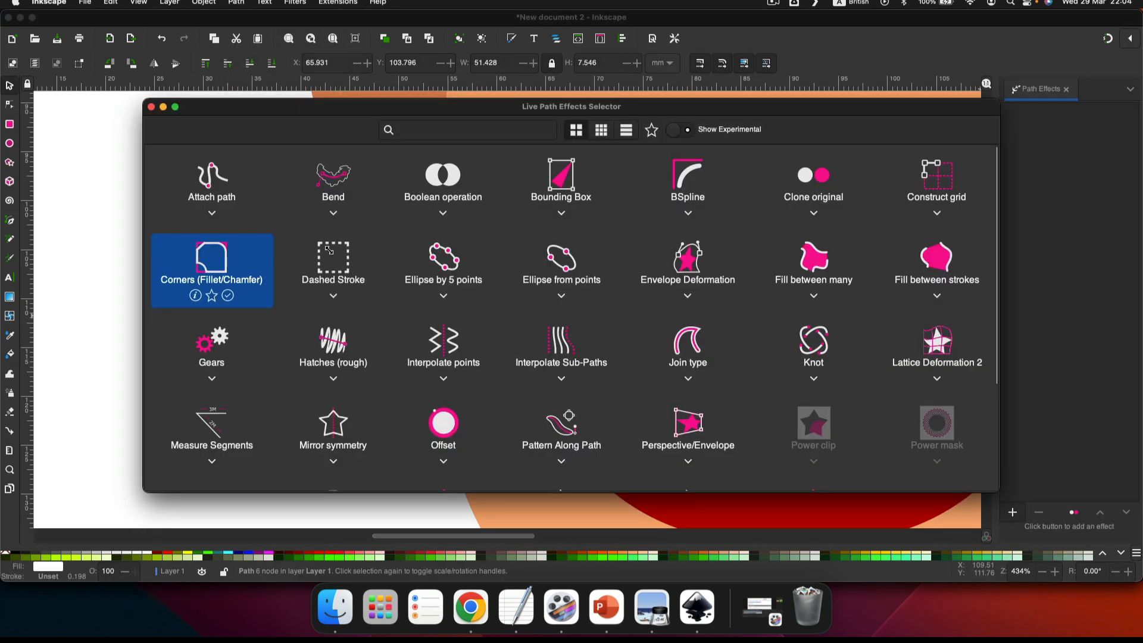
{"action": "left_click", "coordinate": [195, 253]}
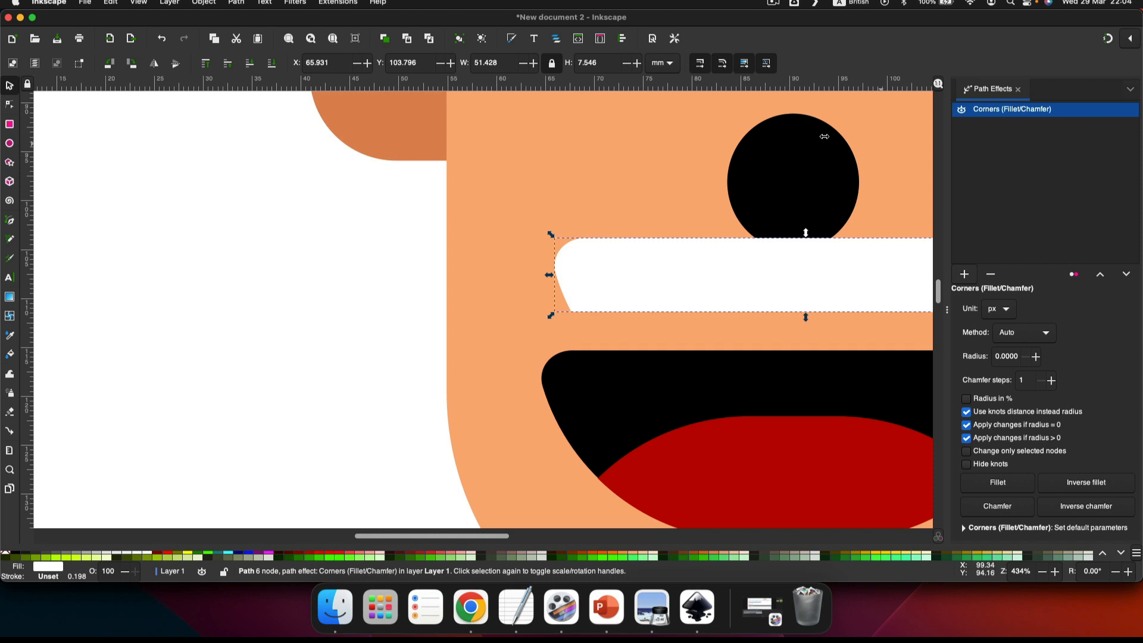
Round the two lower corners of the white teeth strip so both ends are curved.
{"action": "left_click", "coordinate": [10, 104]}
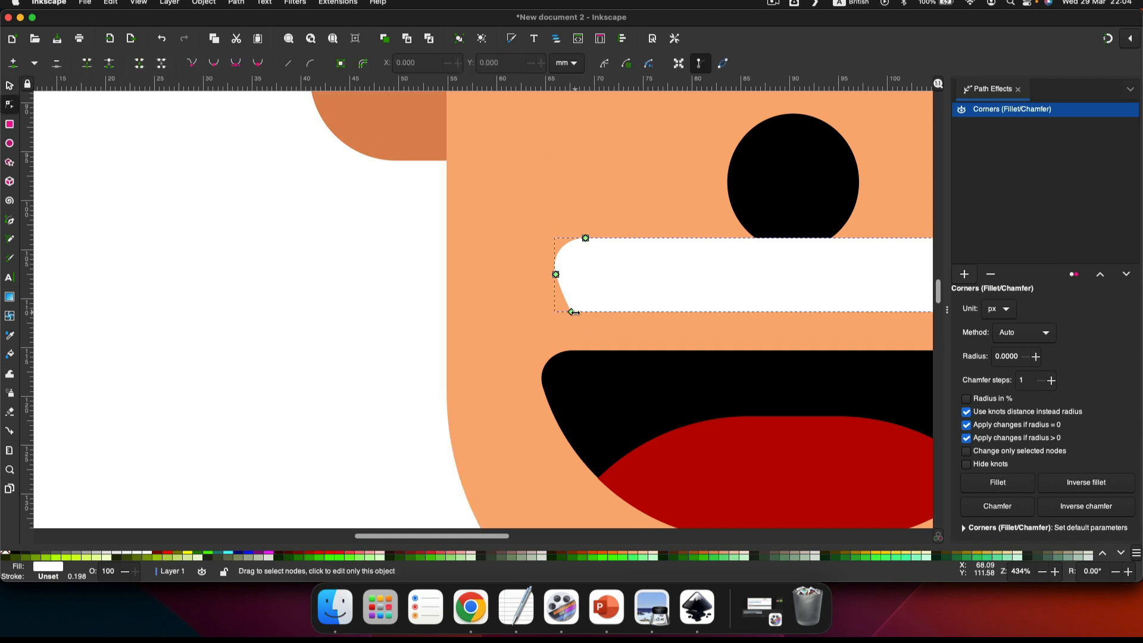
{"action": "left_click_drag", "start_coordinate": [572, 312], "coordinate": [602, 310]}
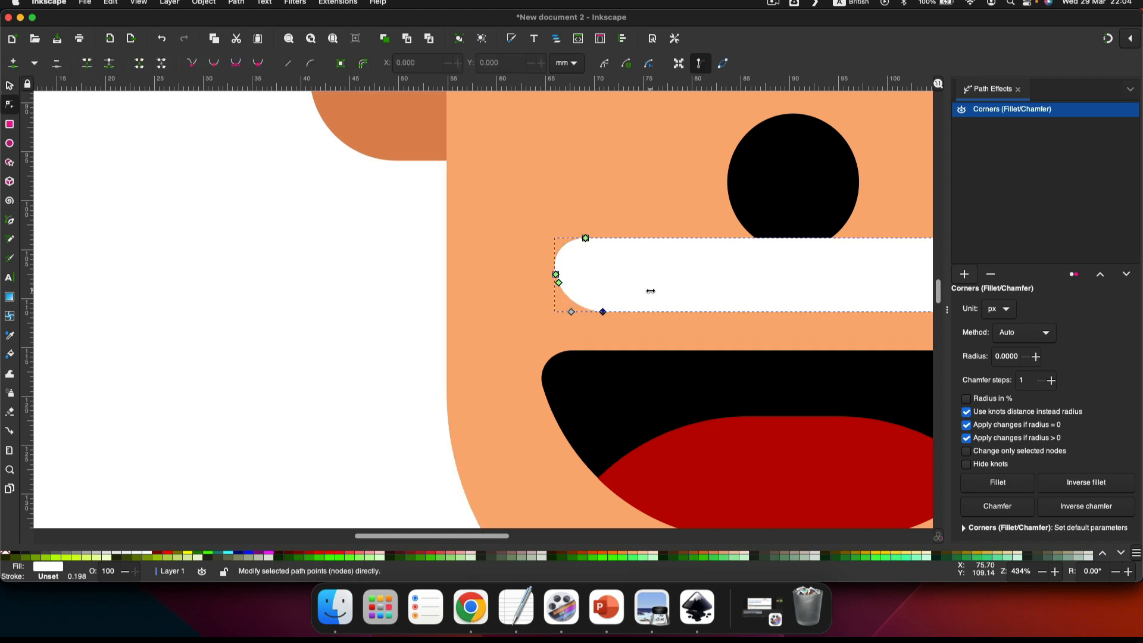
{"action": "scroll", "coordinate": [651, 291], "scroll_direction": "right", "scroll_amount": 5}
{"action": "left_click_drag", "start_coordinate": [766, 311], "coordinate": [733, 311]}
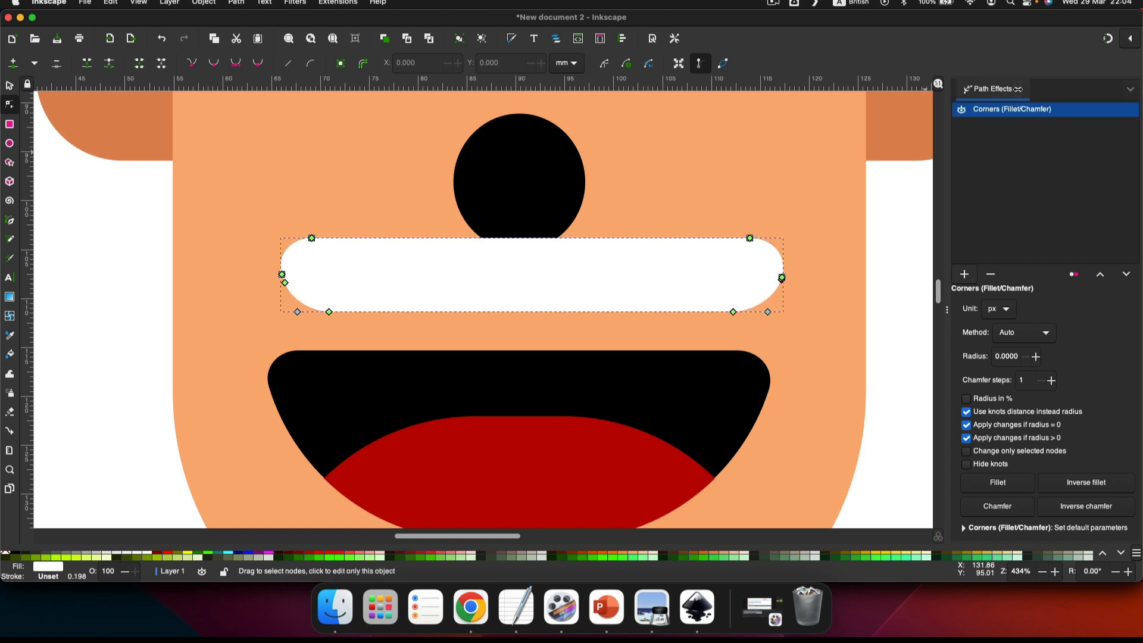
{"action": "left_click", "coordinate": [1018, 89]}
Move the rounded teeth strip down onto the mouth, aligned with its top edge.
{"action": "left_click_drag", "start_coordinate": [391, 274], "coordinate": [390, 375]}
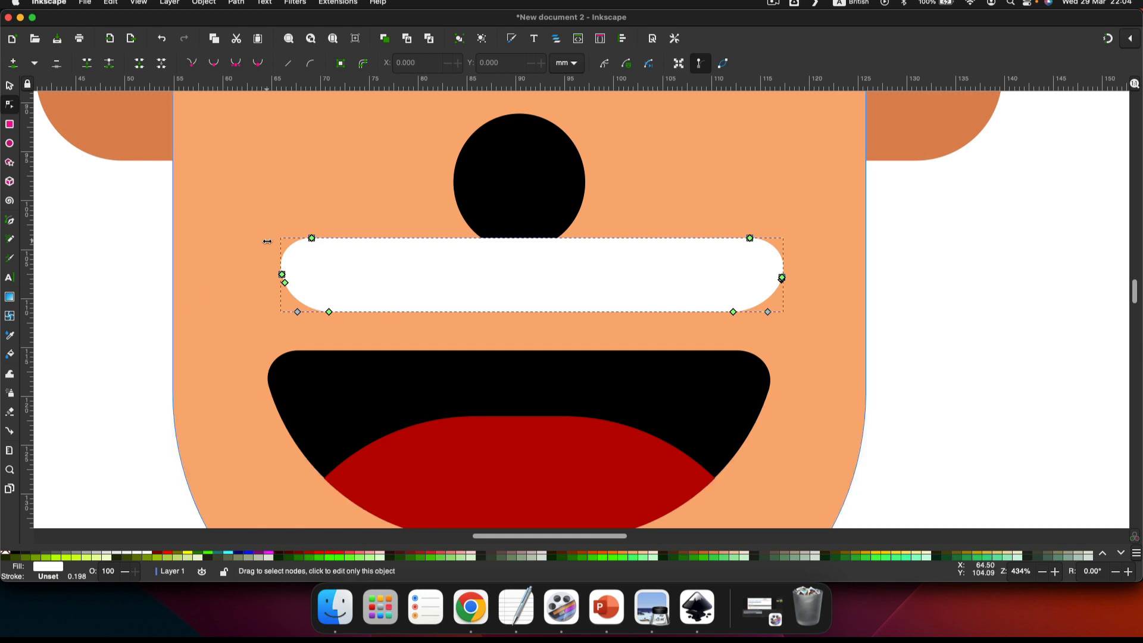
{"action": "key", "text": "s"}
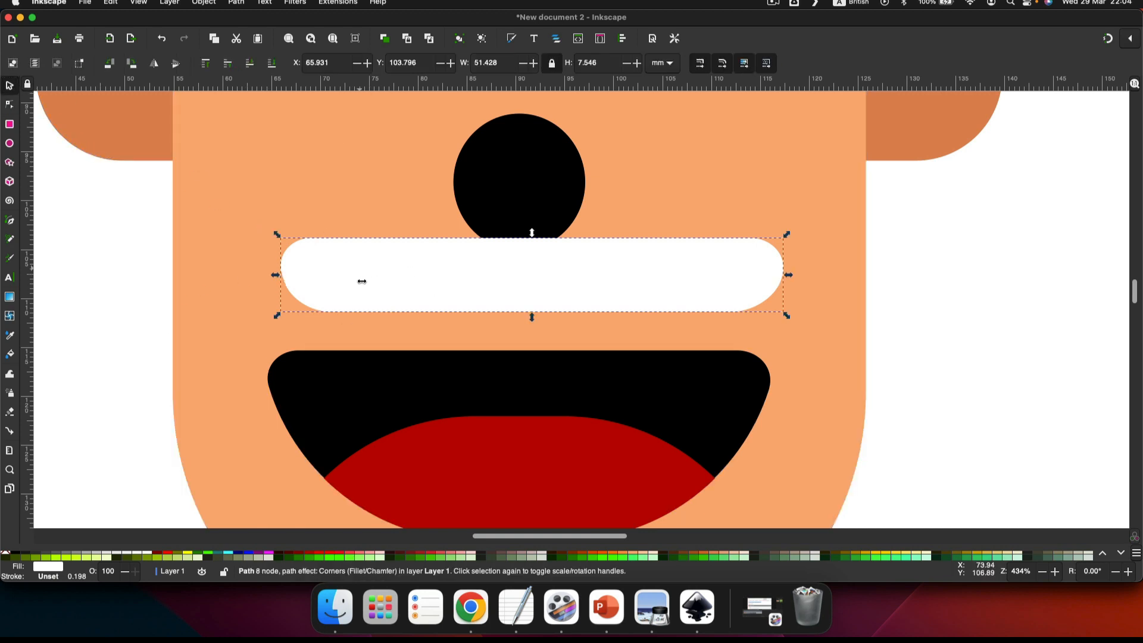
{"action": "left_click_drag", "start_coordinate": [362, 282], "coordinate": [350, 393]}
{"action": "scroll", "coordinate": [426, 358], "scroll_direction": "down", "scroll_amount": 3}
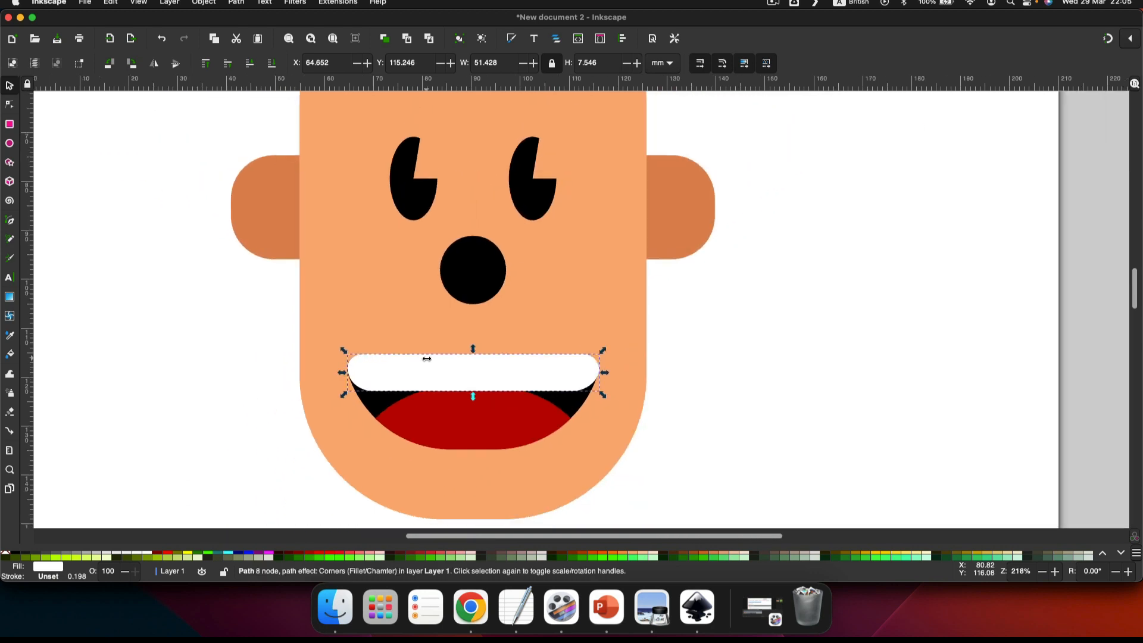
{"action": "scroll", "coordinate": [506, 299], "scroll_direction": "down", "scroll_amount": 1}
{"action": "left_click", "coordinate": [321, 355]}
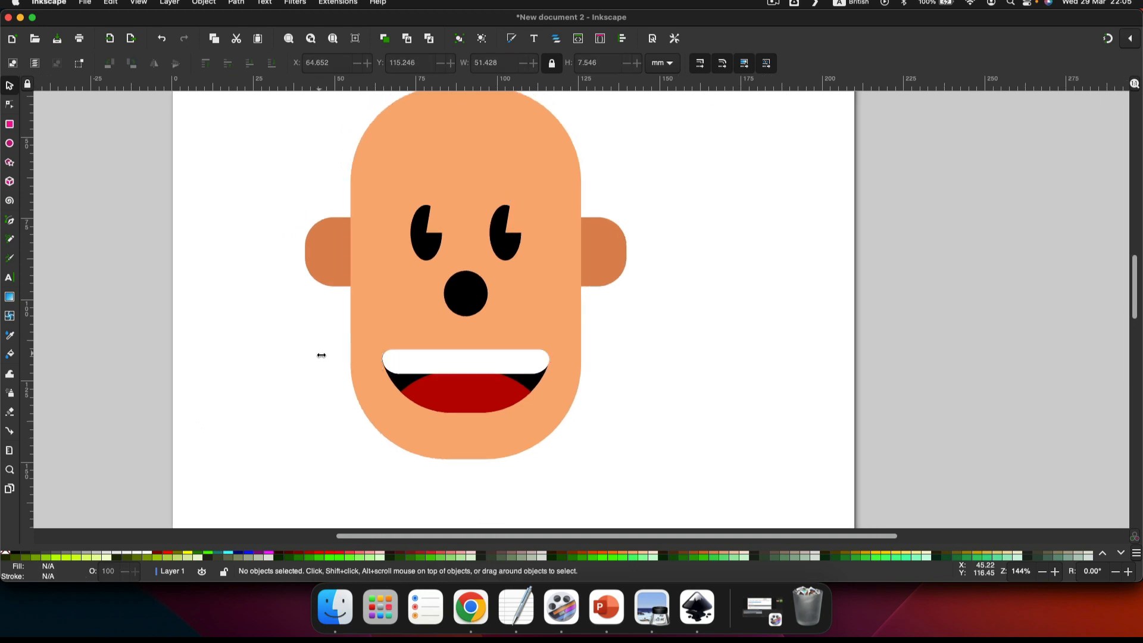
Shrink the teeth strip to about 37 by 6 mm, centred along the mouth's top edge.
{"action": "left_click", "coordinate": [463, 361]}
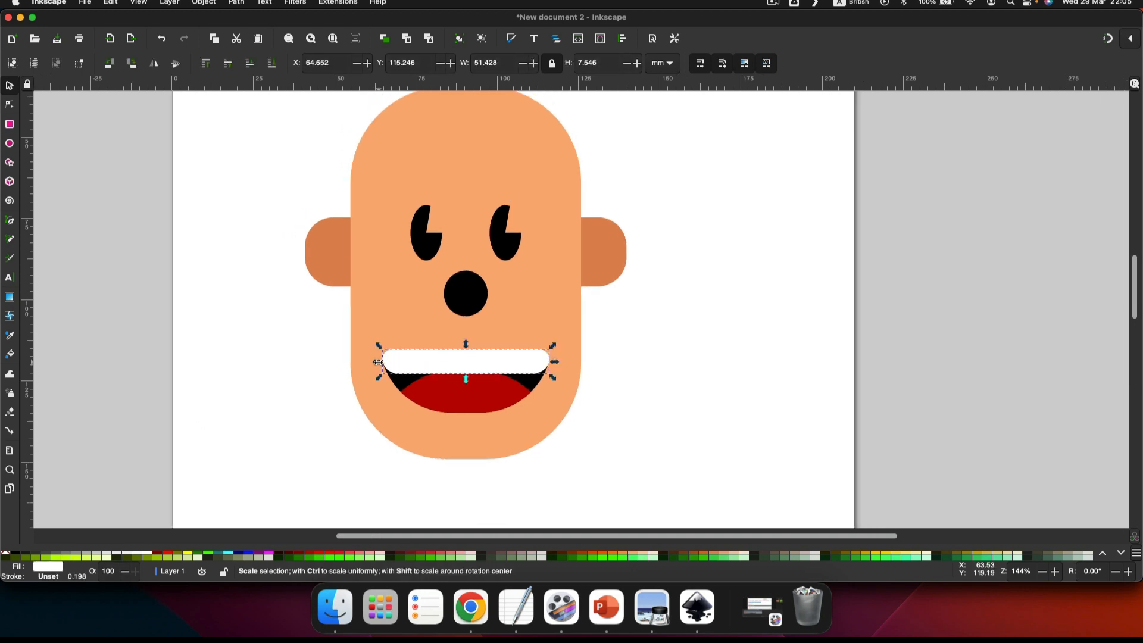
{"action": "left_click_drag", "start_coordinate": [380, 361], "coordinate": [424, 358]}
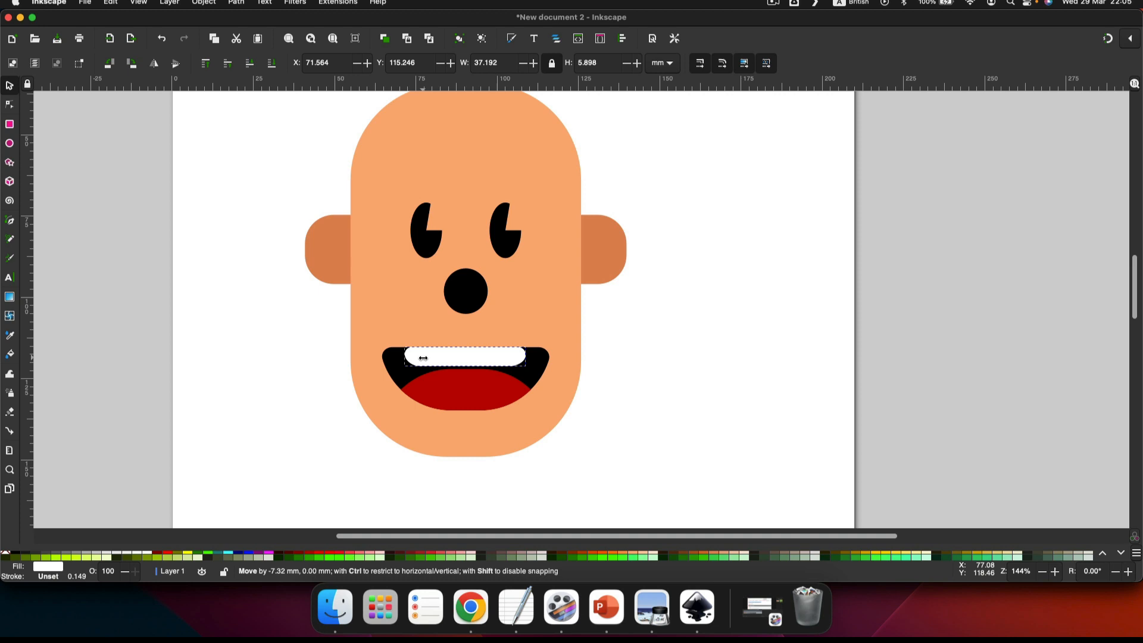
{"action": "left_click", "coordinate": [302, 361]}
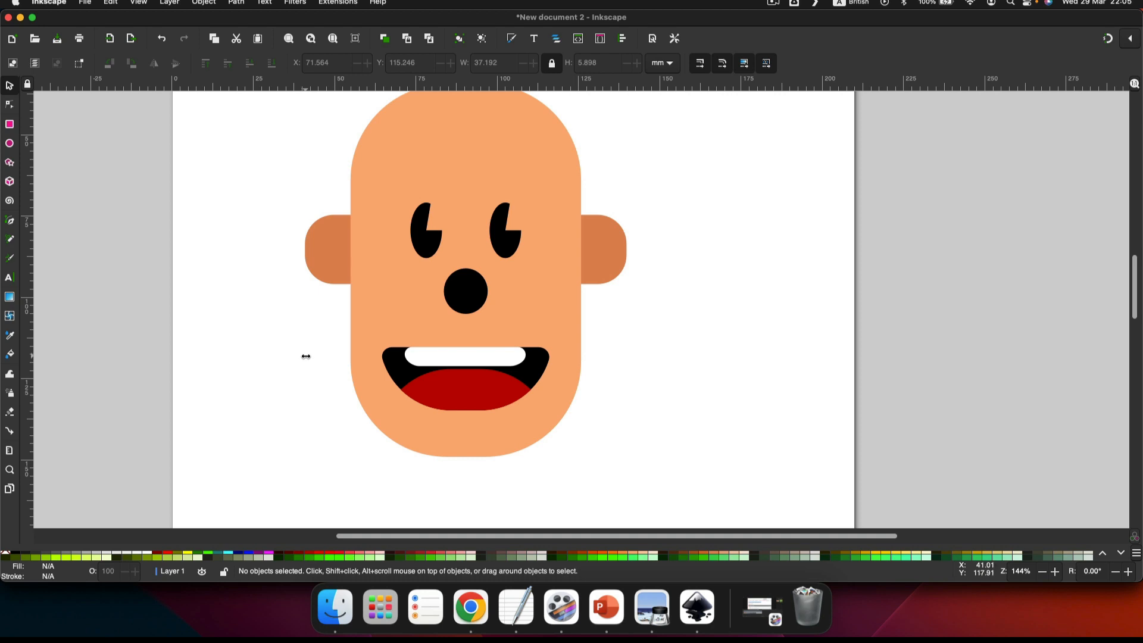
Try to adjust the red tongue's height from its upper edge and undo the change.
{"action": "scroll", "coordinate": [307, 344], "scroll_direction": "up", "scroll_amount": 2}
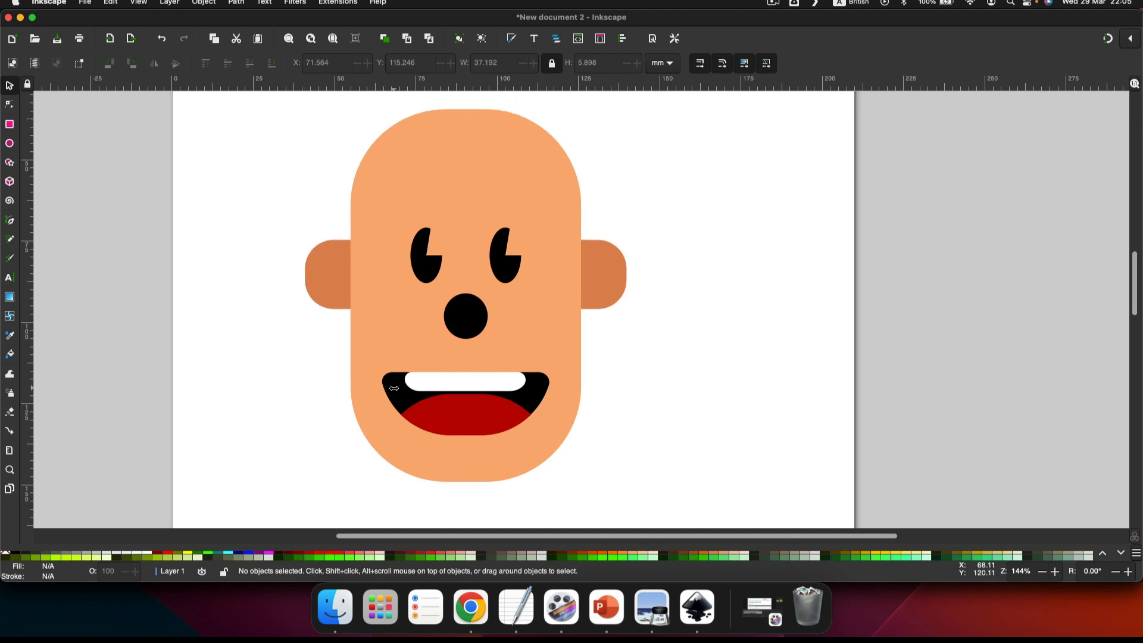
{"action": "left_click", "coordinate": [472, 415]}
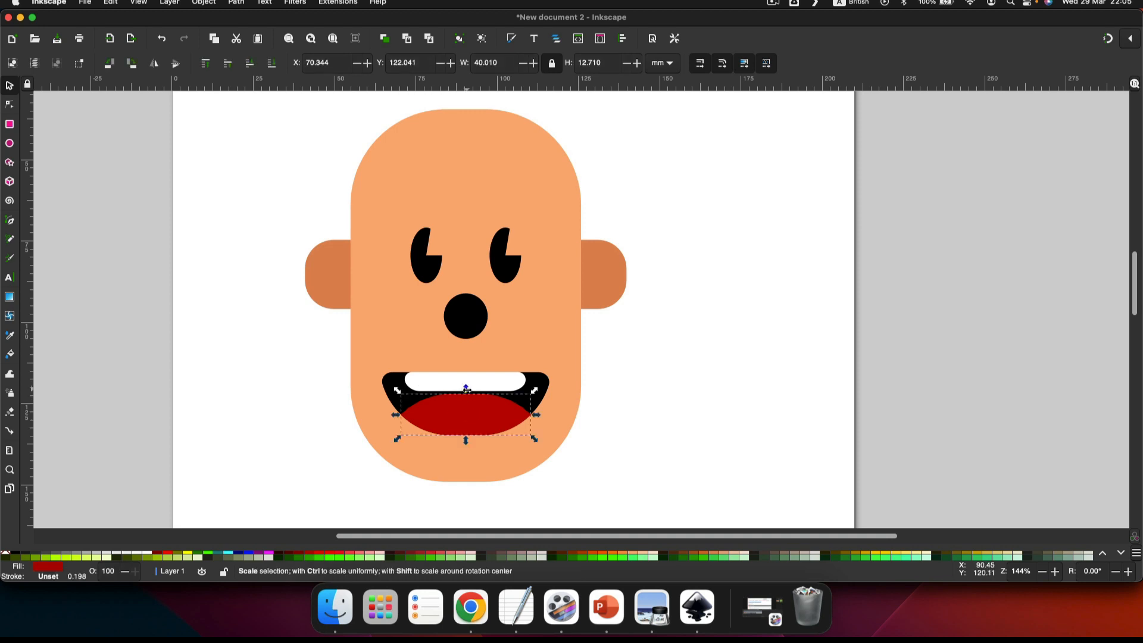
{"action": "left_click_drag", "start_coordinate": [468, 392], "coordinate": [466, 392]}
{"action": "key", "text": "super+z"}
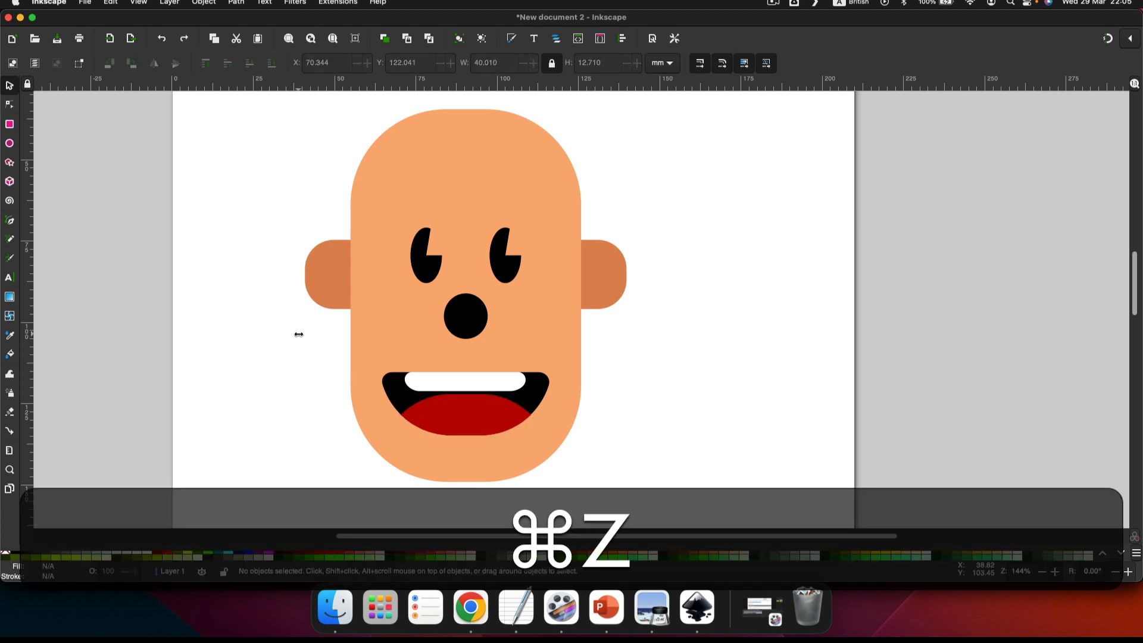
Draw a black rectangle about 69 by 16 mm above the head and set its vertical corner radius to 0.
{"action": "scroll", "coordinate": [299, 334], "scroll_direction": "down", "scroll_amount": 3}
{"action": "scroll", "coordinate": [299, 334], "scroll_direction": "left", "scroll_amount": 3}
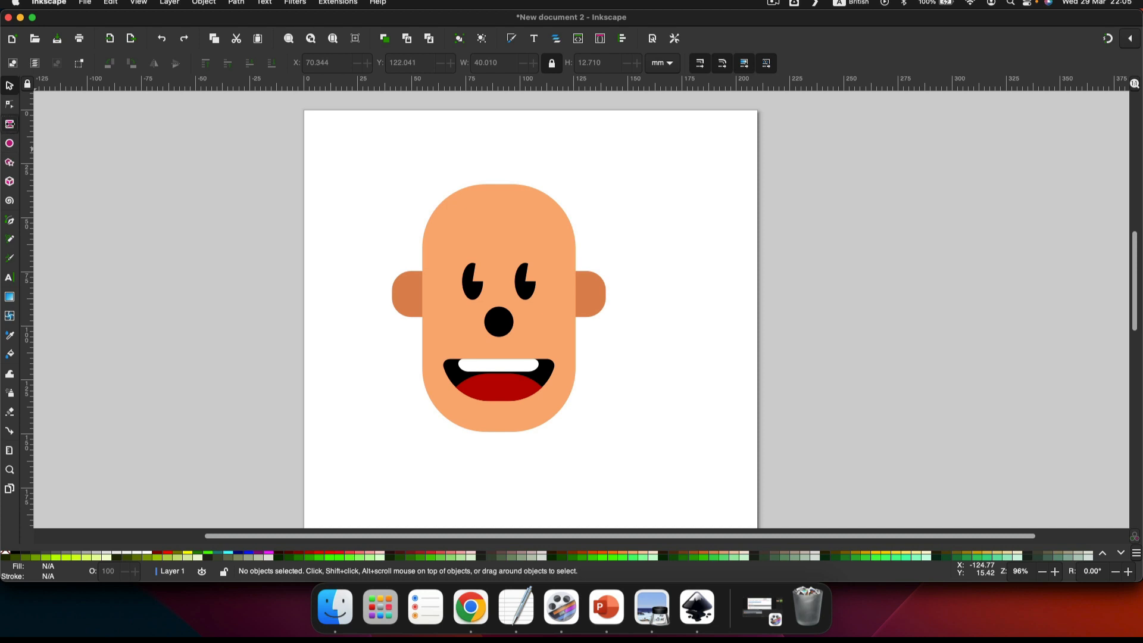
{"action": "left_click", "coordinate": [9, 124]}
{"action": "left_click_drag", "start_coordinate": [328, 130], "coordinate": [477, 165]}
{"action": "left_click", "coordinate": [19, 554]}
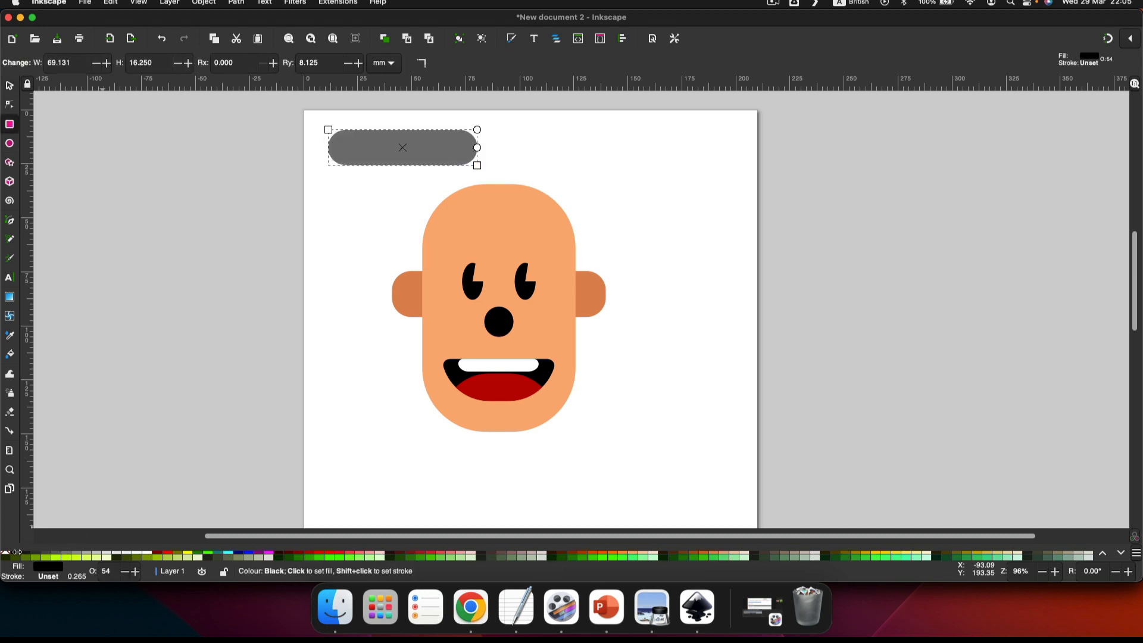
{"action": "left_click_drag", "start_coordinate": [332, 64], "coordinate": [218, 63]}
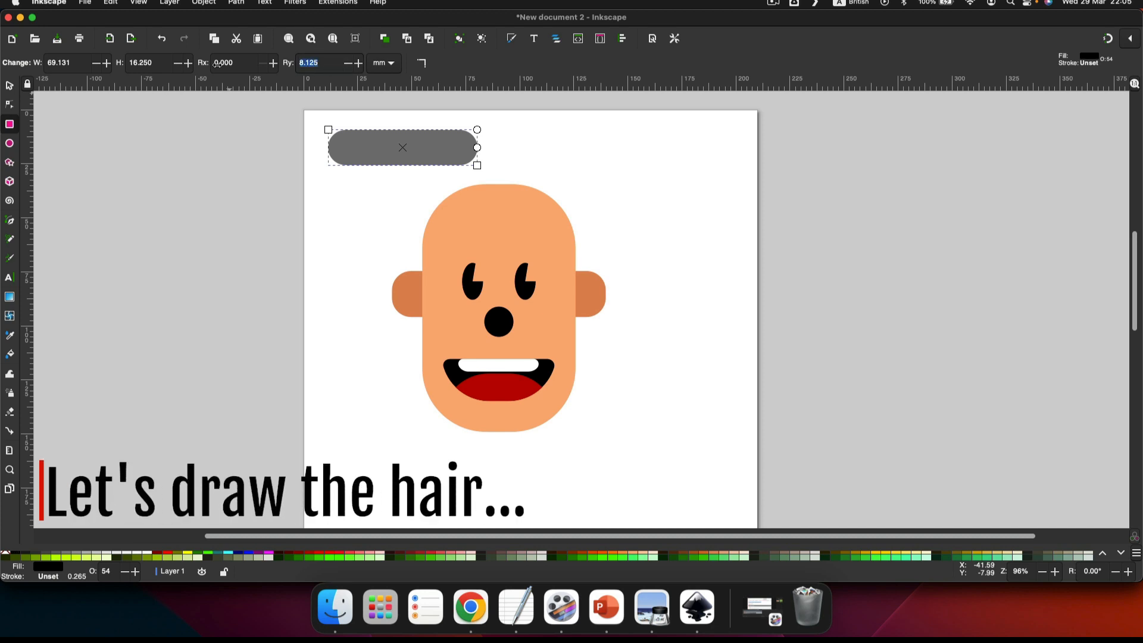
{"action": "type", "text": "0"}
{"action": "key", "text": "Return"}
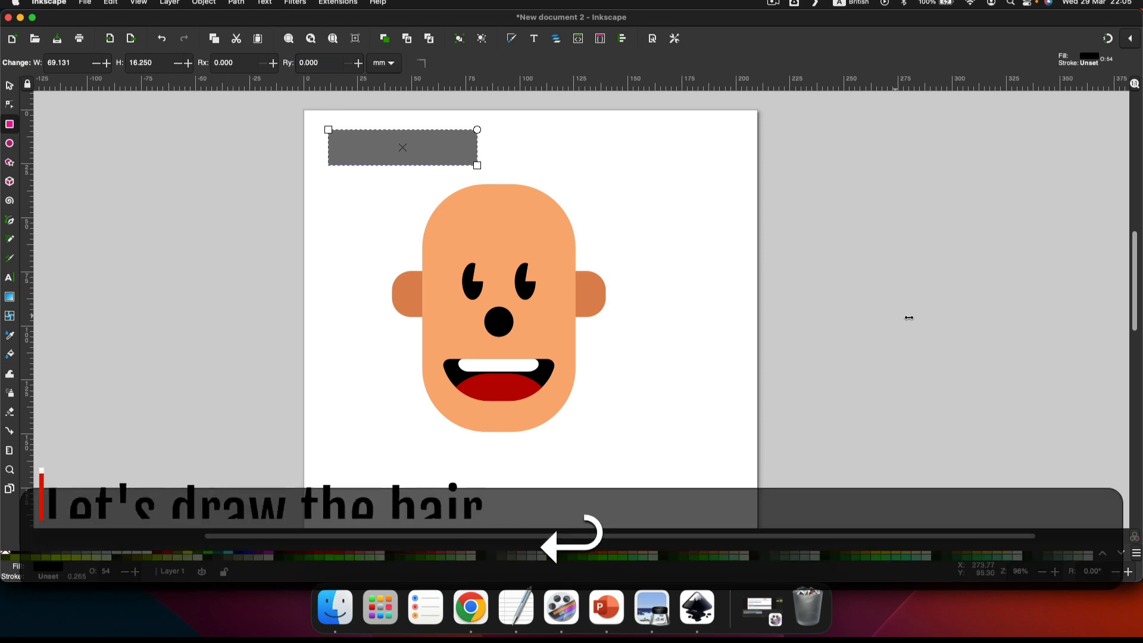
Raise the black rectangle's opacity to 100%.
{"action": "right_click", "coordinate": [363, 151]}
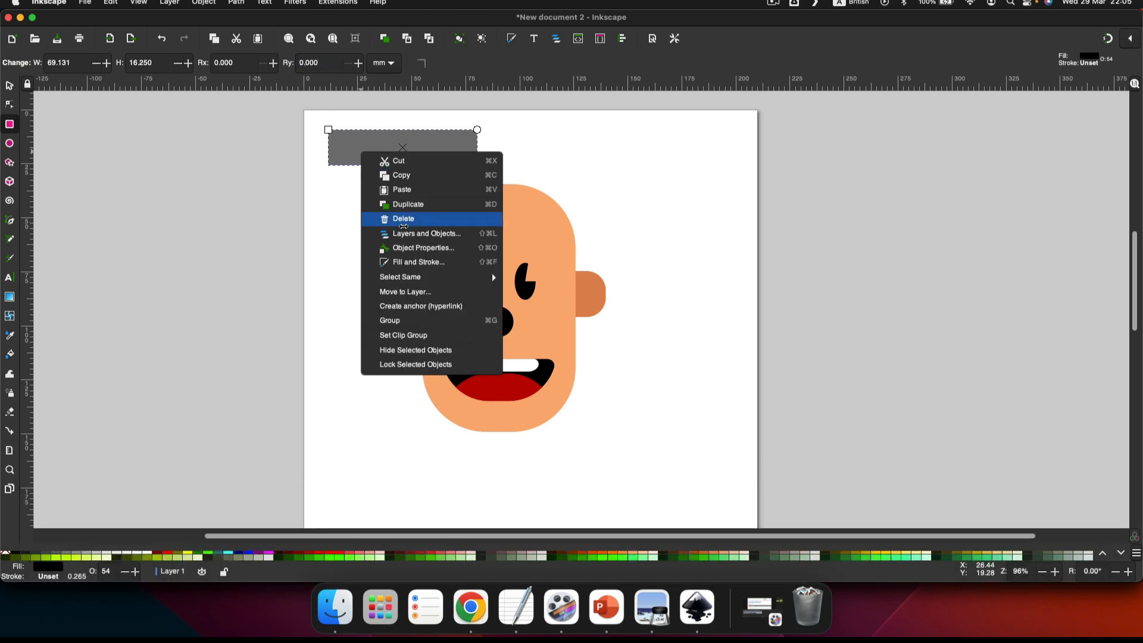
{"action": "left_click", "coordinate": [403, 263]}
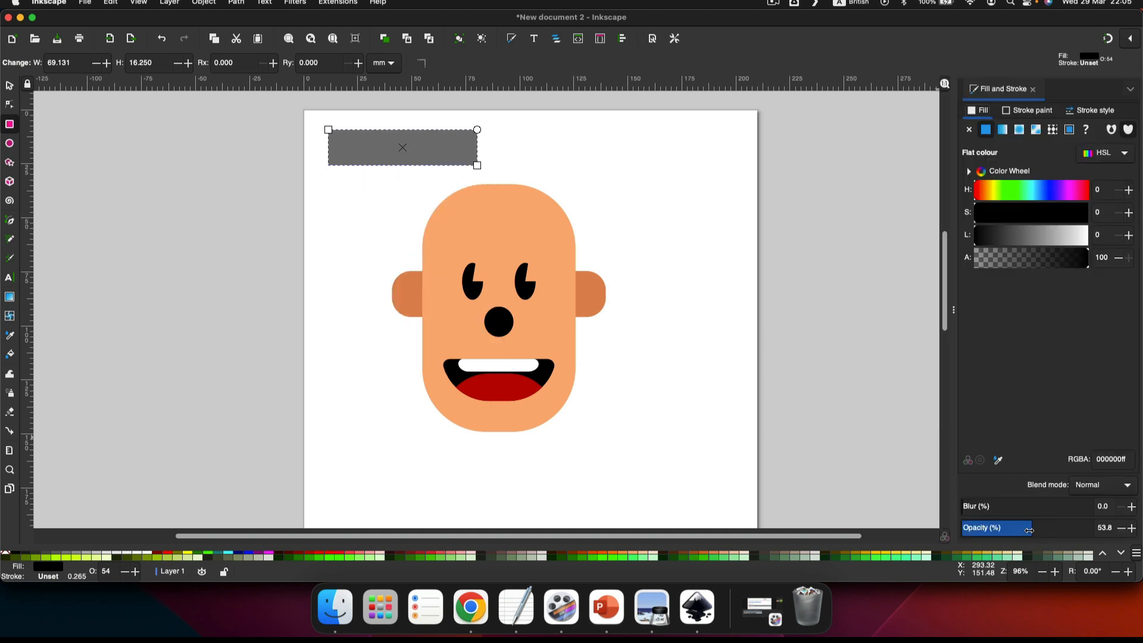
{"action": "left_click_drag", "start_coordinate": [1030, 531], "coordinate": [1105, 529]}
{"action": "left_click", "coordinate": [1034, 89]}
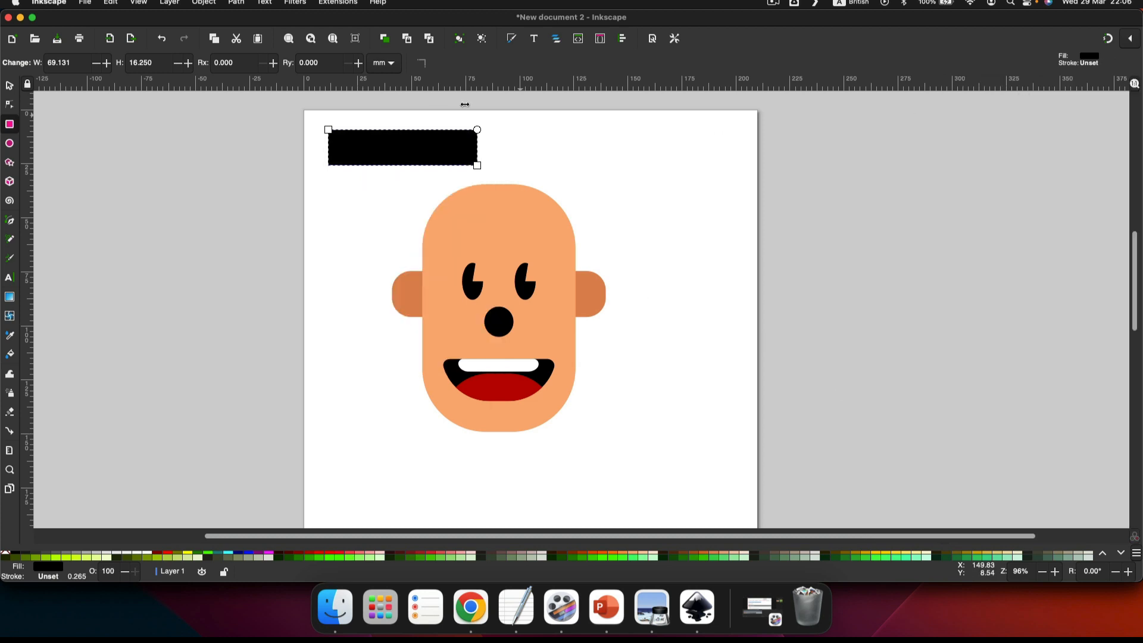
Move the black rectangle off the page beside the face and add the Corners (Fillet/Chamfer) path effect to it.
{"action": "left_click", "coordinate": [9, 85]}
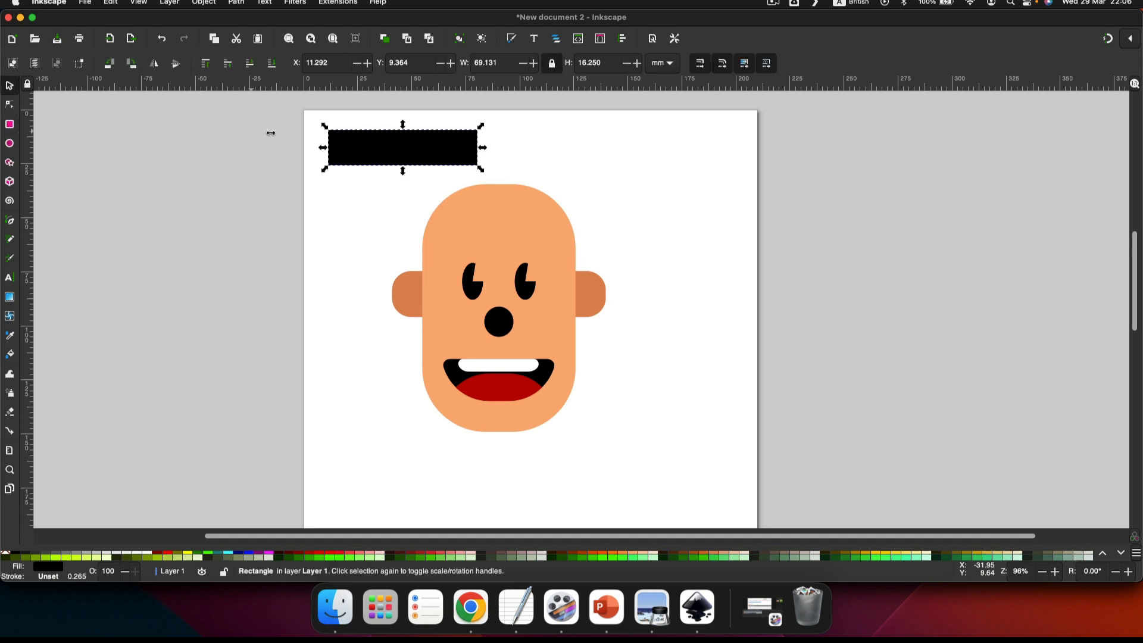
{"action": "left_click_drag", "start_coordinate": [361, 140], "coordinate": [115, 145]}
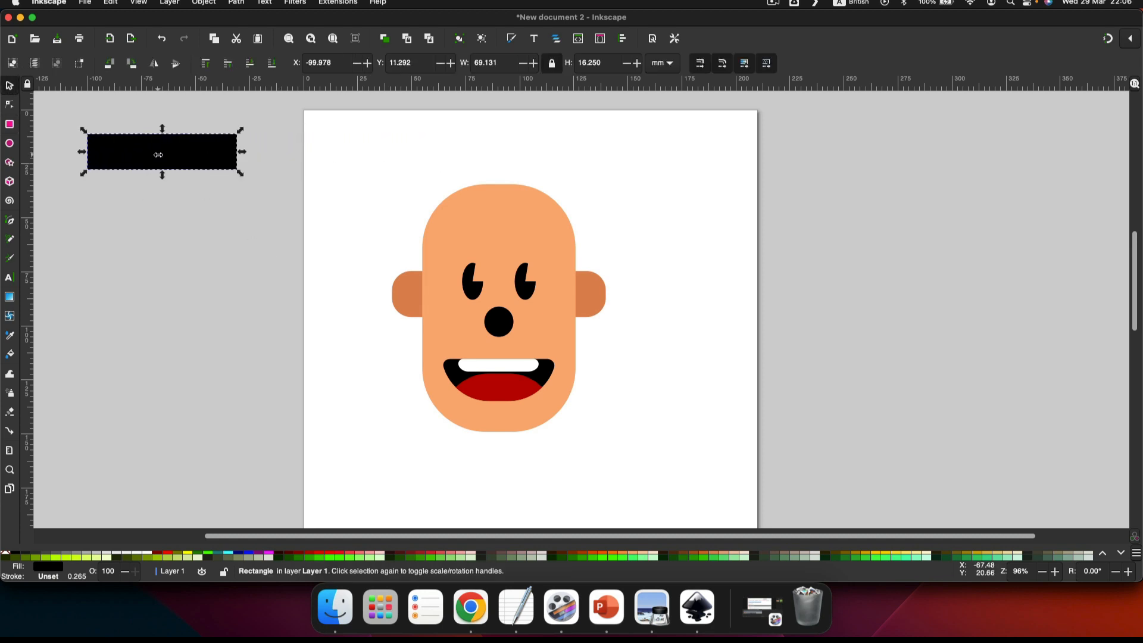
{"action": "left_click", "coordinate": [236, 3]}
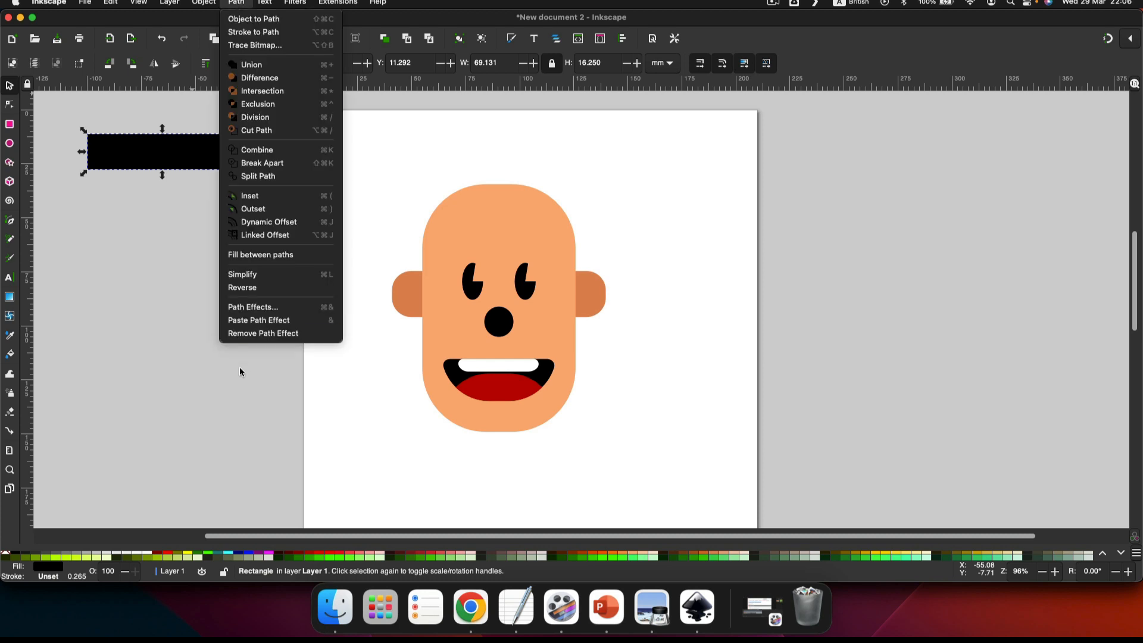
{"action": "left_click", "coordinate": [253, 307]}
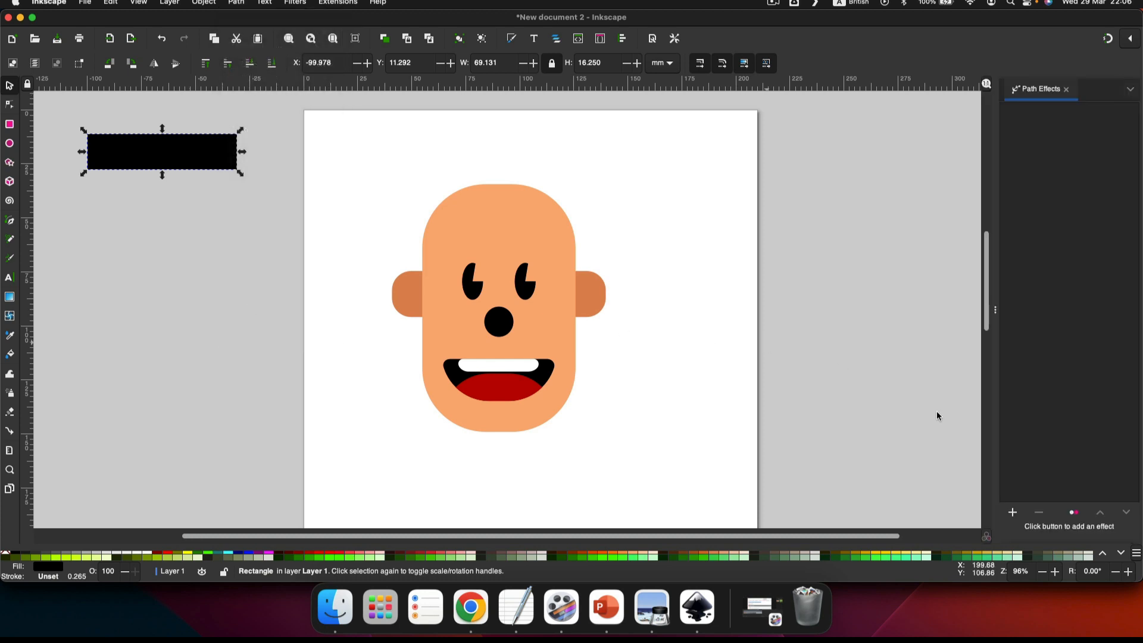
{"action": "left_click", "coordinate": [1012, 513]}
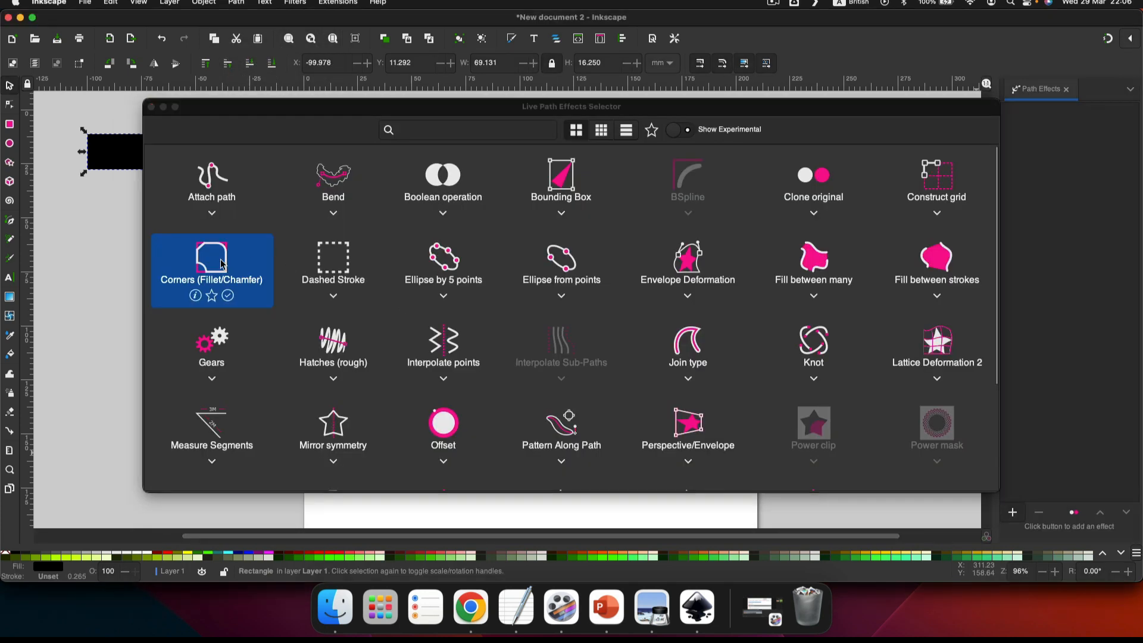
{"action": "left_click", "coordinate": [221, 264]}
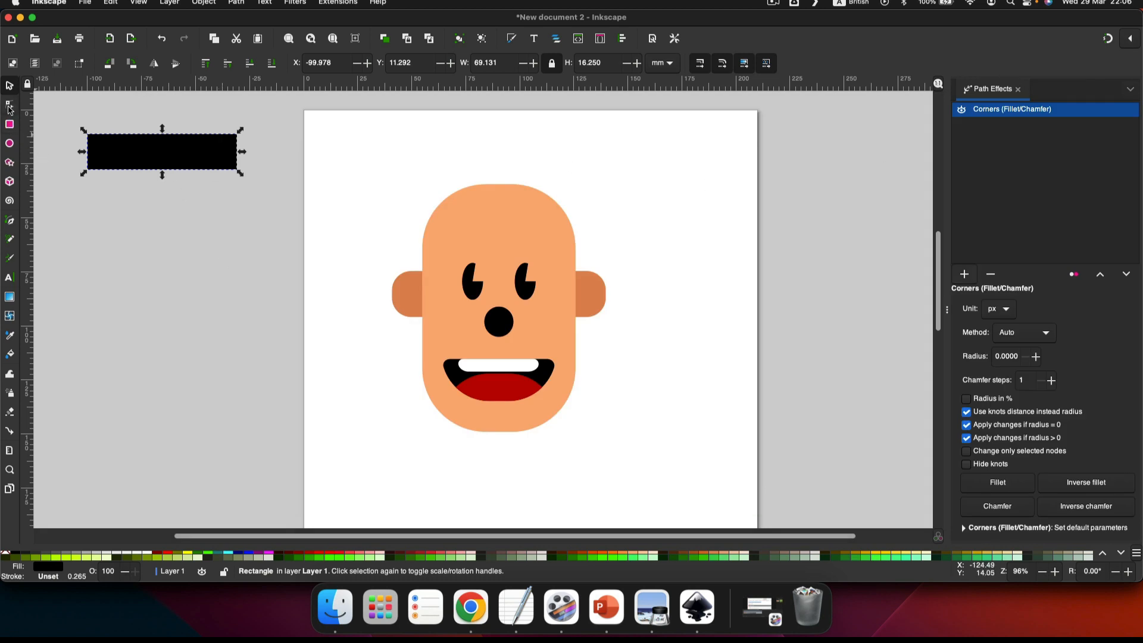
Round the black rectangle's upper-right and lower-left corners across its full height.
{"action": "left_click", "coordinate": [9, 106]}
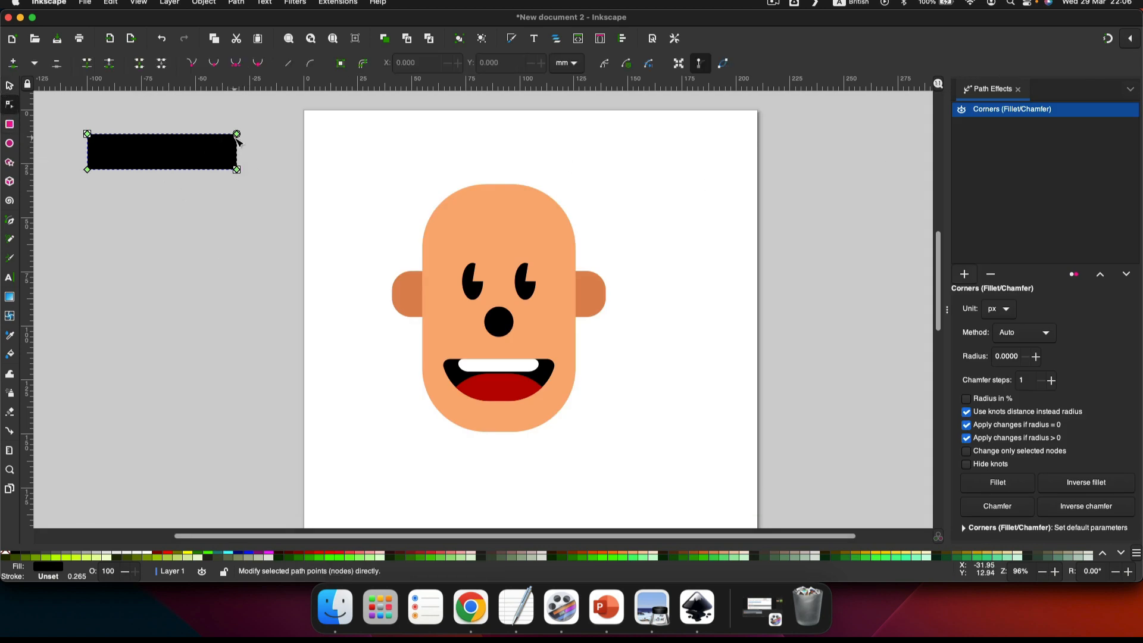
{"action": "scroll", "coordinate": [236, 142], "scroll_direction": "up", "scroll_amount": 2}
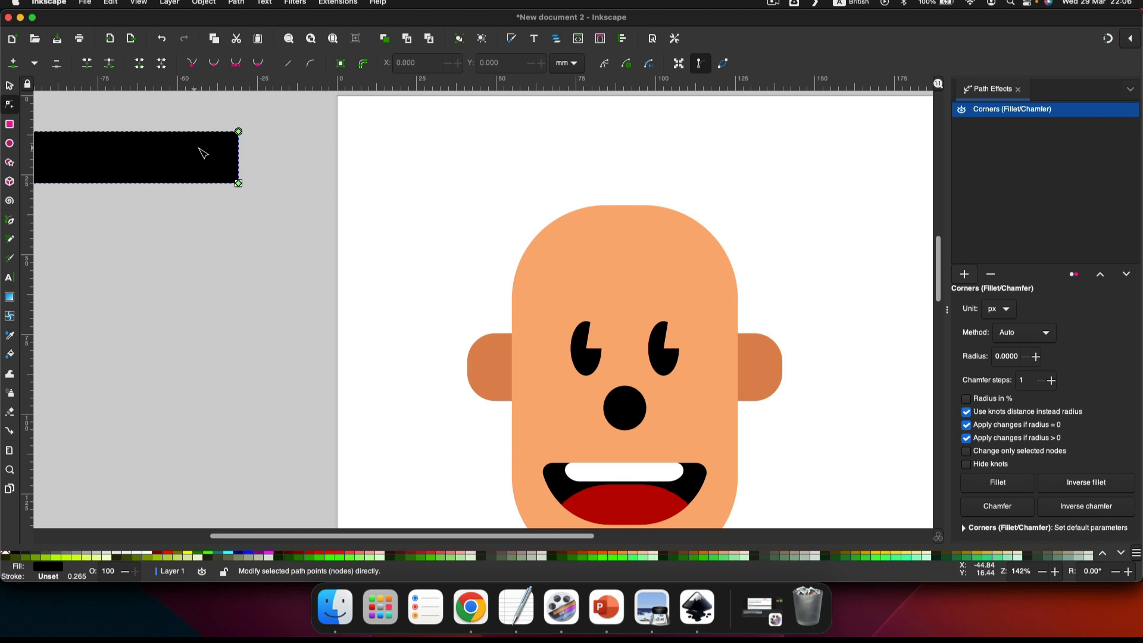
{"action": "scroll", "coordinate": [210, 150], "scroll_direction": "left", "scroll_amount": 6}
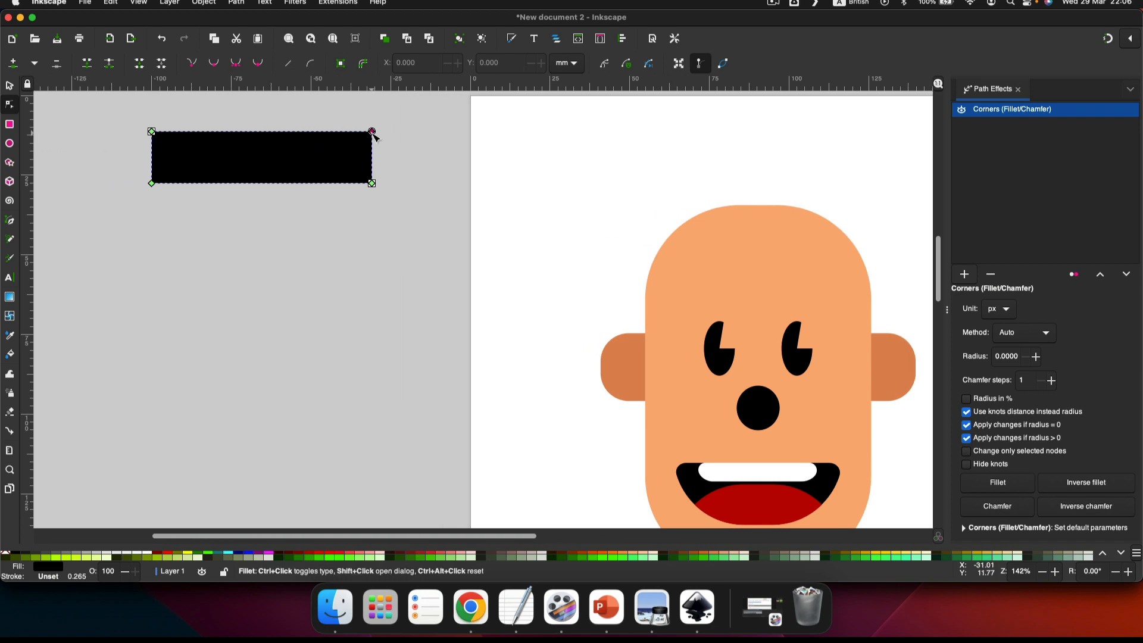
{"action": "left_click_drag", "start_coordinate": [373, 132], "coordinate": [377, 186]}
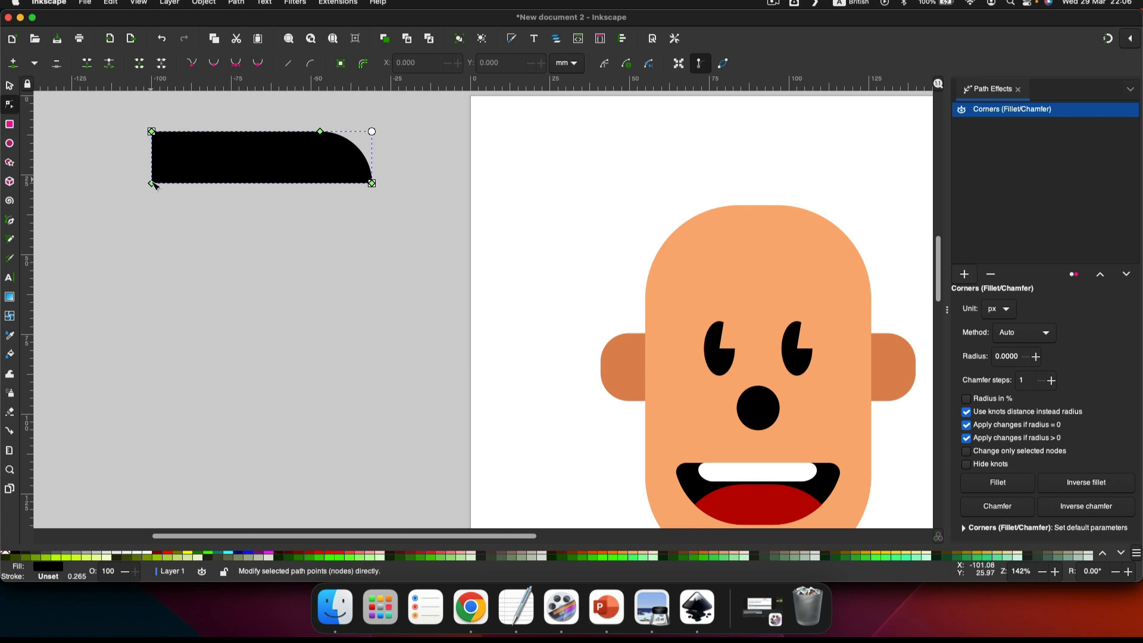
{"action": "left_click_drag", "start_coordinate": [151, 184], "coordinate": [152, 131]}
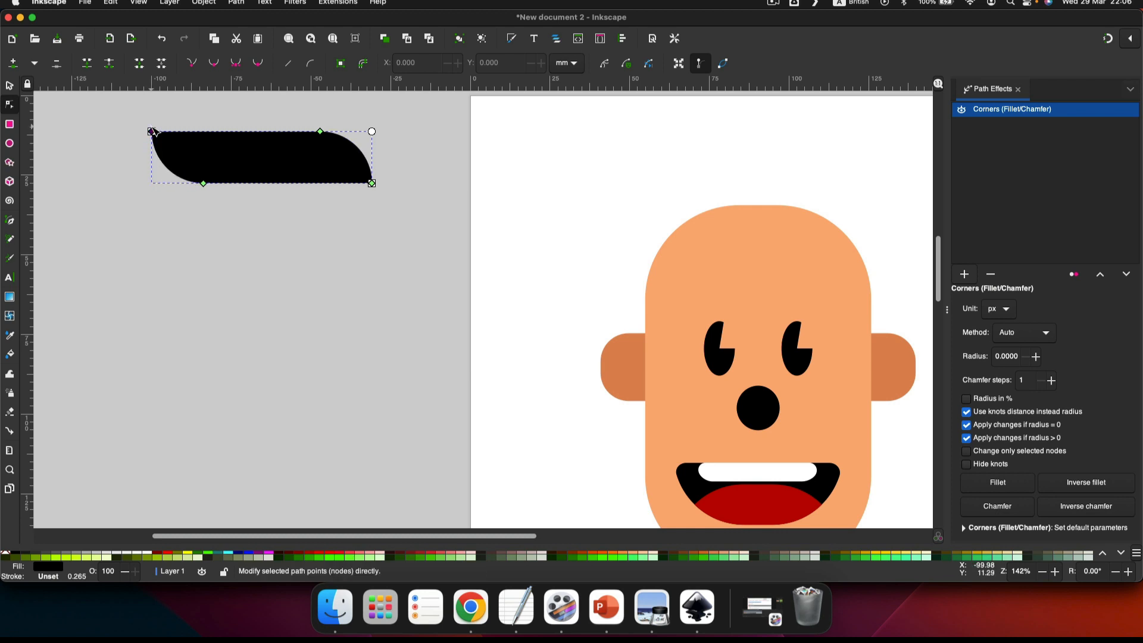
{"action": "left_click", "coordinate": [9, 87]}
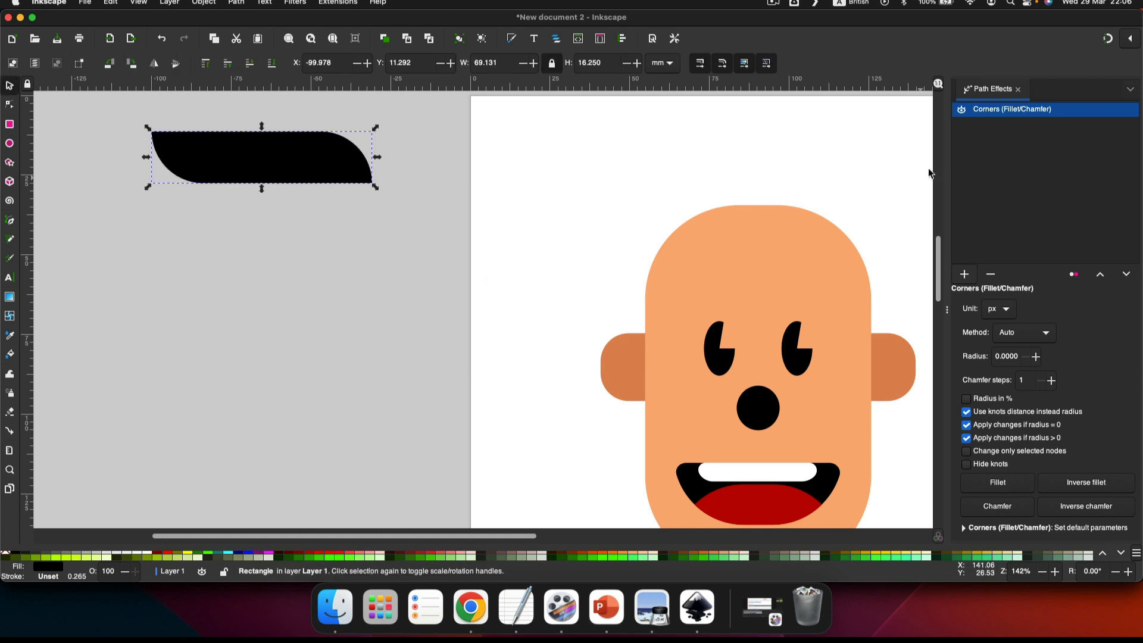
{"action": "left_click", "coordinate": [1018, 90]}
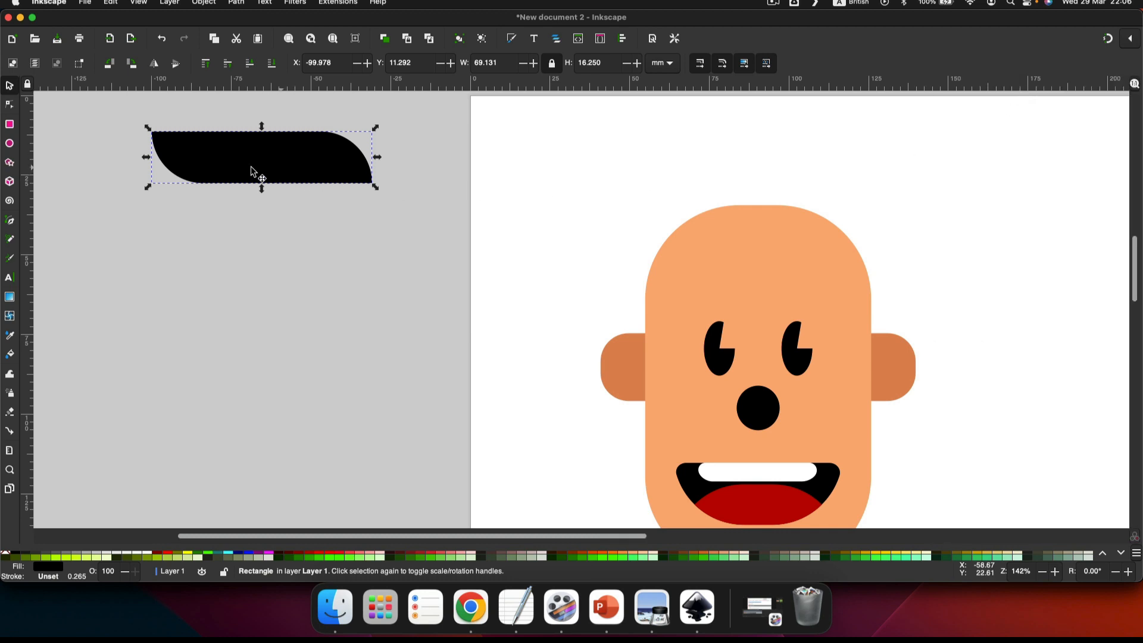
Place the black hair shape across the top of the head and flip it horizontally.
{"action": "left_click_drag", "start_coordinate": [224, 167], "coordinate": [712, 224]}
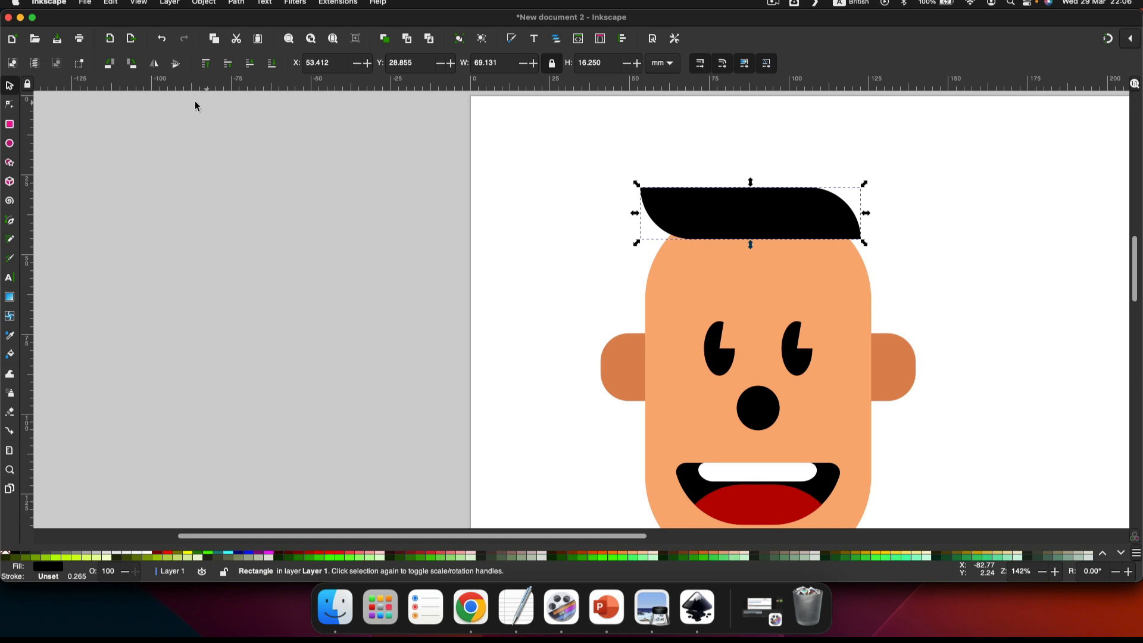
{"action": "left_click", "coordinate": [154, 64]}
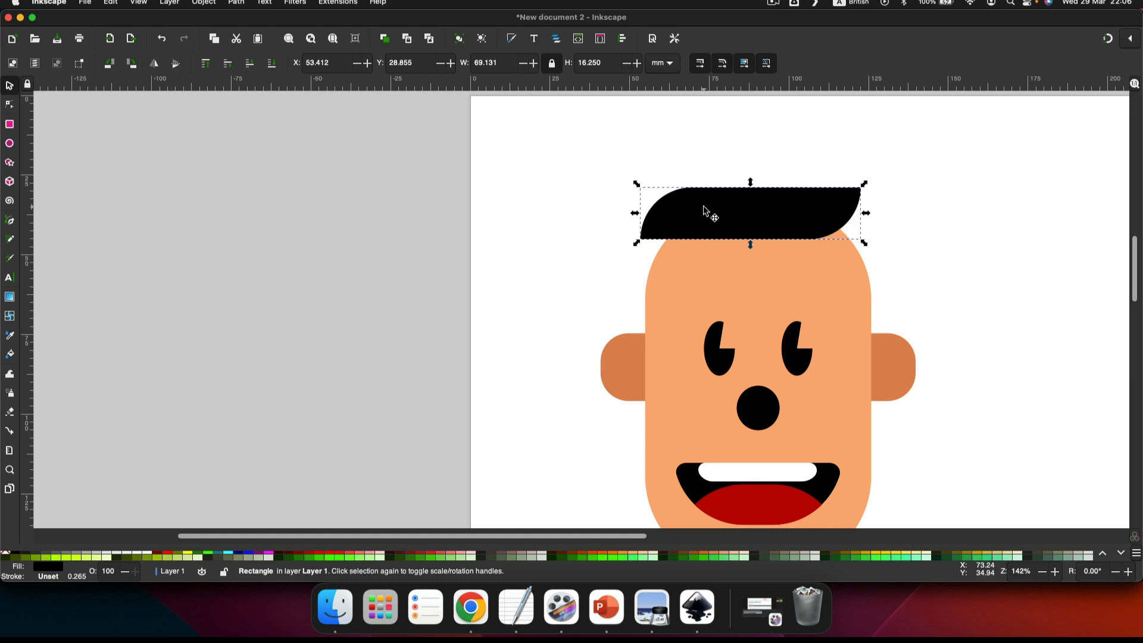
Move the black hair shape slightly down and right so it covers the top edge of the forehead.
{"action": "mouse_move", "coordinate": [709, 215]}
{"action": "left_mouse_down"}
{"action": "mouse_move", "coordinate": [728, 211]}
{"action": "mouse_move", "coordinate": [722, 235]}
{"action": "mouse_move", "coordinate": [719, 221]}
{"action": "left_mouse_up"}
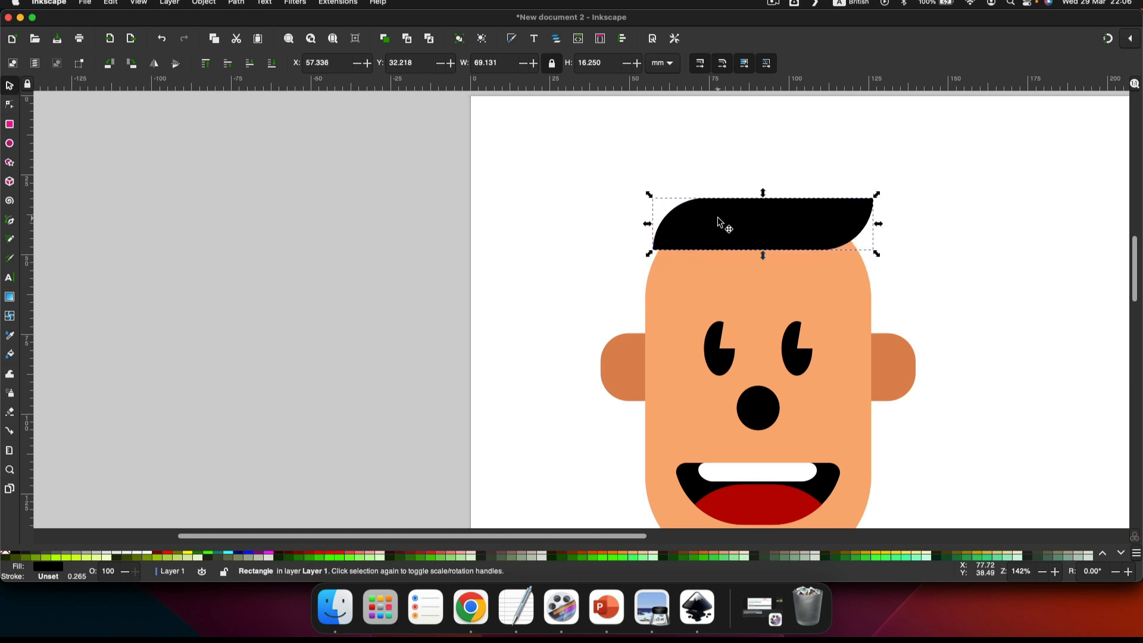
{"action": "scroll", "coordinate": [735, 222], "scroll_direction": "down", "scroll_amount": 3}
{"action": "scroll", "coordinate": [738, 222], "scroll_direction": "right", "scroll_amount": 1}
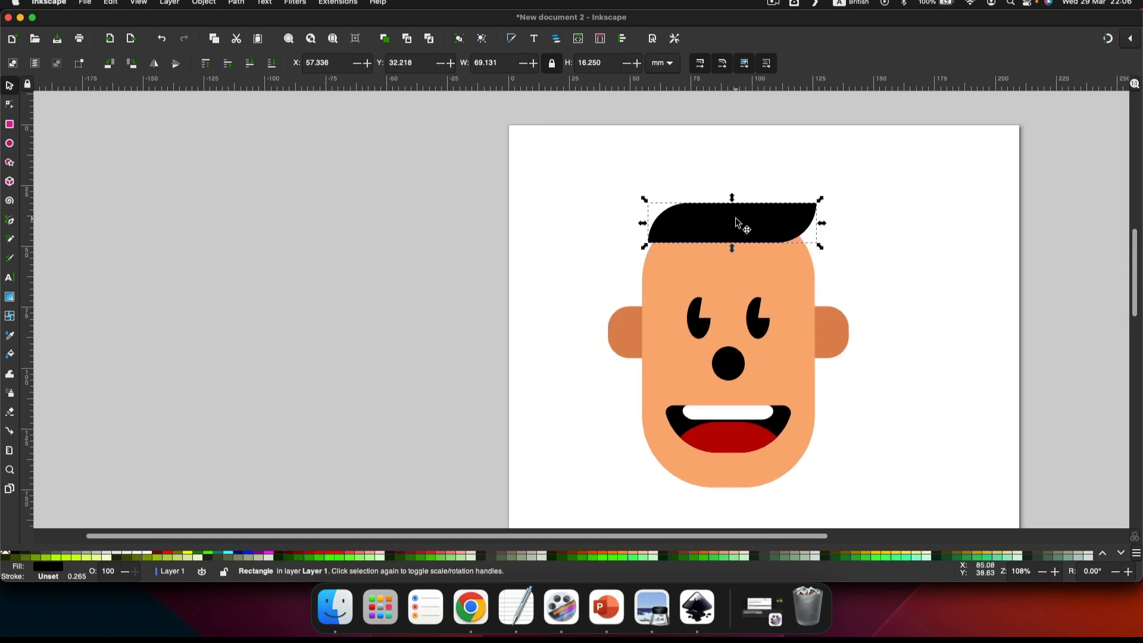
Duplicate the hair shape, move the copy just above the original, and rotate it counterclockwise so its right end sweeps upward.
{"action": "key", "text": "super+d"}
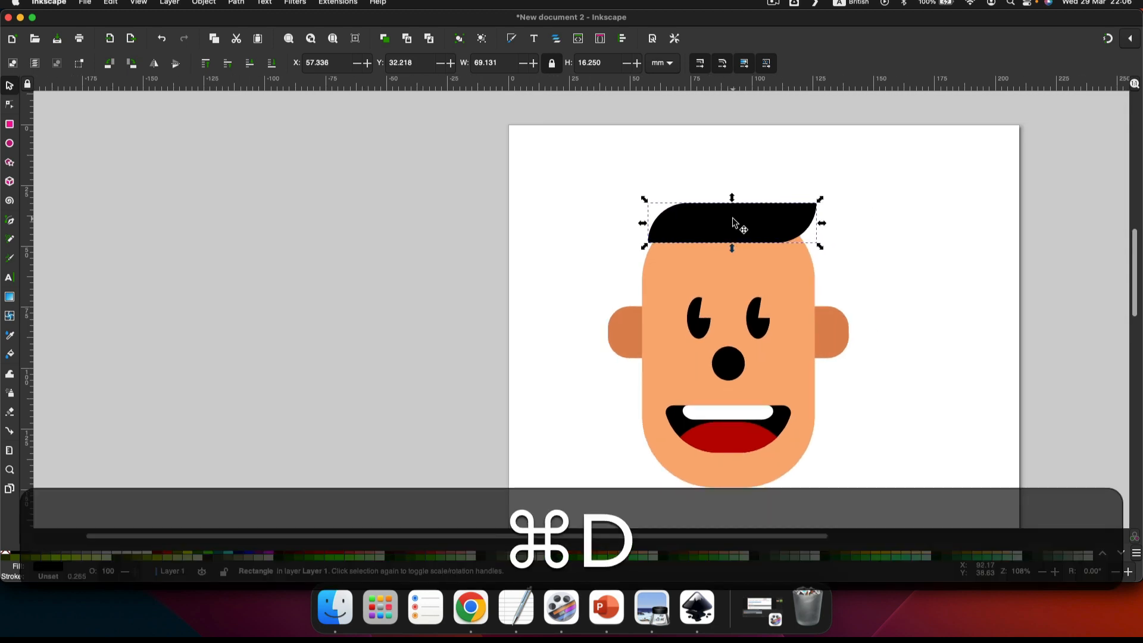
{"action": "left_click_drag", "start_coordinate": [736, 221], "coordinate": [727, 193]}
{"action": "left_click", "coordinate": [727, 194]}
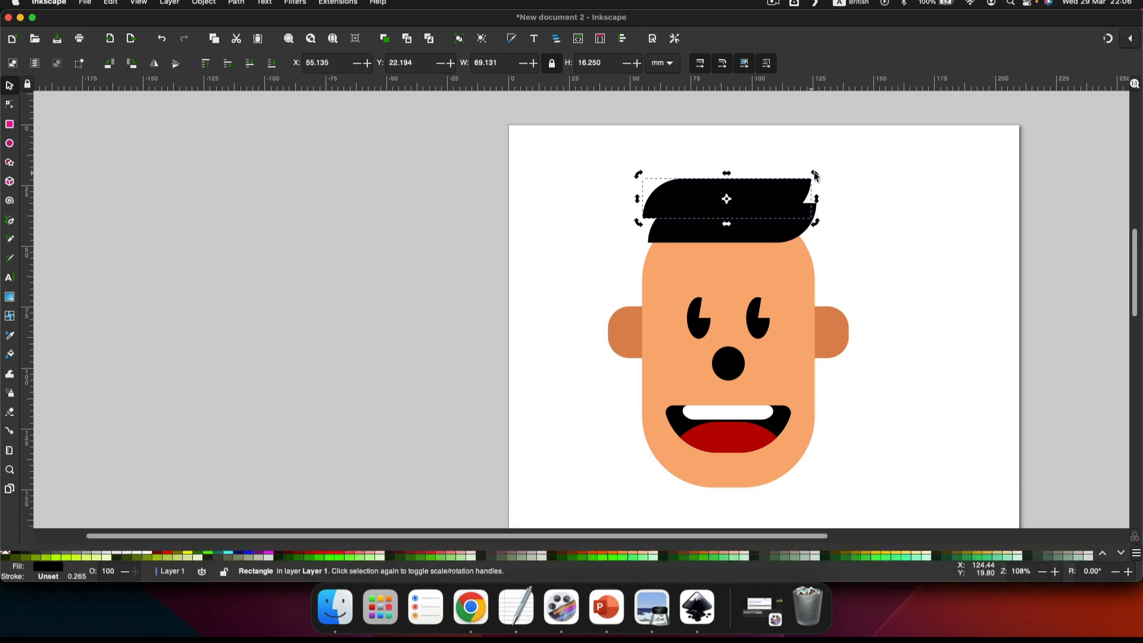
{"action": "left_click_drag", "start_coordinate": [806, 177], "coordinate": [798, 162]}
{"action": "left_click", "coordinate": [475, 243]}
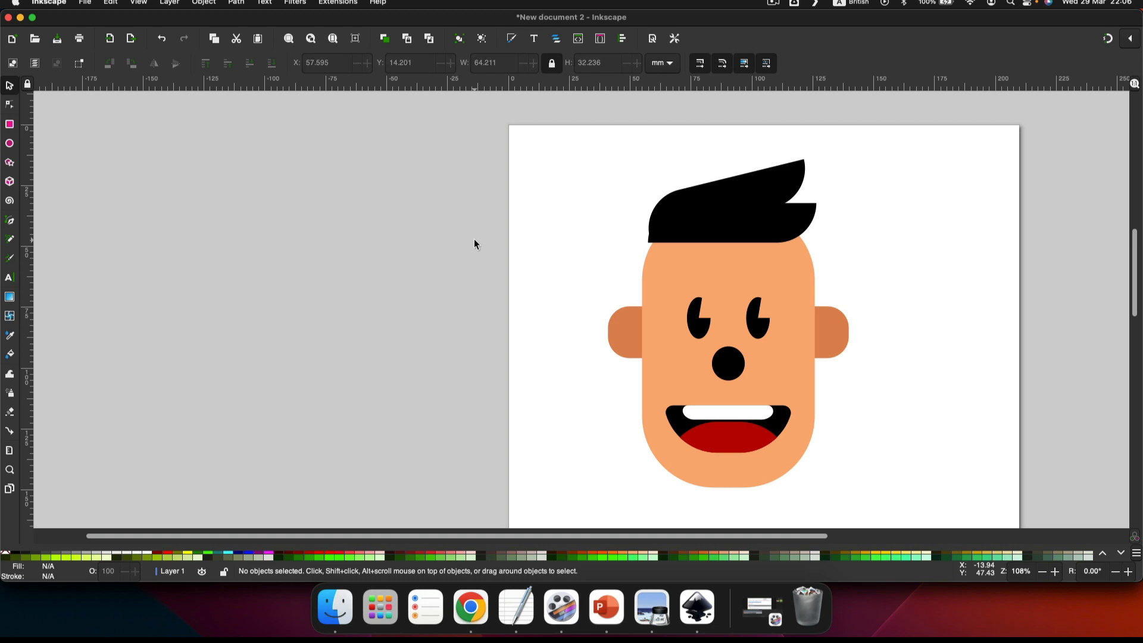
{"action": "left_click", "coordinate": [682, 221]}
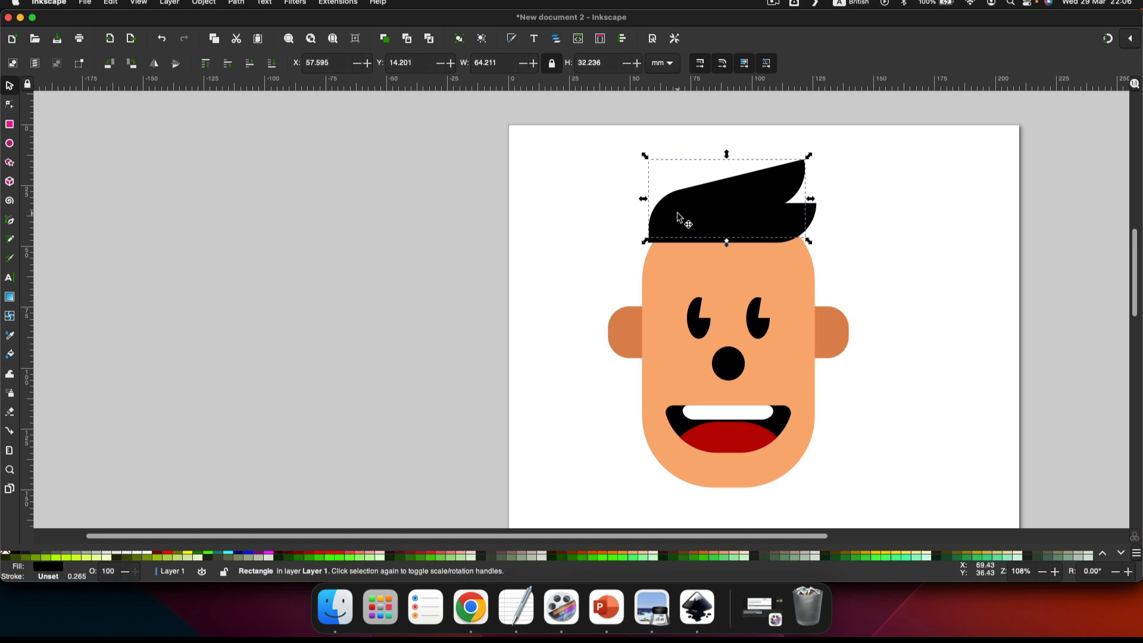
{"action": "left_click", "coordinate": [860, 223]}
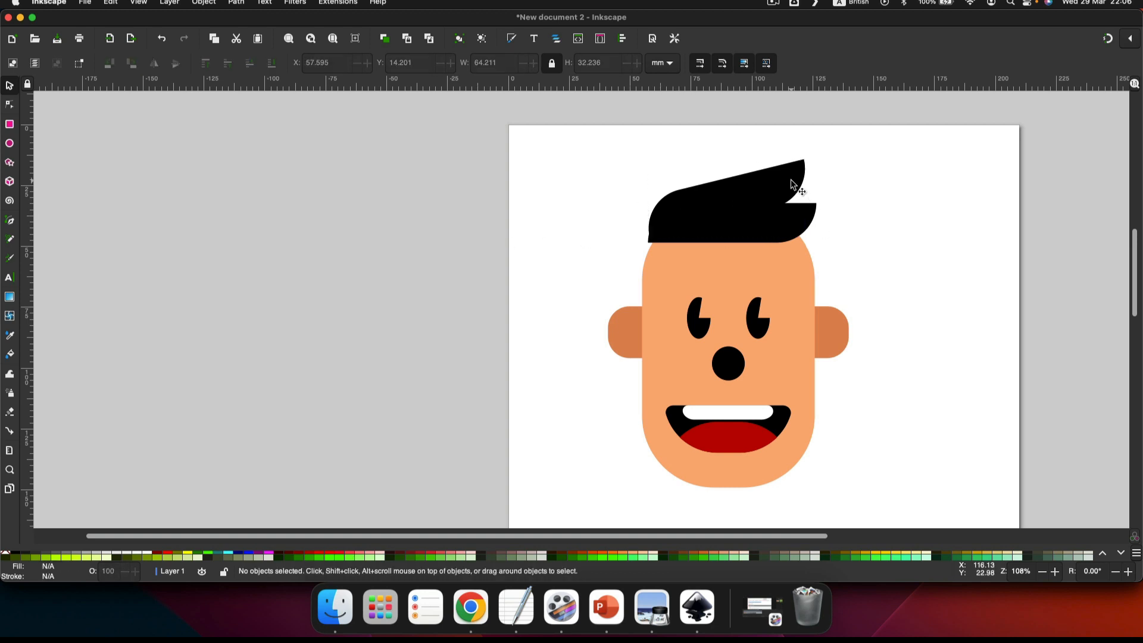
Duplicate the tilted hair strand, move the copy left of the head, and rotate it to nearly upright.
{"action": "left_click", "coordinate": [795, 182]}
{"action": "key", "text": "super+d"}
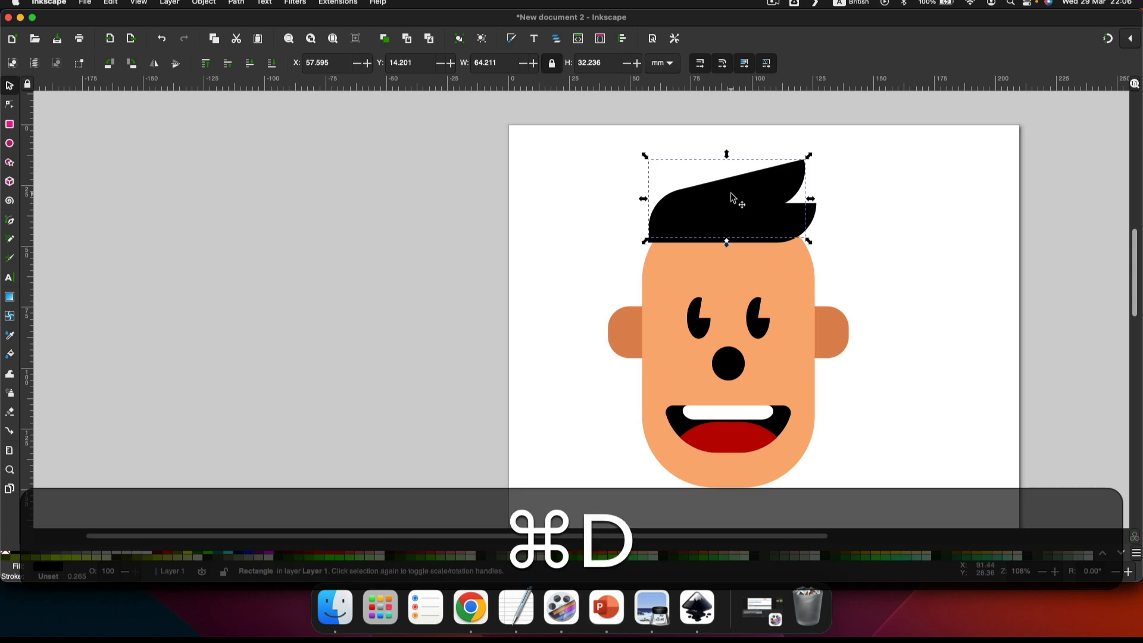
{"action": "left_click_drag", "start_coordinate": [727, 196], "coordinate": [523, 195]}
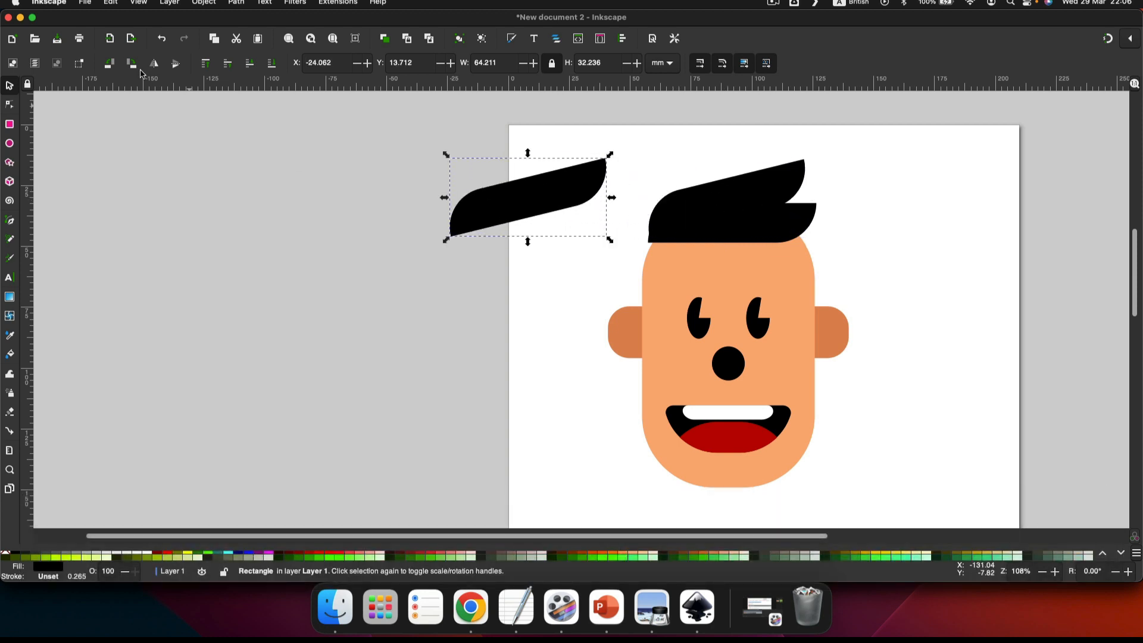
{"action": "left_click", "coordinate": [492, 194]}
{"action": "left_click_drag", "start_coordinate": [447, 156], "coordinate": [482, 241]}
Place the upright strand along the head's left side, rotate it about 4°, and lower it behind the face and ear.
{"action": "left_click_drag", "start_coordinate": [531, 203], "coordinate": [655, 276]}
{"action": "left_click", "coordinate": [656, 277]}
{"action": "left_click_drag", "start_coordinate": [674, 357], "coordinate": [663, 358]}
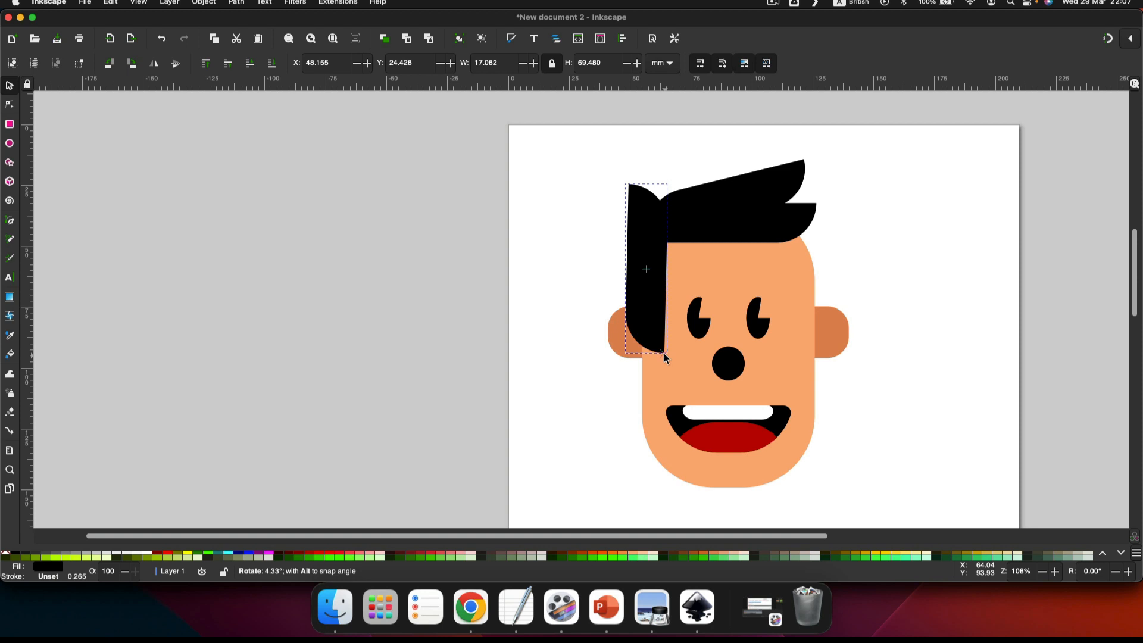
{"action": "left_click", "coordinate": [250, 64]}
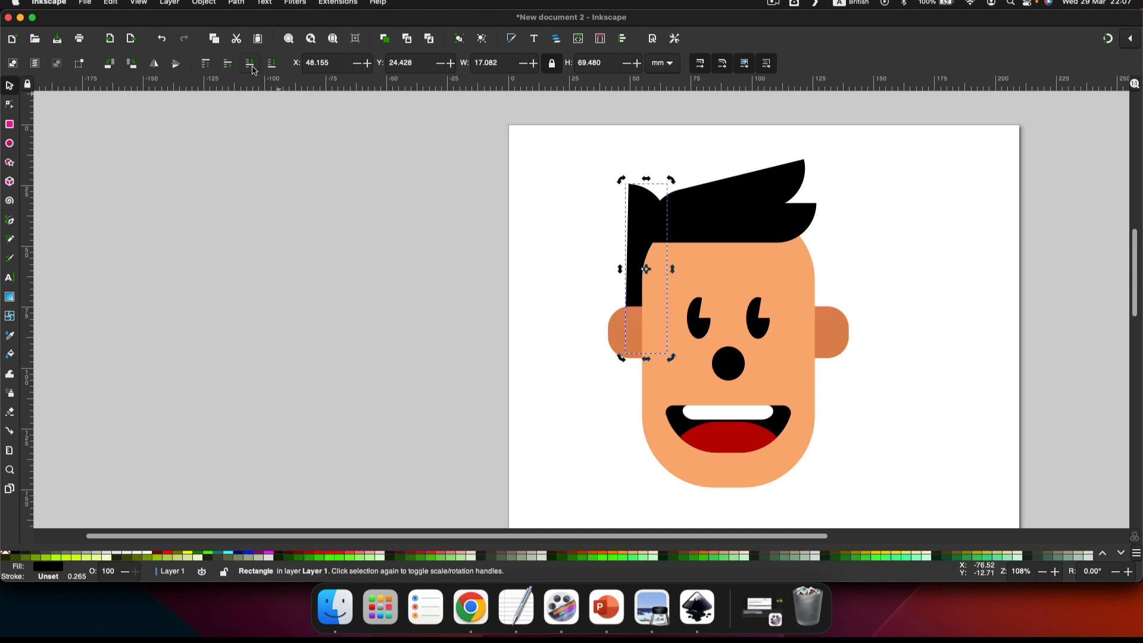
{"action": "left_click", "coordinate": [556, 237]}
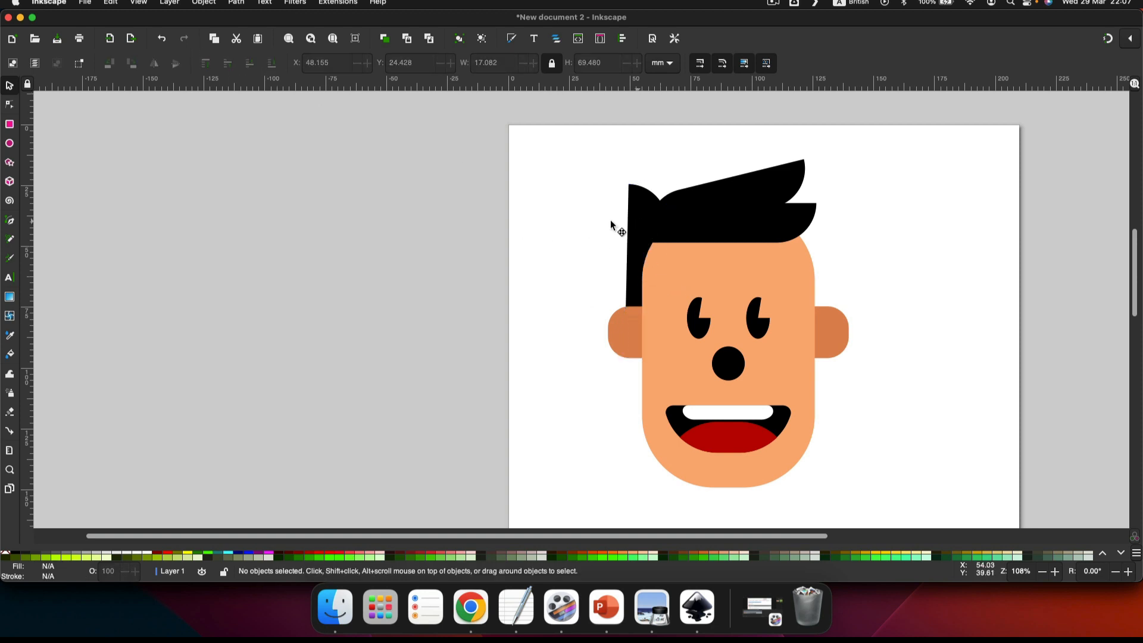
Flip the side hair strand horizontally and fit it back against the head's left side, with its rounded end meeting the top hair.
{"action": "left_click_drag", "start_coordinate": [631, 227], "coordinate": [573, 225]}
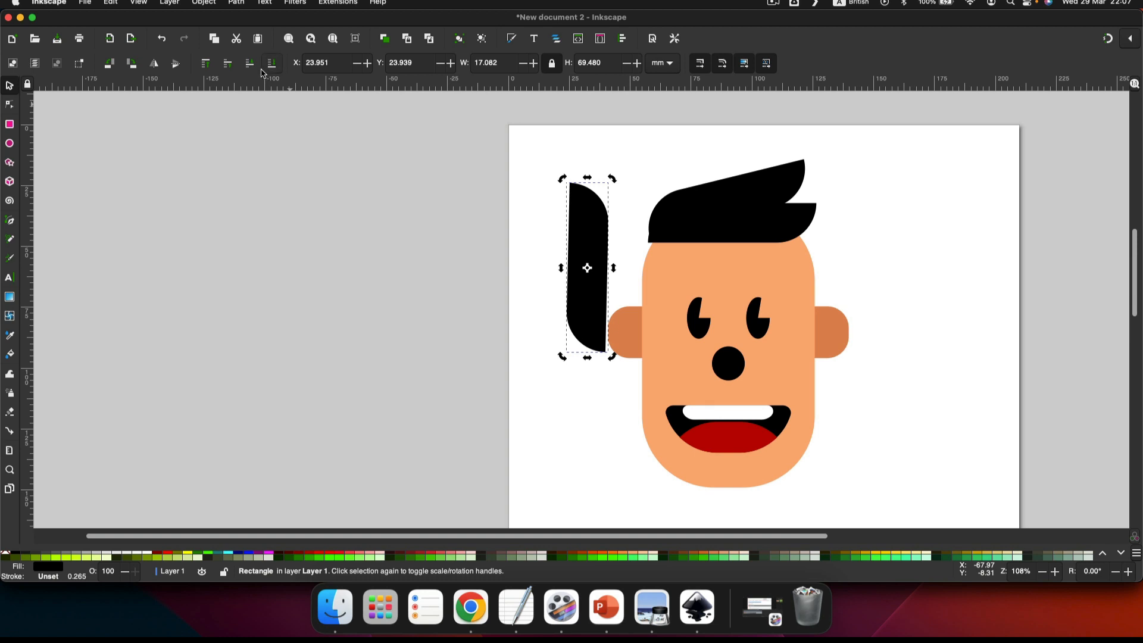
{"action": "left_click", "coordinate": [155, 64]}
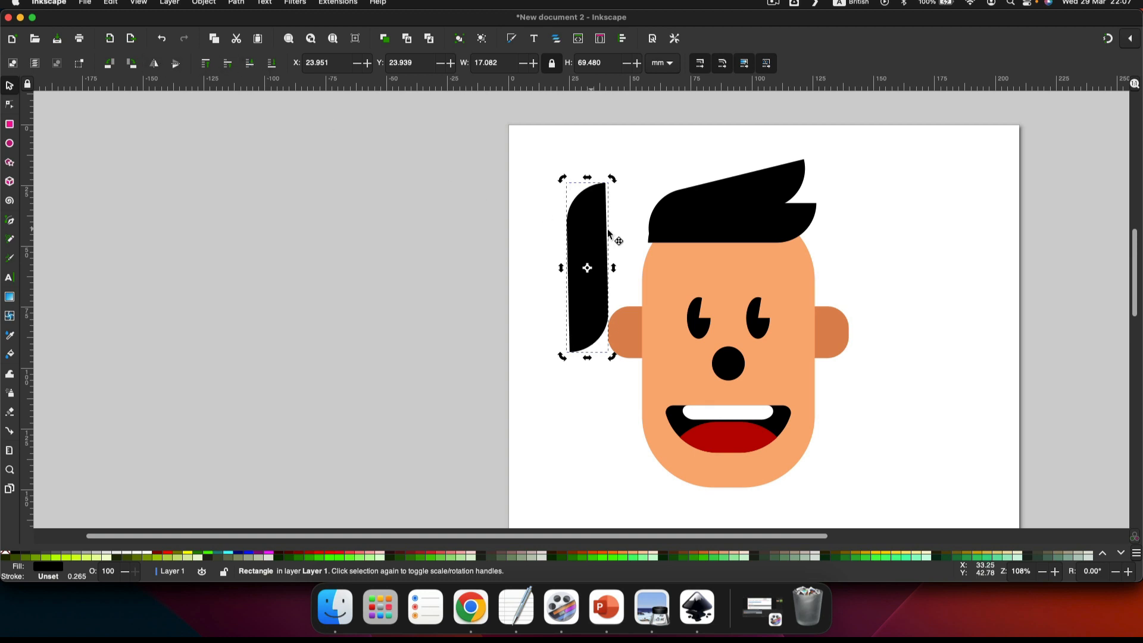
{"action": "left_click_drag", "start_coordinate": [608, 234], "coordinate": [654, 238]}
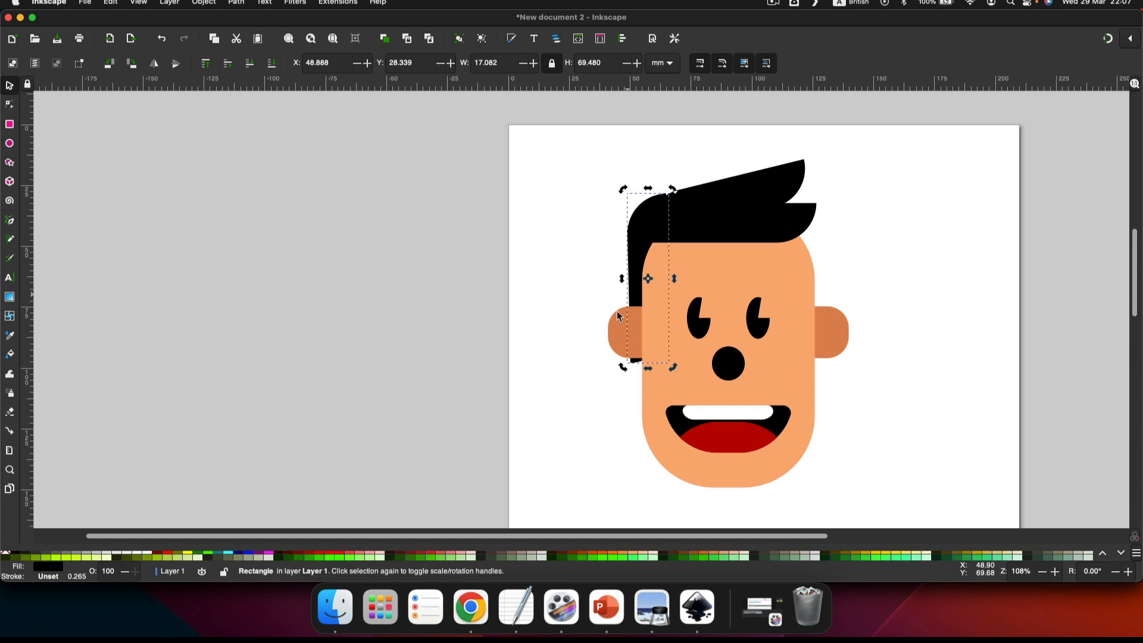
Shorten the side hair strand from its lower end to about 65 mm tall so it ends behind the ear.
{"action": "left_click", "coordinate": [646, 277]}
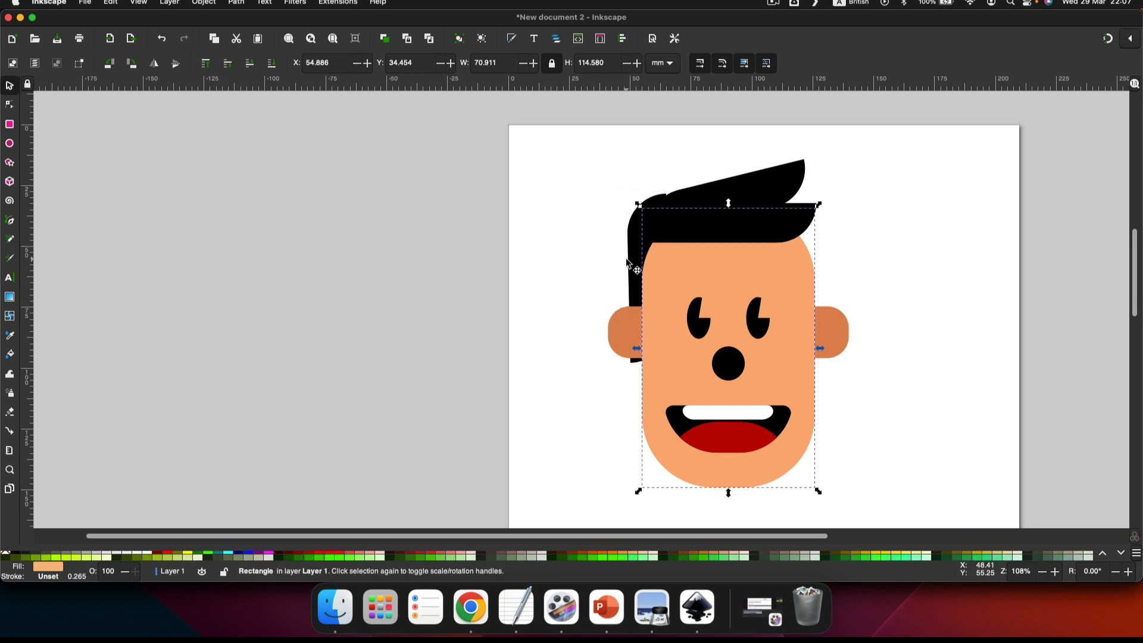
{"action": "left_click", "coordinate": [635, 266]}
{"action": "left_click_drag", "start_coordinate": [649, 369], "coordinate": [646, 358]}
{"action": "left_click", "coordinate": [573, 275]}
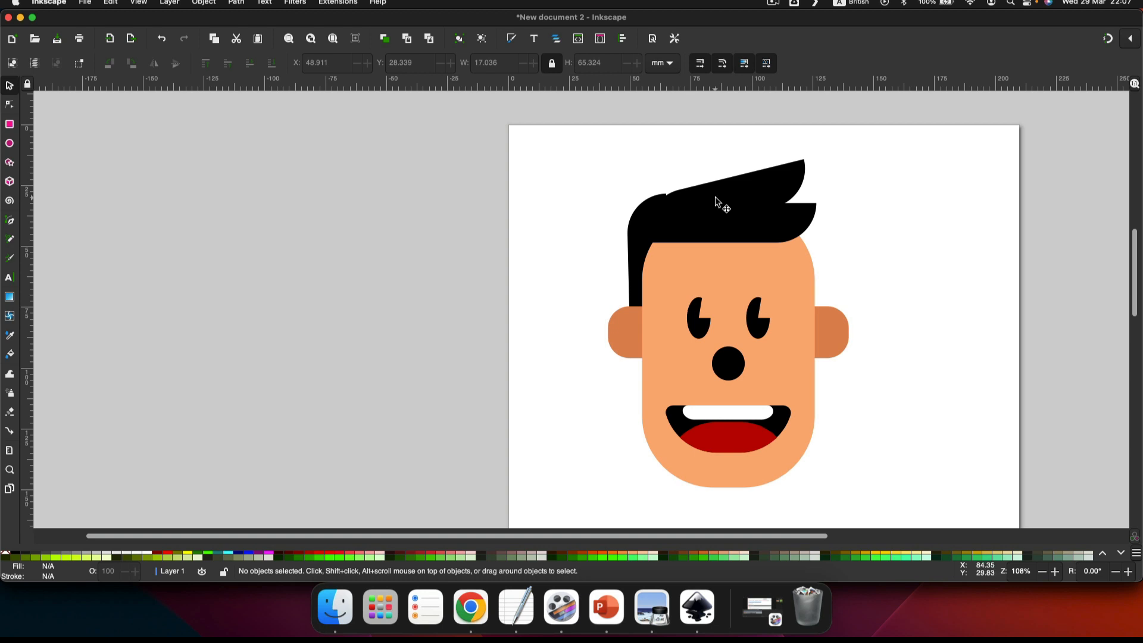
Move the tilted upper hair strand off the page to the left of the head.
{"action": "left_click_drag", "start_coordinate": [716, 202], "coordinate": [138, 184]}
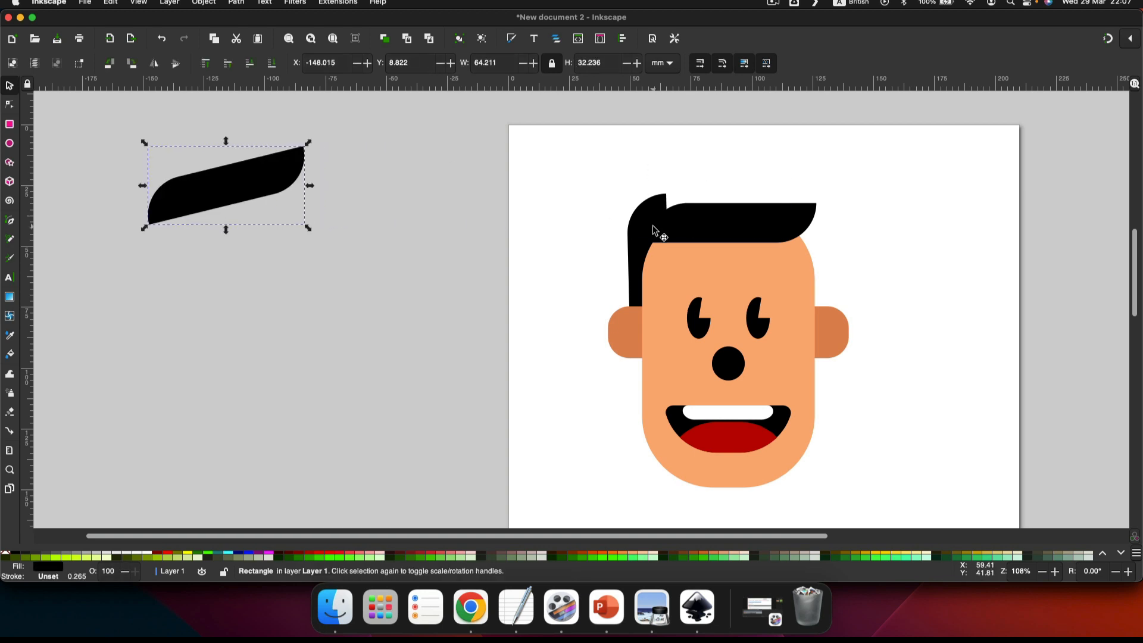
Move all three black hair shapes off the face and arrange them on the empty canvas beside the page.
{"action": "left_click_drag", "start_coordinate": [632, 230], "coordinate": [156, 254]}
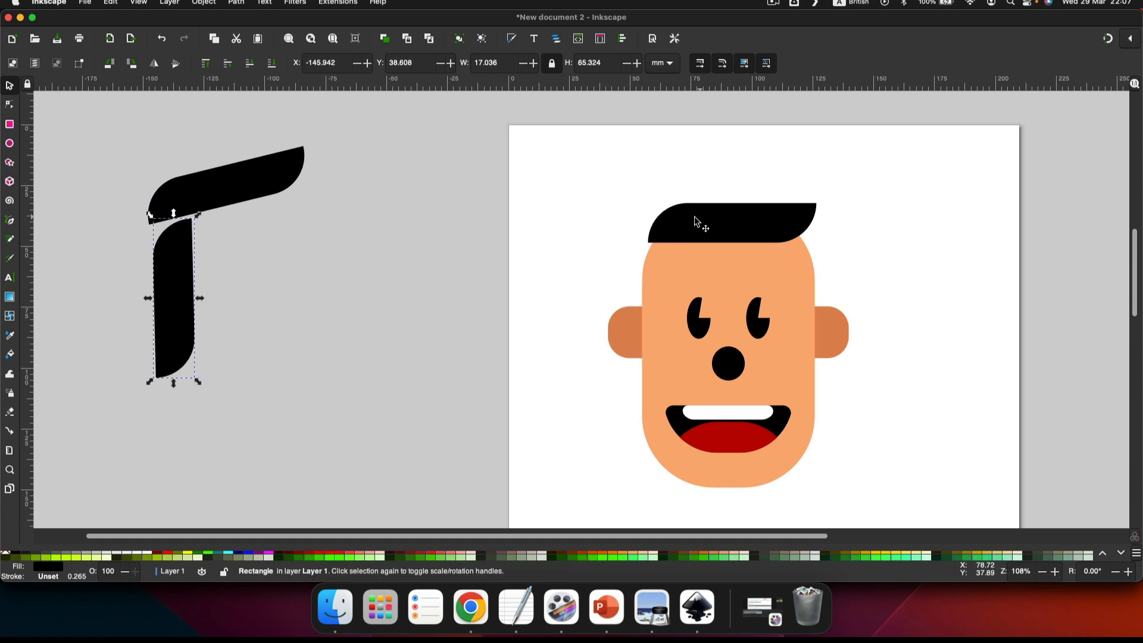
{"action": "left_click_drag", "start_coordinate": [690, 218], "coordinate": [119, 425]}
{"action": "left_click_drag", "start_coordinate": [168, 332], "coordinate": [140, 317]}
{"action": "left_click_drag", "start_coordinate": [209, 201], "coordinate": [162, 182]}
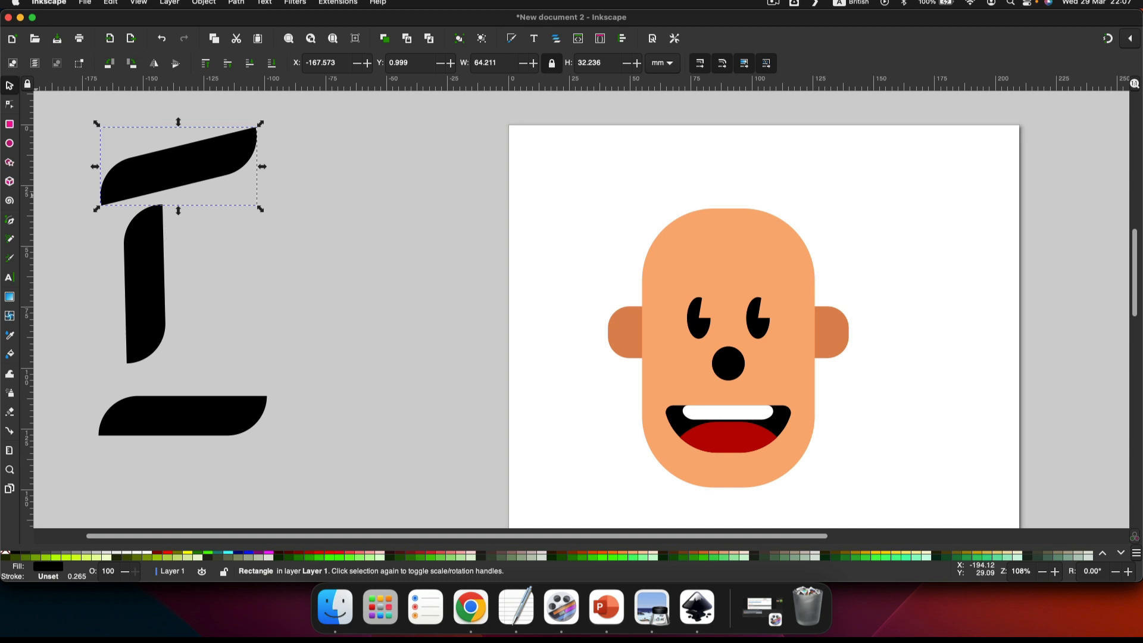
Draw a black rectangle about 87.5 mm by 24 mm above the head and add a Corners (Fillet/Chamfer) path effect to it.
{"action": "left_click", "coordinate": [10, 126]}
{"action": "left_click_drag", "start_coordinate": [418, 142], "coordinate": [631, 201]}
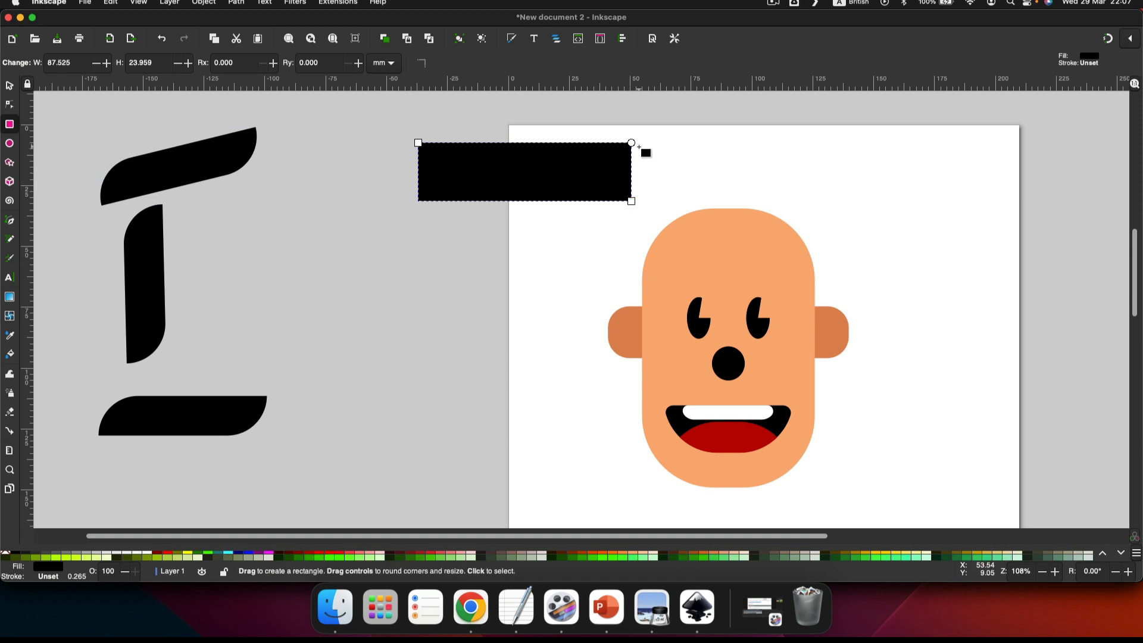
{"action": "left_click", "coordinate": [236, 3]}
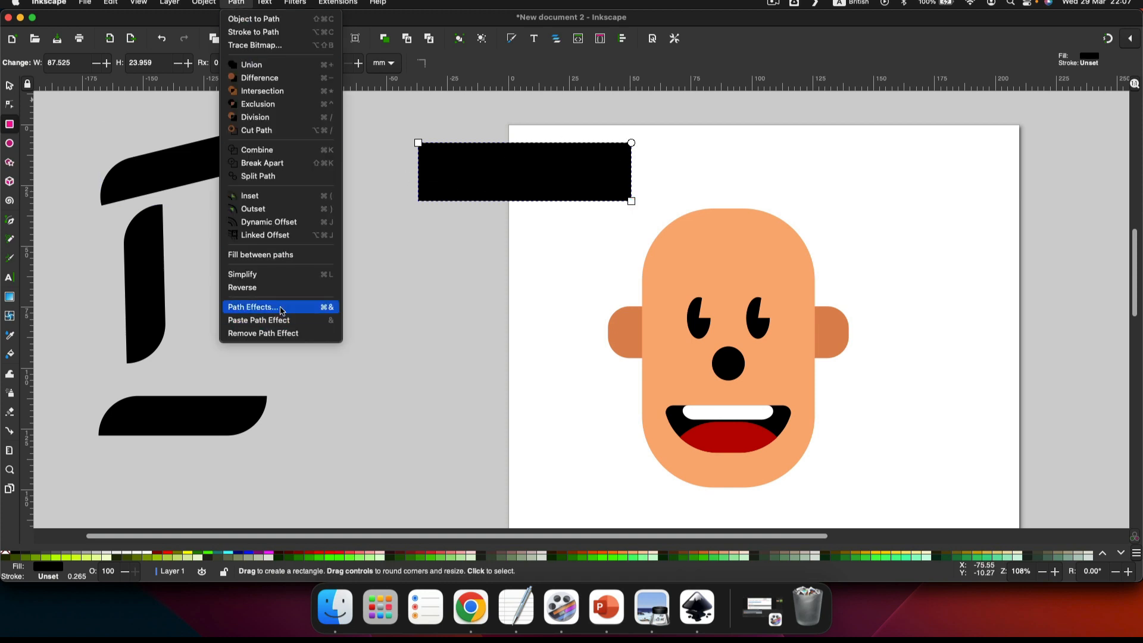
{"action": "left_click", "coordinate": [281, 308]}
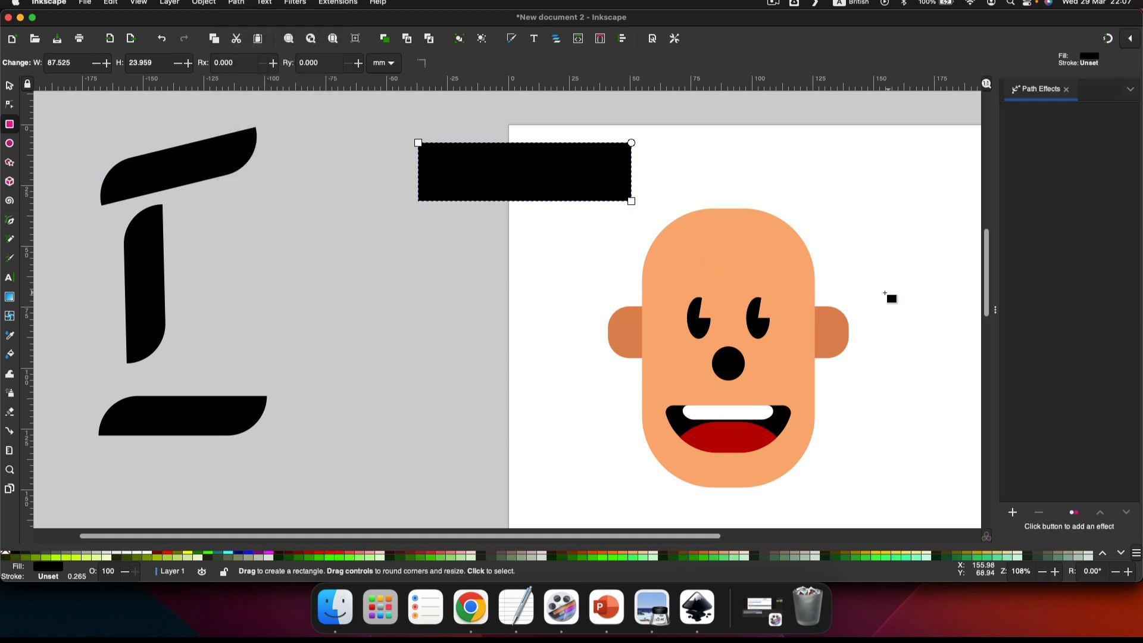
{"action": "left_click", "coordinate": [1014, 512]}
{"action": "left_click", "coordinate": [237, 268]}
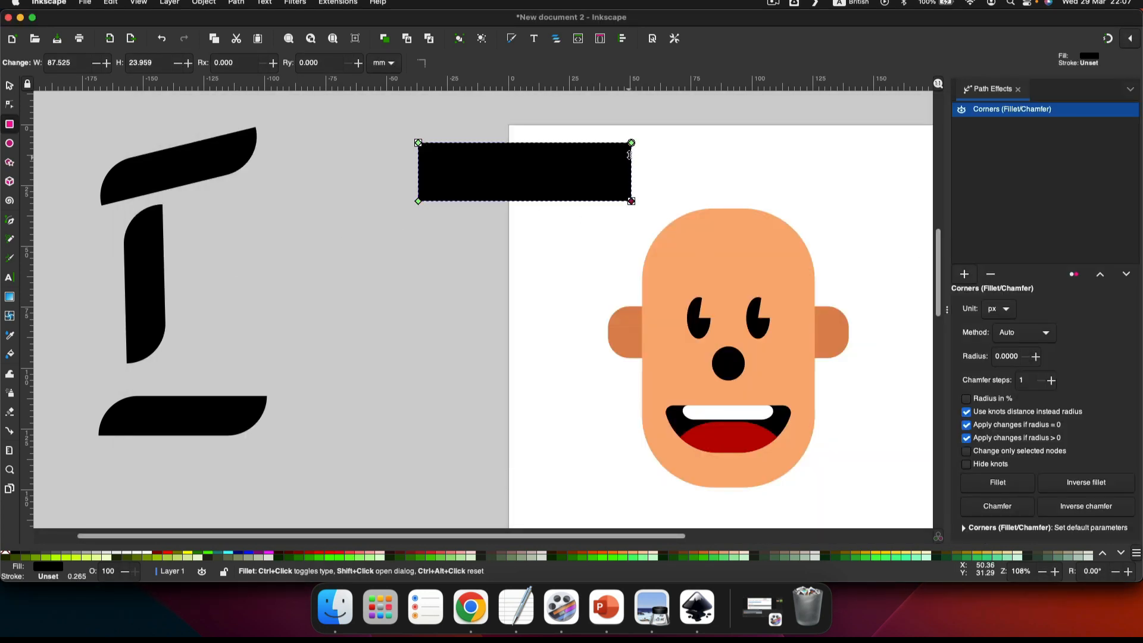
Round only the rectangle's lower-right corner with a fillet spanning the rectangle's full height.
{"action": "left_click", "coordinate": [10, 104]}
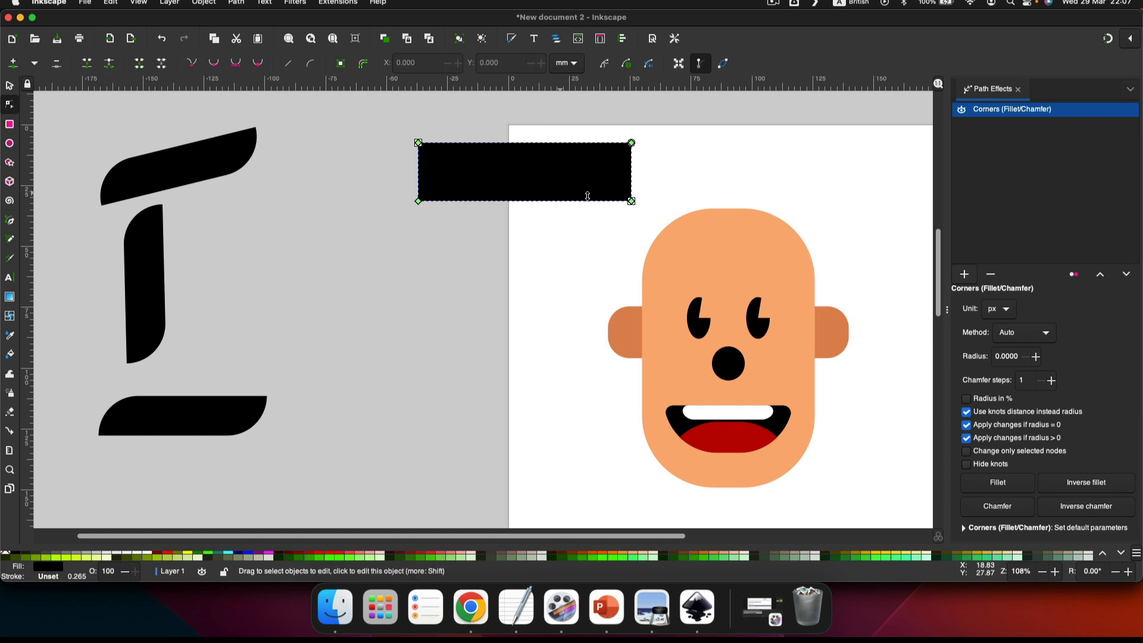
{"action": "left_click_drag", "start_coordinate": [632, 201], "coordinate": [631, 143]}
{"action": "left_click", "coordinate": [1018, 89]}
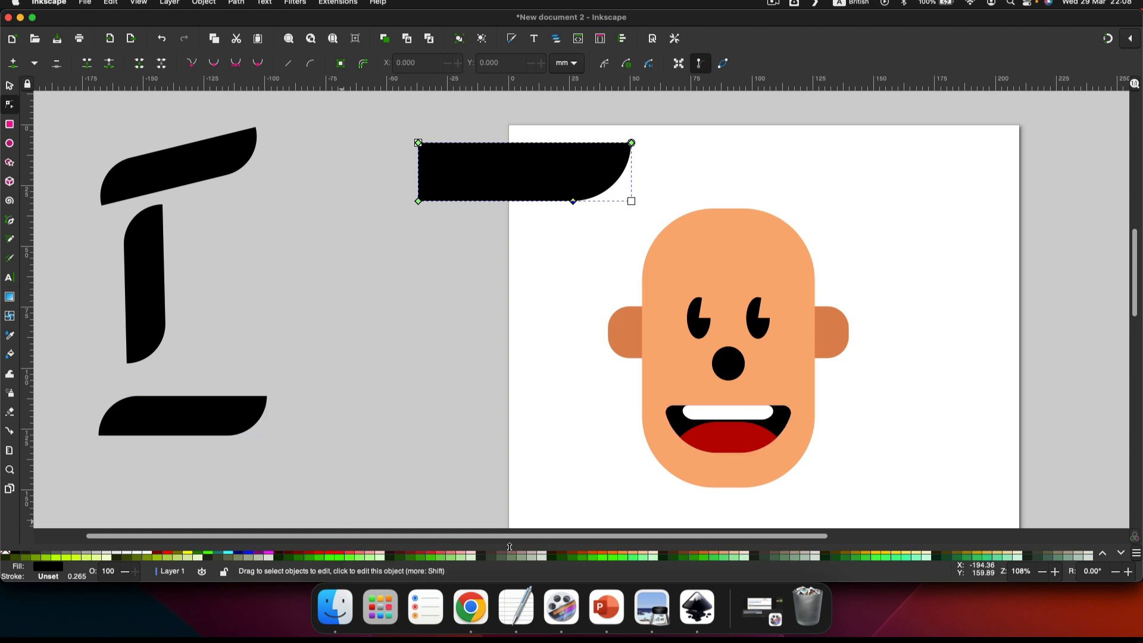
Fill the rounded rectangle with yellow #FFD42A.
{"action": "scroll", "coordinate": [679, 553], "scroll_direction": "up", "scroll_amount": 3}
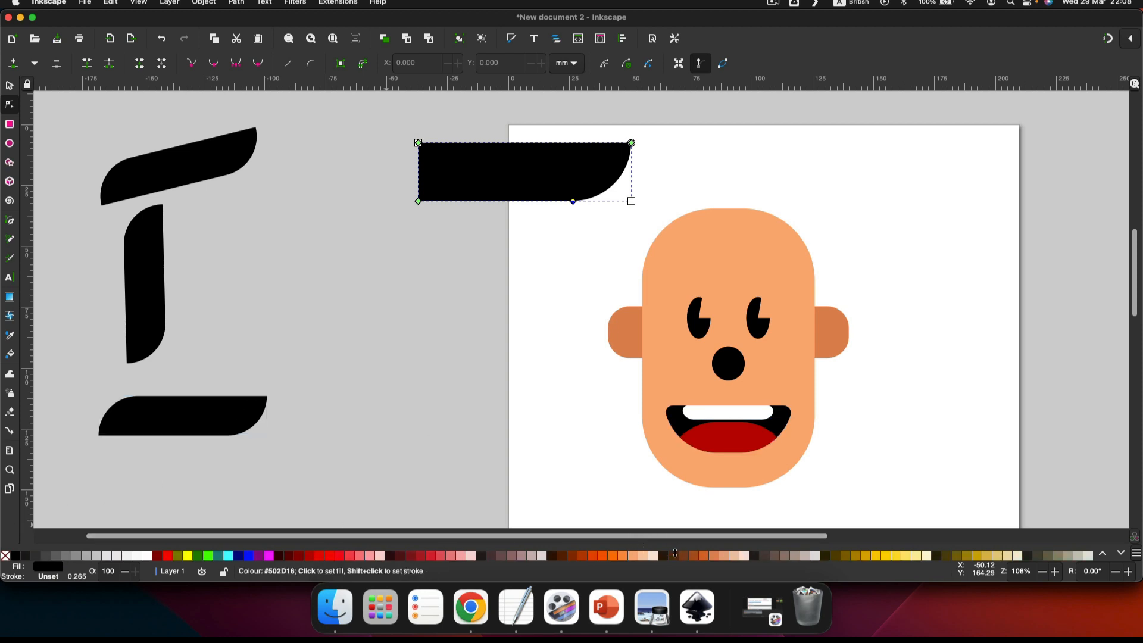
{"action": "left_click", "coordinate": [869, 556]}
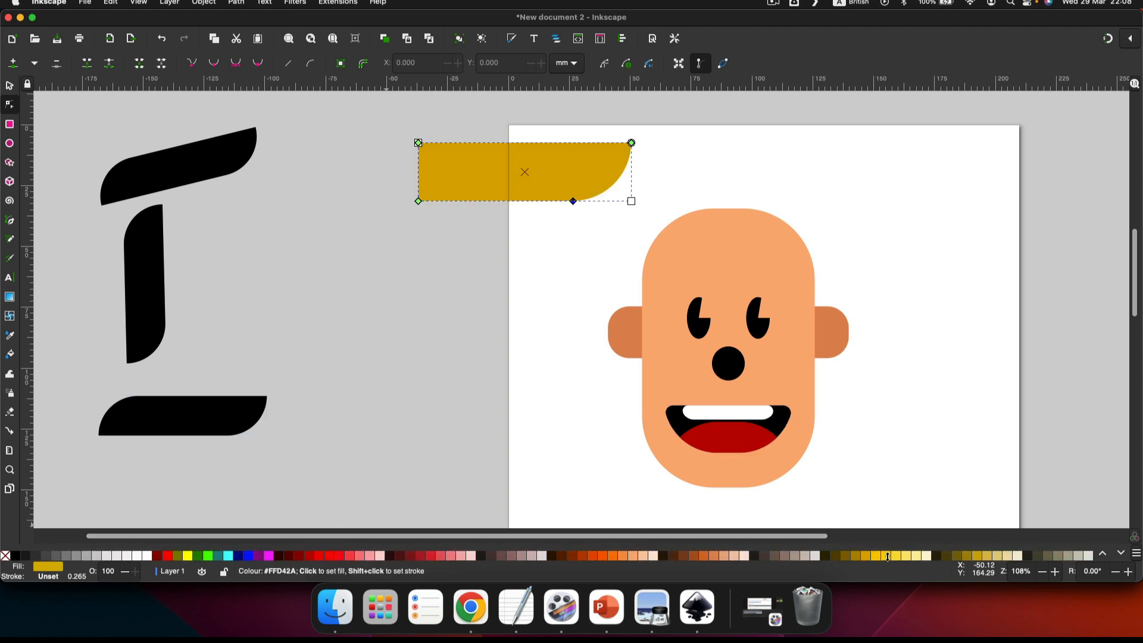
{"action": "left_click", "coordinate": [887, 556]}
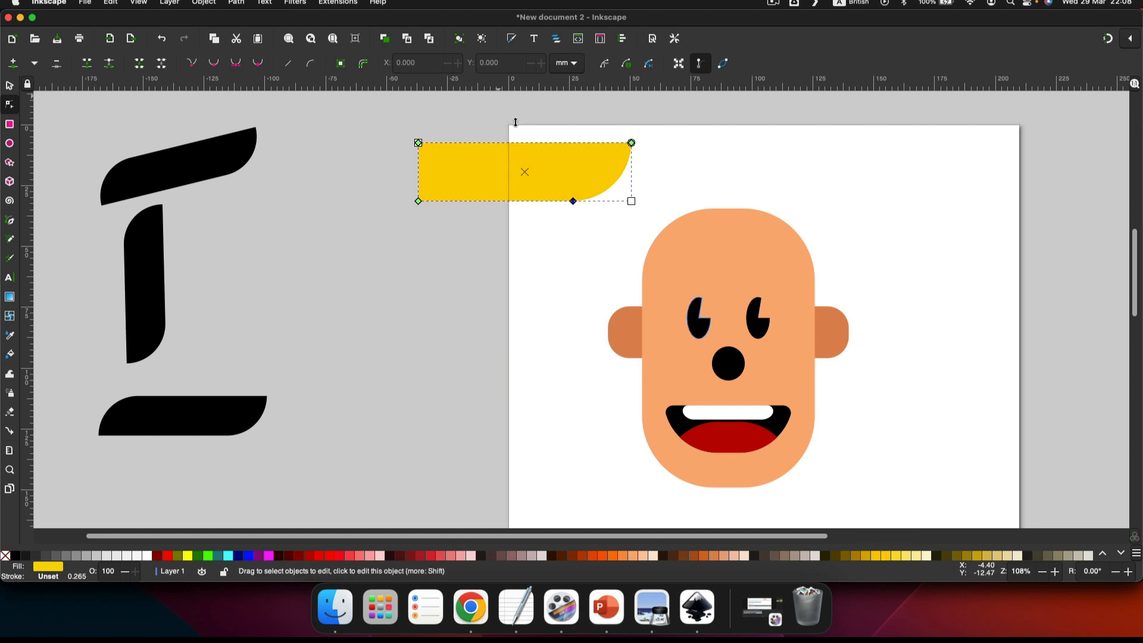
{"action": "right_click", "coordinate": [499, 162]}
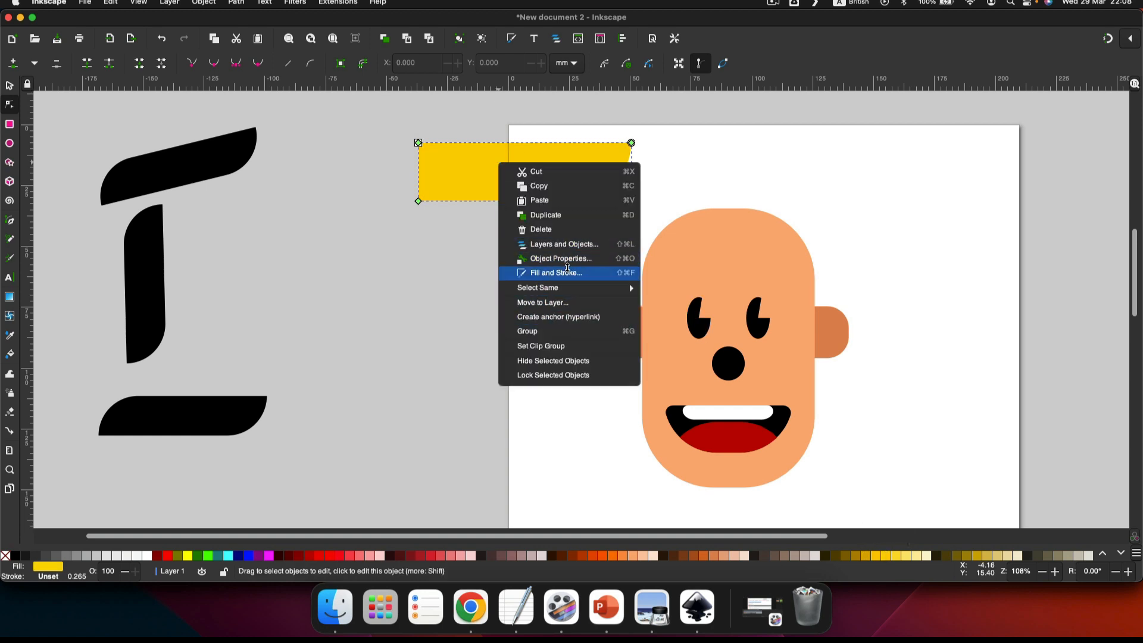
{"action": "left_click", "coordinate": [556, 273]}
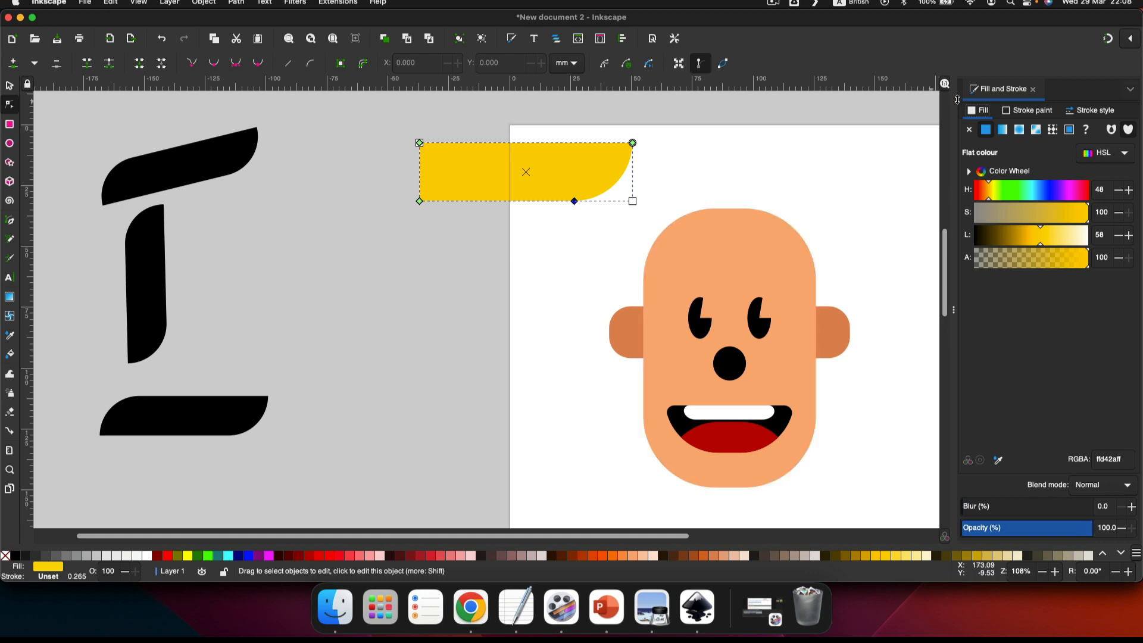
{"action": "left_click", "coordinate": [1033, 90]}
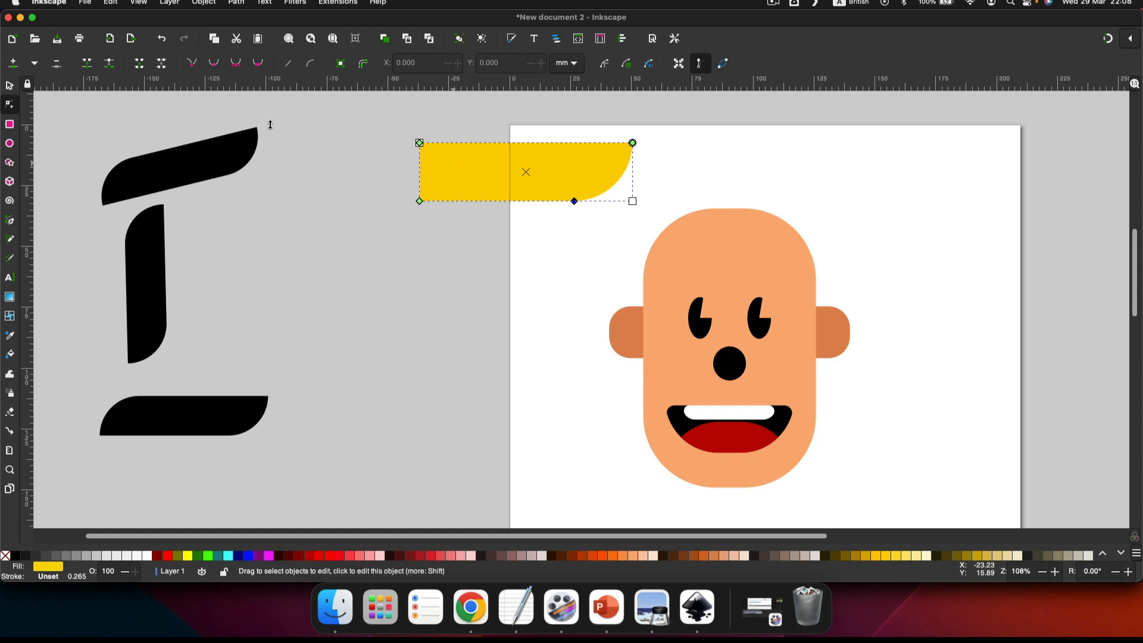
Duplicate the yellow hair shape and flip the copy horizontally.
{"action": "key", "text": "super+d"}
{"action": "left_click", "coordinate": [9, 87]}
{"action": "key", "text": "super+d"}
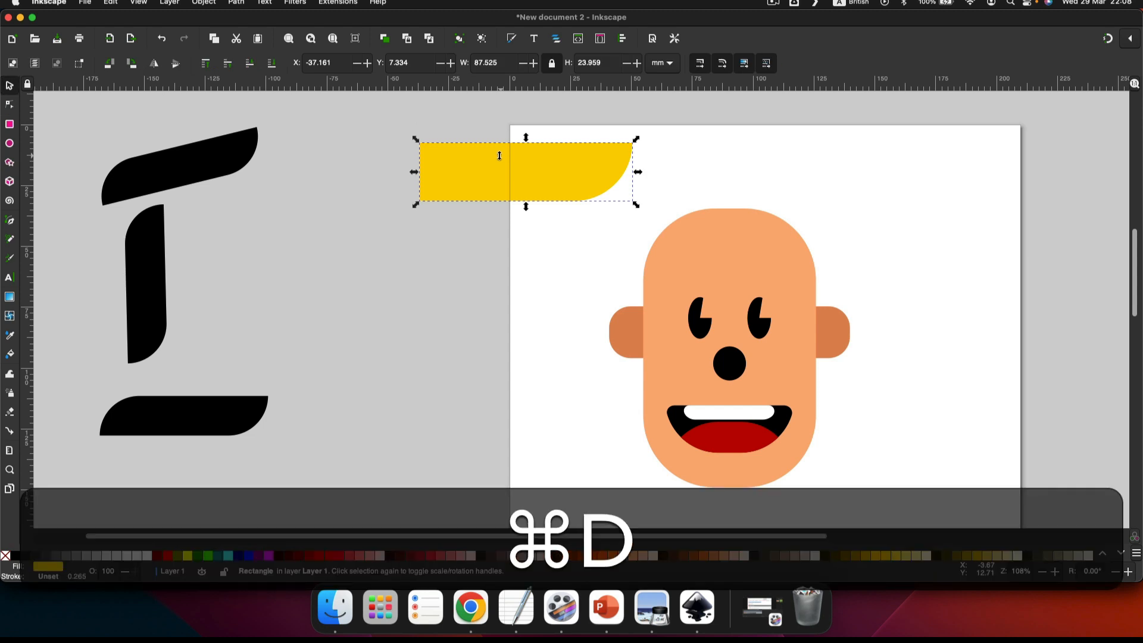
{"action": "left_click", "coordinate": [154, 64]}
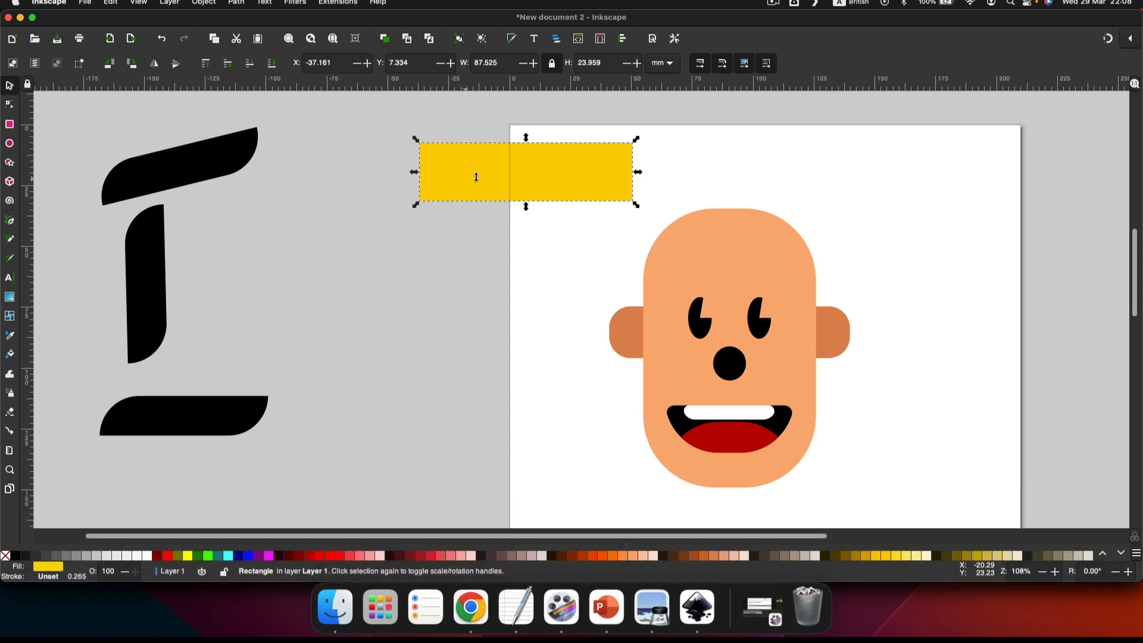
Move the flipped yellow copy beside the original so their rounded corners face each other and the upper tips meet.
{"action": "left_click_drag", "start_coordinate": [481, 179], "coordinate": [687, 179]}
{"action": "scroll", "coordinate": [641, 176], "scroll_direction": "up", "scroll_amount": 3}
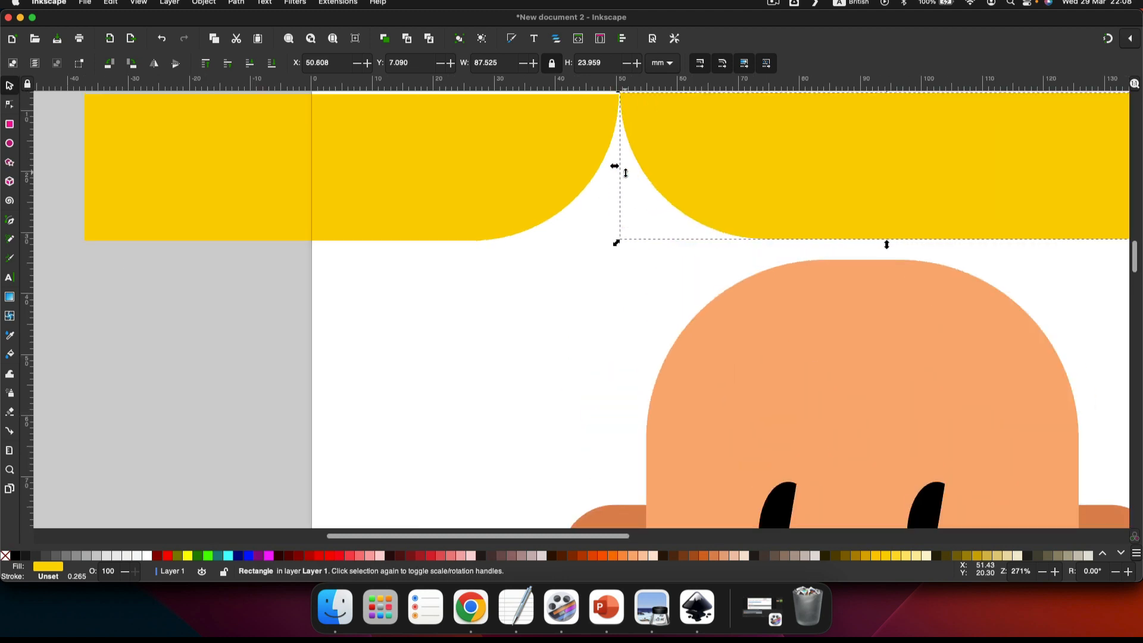
{"action": "scroll", "coordinate": [629, 173], "scroll_direction": "up", "scroll_amount": 1}
{"action": "key", "text": "Down"}
Align the two yellow hair halves on their horizontal axis, relative to the first selected.
{"action": "left_click", "coordinate": [462, 174]}
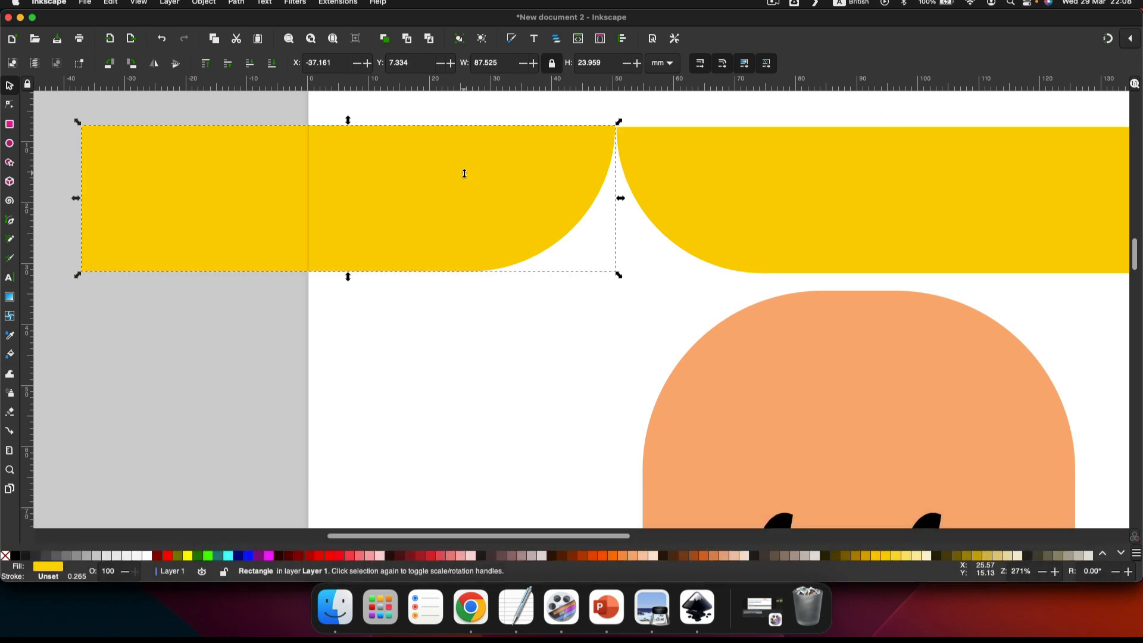
{"action": "key", "text": "Up"}
{"action": "left_click", "coordinate": [670, 180], "text": "shift"}
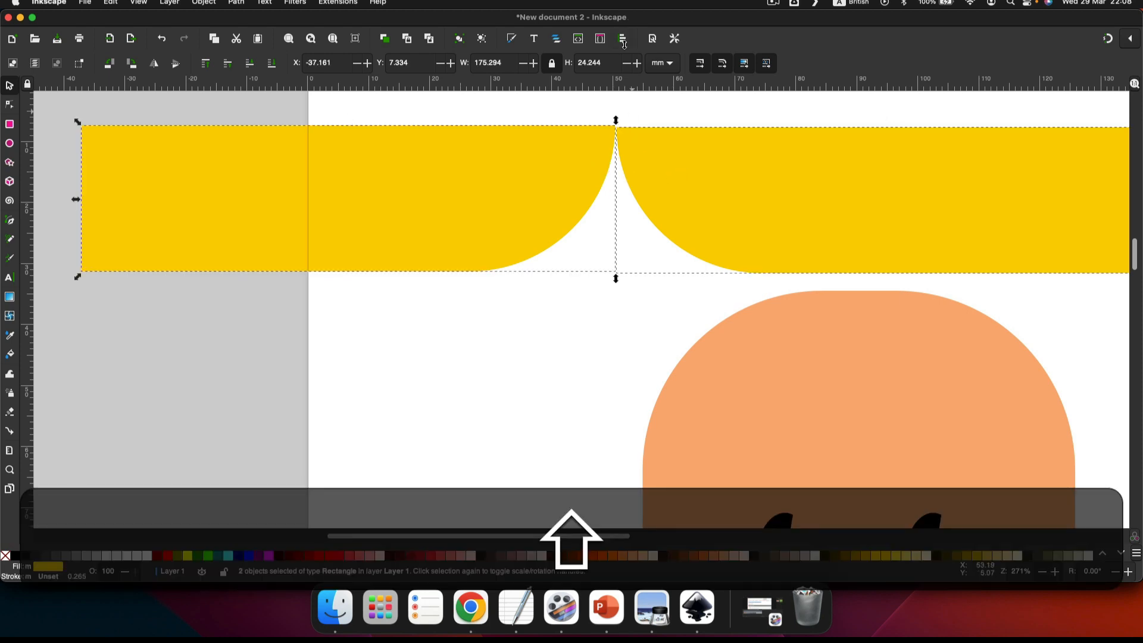
{"action": "key", "text": "ctrl+shift+a"}
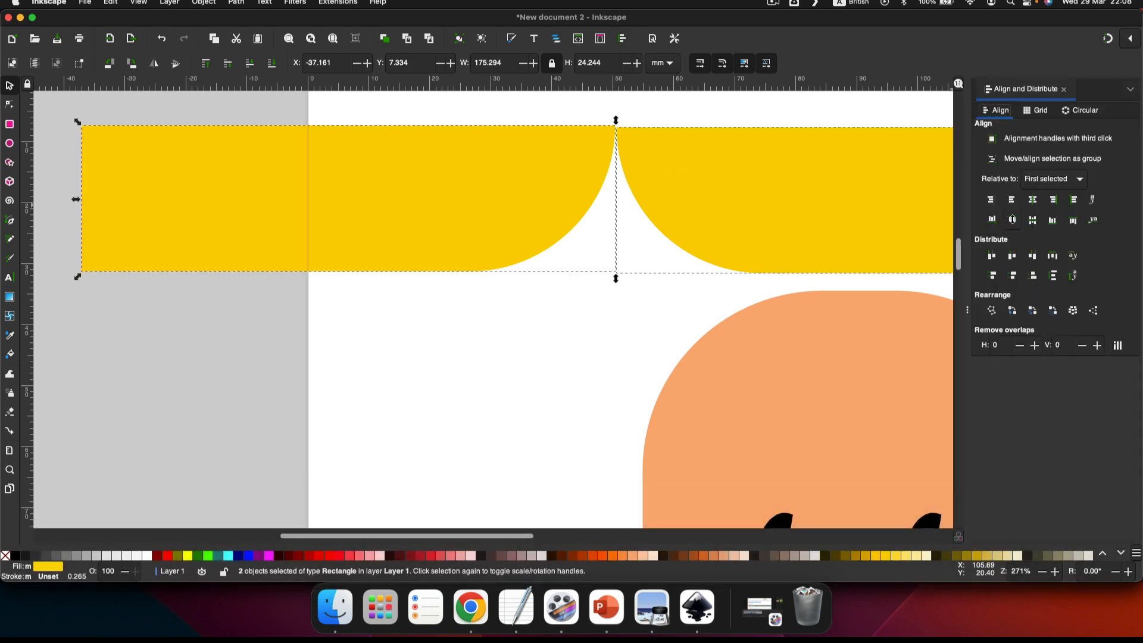
{"action": "left_click", "coordinate": [1013, 219]}
{"action": "left_click", "coordinate": [1064, 89]}
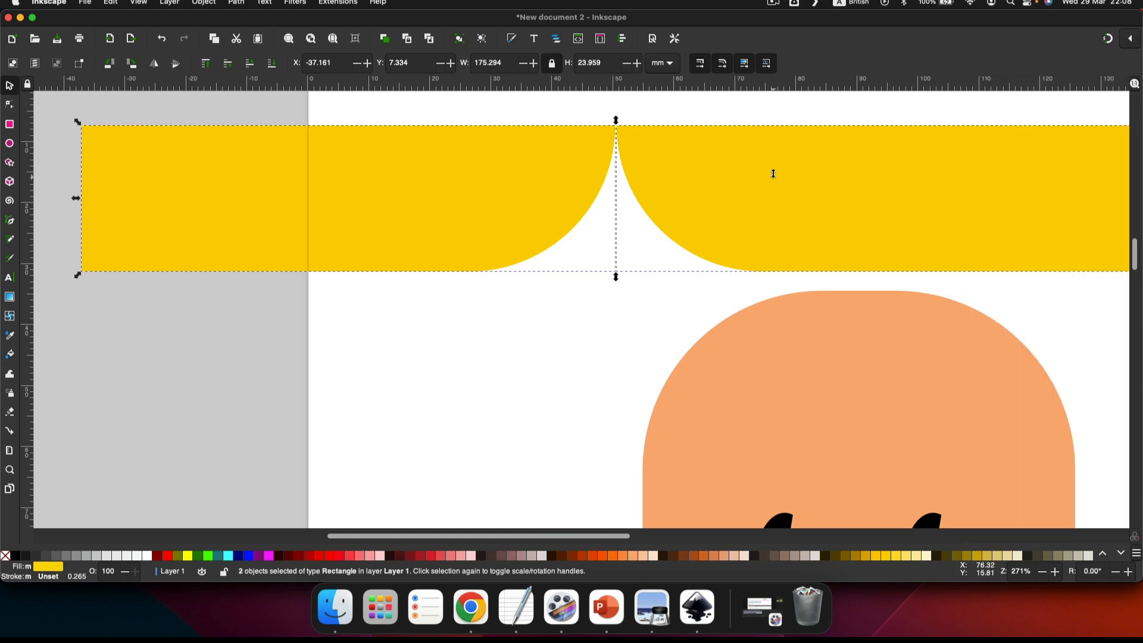
Nudge the aligned pair of yellow hair halves slightly to the left.
{"action": "left_click", "coordinate": [720, 182]}
{"action": "key", "text": "Left"}
{"action": "left_click", "coordinate": [555, 285]}
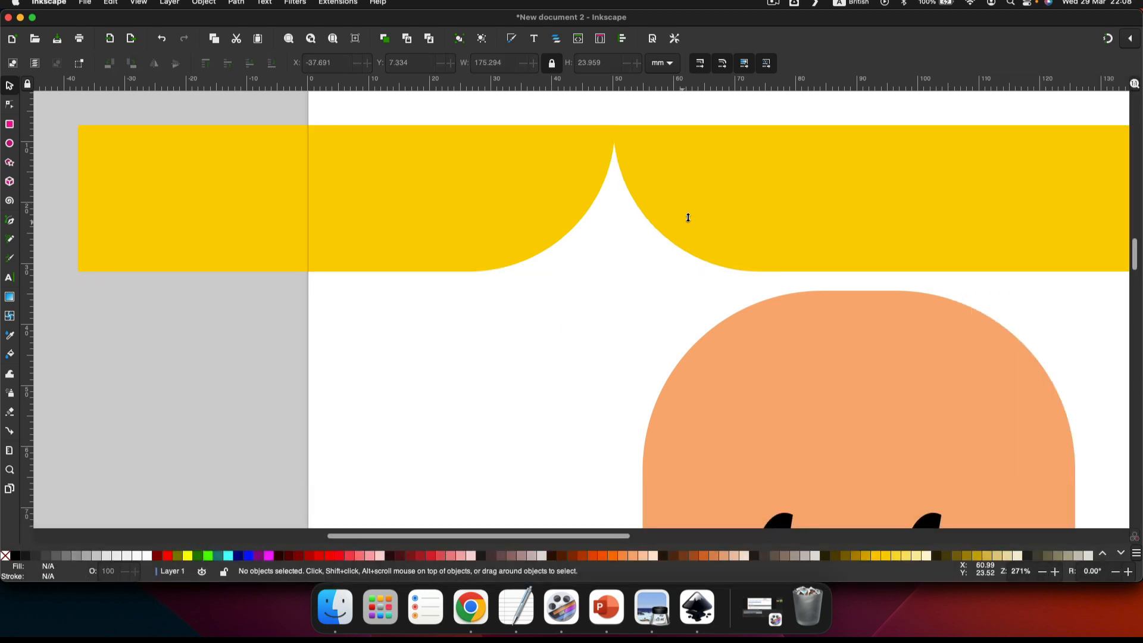
{"action": "scroll", "coordinate": [470, 184], "scroll_direction": "down", "scroll_amount": 2}
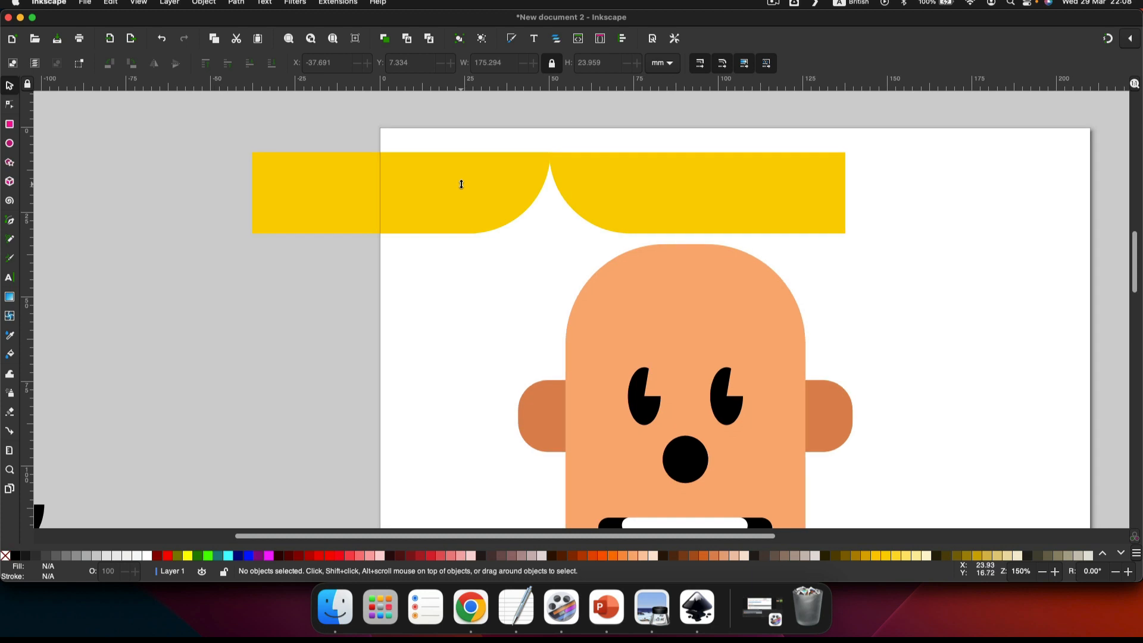
Group the two yellow hair halves.
{"action": "left_click", "coordinate": [413, 220]}
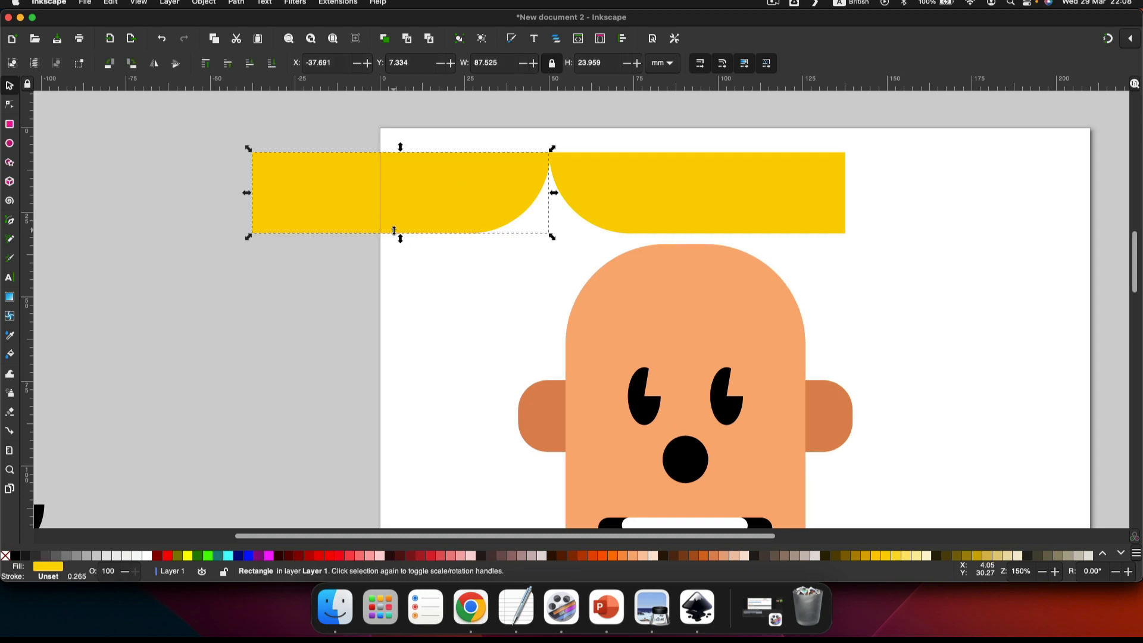
{"action": "left_click", "coordinate": [632, 186], "text": "shift"}
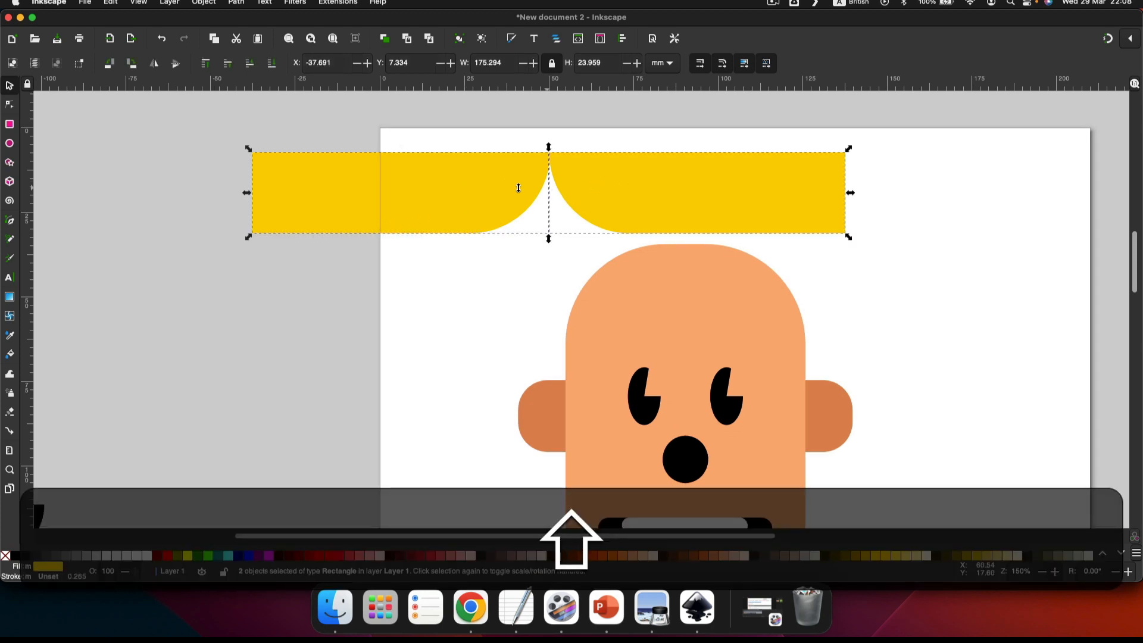
{"action": "right_click", "coordinate": [476, 177]}
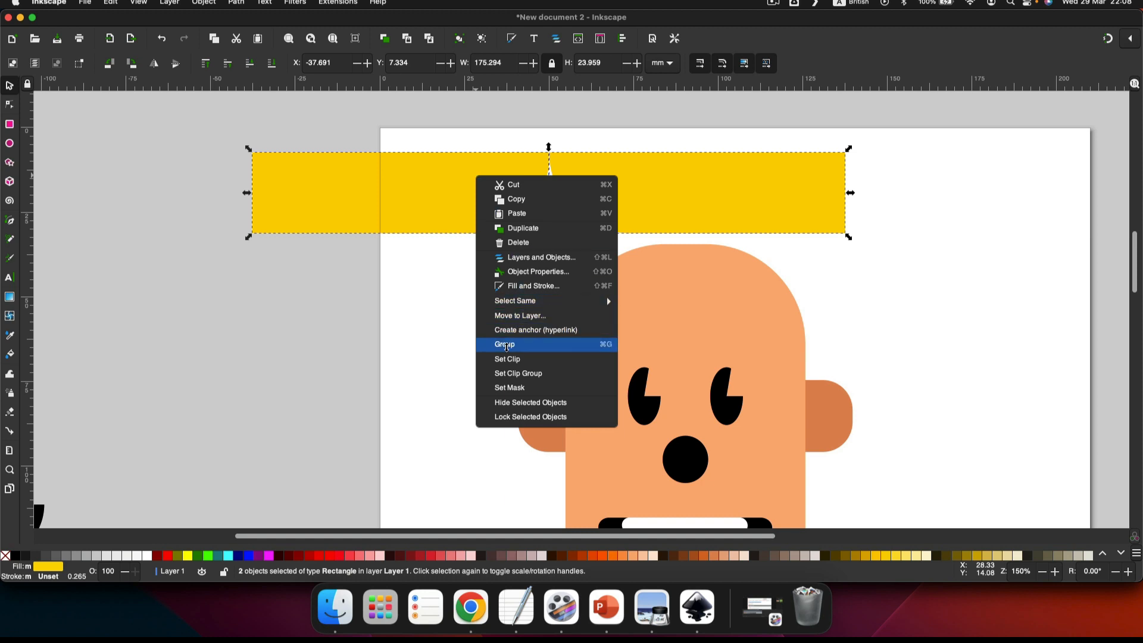
{"action": "left_click", "coordinate": [508, 342]}
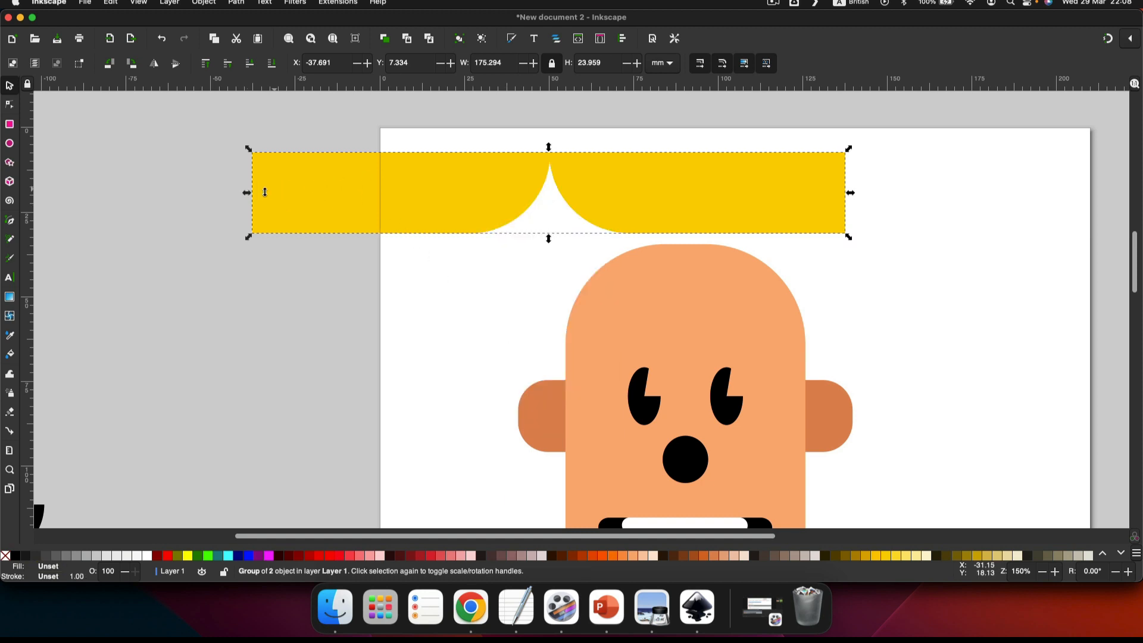
Narrow the hair group to about 106 mm and delete the leftover yellow duplicate behind it.
{"action": "left_click_drag", "start_coordinate": [245, 193], "coordinate": [481, 193]}
{"action": "left_click", "coordinate": [396, 178]}
{"action": "key", "text": "BackSpace"}
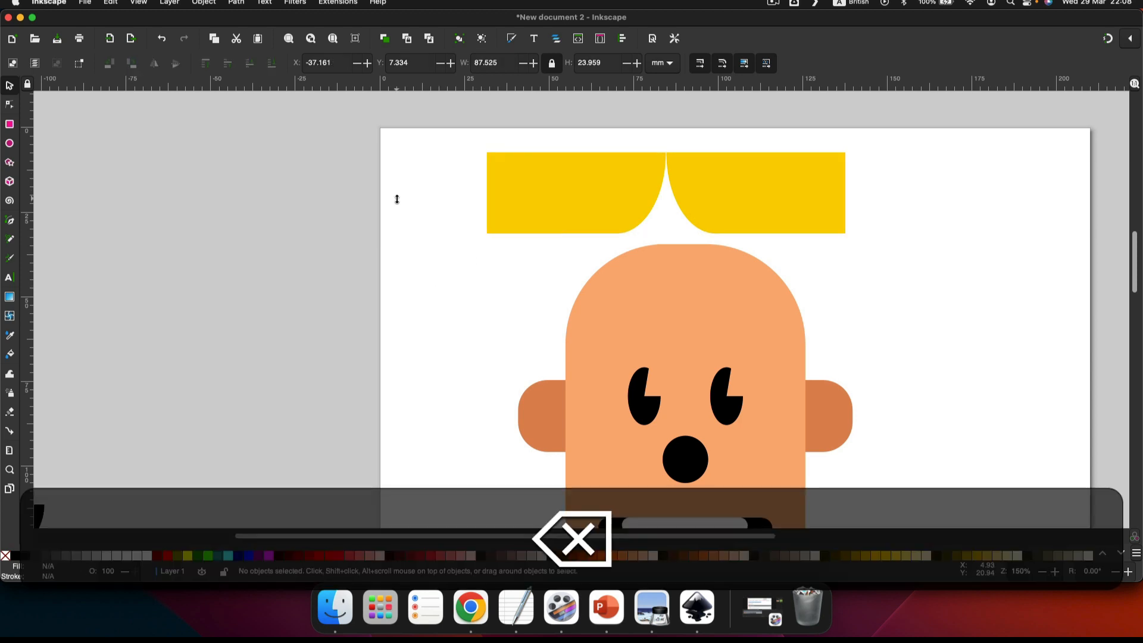
Place the yellow hair group over the top of the head and narrow it to about 78 mm.
{"action": "left_click", "coordinate": [490, 197]}
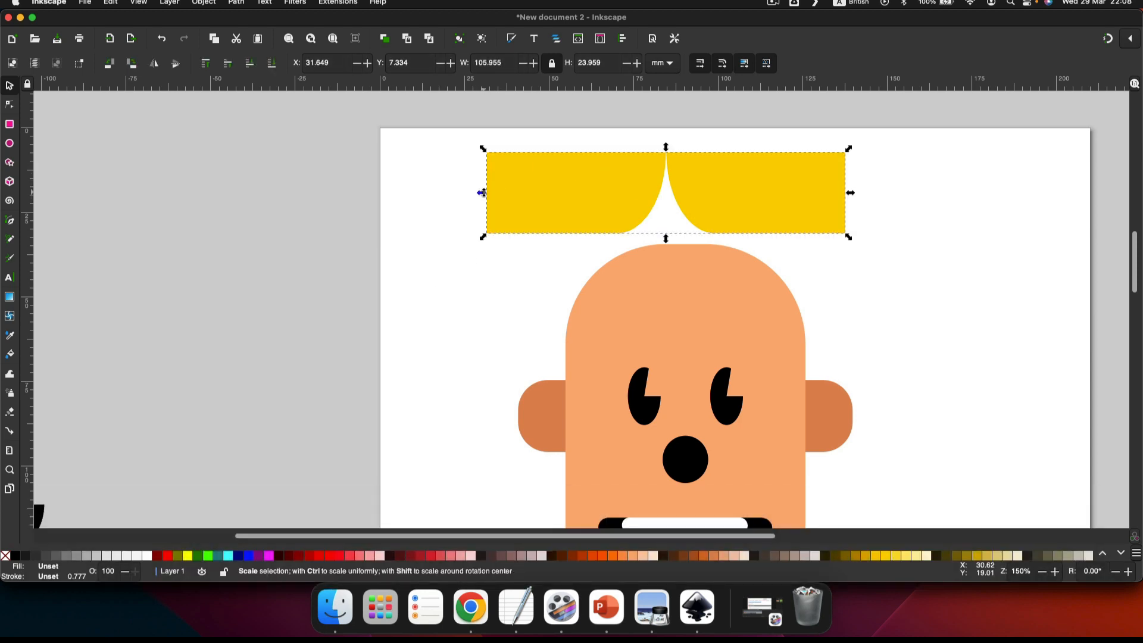
{"action": "left_click_drag", "start_coordinate": [475, 193], "coordinate": [602, 275]}
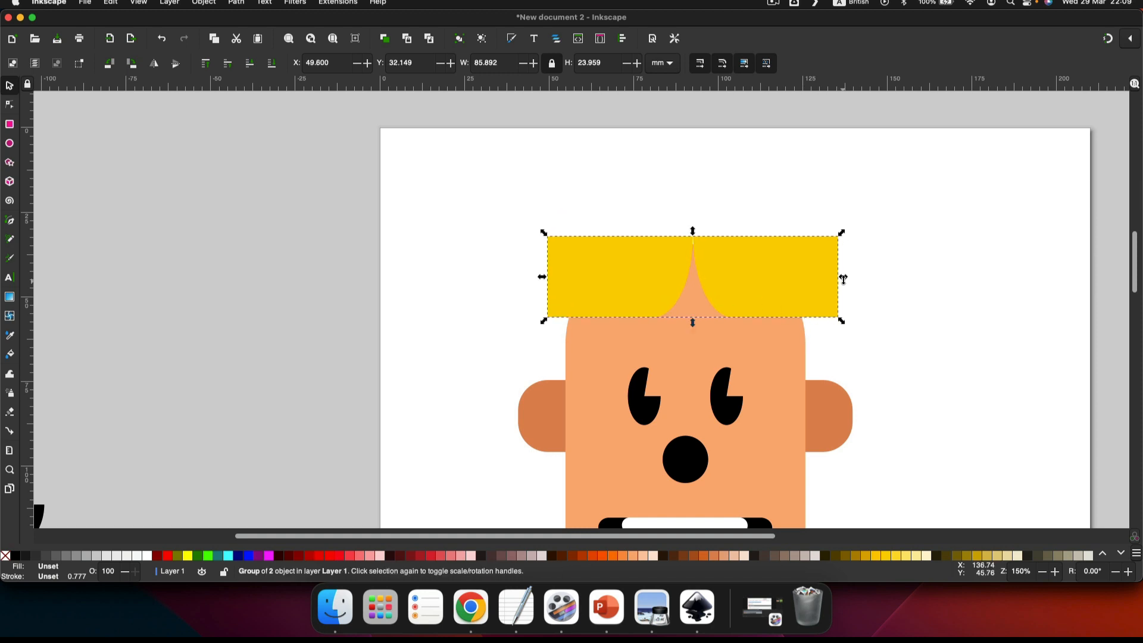
{"action": "left_click_drag", "start_coordinate": [844, 279], "coordinate": [818, 280]}
Duplicate the rounded orange head shape in place.
{"action": "scroll", "coordinate": [867, 258], "scroll_direction": "down", "scroll_amount": 3}
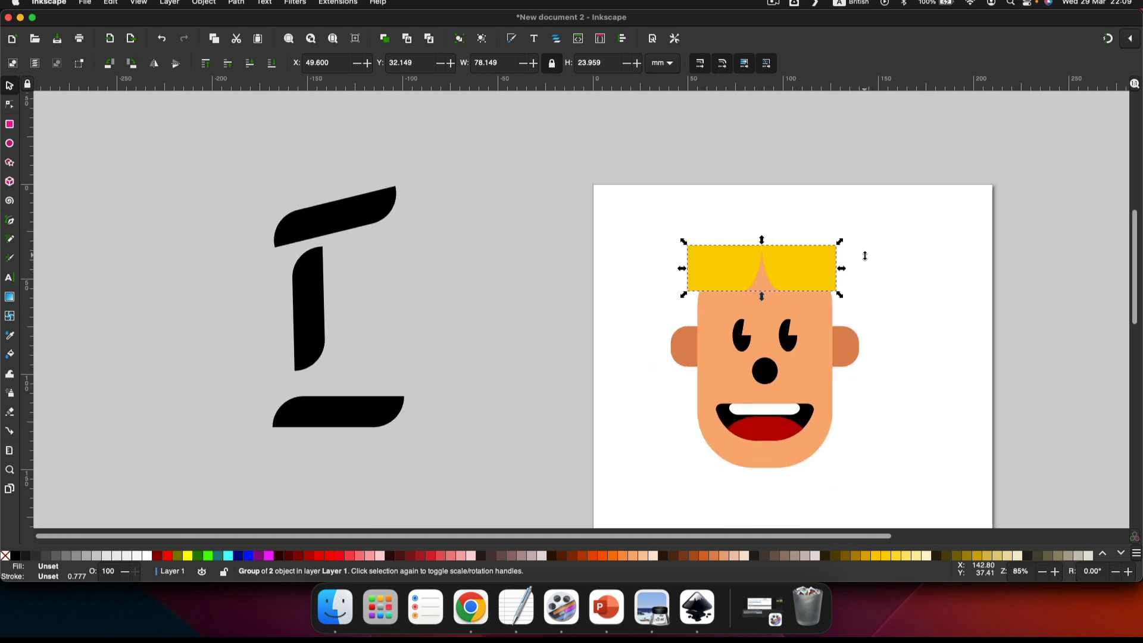
{"action": "scroll", "coordinate": [893, 283], "scroll_direction": "down", "scroll_amount": 1}
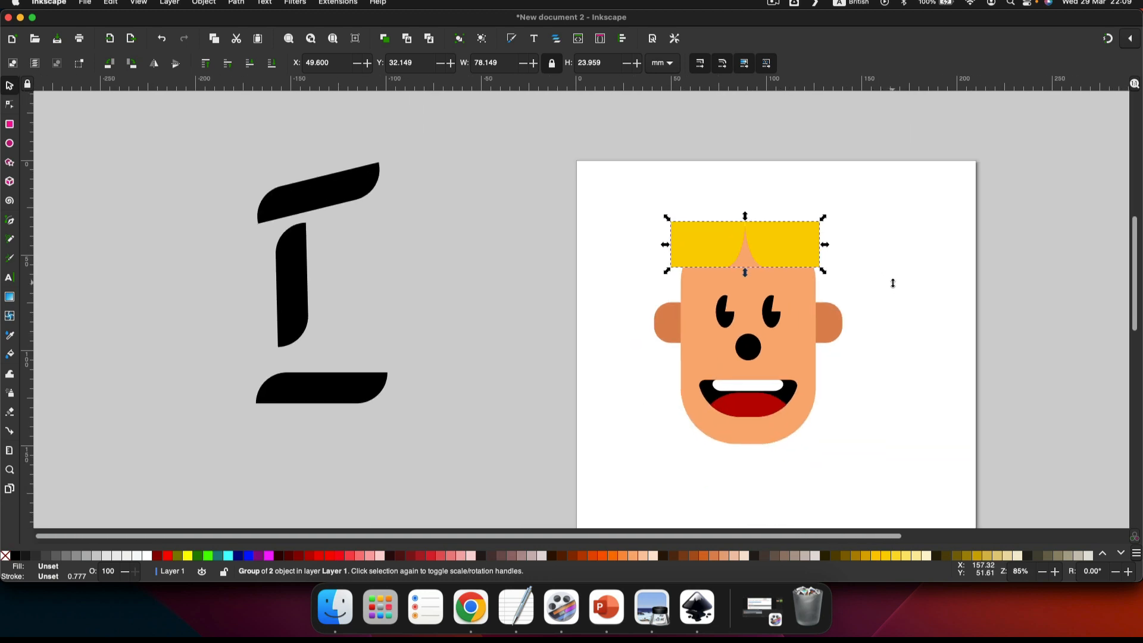
{"action": "scroll", "coordinate": [891, 286], "scroll_direction": "right", "scroll_amount": 4}
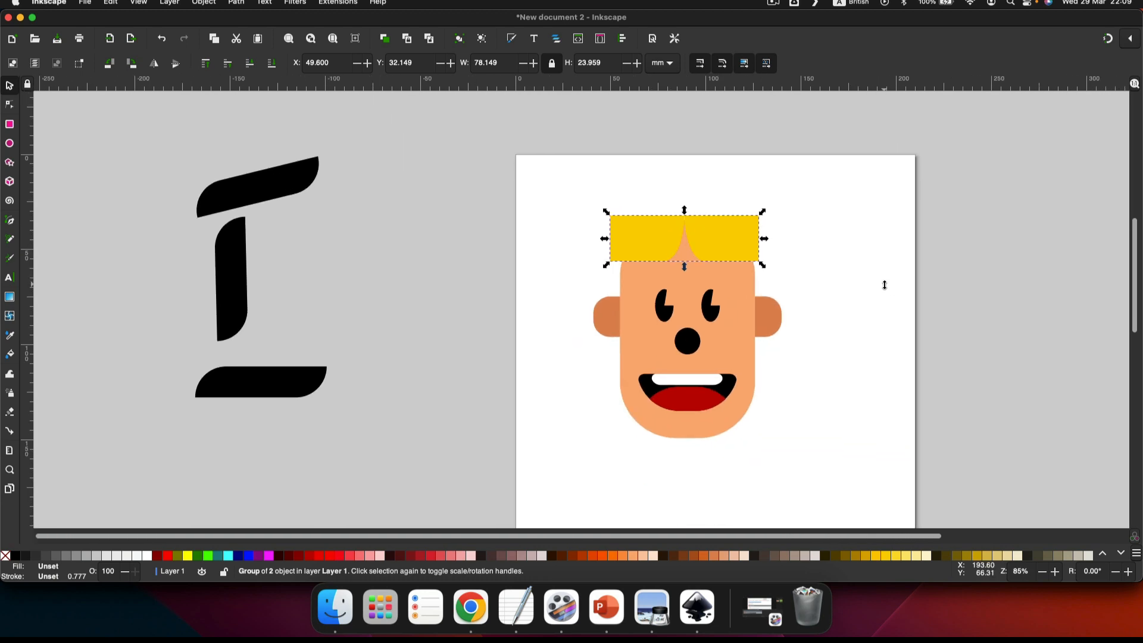
{"action": "scroll", "coordinate": [764, 341], "scroll_direction": "down", "scroll_amount": 1}
{"action": "left_click", "coordinate": [733, 338]}
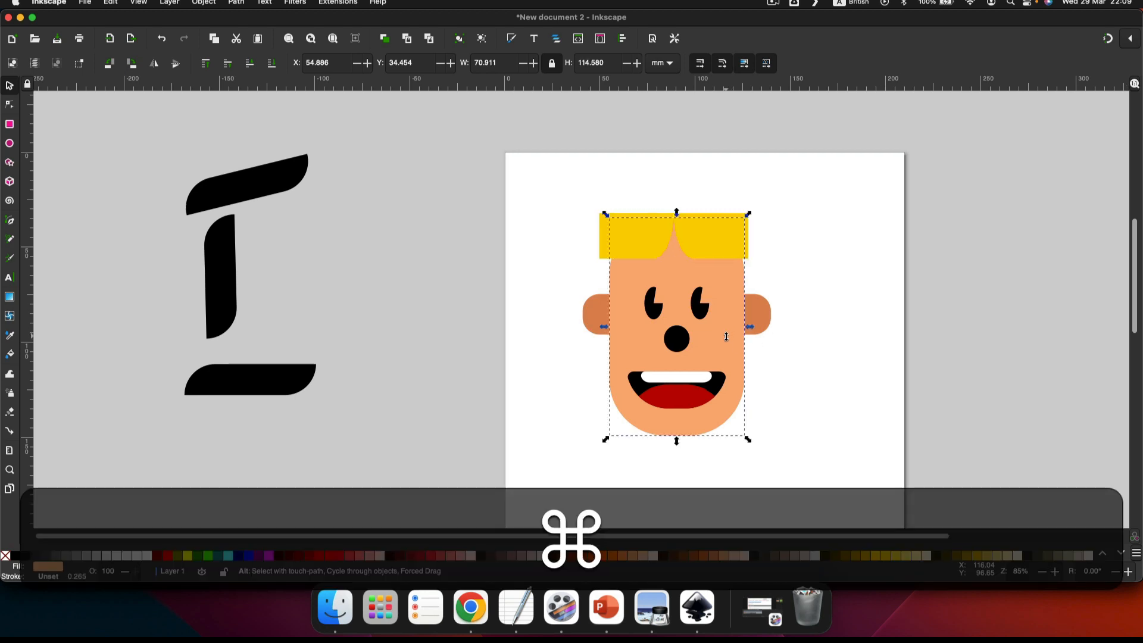
{"action": "key", "text": "super+d"}
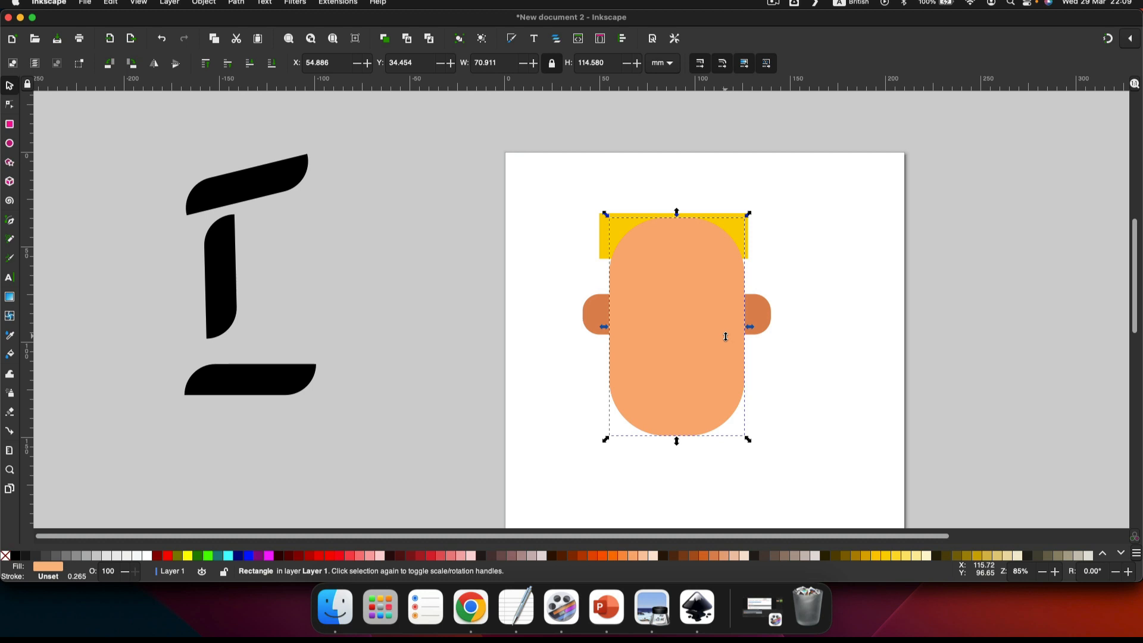
Fill the duplicated head shape yellow and enlarge it about its centre to about 97 by 157 mm.
{"action": "left_click", "coordinate": [878, 557]}
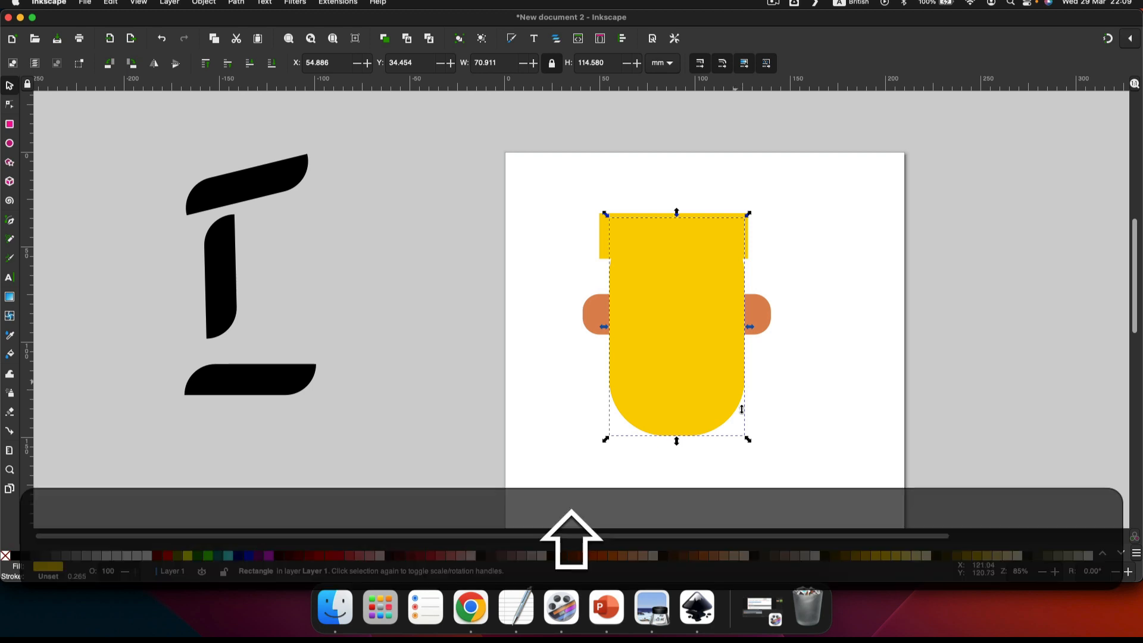
{"action": "left_click_drag", "start_coordinate": [748, 438], "coordinate": [794, 478]}
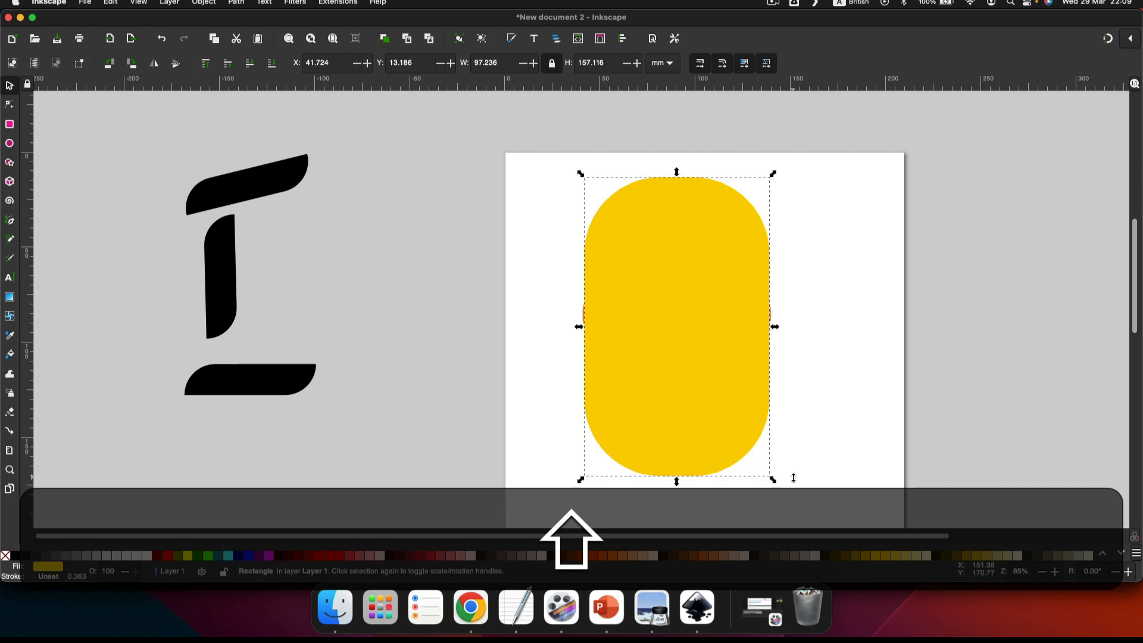
Send the yellow shape behind the whole head and shorten it from below to about 124 mm tall.
{"action": "left_click", "coordinate": [271, 64]}
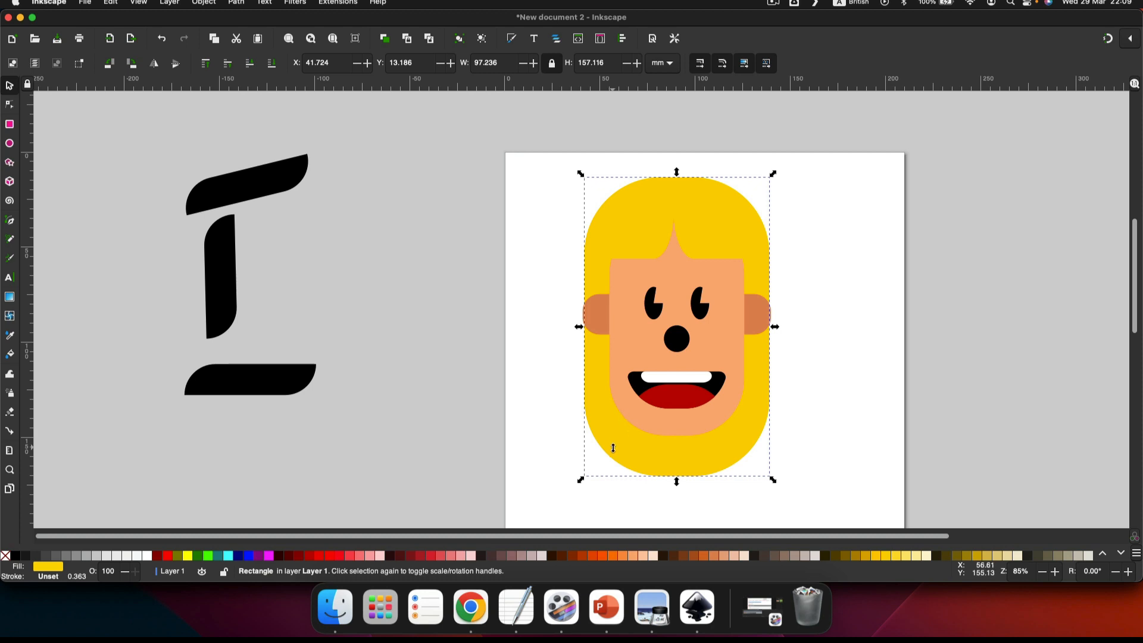
{"action": "left_click_drag", "start_coordinate": [675, 481], "coordinate": [662, 418]}
{"action": "left_click", "coordinate": [855, 358]}
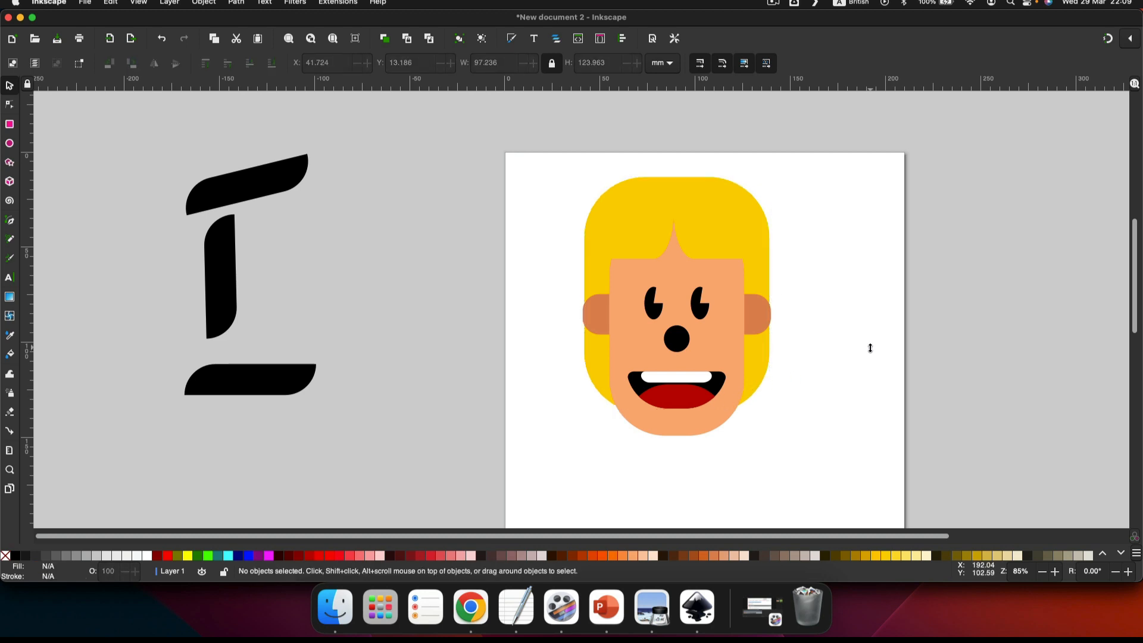
Try red hair colours, with #A02C2C on the fringe group and dark maroon on the large shape behind the head.
{"action": "left_click", "coordinate": [646, 222]}
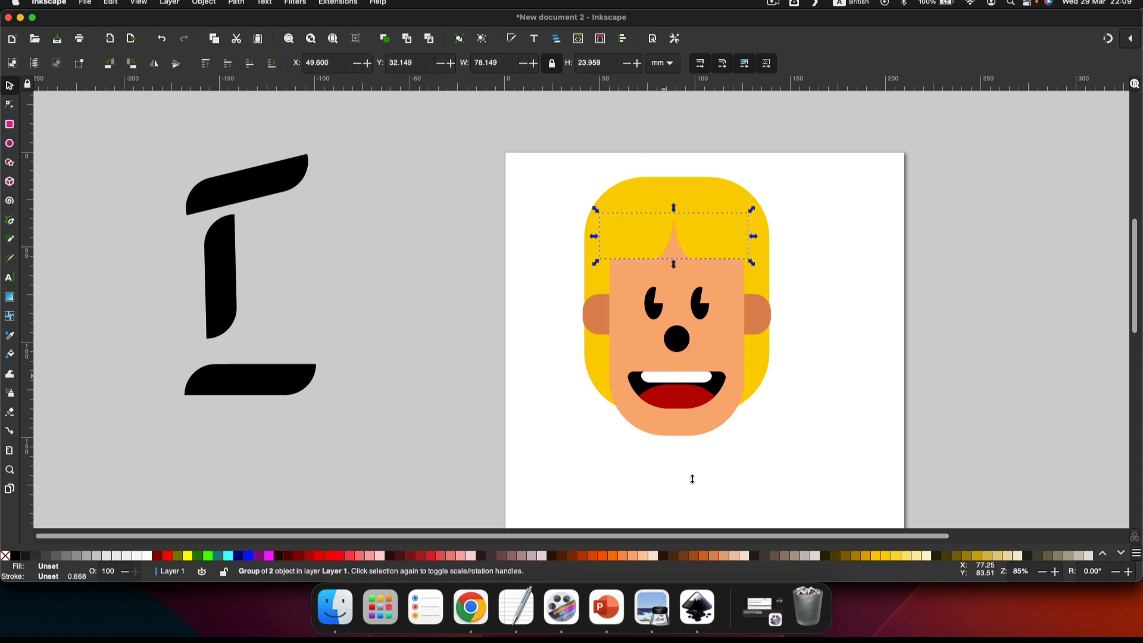
{"action": "left_click", "coordinate": [420, 555]}
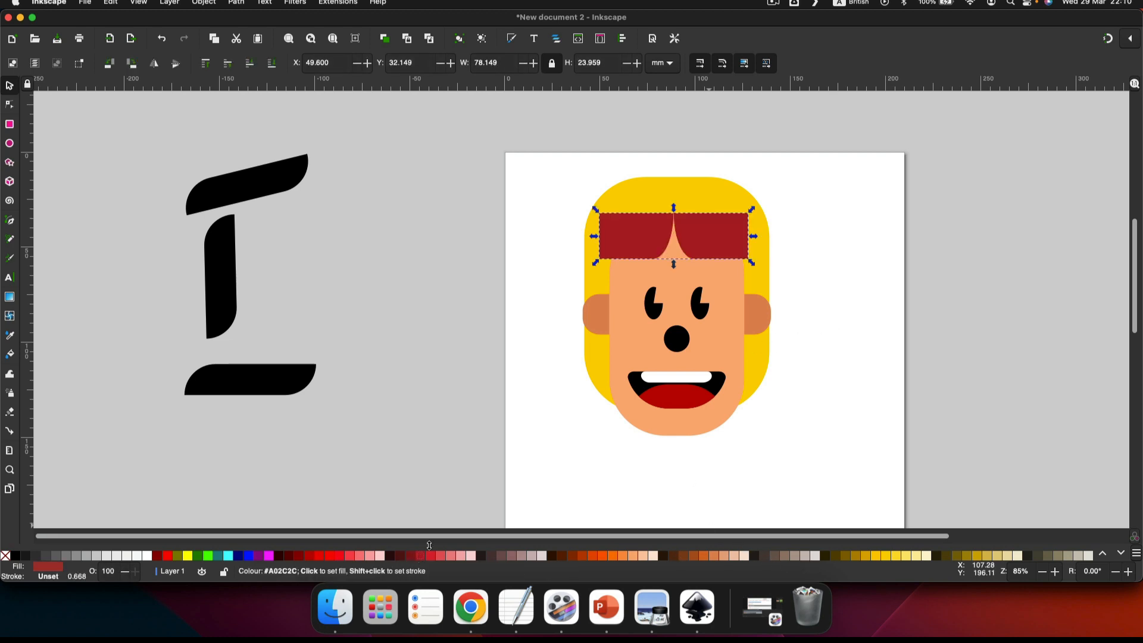
{"action": "left_click", "coordinate": [591, 278]}
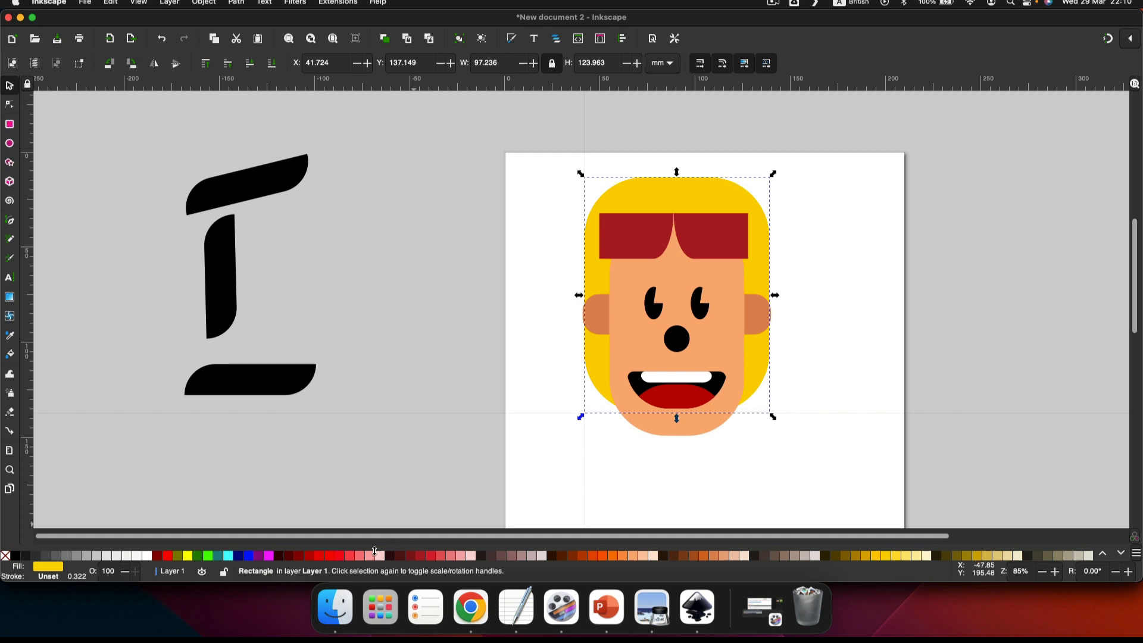
{"action": "left_click", "coordinate": [436, 556]}
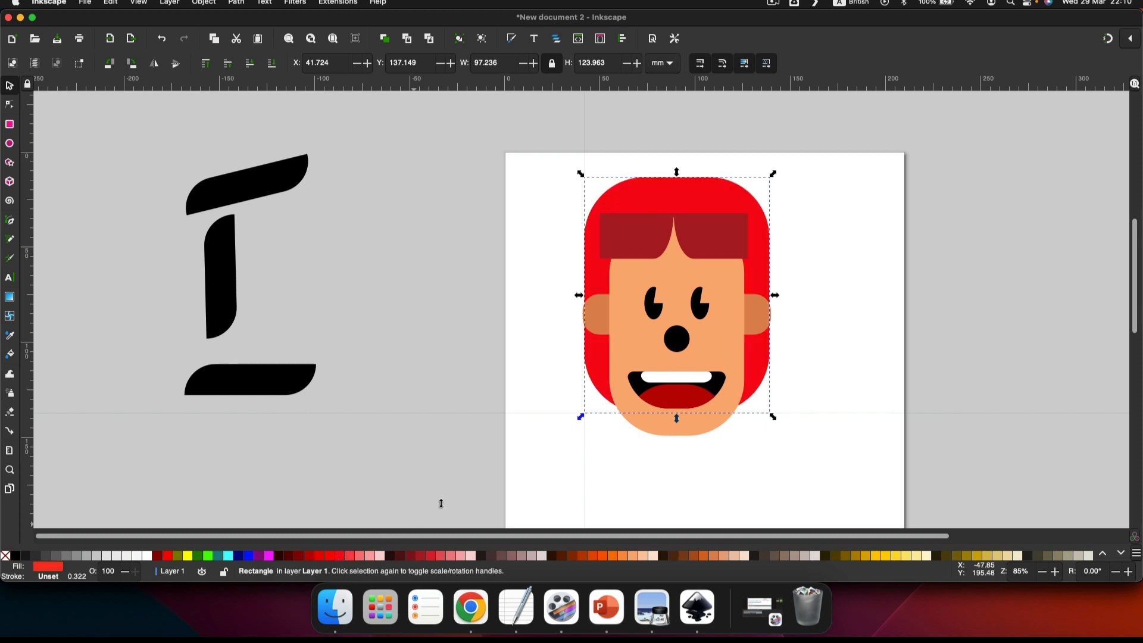
{"action": "left_click", "coordinate": [310, 556]}
{"action": "left_click", "coordinate": [866, 365]}
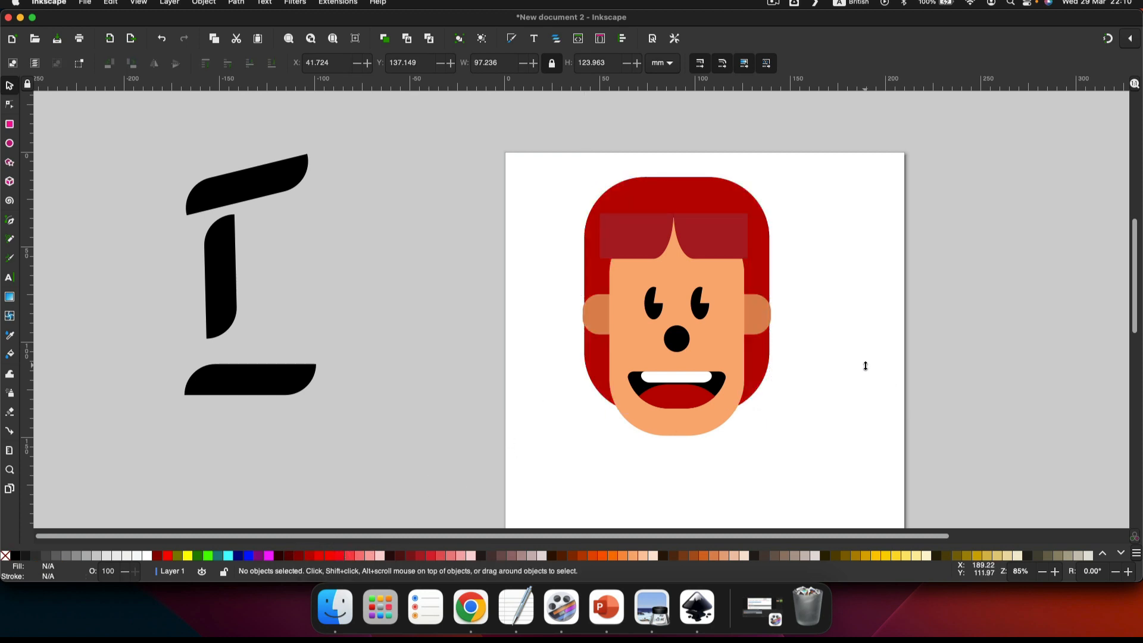
{"action": "left_click", "coordinate": [603, 357]}
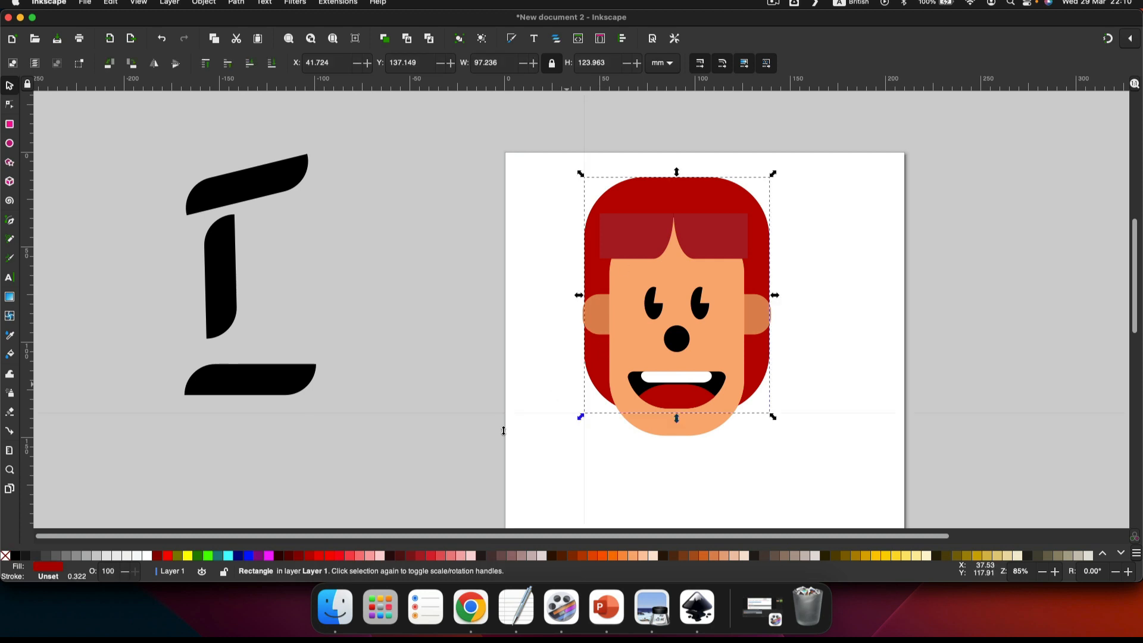
{"action": "left_click", "coordinate": [298, 554]}
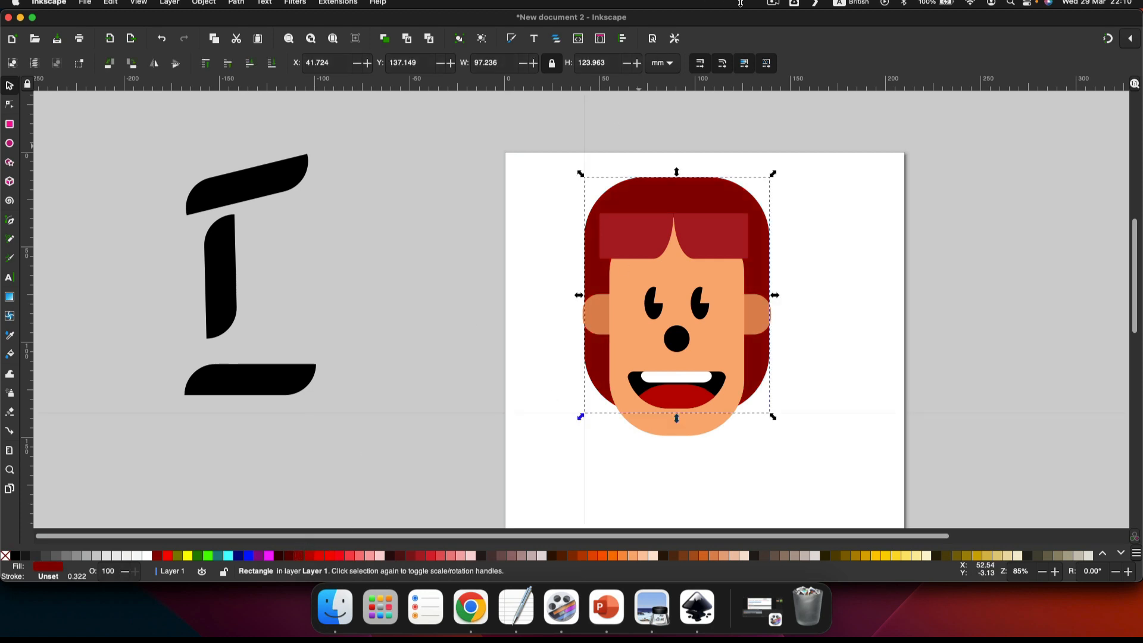
{"action": "left_click", "coordinate": [774, 3]}
{"action": "left_click", "coordinate": [783, 46]}
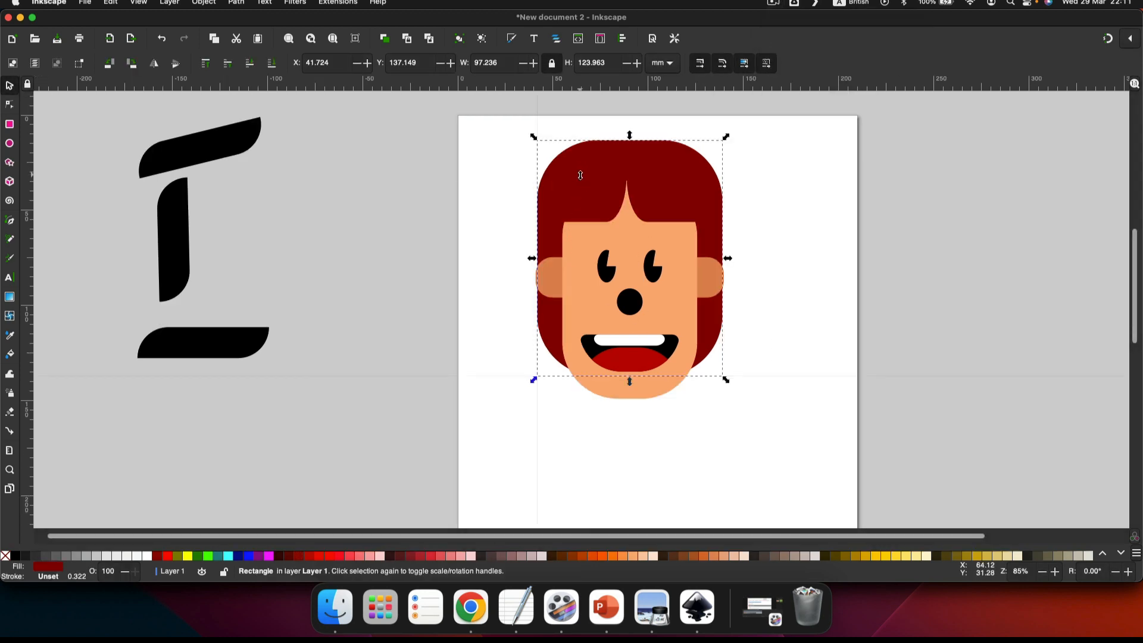
Try bright green on the fringe group and back hair shape together, and settle on purple #672178 for both.
{"action": "left_click", "coordinate": [601, 199], "text": "shift"}
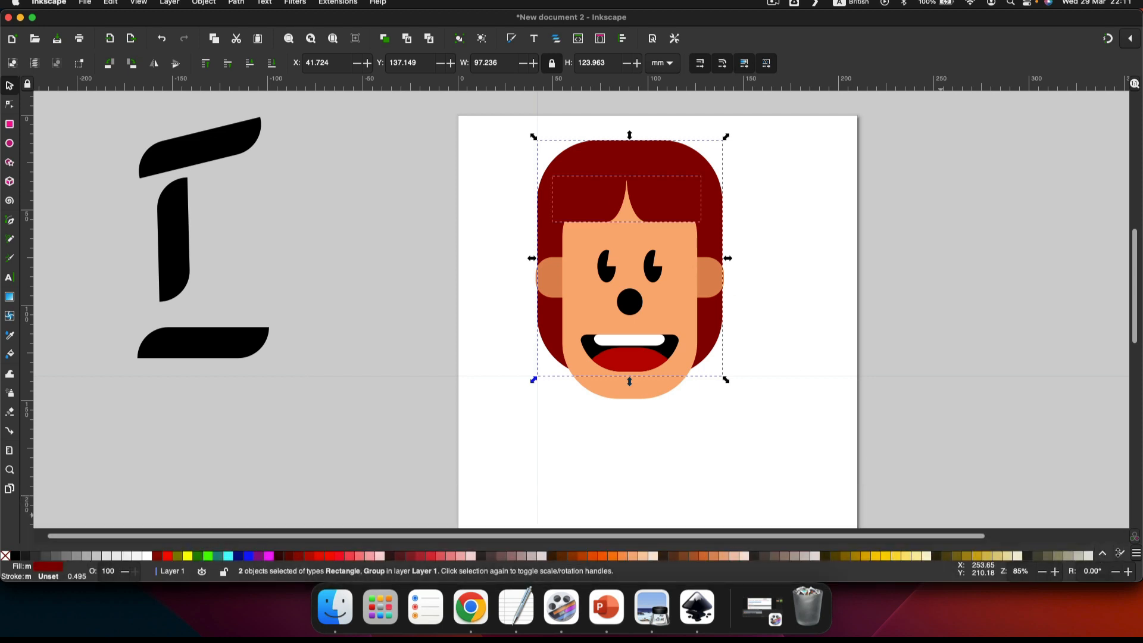
{"action": "left_click", "coordinate": [1121, 553]}
{"action": "left_click", "coordinate": [603, 555]}
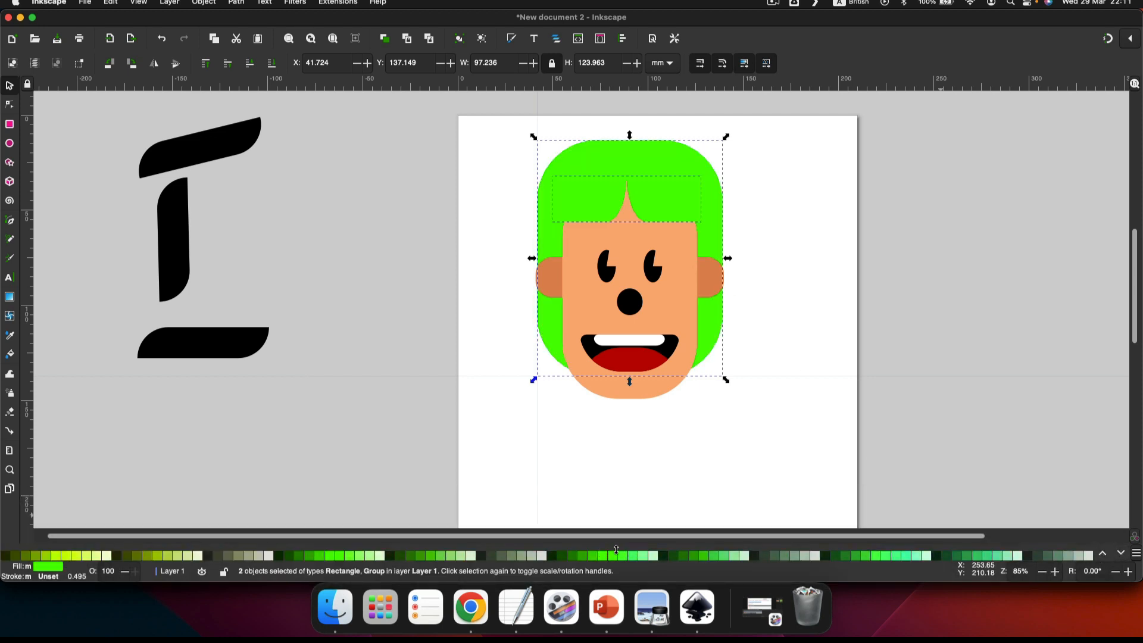
{"action": "left_click", "coordinate": [1122, 553]}
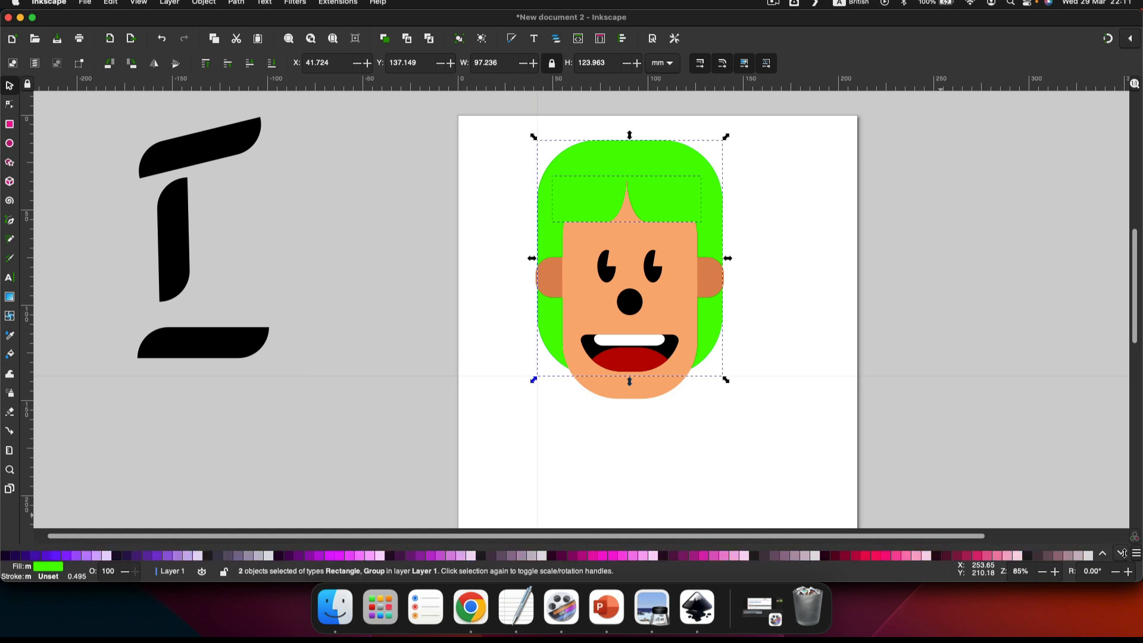
{"action": "left_click", "coordinate": [412, 556]}
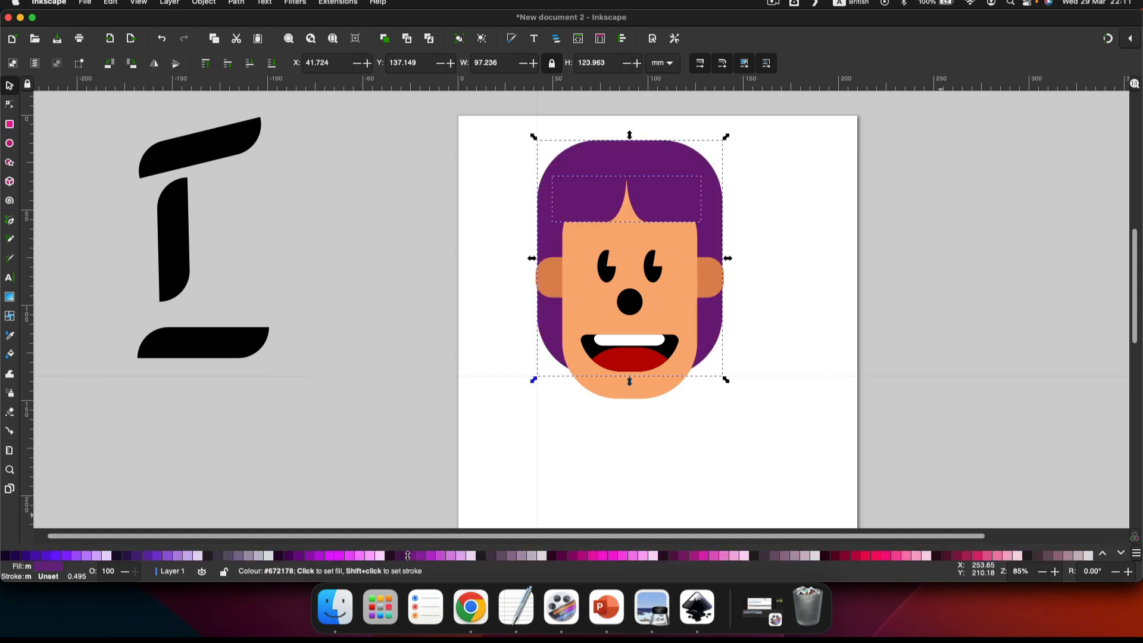
{"action": "left_click", "coordinate": [755, 366]}
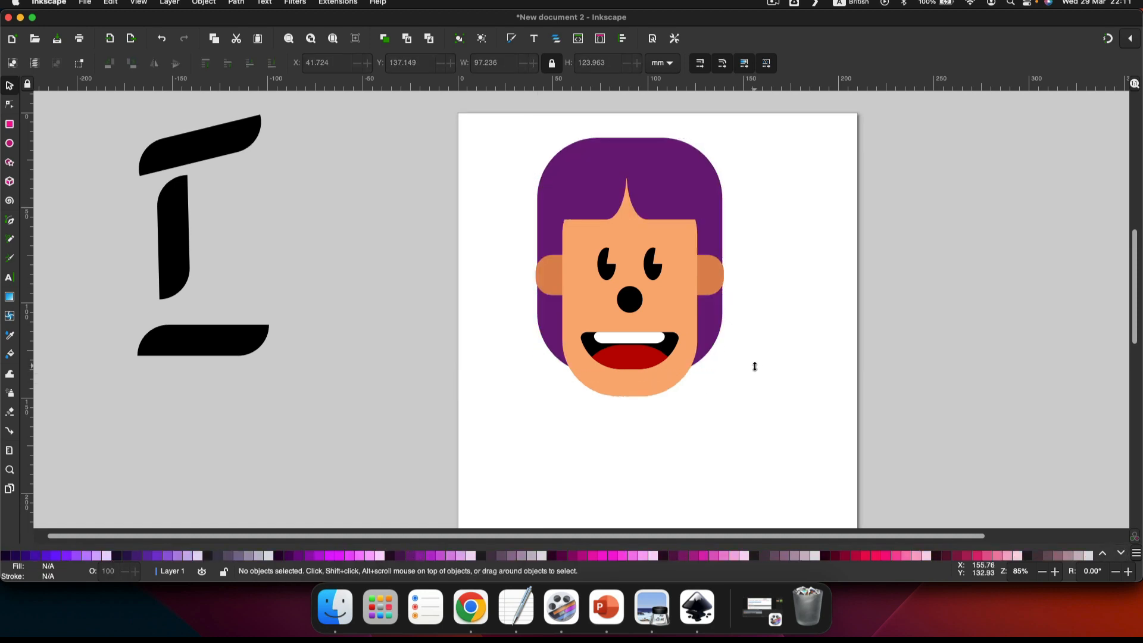
Move the purple back hair shape and the fringe group off the head to the empty canvas right of the page.
{"action": "left_click", "coordinate": [580, 173]}
{"action": "left_click_drag", "start_coordinate": [579, 159], "coordinate": [961, 141]}
{"action": "left_click_drag", "start_coordinate": [581, 200], "coordinate": [973, 405]}
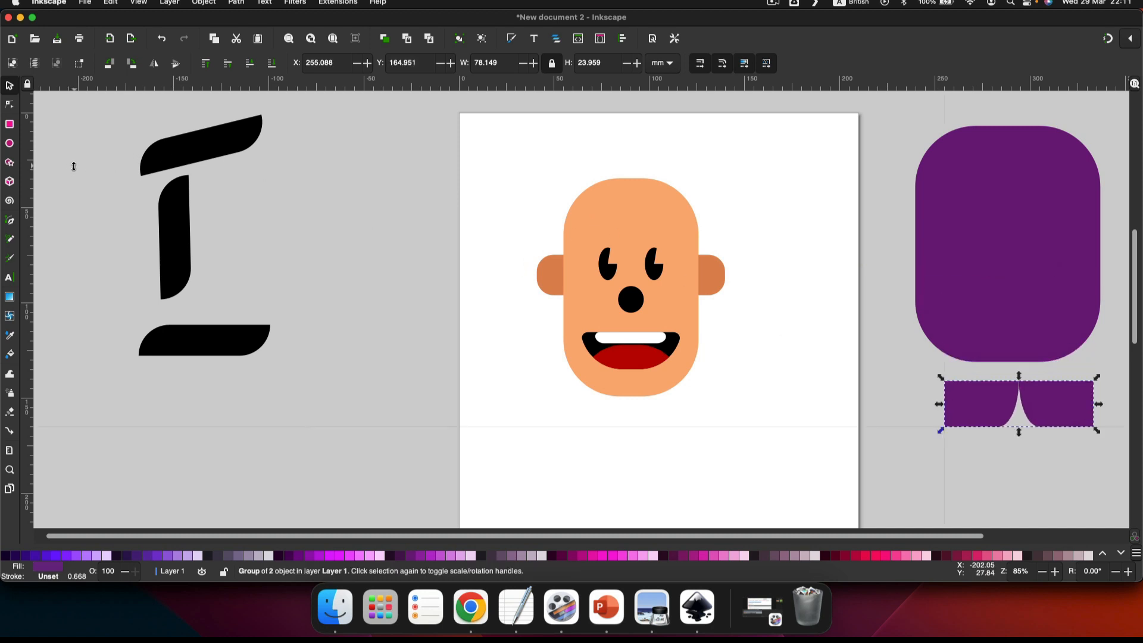
Draw a purple 12-corner star about 113 mm wide with spoke ratio 0.780 and rounding 0.260, placed left of the head.
{"action": "left_click", "coordinate": [10, 162]}
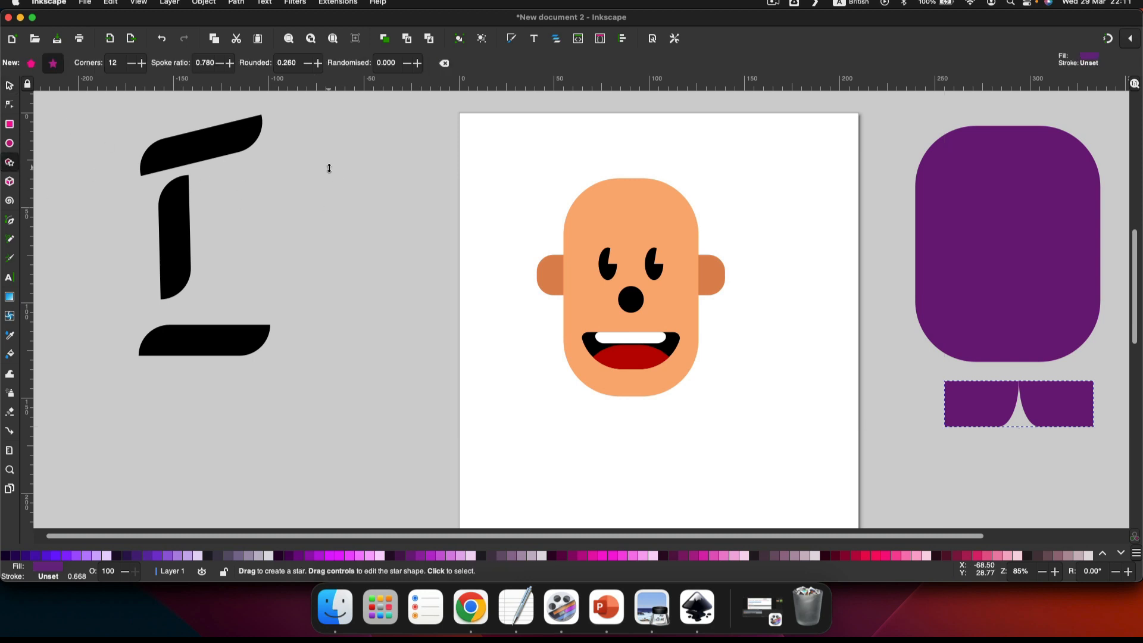
{"action": "left_click_drag", "start_coordinate": [329, 168], "coordinate": [414, 235]}
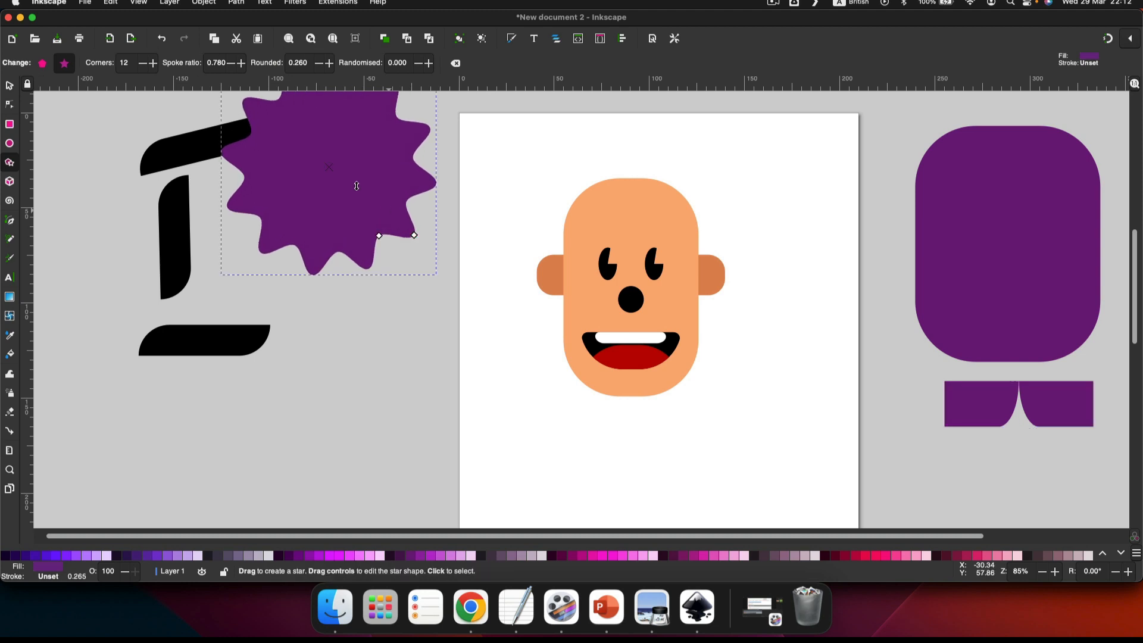
{"action": "left_click", "coordinate": [10, 85]}
{"action": "left_click_drag", "start_coordinate": [299, 143], "coordinate": [363, 248]}
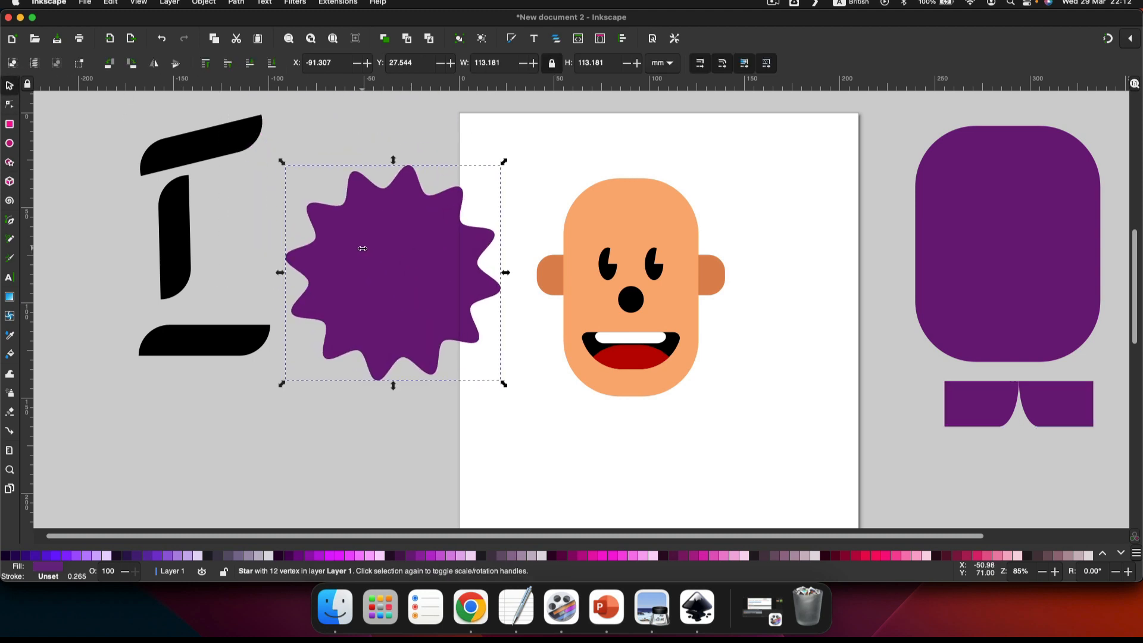
Try the star's spoke ratio at 0.560 and 0.800, and return it to 0.780.
{"action": "left_click", "coordinate": [10, 162]}
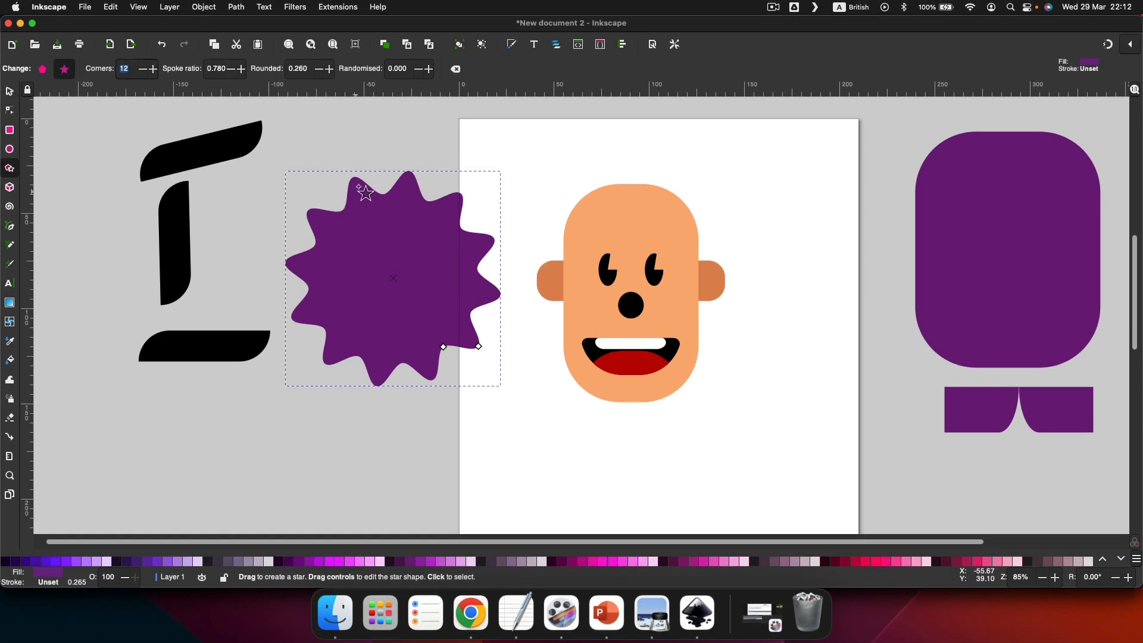
{"action": "left_click", "coordinate": [231, 69]}
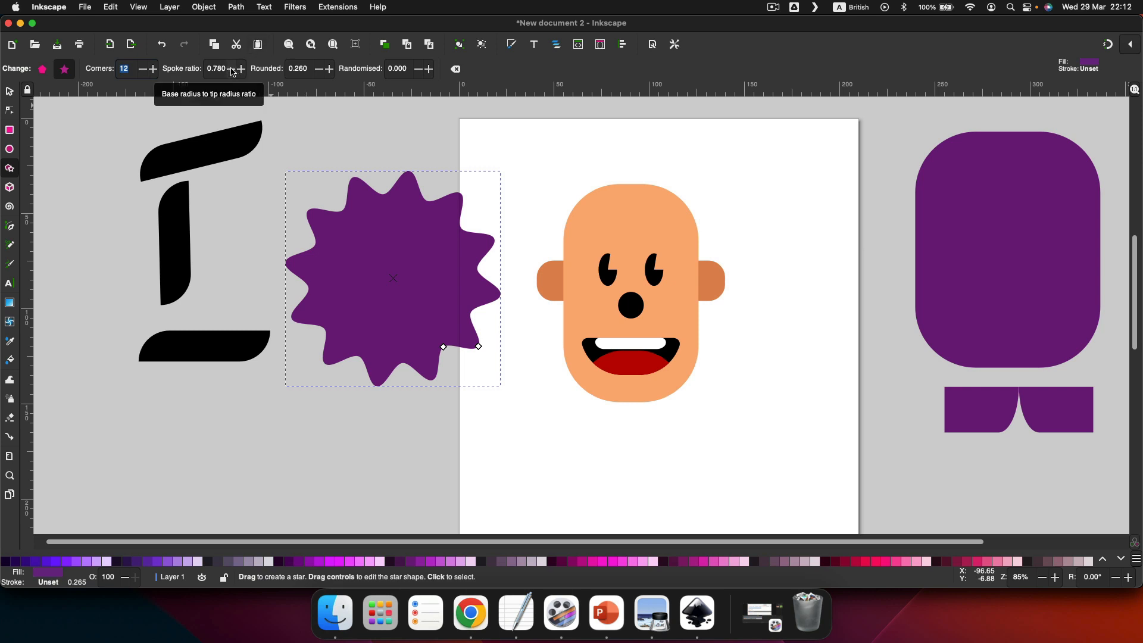
{"action": "left_click_drag", "start_coordinate": [231, 69], "coordinate": [242, 70]}
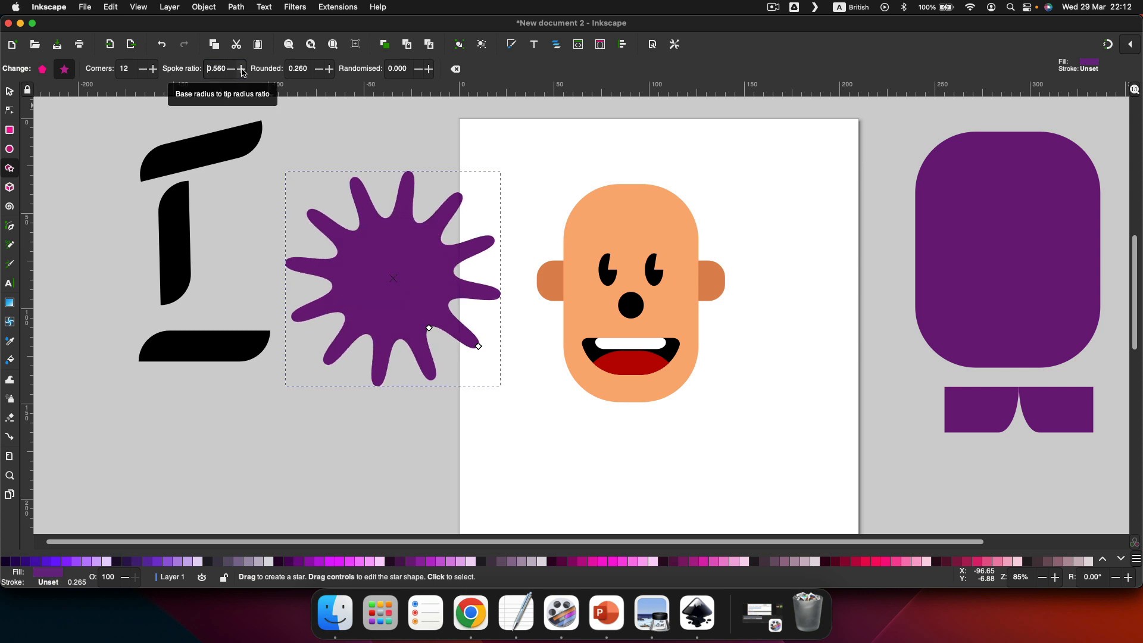
{"action": "left_click", "coordinate": [242, 70]}
{"action": "left_click", "coordinate": [242, 71]}
{"action": "left_click", "coordinate": [241, 70]}
{"action": "left_click", "coordinate": [242, 71]}
{"action": "double_click", "coordinate": [242, 71]}
{"action": "double_click", "coordinate": [242, 70]}
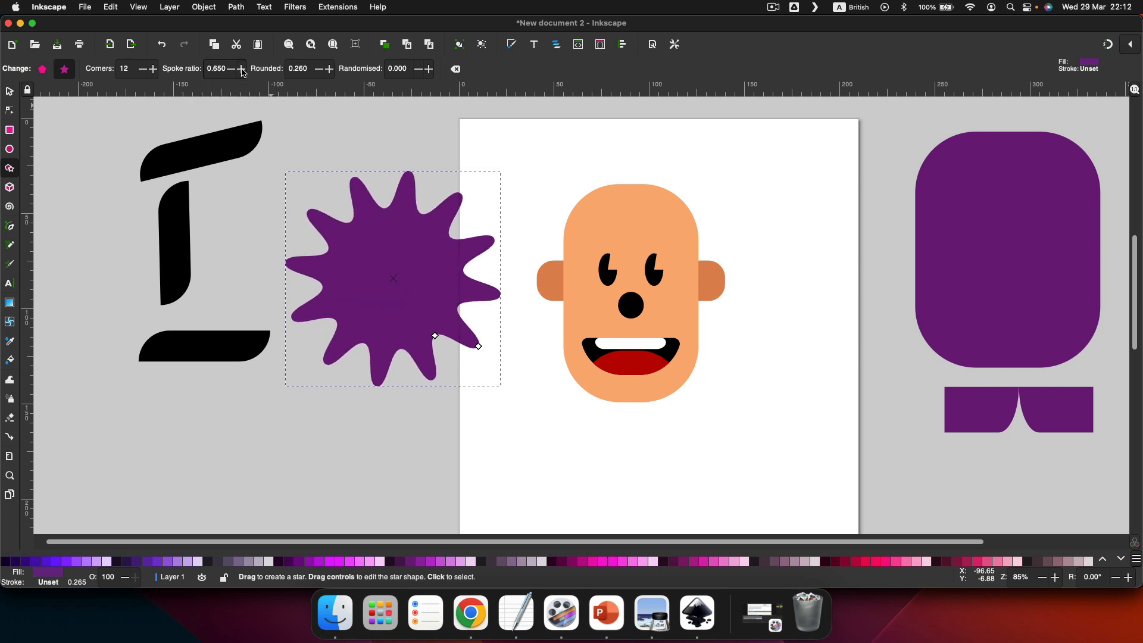
{"action": "left_click", "coordinate": [242, 70]}
{"action": "double_click", "coordinate": [241, 70]}
{"action": "left_click", "coordinate": [241, 70]}
{"action": "left_click", "coordinate": [242, 71]}
{"action": "left_click", "coordinate": [242, 71]}
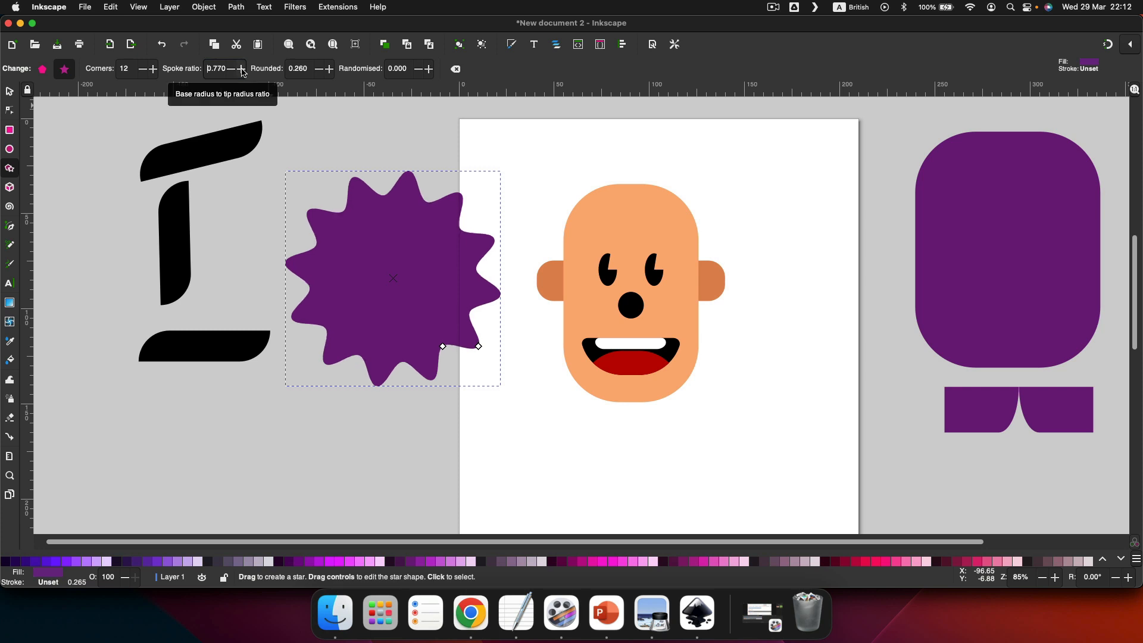
{"action": "left_click", "coordinate": [242, 70]}
{"action": "left_click", "coordinate": [242, 71]}
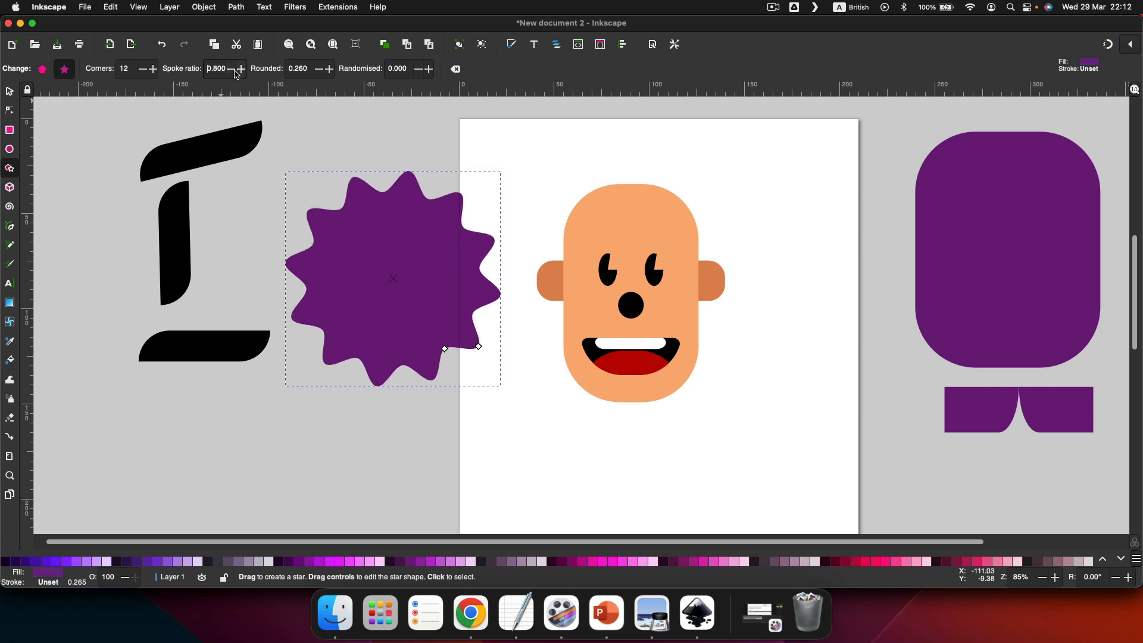
{"action": "double_click", "coordinate": [235, 70]}
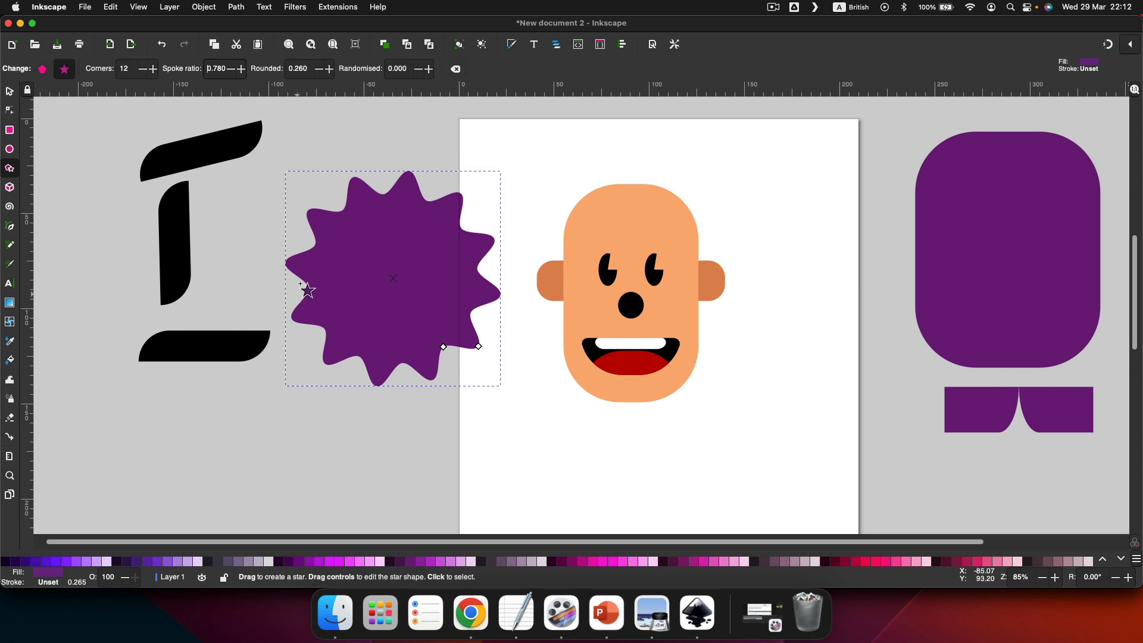
Centre the purple star over the upper part of the head and send it behind all the face shapes.
{"action": "left_click", "coordinate": [9, 91]}
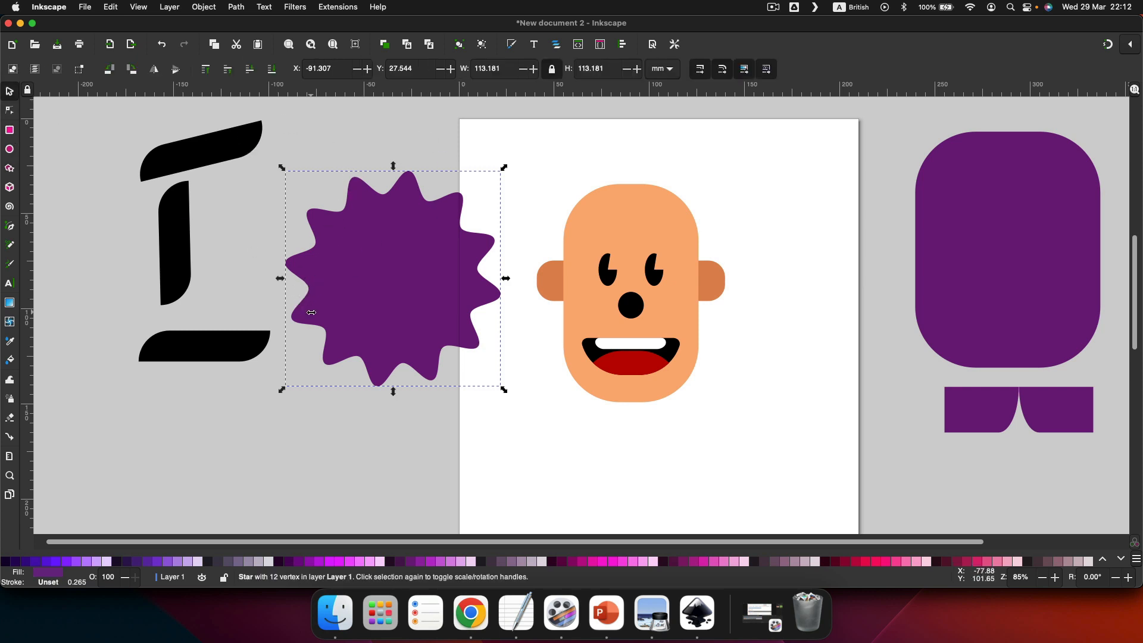
{"action": "left_click_drag", "start_coordinate": [335, 265], "coordinate": [569, 216]}
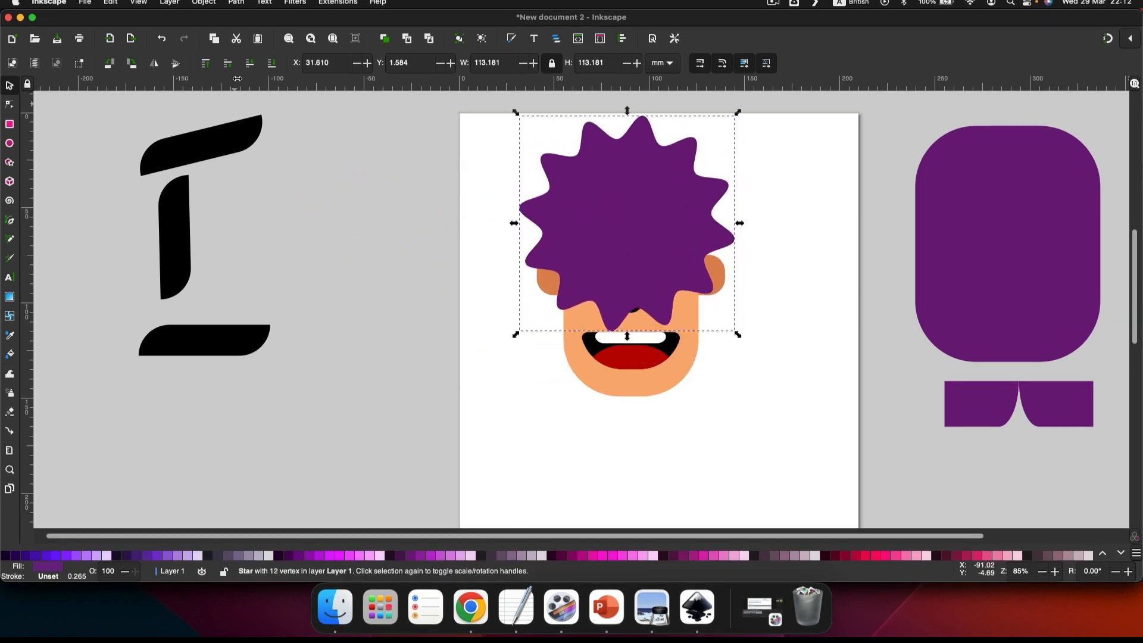
{"action": "left_click", "coordinate": [270, 63]}
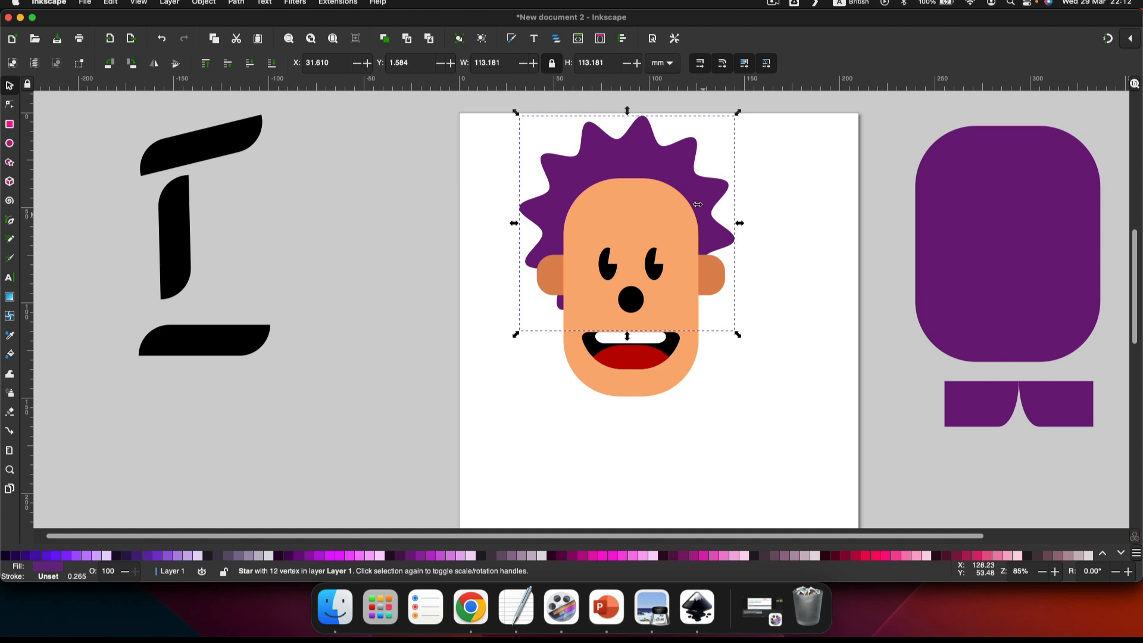
{"action": "left_click_drag", "start_coordinate": [648, 169], "coordinate": [651, 167]}
Duplicate the star as a smaller copy about 44 mm wide, placed left of the head.
{"action": "key", "text": "super+d"}
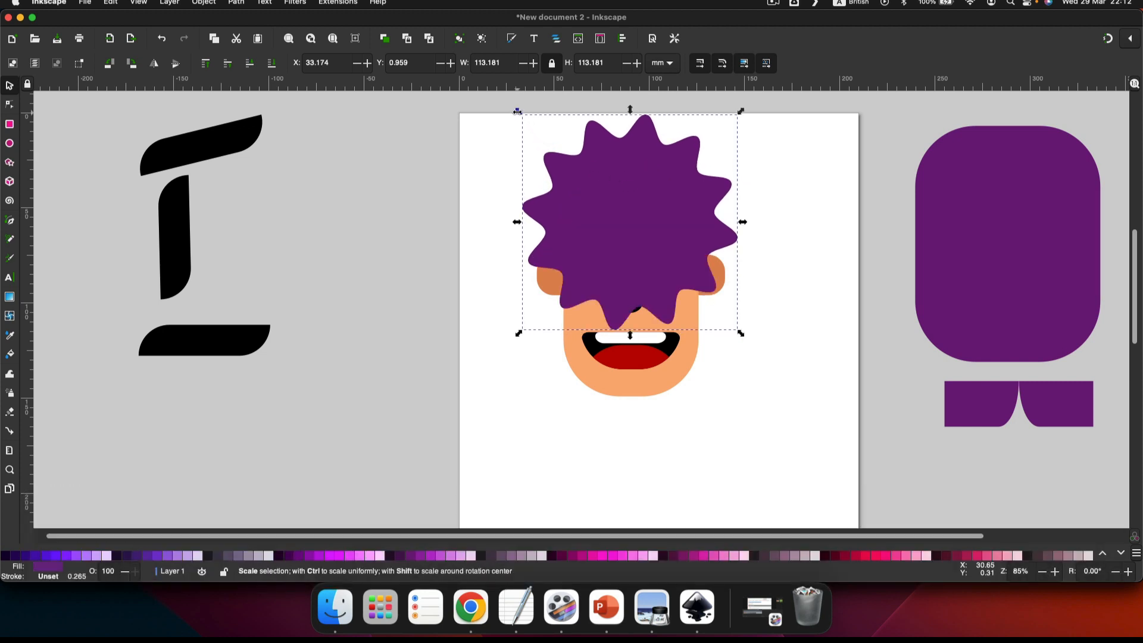
{"action": "left_click_drag", "start_coordinate": [518, 111], "coordinate": [566, 241]}
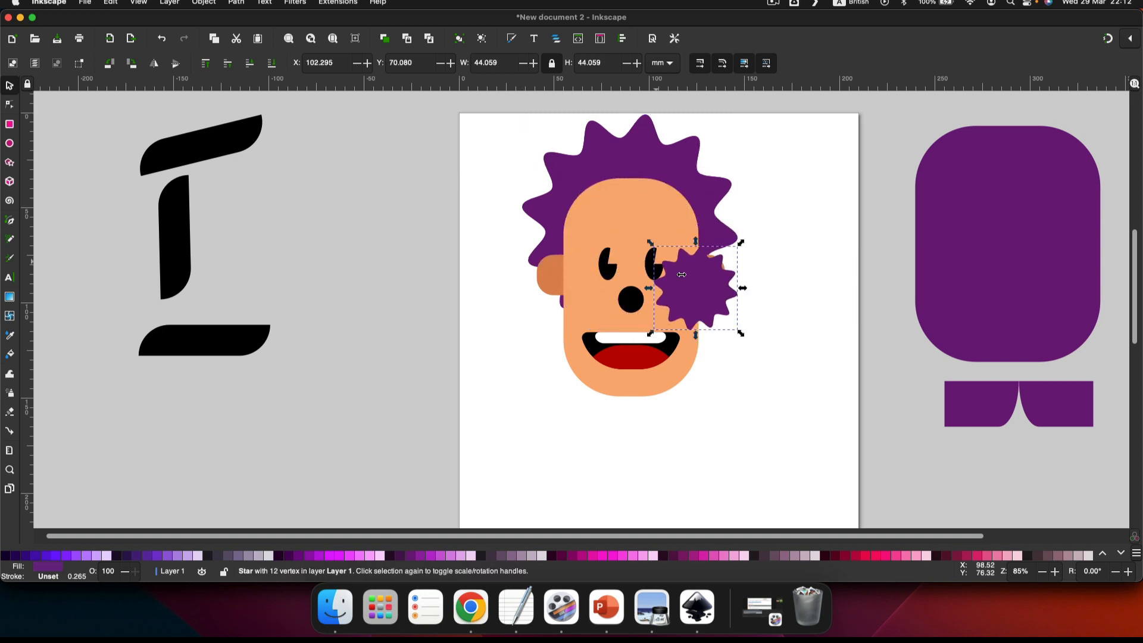
{"action": "left_click_drag", "start_coordinate": [694, 285], "coordinate": [420, 257]}
Unlock the small star's proportions and stretch it to about 79 by 57 mm.
{"action": "left_click", "coordinate": [552, 63]}
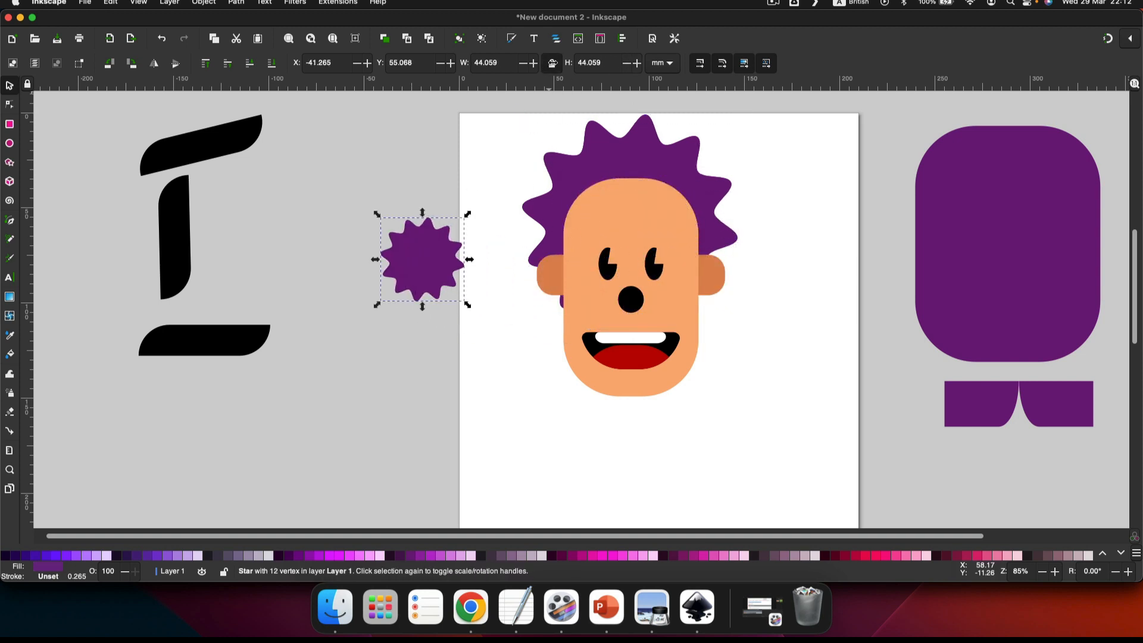
{"action": "left_click_drag", "start_coordinate": [380, 214], "coordinate": [315, 191]}
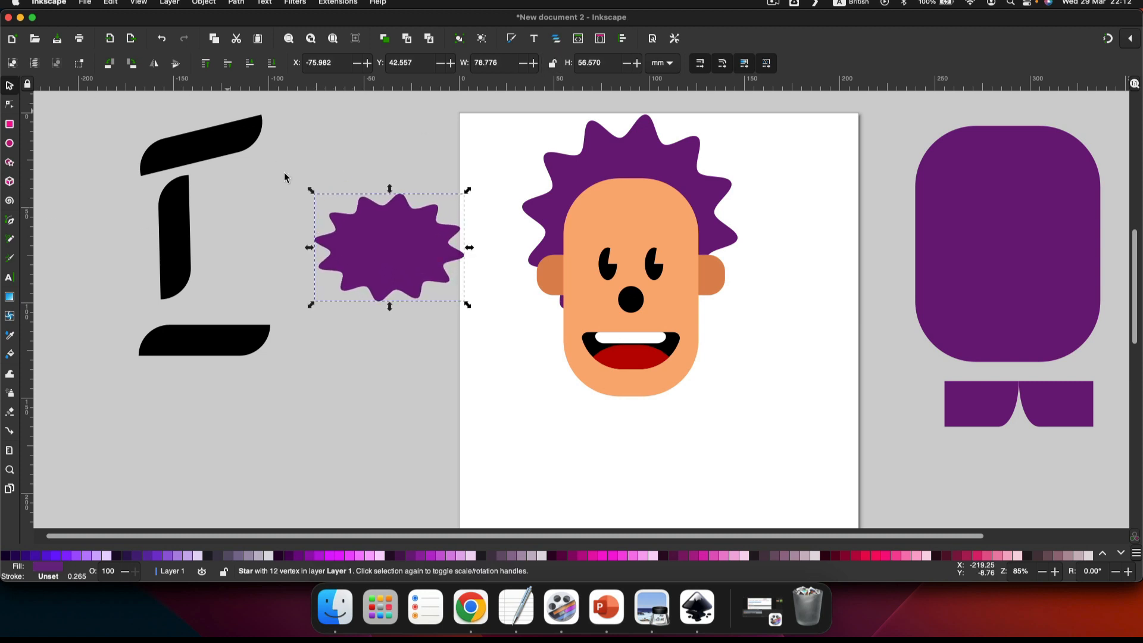
Place the small star over the upper forehead as a fringe and recolour both hair stars deep pink.
{"action": "left_click_drag", "start_coordinate": [363, 232], "coordinate": [606, 175]}
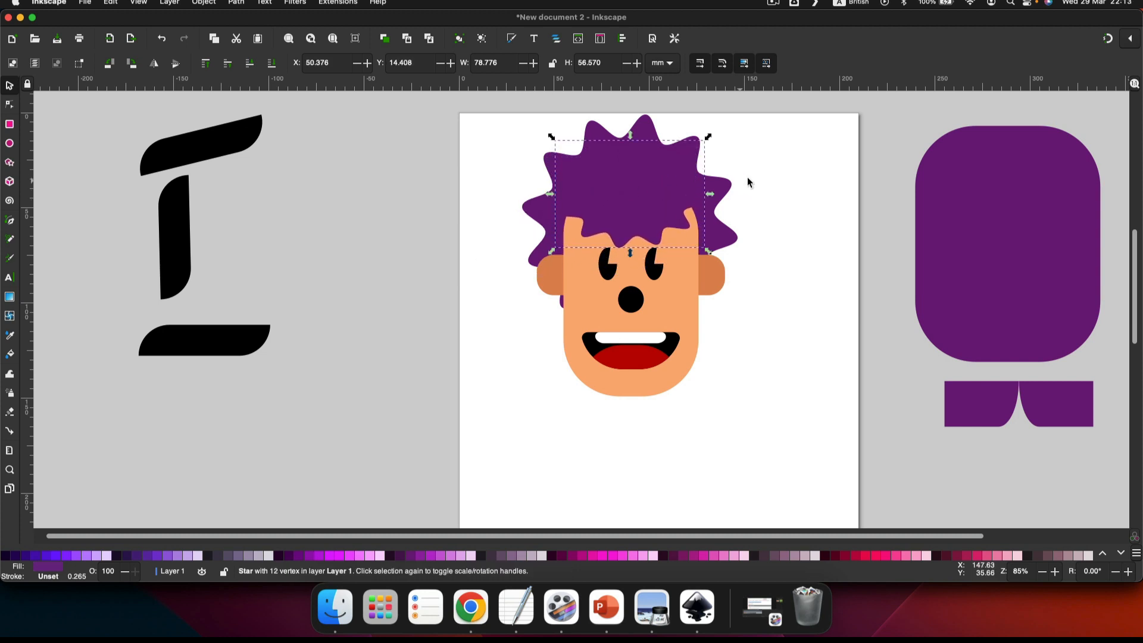
{"action": "left_click", "coordinate": [756, 176]}
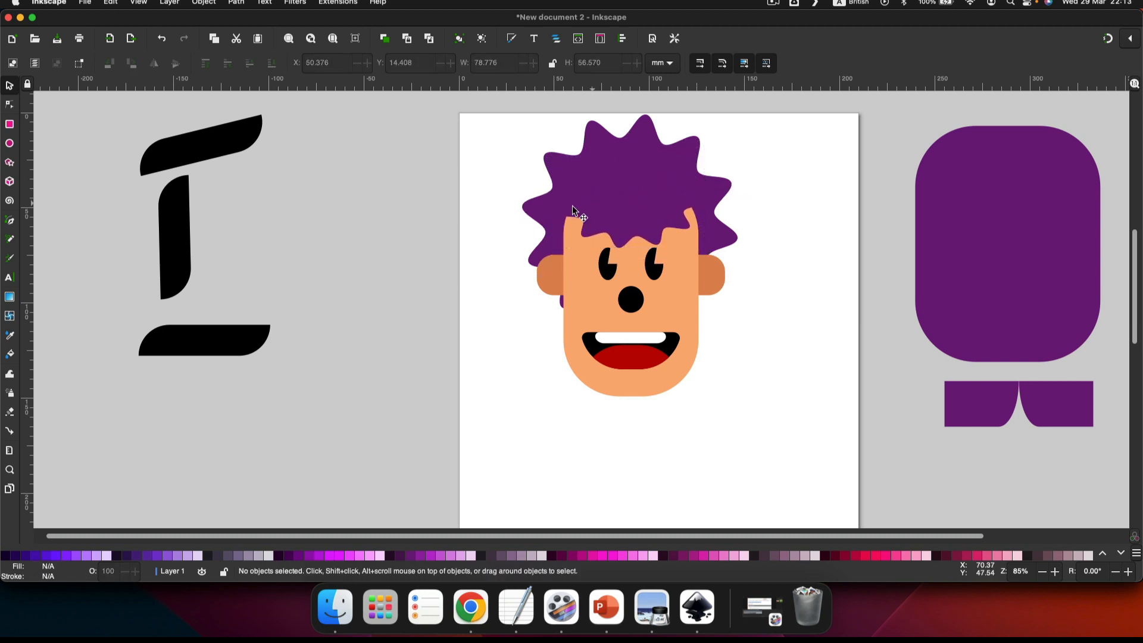
{"action": "left_click", "coordinate": [545, 210]}
{"action": "left_click", "coordinate": [627, 203], "text": "shift"}
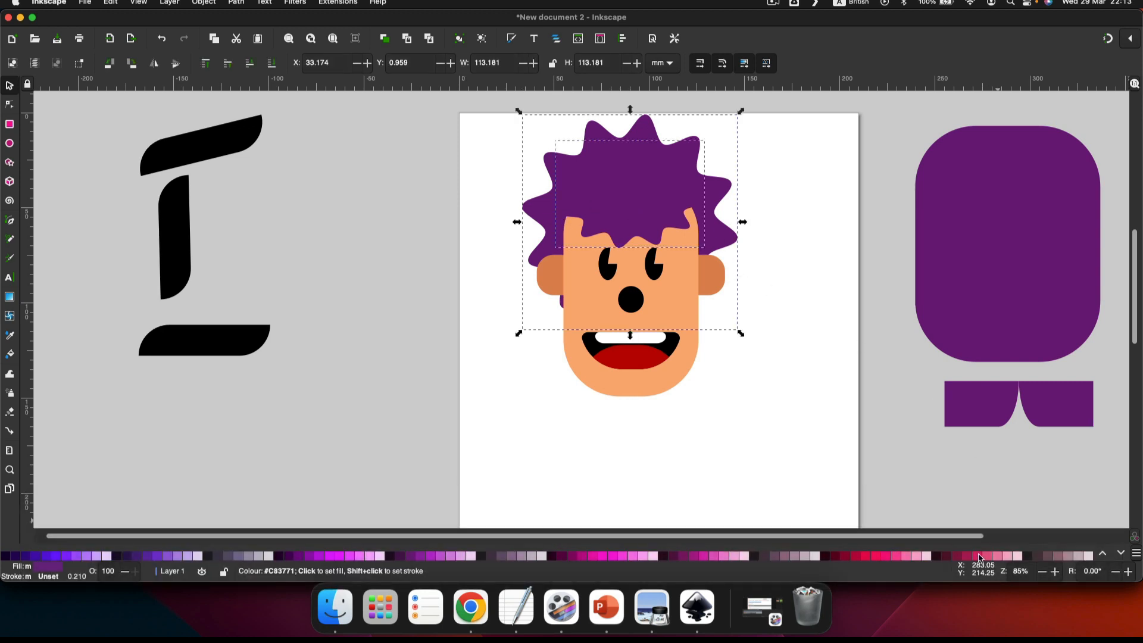
{"action": "left_click", "coordinate": [864, 556]}
{"action": "left_click", "coordinate": [833, 399]}
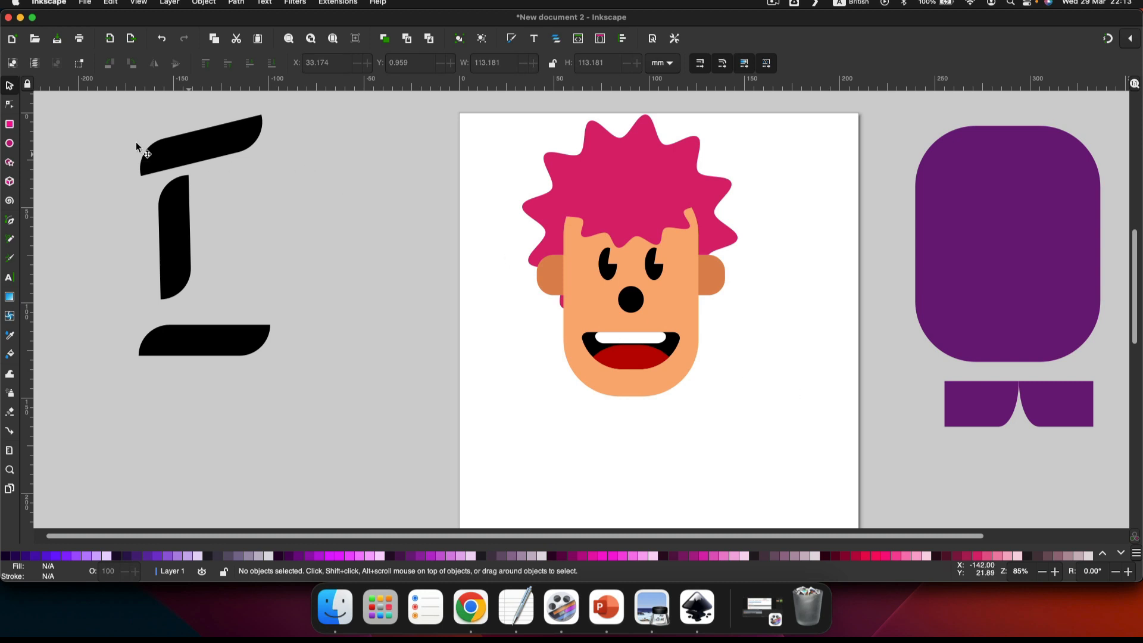
Draw a small circle in the empty area left of the head and set its horizontal radius to 11 px.
{"action": "left_click", "coordinate": [9, 144]}
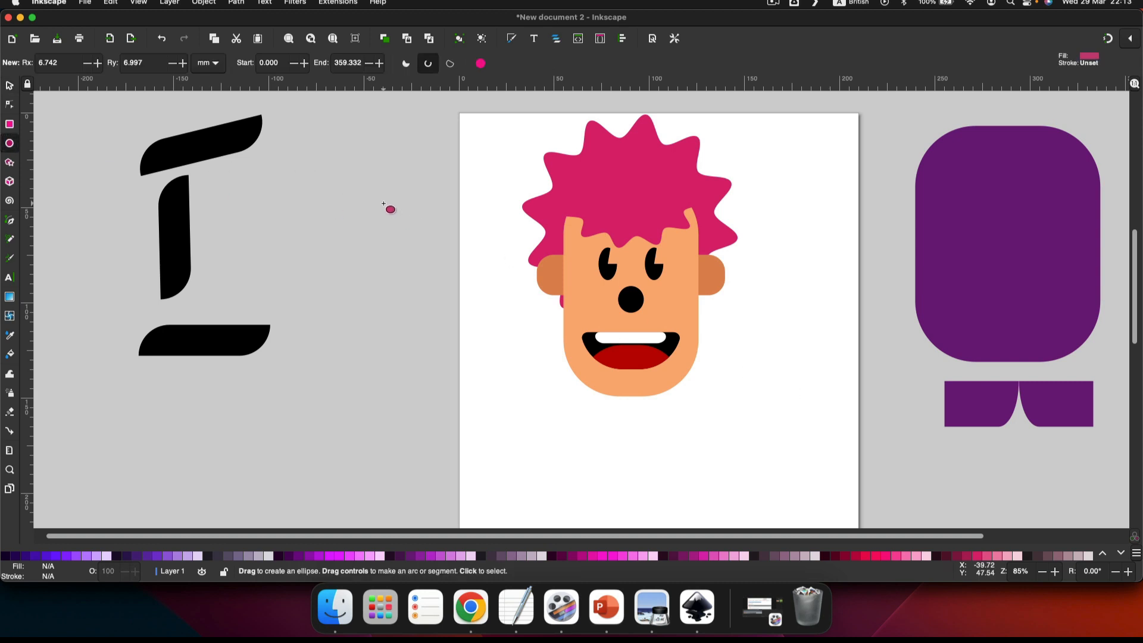
{"action": "left_click_drag", "start_coordinate": [384, 203], "coordinate": [396, 214]}
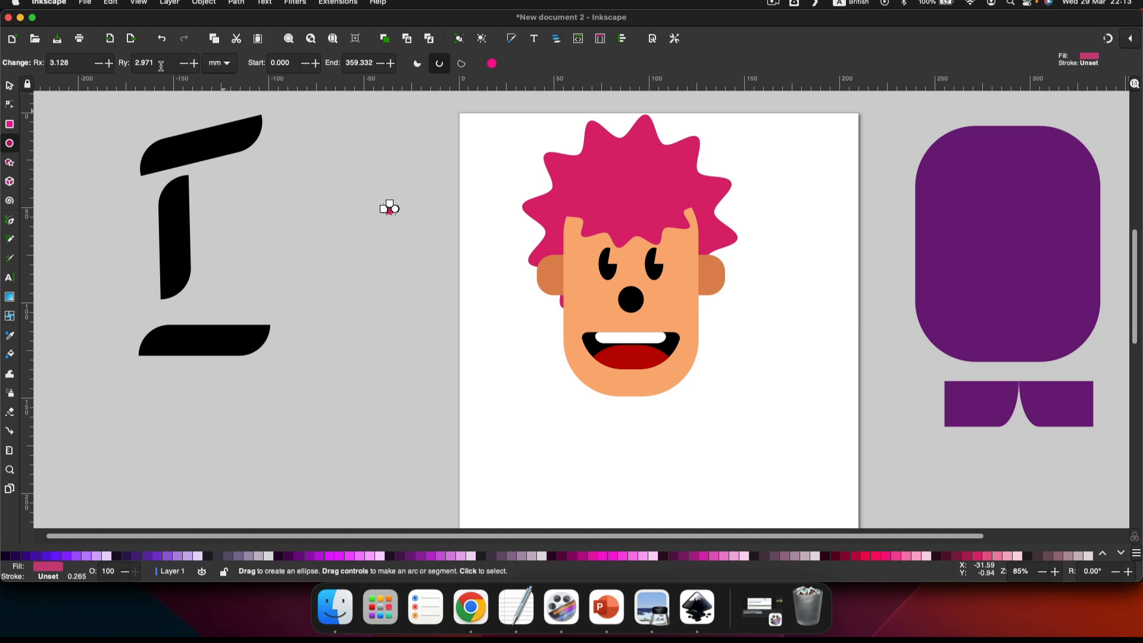
{"action": "left_click", "coordinate": [221, 64]}
{"action": "left_click", "coordinate": [220, 33]}
{"action": "left_click_drag", "start_coordinate": [88, 64], "coordinate": [24, 69]}
{"action": "type", "text": "11"}
{"action": "key", "text": "Return"}
{"action": "left_click", "coordinate": [382, 248]}
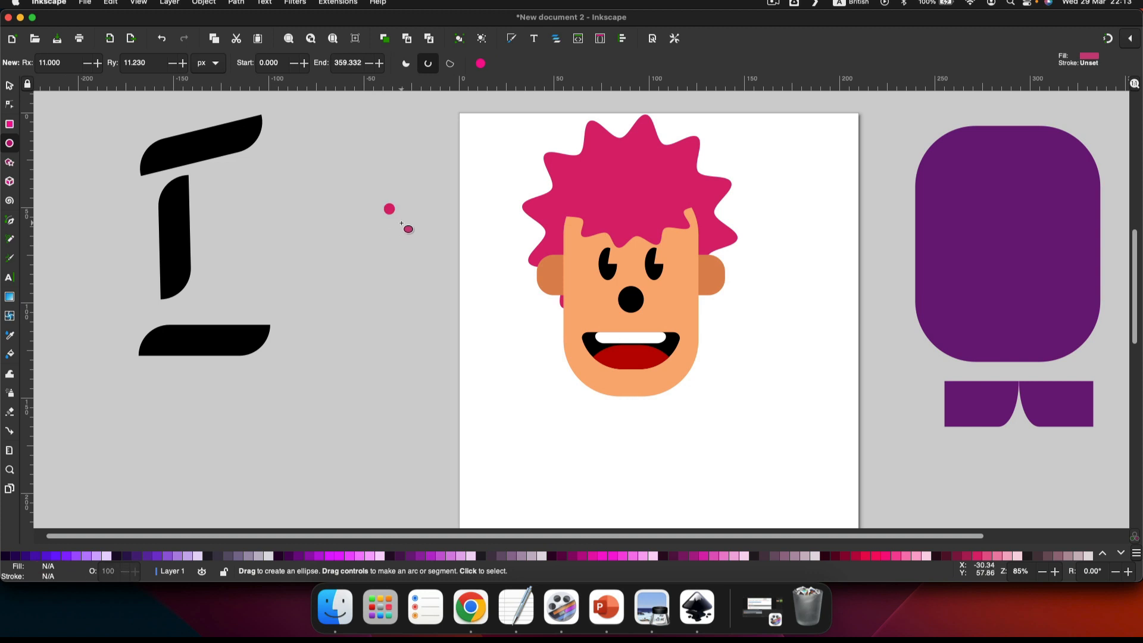
Fill the small circle with dark crimson #AA0044.
{"action": "scroll", "coordinate": [402, 223], "scroll_direction": "up", "scroll_amount": 3, "text": "ctrl"}
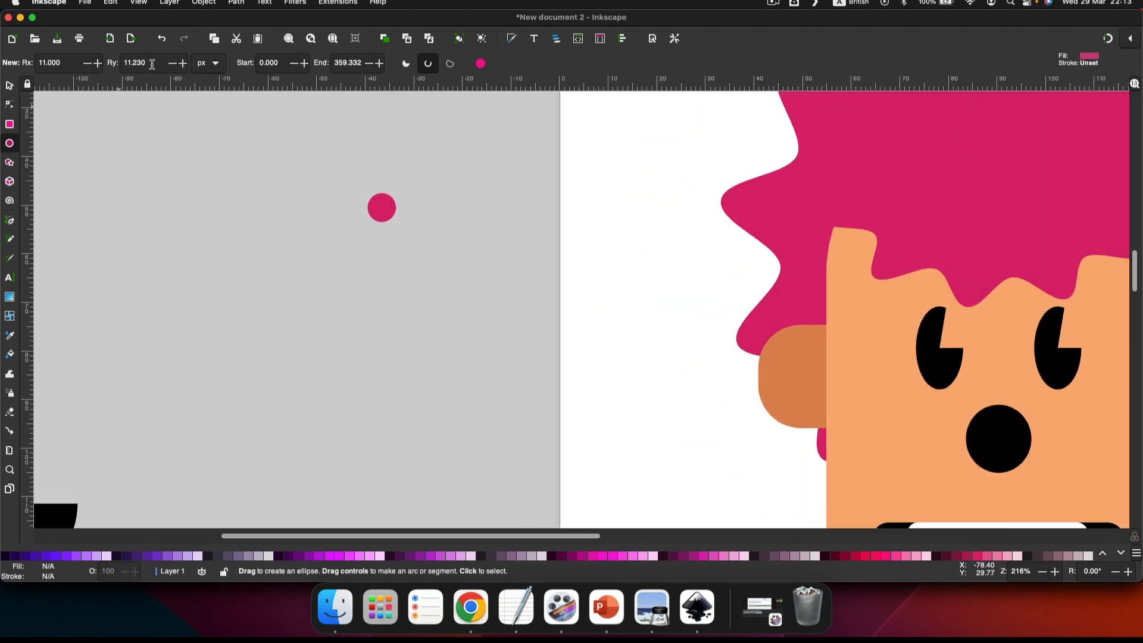
{"action": "scroll", "coordinate": [382, 207], "scroll_direction": "down", "scroll_amount": 2, "text": "ctrl"}
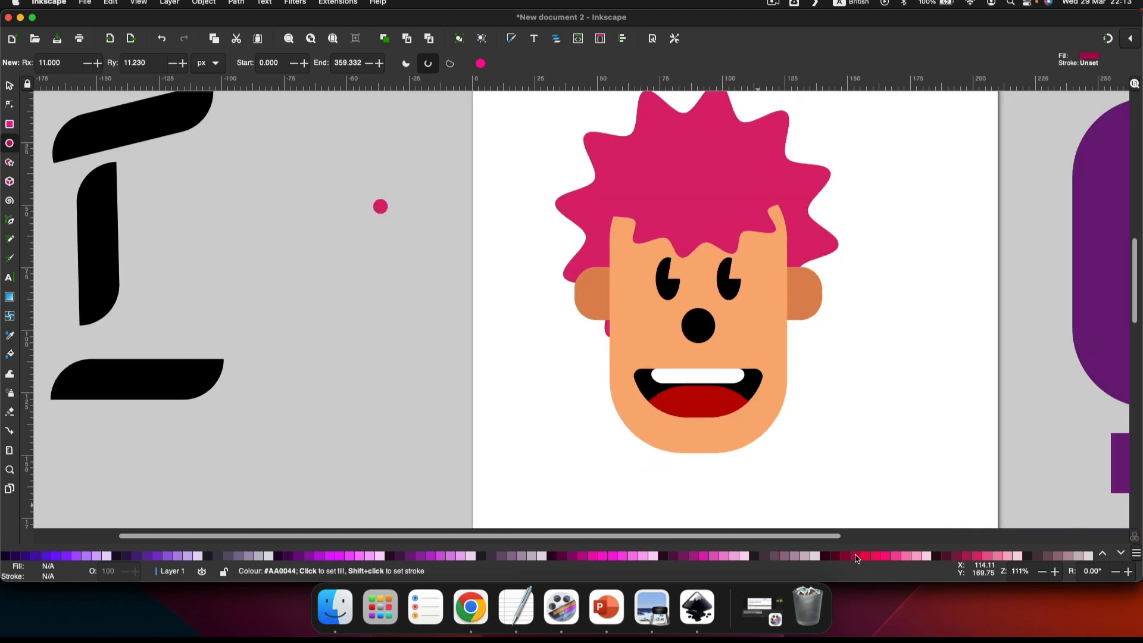
{"action": "left_click", "coordinate": [381, 206]}
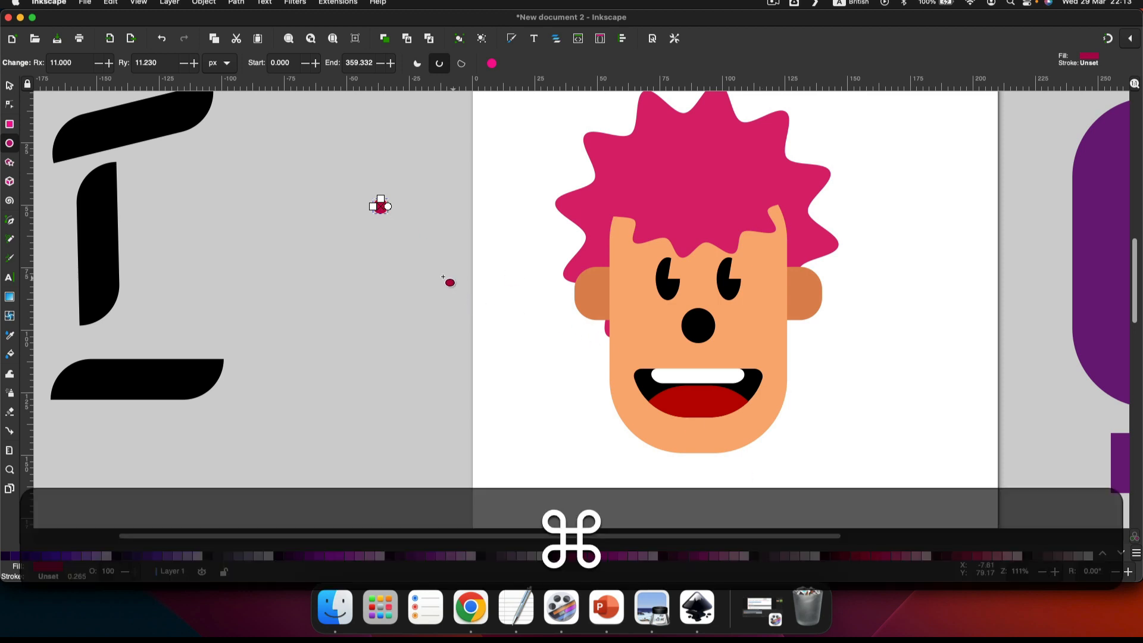
Duplicate the crimson circle and scatter six dots across the front and back parts of the pink hair.
{"action": "left_click", "coordinate": [9, 85]}
{"action": "key", "text": "super+d"}
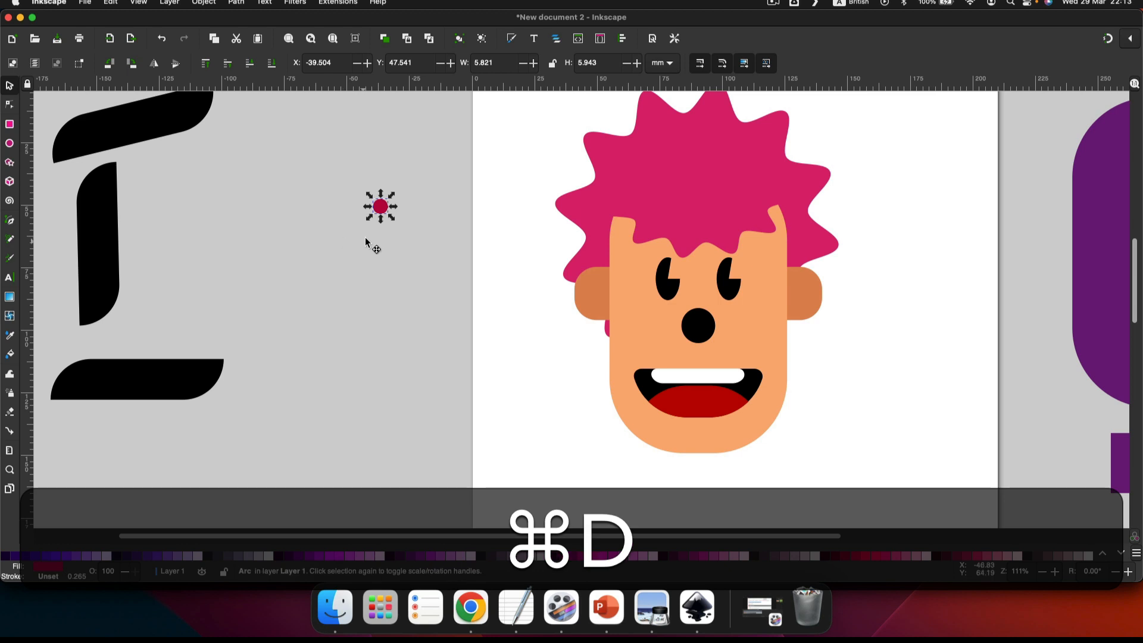
{"action": "left_click_drag", "start_coordinate": [382, 206], "coordinate": [608, 148]}
{"action": "left_click_drag", "start_coordinate": [380, 209], "coordinate": [668, 120]}
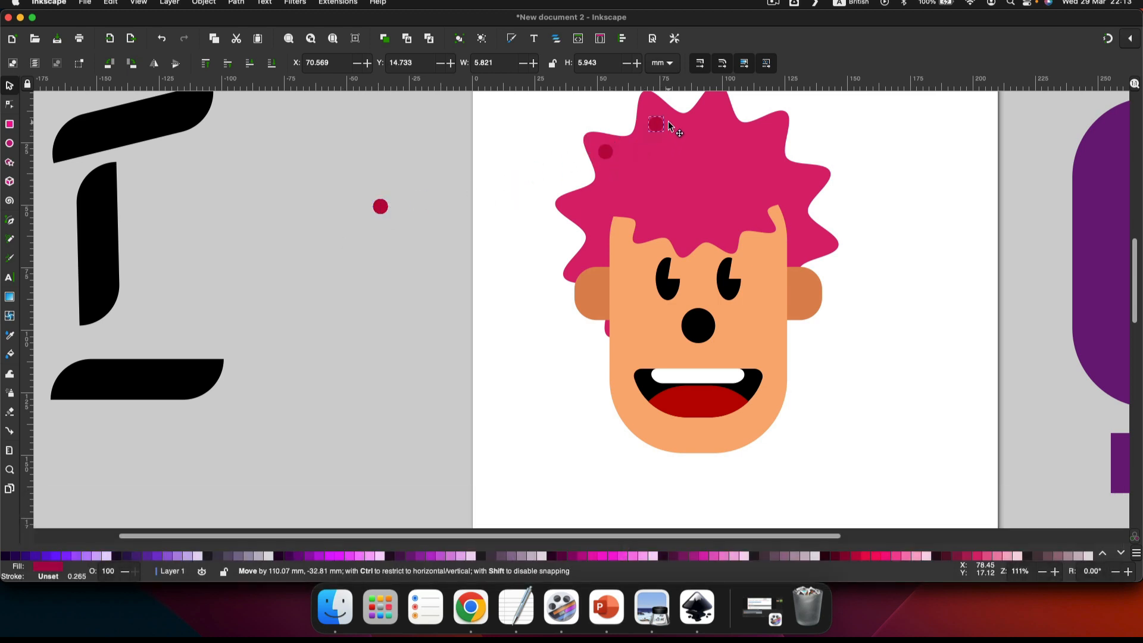
{"action": "left_click_drag", "start_coordinate": [383, 207], "coordinate": [663, 198]}
{"action": "left_click_drag", "start_coordinate": [383, 207], "coordinate": [773, 132]}
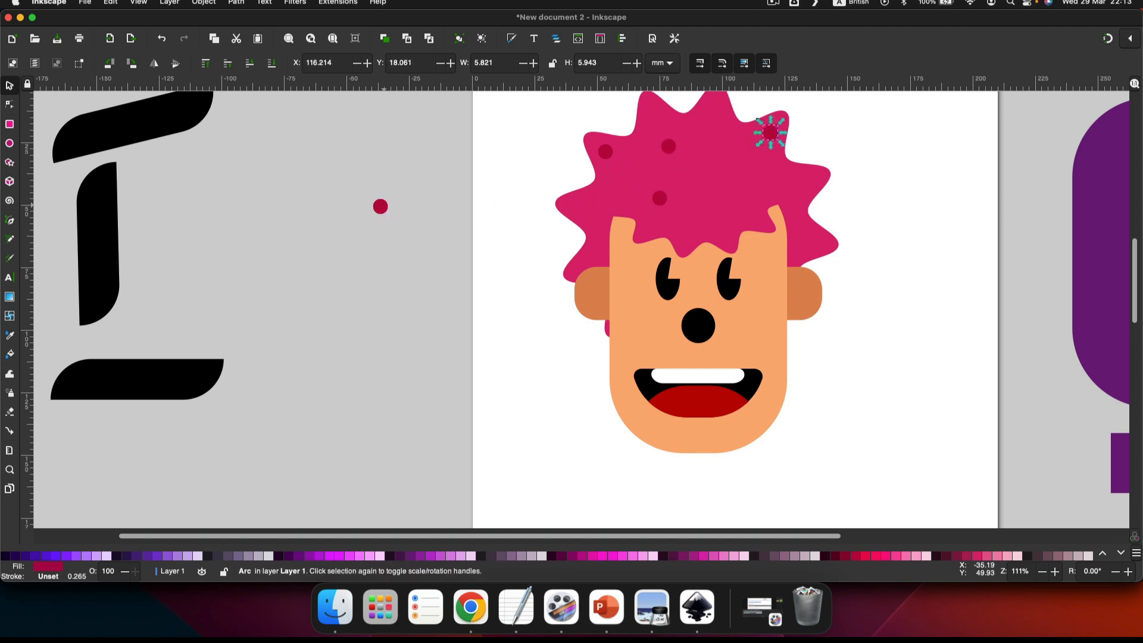
{"action": "left_click_drag", "start_coordinate": [383, 207], "coordinate": [591, 204]}
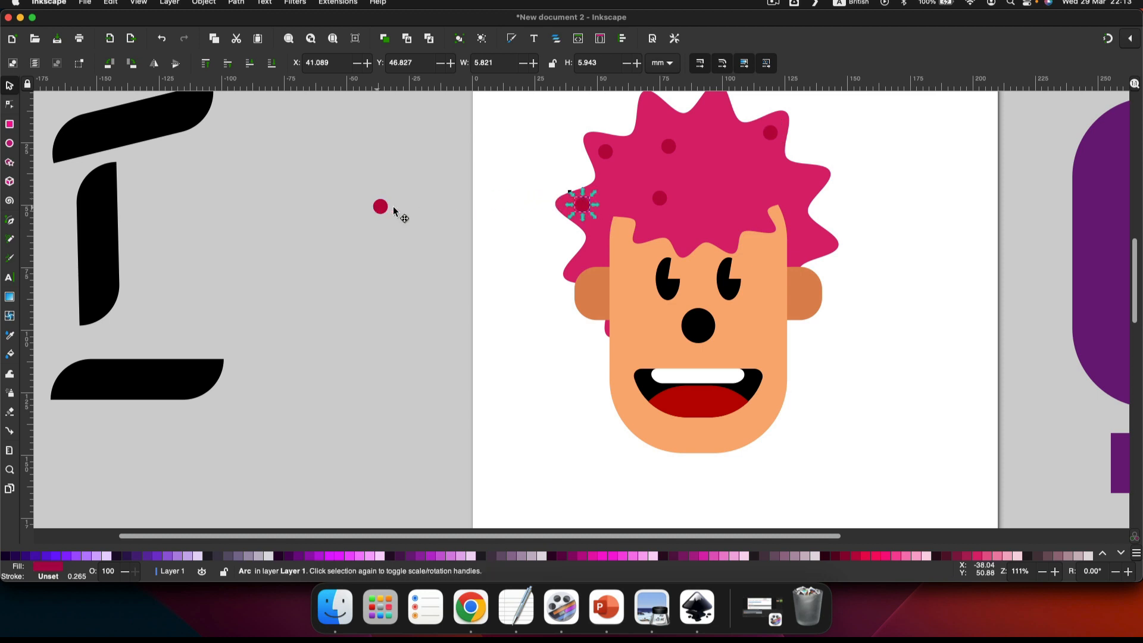
{"action": "left_click_drag", "start_coordinate": [382, 208], "coordinate": [798, 194]}
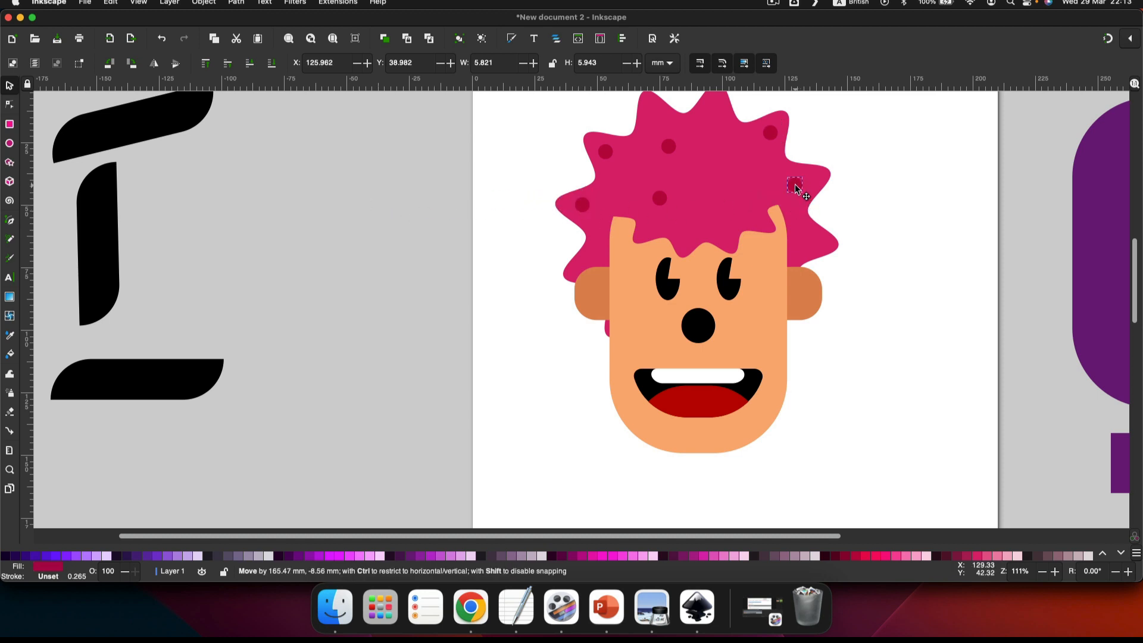
Enlarge the hair dot above the forehead to about 9.6 by 10.2 mm and slightly enlarge the dot above the right ear.
{"action": "left_click", "coordinate": [662, 202]}
{"action": "left_click_drag", "start_coordinate": [671, 208], "coordinate": [682, 219]}
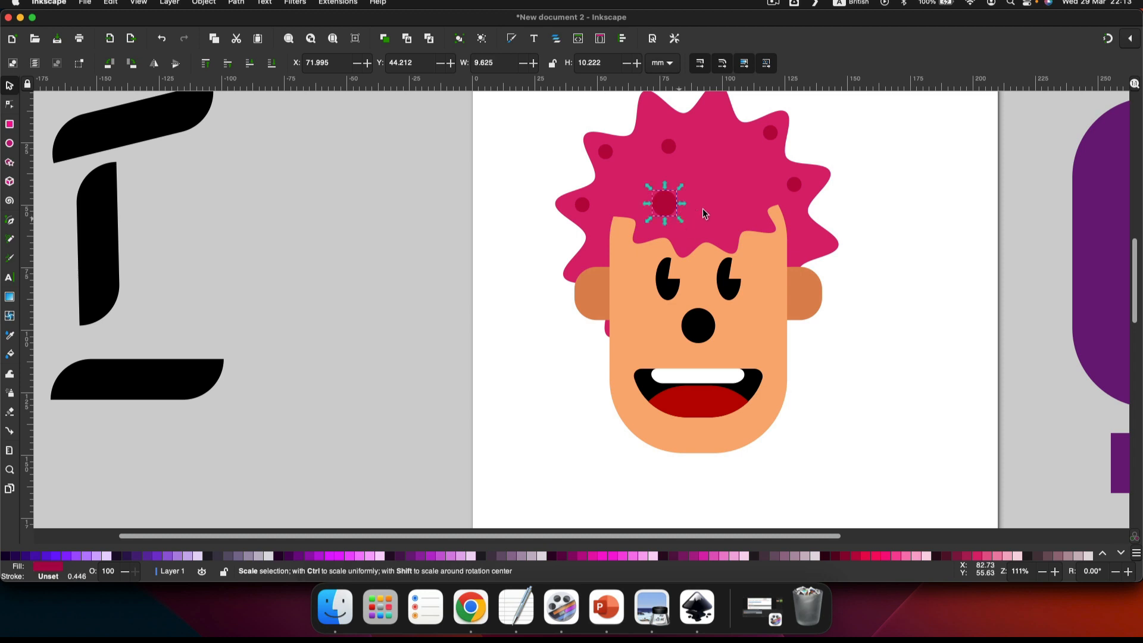
{"action": "left_click", "coordinate": [789, 184]}
{"action": "left_click_drag", "start_coordinate": [781, 194], "coordinate": [777, 198]}
Shrink the upper-right hair dot and add two duplicated dots, one near the hair's top and one right of its centre.
{"action": "left_click", "coordinate": [770, 133]}
{"action": "left_click", "coordinate": [770, 132]}
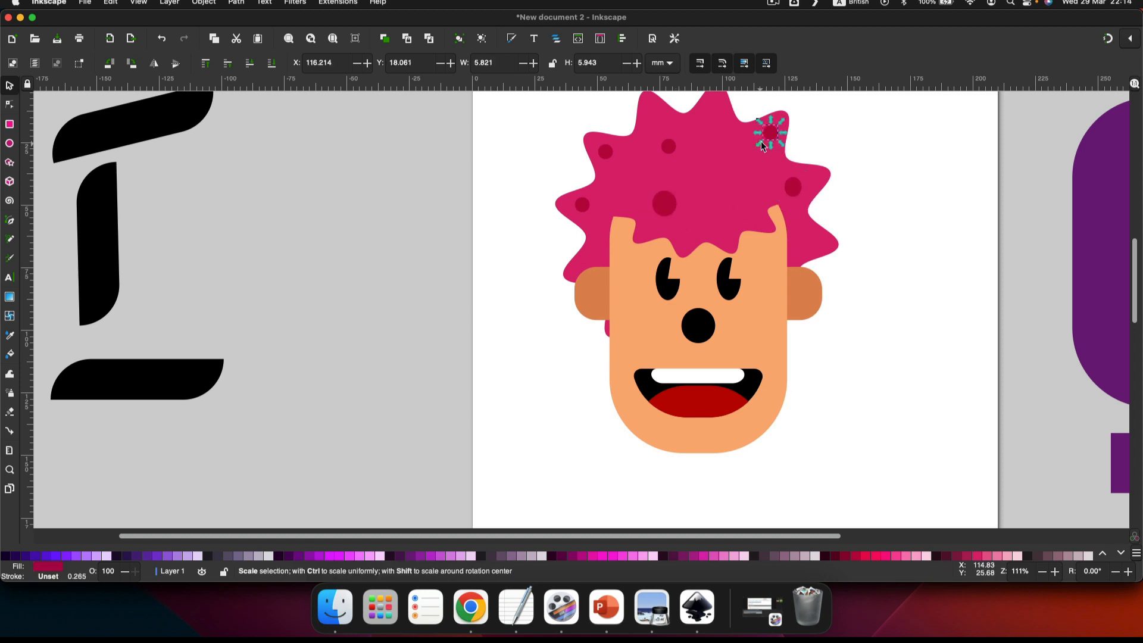
{"action": "left_click_drag", "start_coordinate": [766, 138], "coordinate": [733, 114]}
{"action": "key", "text": "super+d"}
{"action": "left_click", "coordinate": [605, 156]}
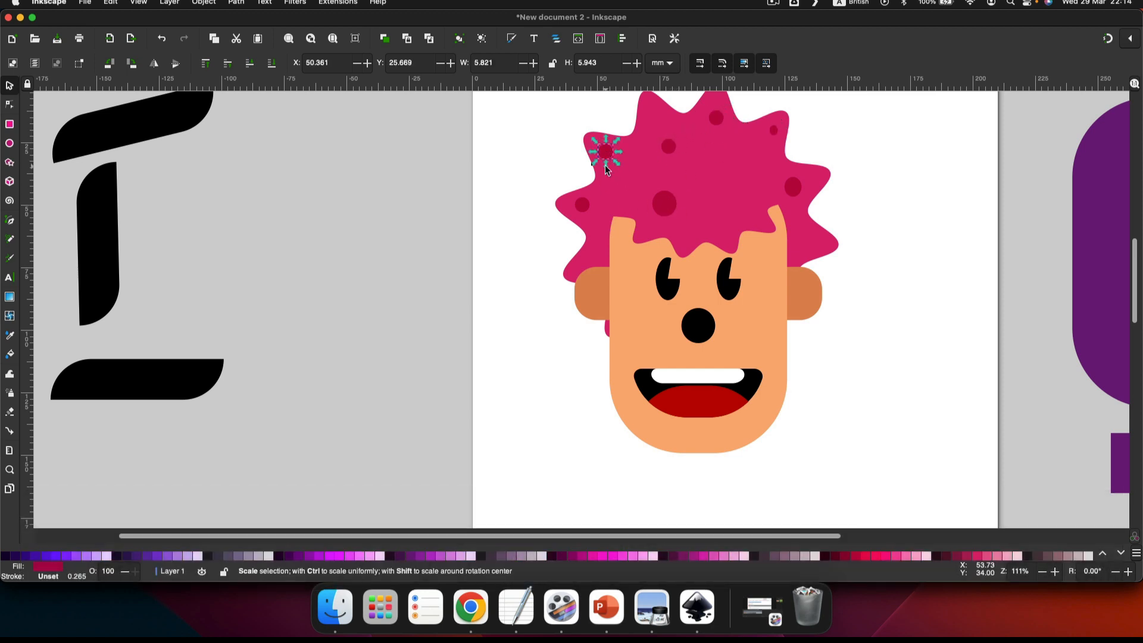
{"action": "key", "text": "super+d"}
{"action": "left_click_drag", "start_coordinate": [603, 150], "coordinate": [737, 184]}
{"action": "left_click", "coordinate": [924, 193]}
Select the objects over the upper head, including the front star and its dots, and group them.
{"action": "scroll", "coordinate": [923, 193], "scroll_direction": "down", "scroll_amount": 1}
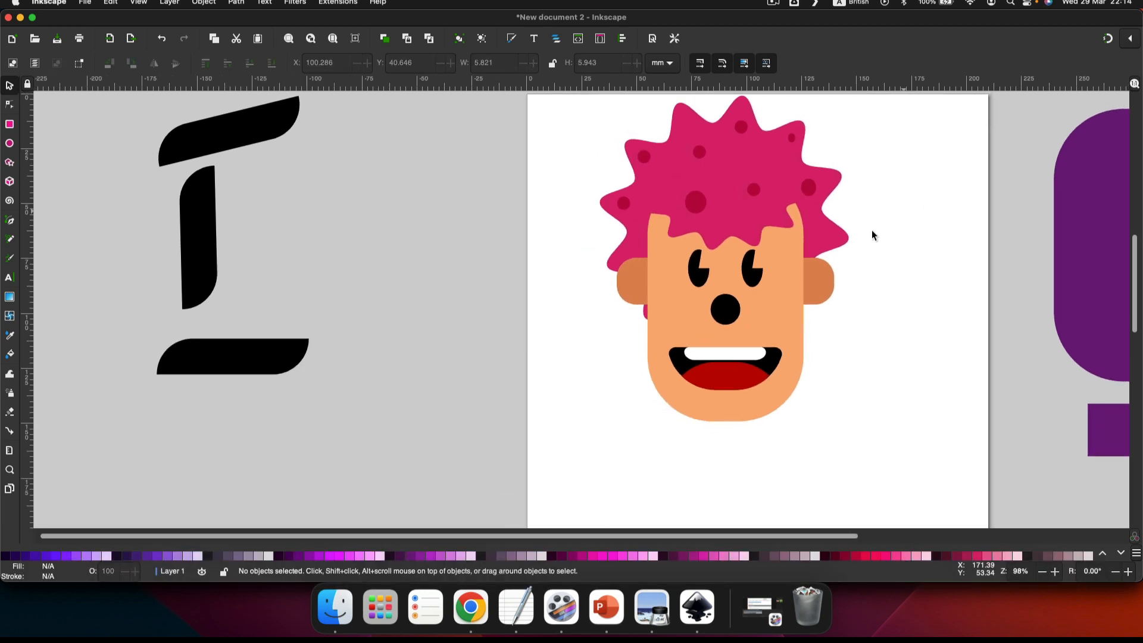
{"action": "scroll", "coordinate": [864, 240], "scroll_direction": "right", "scroll_amount": 2}
{"action": "scroll", "coordinate": [861, 242], "scroll_direction": "down", "scroll_amount": 1}
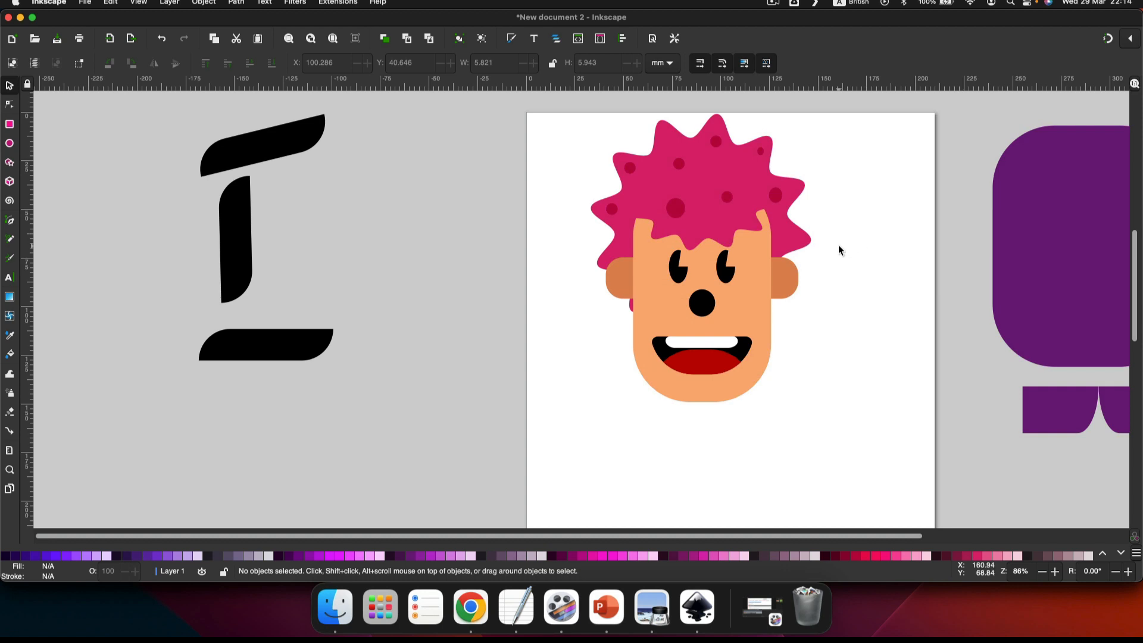
{"action": "scroll", "coordinate": [838, 245], "scroll_direction": "down", "scroll_amount": 1}
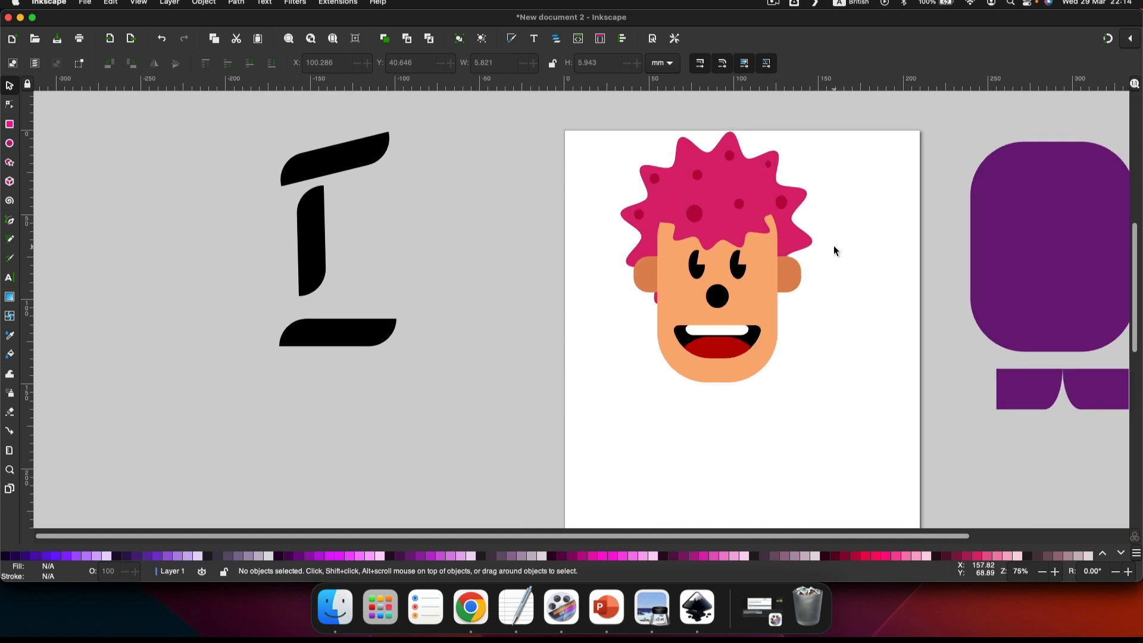
{"action": "scroll", "coordinate": [834, 245], "scroll_direction": "right", "scroll_amount": 4}
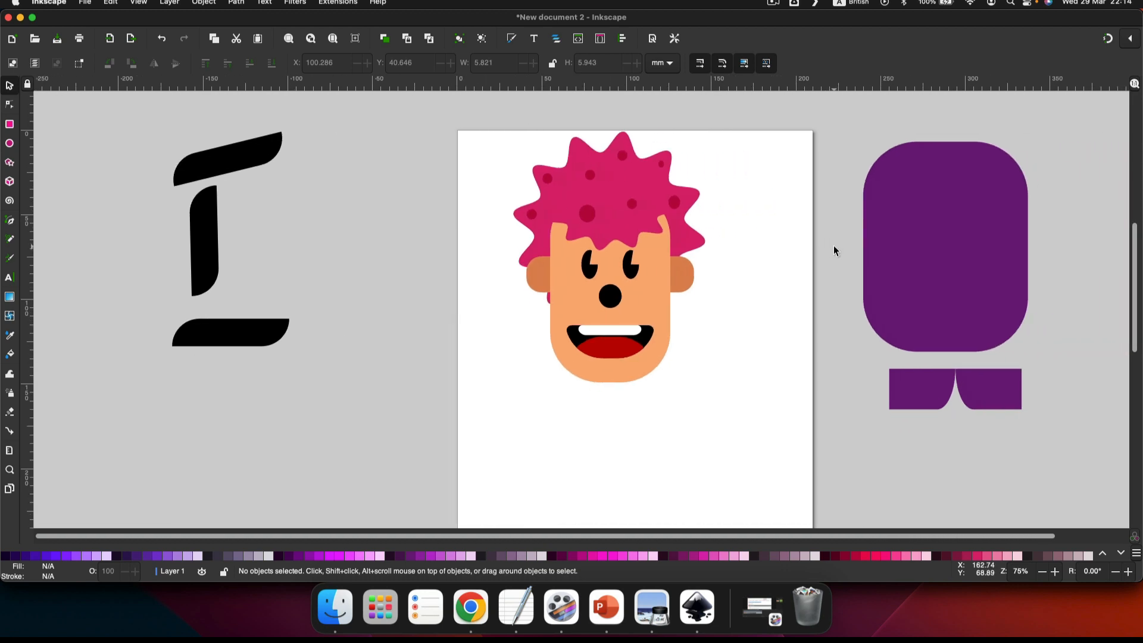
{"action": "left_click", "coordinate": [563, 186]}
{"action": "left_click_drag", "start_coordinate": [465, 118], "coordinate": [746, 278]}
{"action": "right_click", "coordinate": [559, 198]}
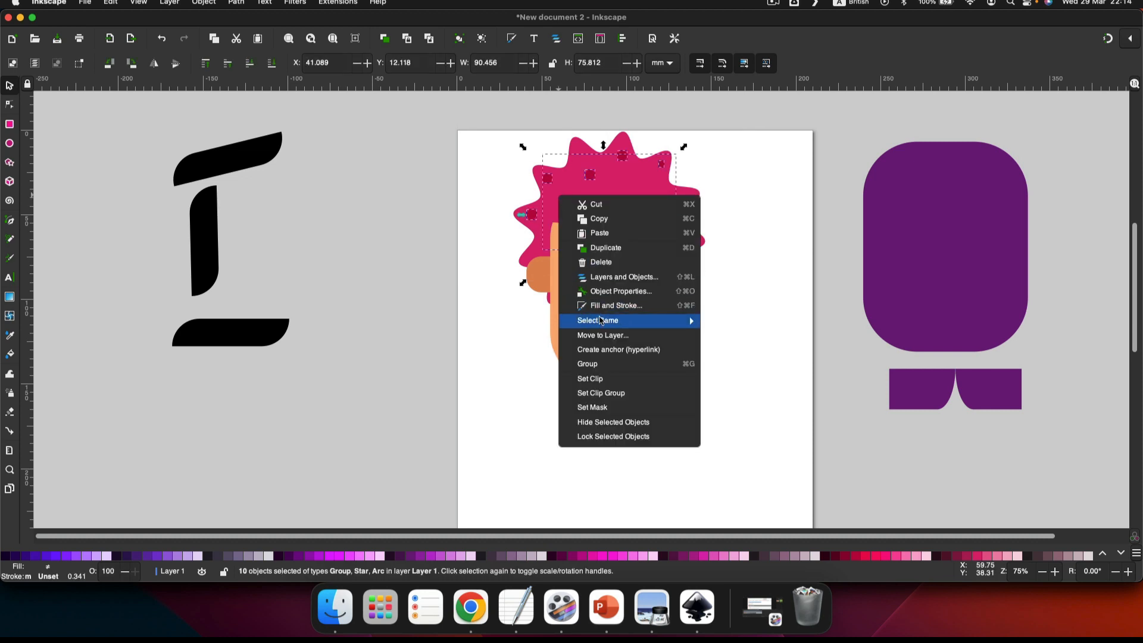
{"action": "left_click", "coordinate": [571, 364]}
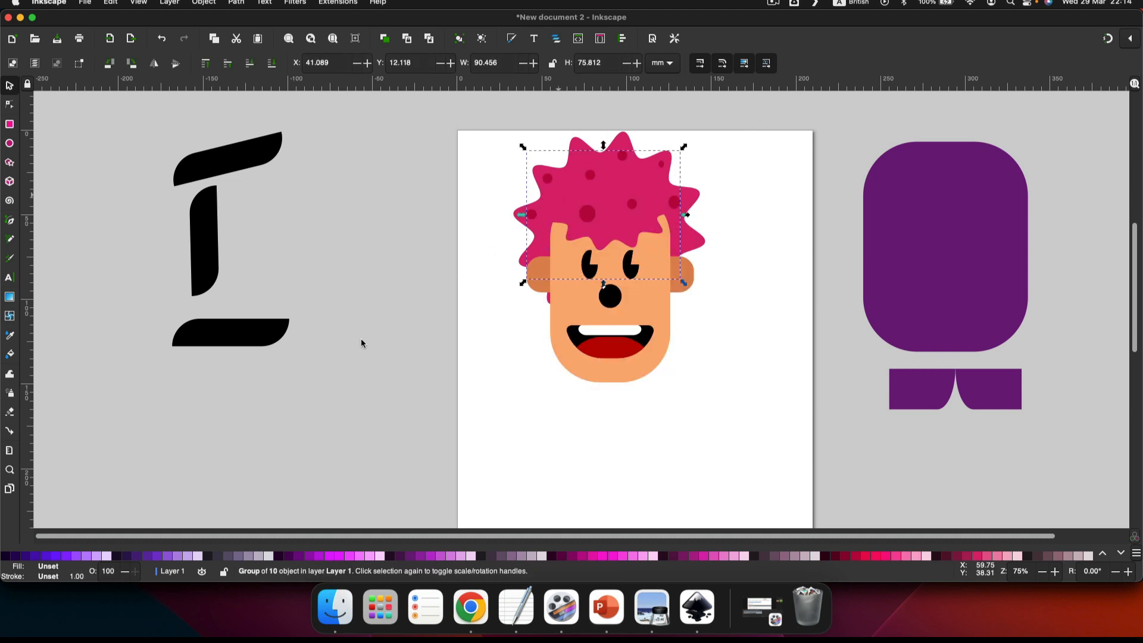
Try moving the new group left off the head, undo the move, and ungroup it.
{"action": "mouse_move", "coordinate": [576, 192]}
{"action": "left_mouse_down"}
{"action": "mouse_move", "coordinate": [320, 402]}
{"action": "mouse_move", "coordinate": [568, 209]}
{"action": "mouse_move", "coordinate": [572, 187]}
{"action": "left_mouse_up"}
{"action": "key", "text": "super+z"}
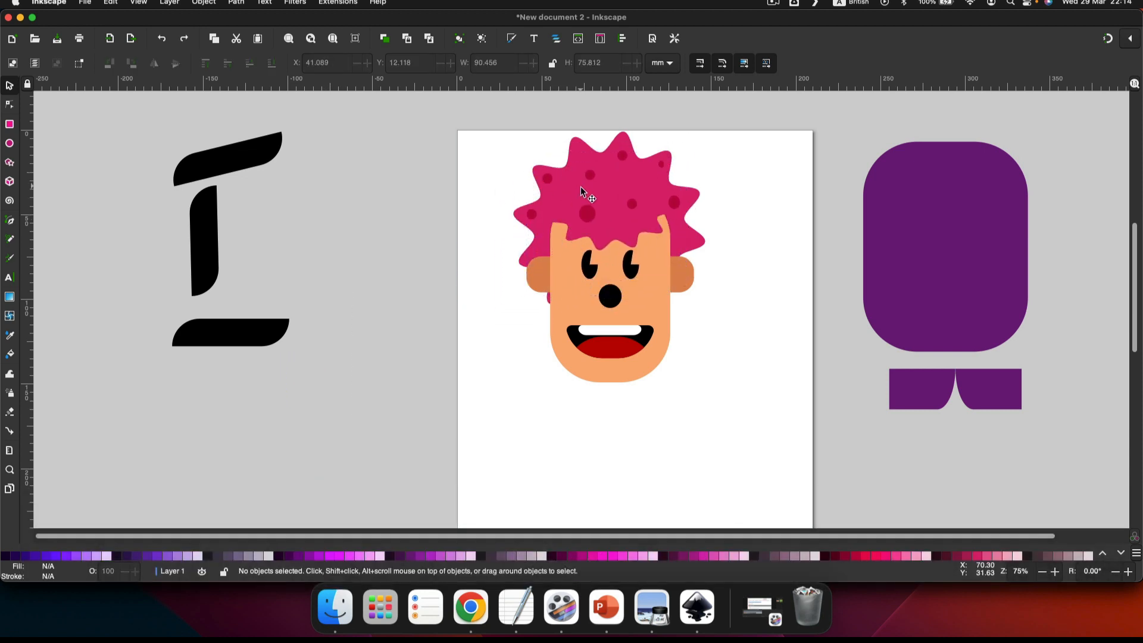
{"action": "left_click_drag", "start_coordinate": [545, 195], "coordinate": [438, 220]}
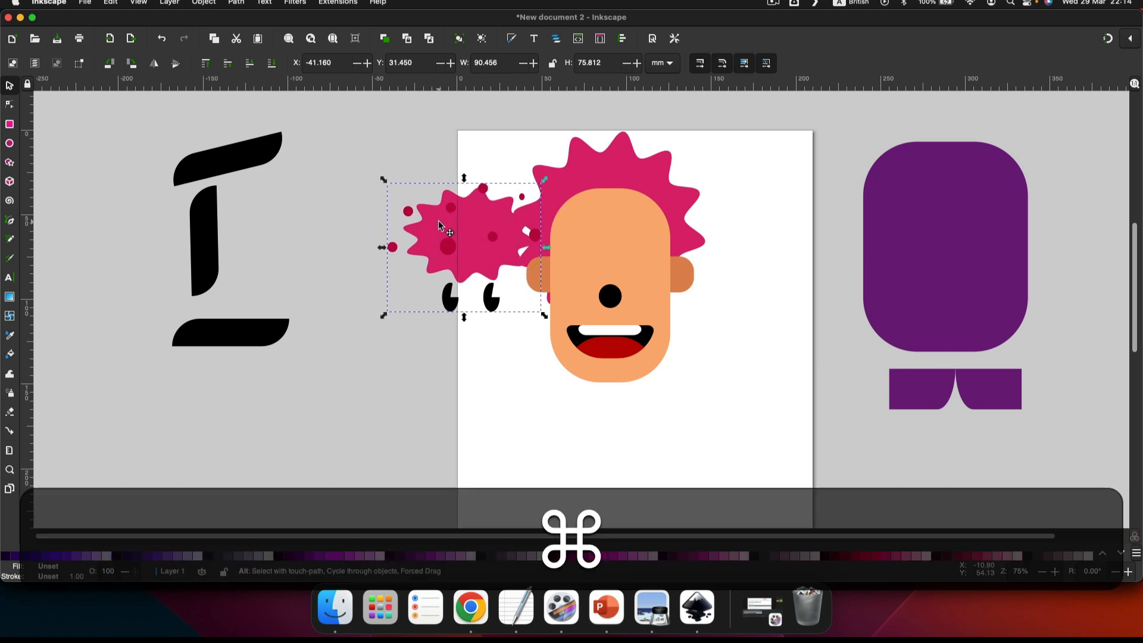
{"action": "key", "text": "super+z"}
{"action": "right_click", "coordinate": [601, 206]}
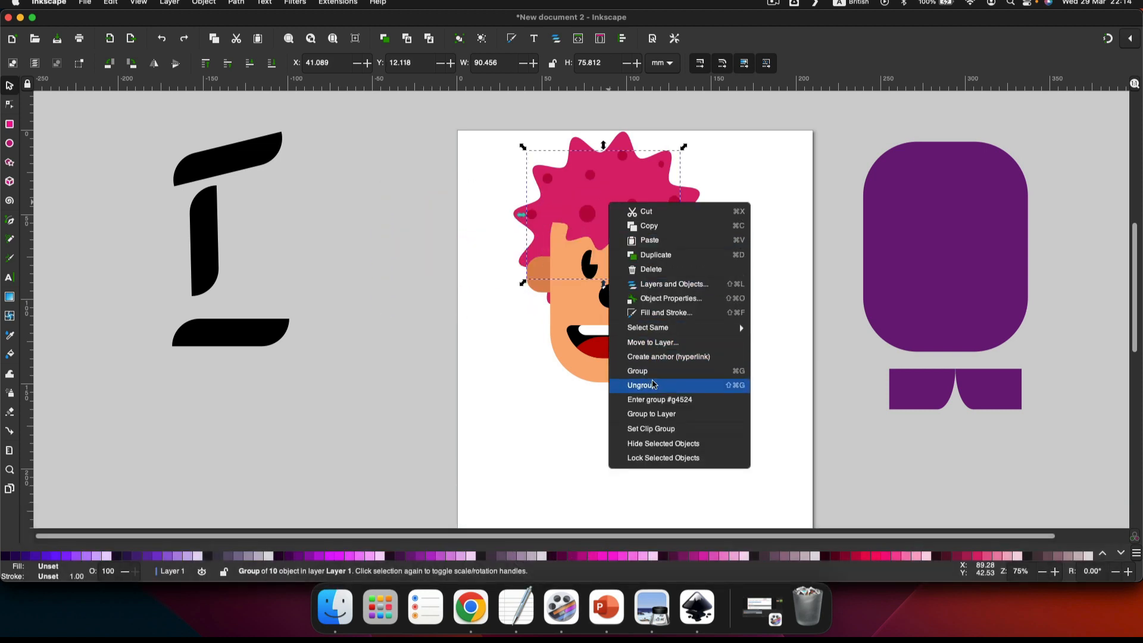
{"action": "left_click", "coordinate": [655, 385]}
Move the front and back pink stars off the head to the empty area beneath the black shapes.
{"action": "left_click", "coordinate": [751, 268]}
{"action": "left_click_drag", "start_coordinate": [604, 199], "coordinate": [279, 417]}
{"action": "left_click_drag", "start_coordinate": [571, 188], "coordinate": [119, 394]}
Delete all the crimson dots left around the head.
{"action": "left_click_drag", "start_coordinate": [509, 155], "coordinate": [710, 231]}
{"action": "key", "text": "BackSpace"}
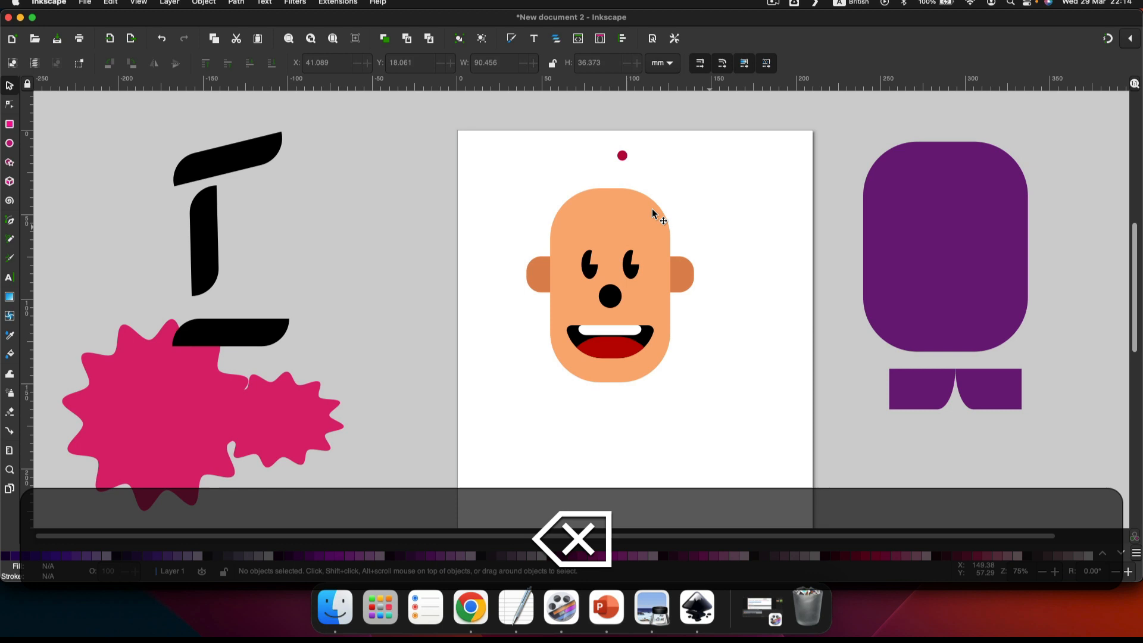
{"action": "left_click", "coordinate": [622, 155]}
{"action": "key", "text": "BackSpace"}
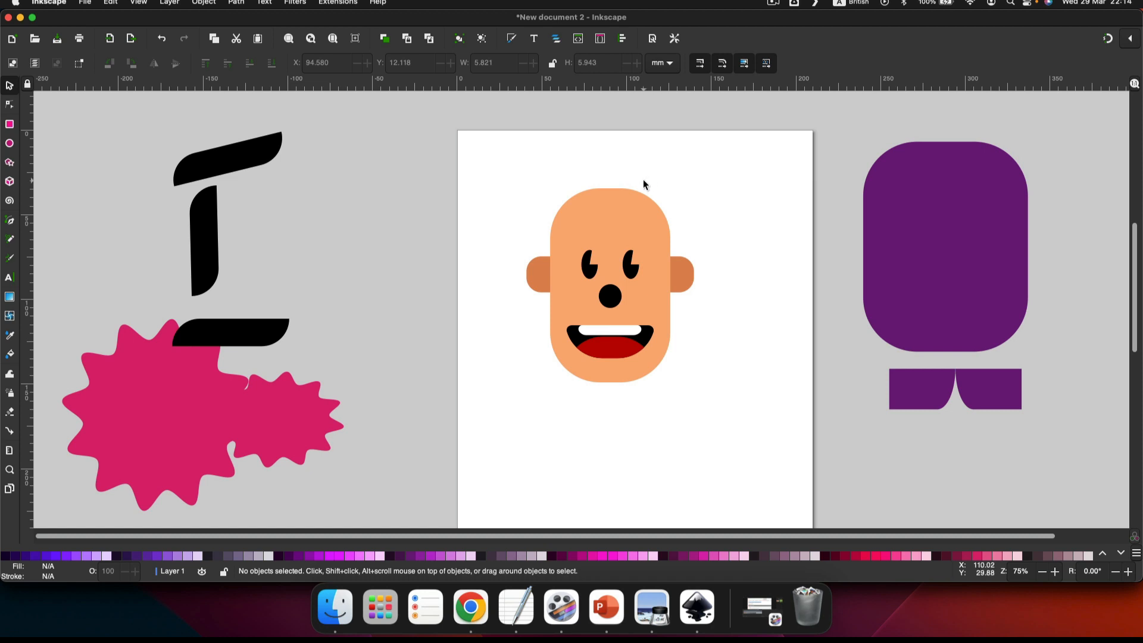
Duplicate the face's rounded rectangle, place the copy to the right of the purple shapes, and fill it with magenta.
{"action": "left_click", "coordinate": [600, 221]}
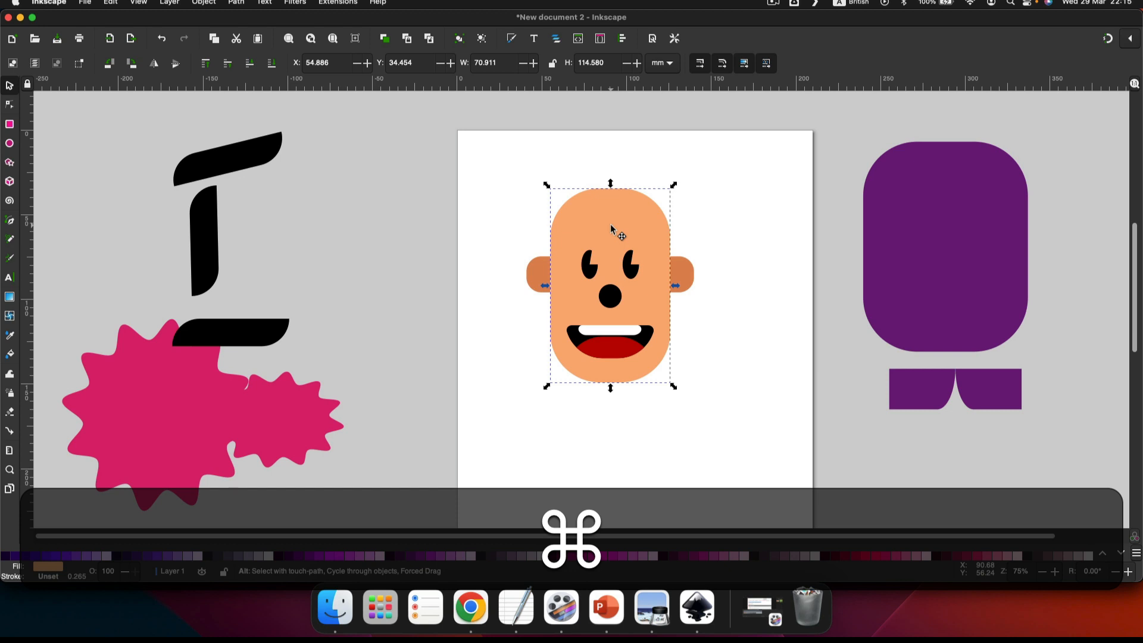
{"action": "left_click", "coordinate": [773, 3]}
{"action": "left_click", "coordinate": [781, 46]}
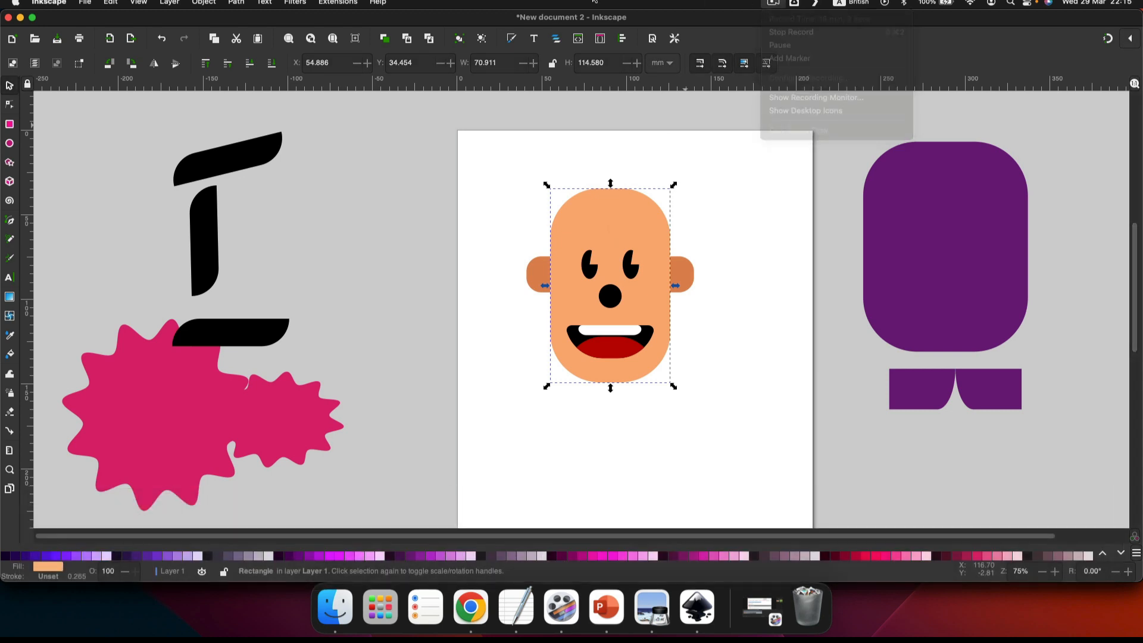
{"action": "key", "text": "super+d"}
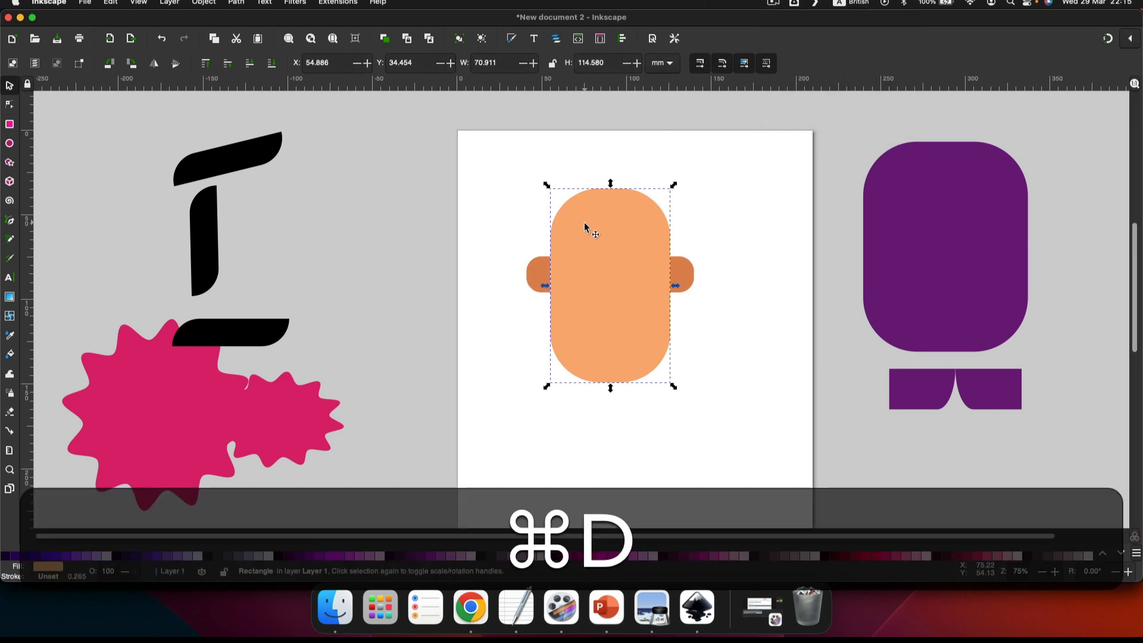
{"action": "left_click_drag", "start_coordinate": [597, 224], "coordinate": [1012, 288]}
{"action": "scroll", "coordinate": [911, 293], "scroll_direction": "right", "scroll_amount": 15}
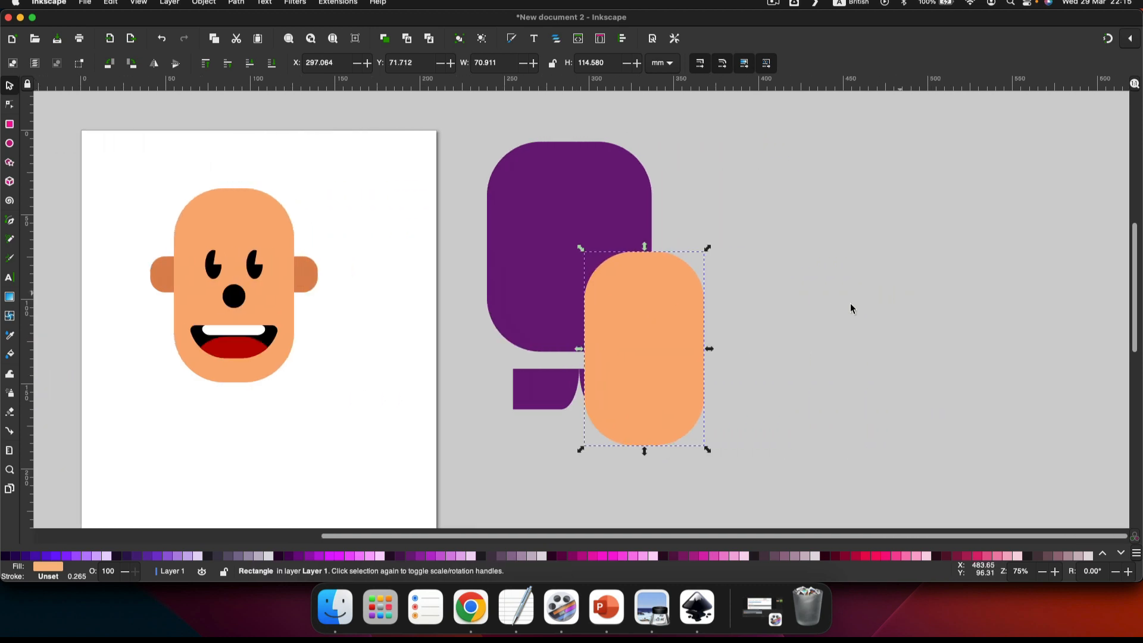
{"action": "left_click_drag", "start_coordinate": [557, 316], "coordinate": [794, 217]}
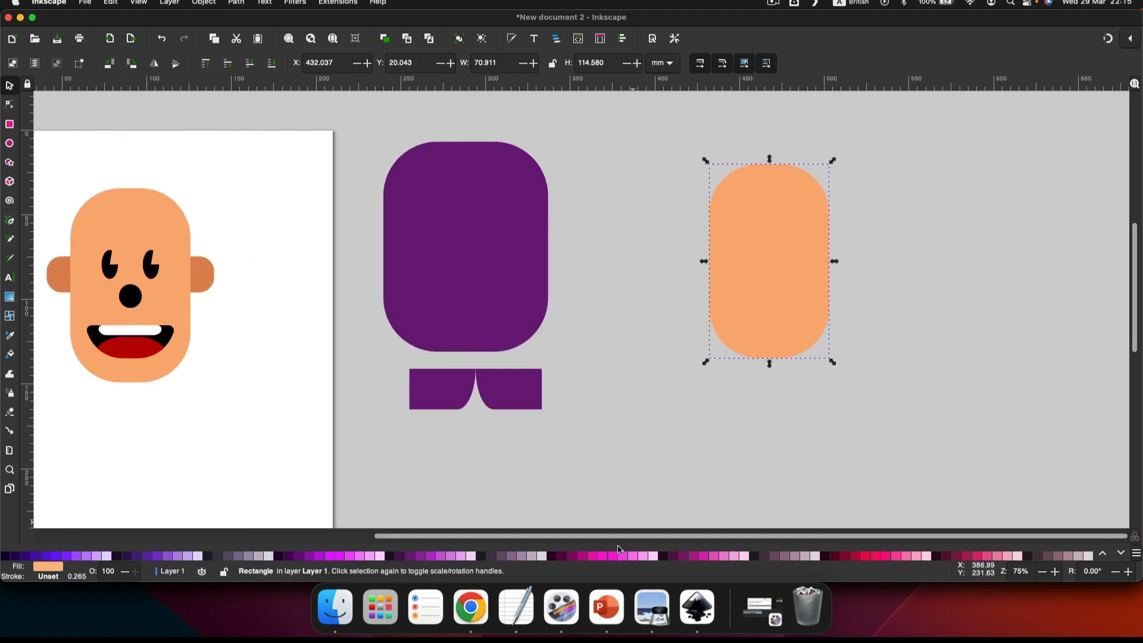
{"action": "left_click", "coordinate": [617, 556]}
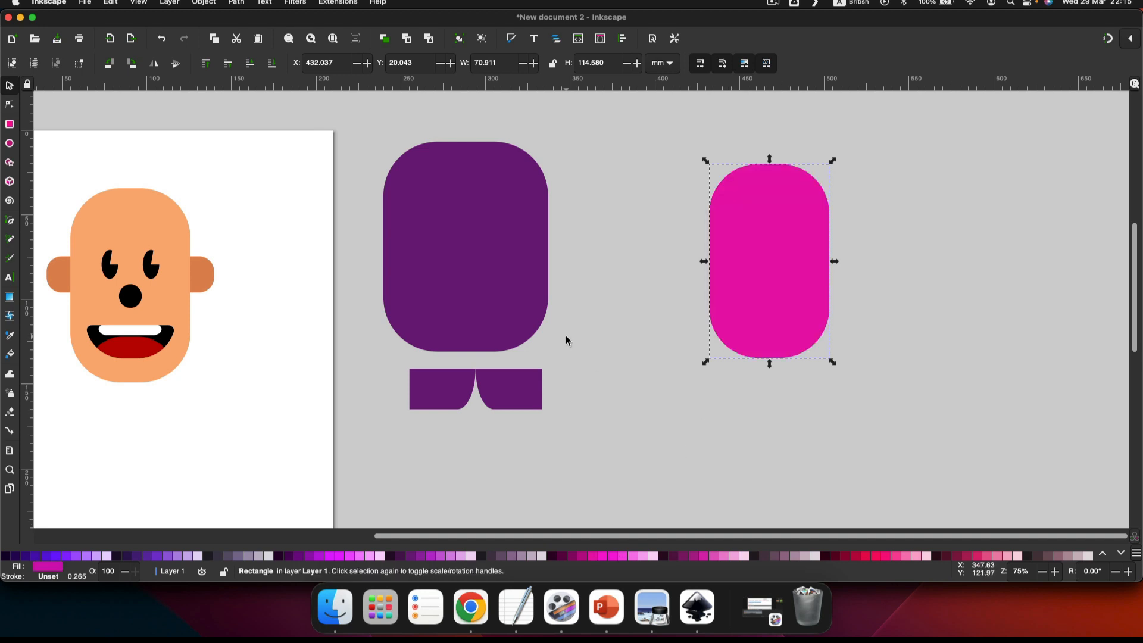
Draw a rectangle about 219 by 111 mm over the magenta shape's lower part and subtract it to leave a dome.
{"action": "left_click", "coordinate": [9, 124]}
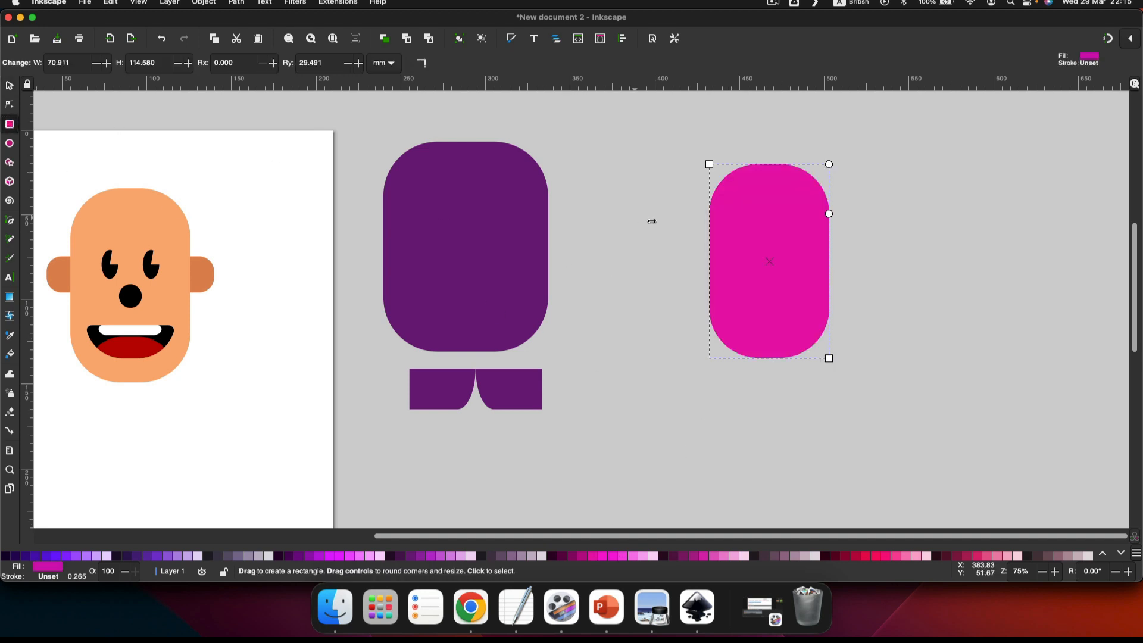
{"action": "mouse_move", "coordinate": [616, 225]}
{"action": "left_mouse_down"}
{"action": "mouse_move", "coordinate": [886, 299]}
{"action": "mouse_move", "coordinate": [1042, 424]}
{"action": "mouse_move", "coordinate": [979, 417]}
{"action": "left_mouse_up"}
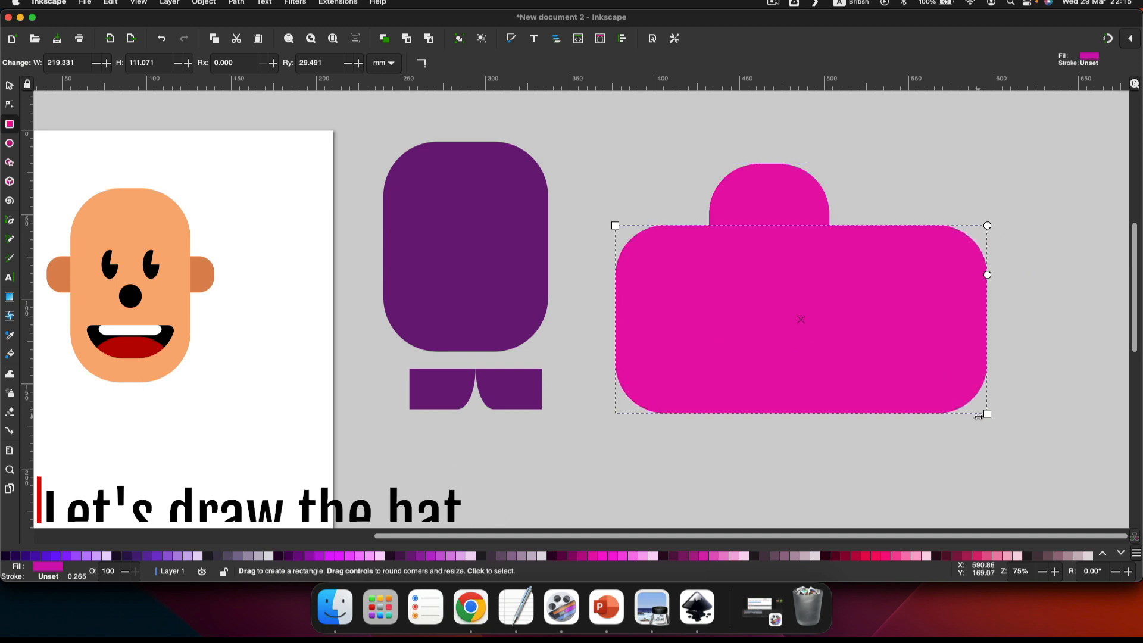
{"action": "key", "text": "shift"}
{"action": "left_click", "coordinate": [777, 192], "text": "shift"}
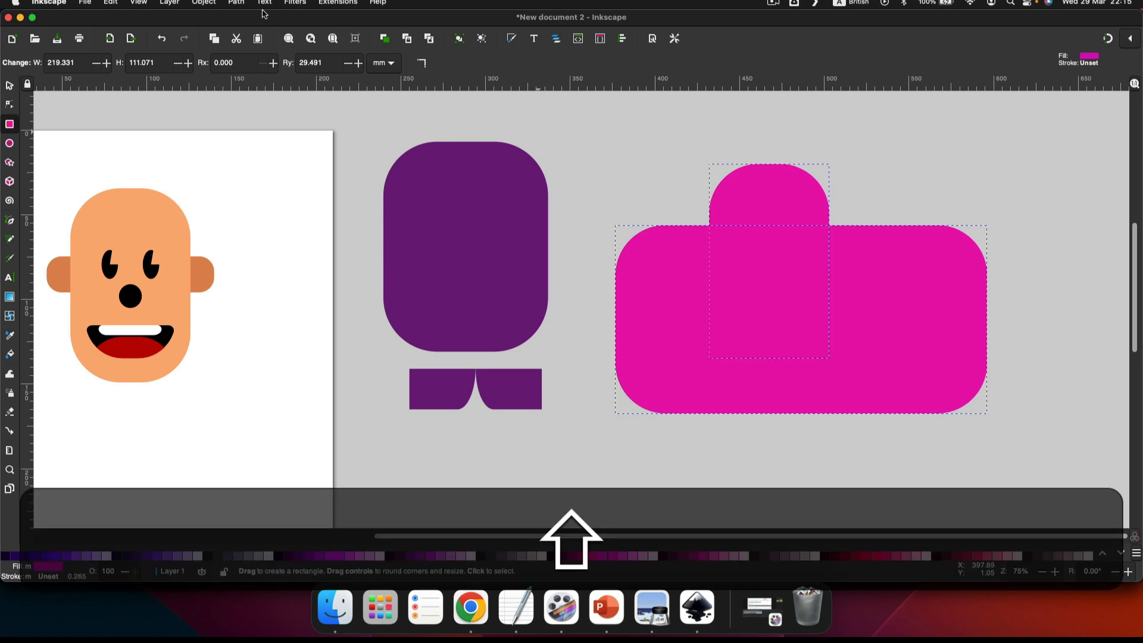
{"action": "left_click", "coordinate": [236, 3]}
{"action": "left_click", "coordinate": [287, 80]}
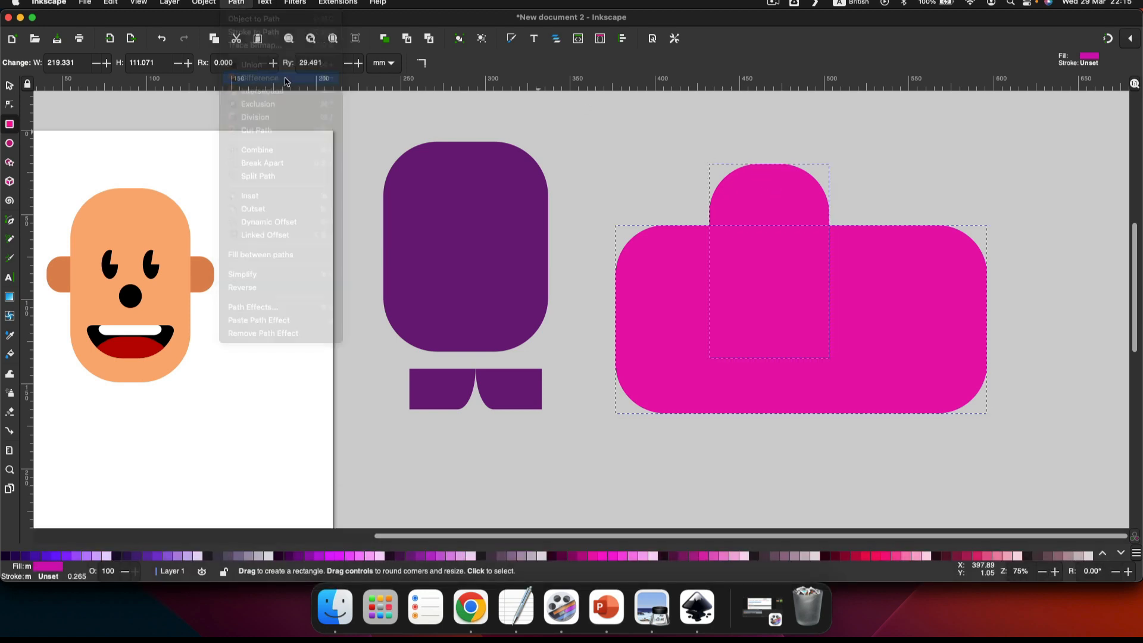
{"action": "left_click", "coordinate": [10, 86]}
{"action": "left_click_drag", "start_coordinate": [836, 231], "coordinate": [835, 230]}
{"action": "left_click", "coordinate": [885, 233]}
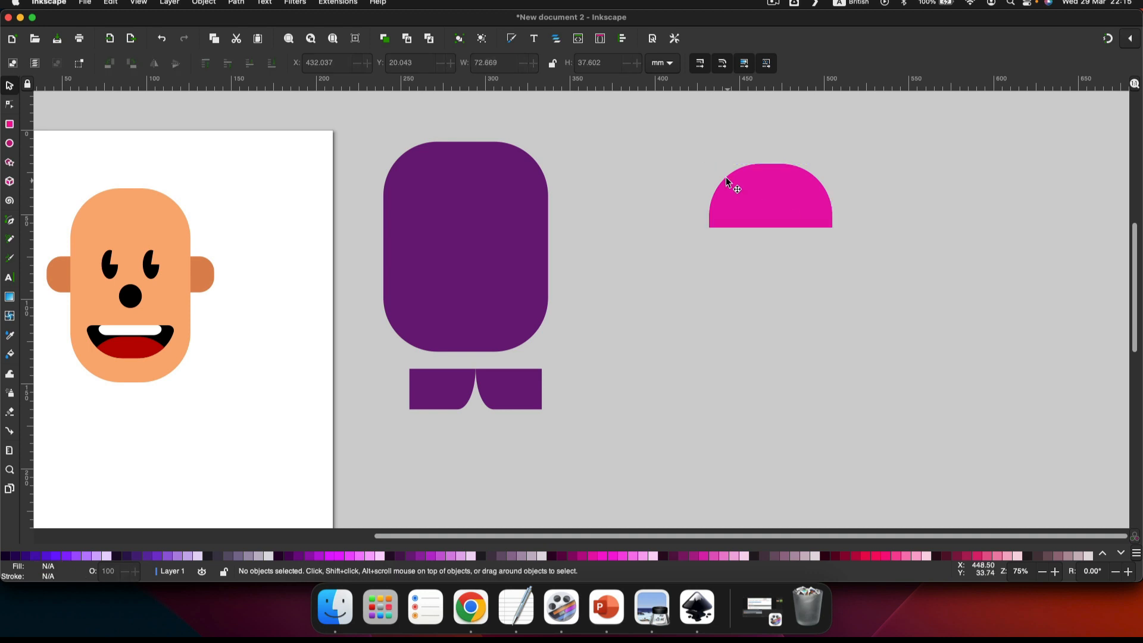
Duplicate the magenta dome, place the copy beneath the original, and fill it with a slightly different magenta.
{"action": "left_click", "coordinate": [748, 190]}
{"action": "key", "text": "super+d"}
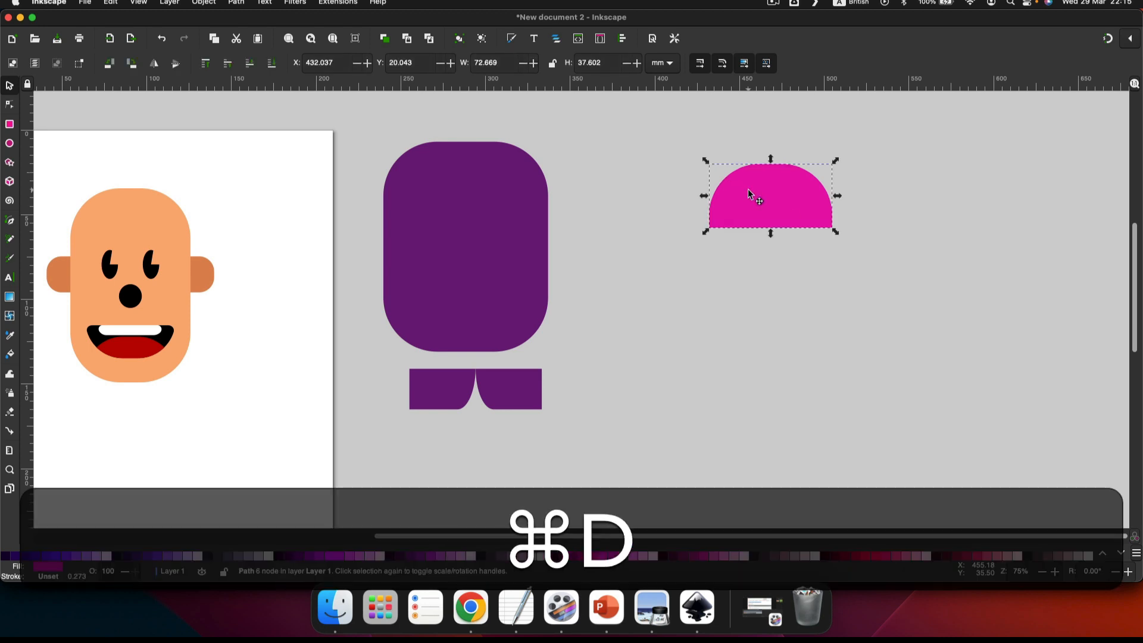
{"action": "left_click_drag", "start_coordinate": [749, 192], "coordinate": [745, 290]}
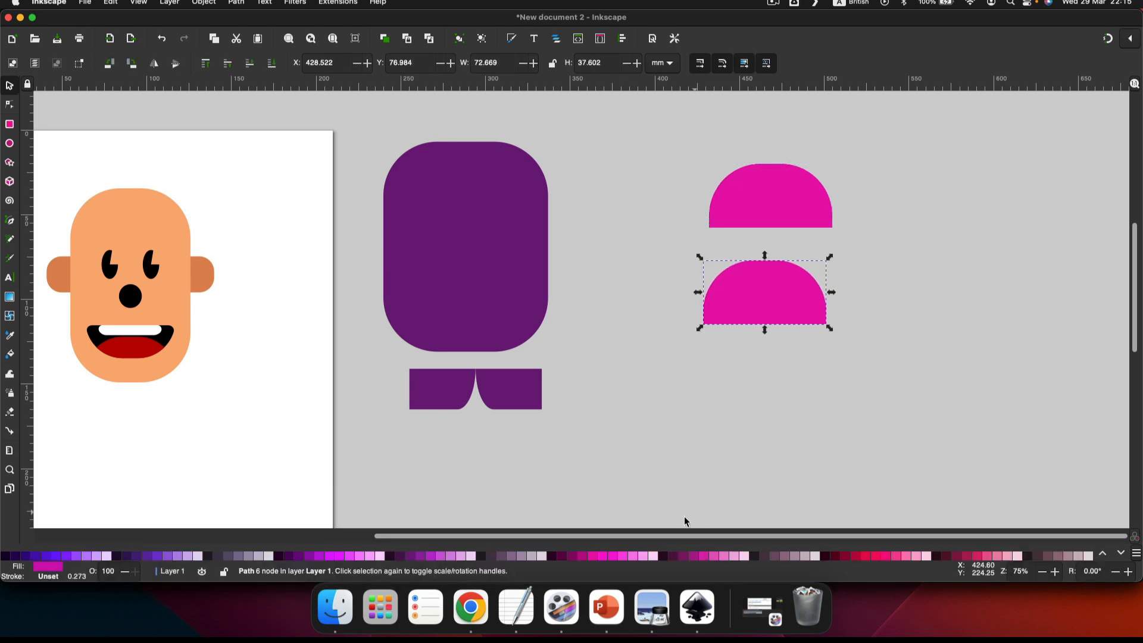
{"action": "left_click", "coordinate": [706, 555]}
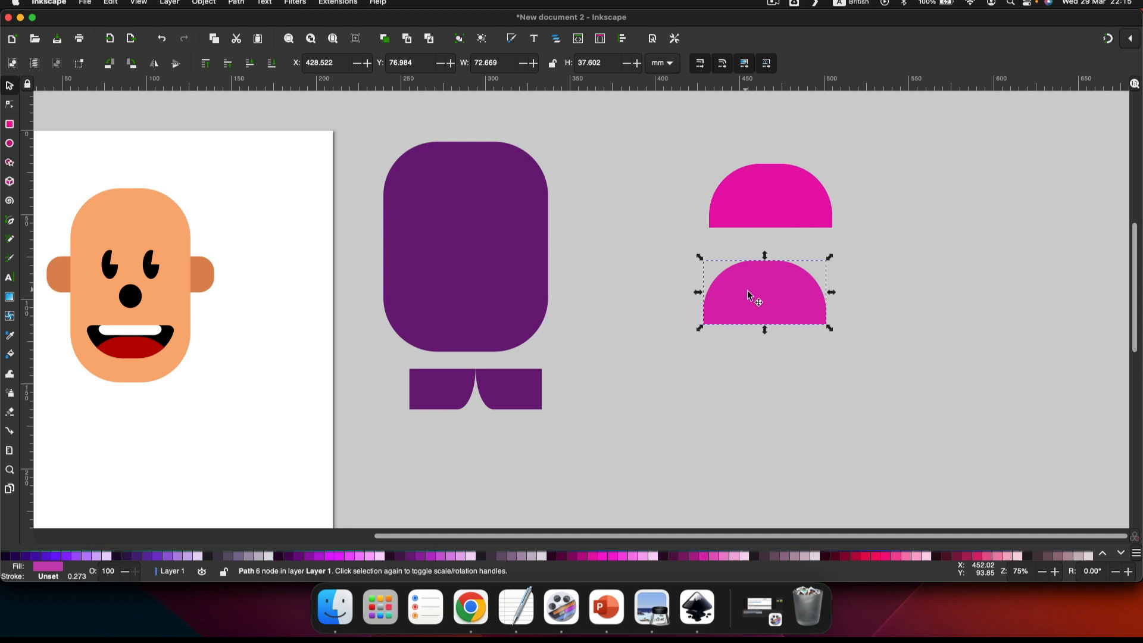
Stack the copy on the original dome about 5 mm higher with the sides aligned, and fill it with dark magenta.
{"action": "left_click_drag", "start_coordinate": [746, 291], "coordinate": [755, 188]}
{"action": "scroll", "coordinate": [755, 188], "scroll_direction": "up", "scroll_amount": 1}
{"action": "scroll", "coordinate": [755, 188], "scroll_direction": "up", "scroll_amount": 2}
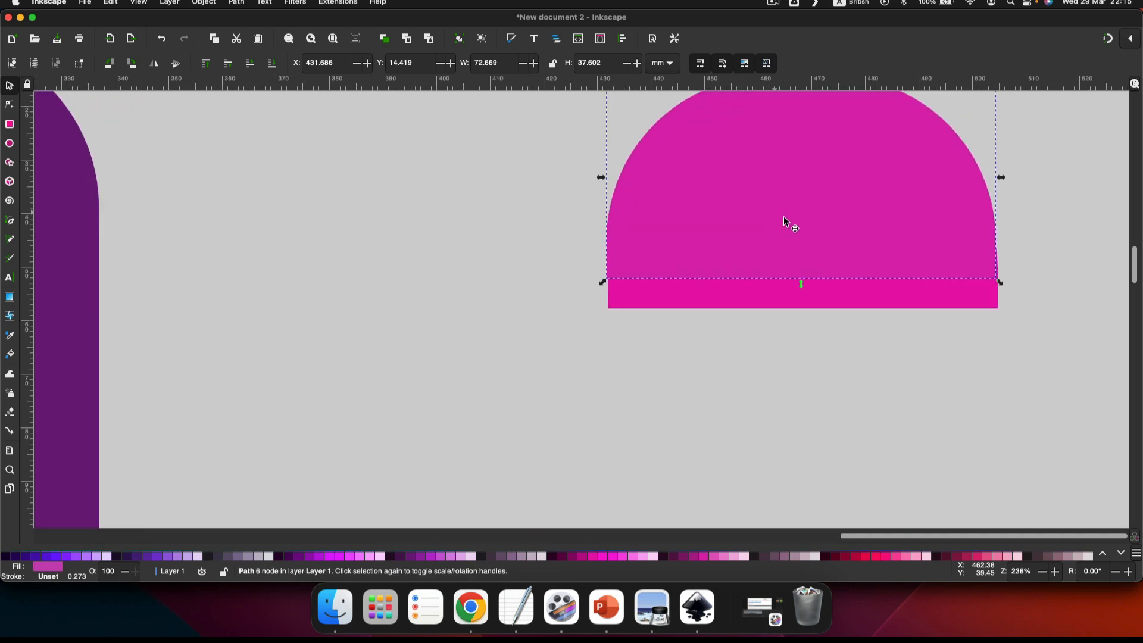
{"action": "scroll", "coordinate": [787, 218], "scroll_direction": "up", "scroll_amount": 2}
{"action": "scroll", "coordinate": [795, 233], "scroll_direction": "up", "scroll_amount": 1}
{"action": "scroll", "coordinate": [795, 233], "scroll_direction": "right", "scroll_amount": 4}
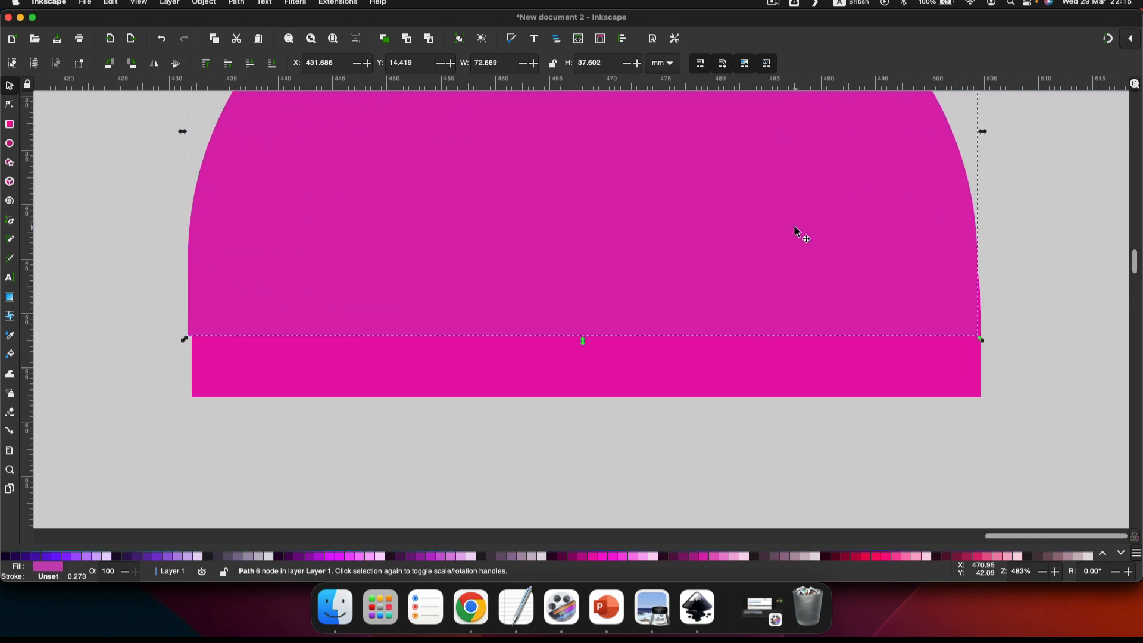
{"action": "key", "text": "Right"}
{"action": "left_click_drag", "start_coordinate": [642, 282], "coordinate": [637, 287]}
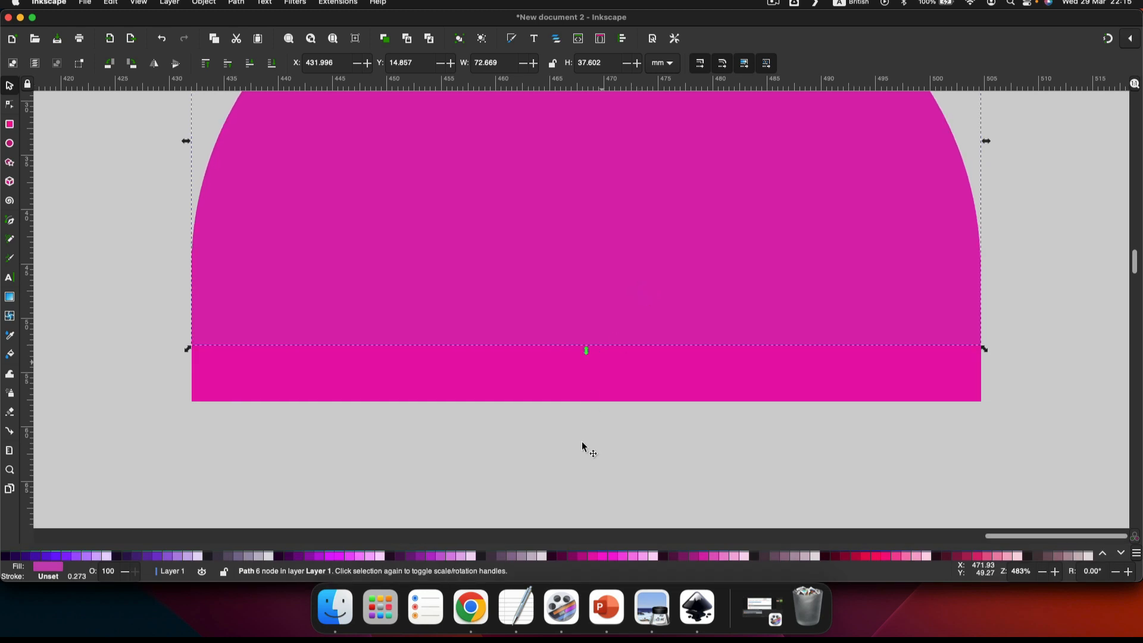
{"action": "left_click", "coordinate": [589, 558]}
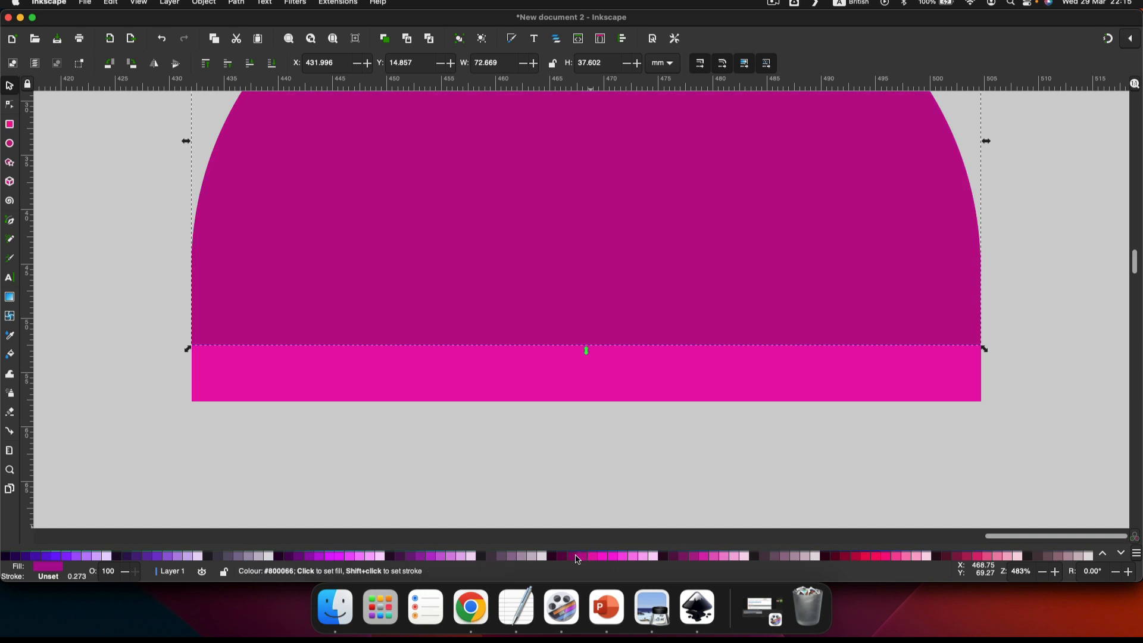
{"action": "left_click", "coordinate": [461, 455]}
{"action": "scroll", "coordinate": [463, 442], "scroll_direction": "down", "scroll_amount": 3}
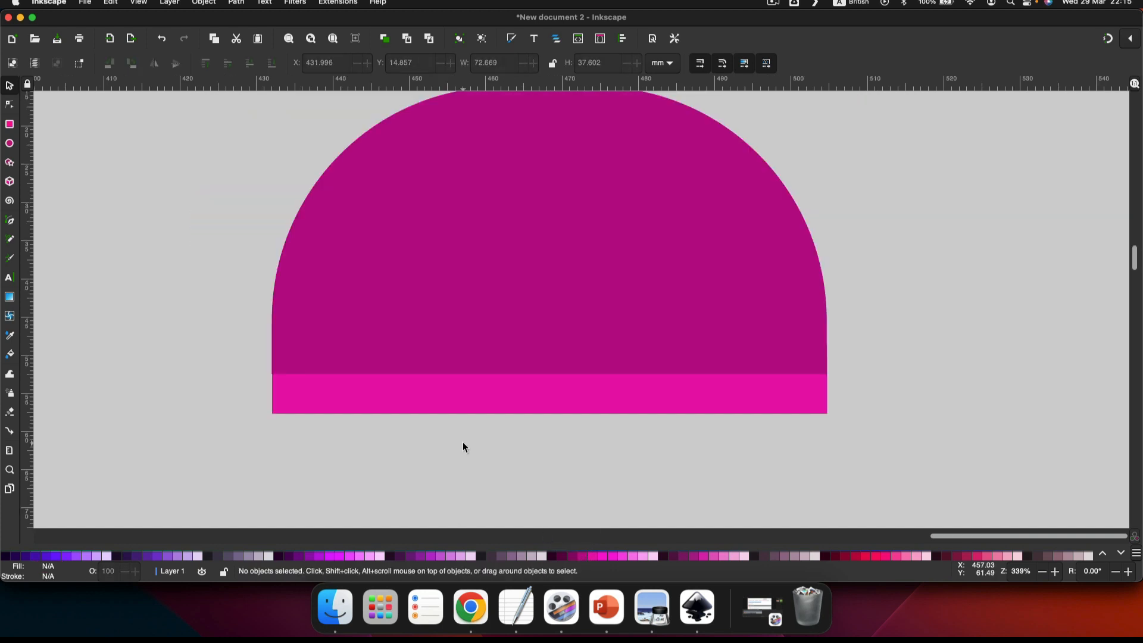
Duplicate the dark magenta dome, shift the copy up about 5 mm, and fill it with light purple.
{"action": "left_click", "coordinate": [465, 294]}
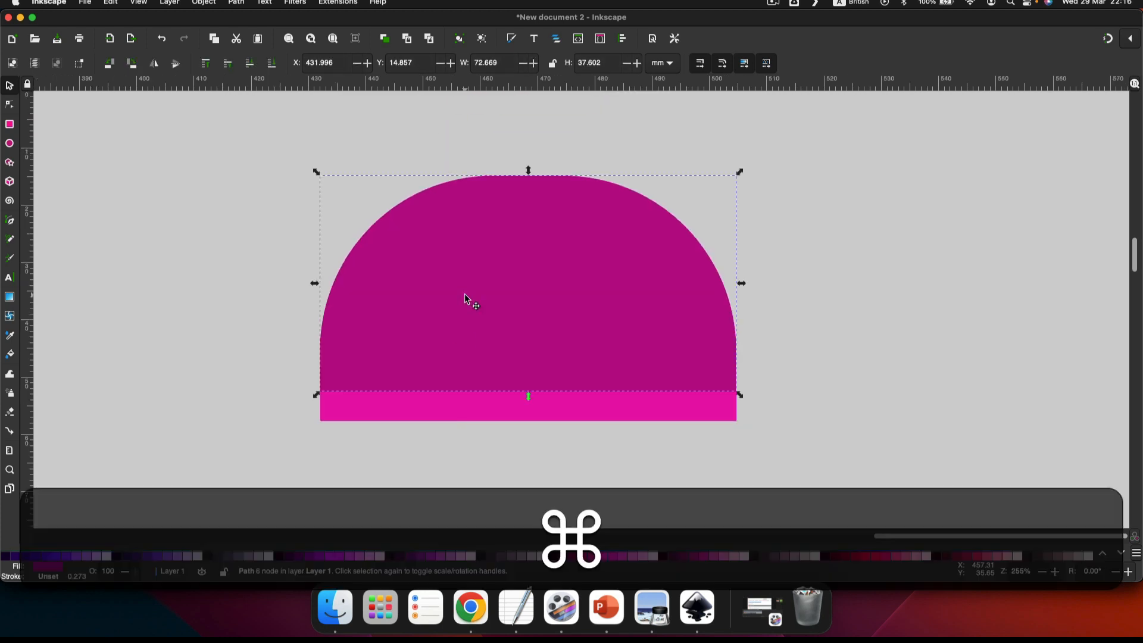
{"action": "key", "text": "super+d"}
{"action": "left_click_drag", "start_coordinate": [462, 312], "coordinate": [462, 278]}
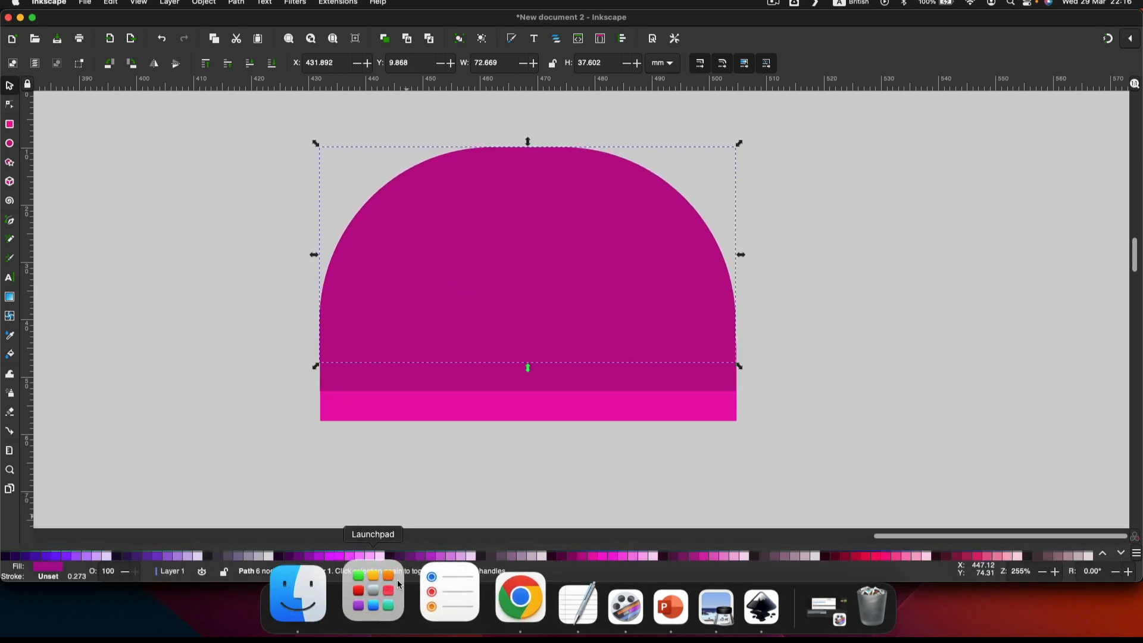
{"action": "left_click", "coordinate": [442, 556]}
{"action": "left_click", "coordinate": [453, 466]}
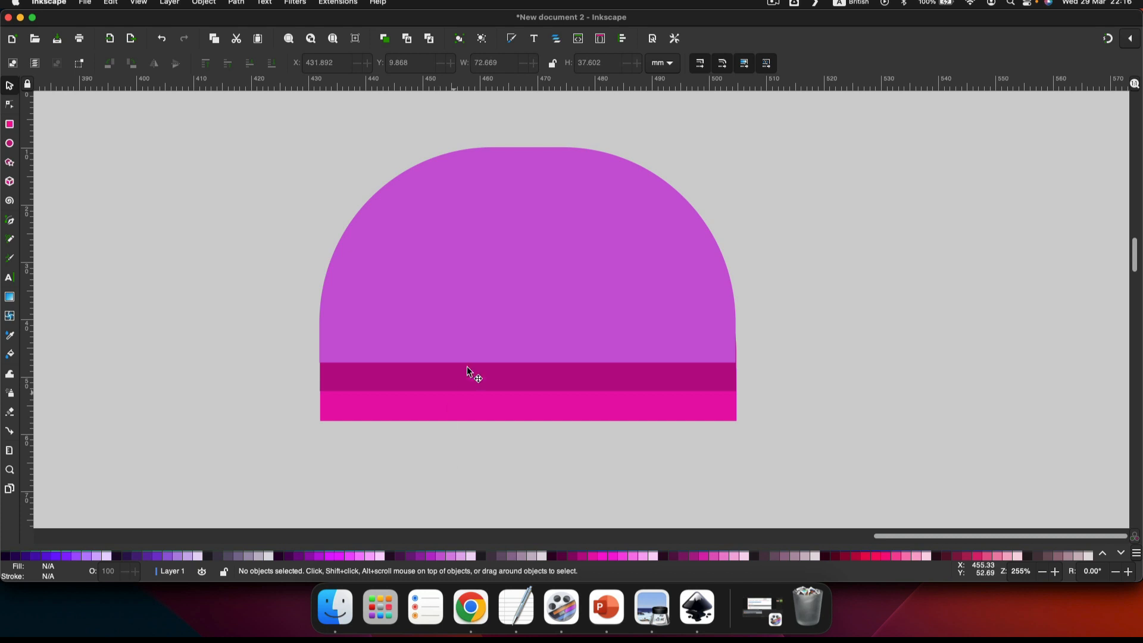
Nudge the light purple dome so its sides line up with the two domes behind it.
{"action": "scroll", "coordinate": [515, 343], "scroll_direction": "up", "scroll_amount": 3}
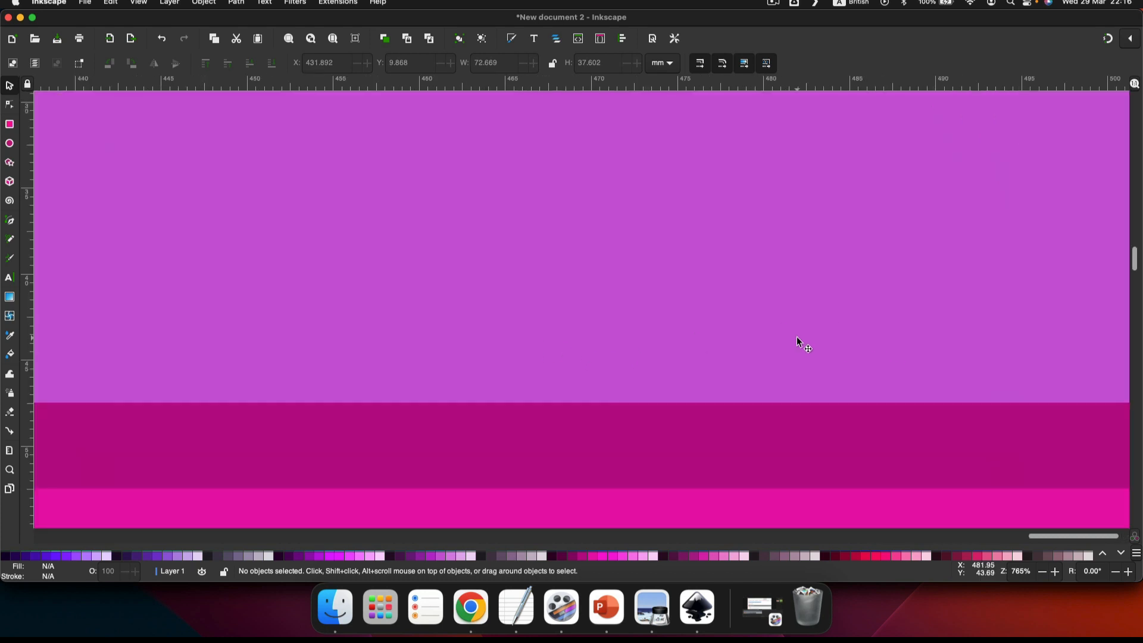
{"action": "scroll", "coordinate": [797, 337], "scroll_direction": "right", "scroll_amount": 5}
{"action": "left_click", "coordinate": [802, 373]}
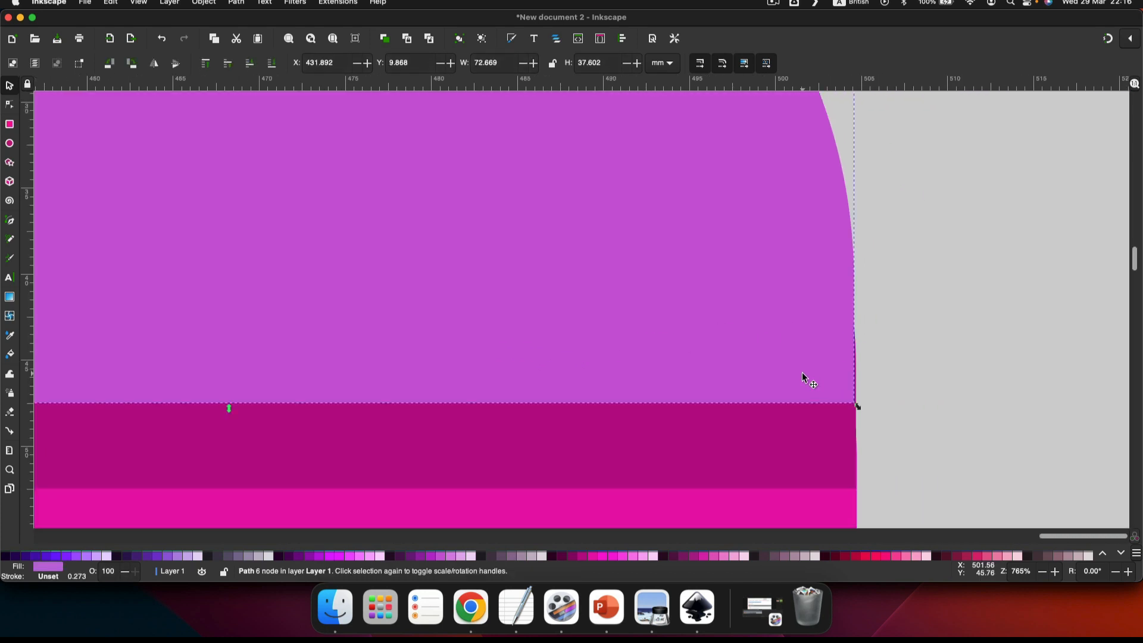
{"action": "left_click_drag", "start_coordinate": [791, 373], "coordinate": [784, 374]}
{"action": "left_click", "coordinate": [888, 371]}
{"action": "scroll", "coordinate": [886, 371], "scroll_direction": "down", "scroll_amount": 2}
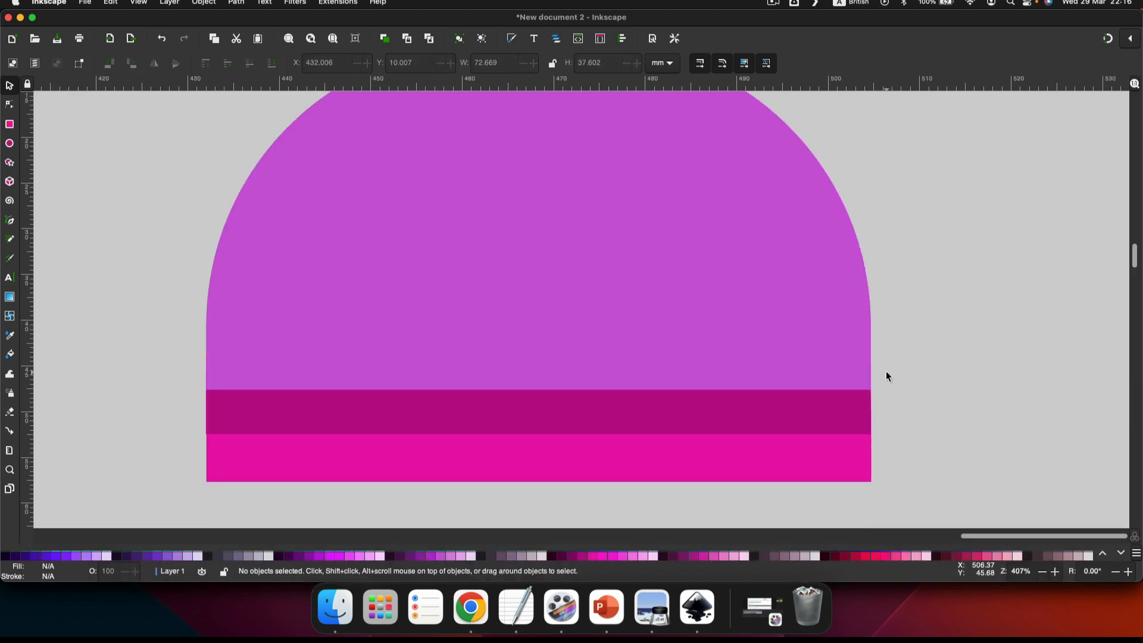
Select all three stacked domes and group them into one hat.
{"action": "scroll", "coordinate": [886, 370], "scroll_direction": "down", "scroll_amount": 3}
{"action": "left_click_drag", "start_coordinate": [456, 150], "coordinate": [945, 484]}
{"action": "right_click", "coordinate": [683, 307]}
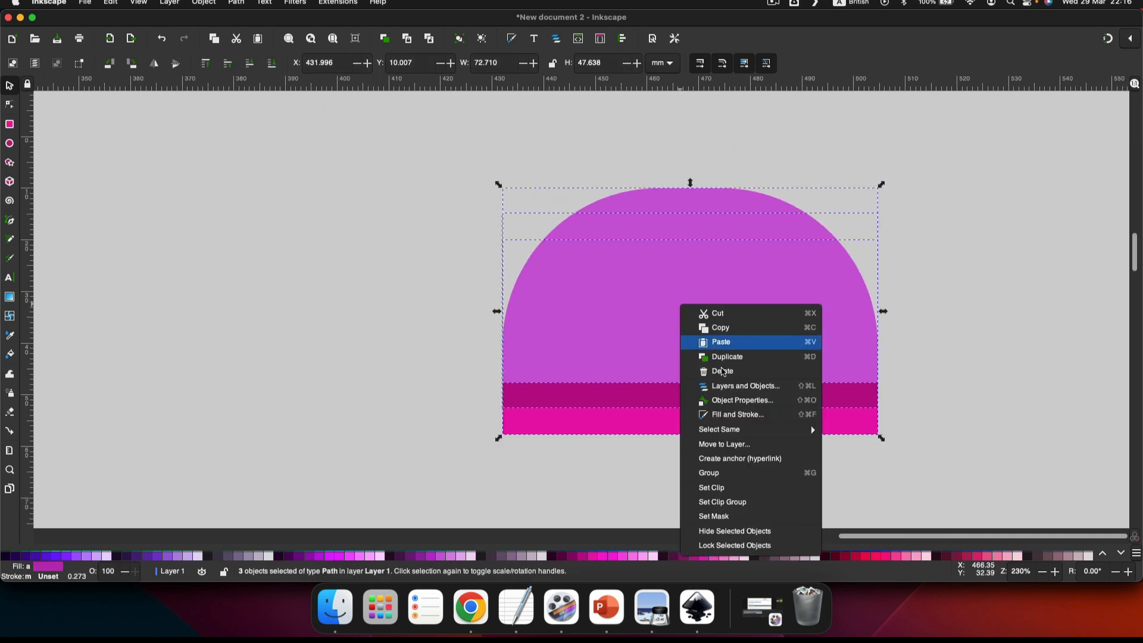
{"action": "left_click", "coordinate": [710, 473]}
Place the hat group on top of the character's head, with its band across the forehead.
{"action": "scroll", "coordinate": [695, 384], "scroll_direction": "down", "scroll_amount": 3}
{"action": "left_click_drag", "start_coordinate": [695, 384], "coordinate": [136, 182]}
{"action": "scroll", "coordinate": [207, 281], "scroll_direction": "down", "scroll_amount": 3}
{"action": "scroll", "coordinate": [245, 303], "scroll_direction": "left", "scroll_amount": 10}
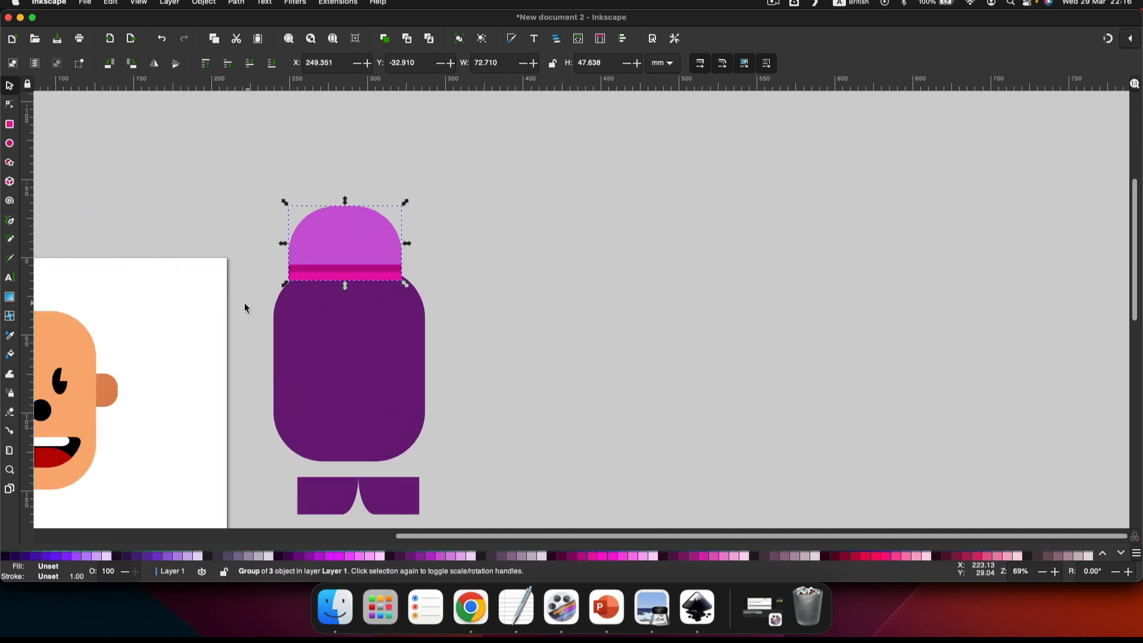
{"action": "left_click_drag", "start_coordinate": [595, 240], "coordinate": [284, 319]}
{"action": "scroll", "coordinate": [344, 307], "scroll_direction": "up", "scroll_amount": 2}
{"action": "scroll", "coordinate": [344, 307], "scroll_direction": "down", "scroll_amount": 3}
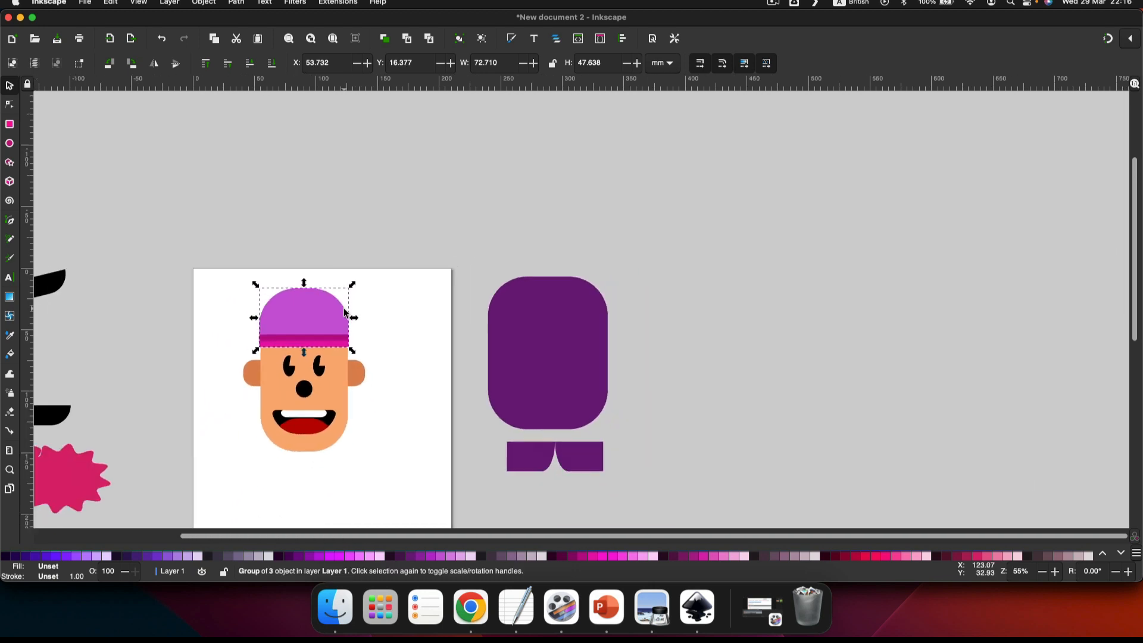
Move the hat off the head to the empty area beyond the purple hair shapes.
{"action": "scroll", "coordinate": [305, 340], "scroll_direction": "left", "scroll_amount": 5}
{"action": "scroll", "coordinate": [305, 340], "scroll_direction": "left", "scroll_amount": 1}
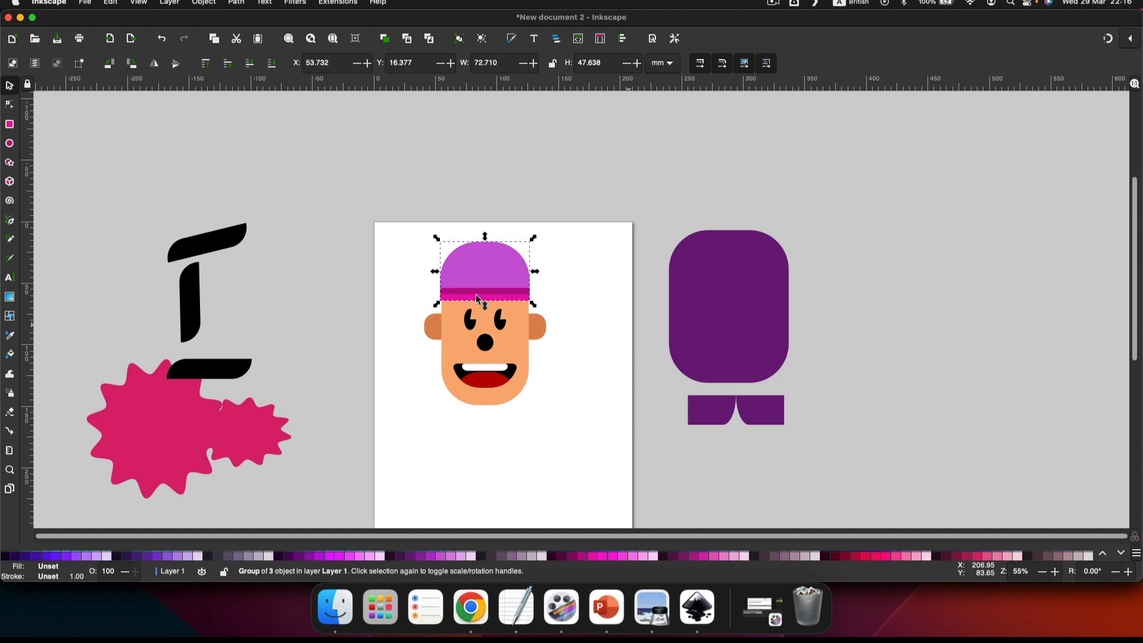
{"action": "left_click_drag", "start_coordinate": [475, 265], "coordinate": [1015, 206]}
Try the purple rounded rectangle behind the head, and move it and the purple fringe to the empty area off the page.
{"action": "left_click_drag", "start_coordinate": [748, 281], "coordinate": [503, 301]}
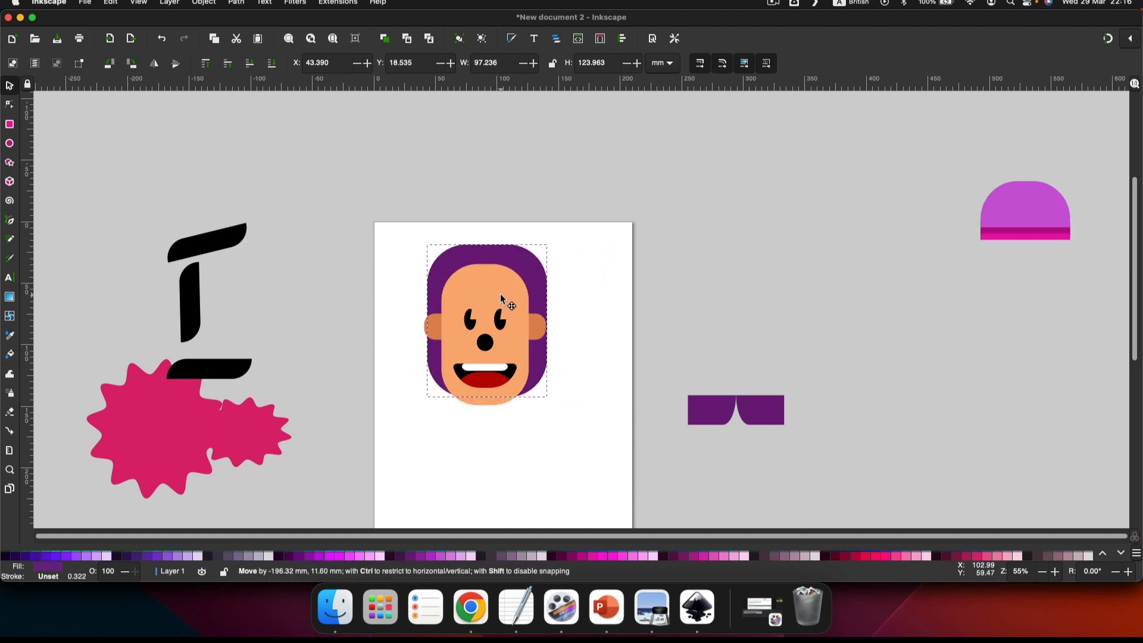
{"action": "left_click_drag", "start_coordinate": [689, 396], "coordinate": [813, 212]}
{"action": "left_click", "coordinate": [677, 261]}
{"action": "left_click_drag", "start_coordinate": [479, 262], "coordinate": [825, 299]}
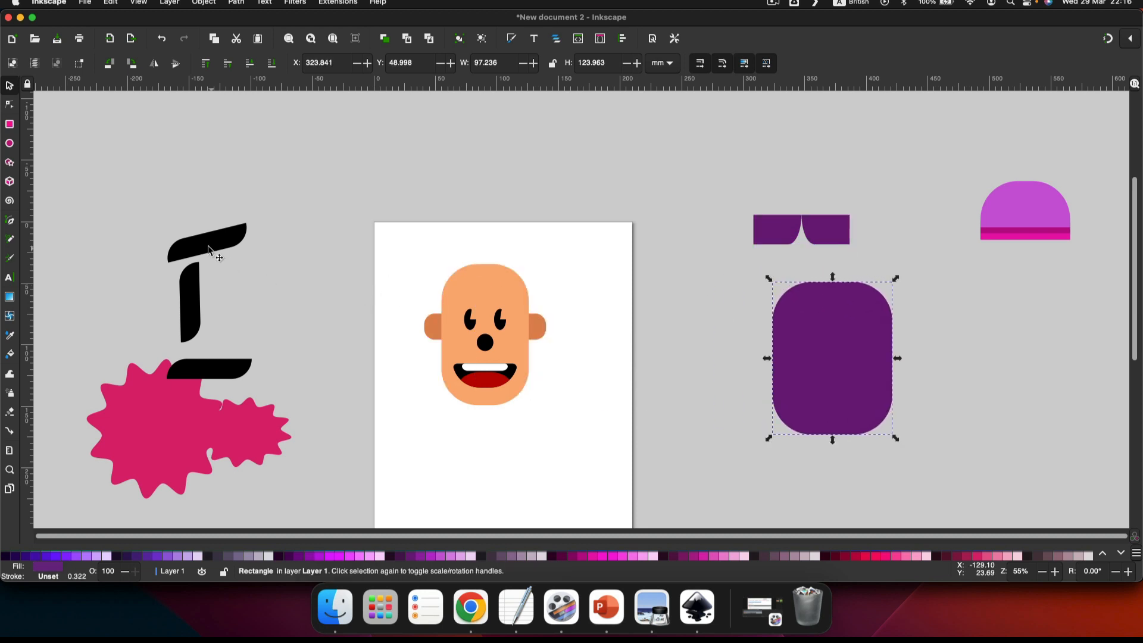
Try the three black hair pieces on the head as a swept quiff with a side strip.
{"action": "left_click_drag", "start_coordinate": [204, 247], "coordinate": [479, 268]}
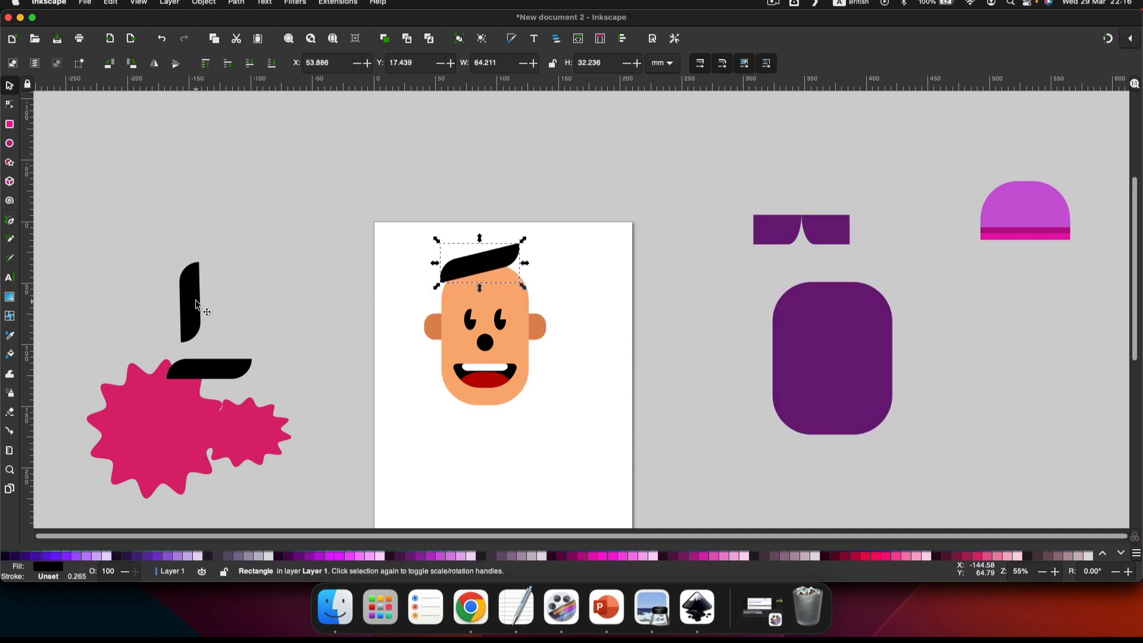
{"action": "left_click_drag", "start_coordinate": [200, 305], "coordinate": [452, 292]}
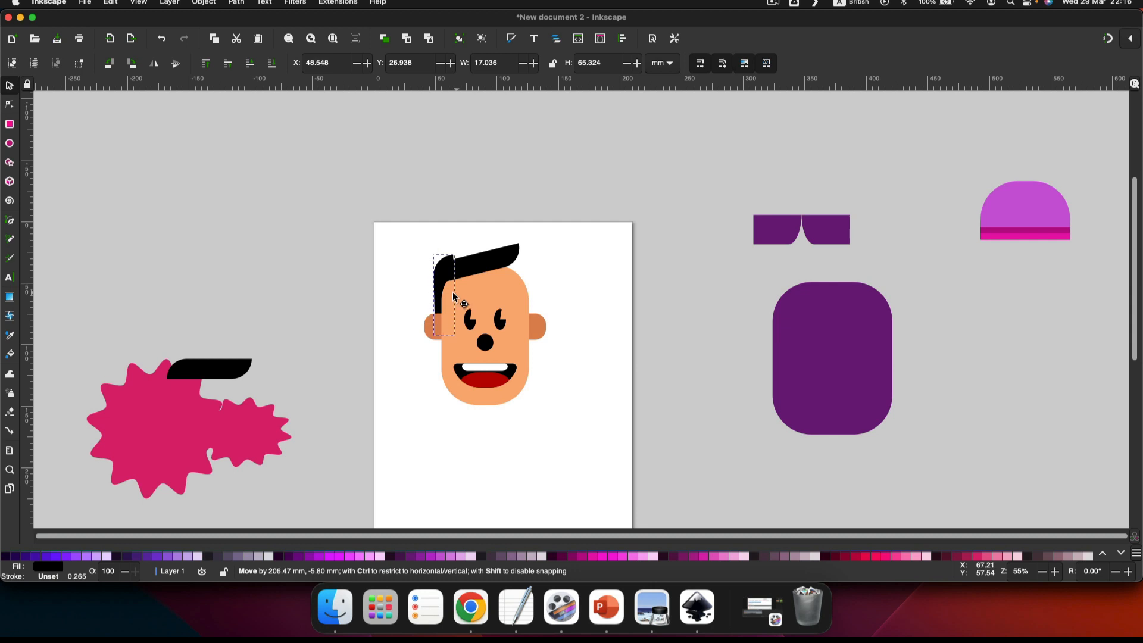
{"action": "left_click_drag", "start_coordinate": [197, 374], "coordinate": [470, 265]}
{"action": "left_click", "coordinate": [577, 270]}
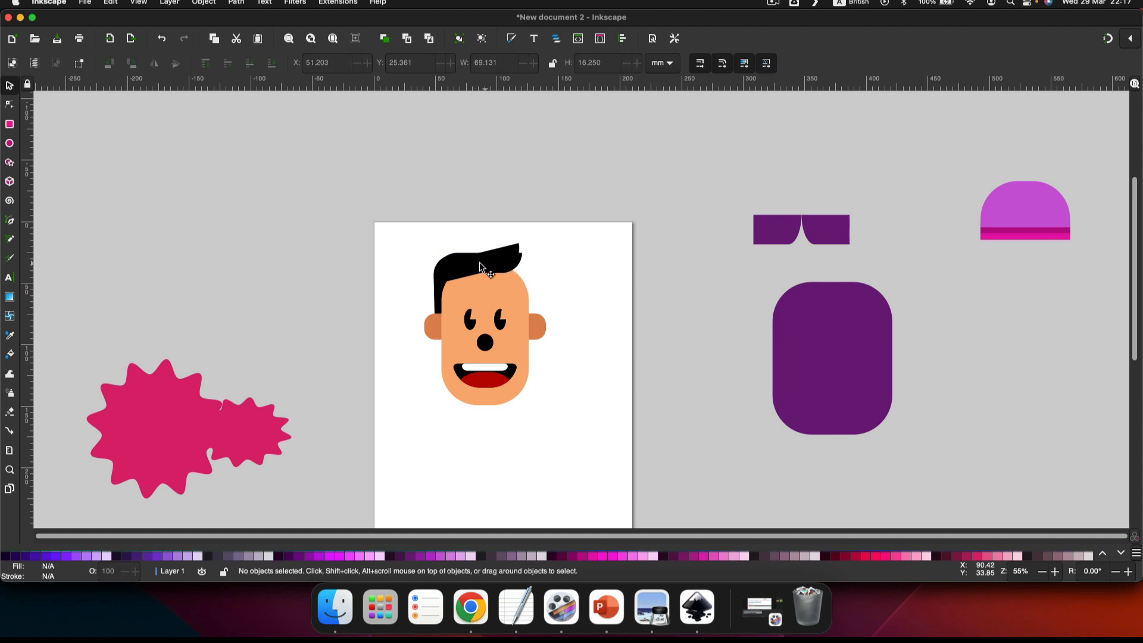
Undo the placement of the two black top pieces and move the black side strip off the head.
{"action": "key", "text": "super+z"}
{"action": "key", "text": "super+z"}
{"action": "key", "text": "super+z"}
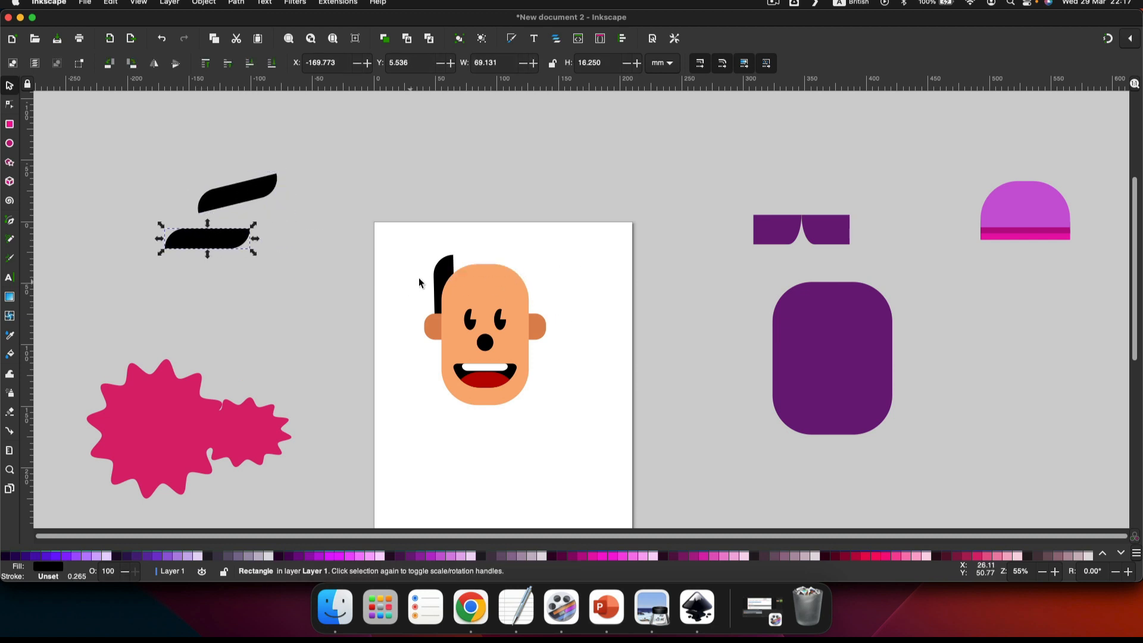
{"action": "left_click_drag", "start_coordinate": [439, 279], "coordinate": [103, 270]}
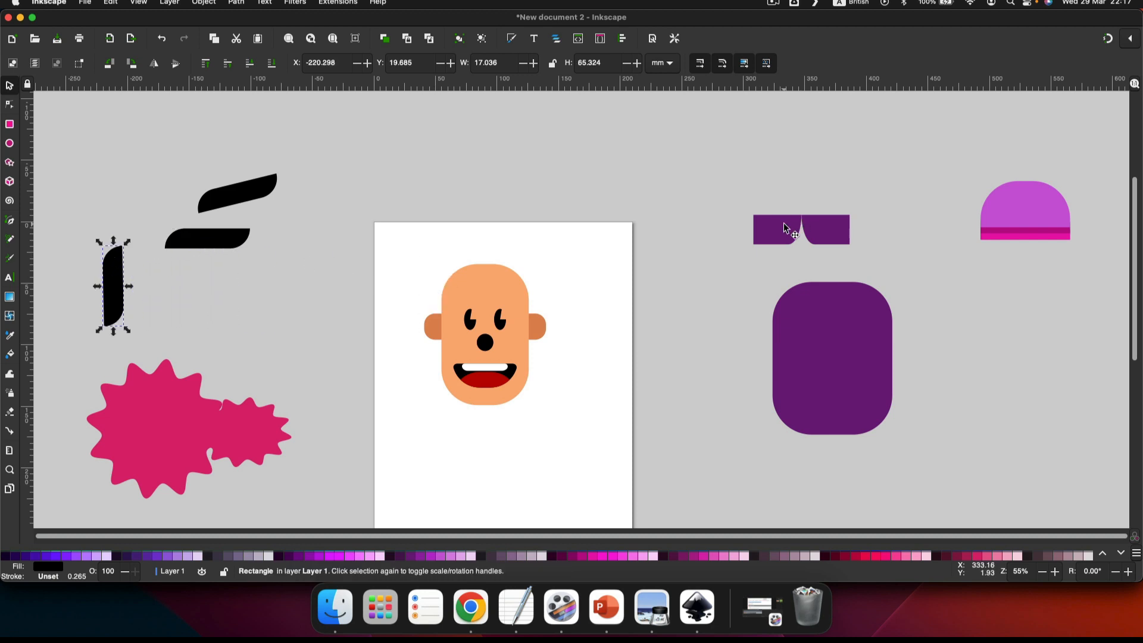
Place the purple fringe across the forehead and the purple rounded rectangle behind the head to form long hair.
{"action": "left_click_drag", "start_coordinate": [787, 228], "coordinate": [466, 277]}
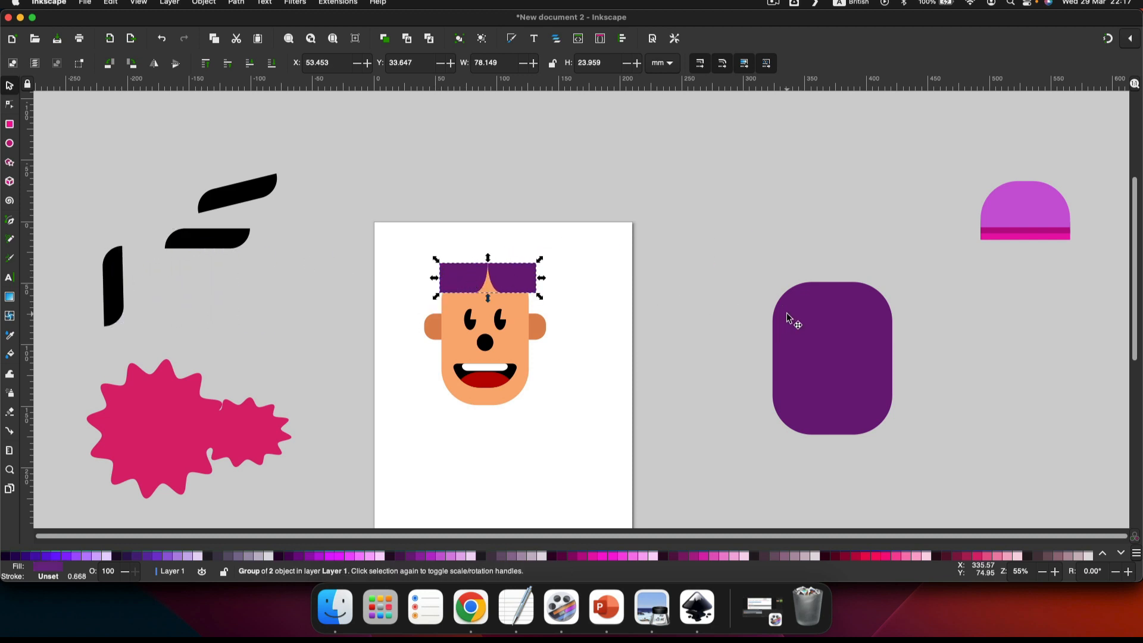
{"action": "left_click_drag", "start_coordinate": [787, 315], "coordinate": [434, 277]}
{"action": "left_click", "coordinate": [608, 315]}
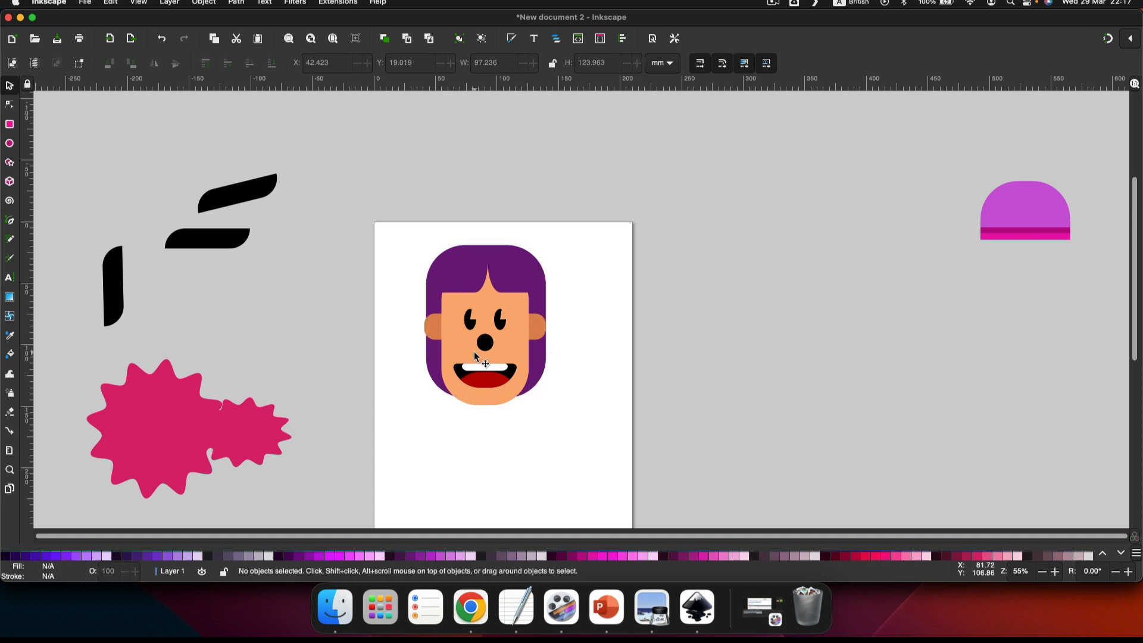
Duplicate the face's rounded rectangle and shrink the copy to about 27 by 53 mm around the face's centre.
{"action": "scroll", "coordinate": [474, 351], "scroll_direction": "up", "scroll_amount": 3}
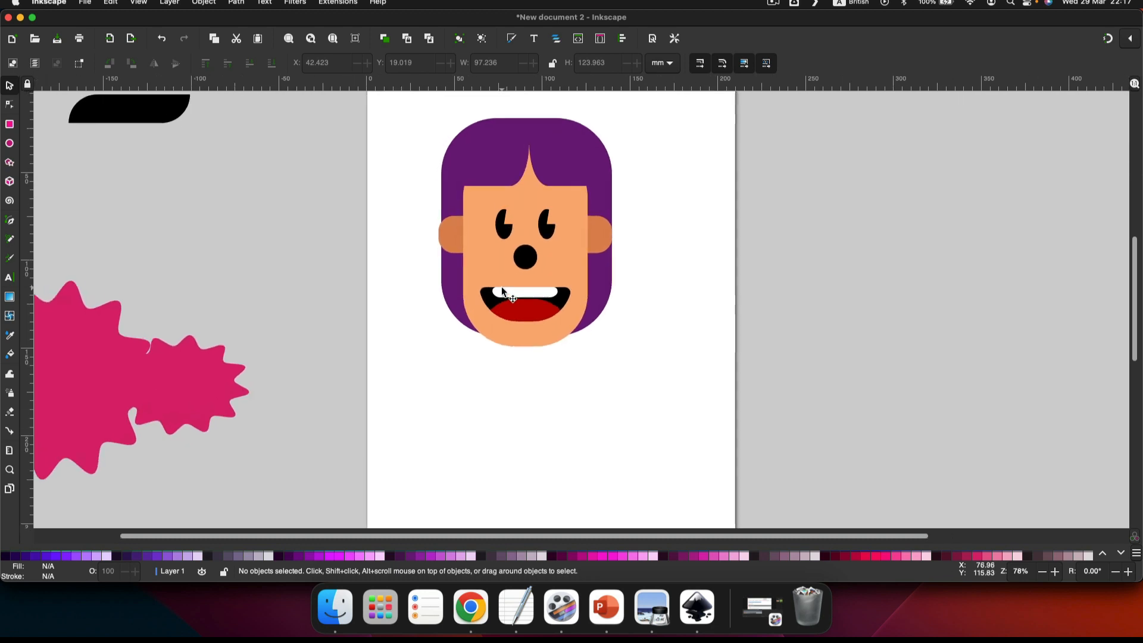
{"action": "left_click", "coordinate": [467, 252]}
{"action": "key", "text": "super+d"}
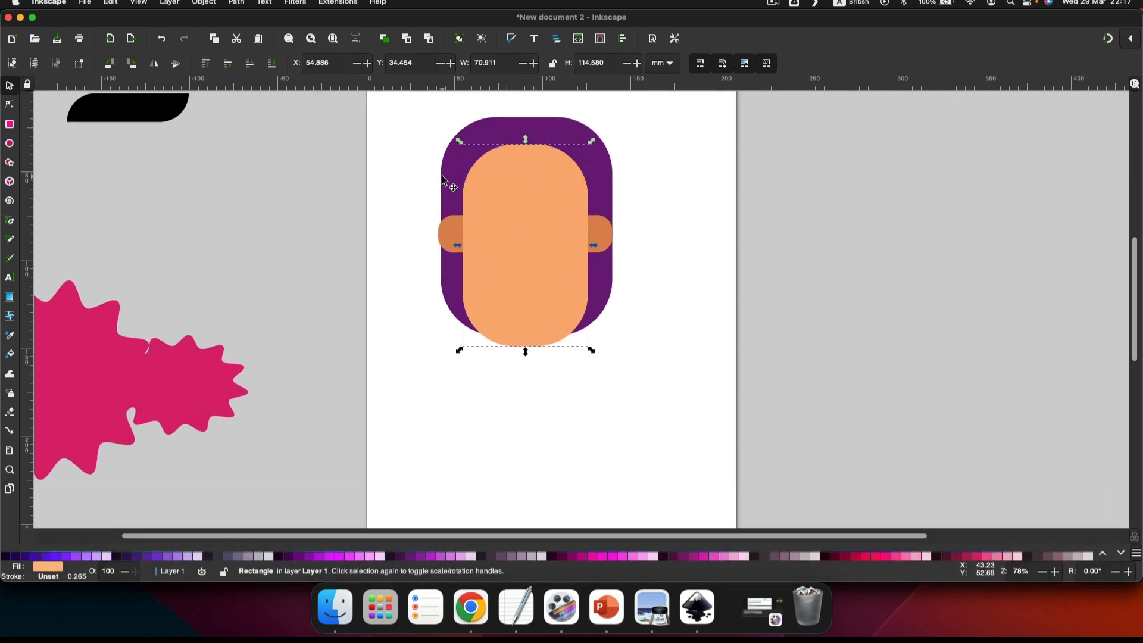
{"action": "left_click_drag", "start_coordinate": [460, 142], "coordinate": [499, 197]}
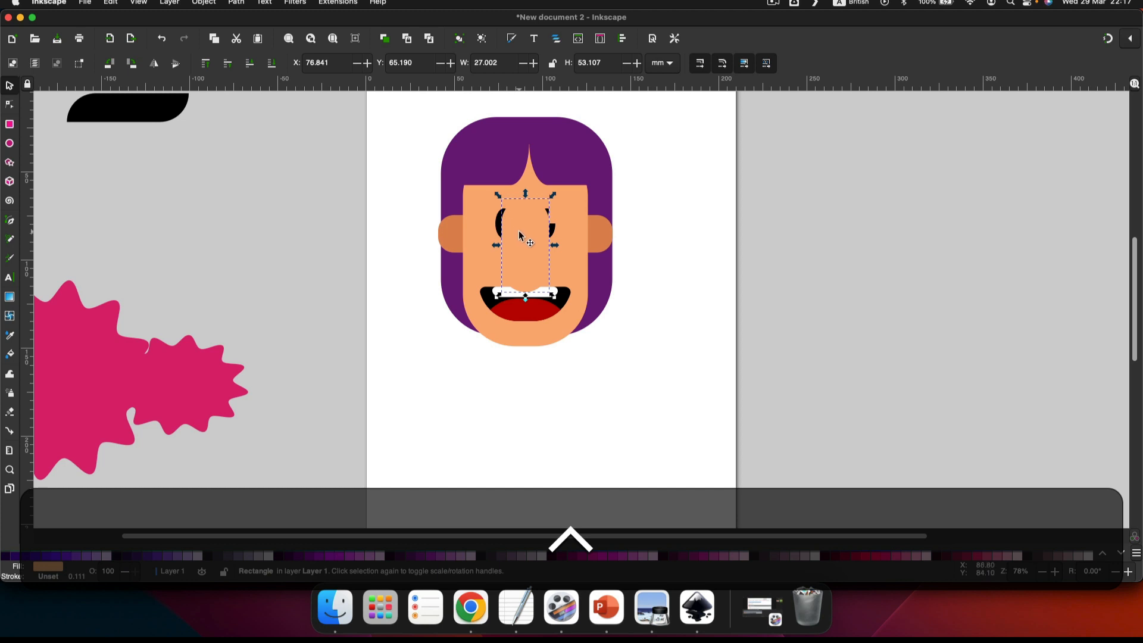
Move the narrow rounded rectangle straight down under the chin as a neck and fill it with darker tan (#DEAA87).
{"action": "left_click_drag", "start_coordinate": [520, 237], "coordinate": [519, 358]}
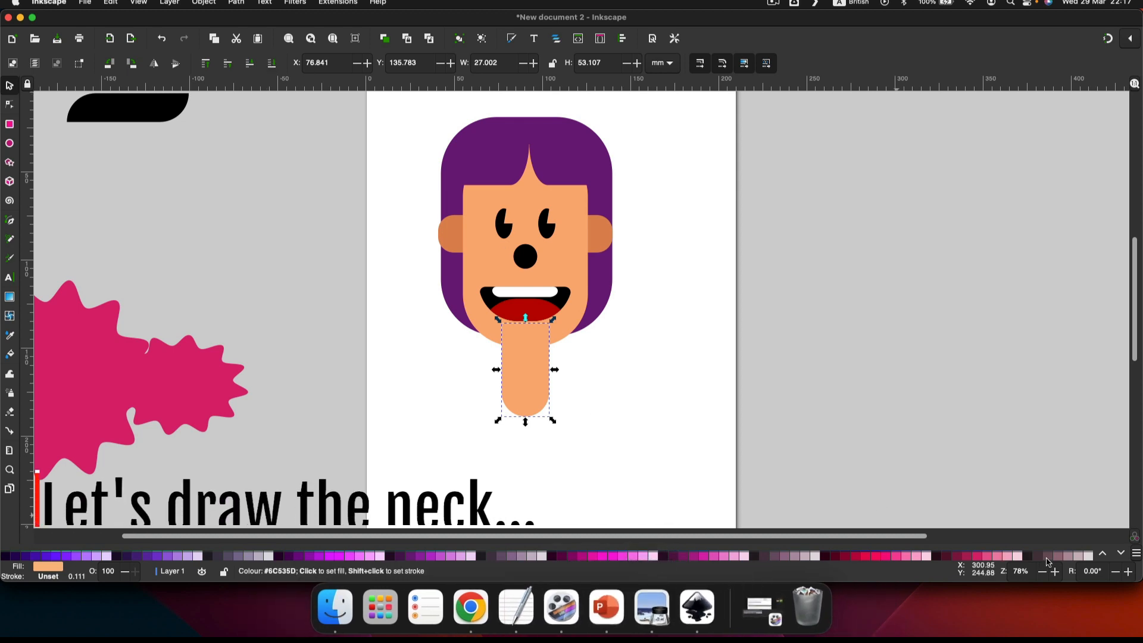
{"action": "left_click", "coordinate": [1104, 555]}
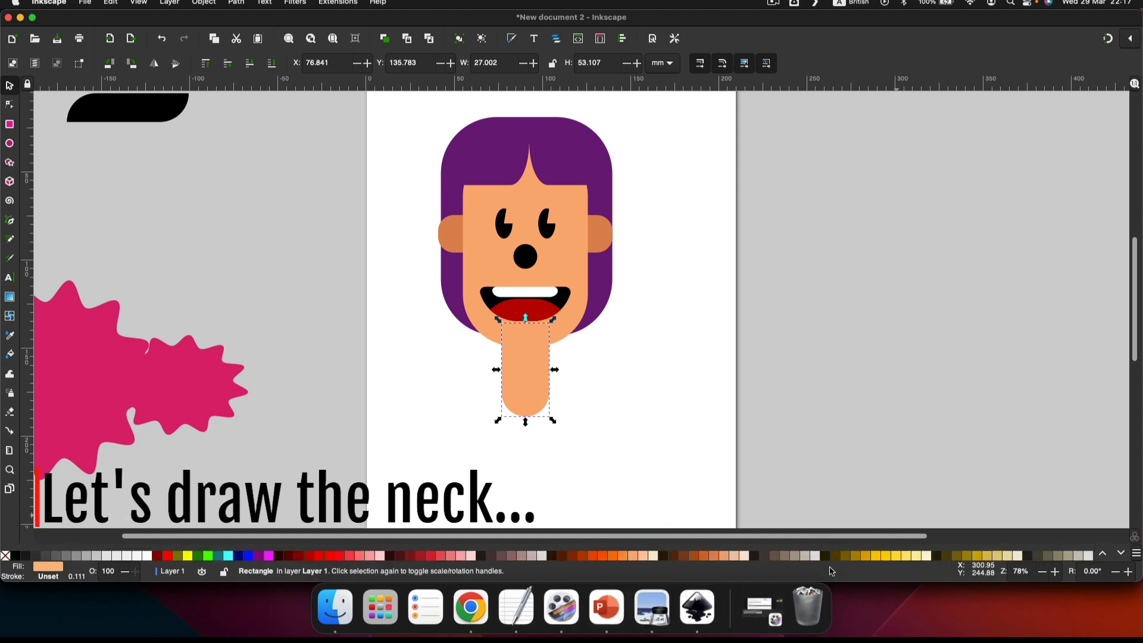
{"action": "left_click", "coordinate": [726, 557]}
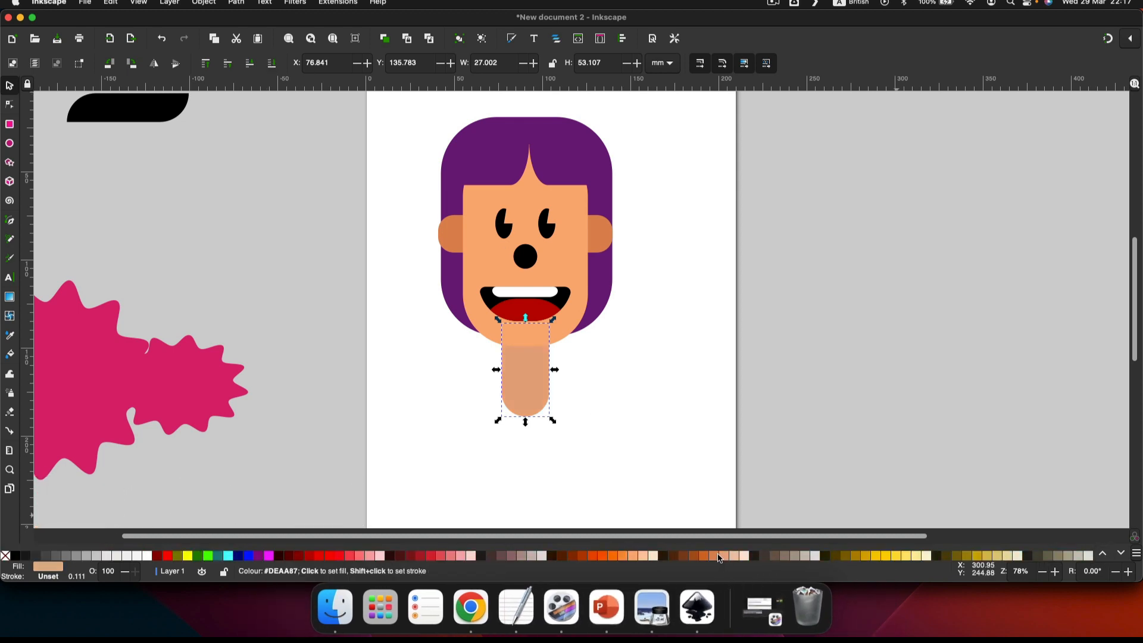
{"action": "left_click", "coordinate": [701, 467]}
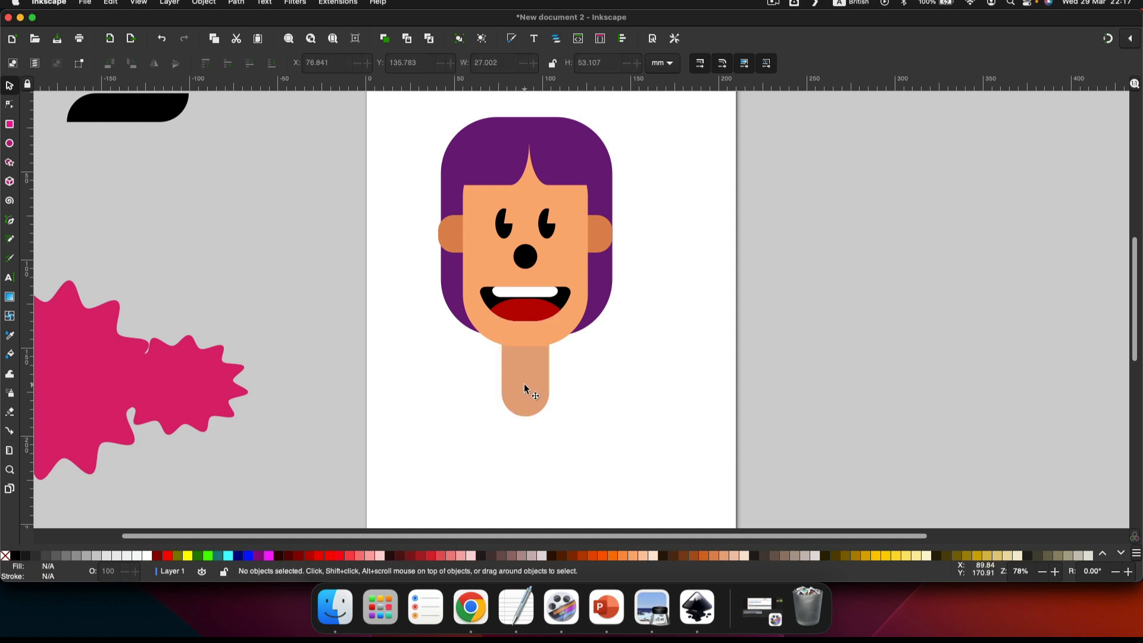
Duplicate the face's rounded rectangle and move the copy straight down below the neck as the body.
{"action": "left_click", "coordinate": [486, 263]}
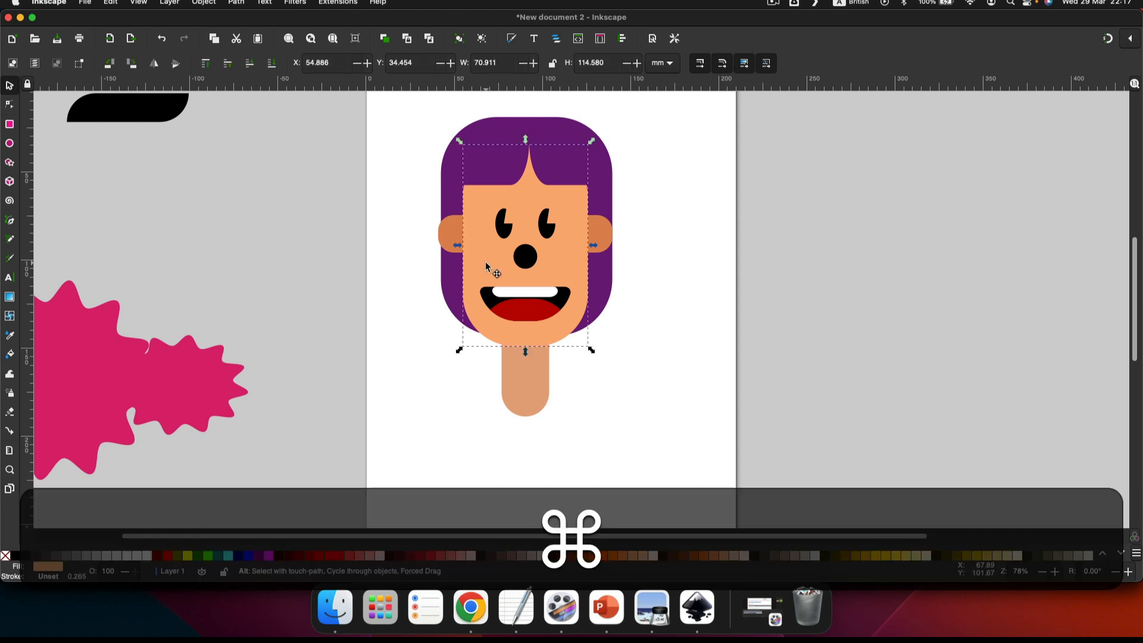
{"action": "key", "text": "super+d"}
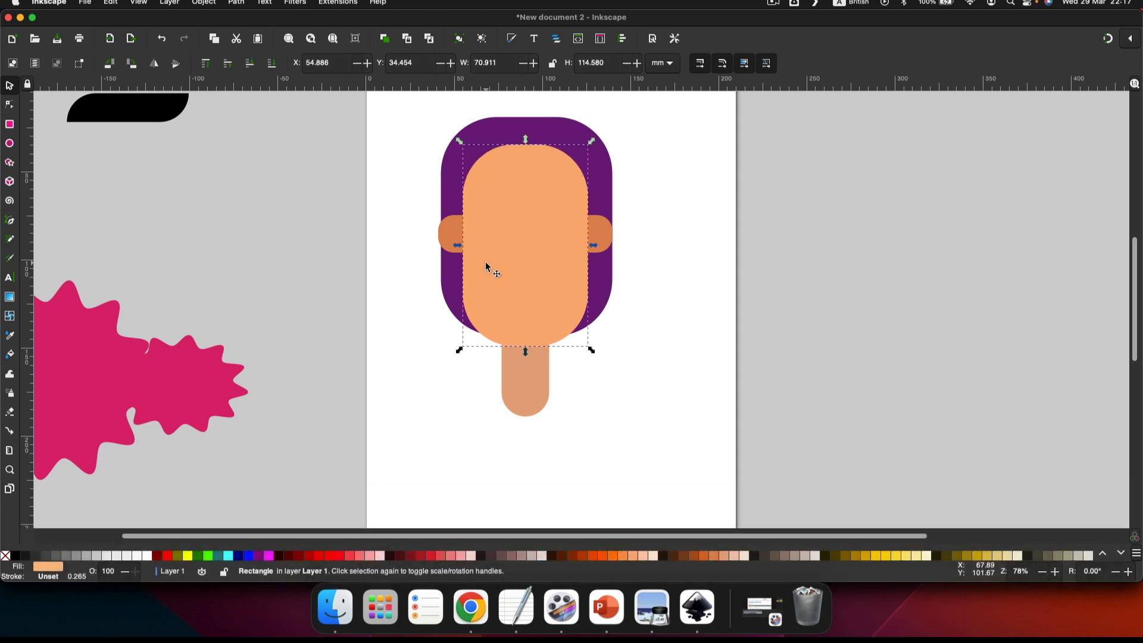
{"action": "key", "text": "ctrl"}
{"action": "left_click_drag", "start_coordinate": [500, 264], "coordinate": [506, 485]}
{"action": "scroll", "coordinate": [506, 412], "scroll_direction": "down", "scroll_amount": 5}
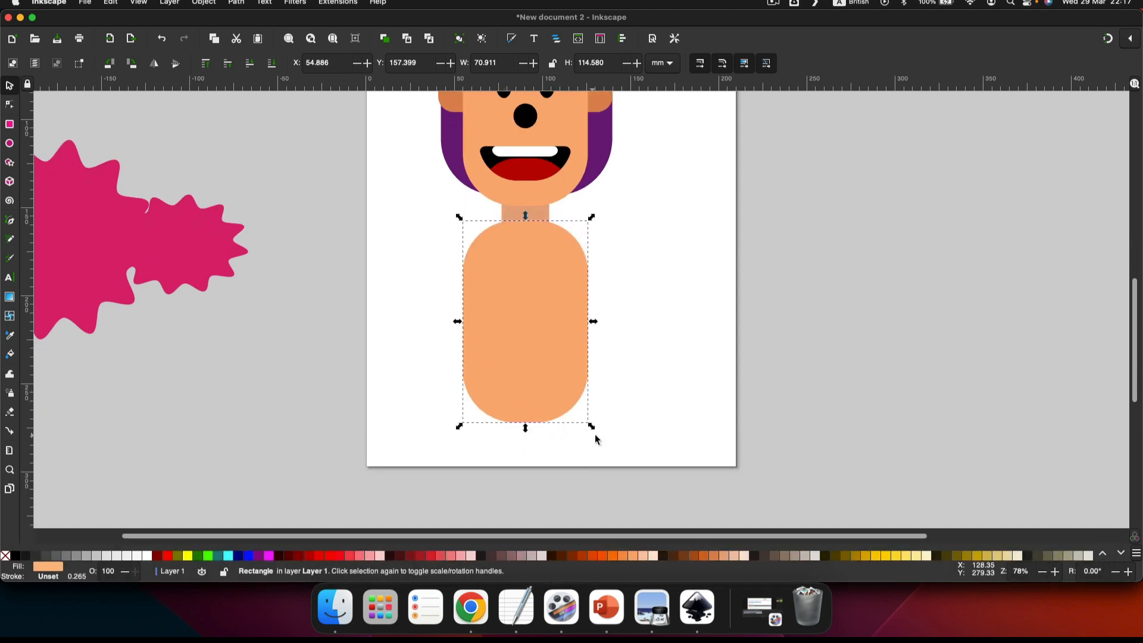
Enlarge the body shape around its centre to about 111 by 140 mm, shift it straight down, and send it behind the neck.
{"action": "key", "text": "shift"}
{"action": "left_click_drag", "start_coordinate": [593, 428], "coordinate": [627, 448]}
{"action": "key", "text": "ctrl"}
{"action": "left_click_drag", "start_coordinate": [490, 316], "coordinate": [486, 342]}
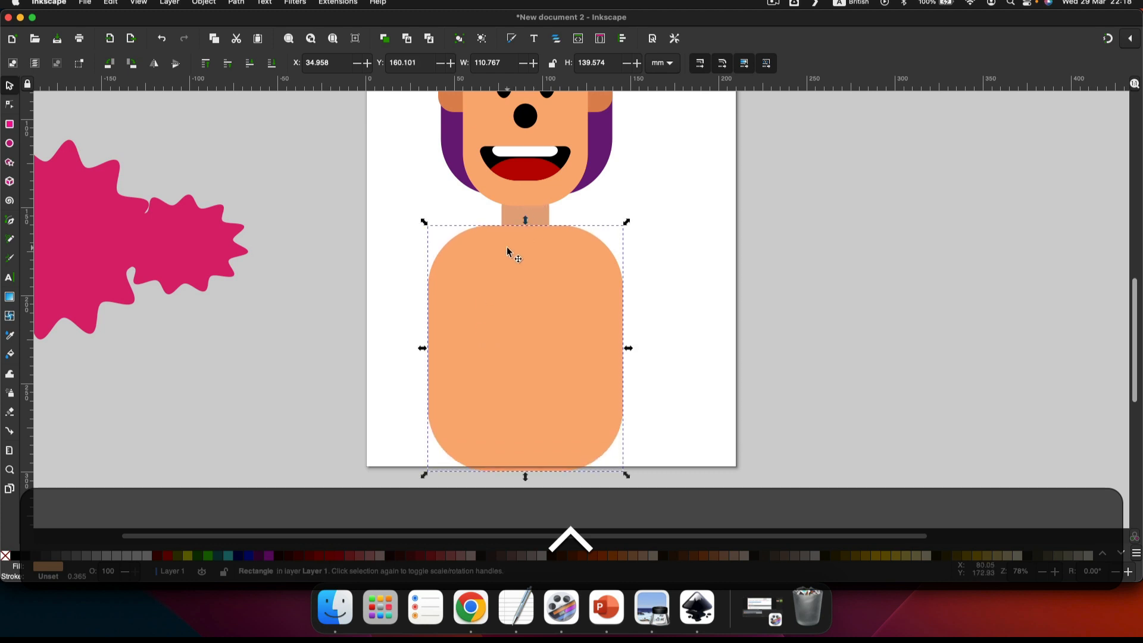
{"action": "left_click", "coordinate": [274, 65]}
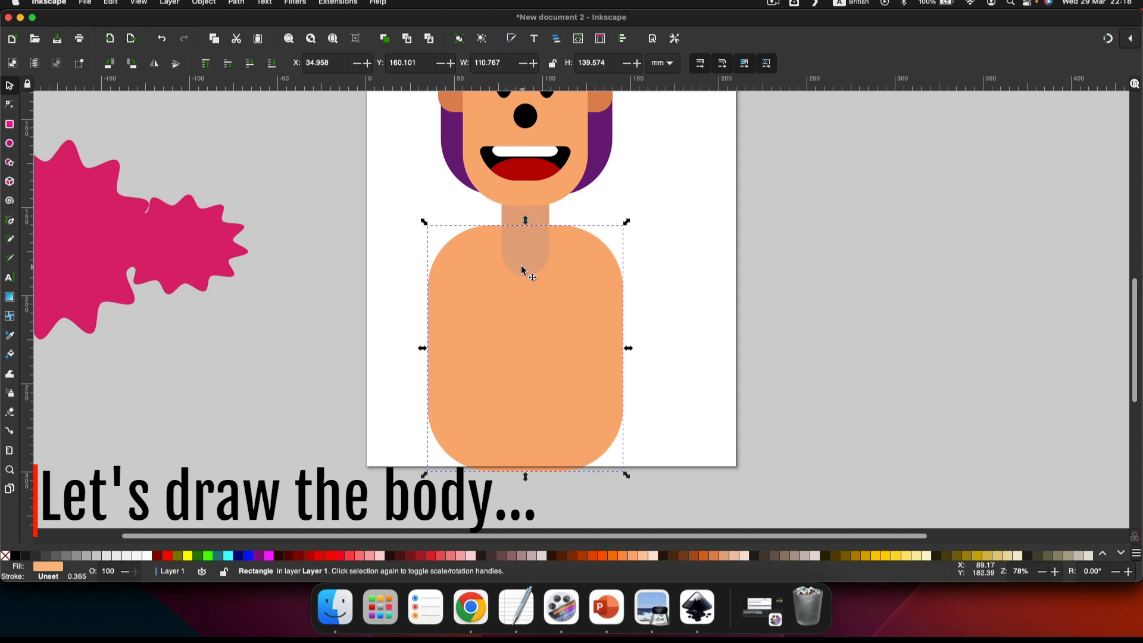
{"action": "left_click", "coordinate": [294, 308]}
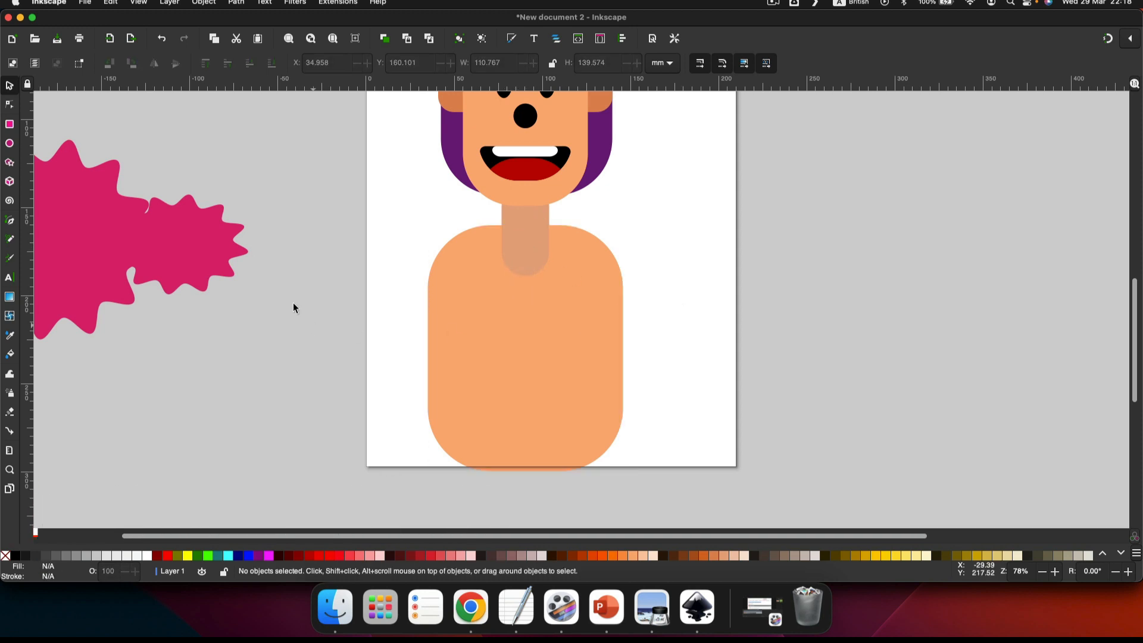
Draw a rectangle about 239 by 84 mm across the body's lower part and subtract it with Difference for a flat bottom edge.
{"action": "left_click", "coordinate": [10, 124]}
{"action": "left_click_drag", "start_coordinate": [347, 374], "coordinate": [767, 522]}
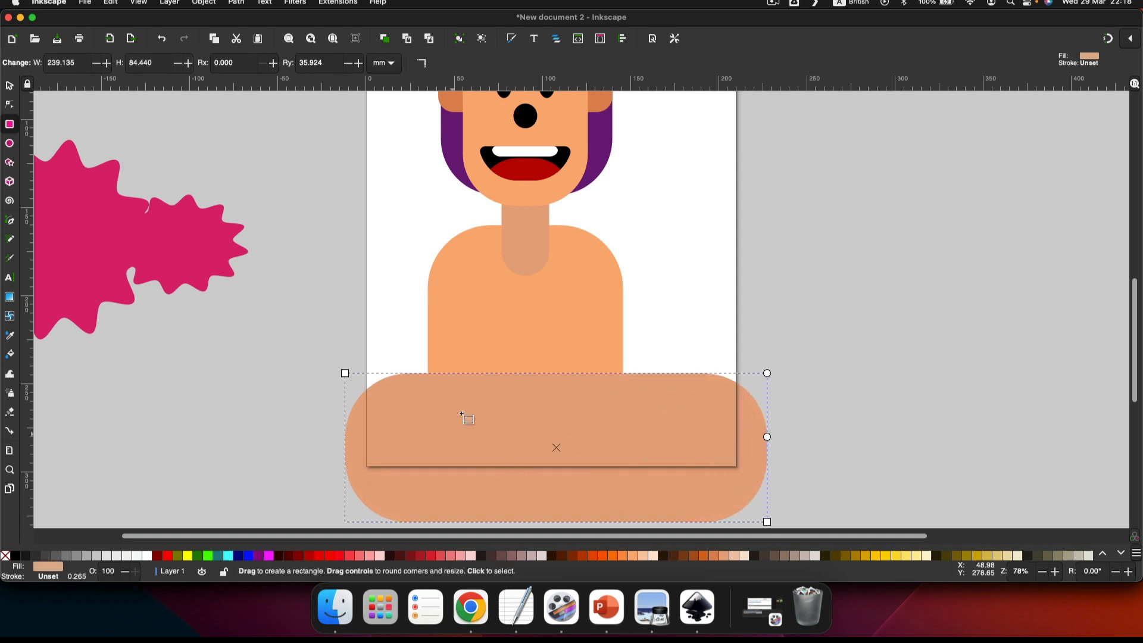
{"action": "key", "text": "shift"}
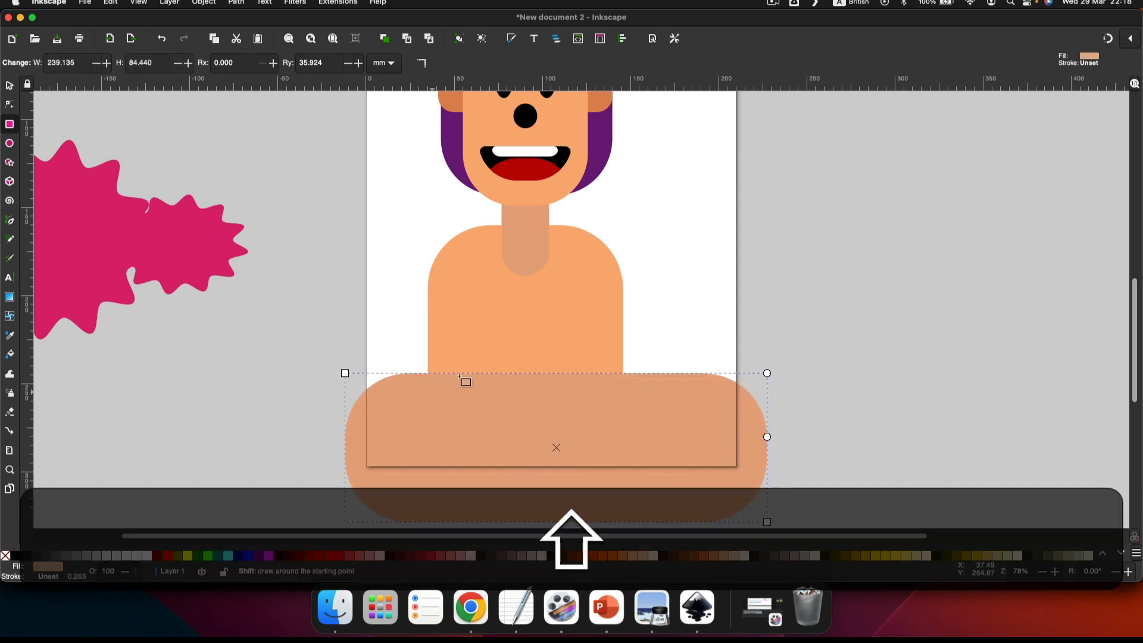
{"action": "left_click", "coordinate": [506, 337], "text": "shift"}
{"action": "left_click", "coordinate": [241, 3]}
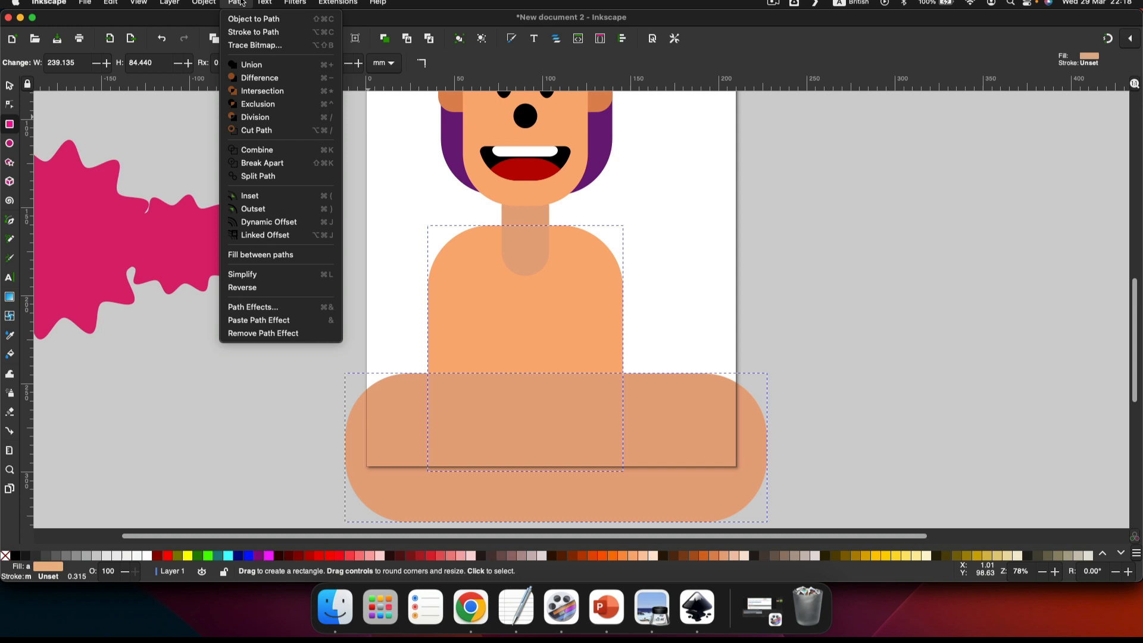
{"action": "left_click", "coordinate": [260, 78]}
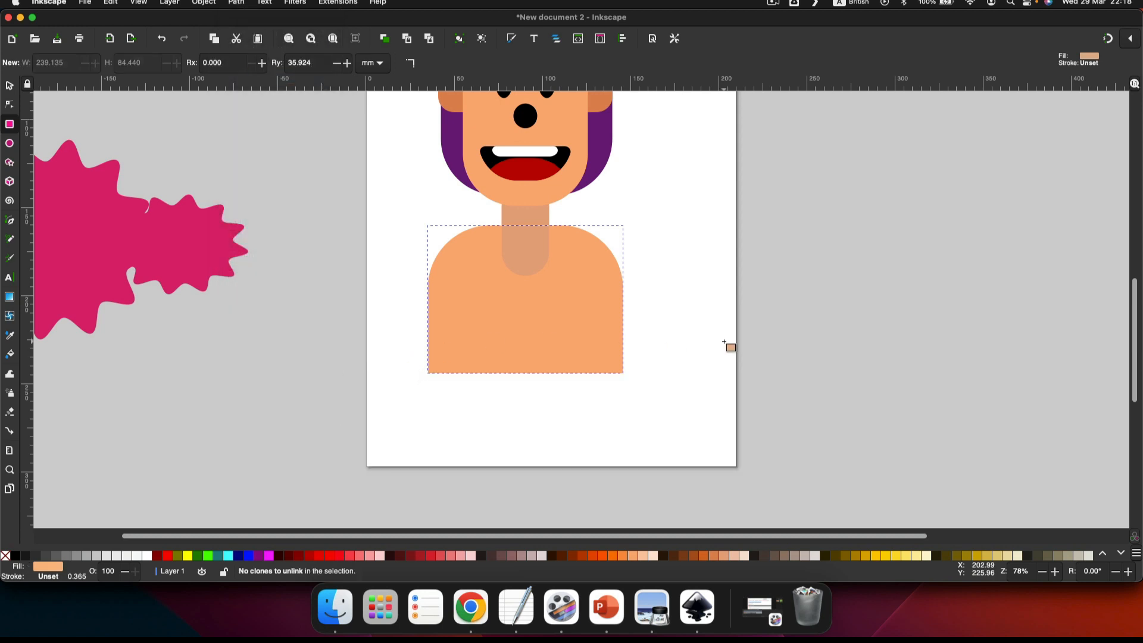
{"action": "left_click", "coordinate": [630, 257]}
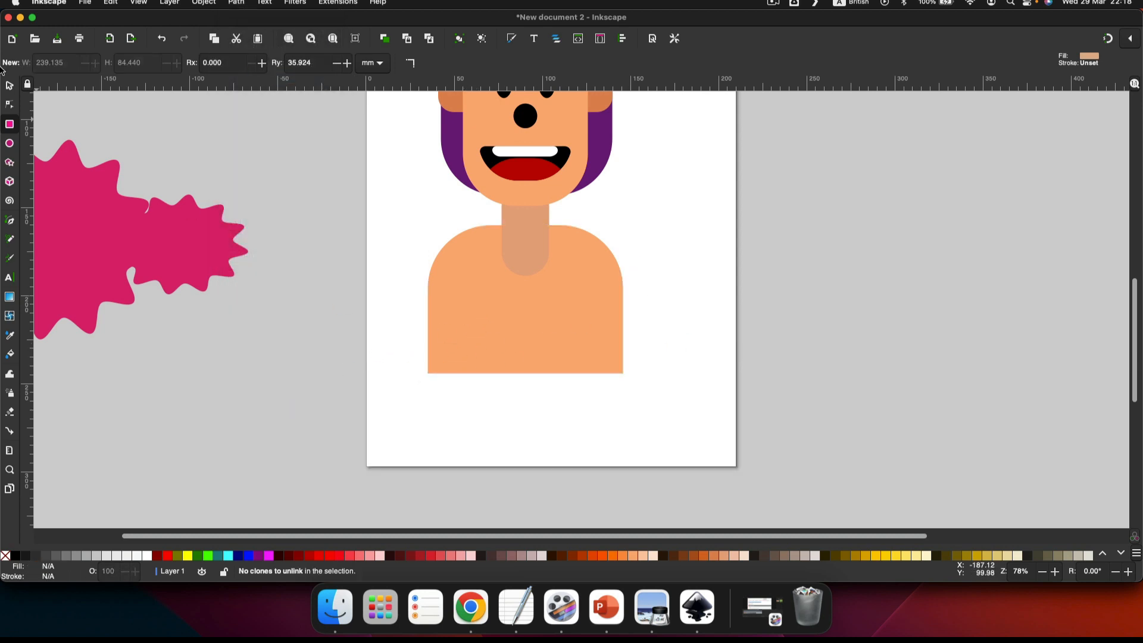
Fill the trimmed body shape with a soft red to make a shirt.
{"action": "left_click", "coordinate": [12, 87]}
{"action": "left_click", "coordinate": [453, 273]}
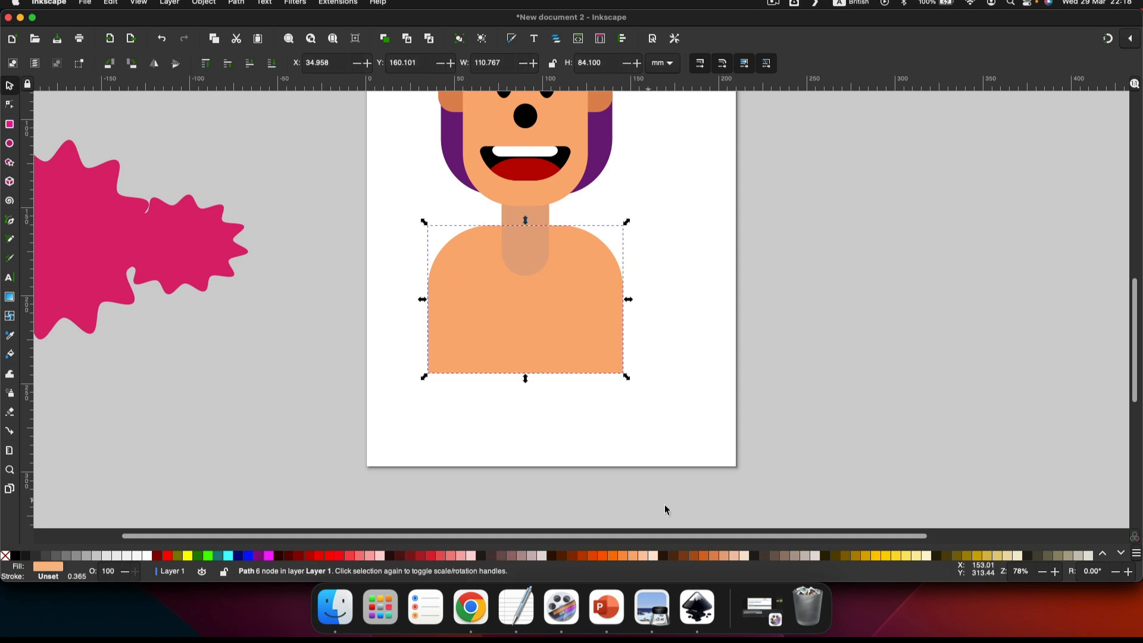
{"action": "left_click", "coordinate": [447, 560]}
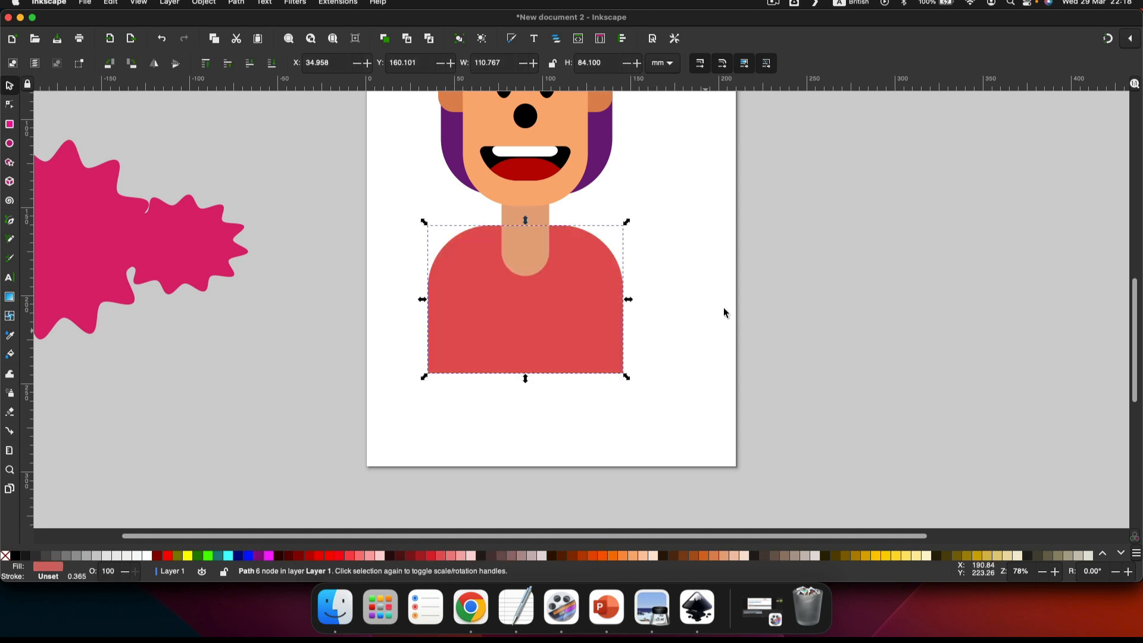
{"action": "left_click", "coordinate": [760, 276]}
Draw a small star in the empty area beside the character's head and reduce it to 5 corners.
{"action": "scroll", "coordinate": [760, 276], "scroll_direction": "down", "scroll_amount": 2, "text": "ctrl"}
{"action": "scroll", "coordinate": [663, 274], "scroll_direction": "up", "scroll_amount": 3}
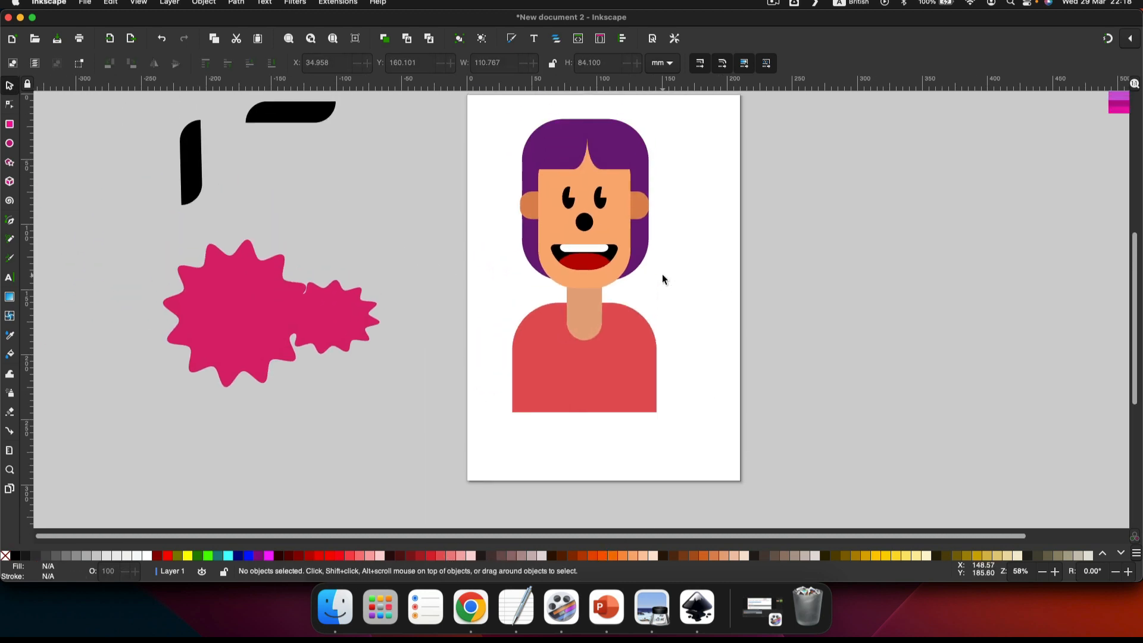
{"action": "scroll", "coordinate": [685, 271], "scroll_direction": "right", "scroll_amount": 2}
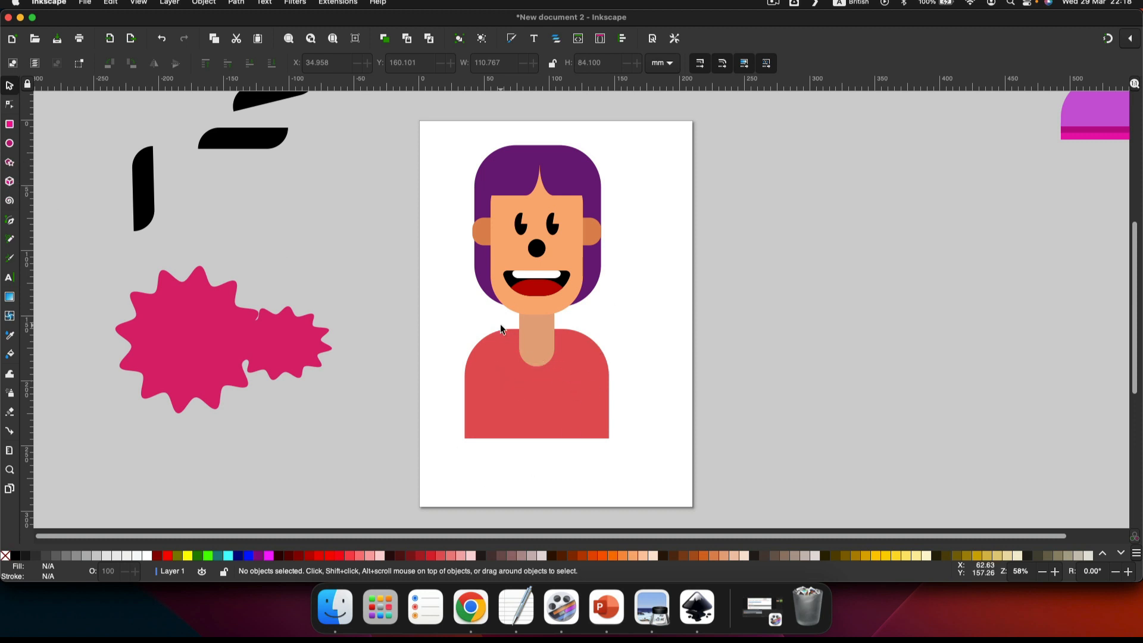
{"action": "left_click", "coordinate": [10, 163]}
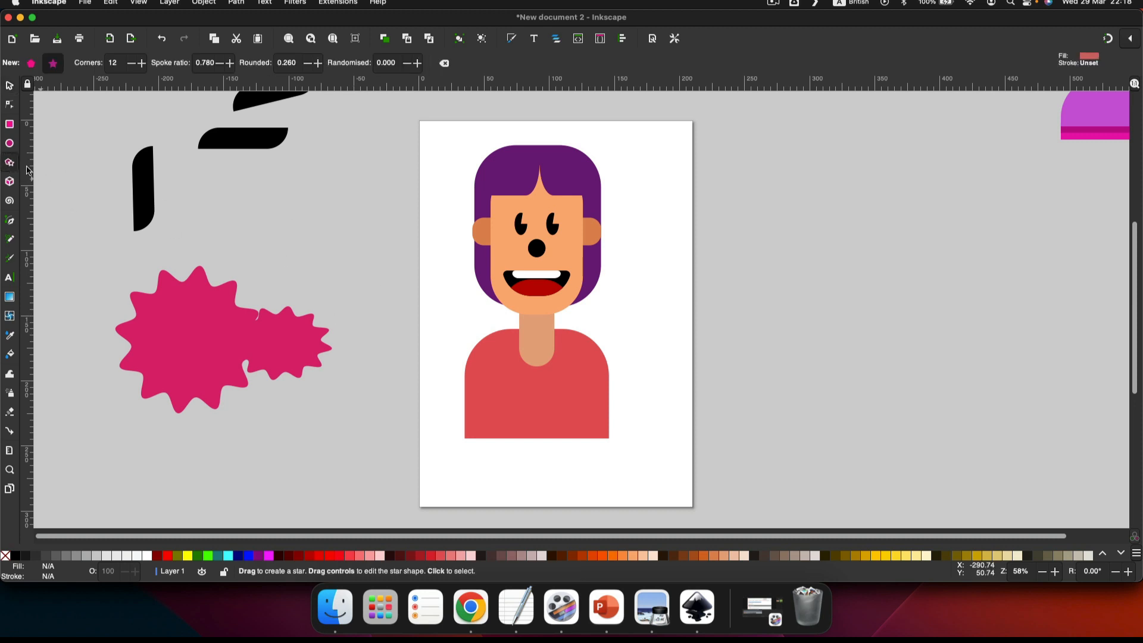
{"action": "left_click_drag", "start_coordinate": [355, 237], "coordinate": [374, 257]}
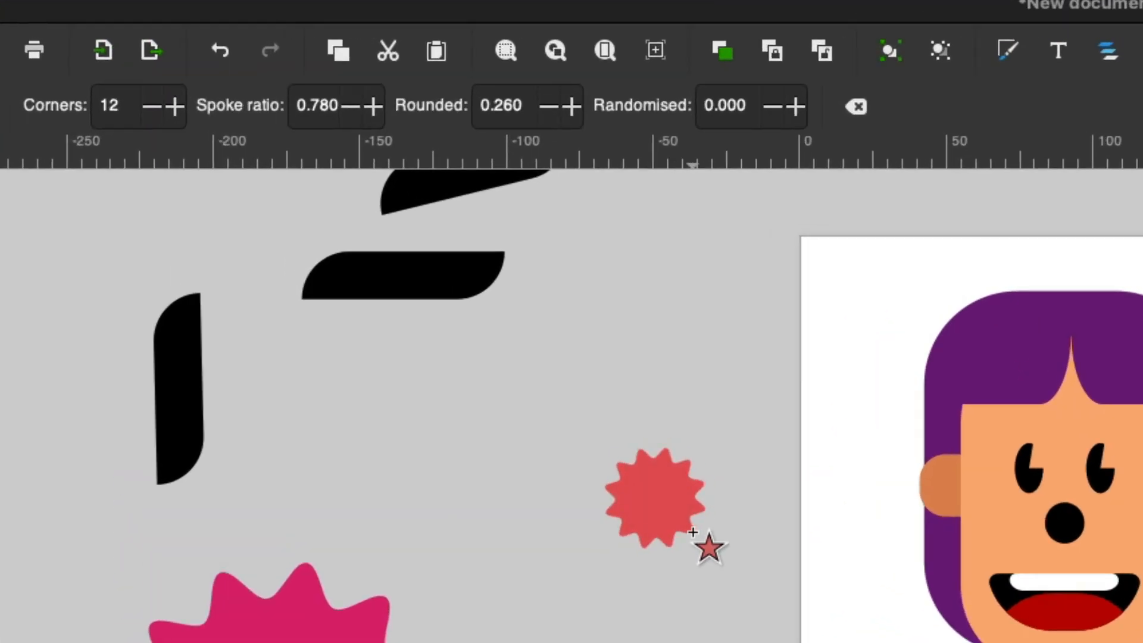
{"action": "left_click", "coordinate": [176, 108]}
{"action": "left_click", "coordinate": [177, 108]}
{"action": "left_click", "coordinate": [176, 108]}
{"action": "left_click", "coordinate": [176, 107]}
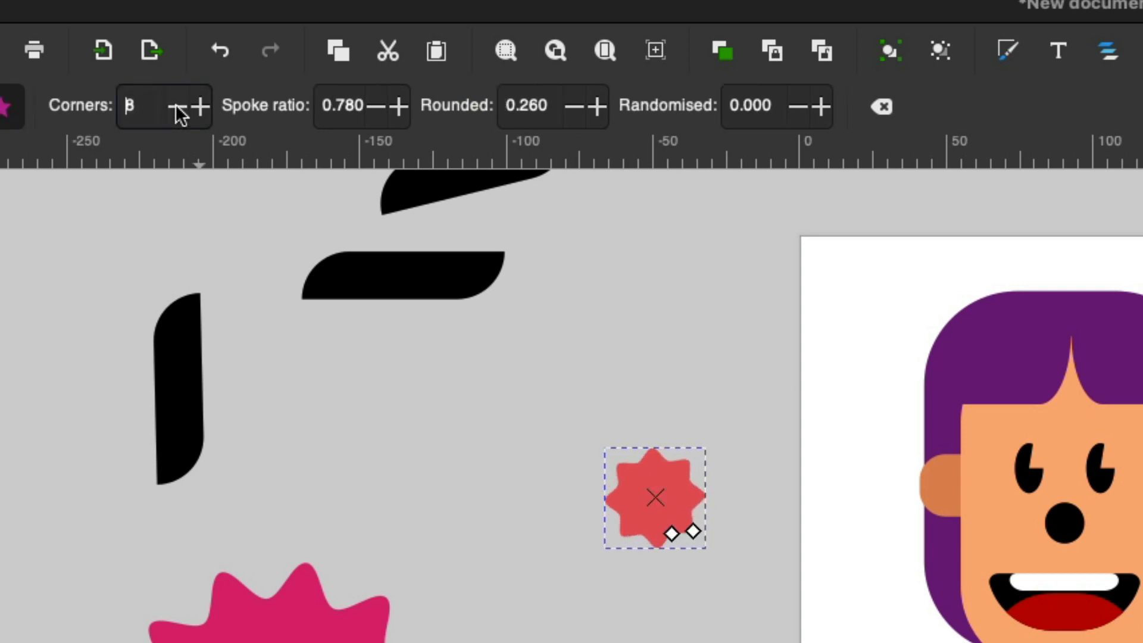
{"action": "left_click", "coordinate": [177, 107]}
{"action": "left_click", "coordinate": [176, 108]}
{"action": "left_click", "coordinate": [176, 108]}
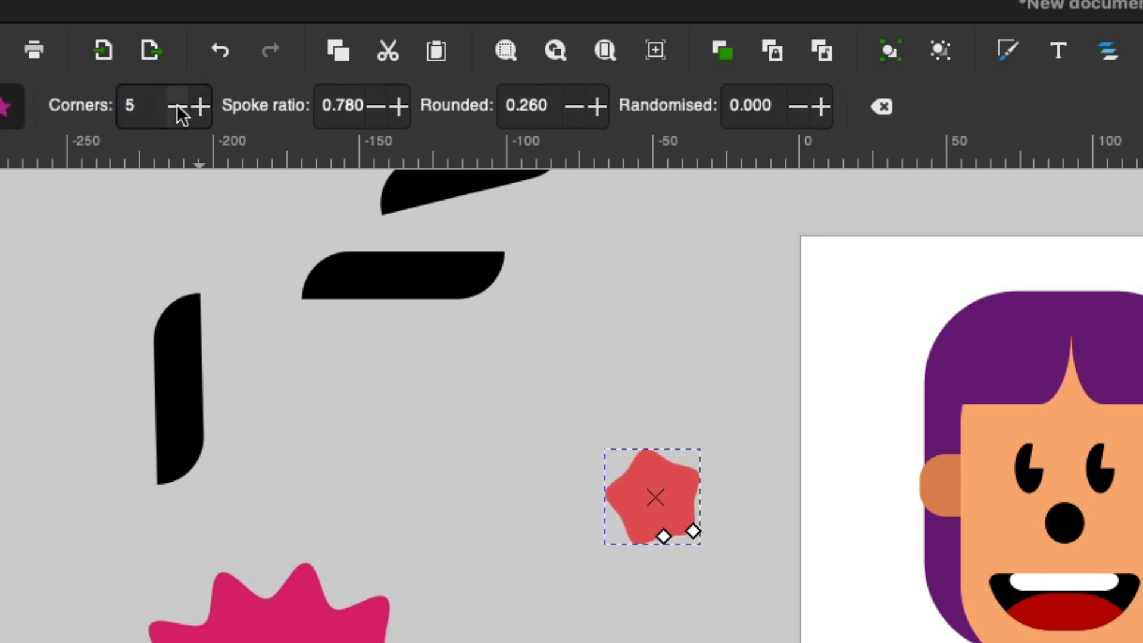
Set the small star to 7 corners with a spoke ratio of 0.450.
{"action": "double_click", "coordinate": [358, 106]}
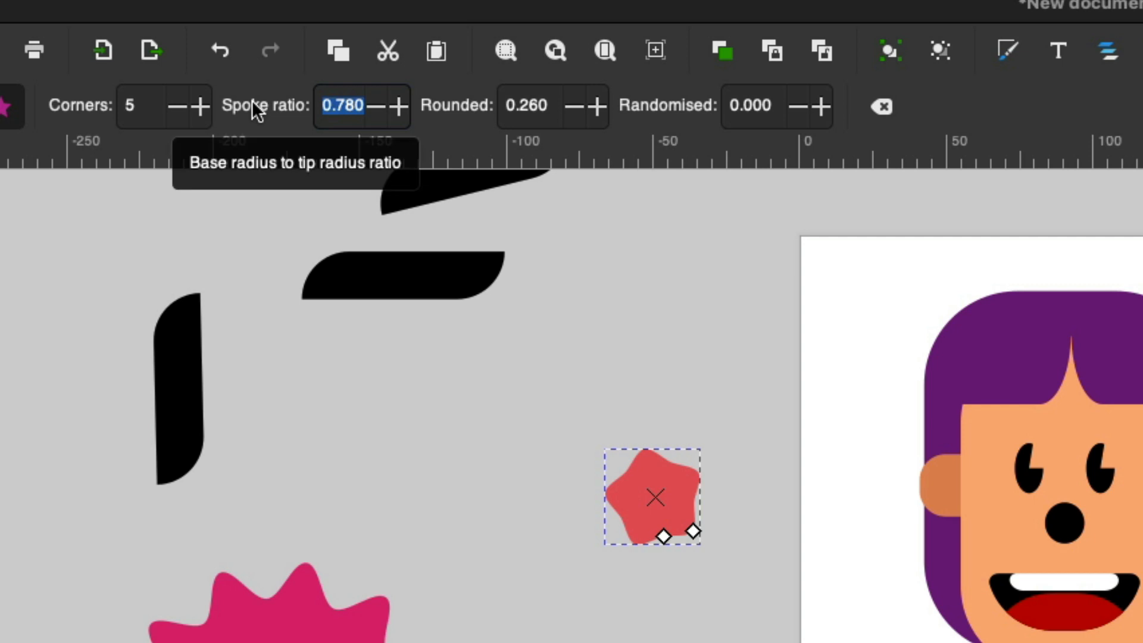
{"action": "type", "text": ".3"}
{"action": "key", "text": "Return"}
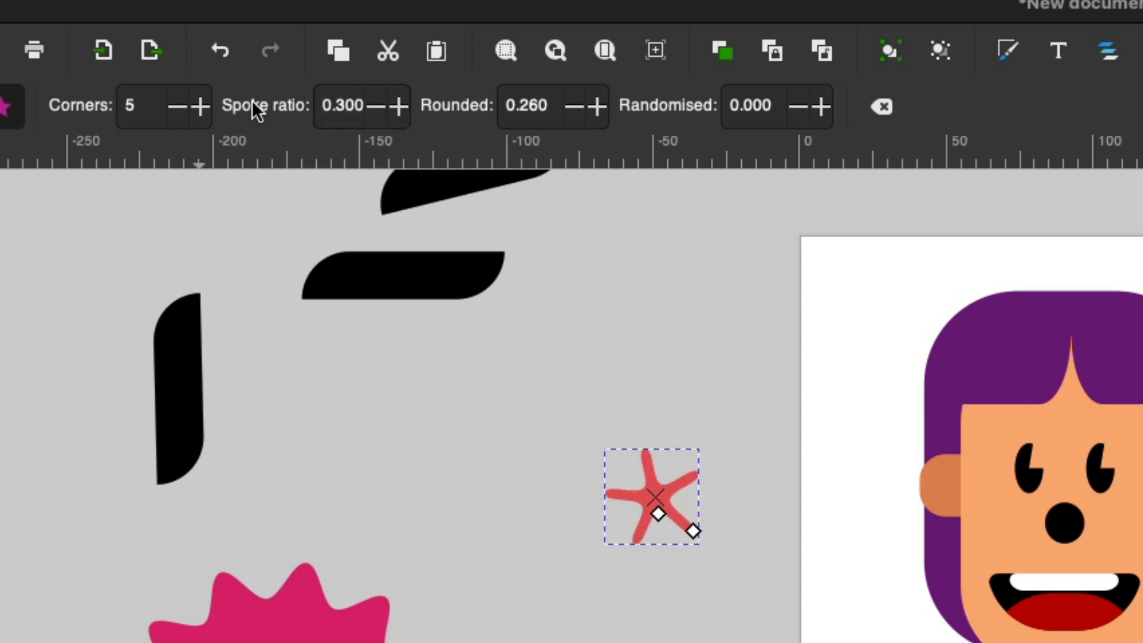
{"action": "left_click", "coordinate": [403, 105]}
{"action": "left_click", "coordinate": [403, 105]}
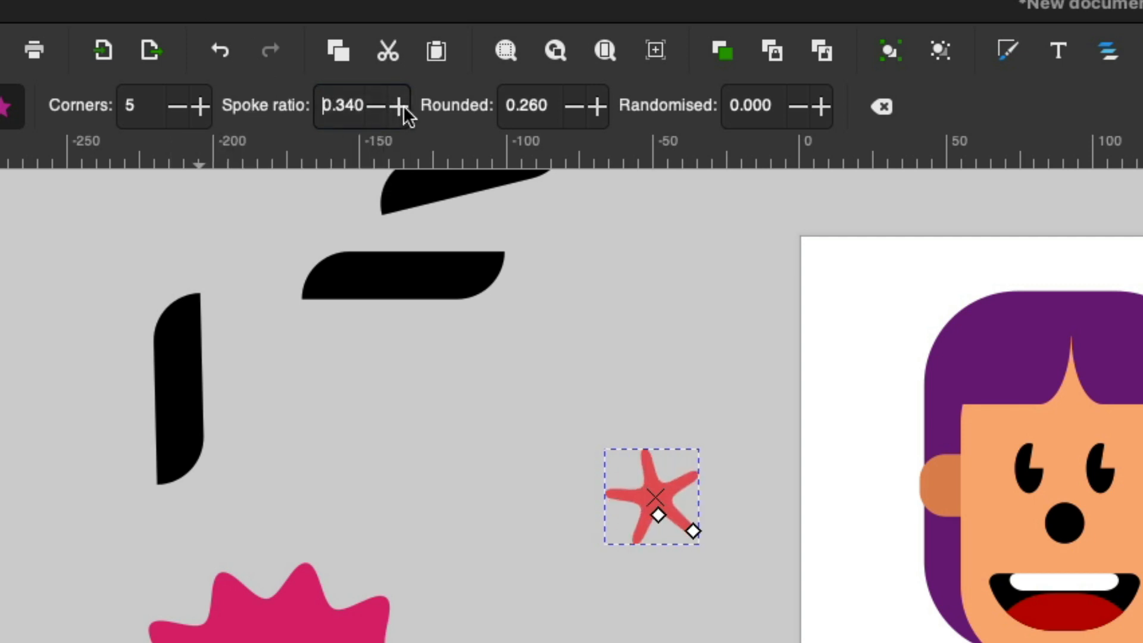
{"action": "left_click", "coordinate": [403, 105]}
{"action": "left_click", "coordinate": [403, 106]}
{"action": "left_click", "coordinate": [402, 105]}
{"action": "left_click", "coordinate": [402, 106]}
{"action": "left_click", "coordinate": [402, 105]}
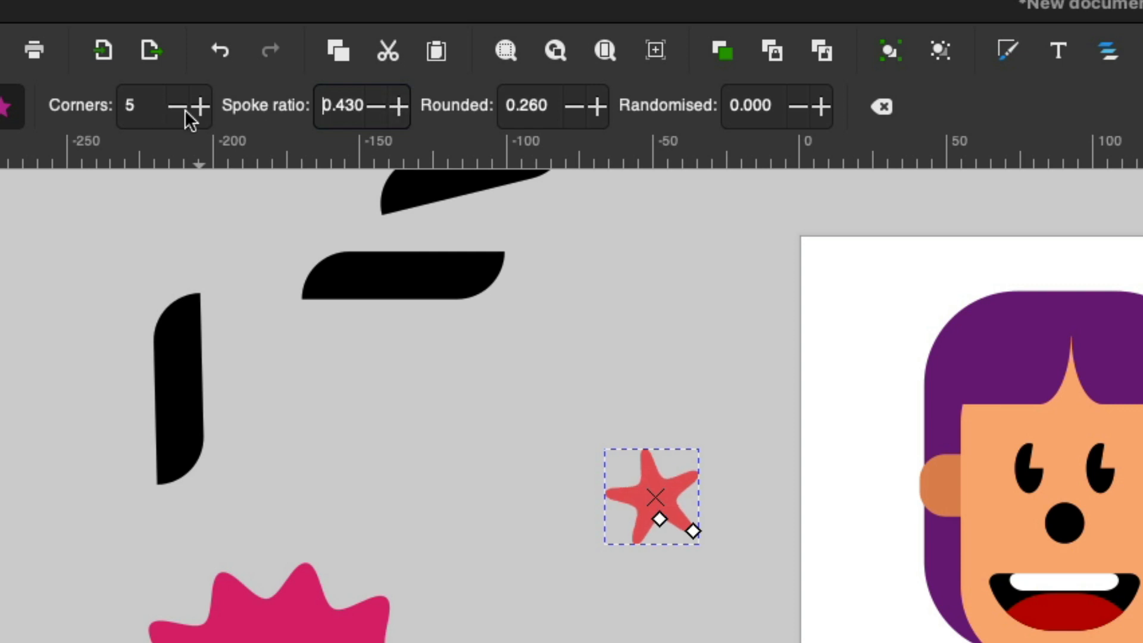
{"action": "left_click", "coordinate": [201, 106]}
{"action": "left_click", "coordinate": [201, 106]}
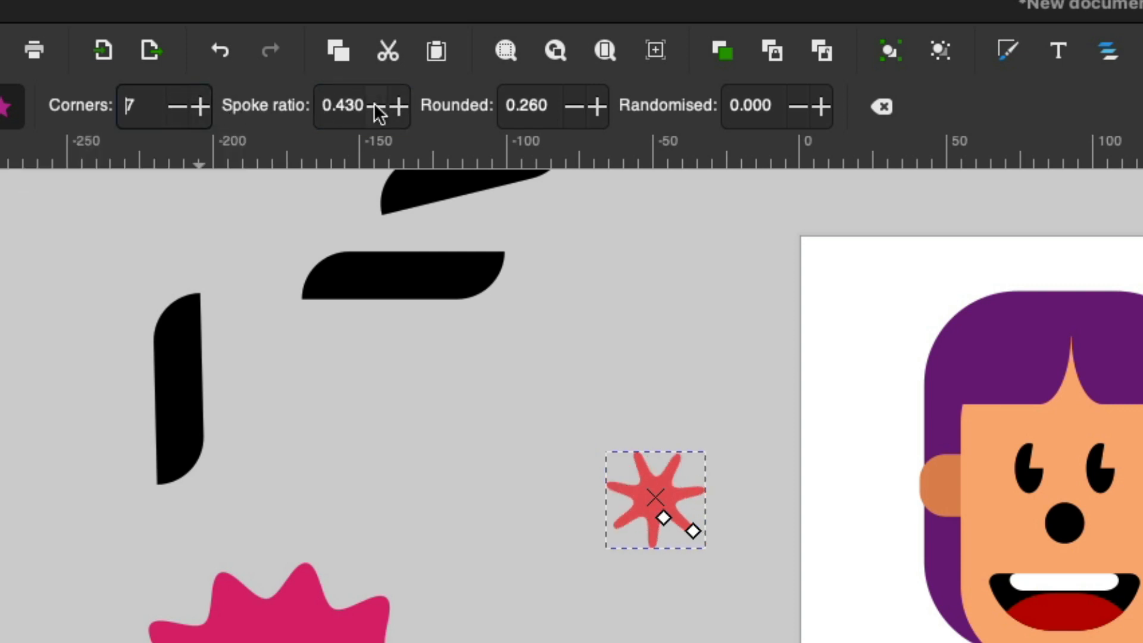
{"action": "left_click", "coordinate": [398, 106]}
{"action": "left_click", "coordinate": [399, 106]}
Set the small star's rounding to 0.660 so its arms have bulging, rounded tips.
{"action": "left_click", "coordinate": [597, 106]}
{"action": "left_click", "coordinate": [598, 105]}
{"action": "left_click", "coordinate": [598, 105]}
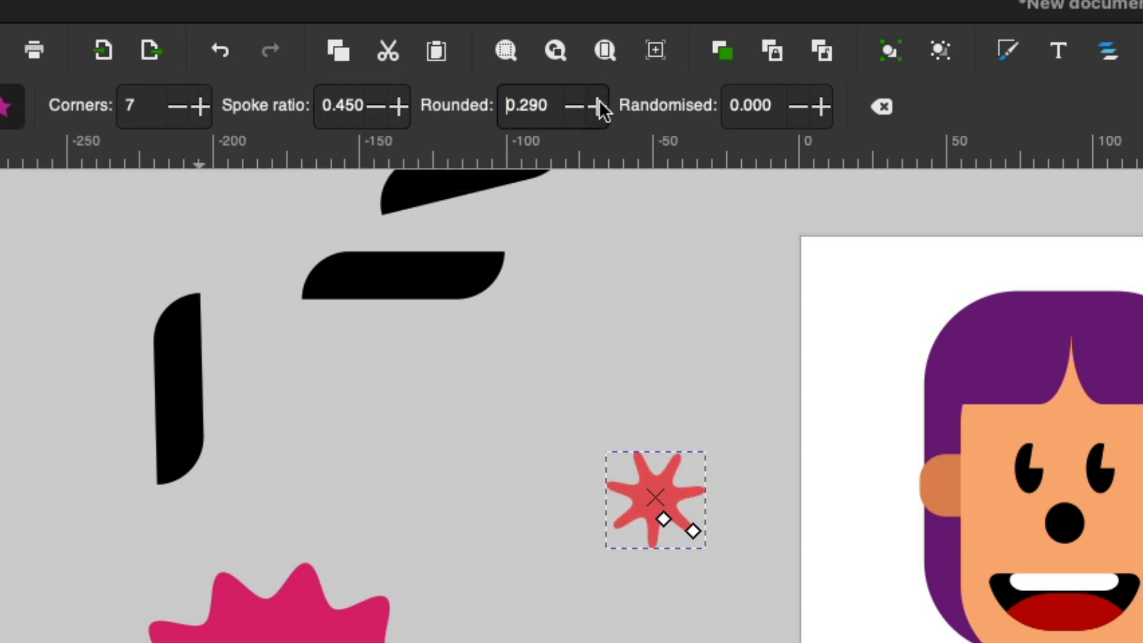
{"action": "left_click", "coordinate": [598, 105]}
{"action": "left_click", "coordinate": [598, 106]}
{"action": "left_click", "coordinate": [598, 105]}
{"action": "left_click", "coordinate": [598, 105]}
{"action": "left_click", "coordinate": [598, 105]}
{"action": "left_click", "coordinate": [598, 105]}
{"action": "left_click", "coordinate": [598, 105]}
{"action": "left_click", "coordinate": [598, 105]}
{"action": "left_click", "coordinate": [598, 106]}
{"action": "left_click_drag", "start_coordinate": [598, 105], "coordinate": [576, 108]}
{"action": "left_click", "coordinate": [575, 108]}
{"action": "left_click", "coordinate": [575, 108]}
{"action": "left_click", "coordinate": [575, 109]}
{"action": "left_click", "coordinate": [575, 109]}
{"action": "left_click", "coordinate": [576, 109]}
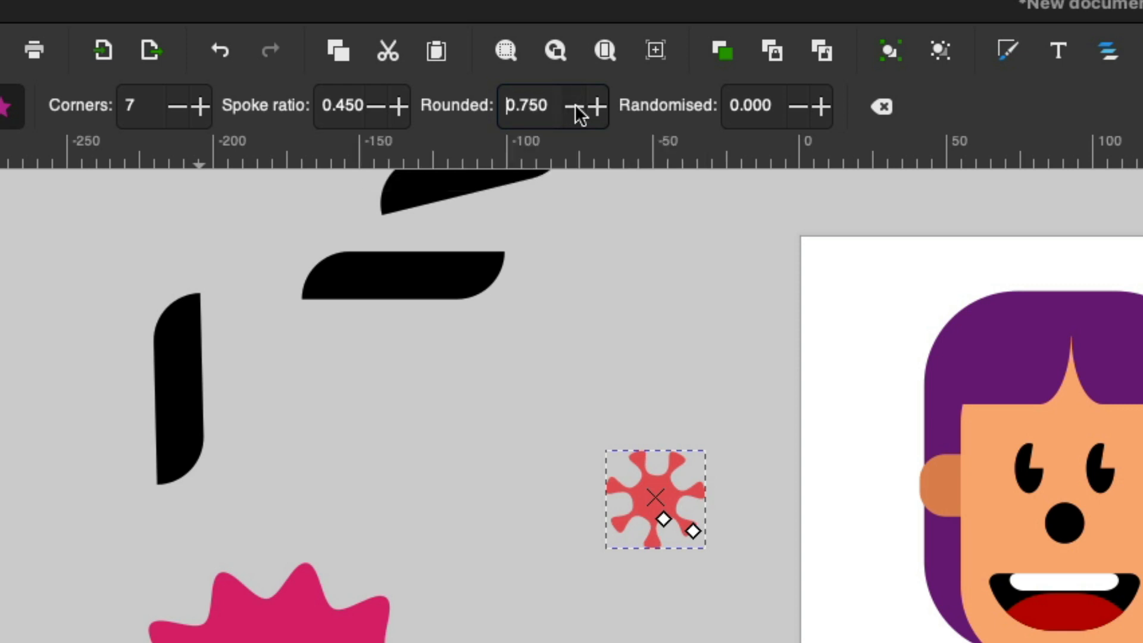
{"action": "left_click", "coordinate": [575, 108]}
{"action": "left_click", "coordinate": [575, 108]}
{"action": "left_click", "coordinate": [575, 109]}
{"action": "left_click", "coordinate": [576, 109]}
{"action": "key", "text": "Escape"}
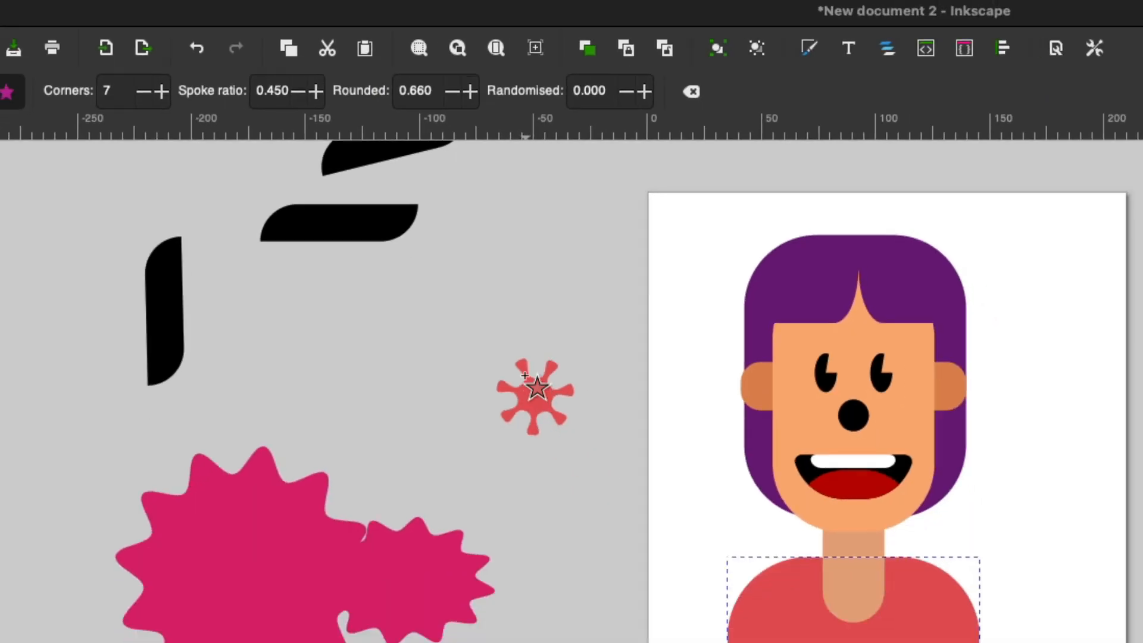
Fill the small rounded star with orange (#D45500) and duplicate it in place.
{"action": "left_click", "coordinate": [653, 493]}
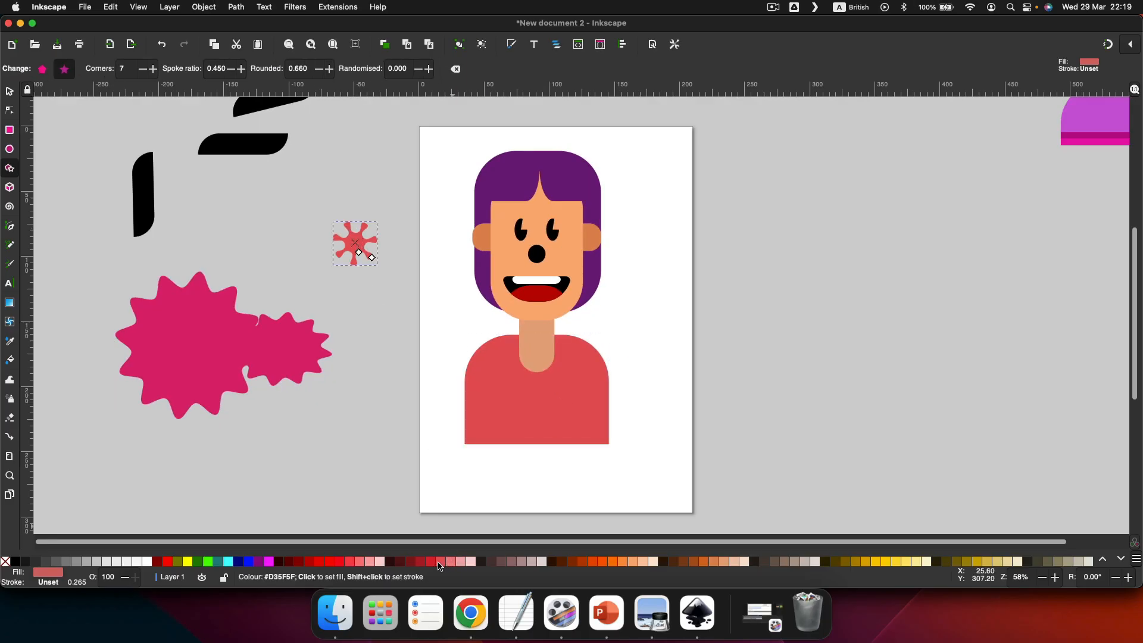
{"action": "left_click", "coordinate": [590, 562]}
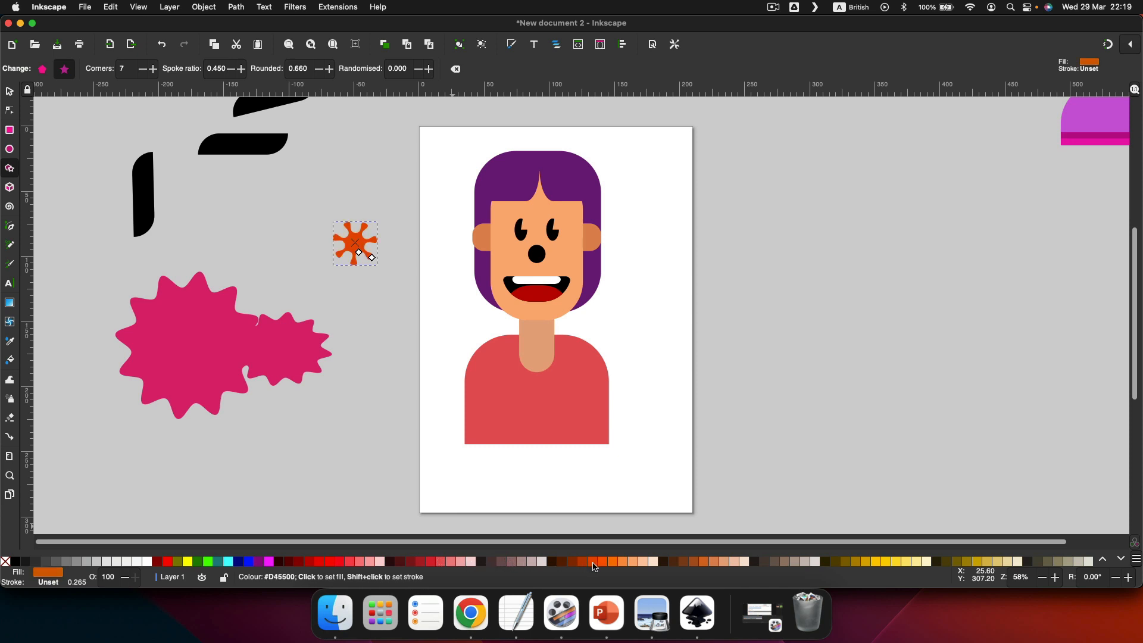
{"action": "key", "text": "super+d"}
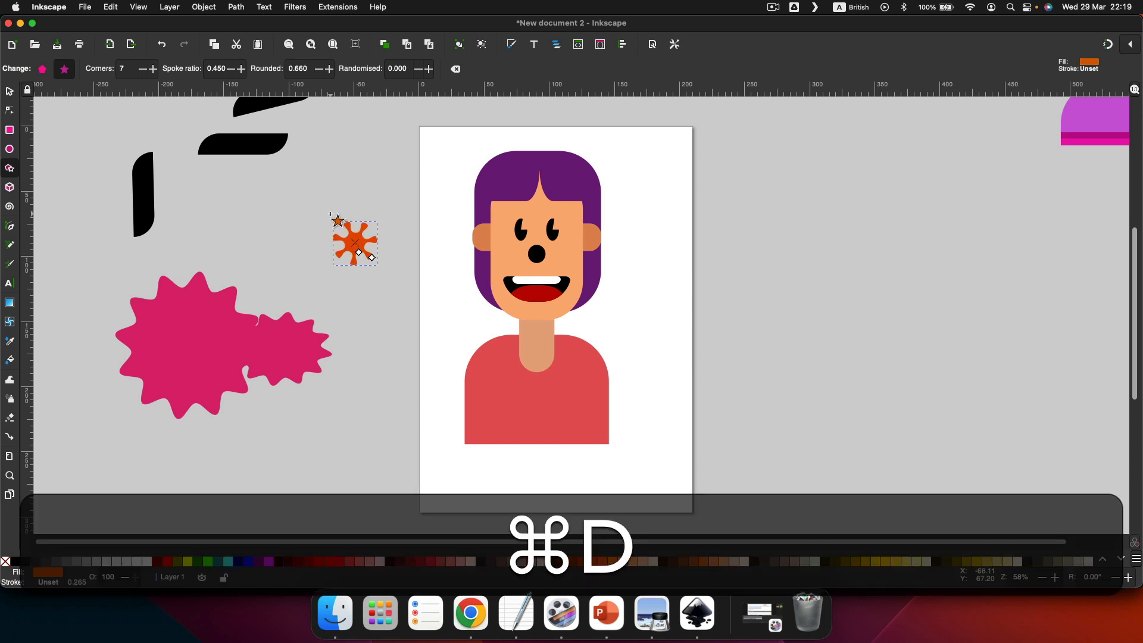
{"action": "left_click", "coordinate": [9, 91]}
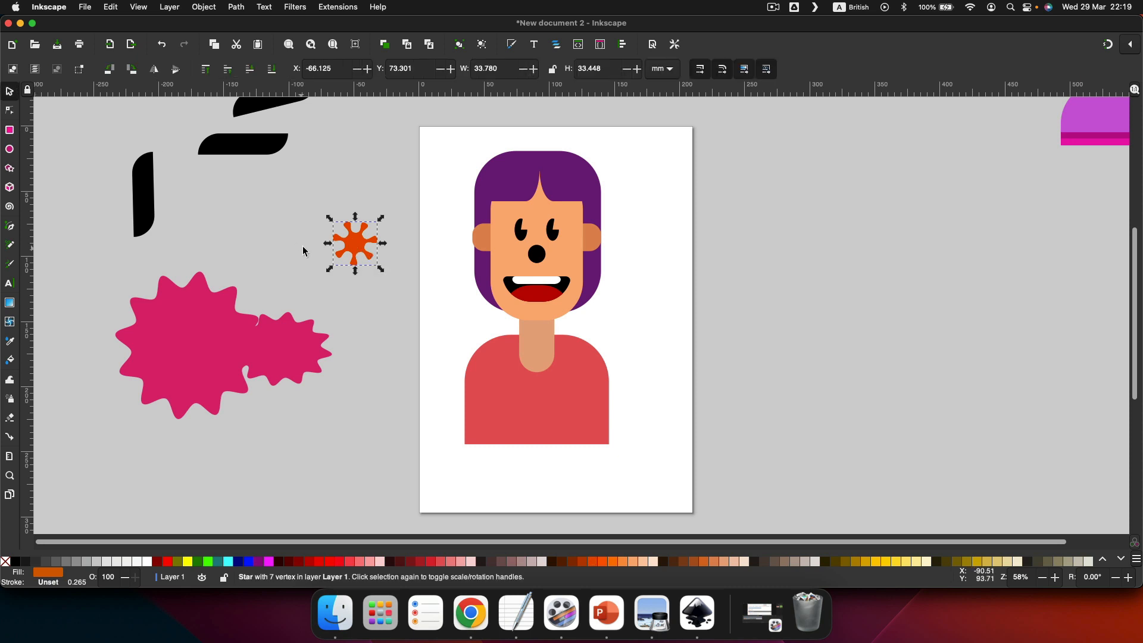
Place three copies of the orange rounded star in a loose column in the empty canvas area beside the page.
{"action": "left_click_drag", "start_coordinate": [357, 247], "coordinate": [778, 250]}
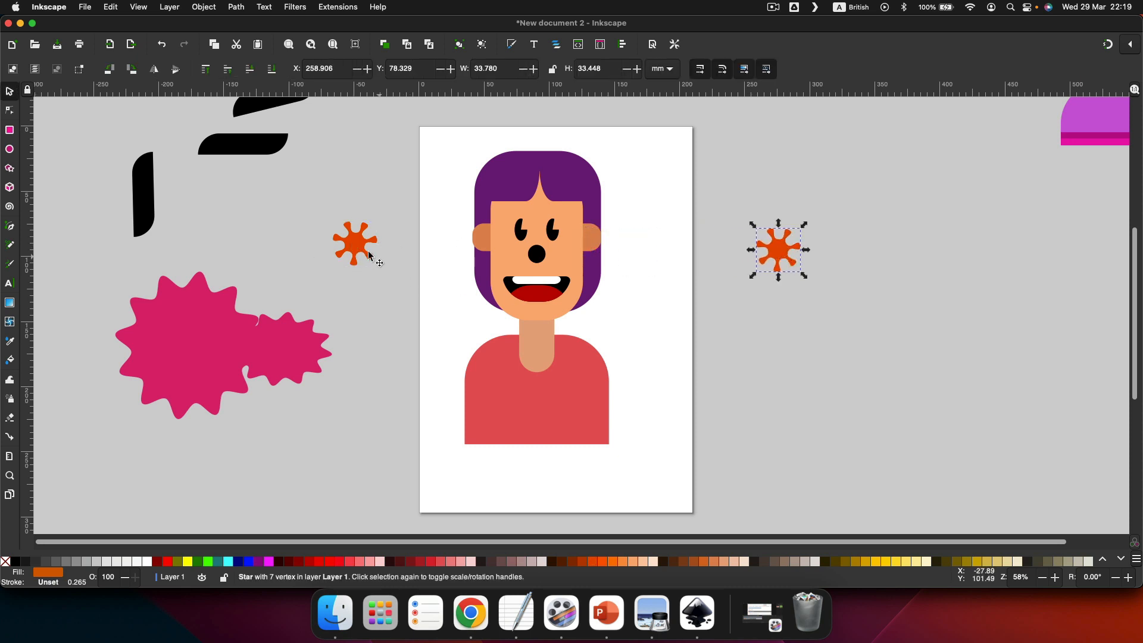
{"action": "left_click_drag", "start_coordinate": [361, 244], "coordinate": [808, 306]}
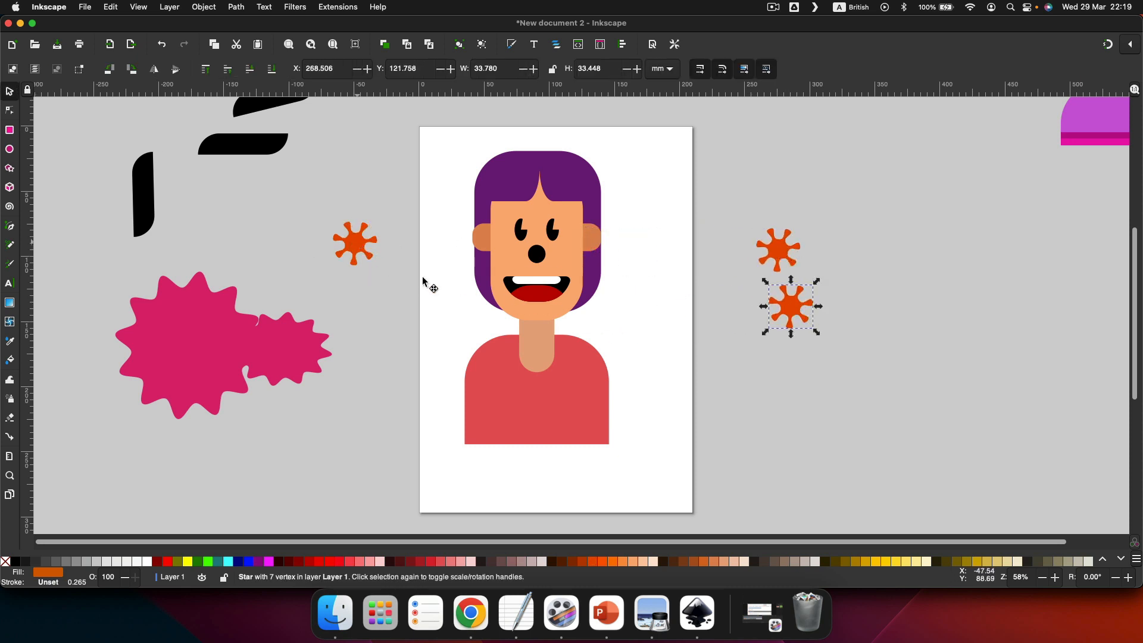
{"action": "left_click_drag", "start_coordinate": [361, 248], "coordinate": [791, 379]}
Align the three orange stars into a straight vertical column and distribute their centres evenly.
{"action": "left_click_drag", "start_coordinate": [728, 192], "coordinate": [852, 457]}
{"action": "left_click", "coordinate": [622, 45]}
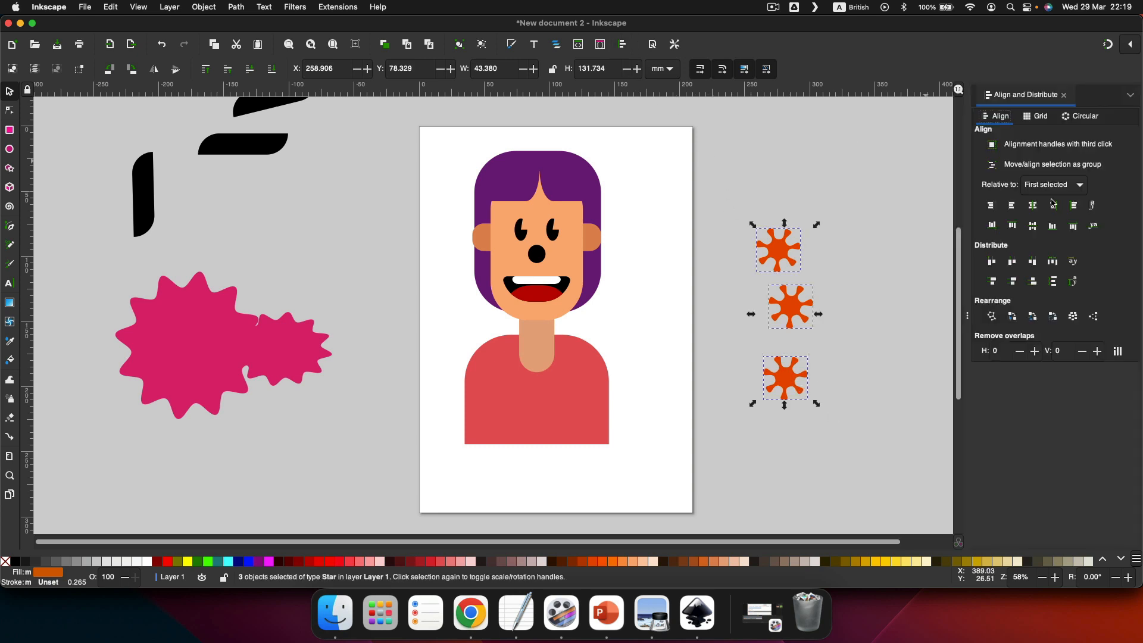
{"action": "left_click", "coordinate": [996, 210]}
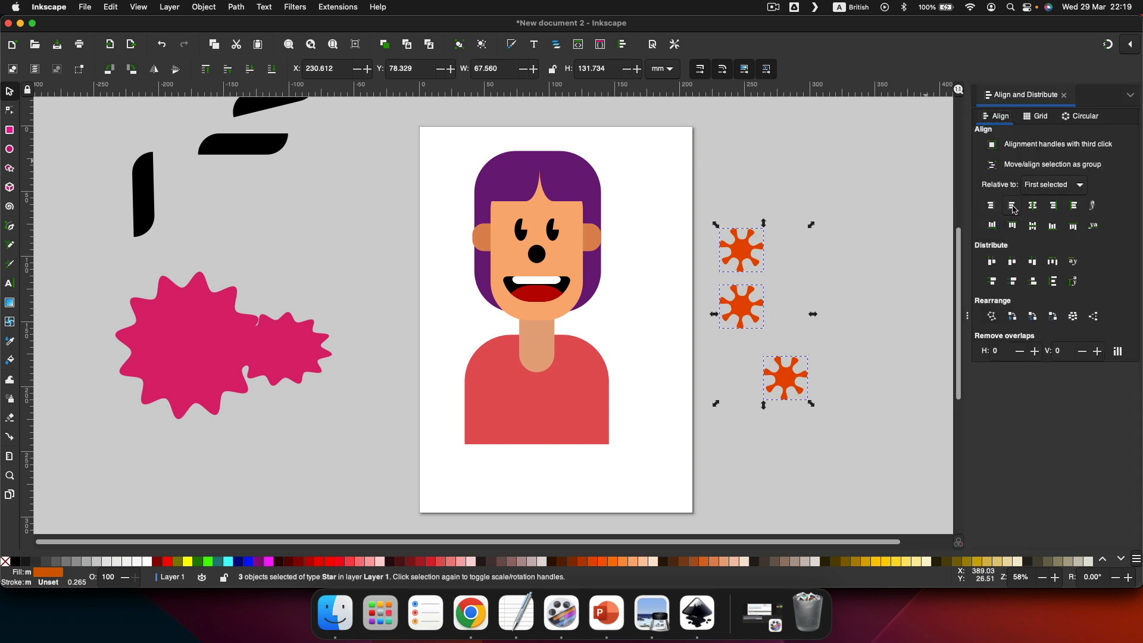
{"action": "left_click", "coordinate": [1013, 206]}
{"action": "left_click", "coordinate": [1014, 284]}
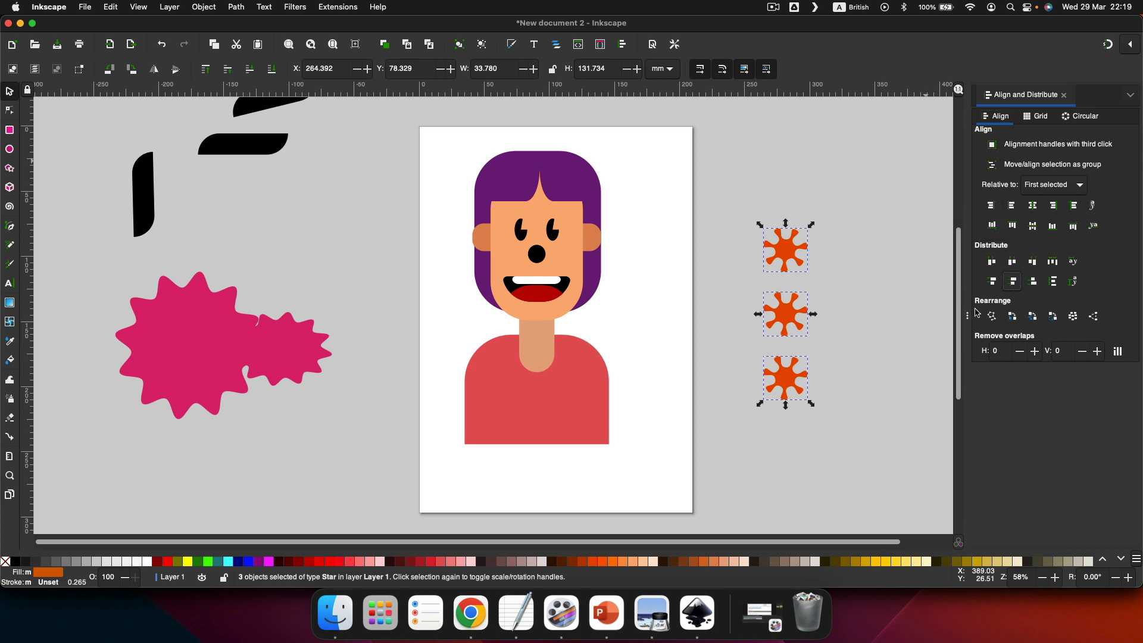
Group the three aligned orange stars into one object.
{"action": "scroll", "coordinate": [904, 302], "scroll_direction": "down", "scroll_amount": 1}
{"action": "left_click", "coordinate": [904, 302]}
{"action": "left_click_drag", "start_coordinate": [732, 204], "coordinate": [840, 436]}
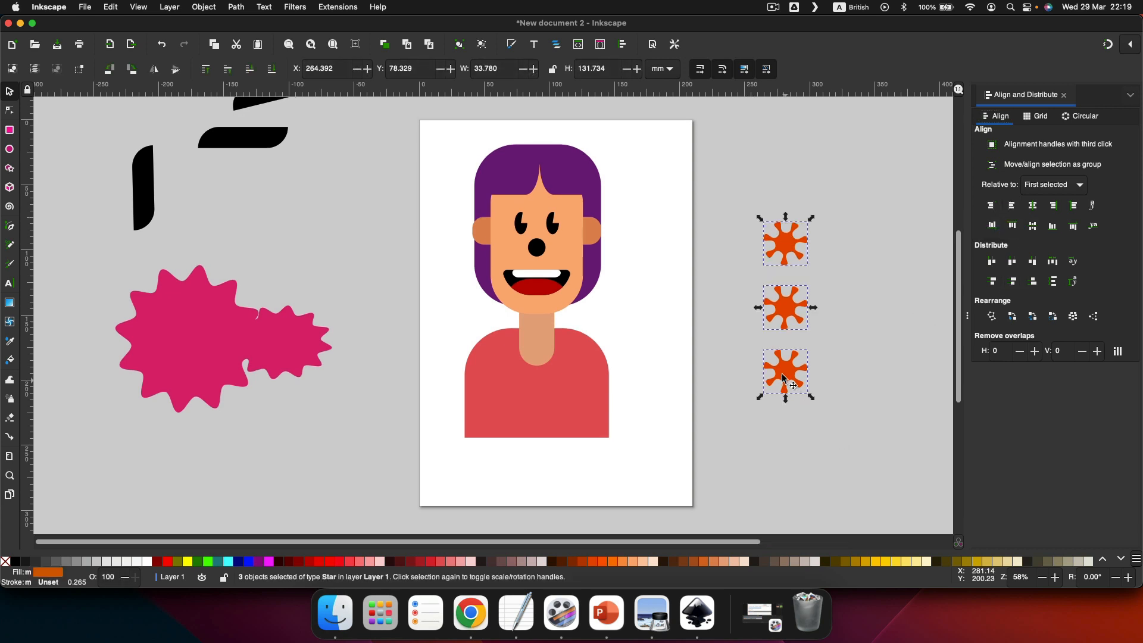
{"action": "right_click", "coordinate": [784, 312]}
{"action": "left_click", "coordinate": [813, 483]}
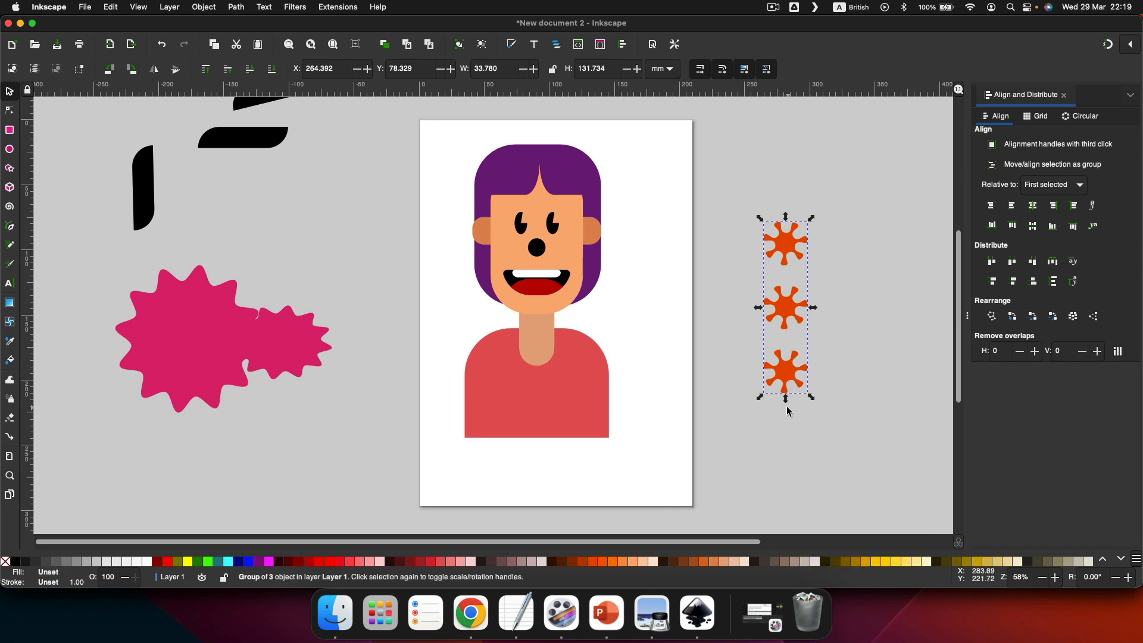
Shrink the star group to about 12 × 42 mm with locked proportions and place it down the shirt below the neck.
{"action": "left_click_drag", "start_coordinate": [811, 397], "coordinate": [804, 359]}
{"action": "left_click", "coordinate": [761, 330]}
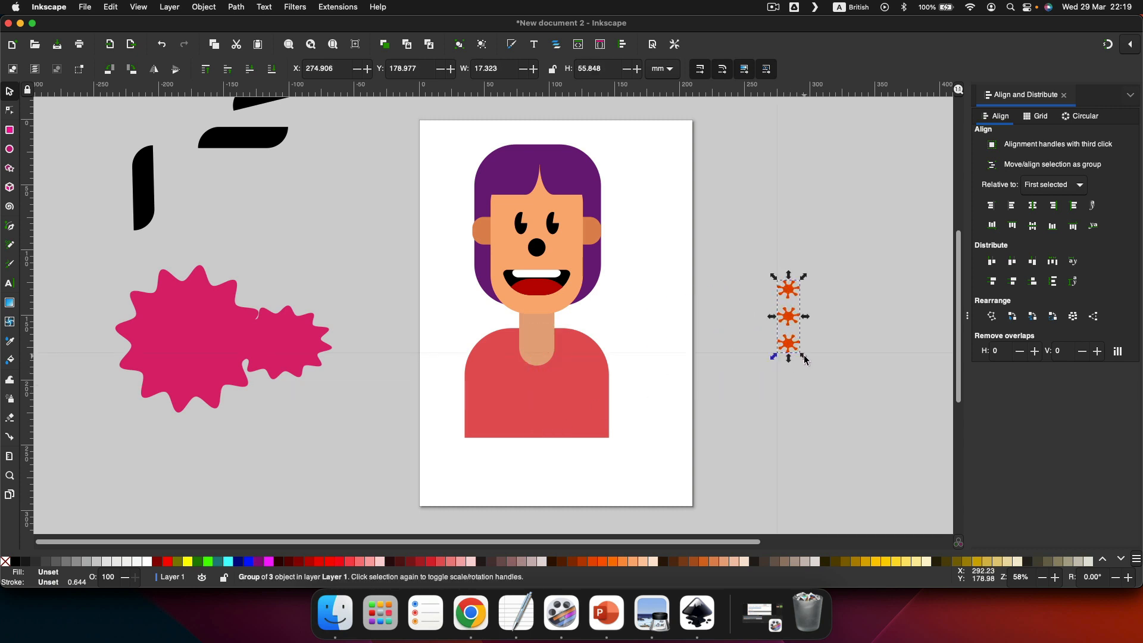
{"action": "key", "text": "super+z"}
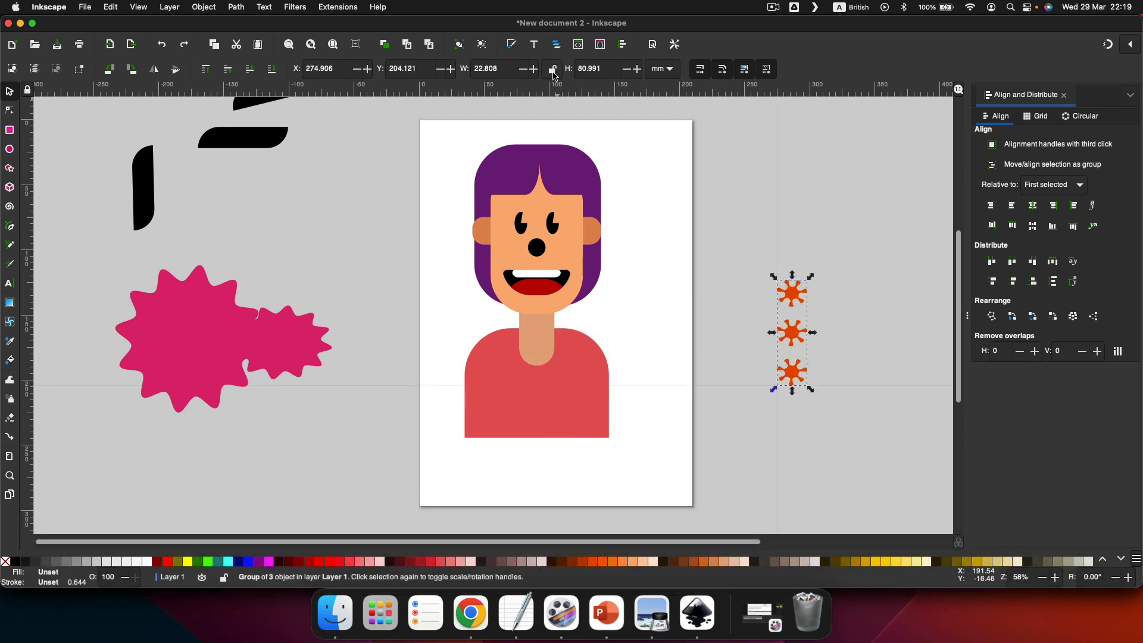
{"action": "left_click", "coordinate": [553, 70]}
{"action": "left_click_drag", "start_coordinate": [796, 360], "coordinate": [538, 414]}
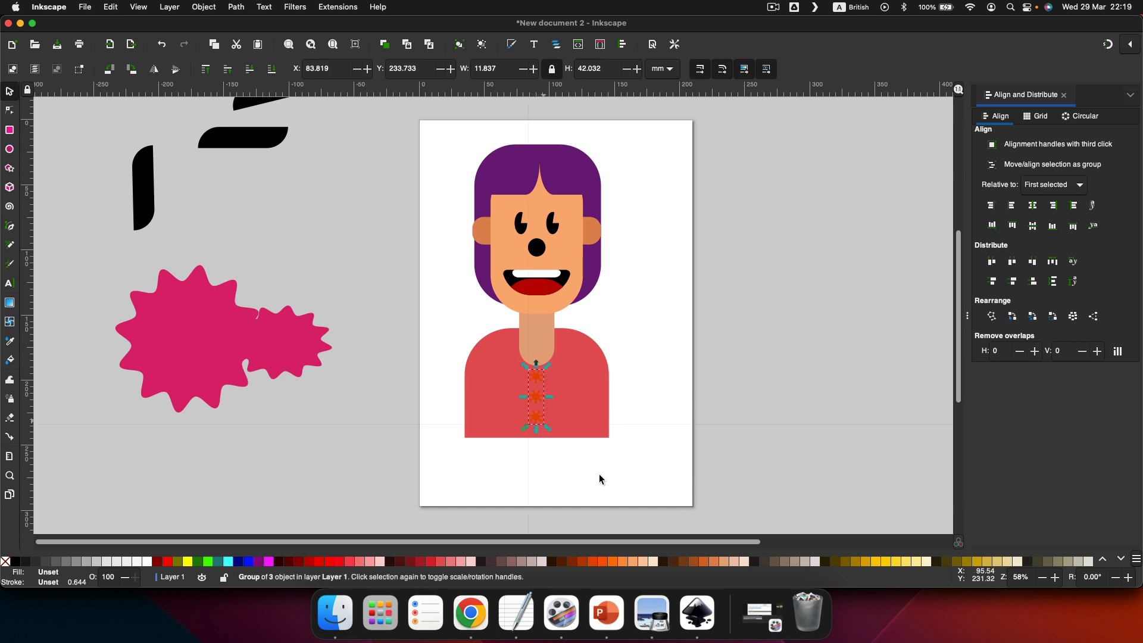
Fill the group of star buttons on the shirt with golden yellow.
{"action": "left_click", "coordinate": [892, 562]}
{"action": "left_click", "coordinate": [757, 375]}
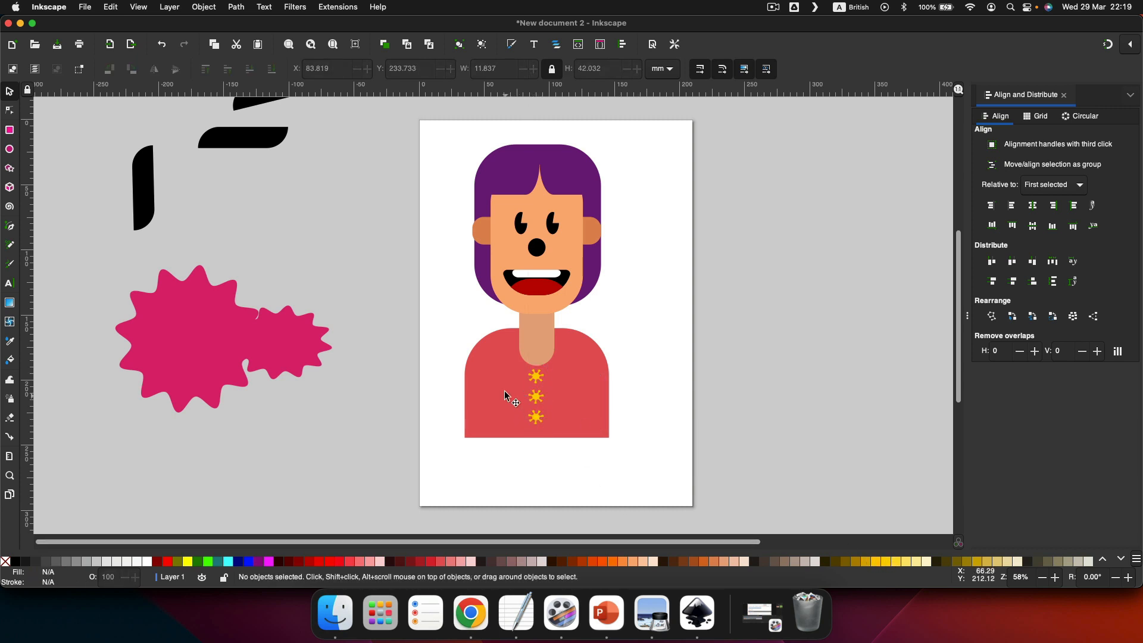
Centre the yellow star buttons horizontally on the shirt and nudge them slightly downward.
{"action": "left_click", "coordinate": [536, 395]}
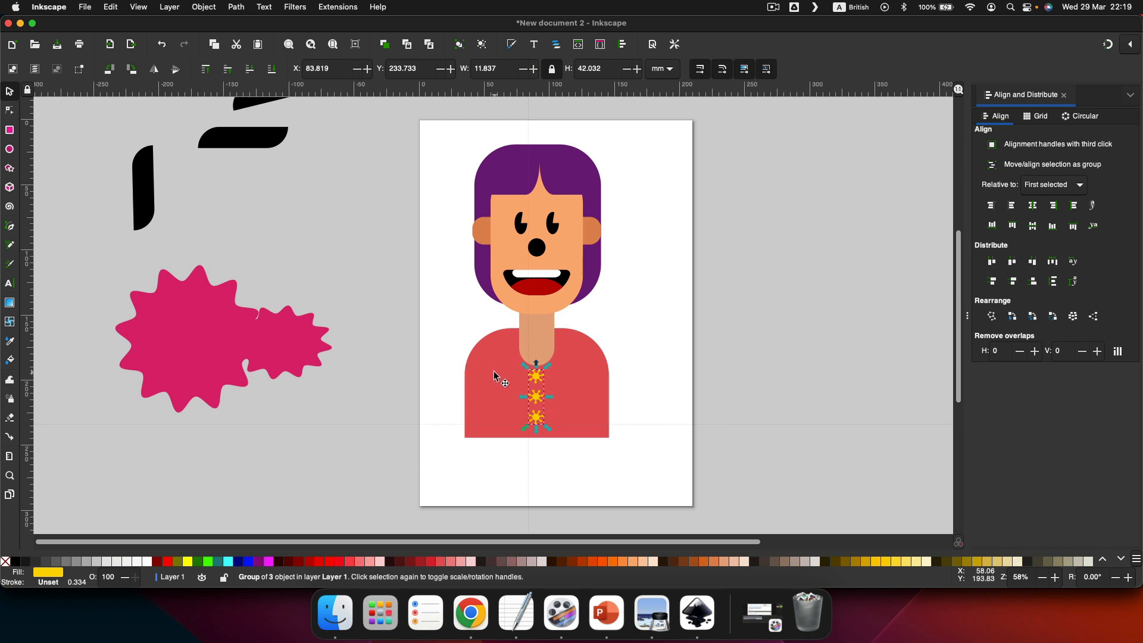
{"action": "left_click", "coordinate": [494, 371]}
{"action": "left_click", "coordinate": [541, 376]}
{"action": "left_click", "coordinate": [493, 379]}
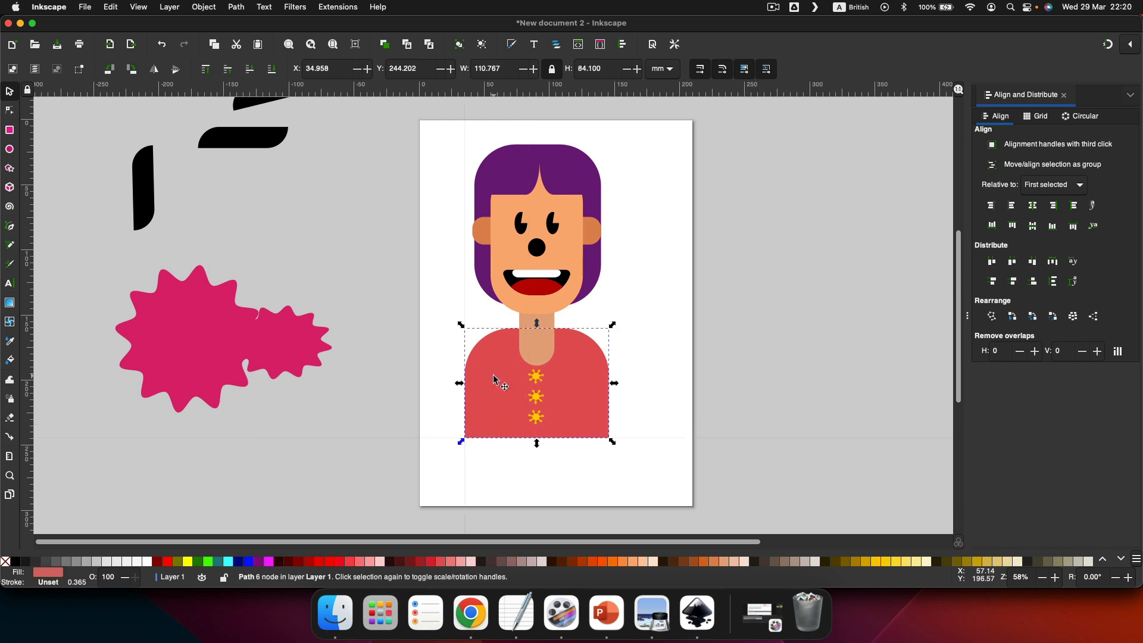
{"action": "left_click", "coordinate": [537, 383], "text": "shift"}
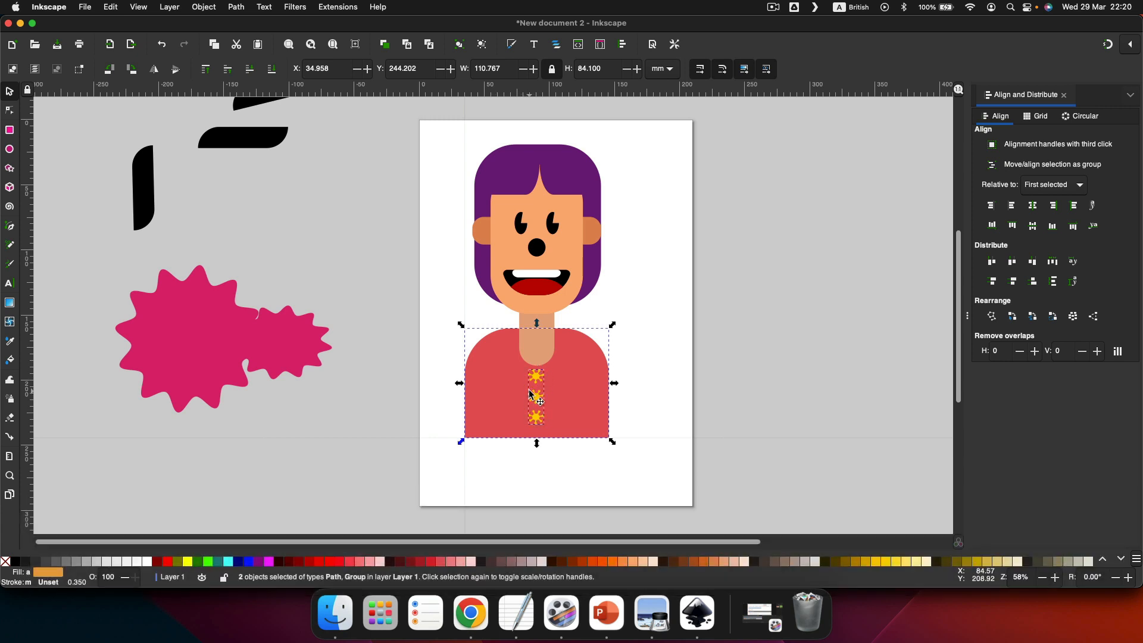
{"action": "left_click", "coordinate": [1036, 208]}
{"action": "key", "text": "Down"}
{"action": "key", "text": "Up"}
{"action": "left_click", "coordinate": [676, 393]}
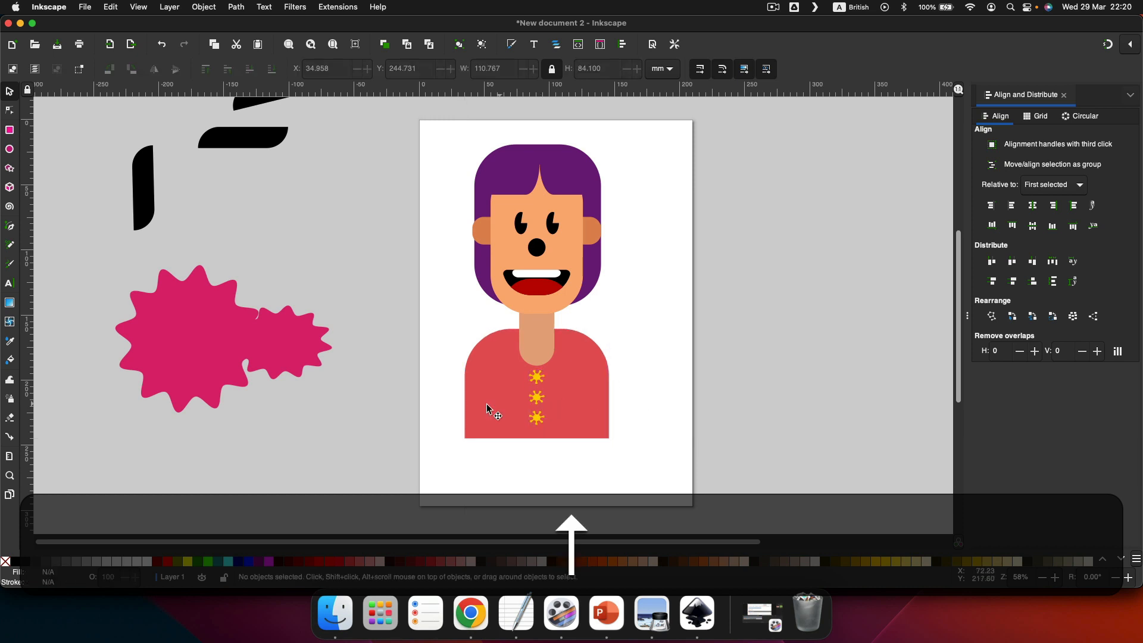
{"action": "left_click", "coordinate": [539, 398]}
{"action": "key", "text": "Down"}
{"action": "left_click", "coordinate": [734, 369]}
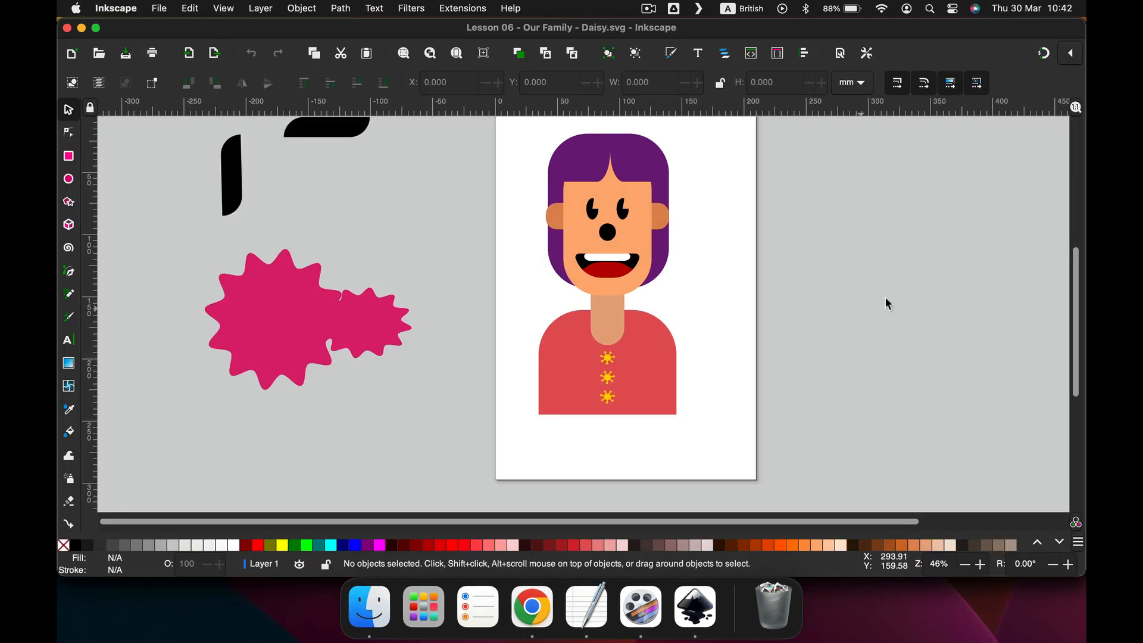
Group all parts of the purple-haired character, including the neck, shirt and star buttons.
{"action": "scroll", "coordinate": [891, 300], "scroll_direction": "left", "scroll_amount": 3}
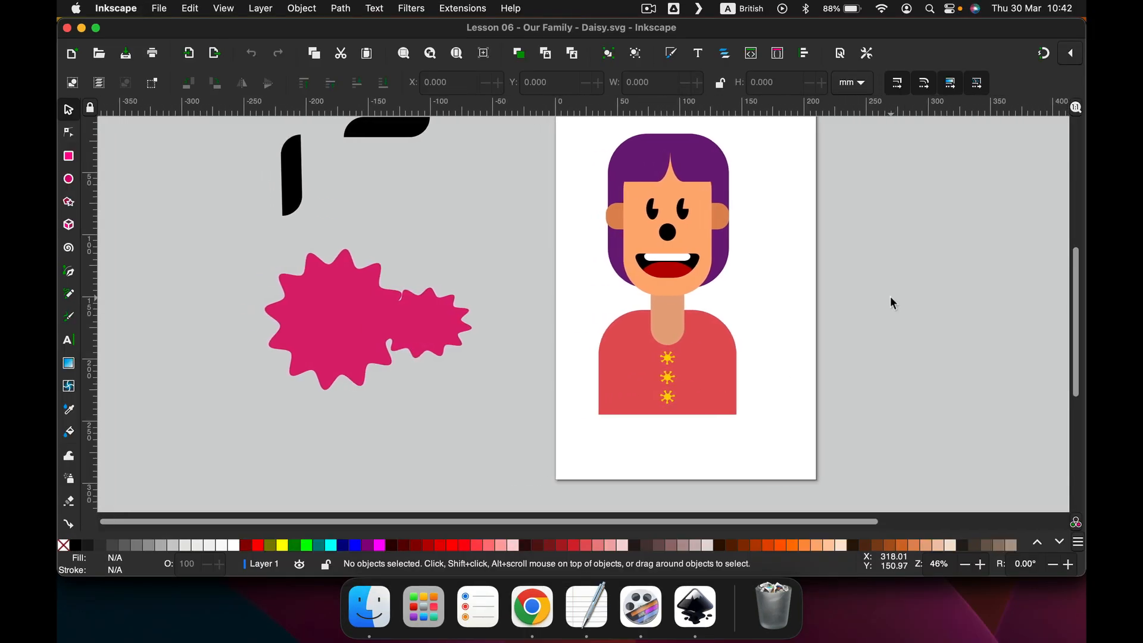
{"action": "scroll", "coordinate": [891, 301], "scroll_direction": "up", "scroll_amount": 1}
{"action": "left_click_drag", "start_coordinate": [569, 140], "coordinate": [792, 468]}
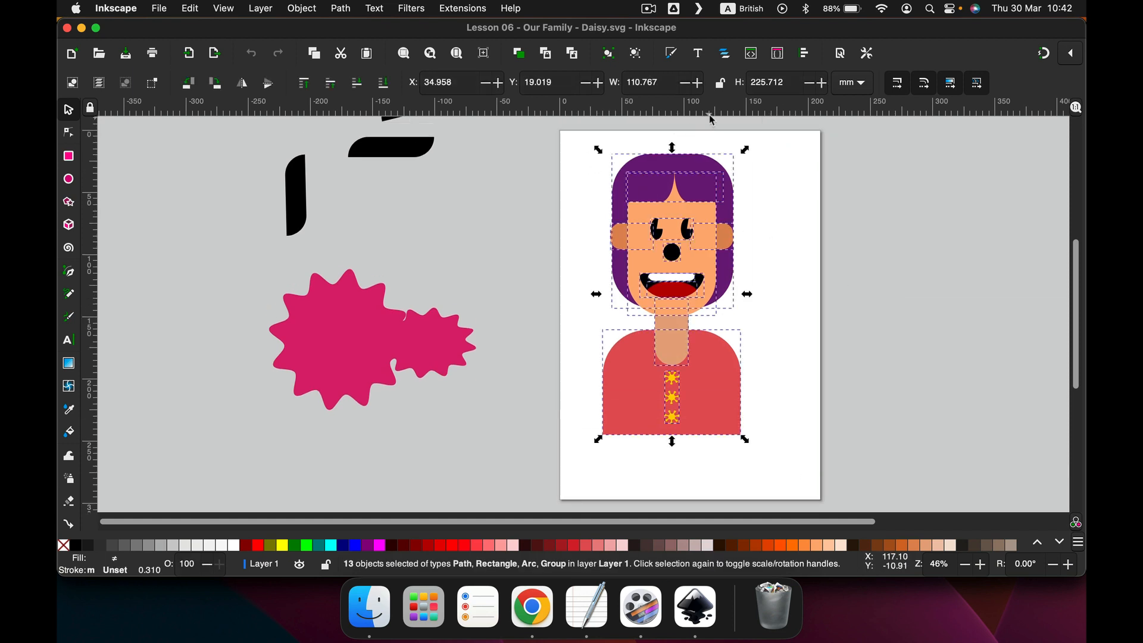
{"action": "right_click", "coordinate": [669, 212]}
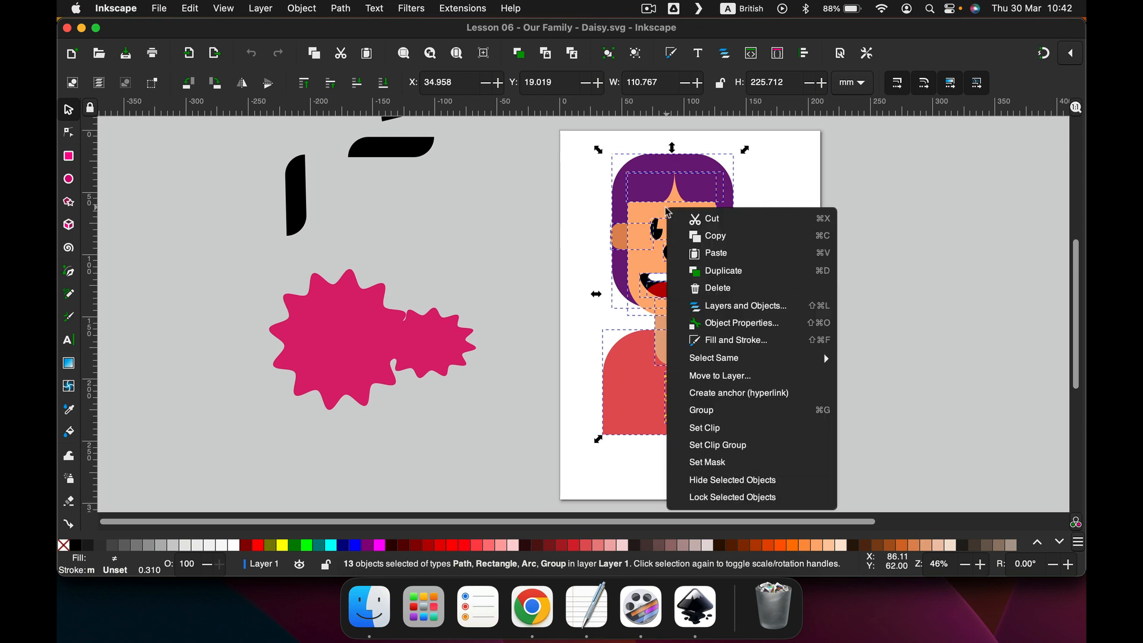
{"action": "left_click", "coordinate": [705, 411]}
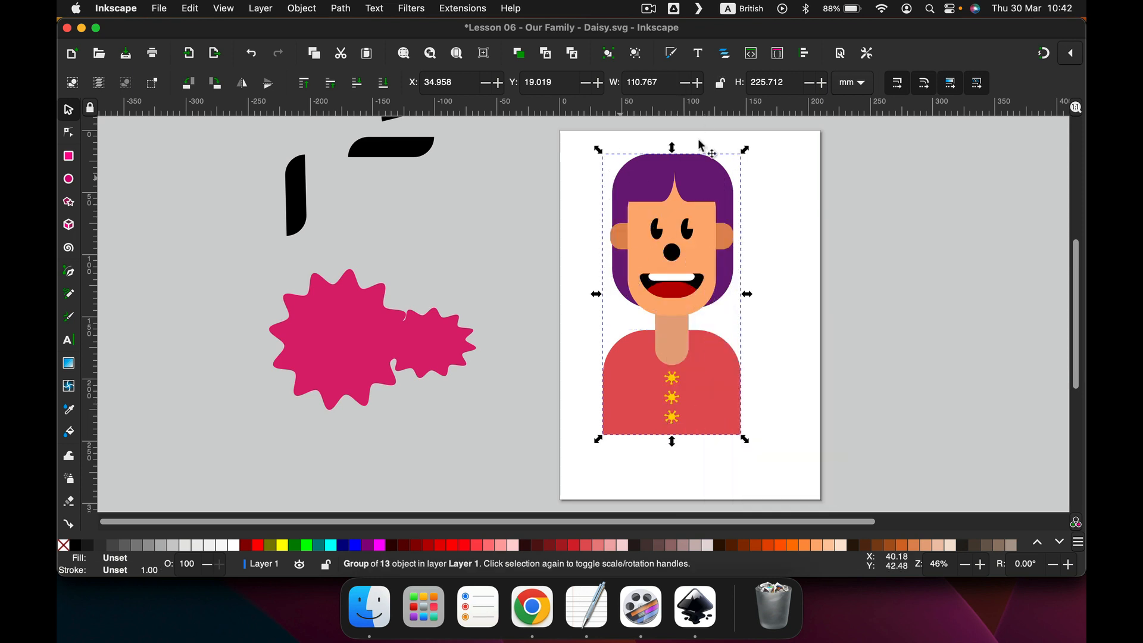
Centre the character group horizontally and vertically relative to the page.
{"action": "left_click", "coordinate": [808, 54]}
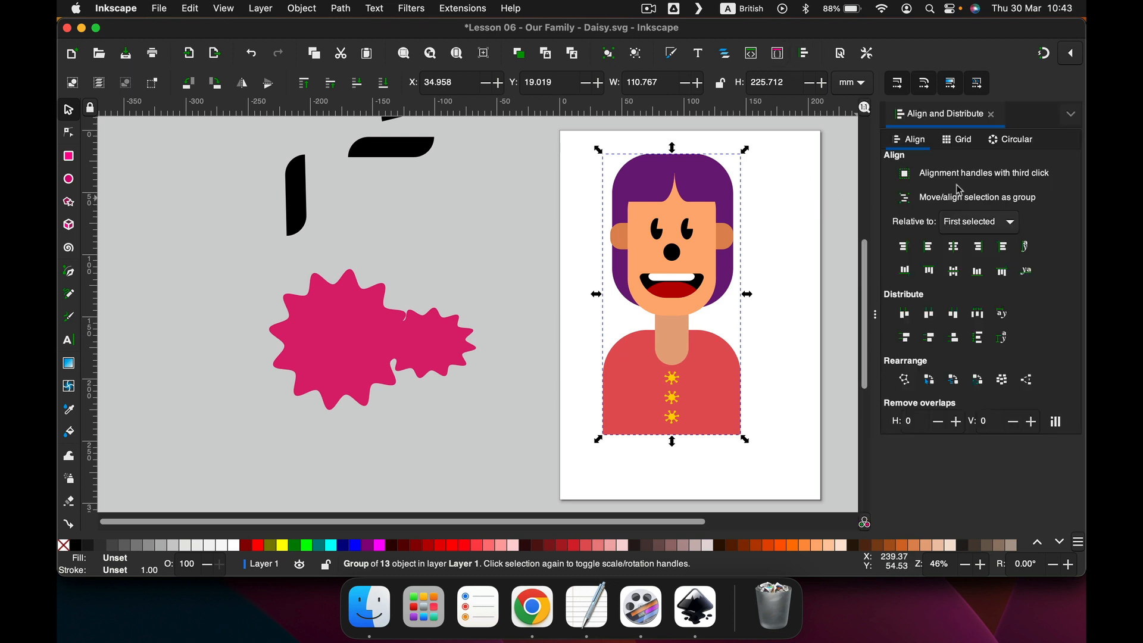
{"action": "left_click", "coordinate": [976, 224]}
{"action": "left_click", "coordinate": [955, 273]}
{"action": "left_click", "coordinate": [954, 248]}
{"action": "left_click", "coordinate": [954, 273]}
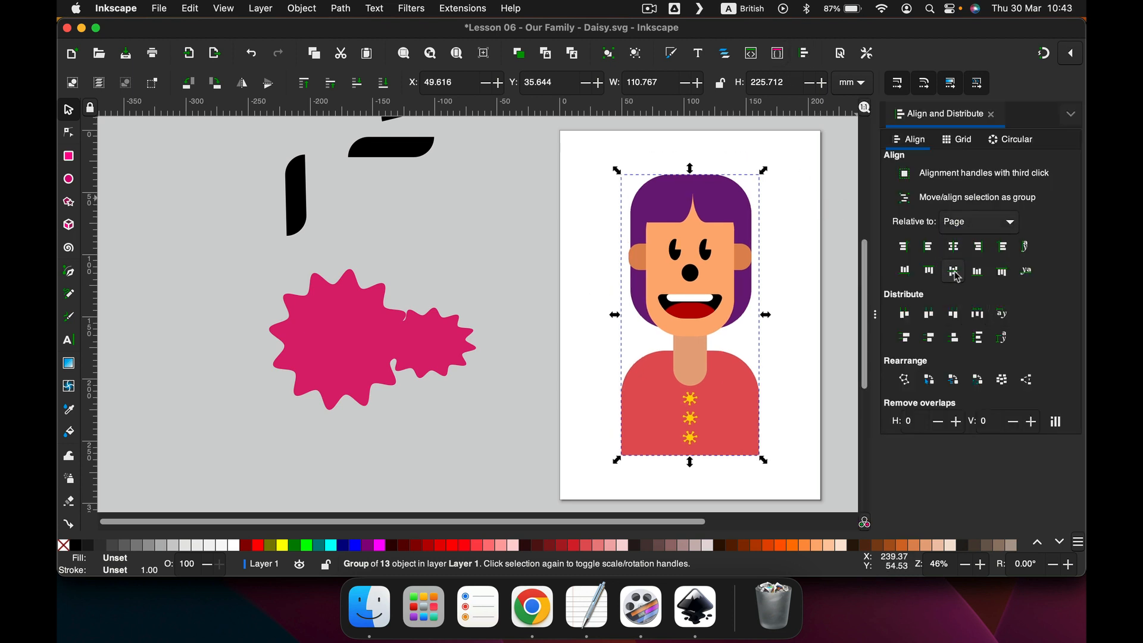
{"action": "left_click", "coordinate": [799, 288]}
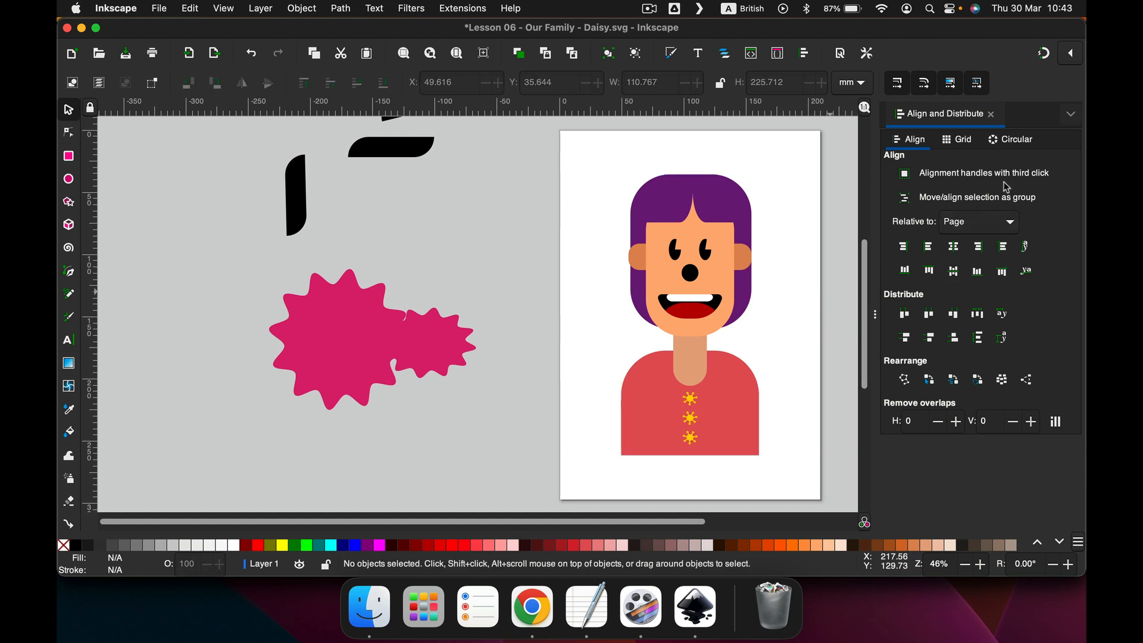
{"action": "left_click", "coordinate": [992, 115]}
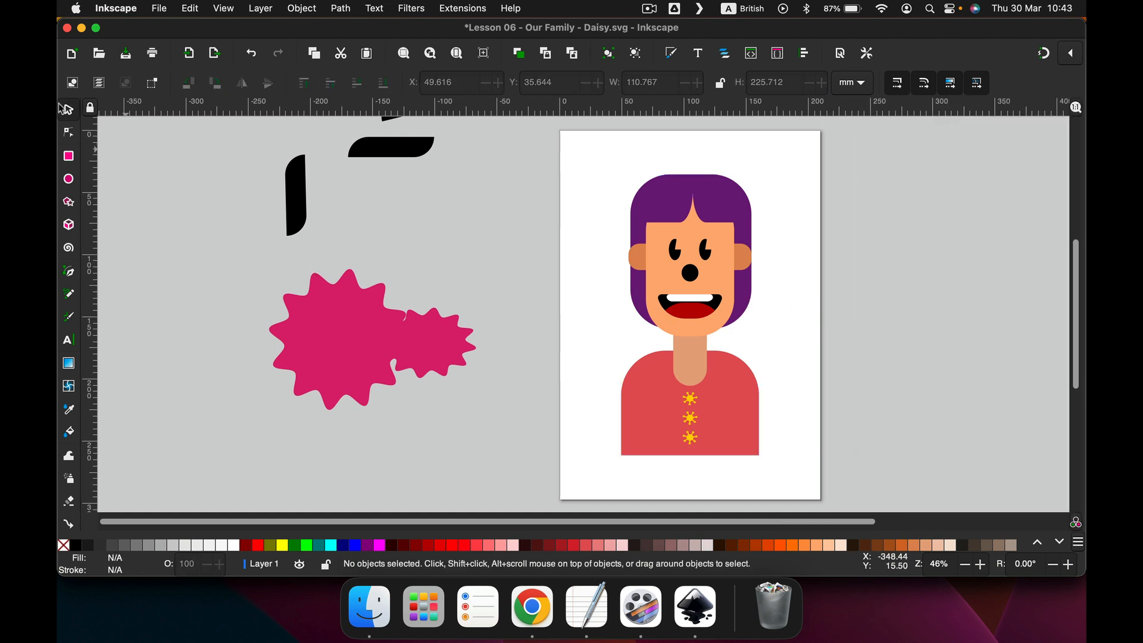
Add a text frame below the character's shirt containing the name "Daisy".
{"action": "left_click", "coordinate": [69, 340]}
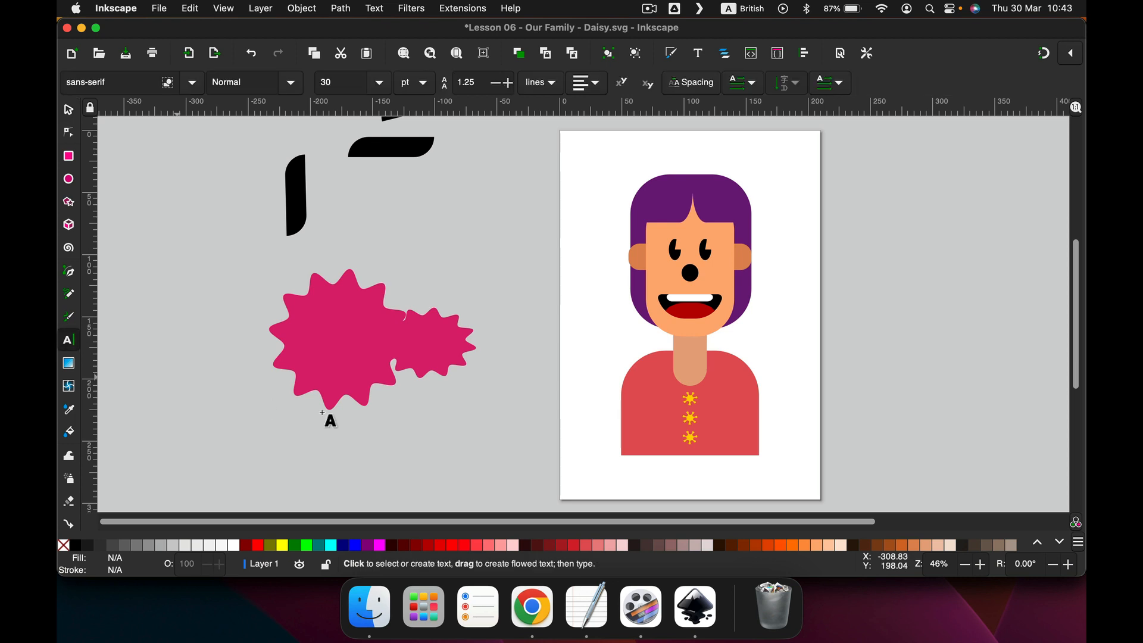
{"action": "left_click_drag", "start_coordinate": [630, 461], "coordinate": [764, 486]}
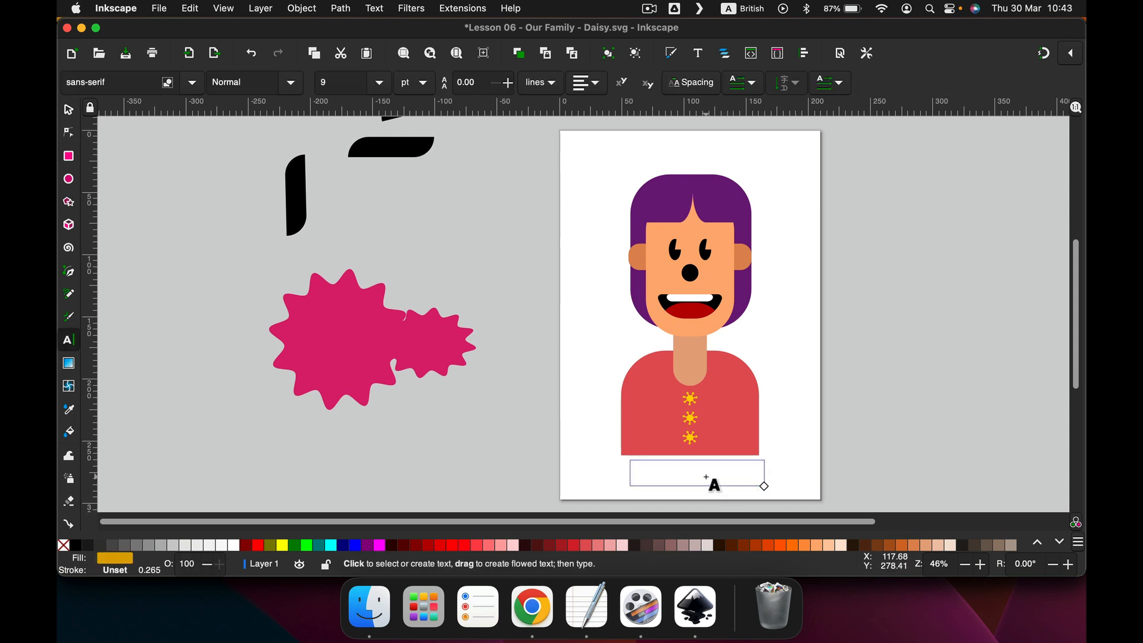
{"action": "type", "text": "Da"}
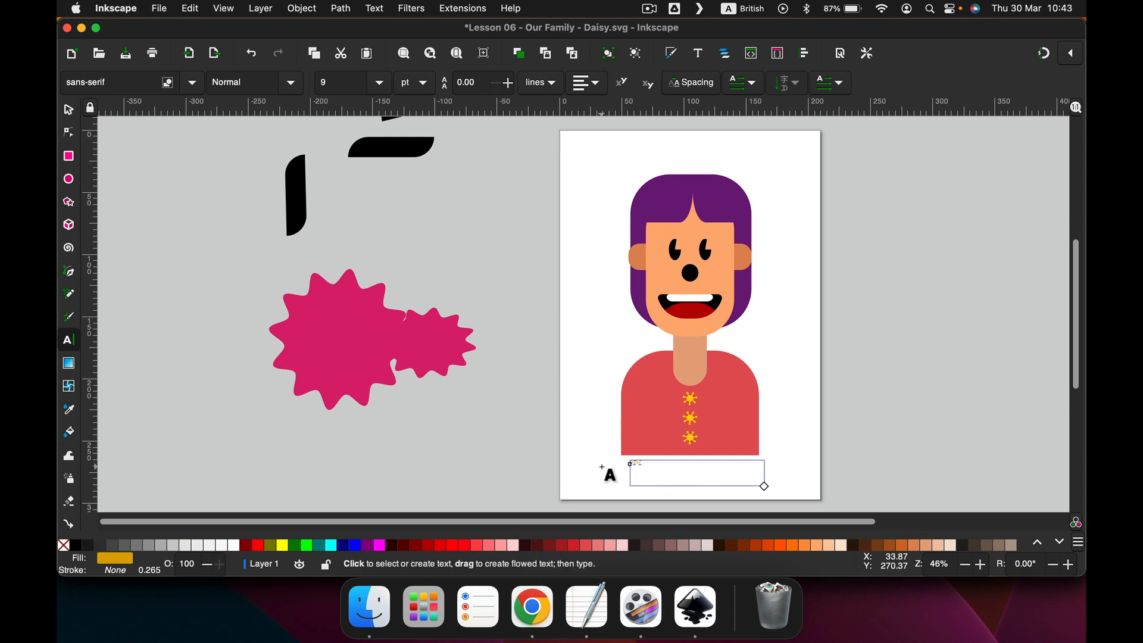
Enlarge the "Daisy" text to about 68 × 24 mm with its proportions locked.
{"action": "left_click", "coordinate": [68, 109]}
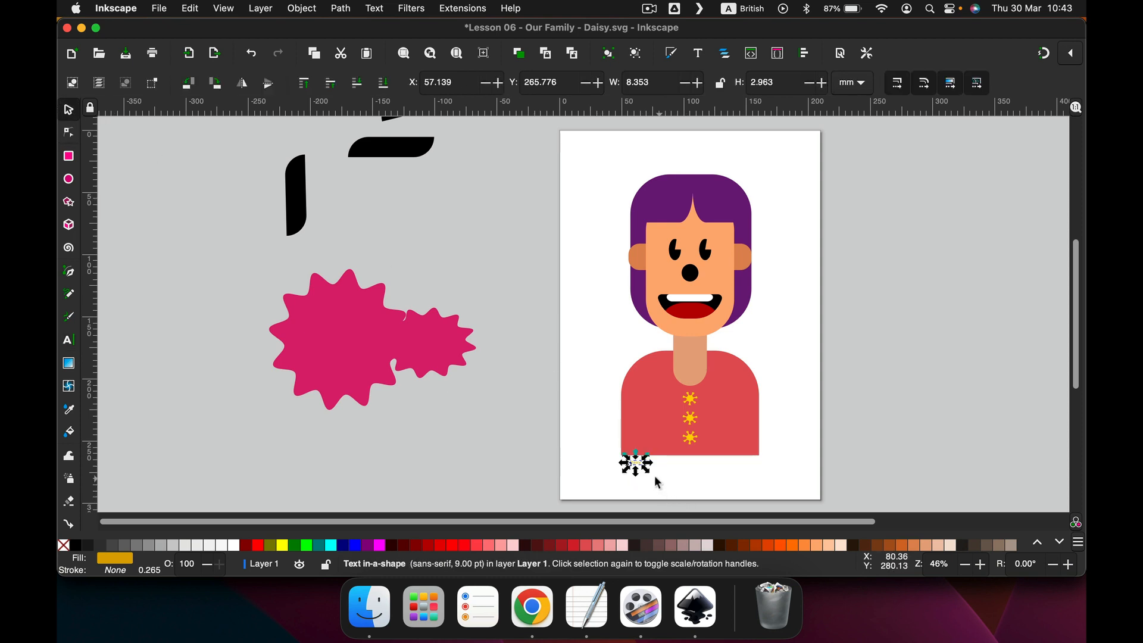
{"action": "left_click_drag", "start_coordinate": [648, 471], "coordinate": [782, 493]}
{"action": "key", "text": "super+z"}
{"action": "left_click", "coordinate": [721, 85]}
{"action": "left_click_drag", "start_coordinate": [648, 472], "coordinate": [833, 500]}
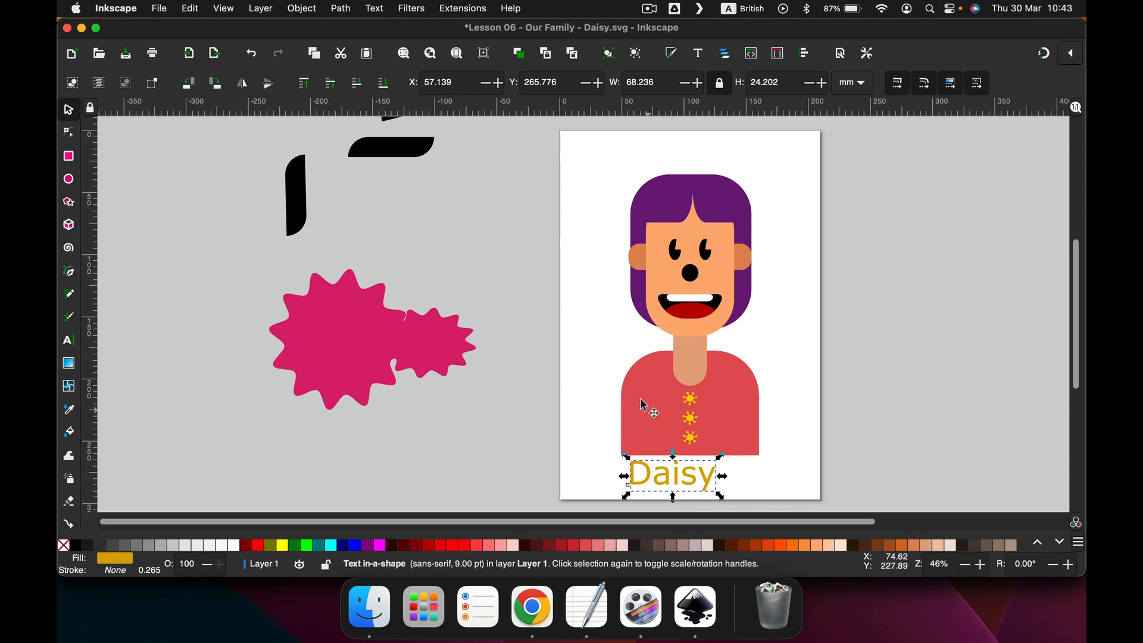
Centre the "Daisy" text horizontally on the page beneath the character.
{"action": "left_click_drag", "start_coordinate": [590, 177], "coordinate": [758, 407]}
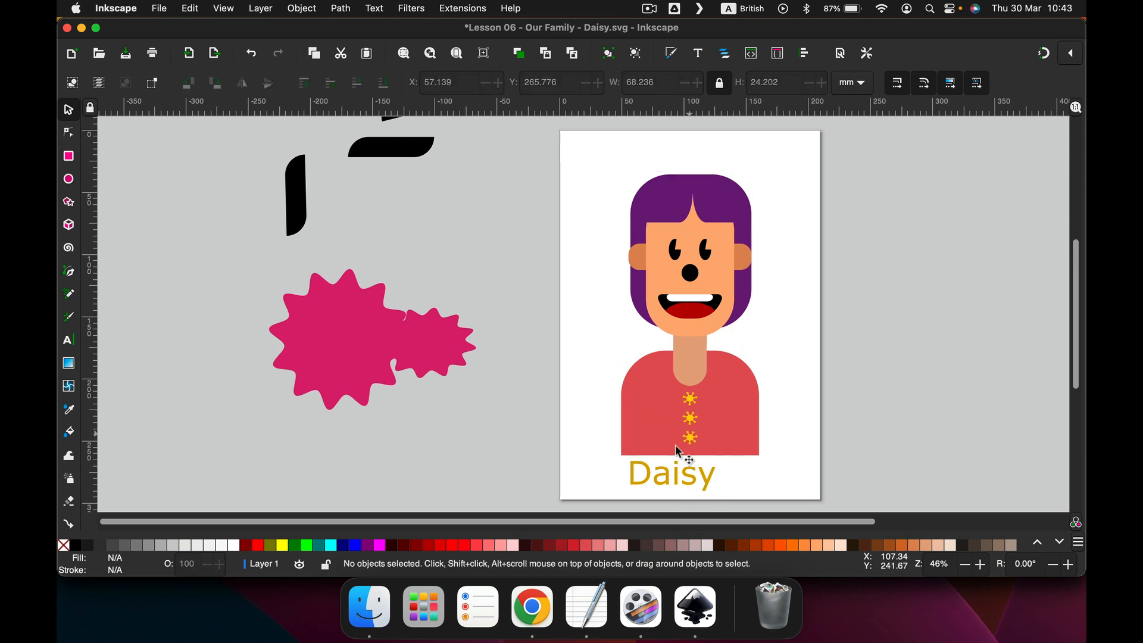
{"action": "left_click", "coordinate": [673, 474]}
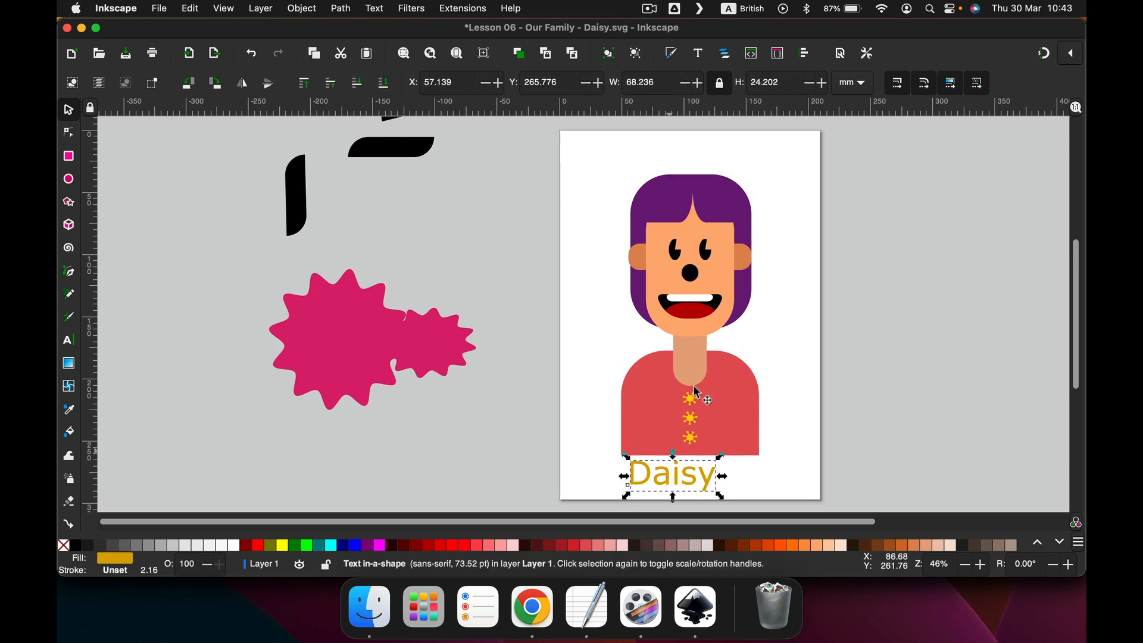
{"action": "left_click", "coordinate": [803, 55]}
{"action": "left_click", "coordinate": [959, 247]}
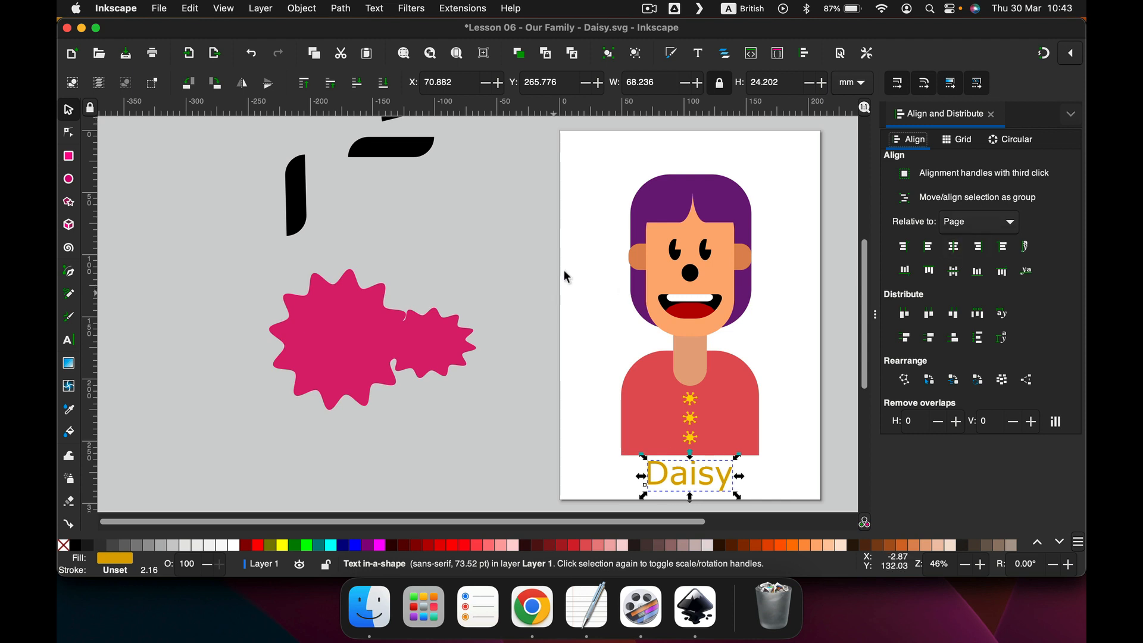
Try to centre the character and the "Daisy" text vertically on the page.
{"action": "left_click_drag", "start_coordinate": [589, 124], "coordinate": [796, 509]}
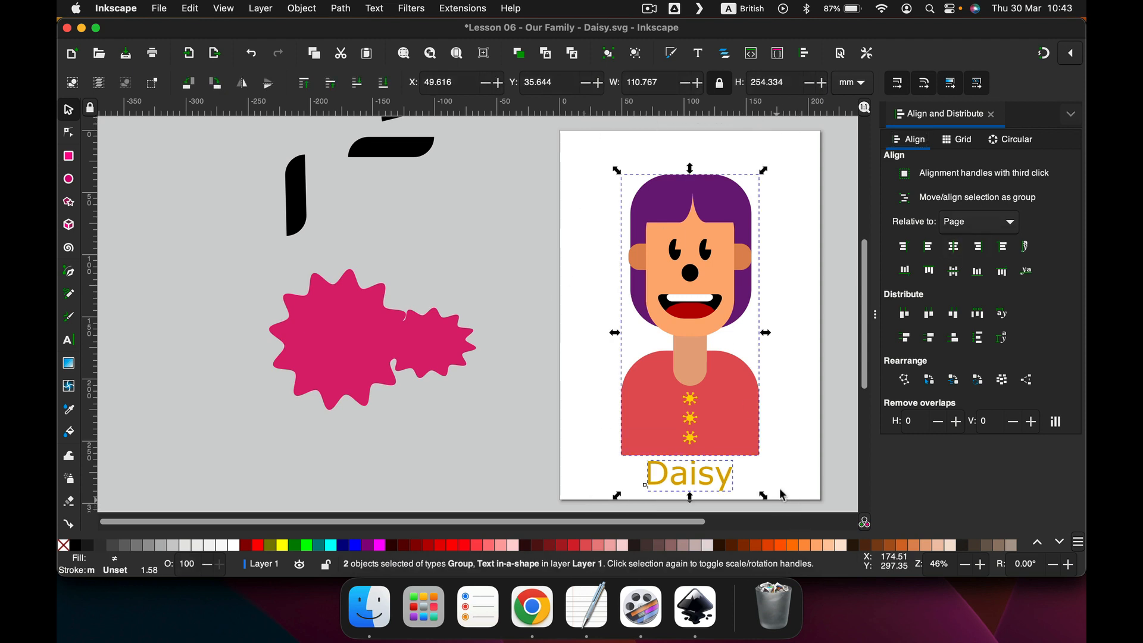
{"action": "left_click", "coordinate": [952, 272]}
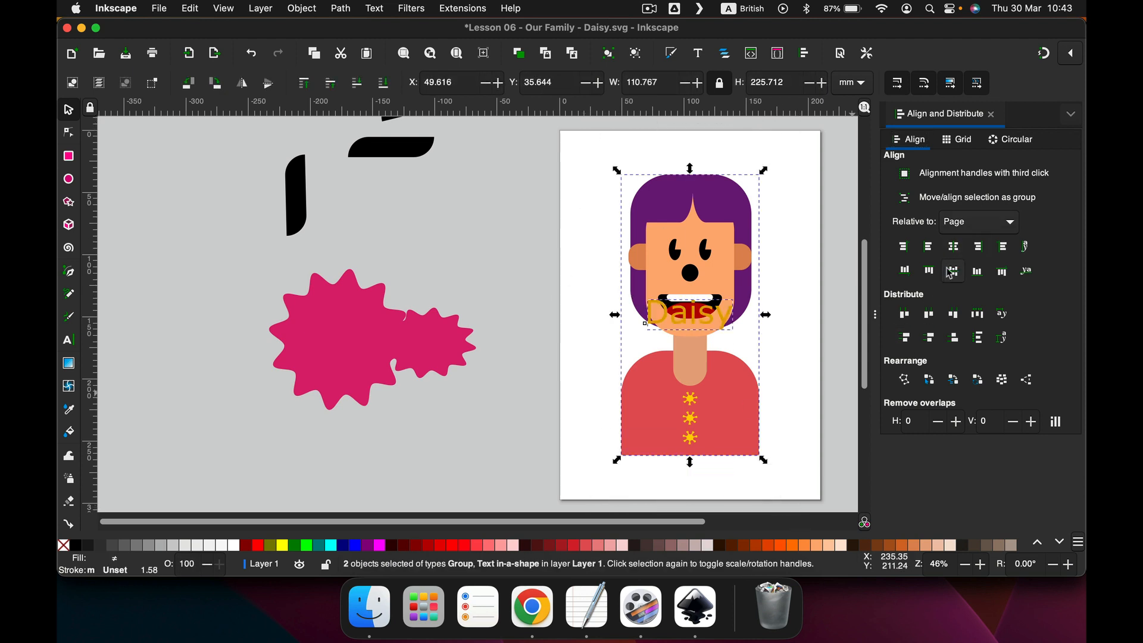
{"action": "key", "text": "super+z"}
Group the character with the "Daisy" text and centre the group vertically on the page.
{"action": "right_click", "coordinate": [715, 350]}
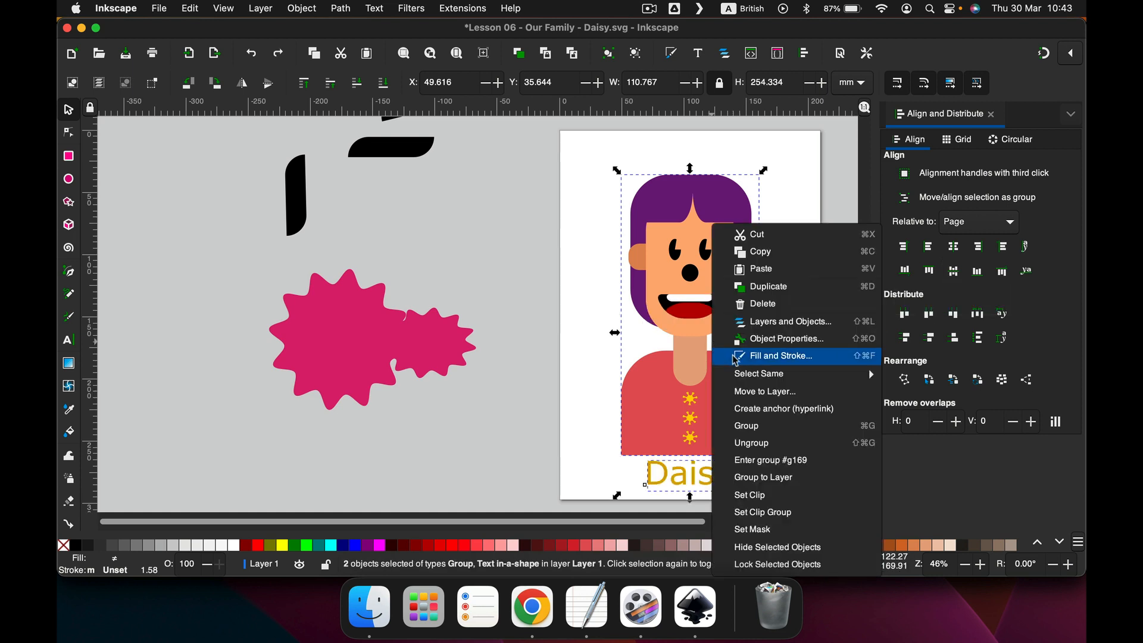
{"action": "left_click", "coordinate": [728, 432]}
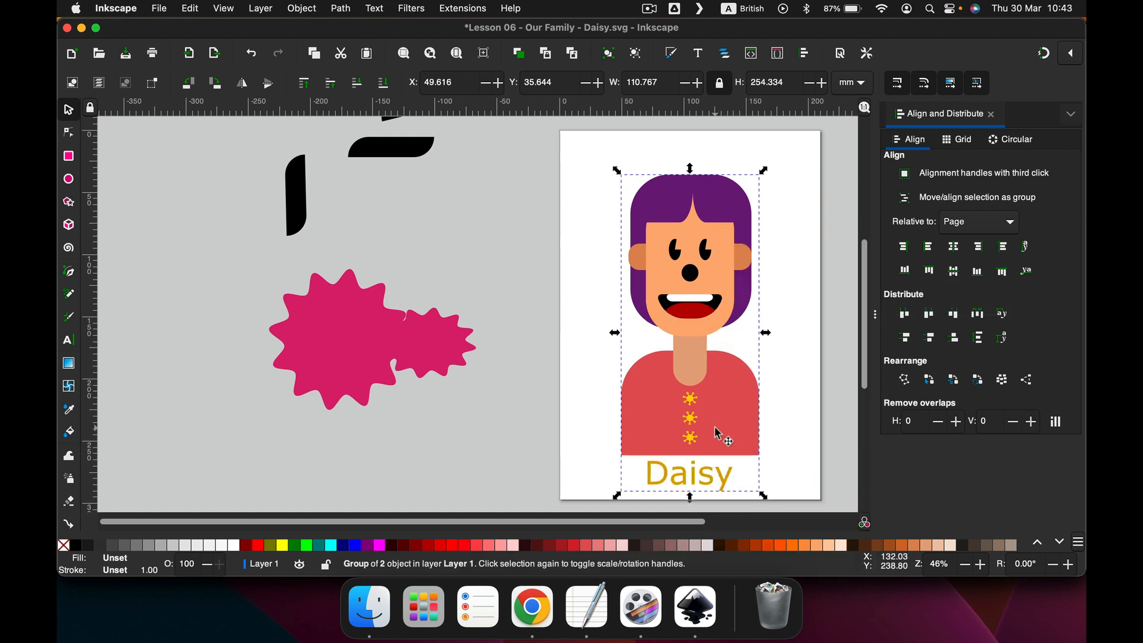
{"action": "left_click", "coordinate": [953, 272]}
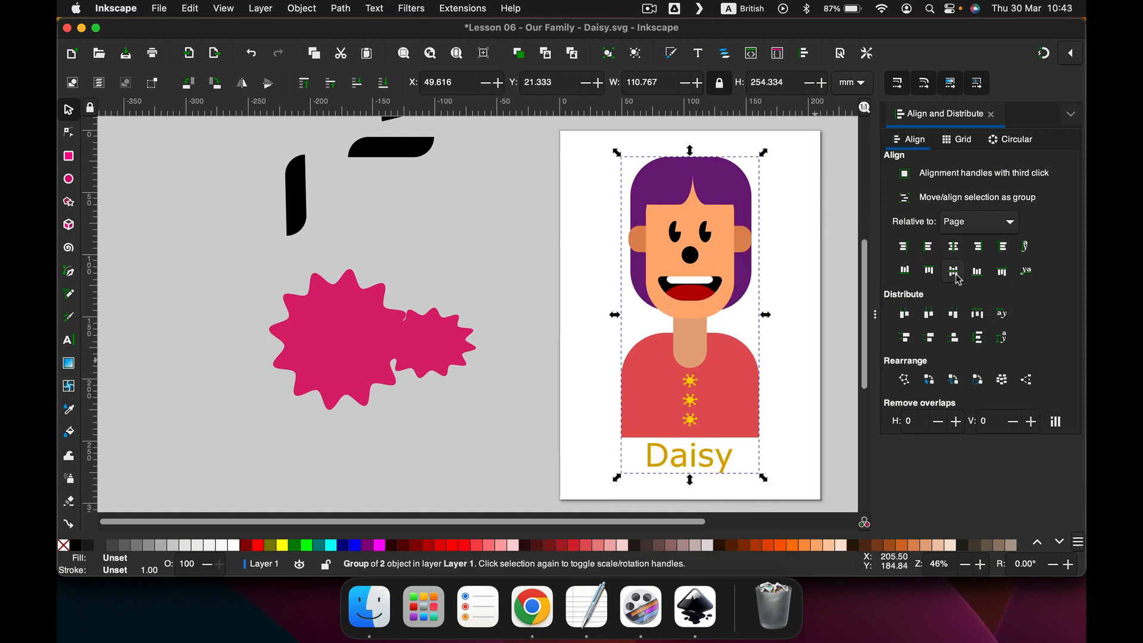
{"action": "left_click", "coordinate": [788, 293]}
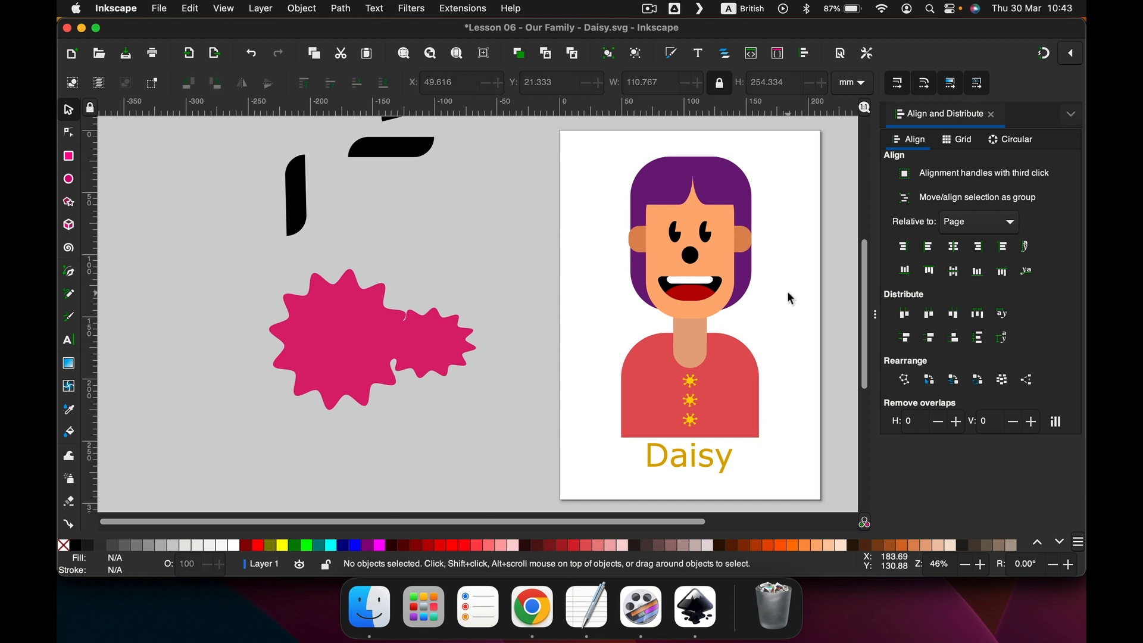
{"action": "left_click", "coordinate": [992, 114]}
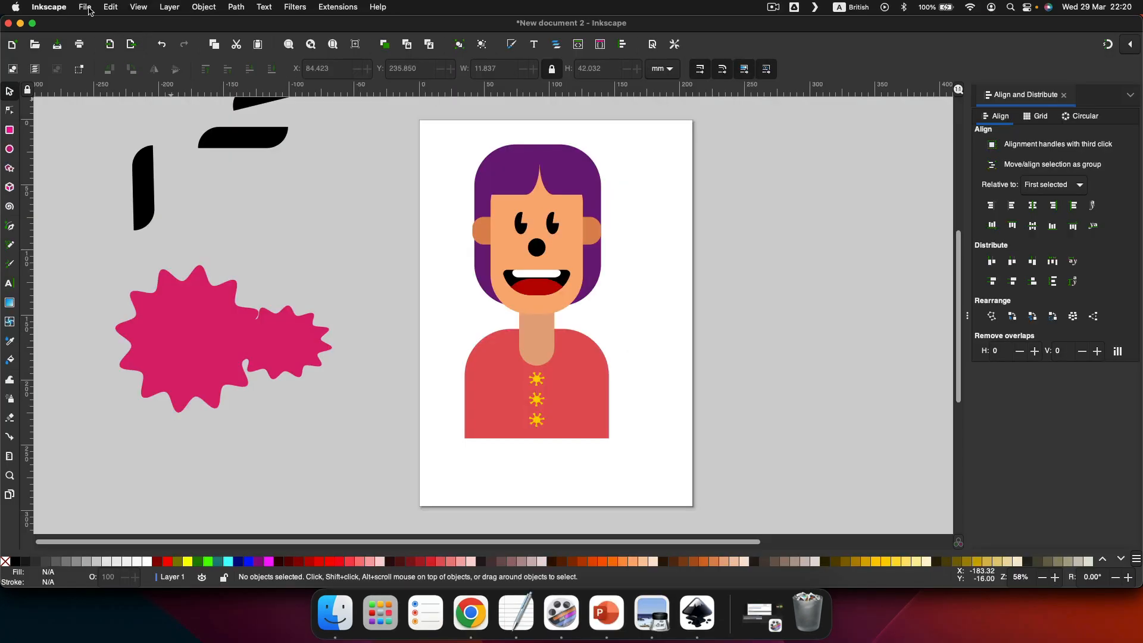
Save the drawing to the Desktop as "Lesson 06 - Our Family - Daisy.svg".
{"action": "left_click", "coordinate": [84, 6]}
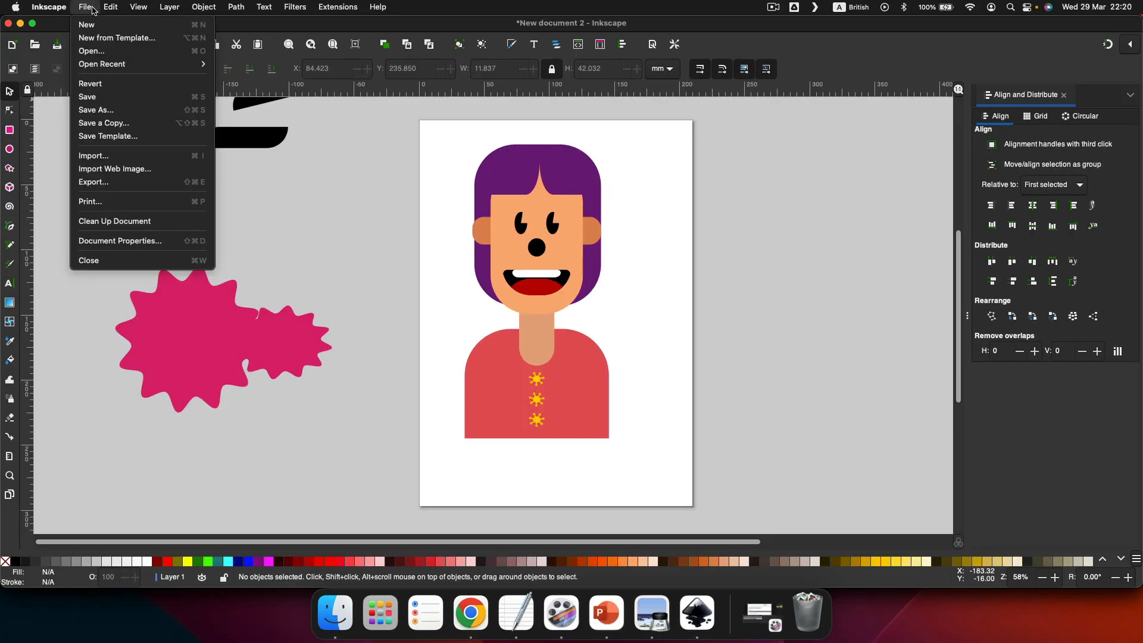
{"action": "left_click", "coordinate": [99, 111]}
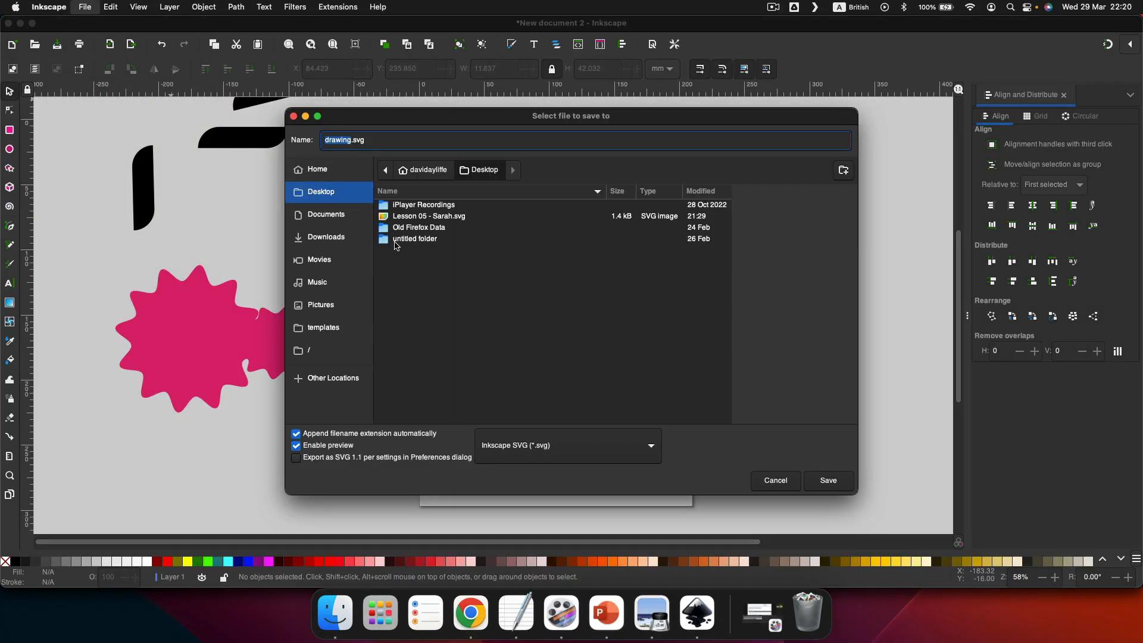
{"action": "key", "text": "BackSpace"}
{"action": "type", "text": "Lesson "}
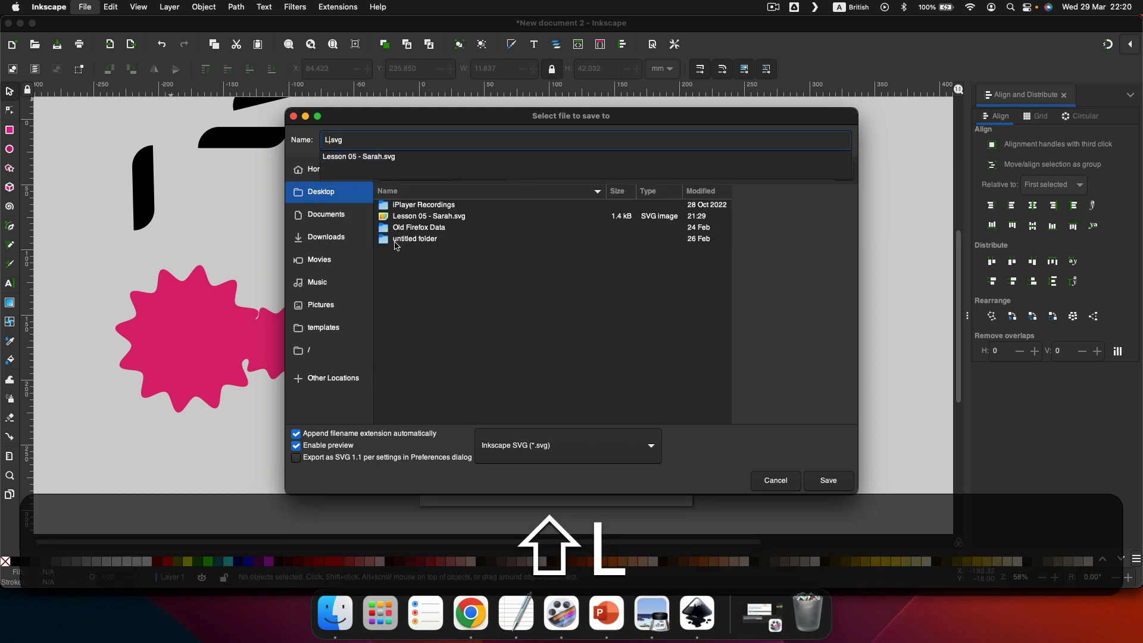
{"action": "type", "text": "06 - "}
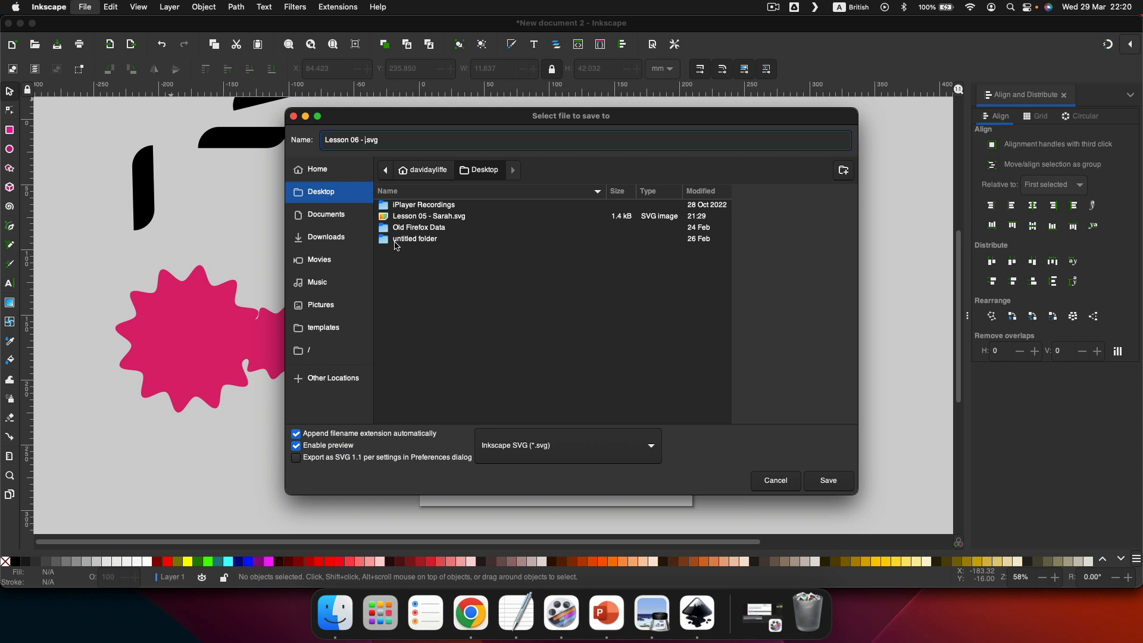
{"action": "type", "text": "Our Famil"}
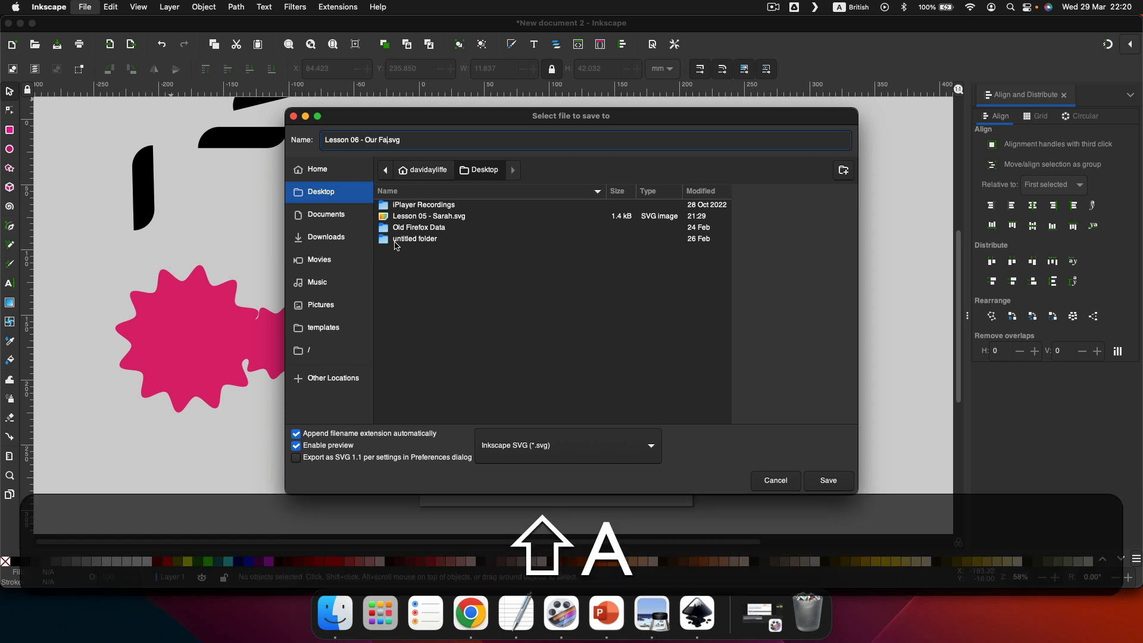
{"action": "type", "text": "y - Sarah"}
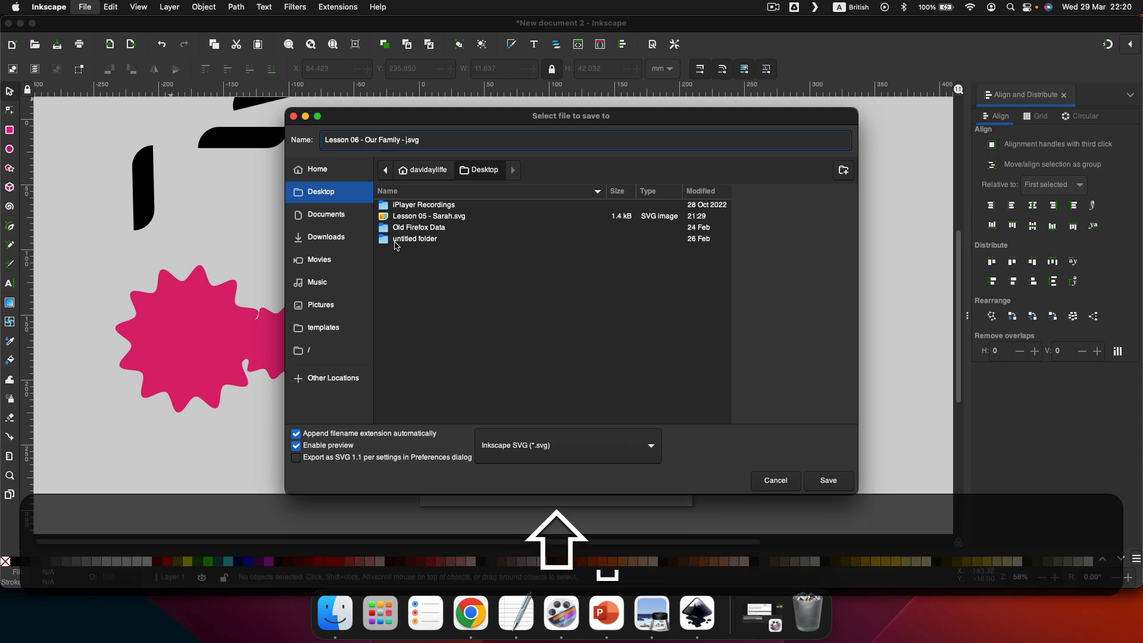
{"action": "key", "text": "BackSpace"}
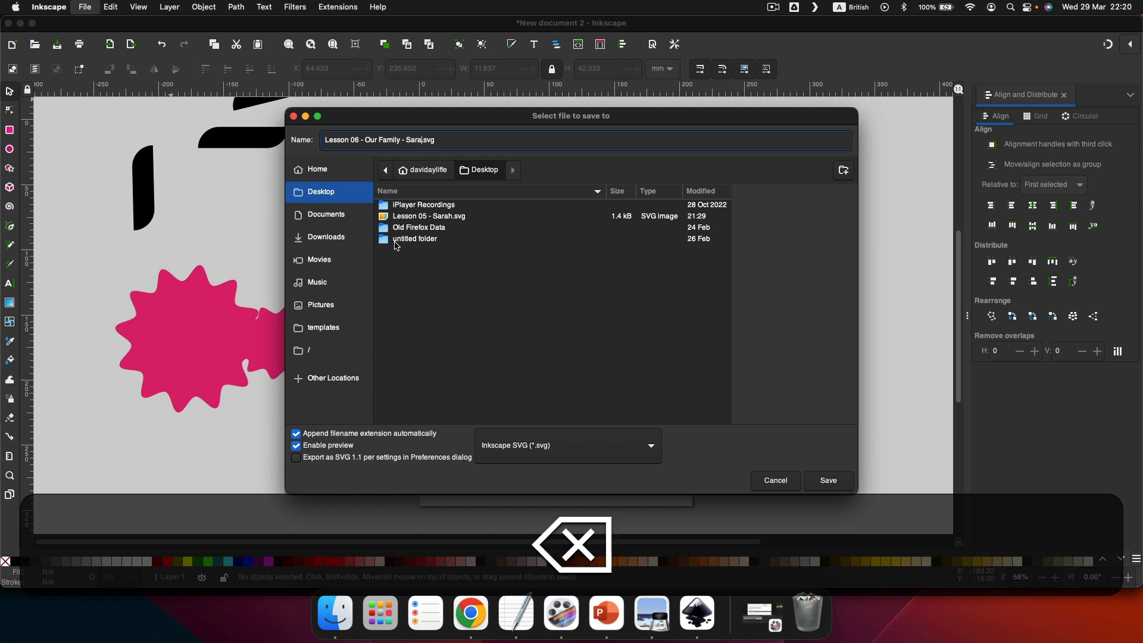
{"action": "key", "text": "BackSpace"}
{"action": "type", "text": "Daisy"}
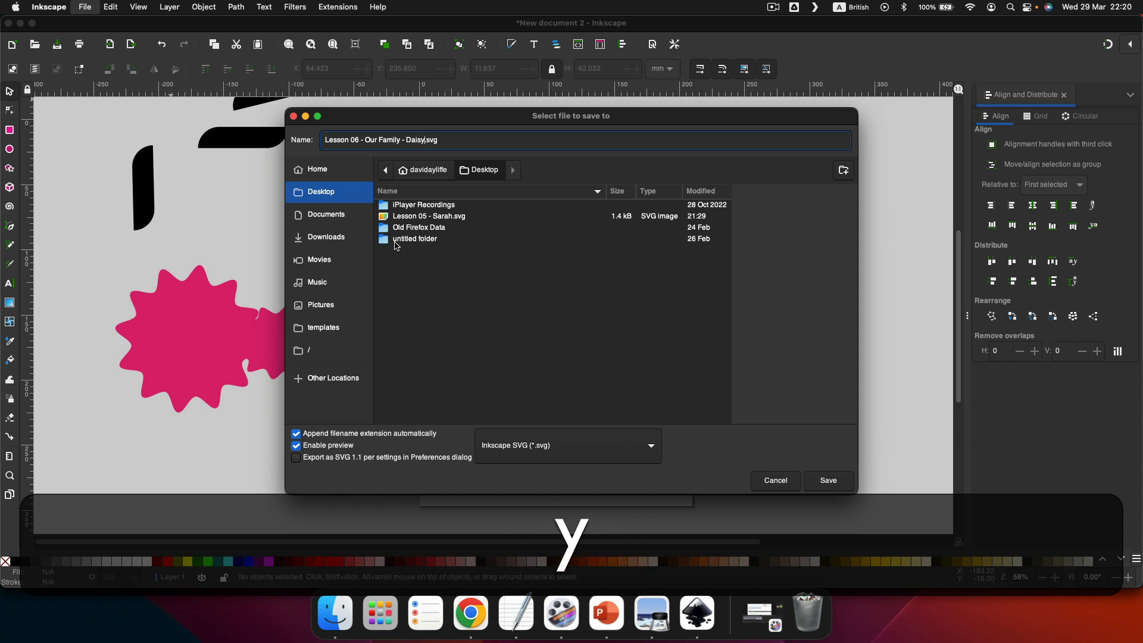
{"action": "left_click", "coordinate": [827, 484]}
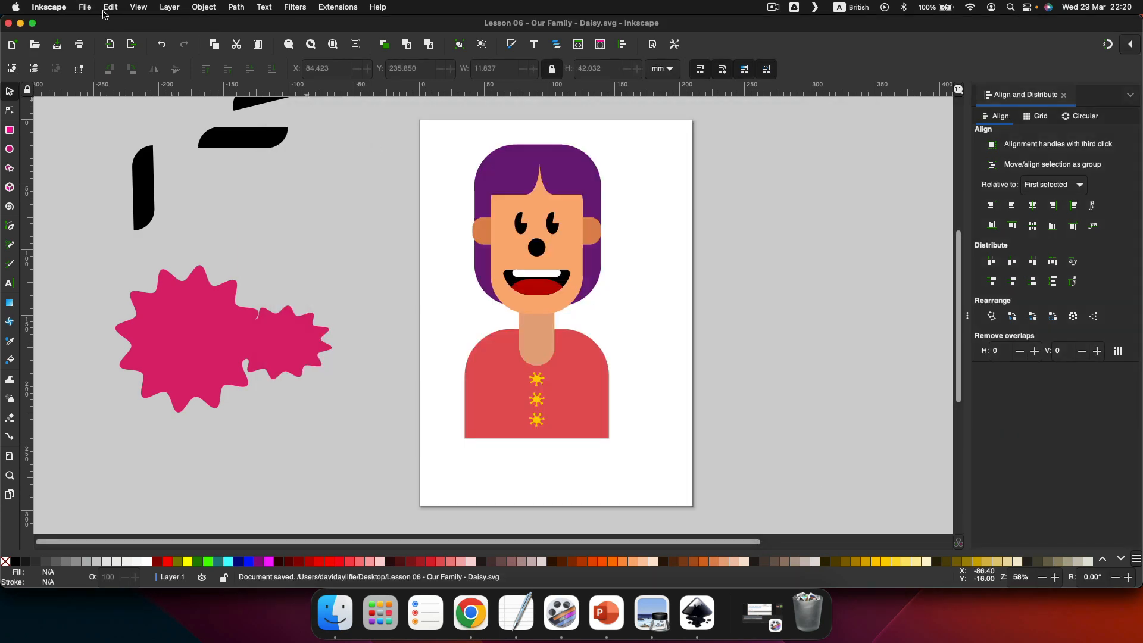
Save the drawing again in Portable Document Format (*.pdf) under the same name.
{"action": "left_click", "coordinate": [84, 7]}
{"action": "left_click", "coordinate": [106, 110]}
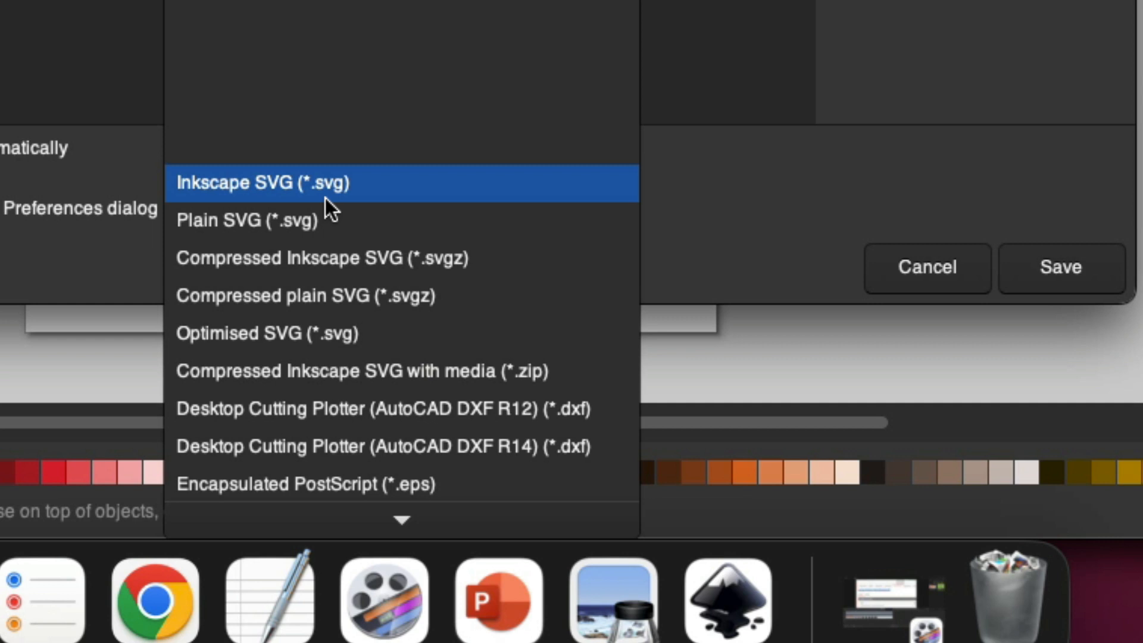
{"action": "scroll", "coordinate": [345, 323], "scroll_direction": "down", "scroll_amount": 5}
{"action": "left_click", "coordinate": [351, 333]}
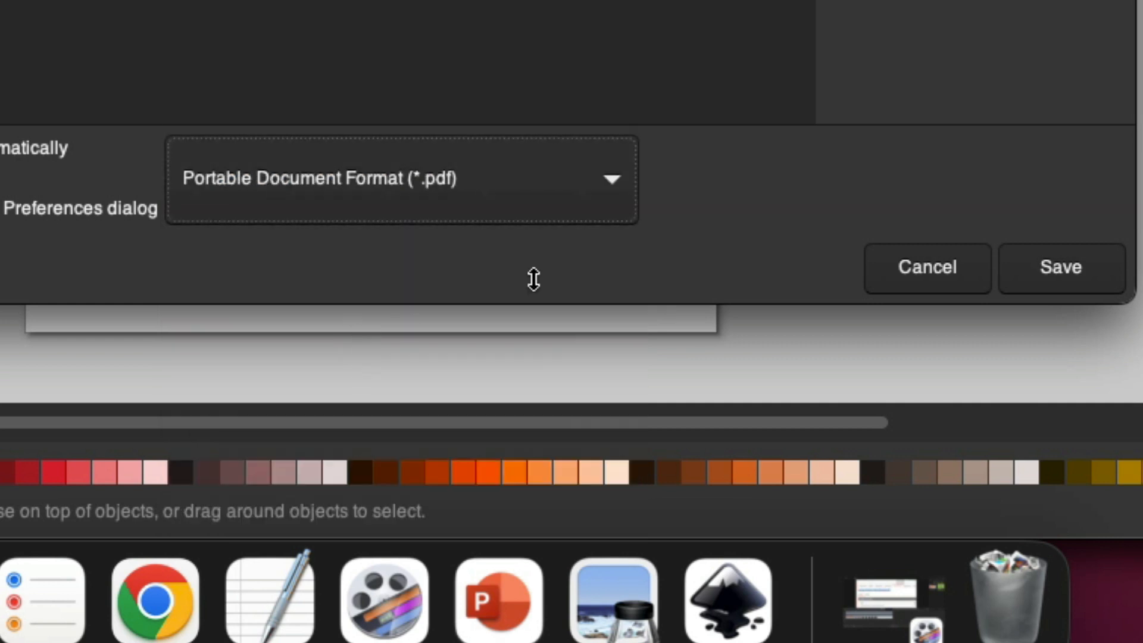
{"action": "left_click", "coordinate": [1066, 279]}
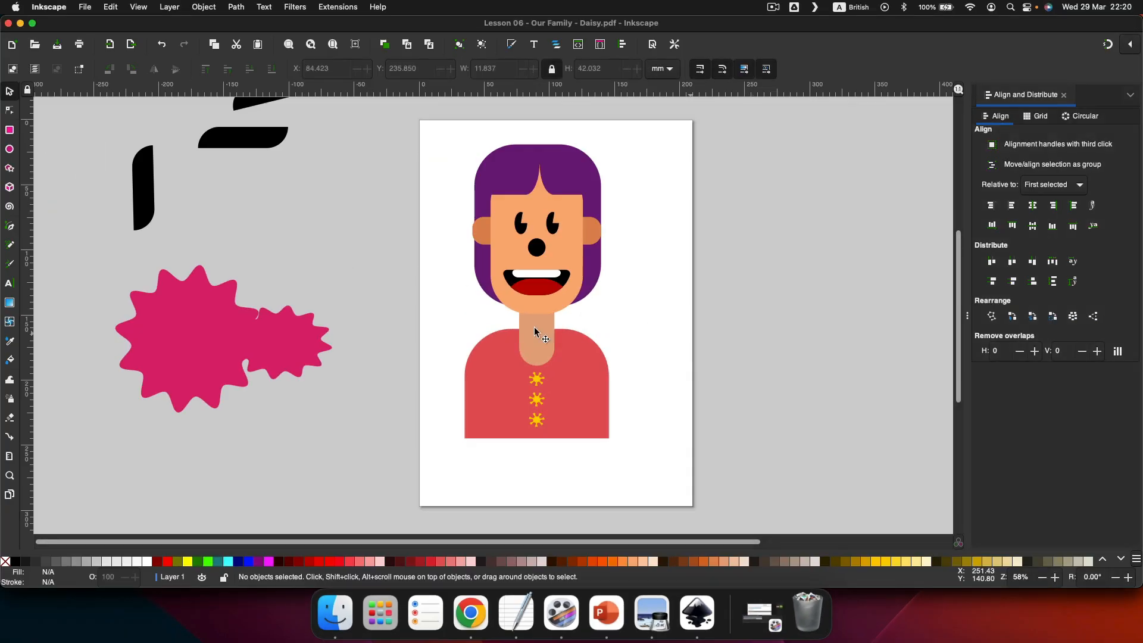
Swap the character's purple hair for the hat, moving both hair pieces off the page and placing the hat on the head.
{"action": "scroll", "coordinate": [231, 220], "scroll_direction": "up", "scroll_amount": 3}
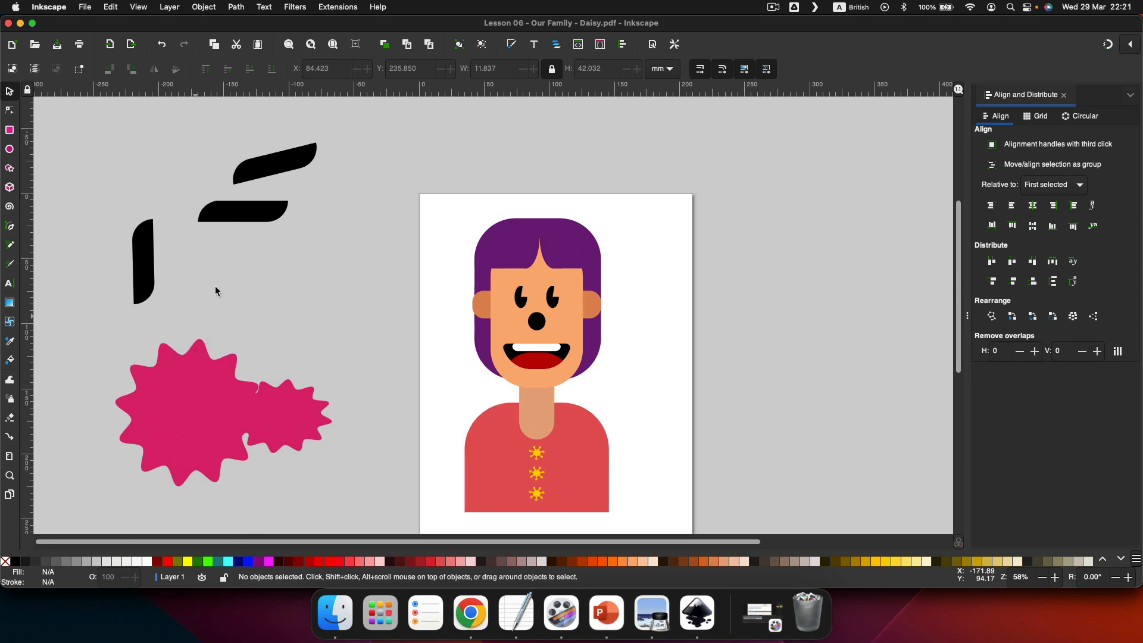
{"action": "scroll", "coordinate": [510, 233], "scroll_direction": "right", "scroll_amount": 10}
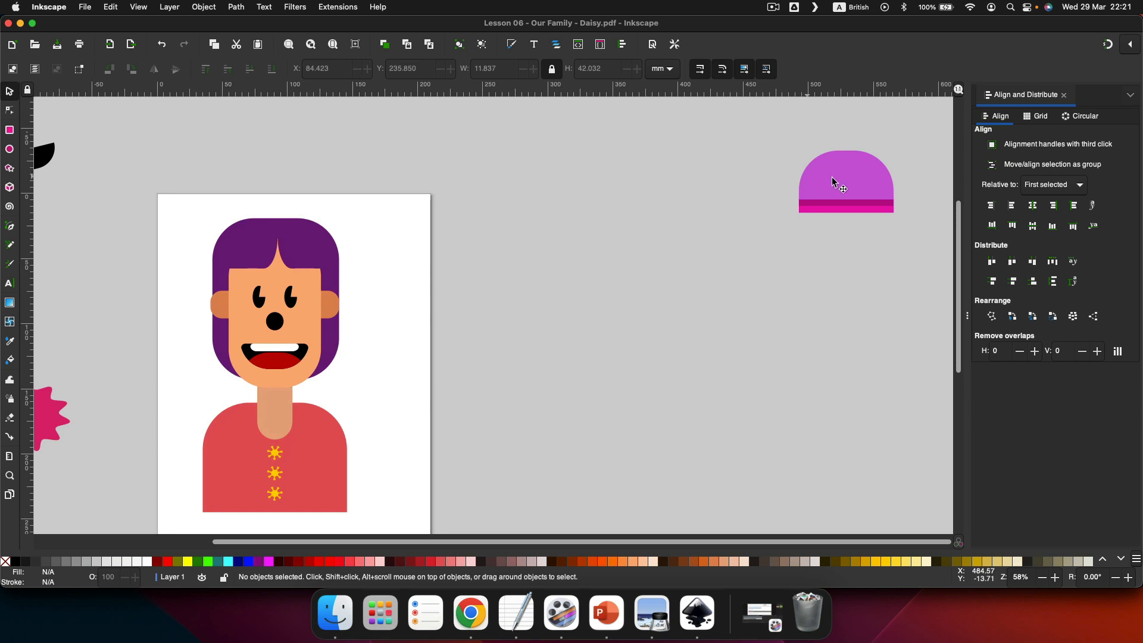
{"action": "left_click_drag", "start_coordinate": [831, 176], "coordinate": [126, 158]}
{"action": "scroll", "coordinate": [126, 158], "scroll_direction": "left", "scroll_amount": 11}
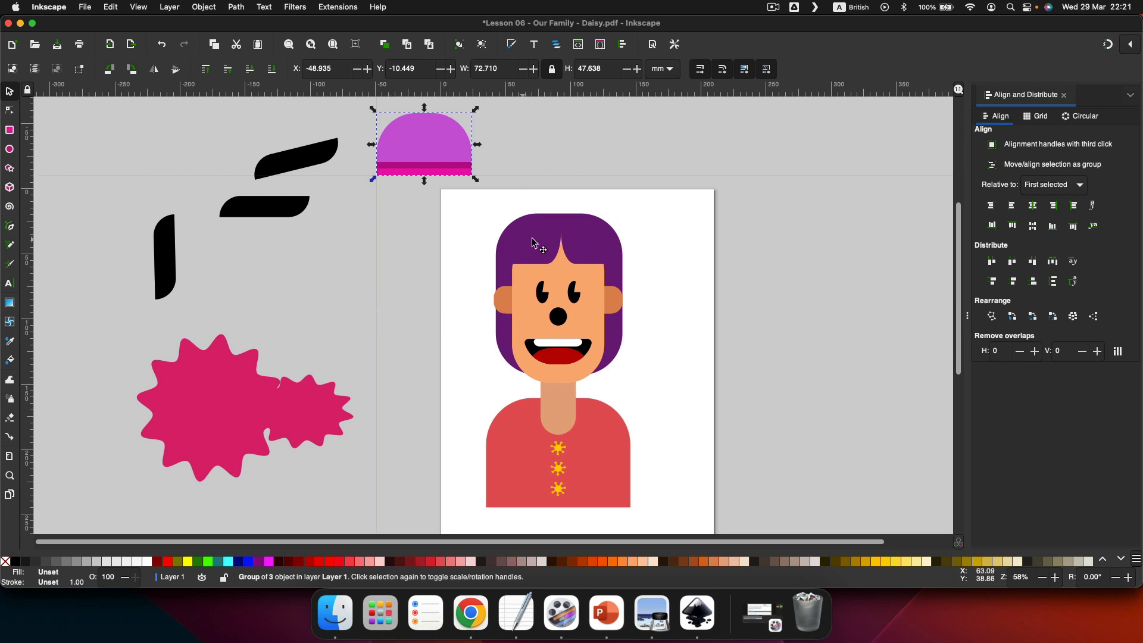
{"action": "left_click_drag", "start_coordinate": [524, 238], "coordinate": [823, 245]}
{"action": "left_click_drag", "start_coordinate": [530, 233], "coordinate": [852, 343]}
{"action": "left_click_drag", "start_coordinate": [415, 156], "coordinate": [548, 253]}
Recolour the shirt dark yellow and move the three star buttons off the page.
{"action": "left_click", "coordinate": [521, 475]}
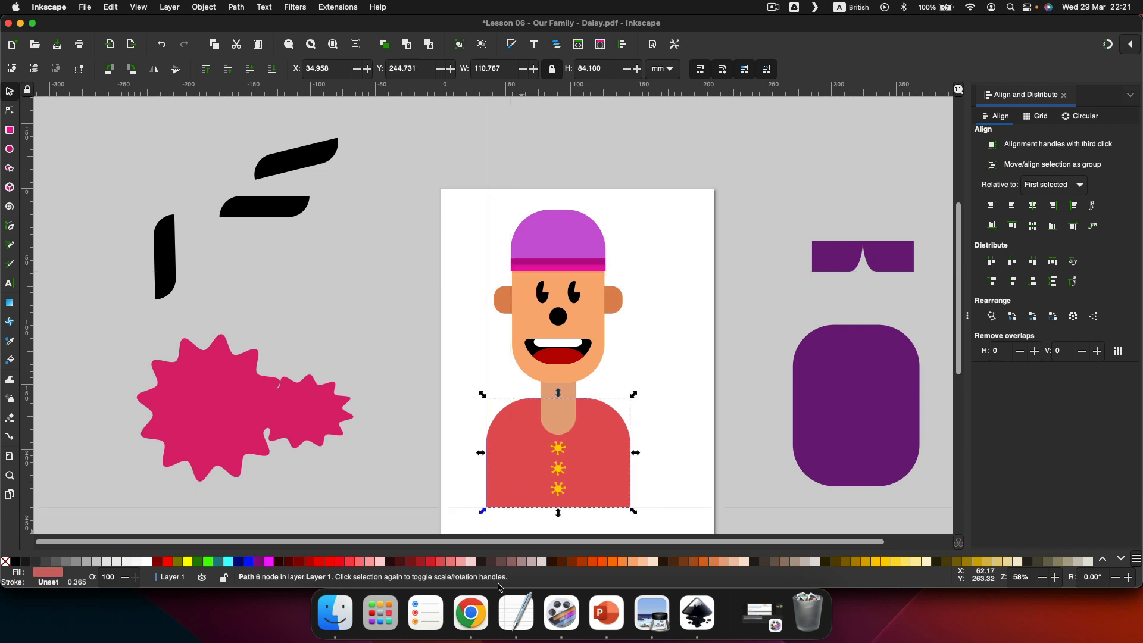
{"action": "left_click", "coordinate": [867, 562]}
{"action": "left_click", "coordinate": [555, 452]}
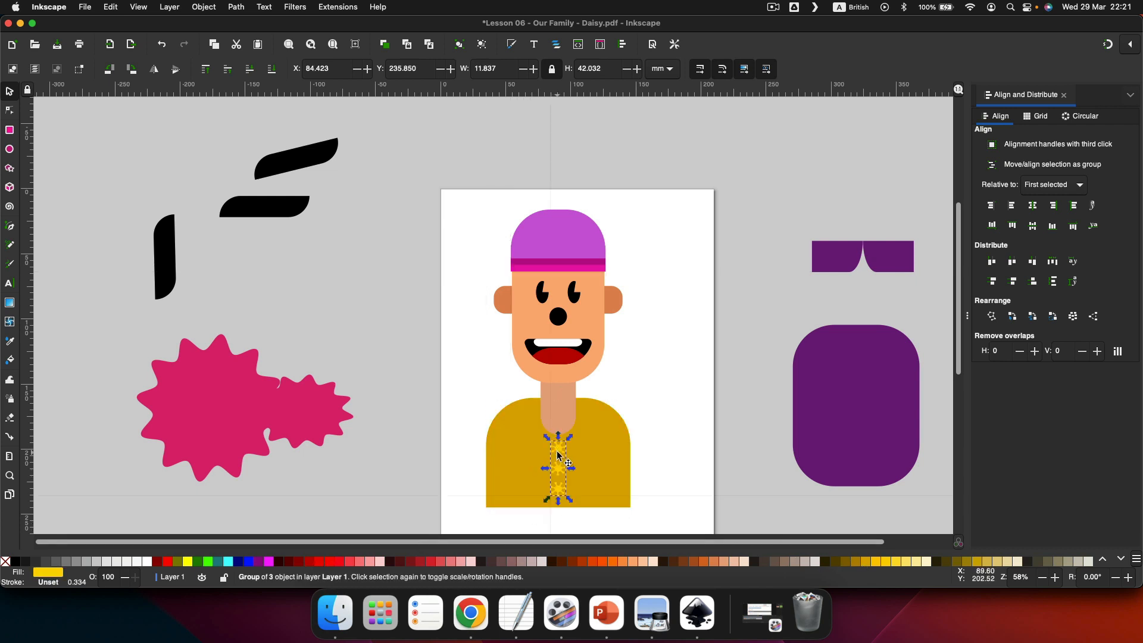
{"action": "left_click_drag", "start_coordinate": [548, 437], "coordinate": [330, 254]}
Draw a blue rectangle about 33 × 65 mm down the middle of the shirt, with its corner radius Ry set to 0.
{"action": "left_click", "coordinate": [10, 130]}
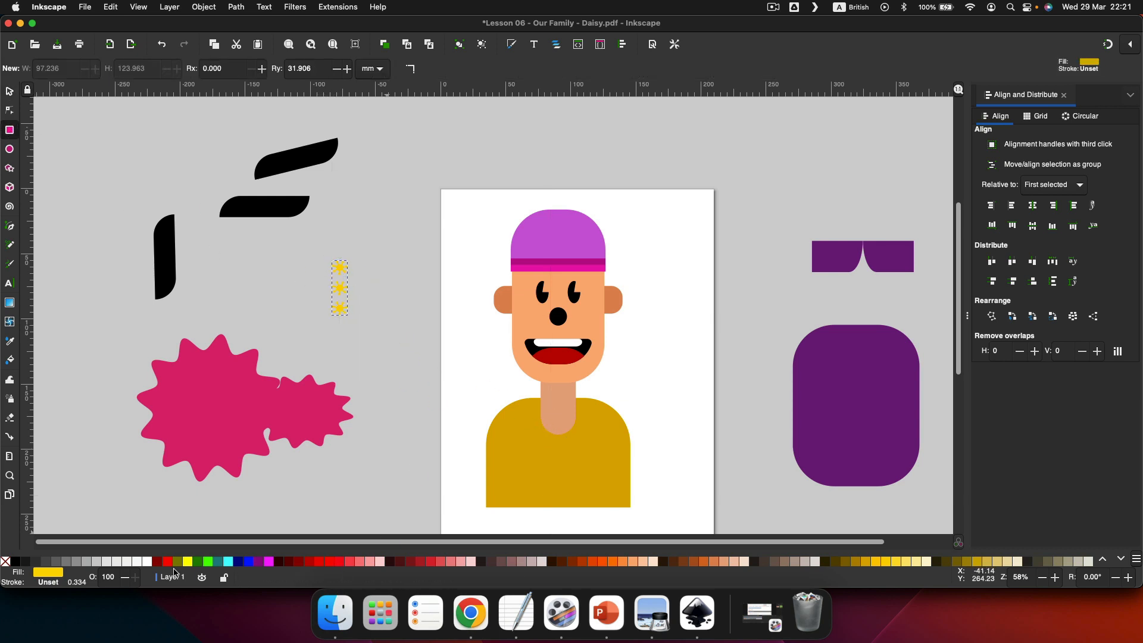
{"action": "left_click", "coordinate": [248, 561]}
{"action": "mouse_move", "coordinate": [540, 426]}
{"action": "left_mouse_down"}
{"action": "mouse_move", "coordinate": [587, 491]}
{"action": "mouse_move", "coordinate": [583, 510]}
{"action": "left_mouse_up"}
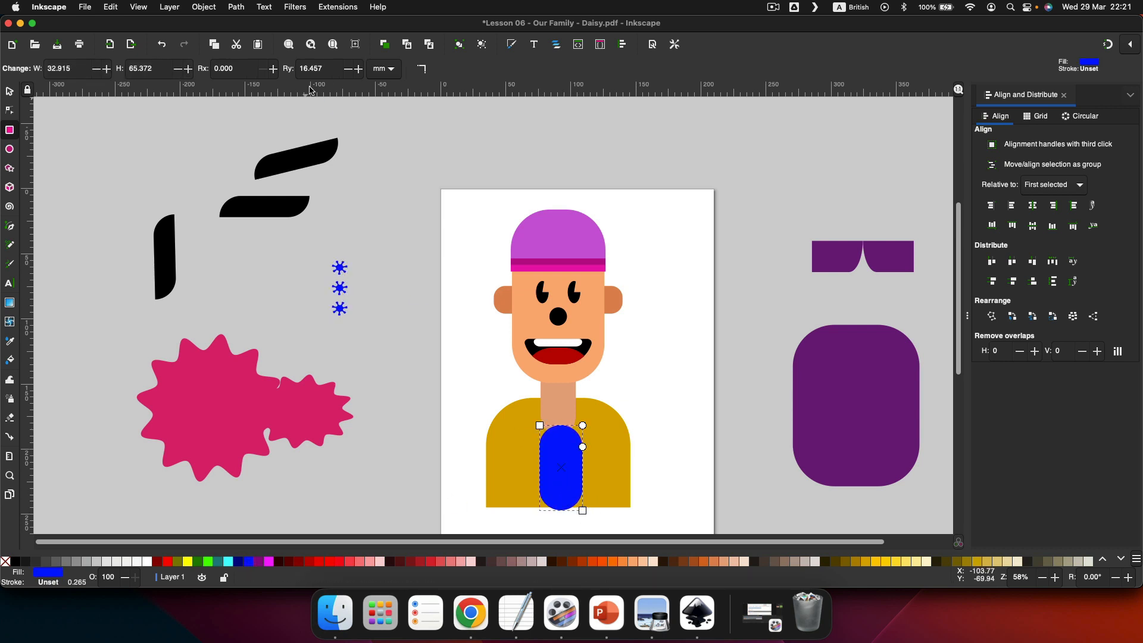
{"action": "left_click_drag", "start_coordinate": [324, 68], "coordinate": [270, 69]}
{"action": "type", "text": "0"}
{"action": "key", "text": "Return"}
{"action": "scroll", "coordinate": [551, 470], "scroll_direction": "up", "scroll_amount": 3}
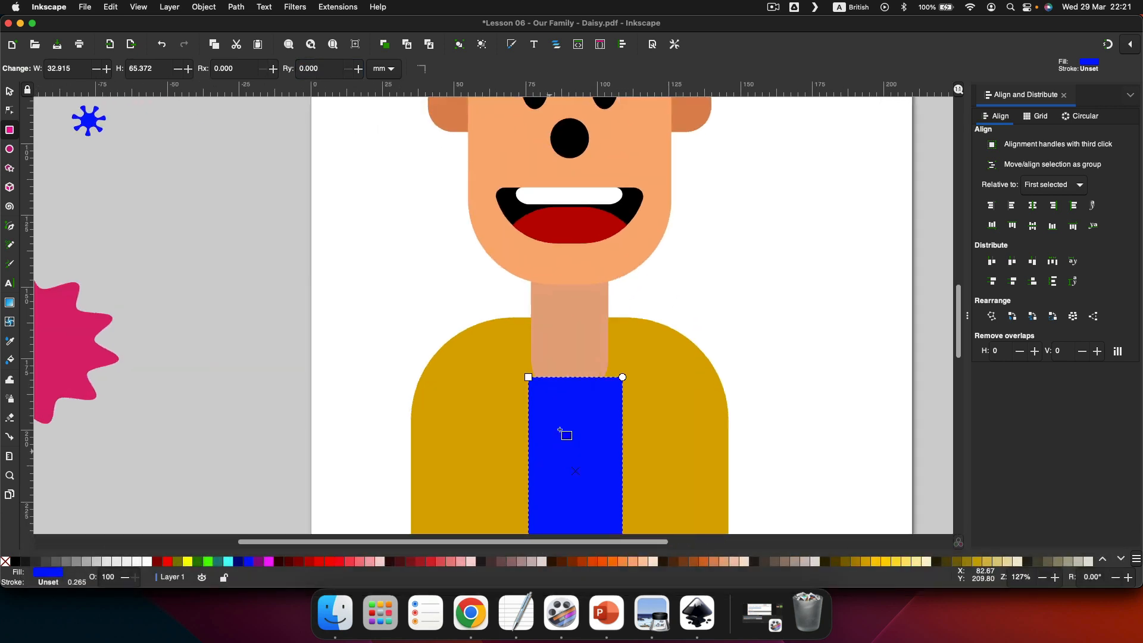
{"action": "left_click", "coordinate": [10, 89]}
Try lowering the blue rectangle in the stacking order, and raise it back to the top.
{"action": "left_click", "coordinate": [272, 71]}
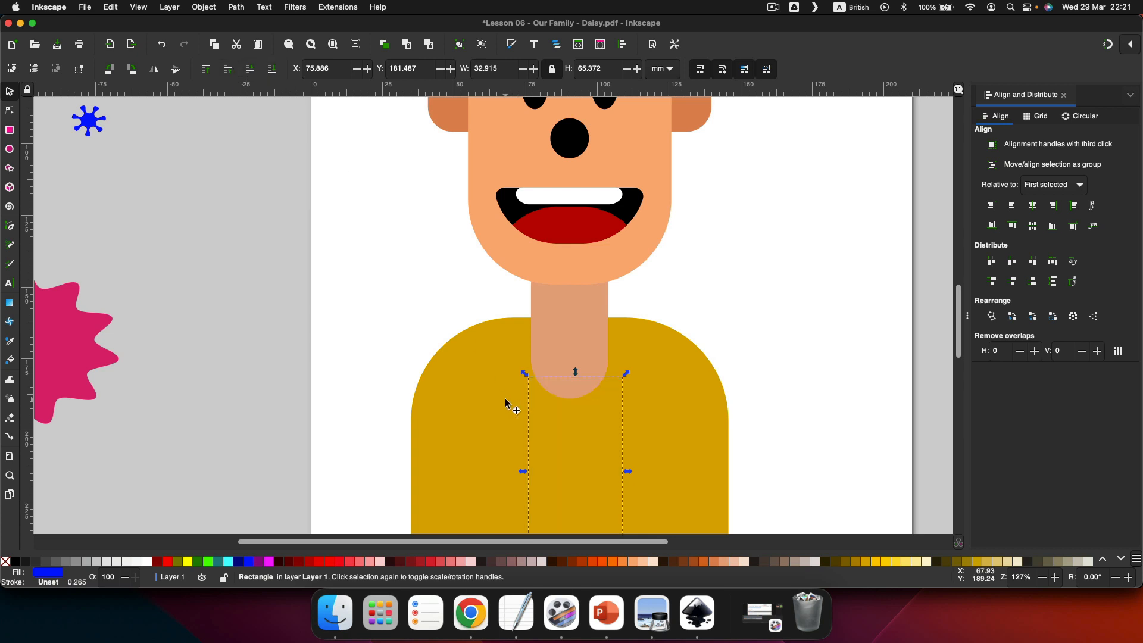
{"action": "left_click", "coordinate": [251, 70]}
{"action": "left_click", "coordinate": [206, 69]}
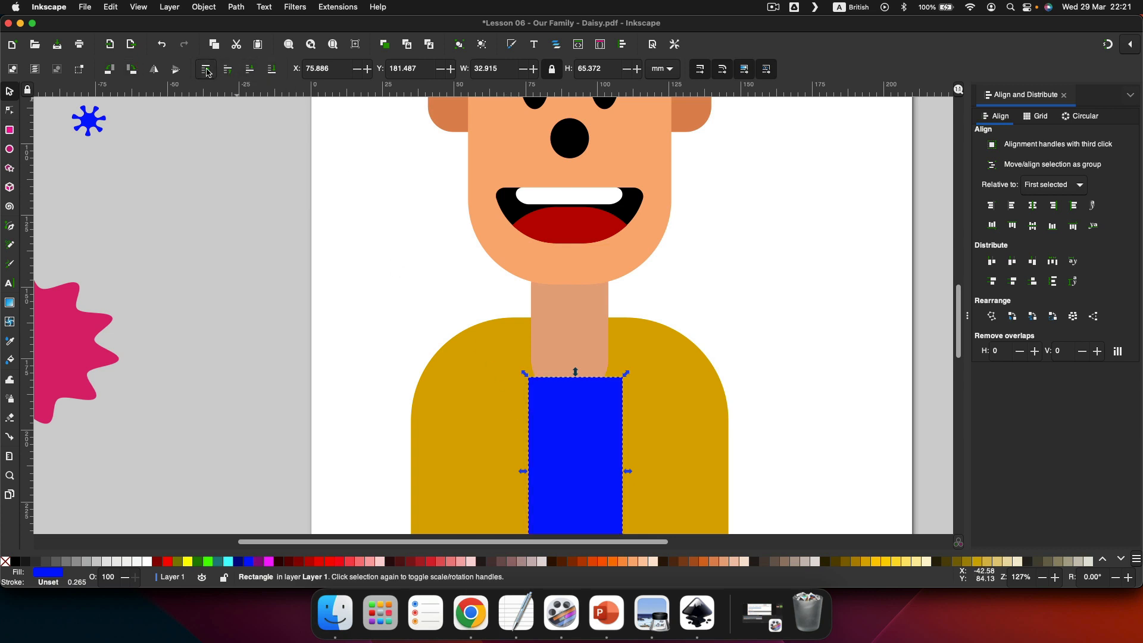
Reposition the blue rectangle so it sits centred under the neck and flush with the shirt's bottom edge.
{"action": "scroll", "coordinate": [569, 417], "scroll_direction": "up", "scroll_amount": 1}
{"action": "left_click_drag", "start_coordinate": [570, 416], "coordinate": [564, 413]}
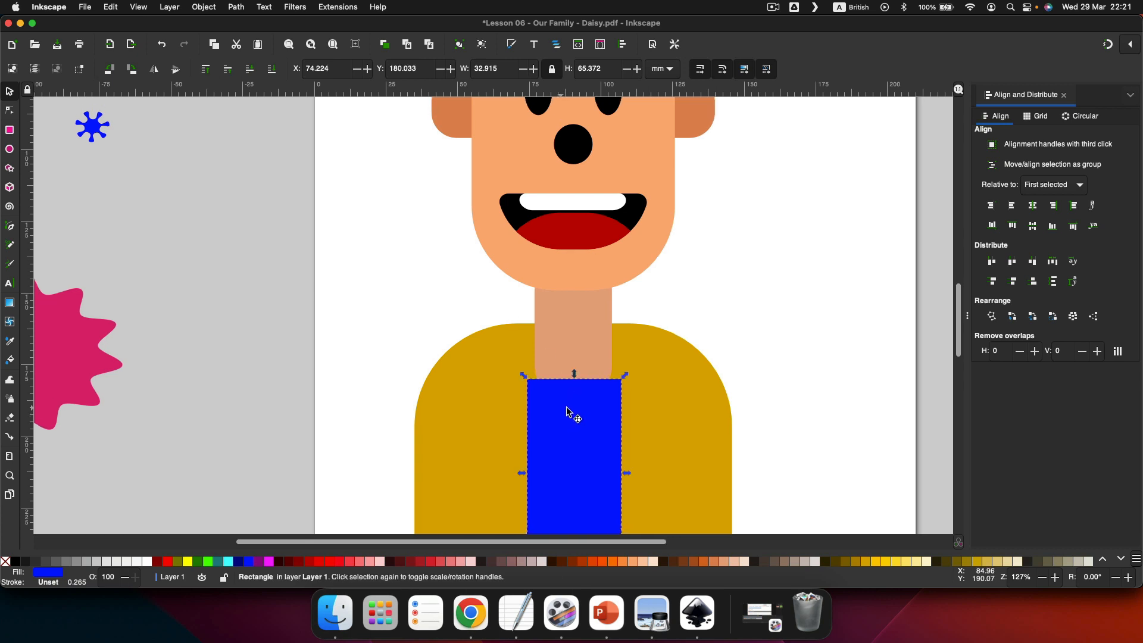
{"action": "scroll", "coordinate": [573, 412], "scroll_direction": "down", "scroll_amount": 5}
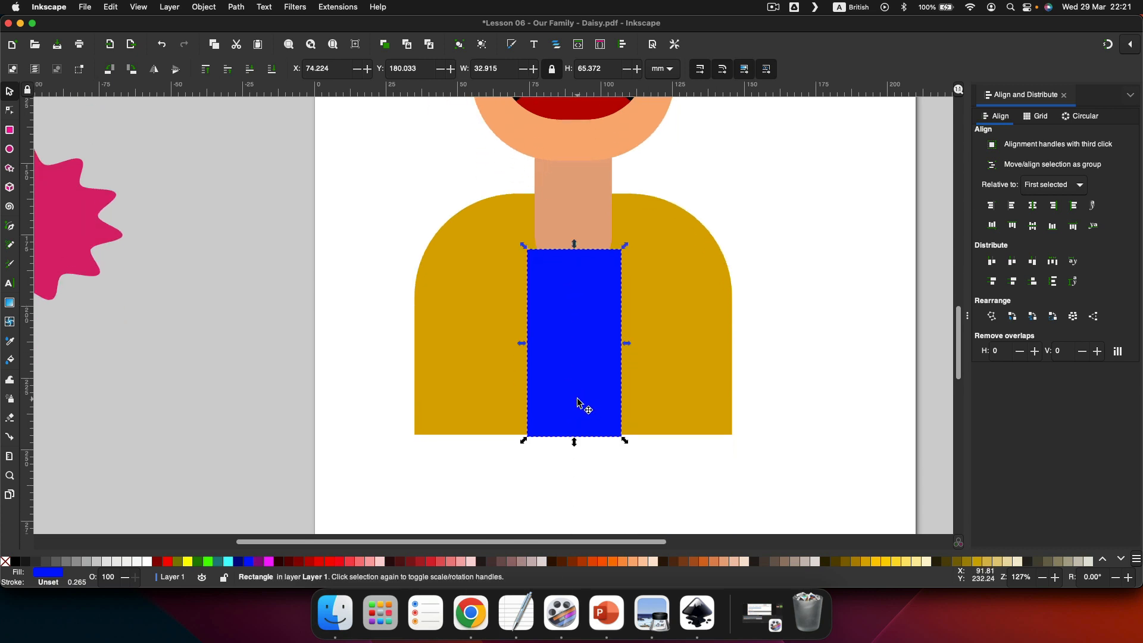
{"action": "key", "text": "Right"}
Raise the neck in the stacking order until it sits in front of the blue rectangle.
{"action": "left_click", "coordinate": [564, 214]}
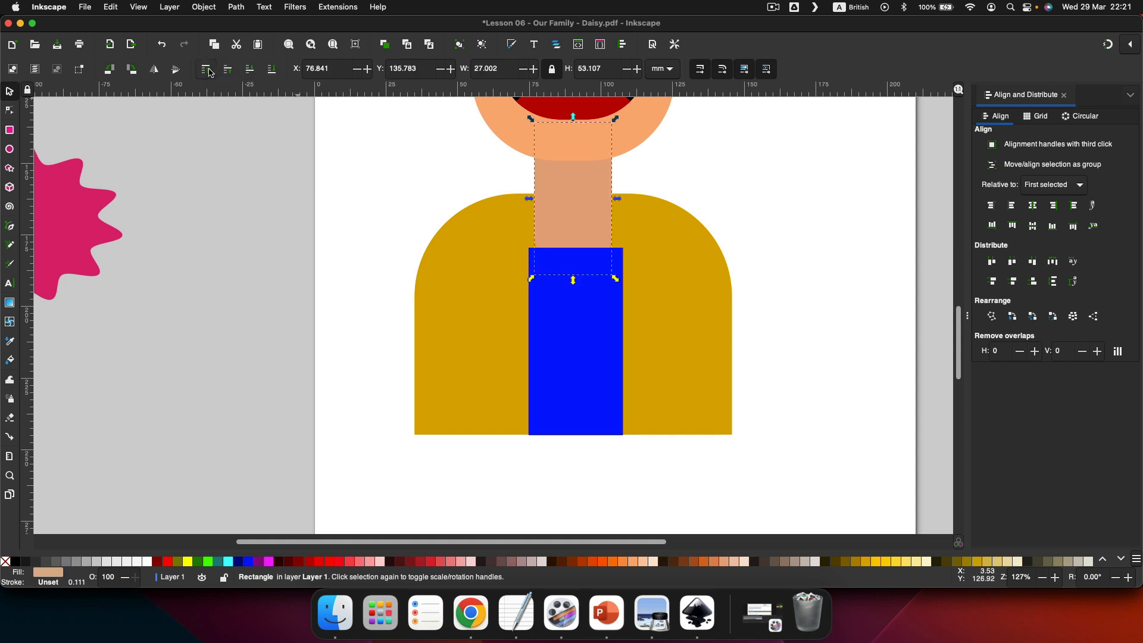
{"action": "left_click", "coordinate": [226, 71]}
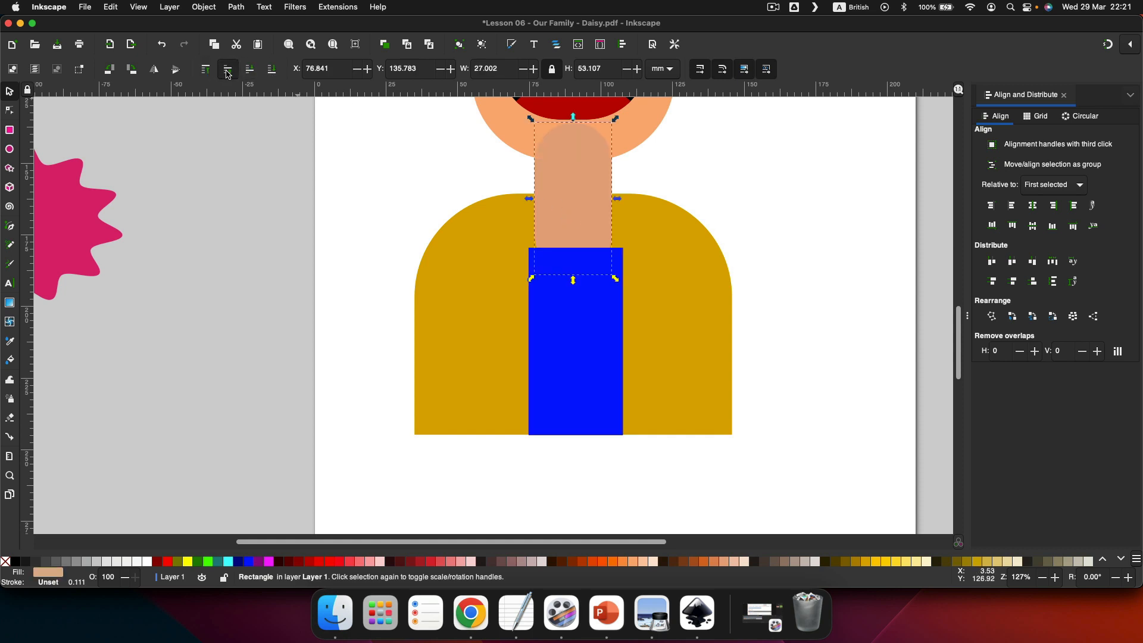
{"action": "left_click", "coordinate": [227, 71]}
{"action": "left_click", "coordinate": [801, 207]}
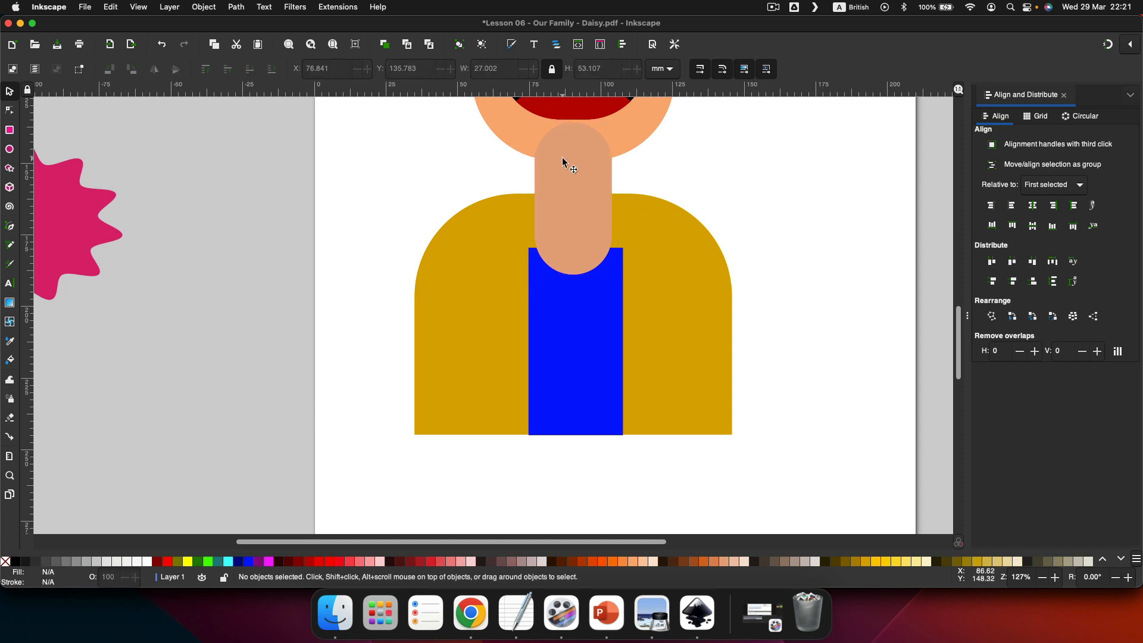
Try to bring the head shape in front of the neck by raising it to the top of the stack.
{"action": "left_click", "coordinate": [529, 132]}
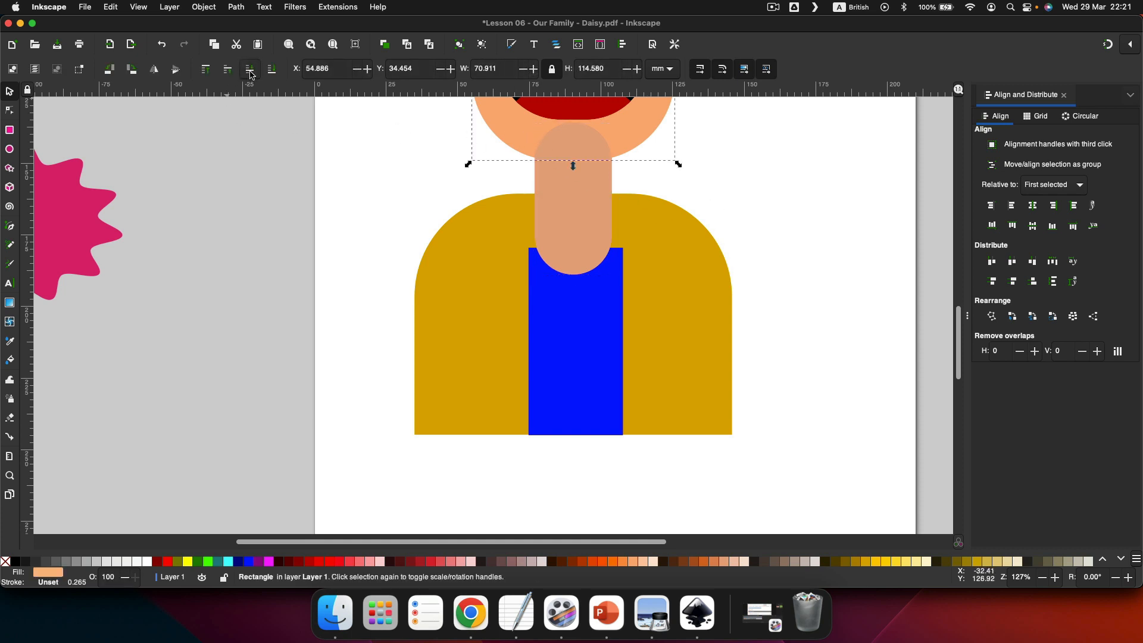
{"action": "left_click", "coordinate": [205, 70]}
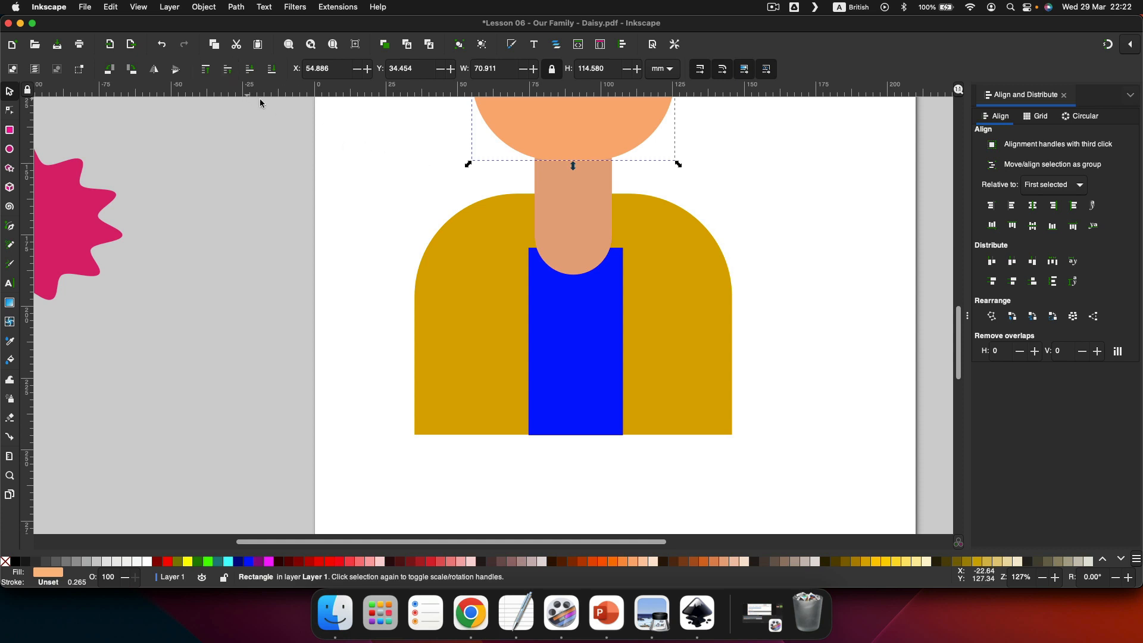
{"action": "scroll", "coordinate": [413, 198], "scroll_direction": "up", "scroll_amount": 5}
{"action": "key", "text": "super+z"}
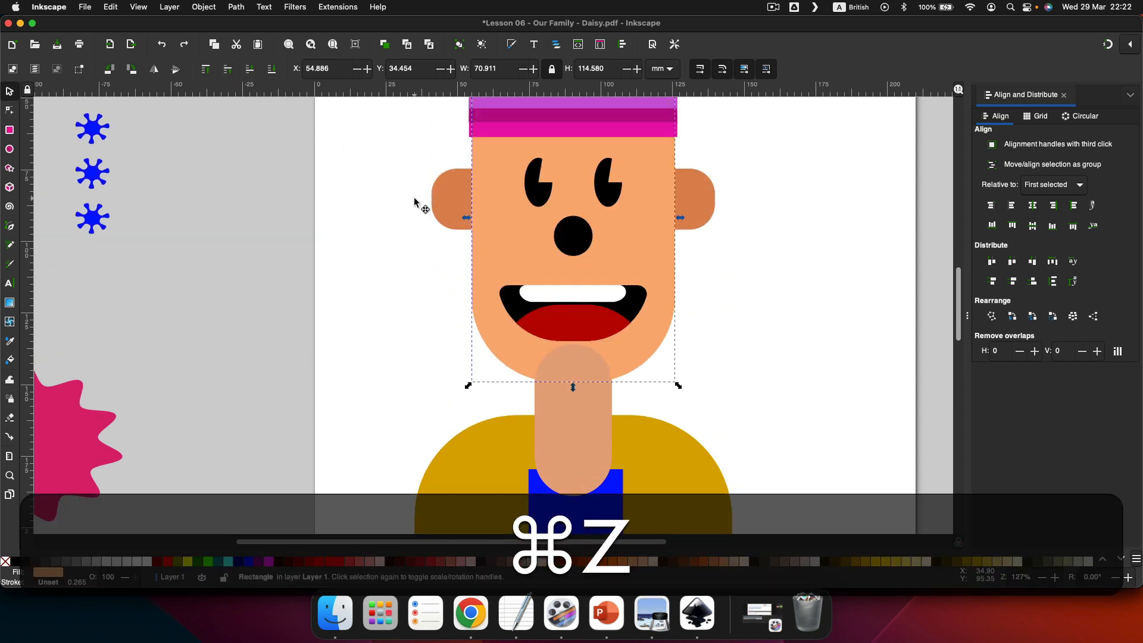
Send the neck to the bottom of the stacking order, and send the mustard shirt behind it.
{"action": "left_click", "coordinate": [567, 409]}
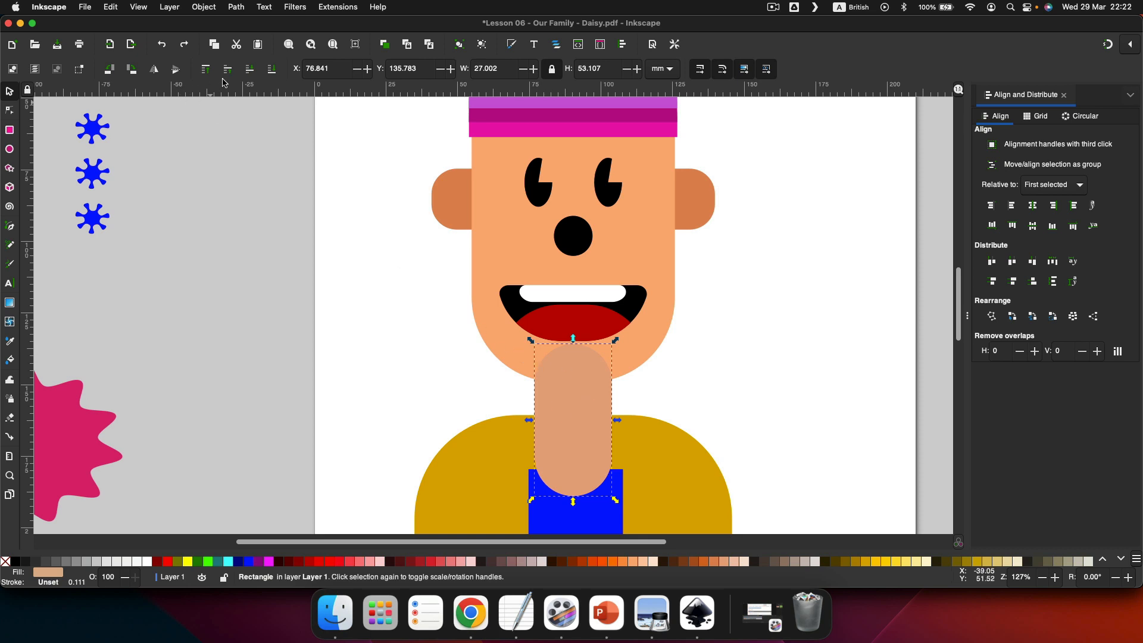
{"action": "left_click", "coordinate": [271, 71]}
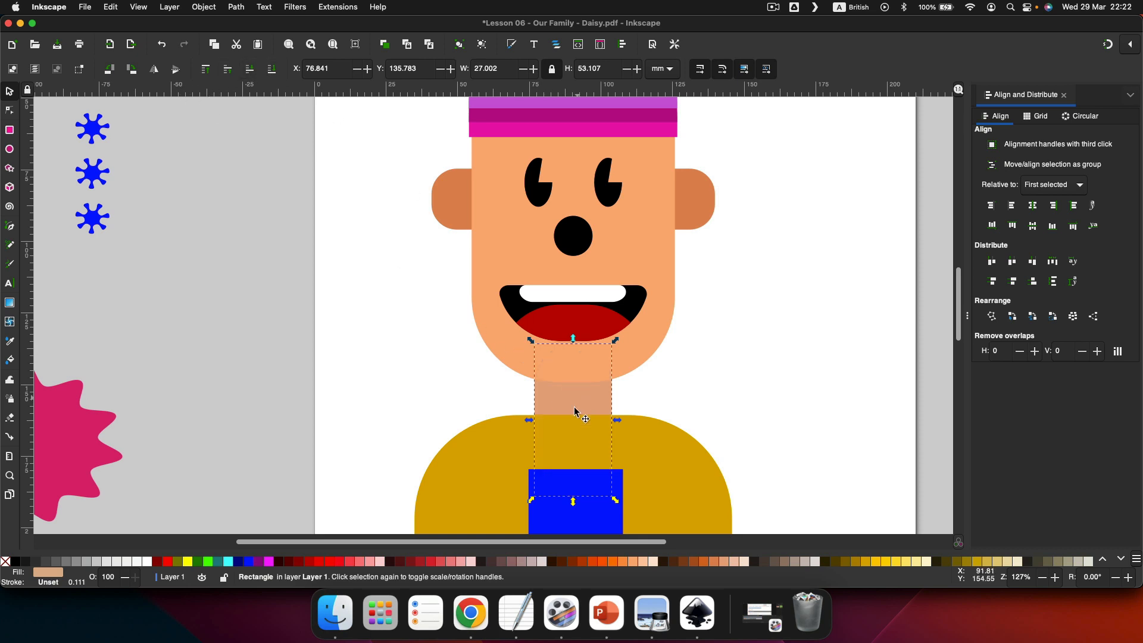
{"action": "left_click", "coordinate": [499, 447]}
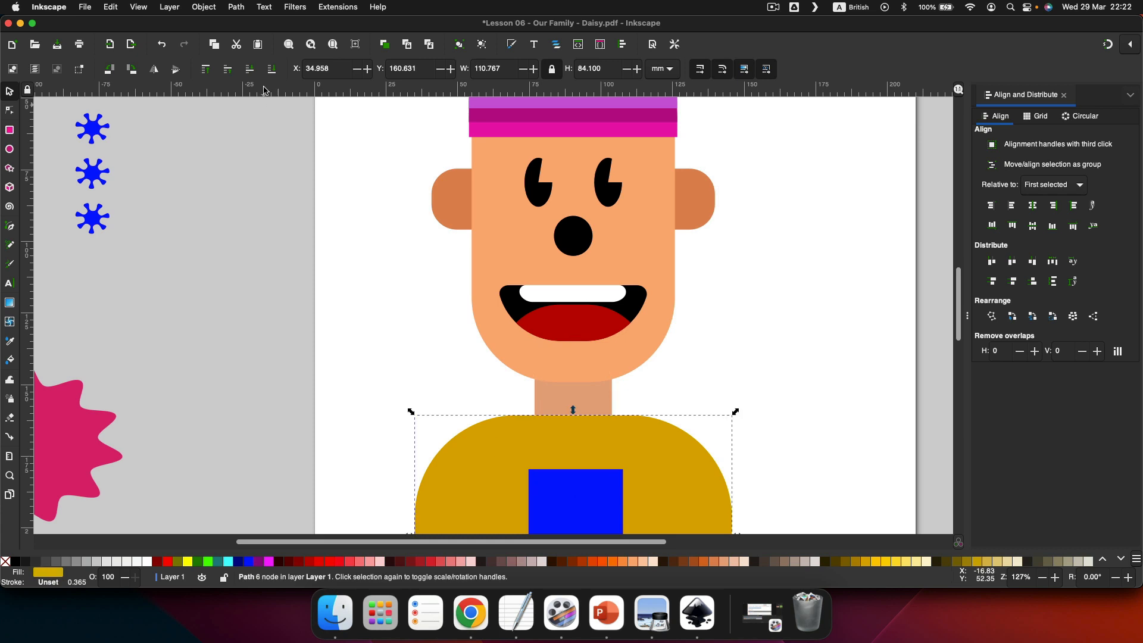
{"action": "left_click", "coordinate": [274, 70]}
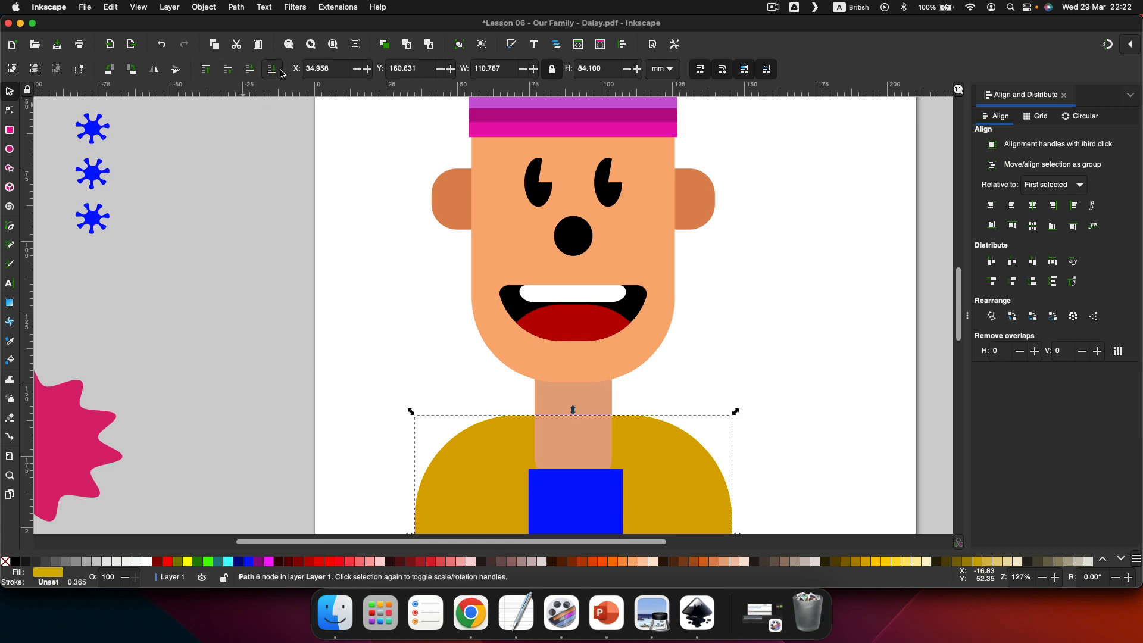
{"action": "left_click", "coordinate": [701, 370]}
Lower the blue rectangle one level in the stacking order so it sits behind the neck.
{"action": "scroll", "coordinate": [677, 370], "scroll_direction": "down", "scroll_amount": 5}
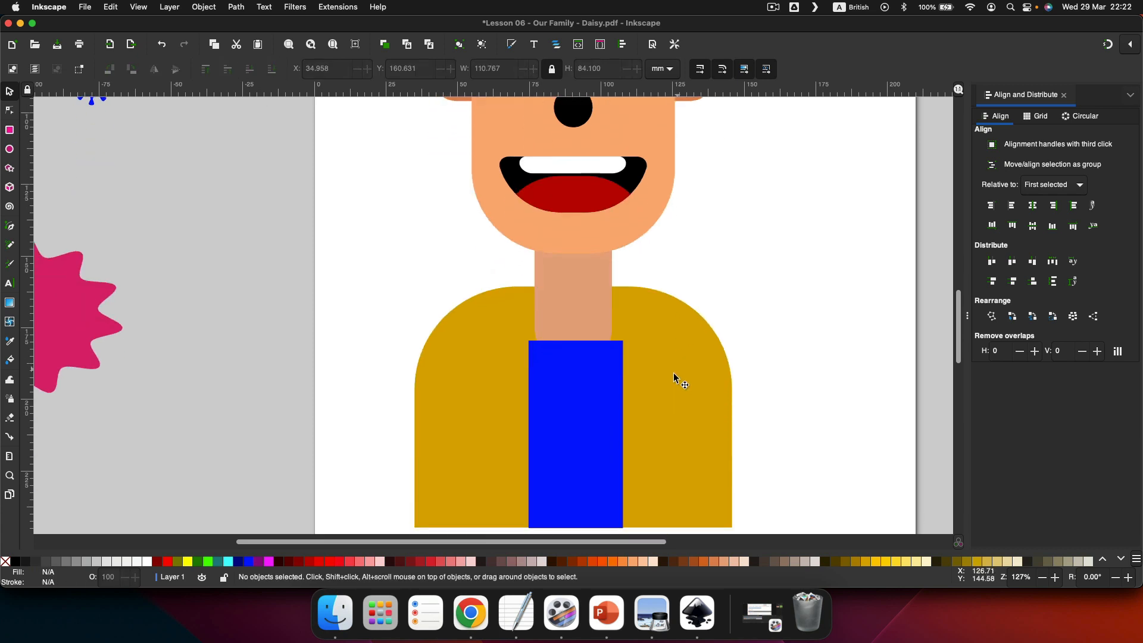
{"action": "left_click", "coordinate": [572, 375]}
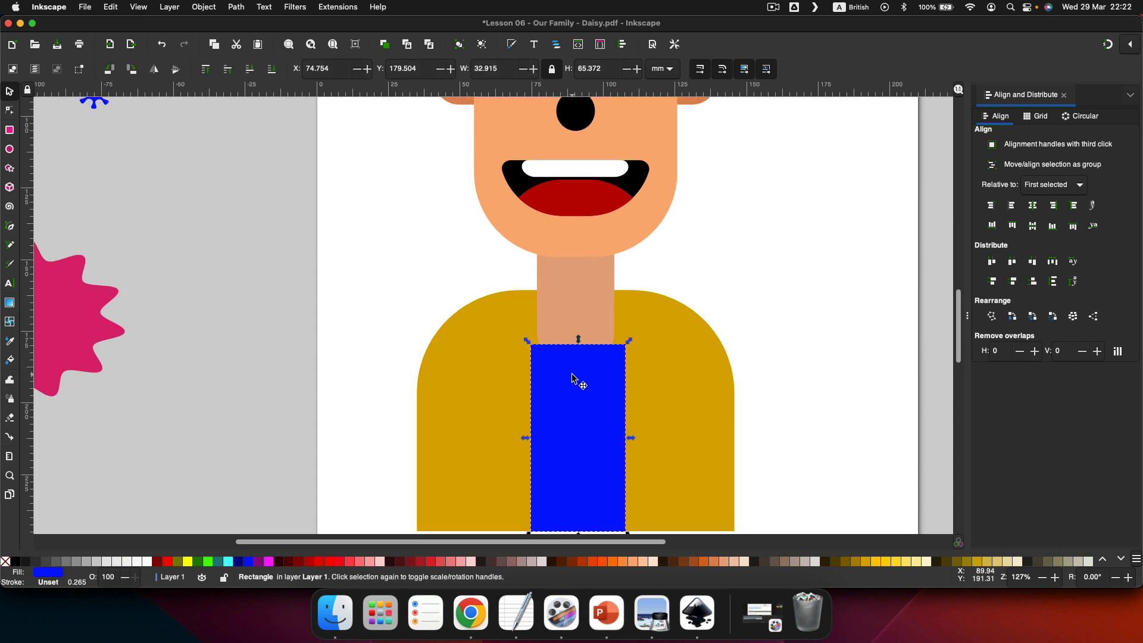
{"action": "left_click", "coordinate": [250, 74]}
{"action": "left_click", "coordinate": [746, 277]}
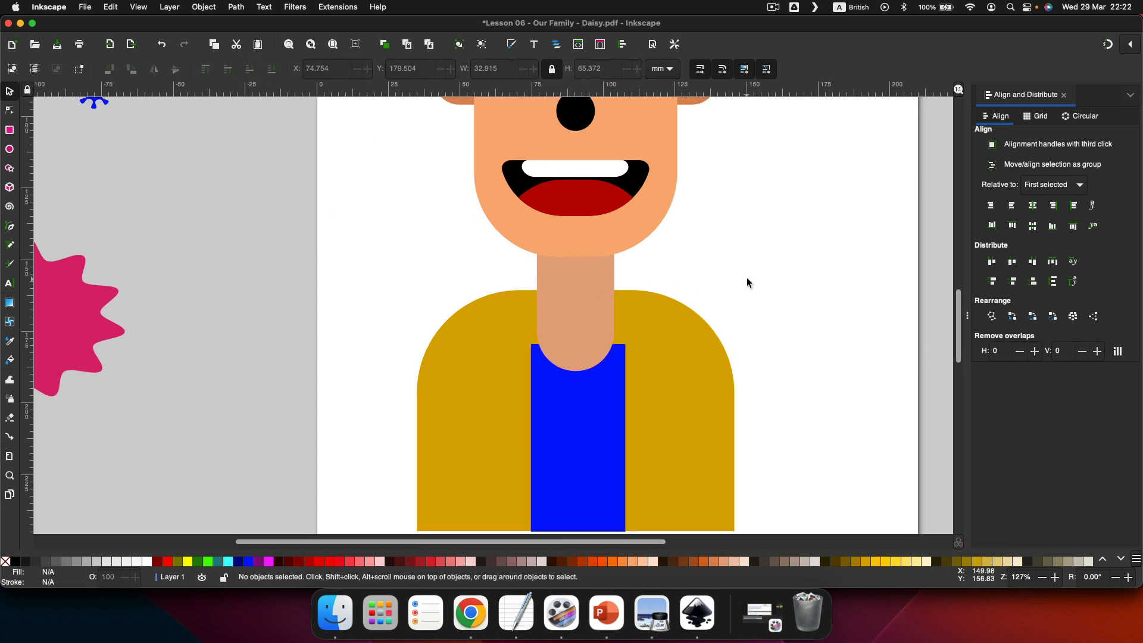
Nudge the blue rectangle slightly left until it is centred under the neck, and close the Align and Distribute dialog.
{"action": "scroll", "coordinate": [747, 277], "scroll_direction": "down", "scroll_amount": 4}
{"action": "left_click", "coordinate": [546, 319]}
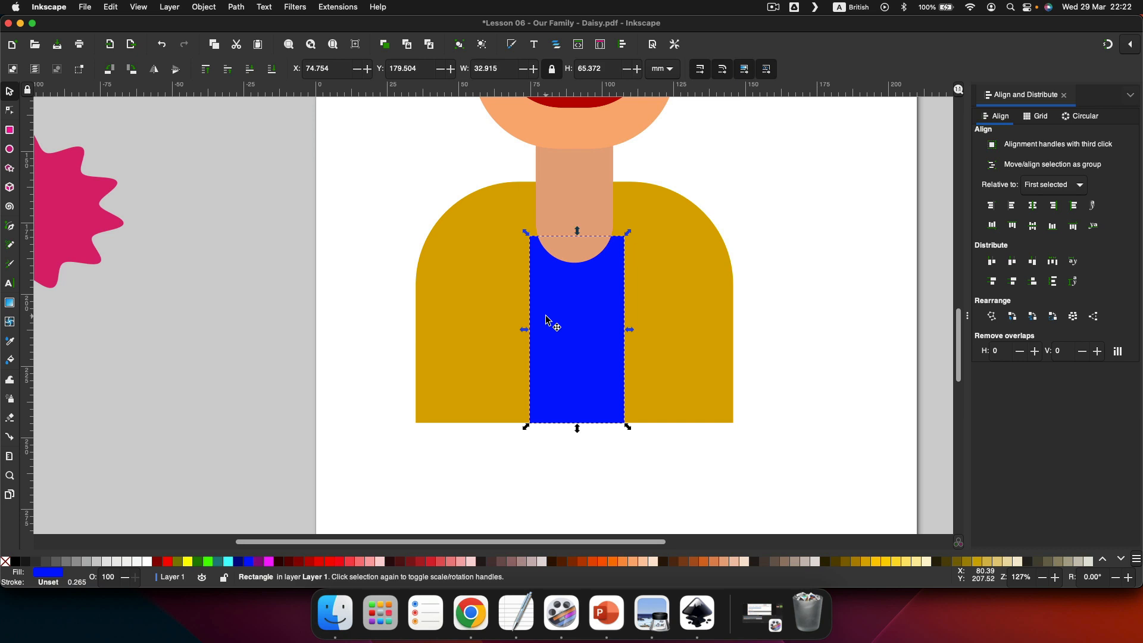
{"action": "key", "text": "Left"}
{"action": "key", "text": "Left"}
{"action": "key", "text": "Left"}
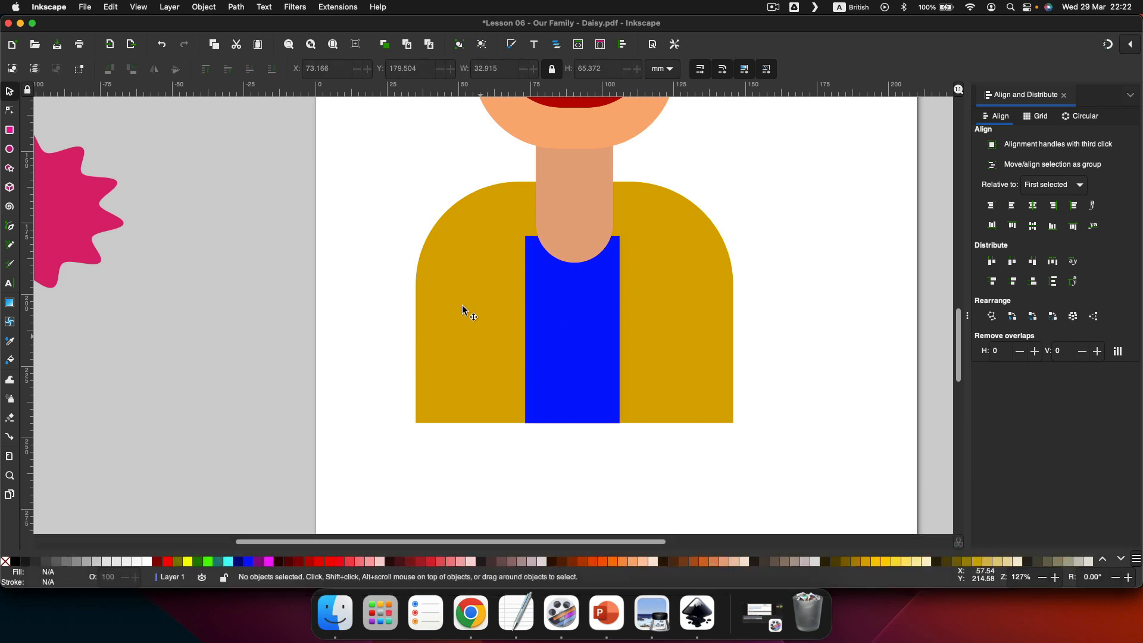
{"action": "left_click", "coordinate": [749, 215]}
{"action": "left_click", "coordinate": [1064, 96]}
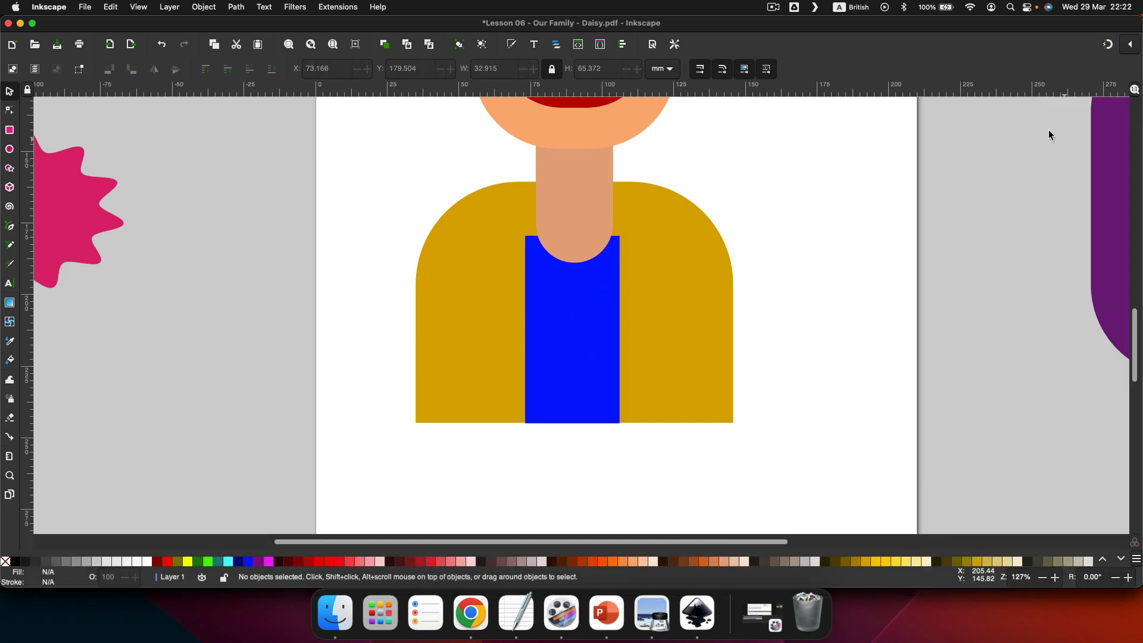
Move the purple hat off the head to the empty canvas above the page's right half.
{"action": "scroll", "coordinate": [878, 291], "scroll_direction": "down", "scroll_amount": 3}
{"action": "scroll", "coordinate": [856, 291], "scroll_direction": "up", "scroll_amount": 3}
{"action": "scroll", "coordinate": [855, 290], "scroll_direction": "right", "scroll_amount": 3}
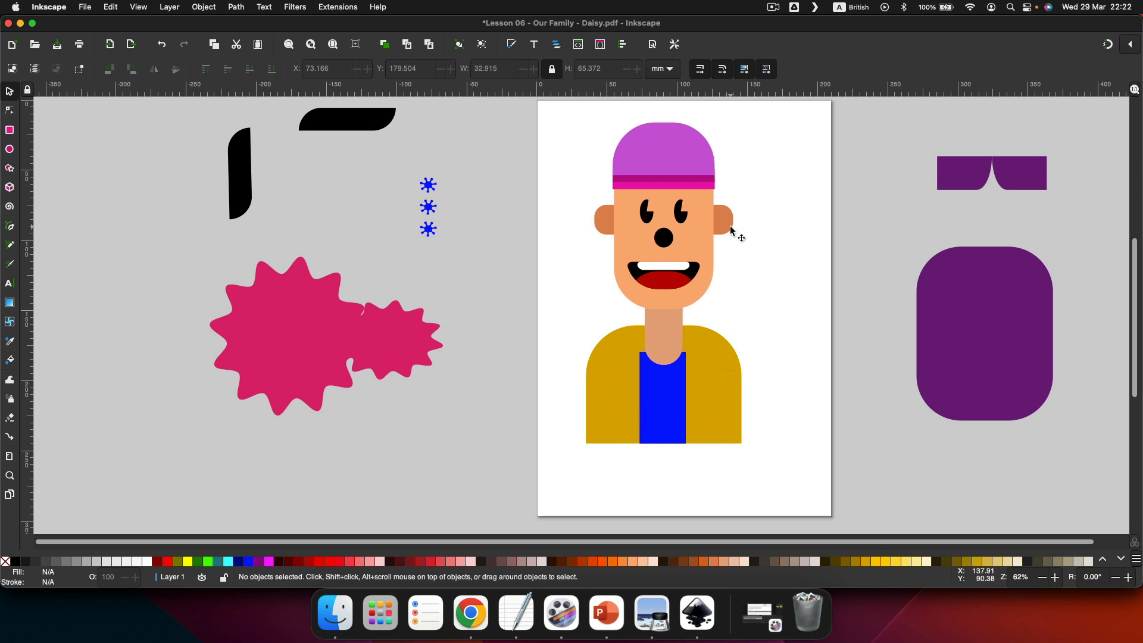
{"action": "scroll", "coordinate": [731, 231], "scroll_direction": "up", "scroll_amount": 5}
{"action": "left_click_drag", "start_coordinate": [660, 302], "coordinate": [778, 194]}
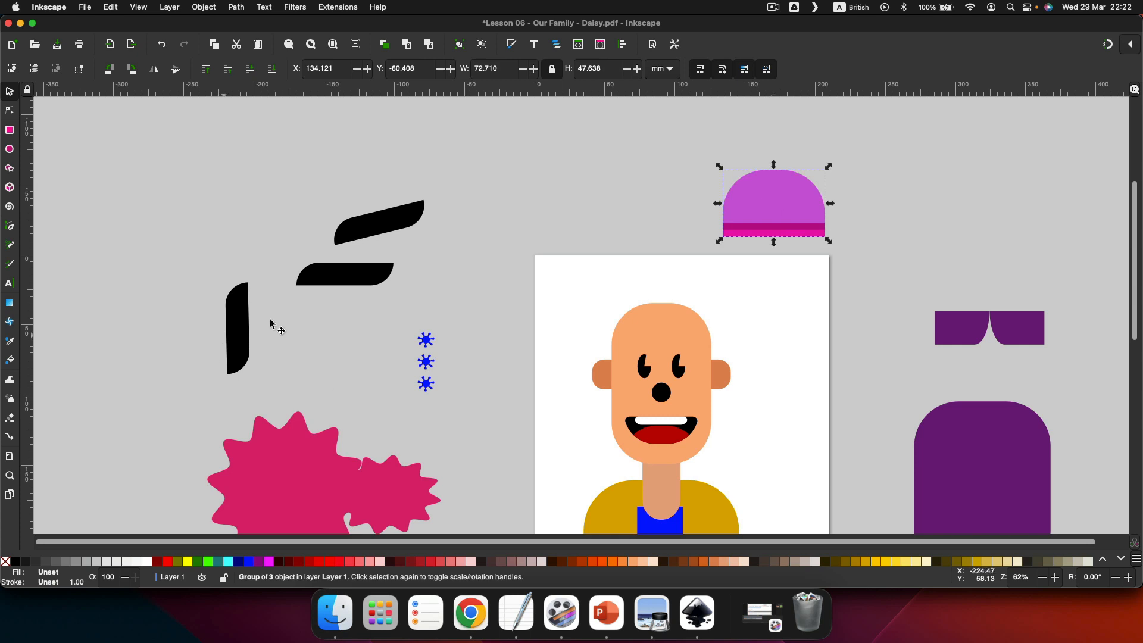
Place the three black hair pieces on the head, two swept across the top and the vertical one beside the left ear.
{"action": "left_click_drag", "start_coordinate": [327, 280], "coordinate": [647, 315]}
{"action": "left_click_drag", "start_coordinate": [372, 221], "coordinate": [647, 293]}
{"action": "left_click_drag", "start_coordinate": [241, 332], "coordinate": [615, 337]}
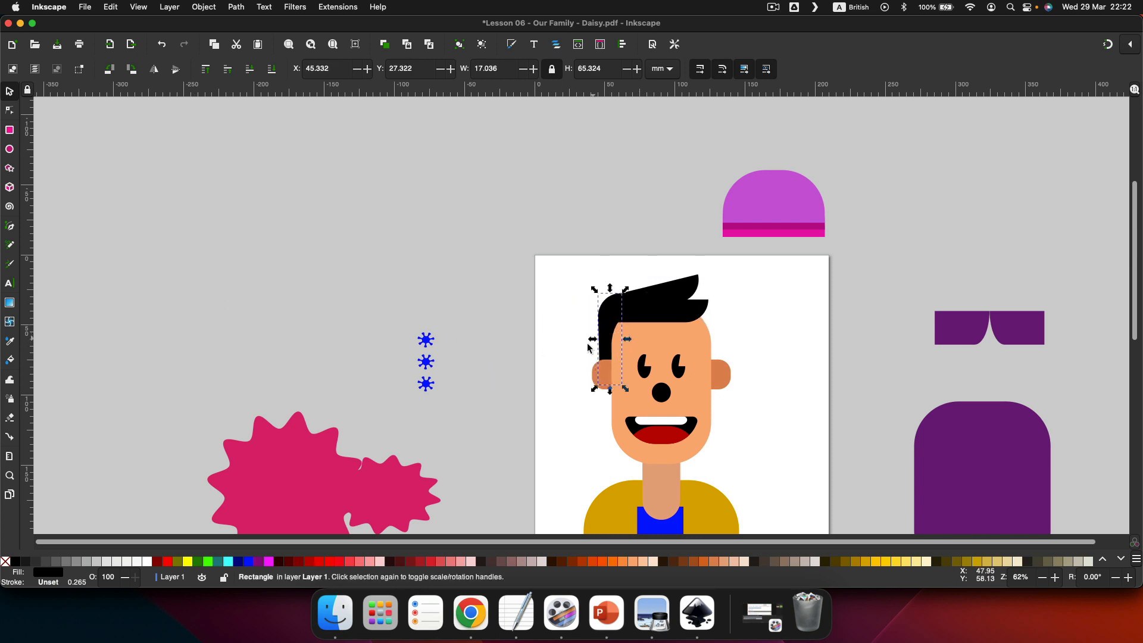
{"action": "scroll", "coordinate": [607, 430], "scroll_direction": "down", "scroll_amount": 3}
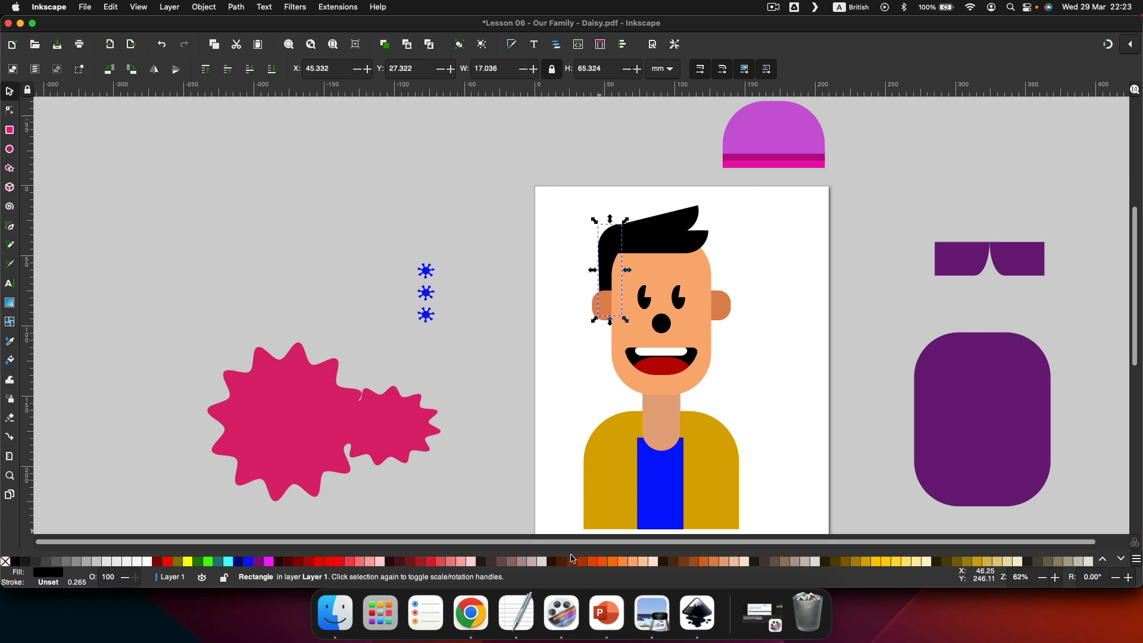
{"action": "left_click", "coordinate": [606, 614]}
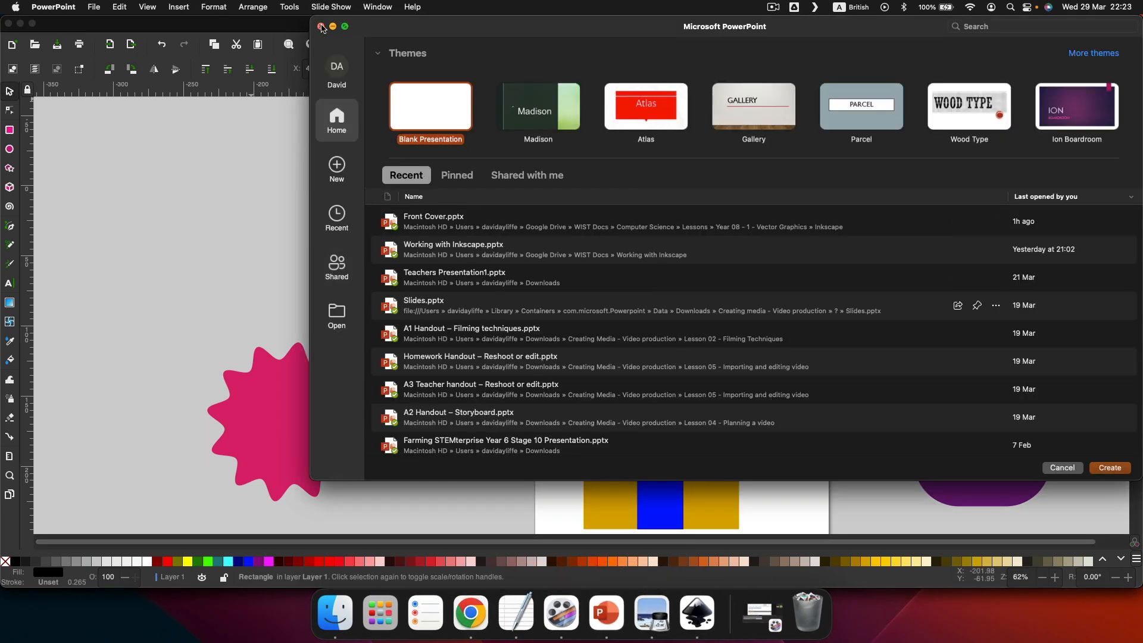
{"action": "left_click", "coordinate": [322, 28]}
{"action": "left_click", "coordinate": [519, 250]}
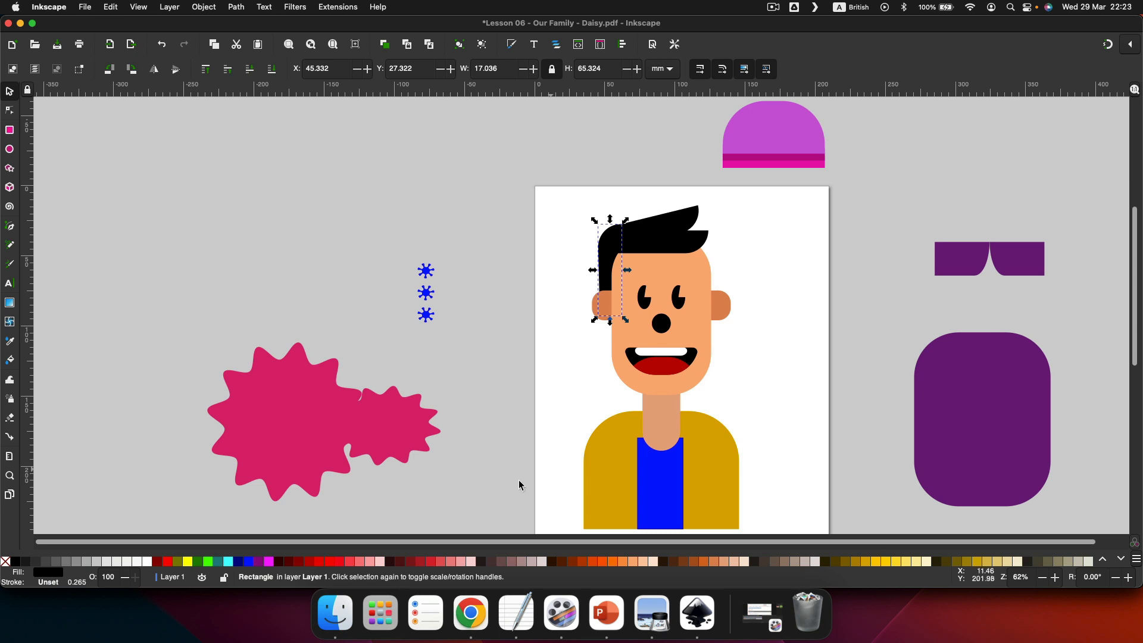
{"action": "scroll", "coordinate": [512, 201], "scroll_direction": "right", "scroll_amount": 1}
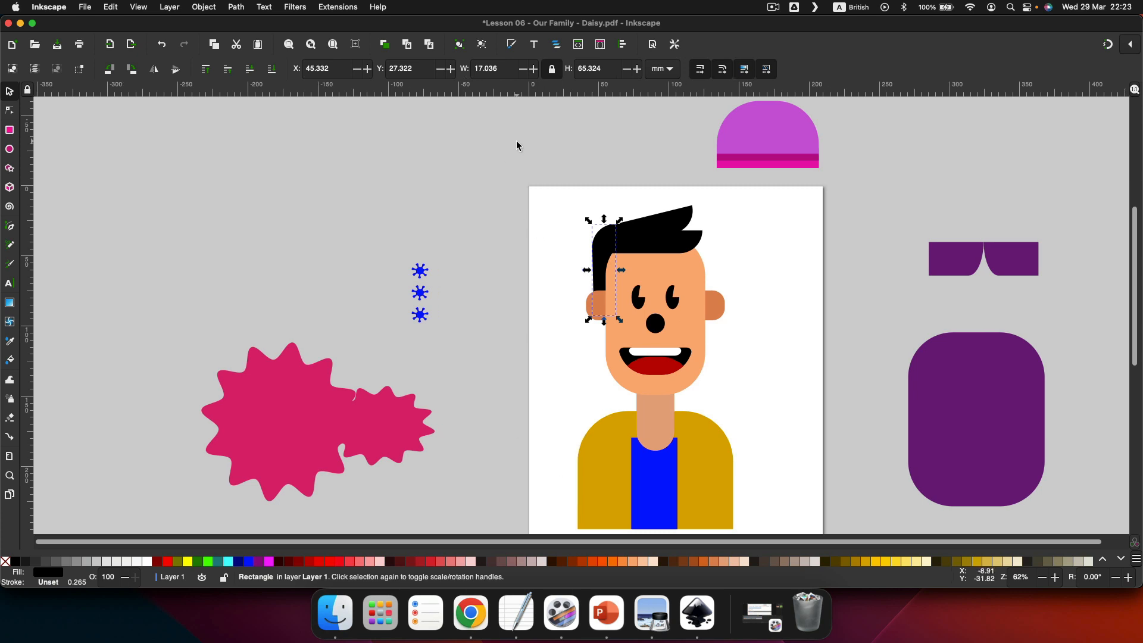